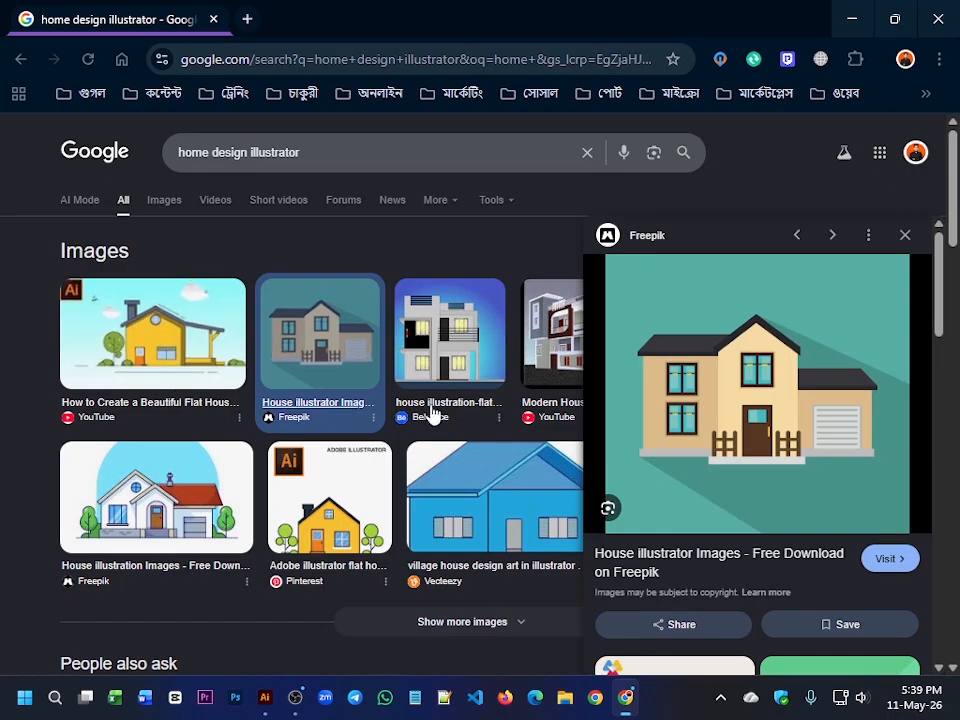
# Step: Copy the previewed Freepik house image from the Google results and switch to Illustrator
pyautogui.rightClick(708, 419)
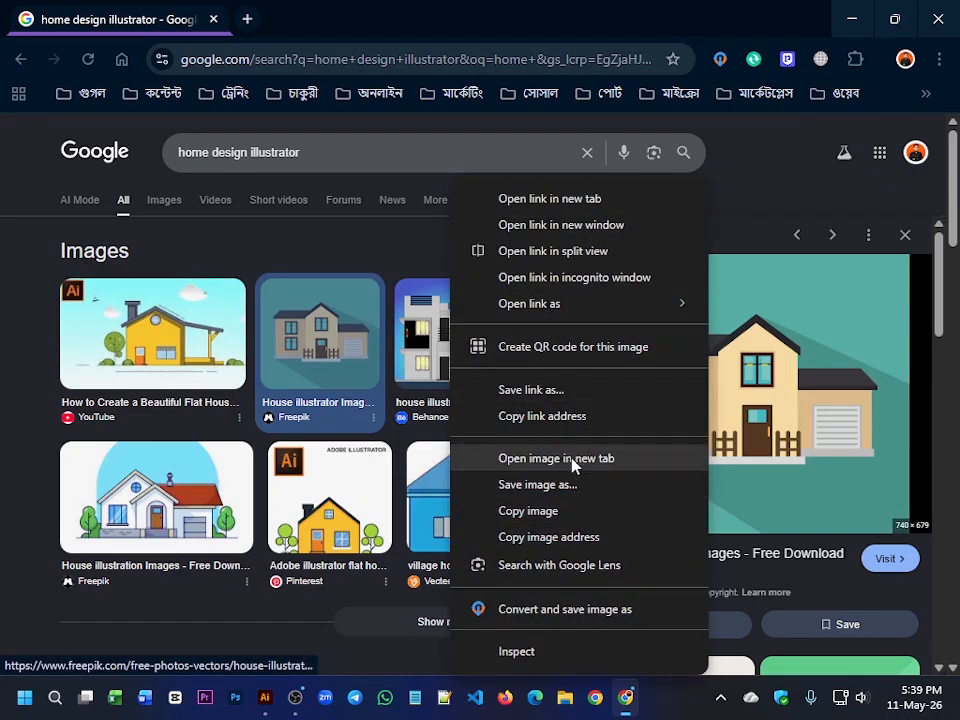
pyautogui.click(560, 512)
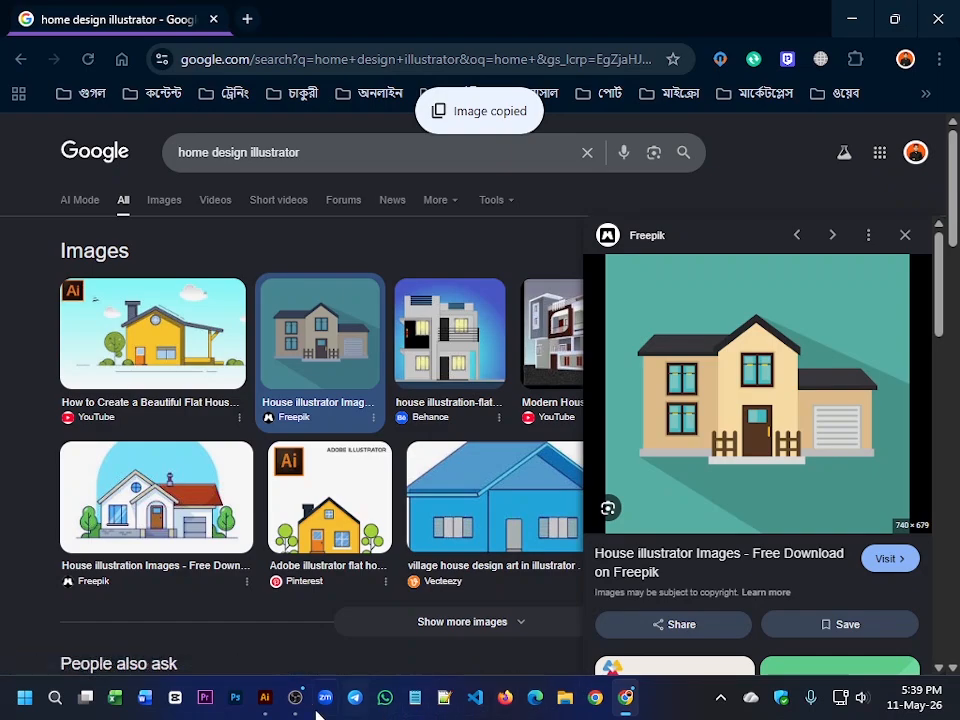
pyautogui.click(264, 698)
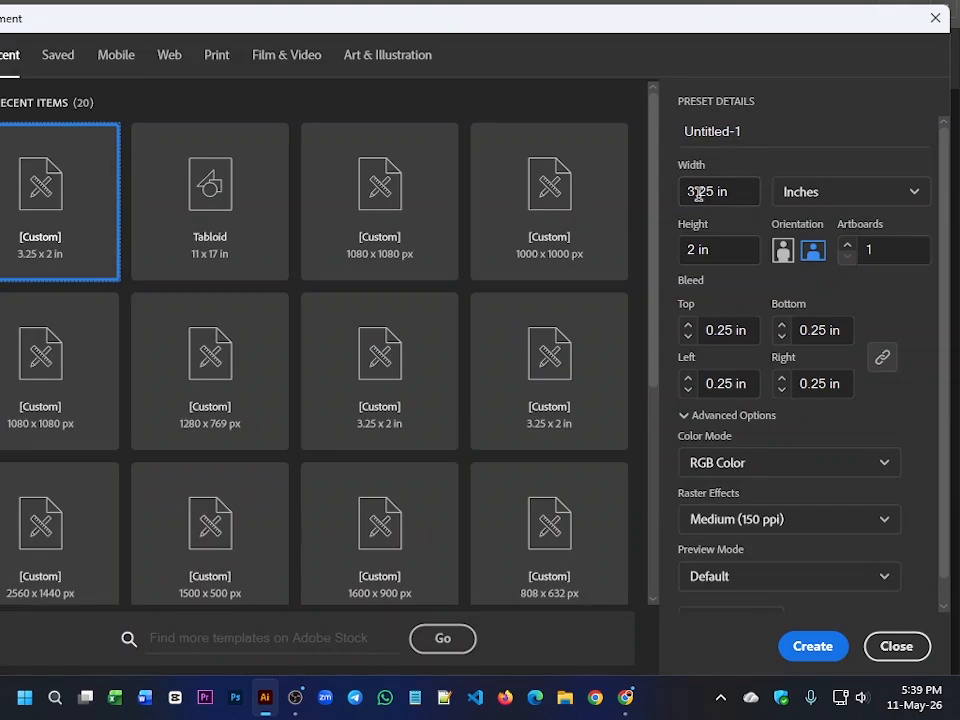
# Step: Set the new document's width to 11 in and its height to 17 in
pyautogui.doubleClick(699, 192)
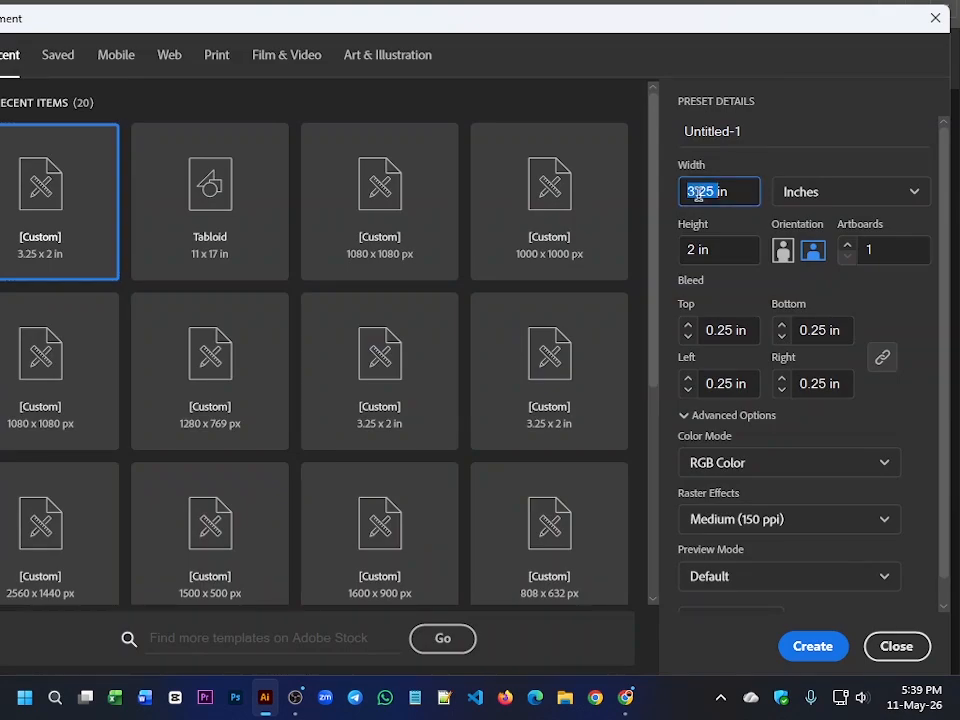
pyautogui.write('11')
pyautogui.doubleClick(692, 249)
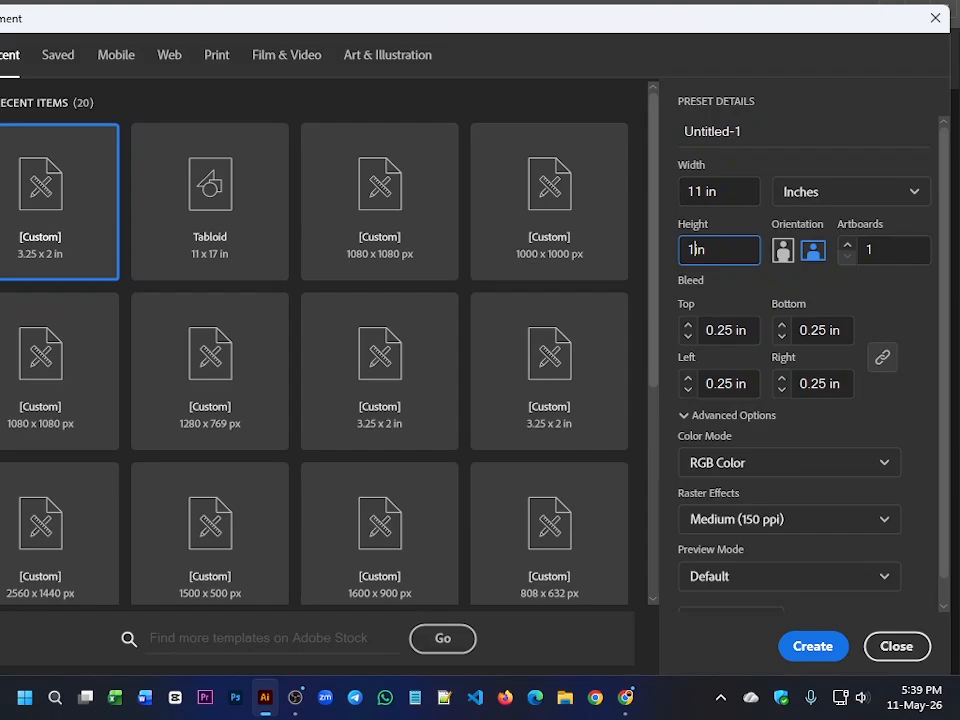
# Step: Set the bleed to 0 in on all four sides and switch the new document to landscape orientation
pyautogui.doubleClick(803, 333)
pyautogui.write('00')
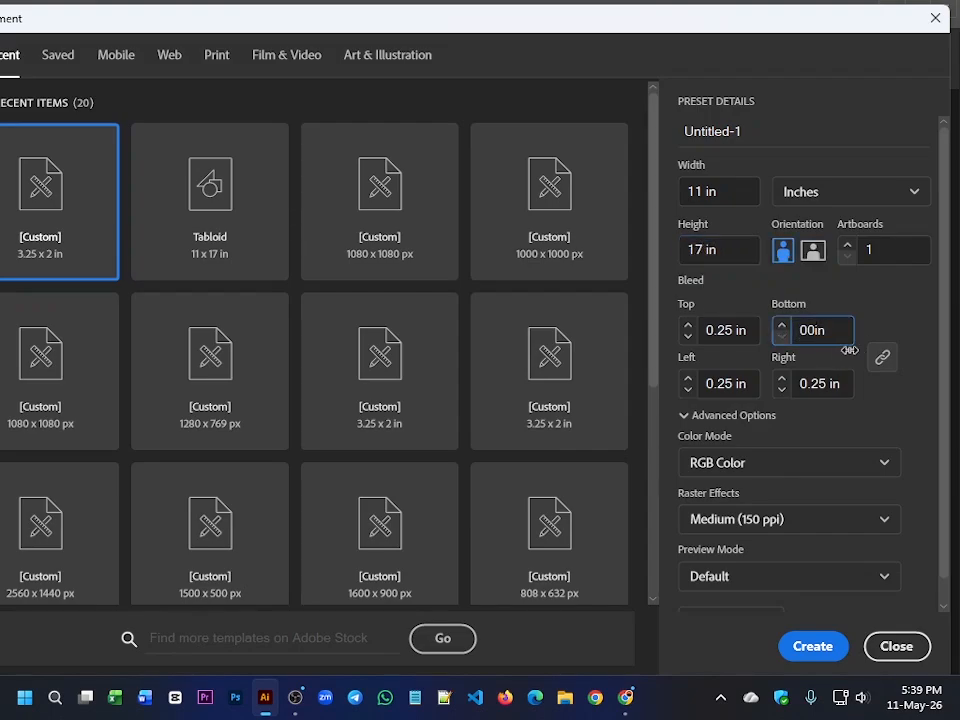
pyautogui.click(881, 357)
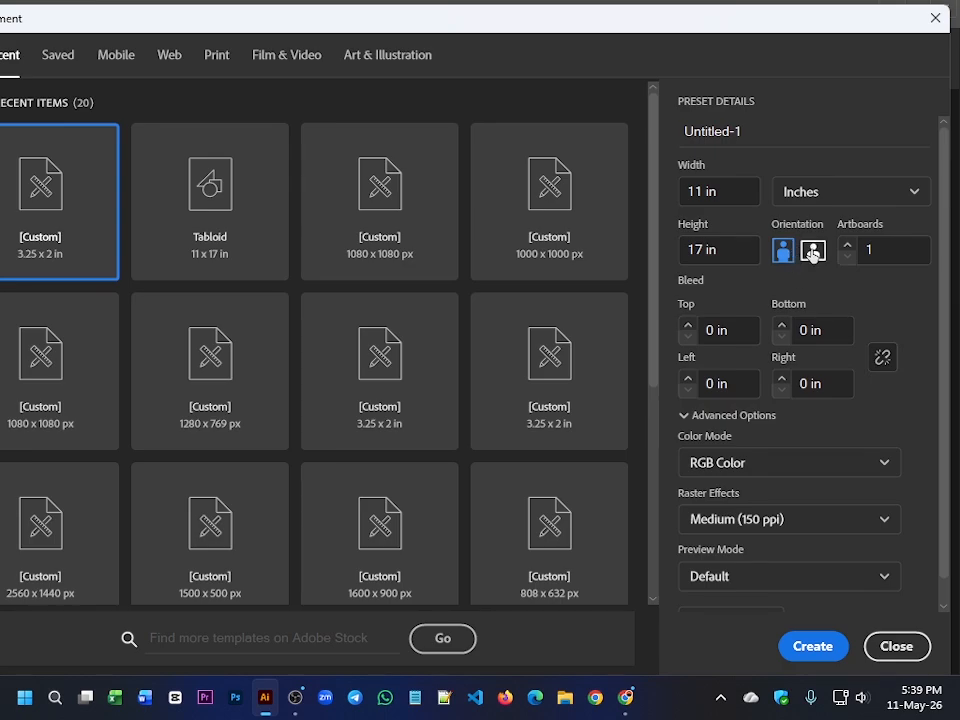
pyautogui.click(813, 252)
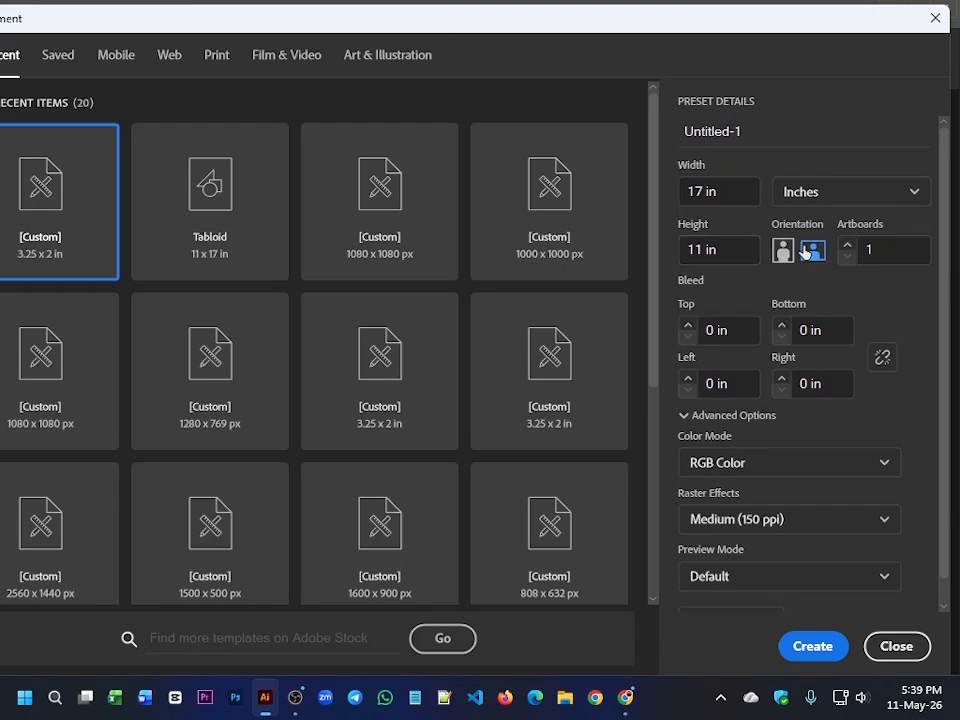
# Step: Choose the raster effects resolution and create the document
pyautogui.scroll(-1, 789, 525)
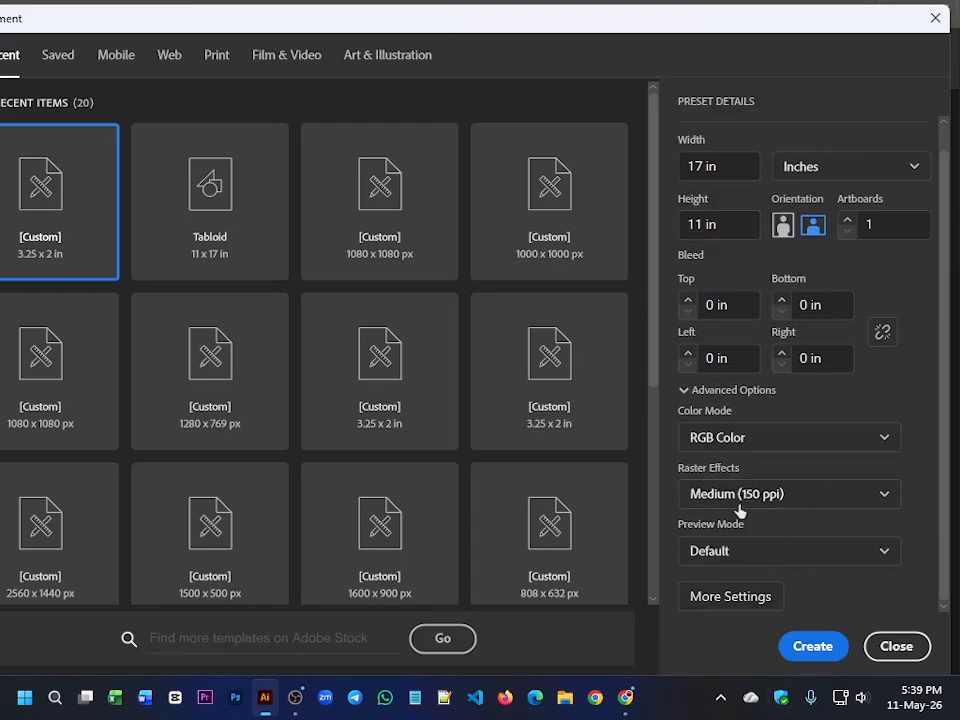
pyautogui.click(737, 501)
pyautogui.click(735, 527)
pyautogui.click(797, 652)
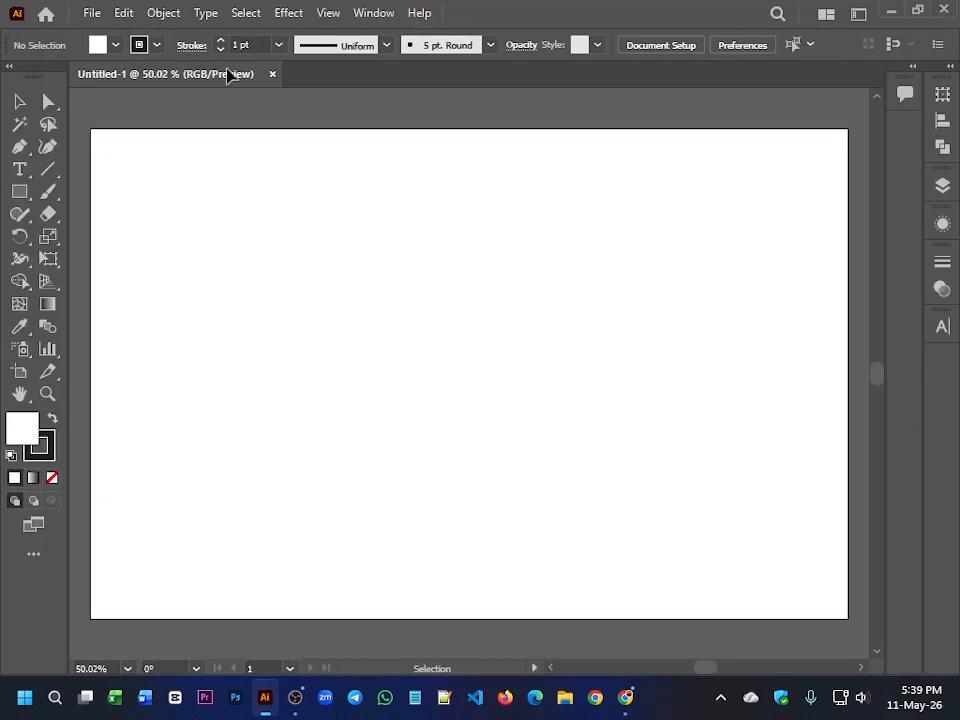
# Step: Set the default stroke colour to none
pyautogui.click(114, 44)
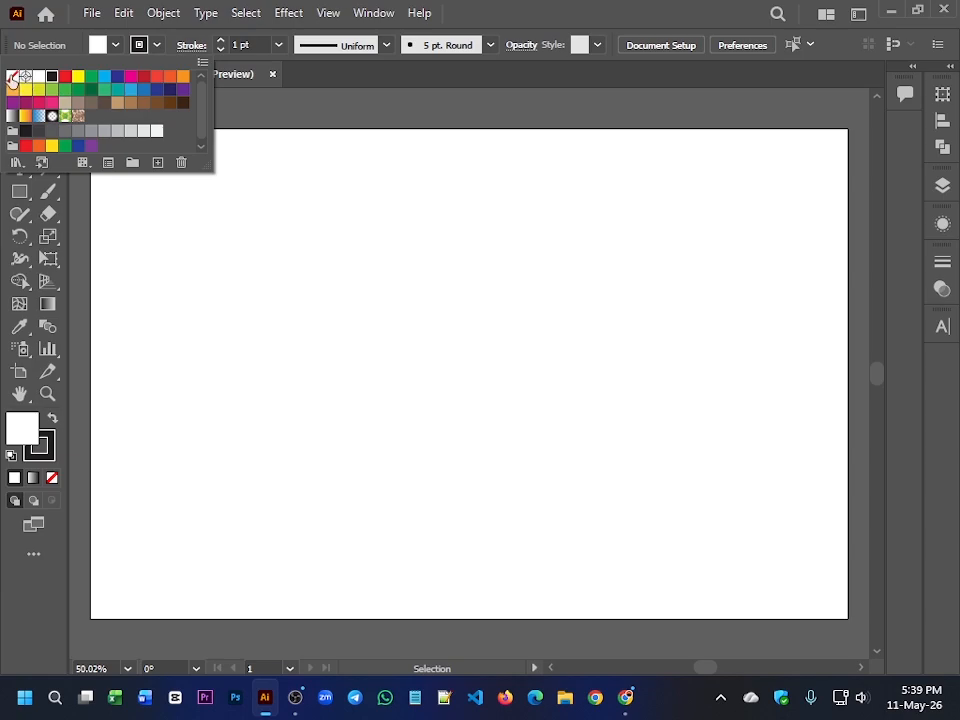
pyautogui.click(12, 78)
pyautogui.click(332, 268)
pyautogui.press('a')
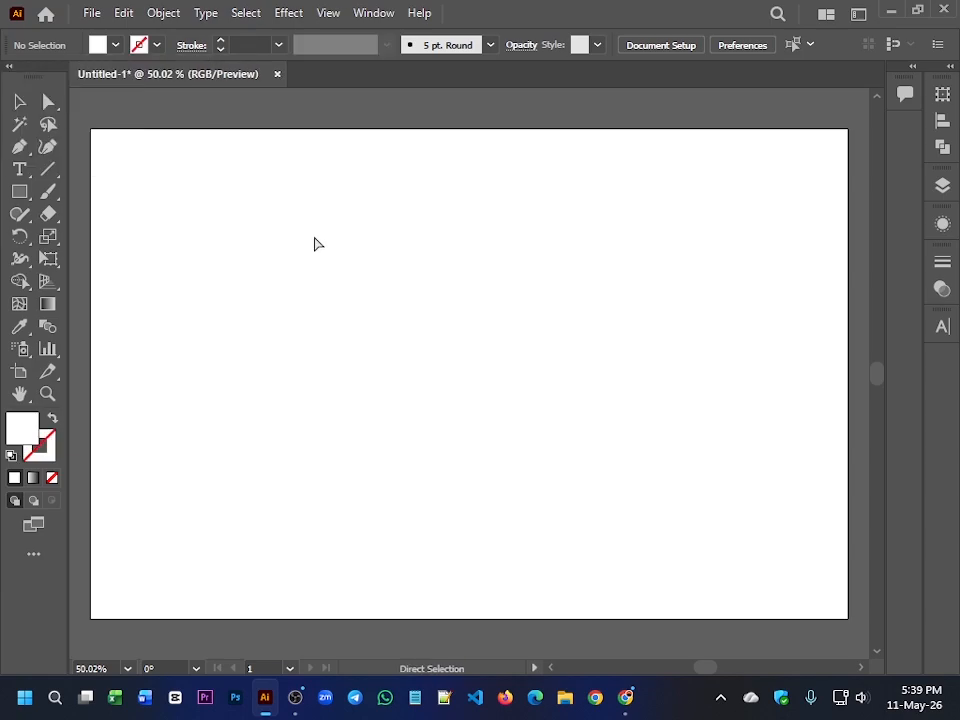
# Step: Save the document as Untitled-1.ai with the Illustrator 2020 format options
pyautogui.hotkey('ctrl', 's')
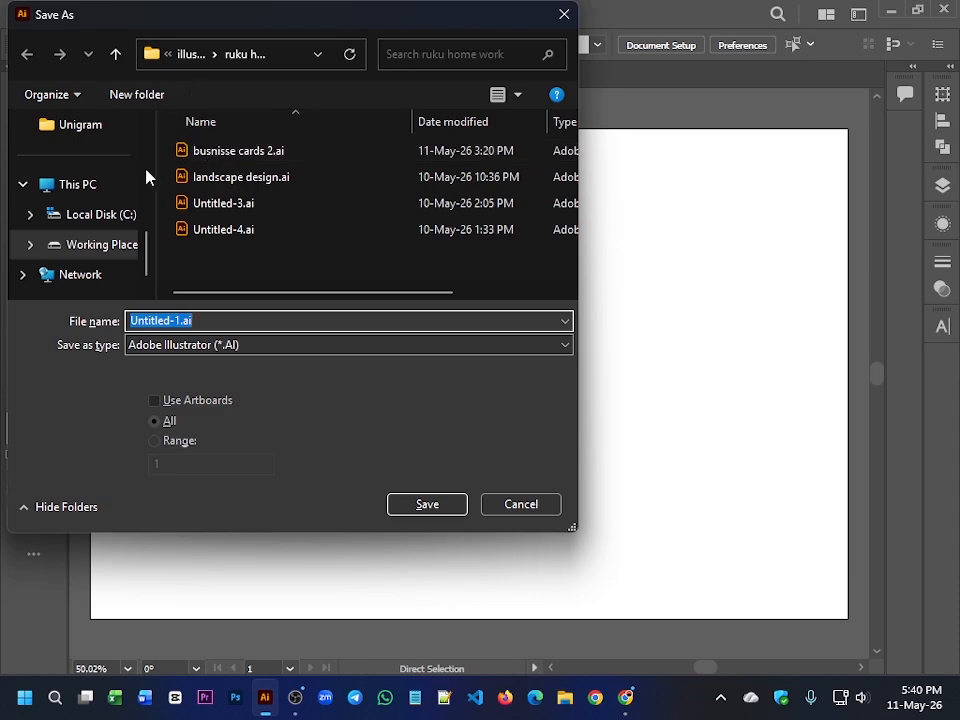
pyautogui.click(419, 509)
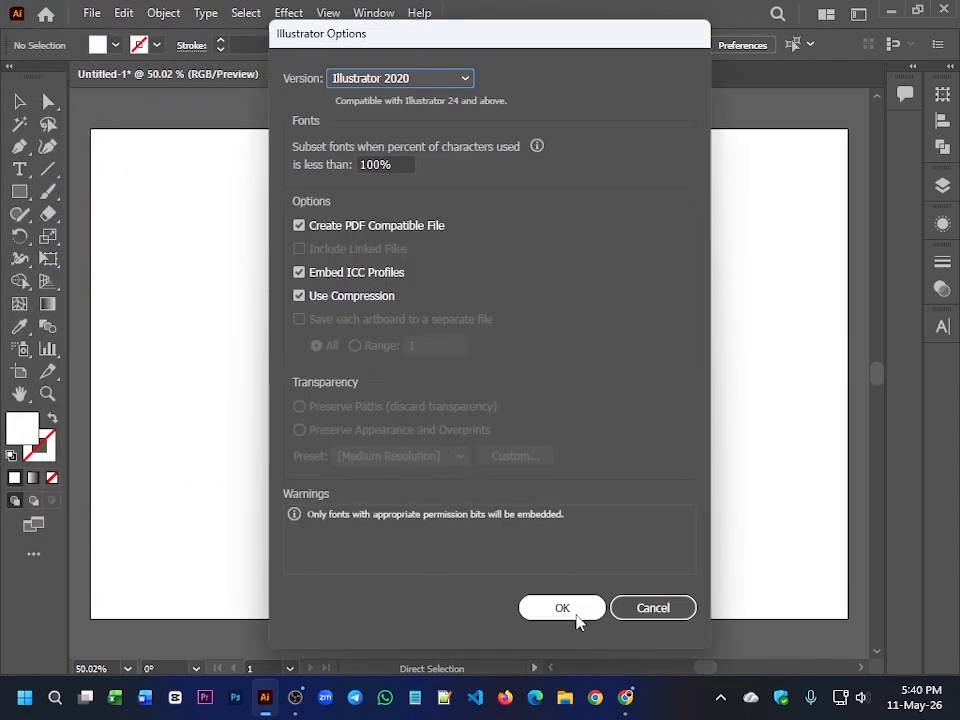
pyautogui.click(575, 618)
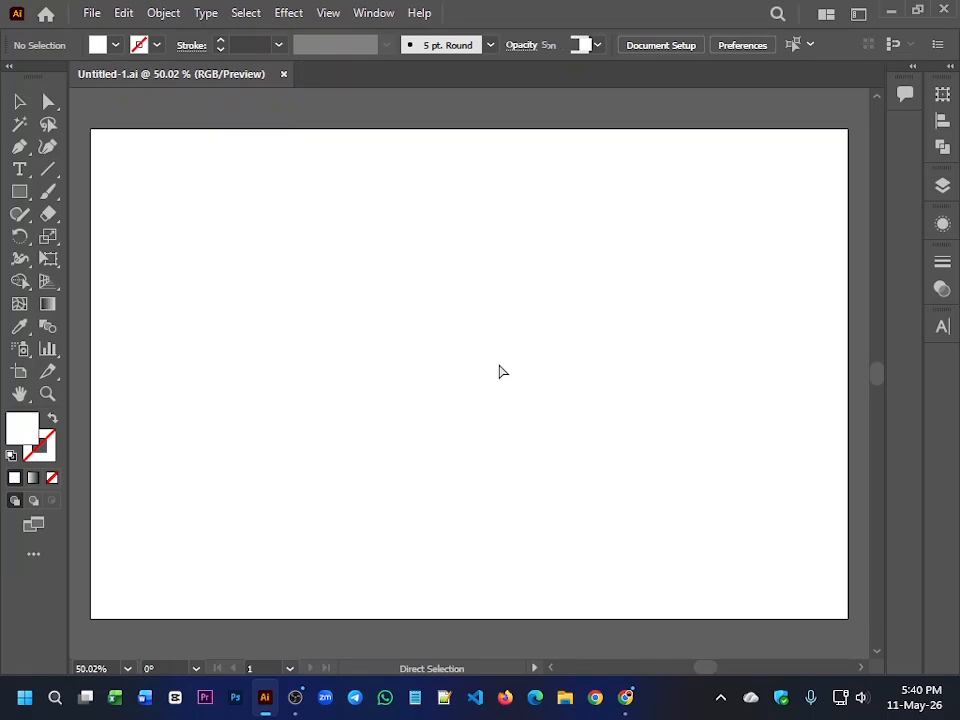
# Step: Paste the copied house image and place it beside the artboard, just past its right edge
pyautogui.hotkey('ctrl', 'v')
pyautogui.scroll(-5, 500, 372)
pyautogui.moveTo(474, 371); pyautogui.dragTo(622, 362)
pyautogui.moveTo(709, 392); pyautogui.dragTo(628, 394)
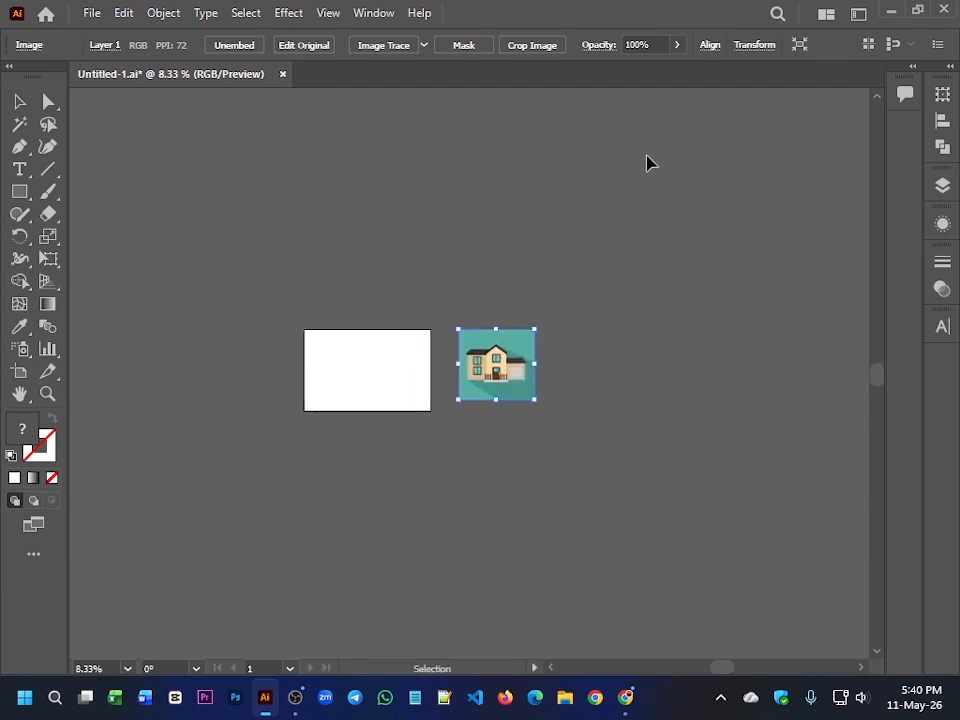
# Step: Lower the house image's opacity to 65% and restore it to 100%
pyautogui.click(677, 46)
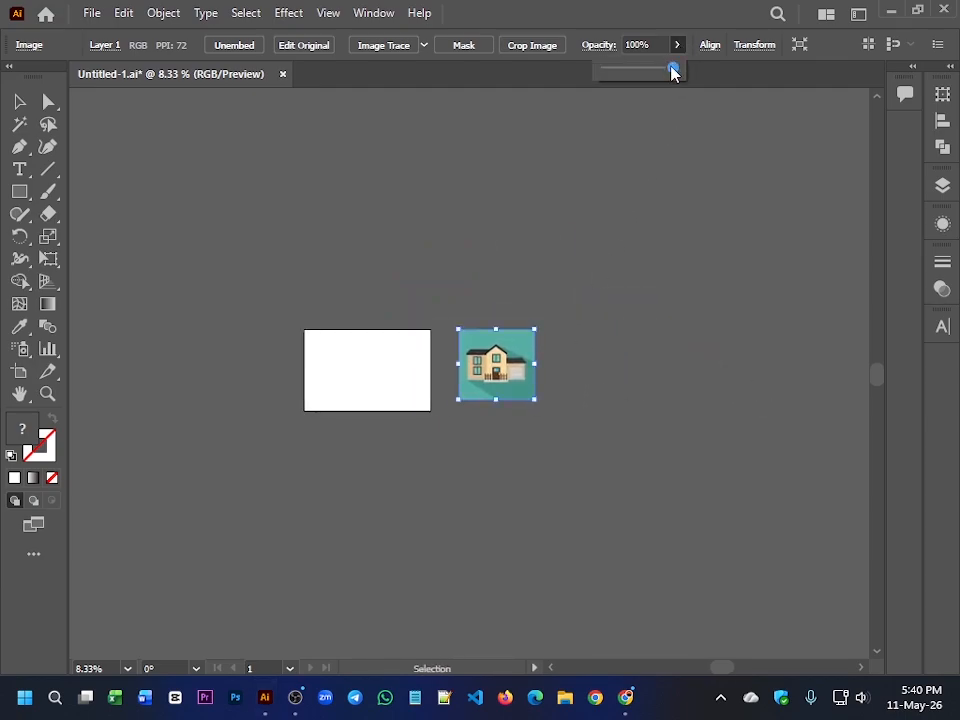
pyautogui.moveTo(672, 68); pyautogui.dragTo(649, 88)
pyautogui.click(559, 313)
pyautogui.click(491, 392)
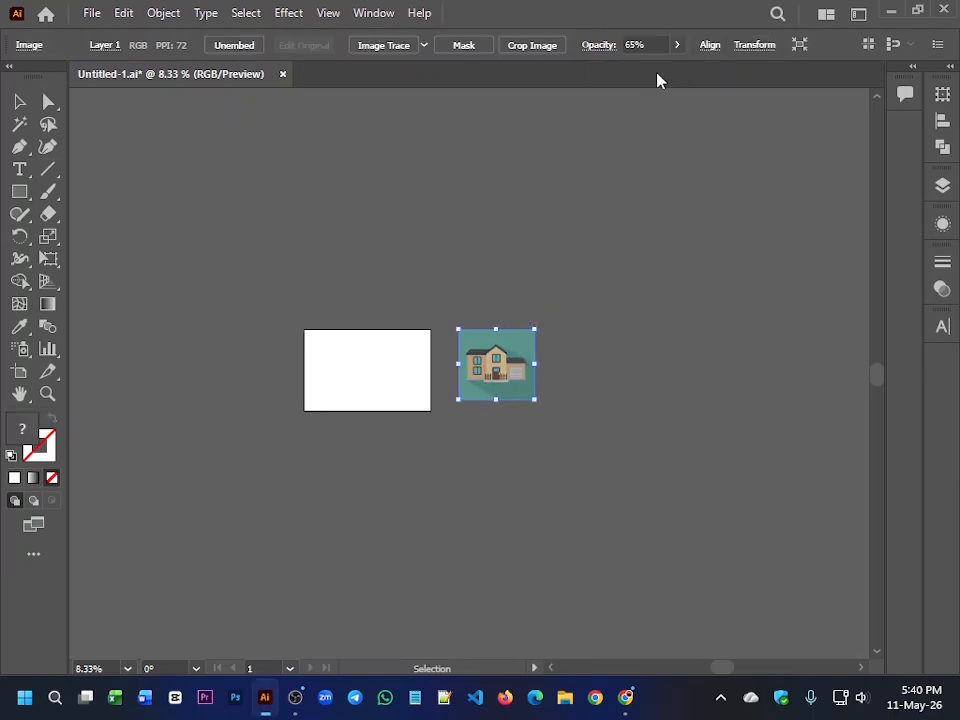
pyautogui.click(677, 46)
pyautogui.moveTo(656, 76); pyautogui.dragTo(690, 81)
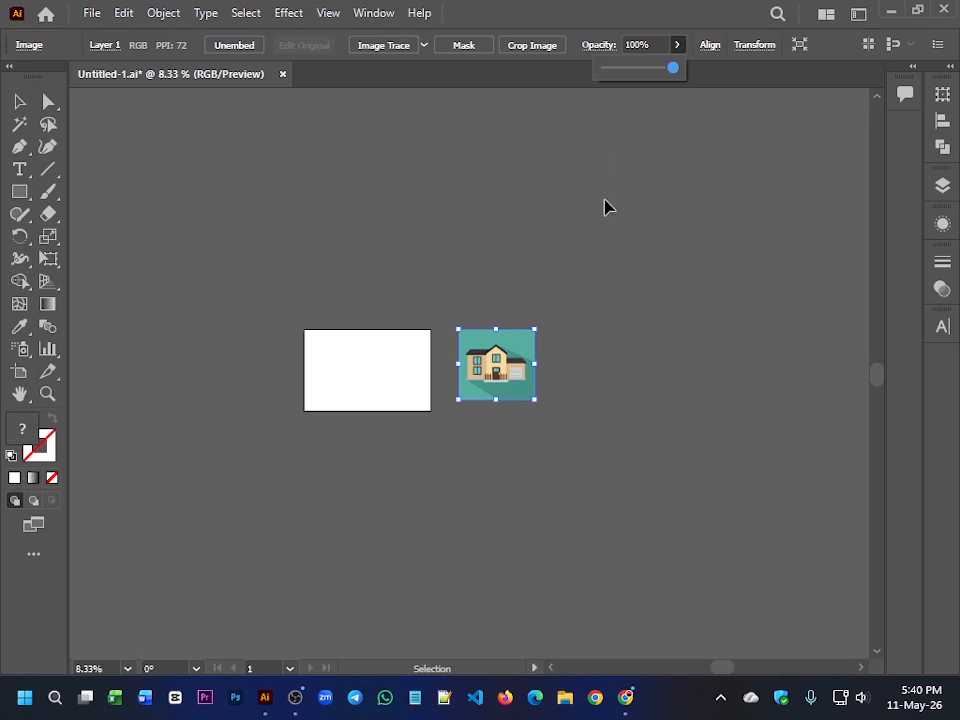
pyautogui.moveTo(594, 270); pyautogui.dragTo(594, 221)
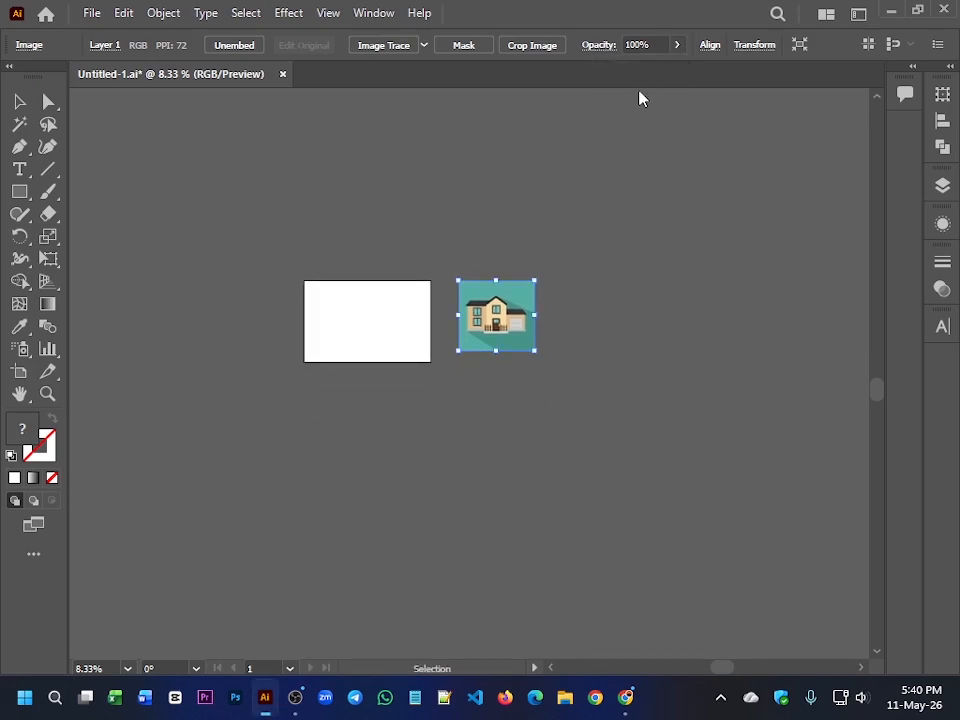
# Step: Set the house image's opacity to 50% and move it slightly away from the artboard
pyautogui.click(679, 46)
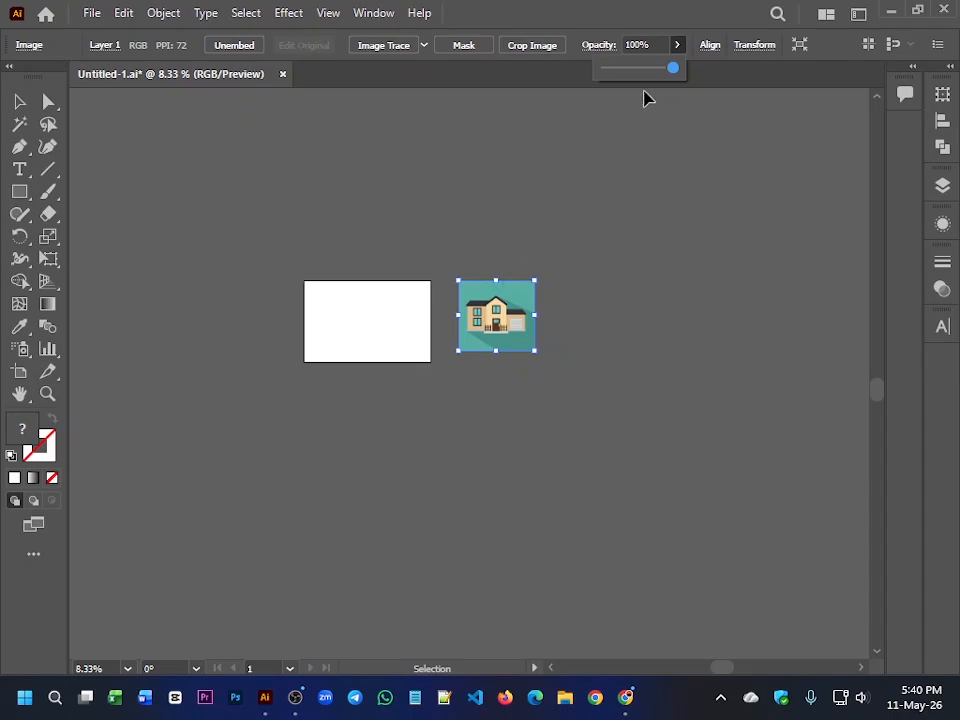
pyautogui.moveTo(677, 67); pyautogui.dragTo(644, 73)
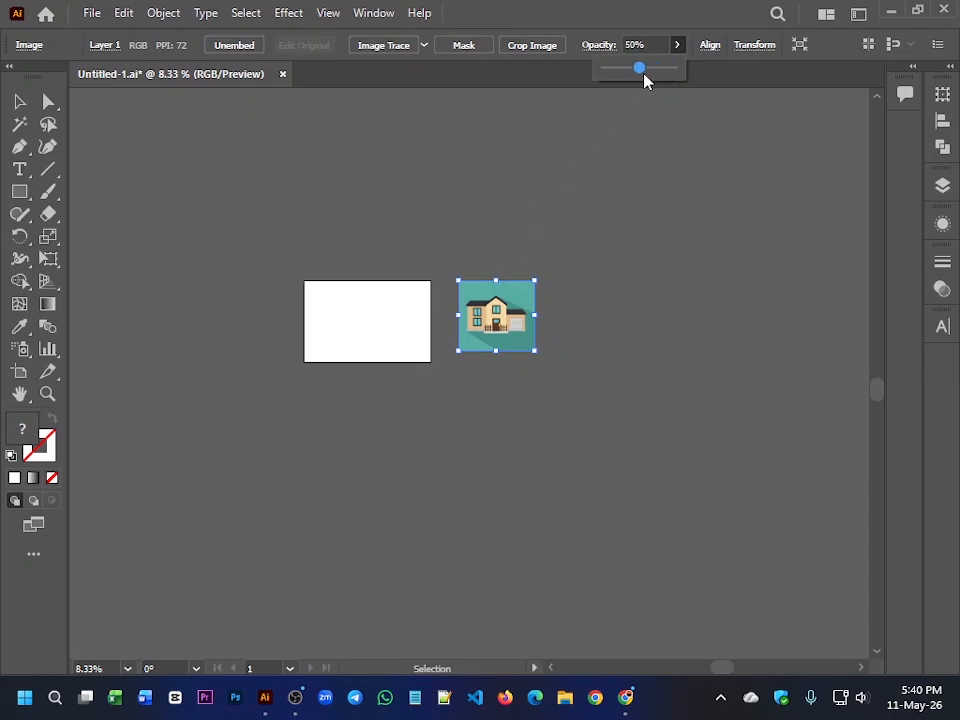
pyautogui.click(497, 388)
pyautogui.moveTo(493, 335); pyautogui.dragTo(506, 340)
pyautogui.click(664, 122)
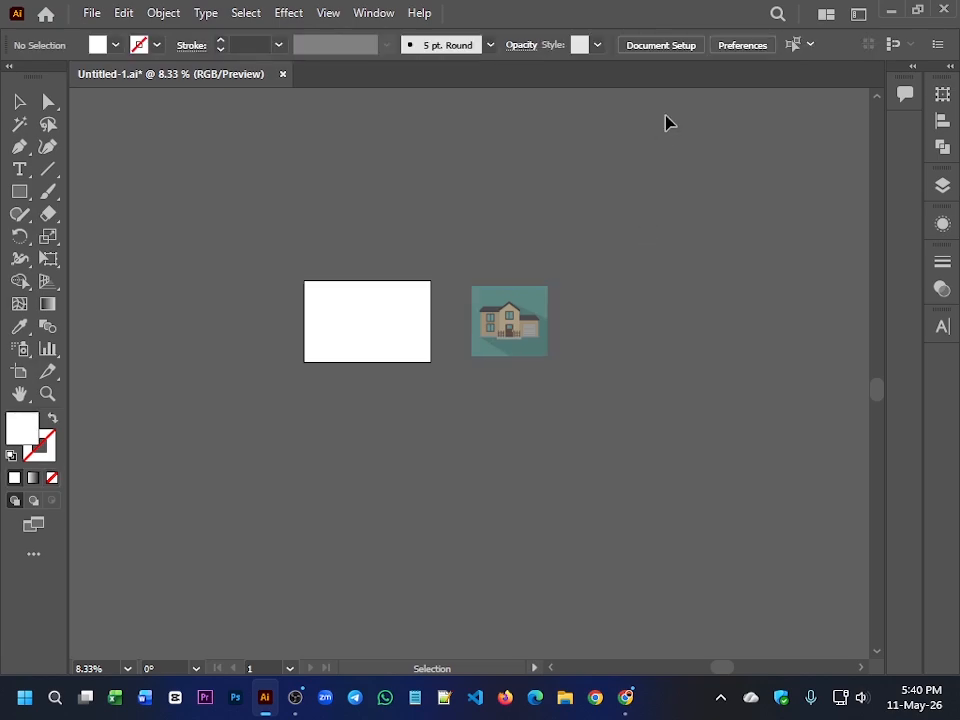
# Step: Set the house image's opacity to 53% and move it a little closer to the artboard
pyautogui.click(520, 314)
pyautogui.click(677, 46)
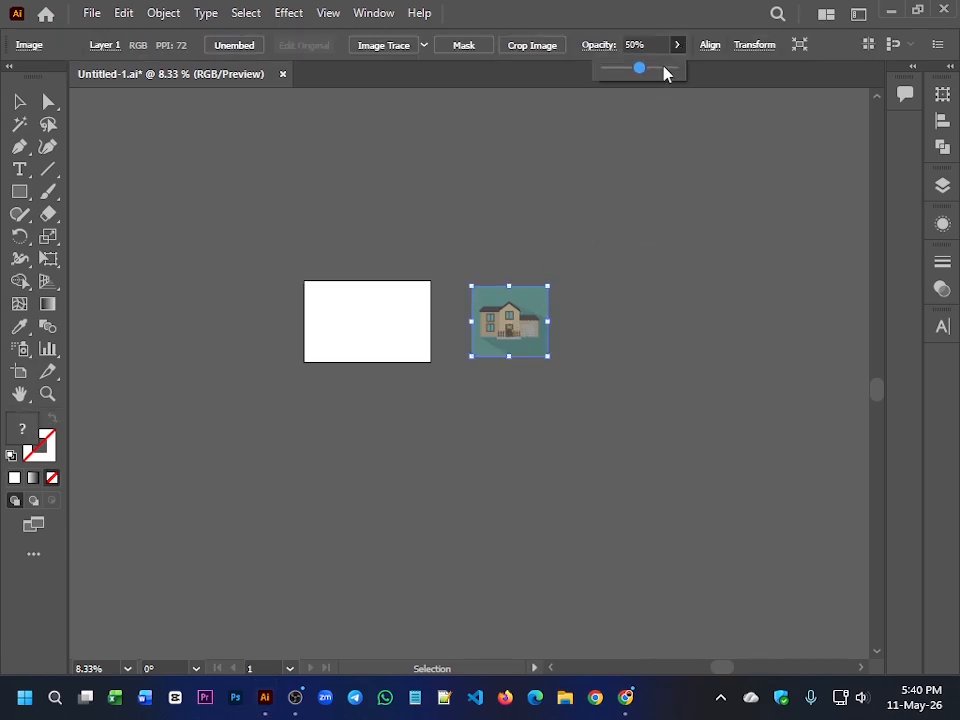
pyautogui.moveTo(638, 70); pyautogui.dragTo(411, 184)
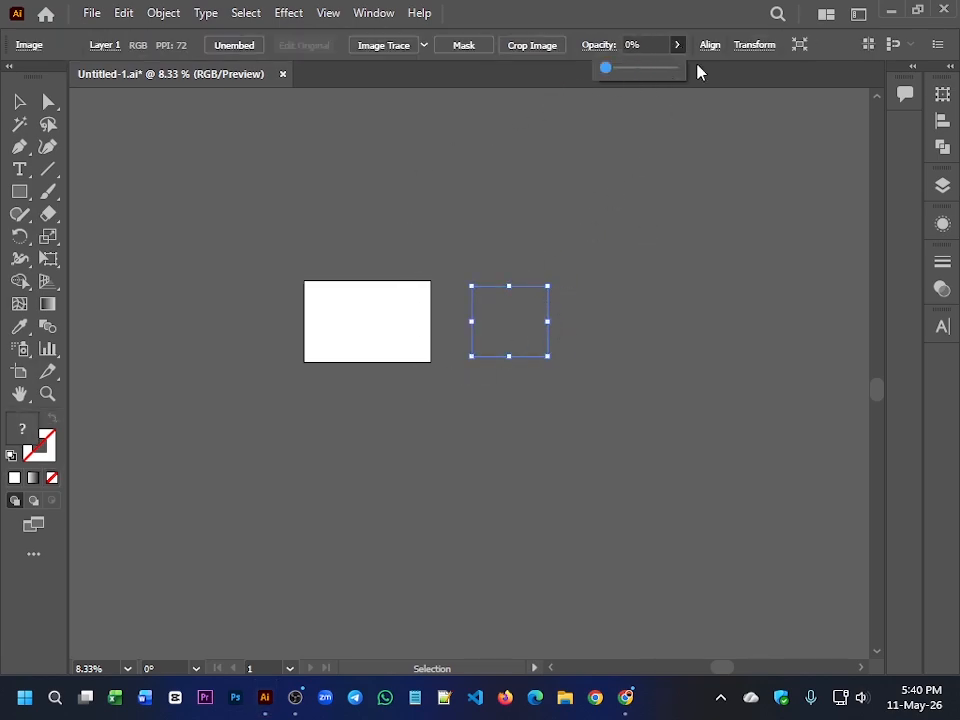
pyautogui.moveTo(628, 67); pyautogui.dragTo(641, 71)
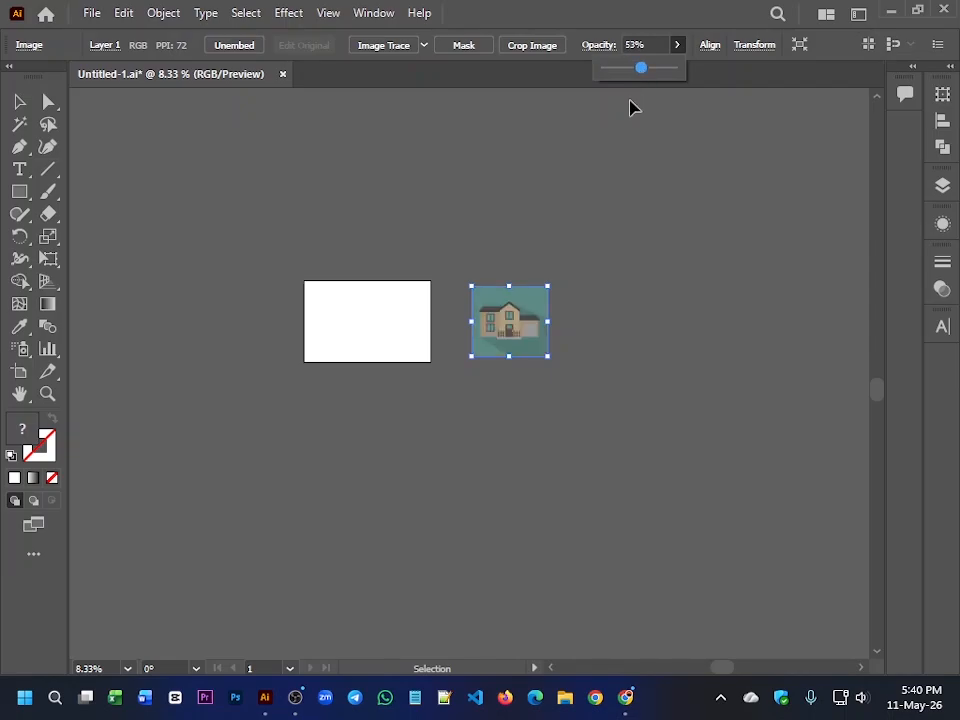
pyautogui.moveTo(501, 332); pyautogui.dragTo(489, 332)
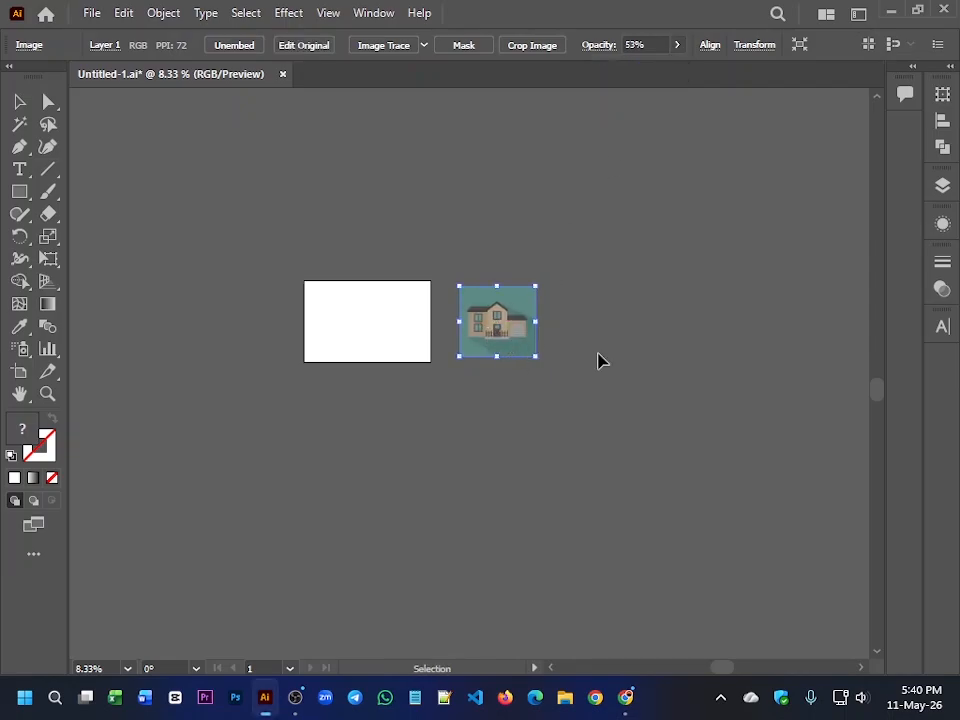
# Step: Lock the faded house image in place as a tracing reference
pyautogui.click(588, 353)
pyautogui.scroll(6, 497, 347)
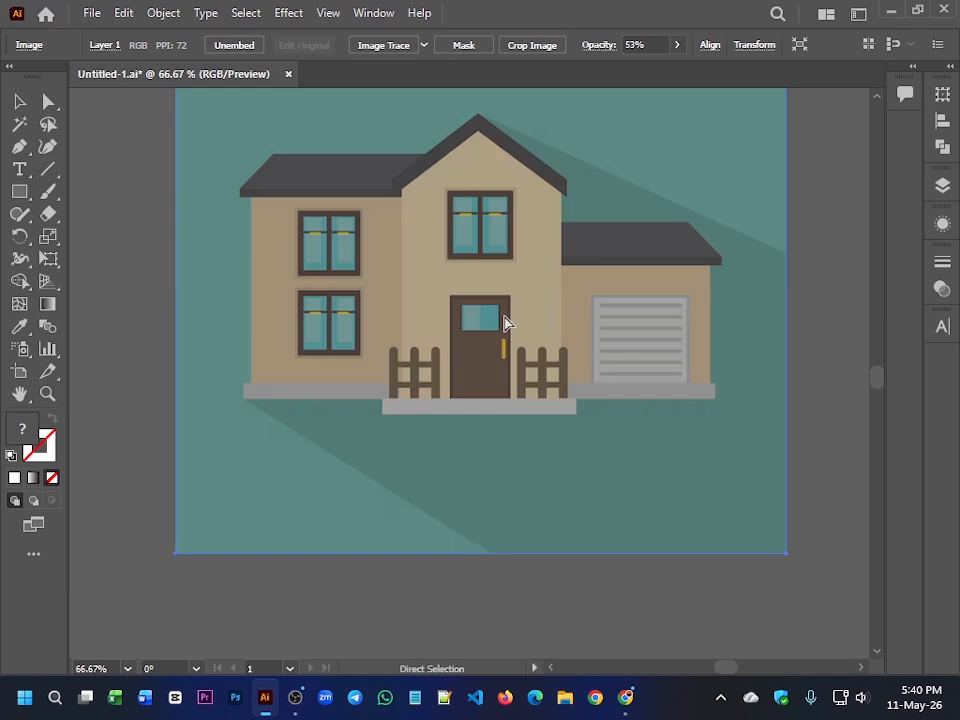
pyautogui.hotkey('ctrl', '2')
pyautogui.scroll(-2, 508, 339)
pyautogui.scroll(-2, 508, 353)
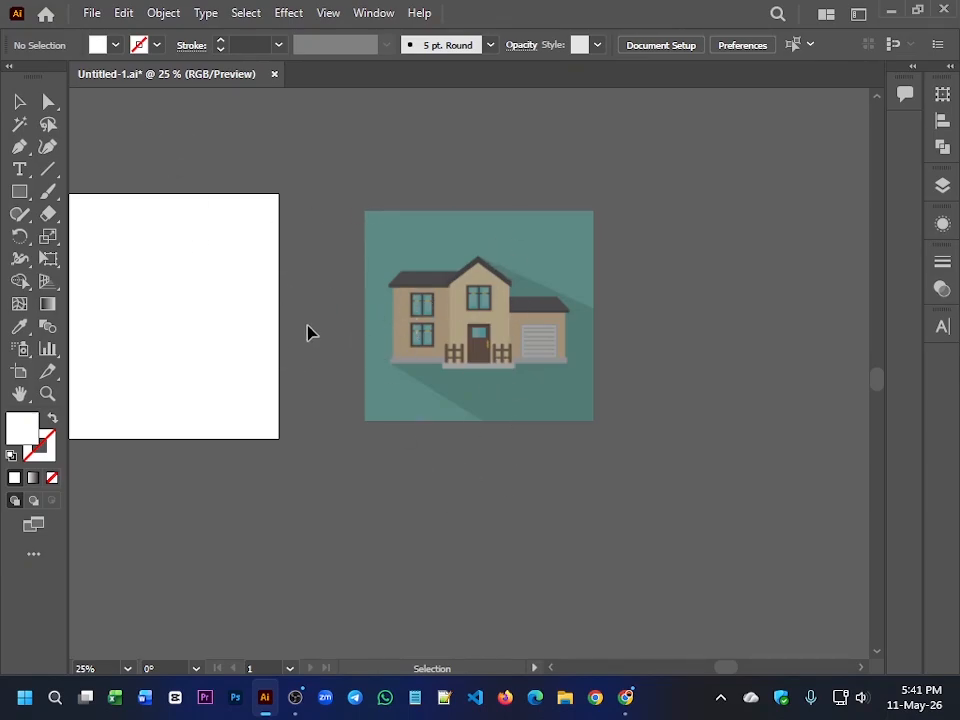
# Step: Draw a white rectangle over the main part of the house's left roof section
pyautogui.scroll(3, 442, 319)
pyautogui.moveTo(568, 349); pyautogui.dragTo(425, 354)
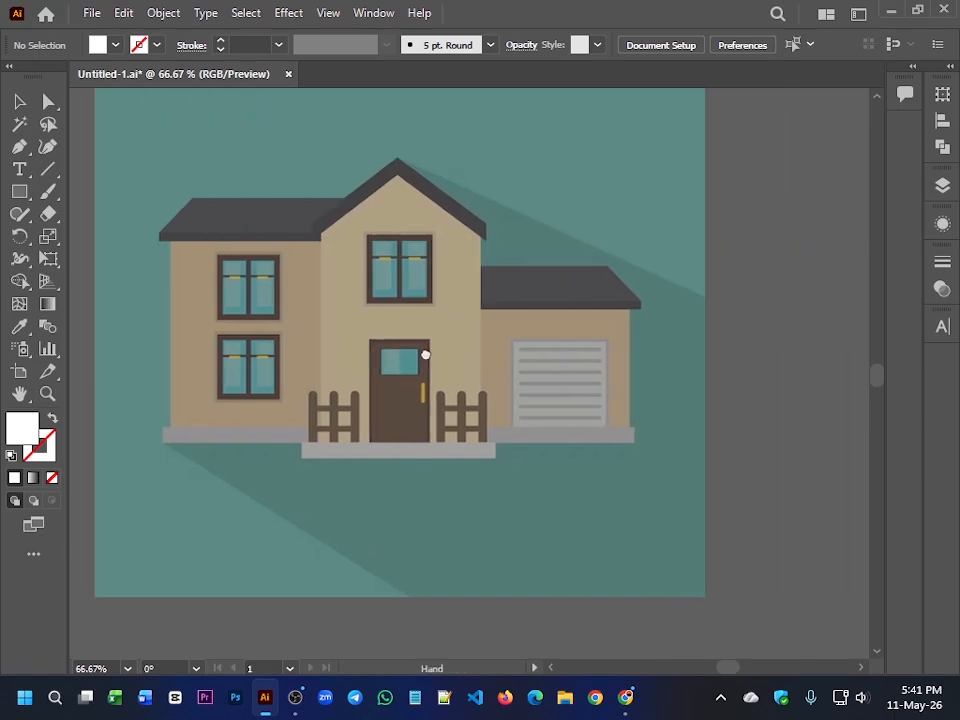
pyautogui.scroll(2, 295, 264)
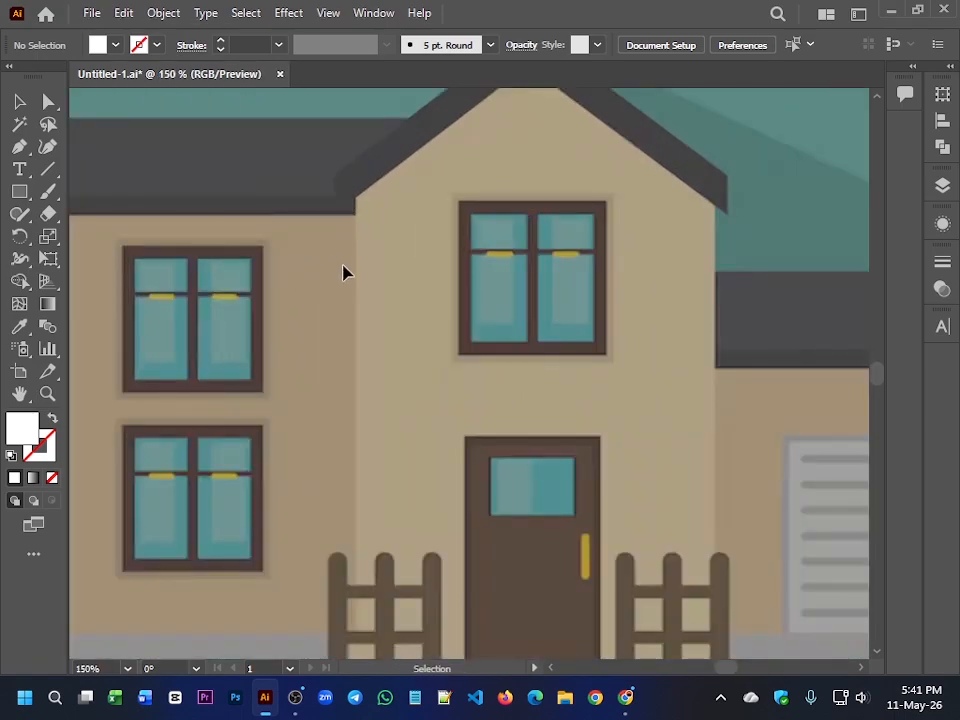
pyautogui.scroll(-1, 346, 274)
pyautogui.moveTo(346, 275); pyautogui.dragTo(425, 349)
pyautogui.click(12, 193)
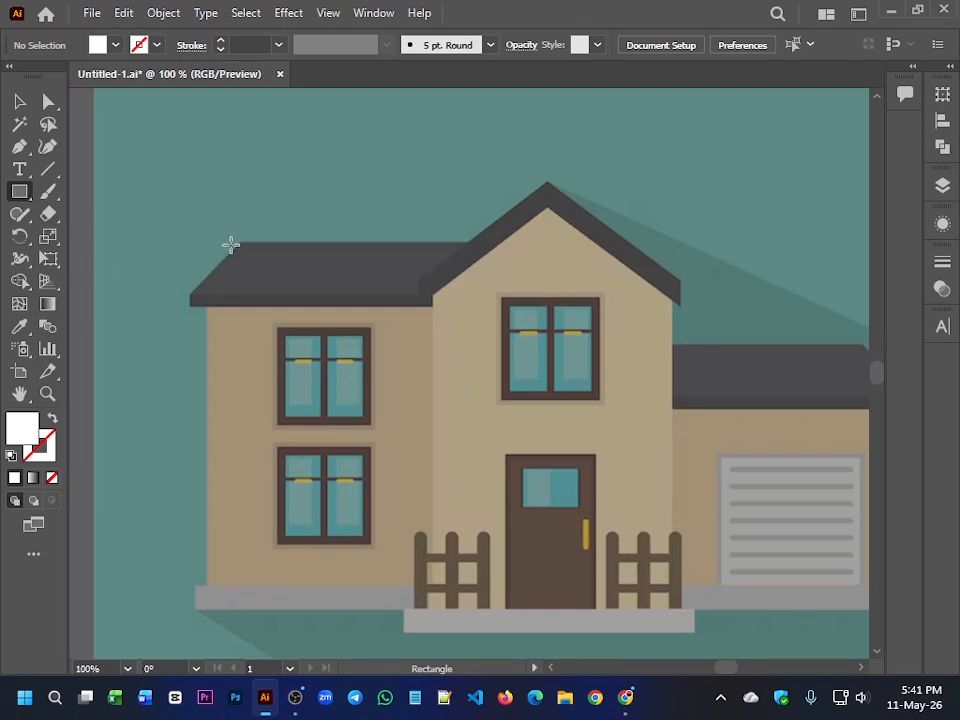
pyautogui.moveTo(231, 245); pyautogui.dragTo(432, 295)
pyautogui.press('v')
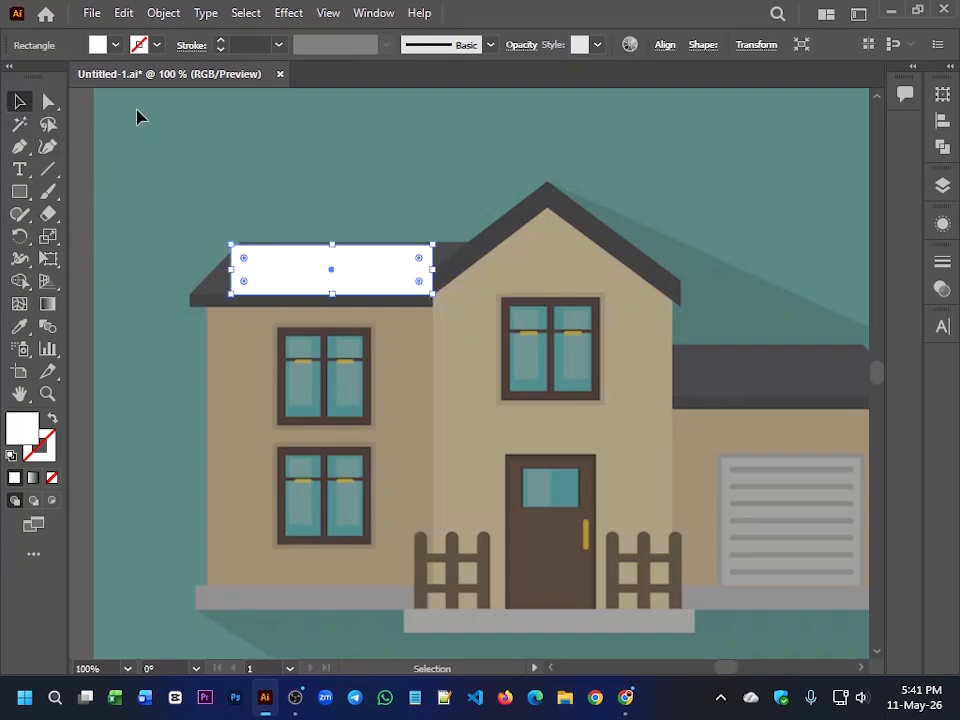
# Step: Reshape the white rectangle by moving its upper-left and lower-left corner points onto the left roof's slanted edge
pyautogui.click(49, 102)
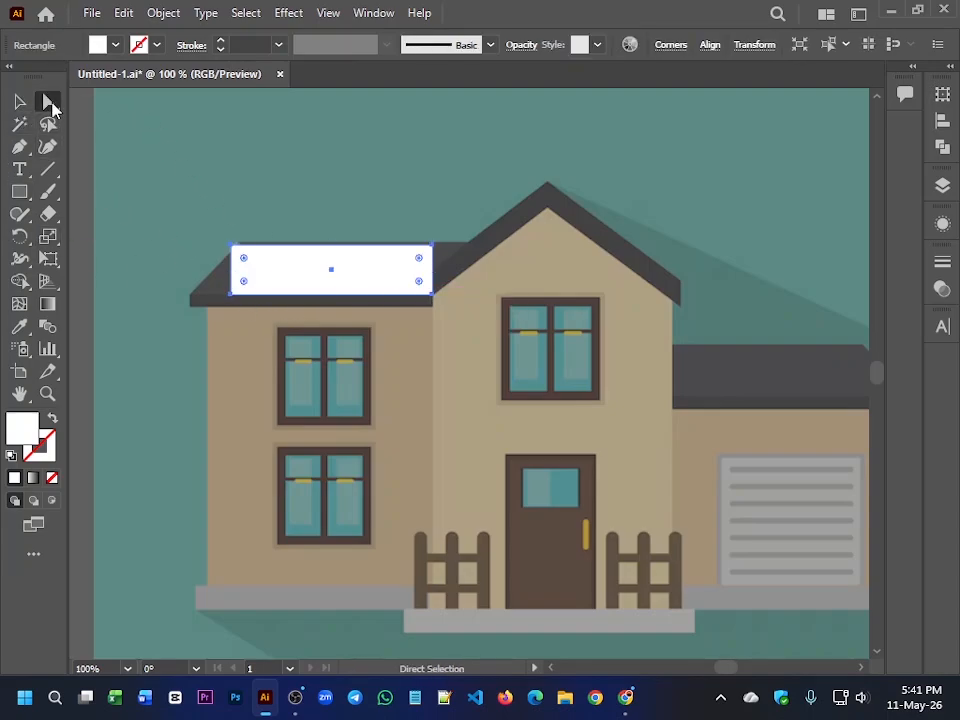
pyautogui.scroll(3, 412, 316)
pyautogui.moveTo(276, 219); pyautogui.dragTo(615, 431)
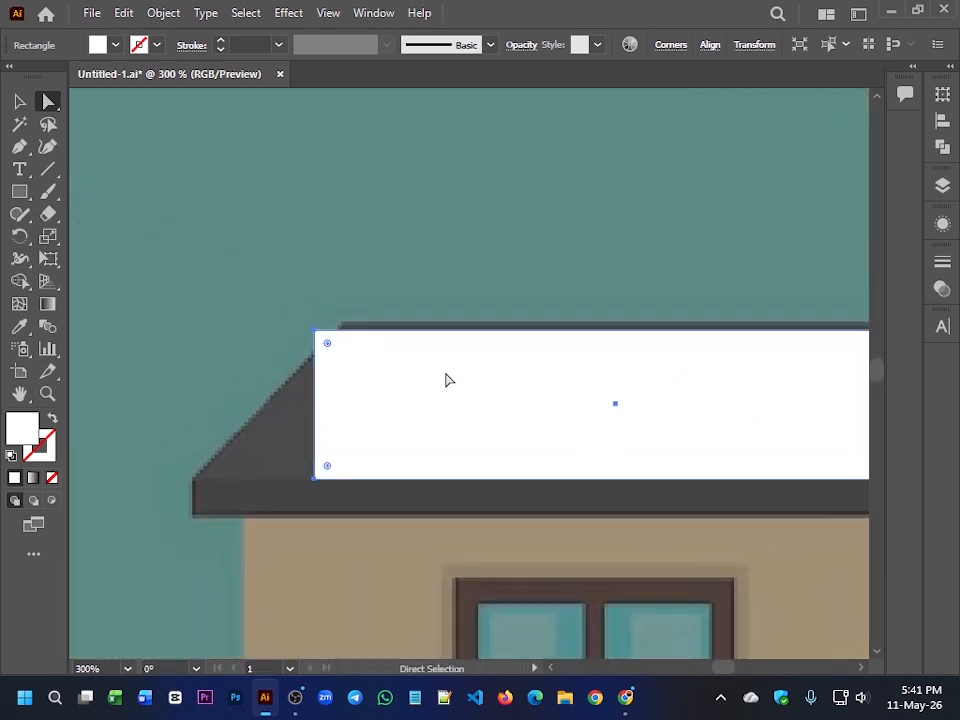
pyautogui.scroll(1, 354, 376)
pyautogui.moveTo(306, 318); pyautogui.dragTo(336, 303)
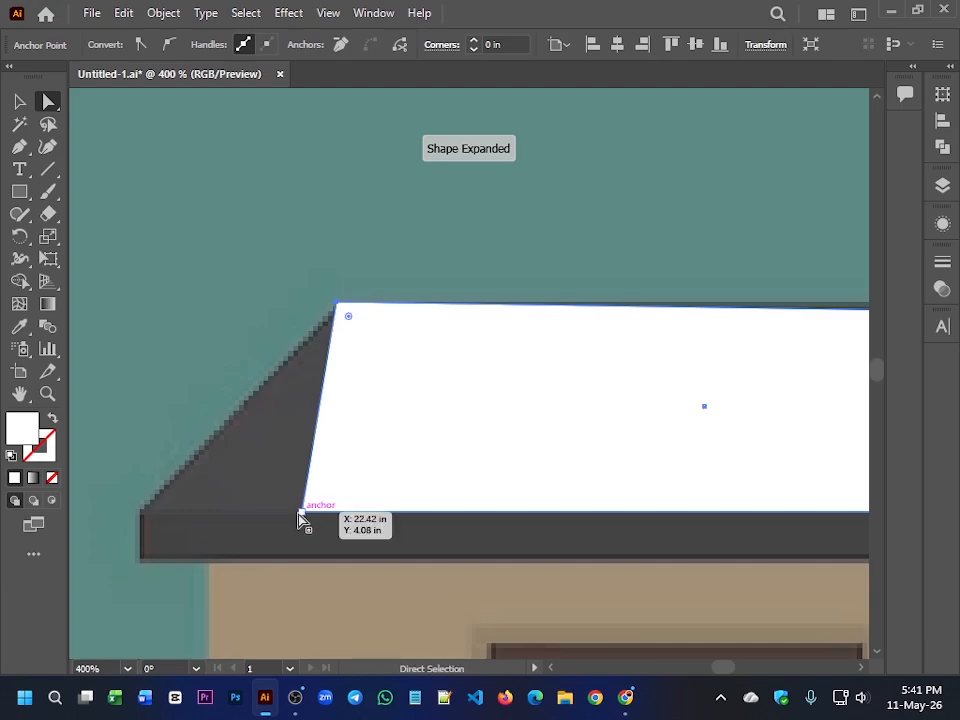
pyautogui.moveTo(301, 512); pyautogui.dragTo(140, 514)
pyautogui.hotkey('ctrl', '-')
pyautogui.hotkey('ctrl', '-')
pyautogui.hotkey('ctrl', '-')
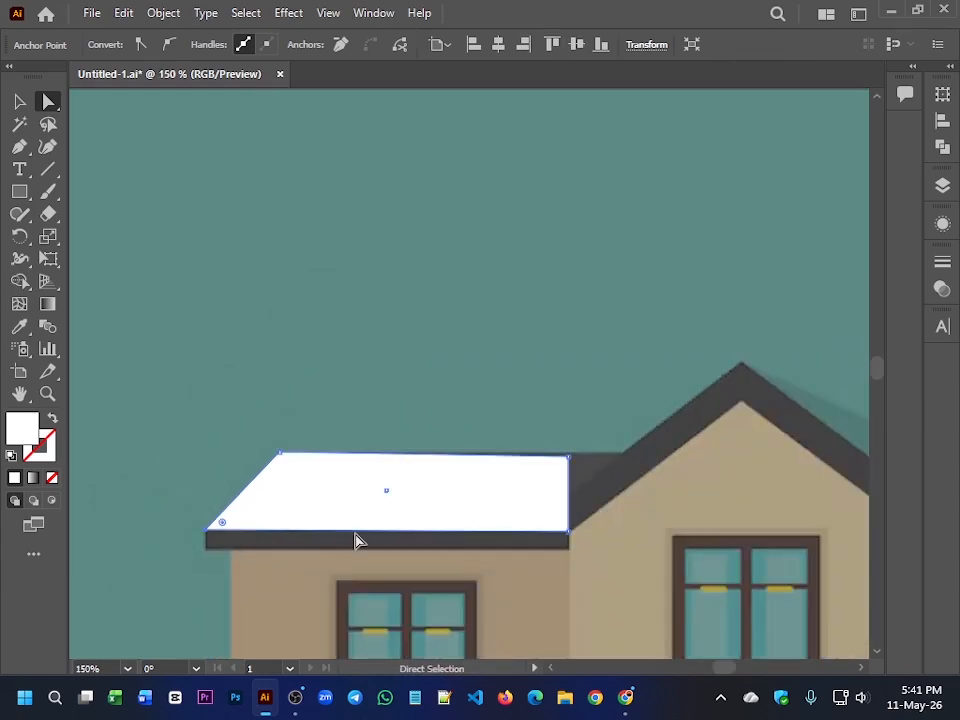
# Step: Move the white shape's right corner points to where the left roof meets the gable, its lower one at the eave's end
pyautogui.scroll(3, 561, 474)
pyautogui.moveTo(621, 463); pyautogui.dragTo(527, 463)
pyautogui.scroll(-4, 465, 540)
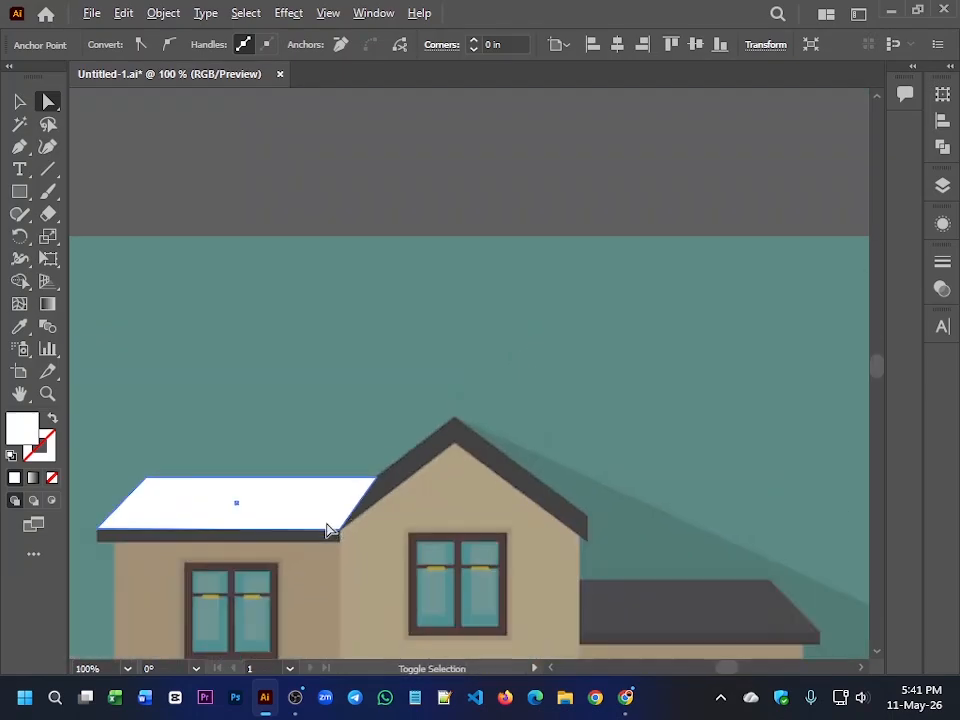
pyautogui.moveTo(326, 524); pyautogui.dragTo(674, 520)
pyautogui.scroll(5, 680, 525)
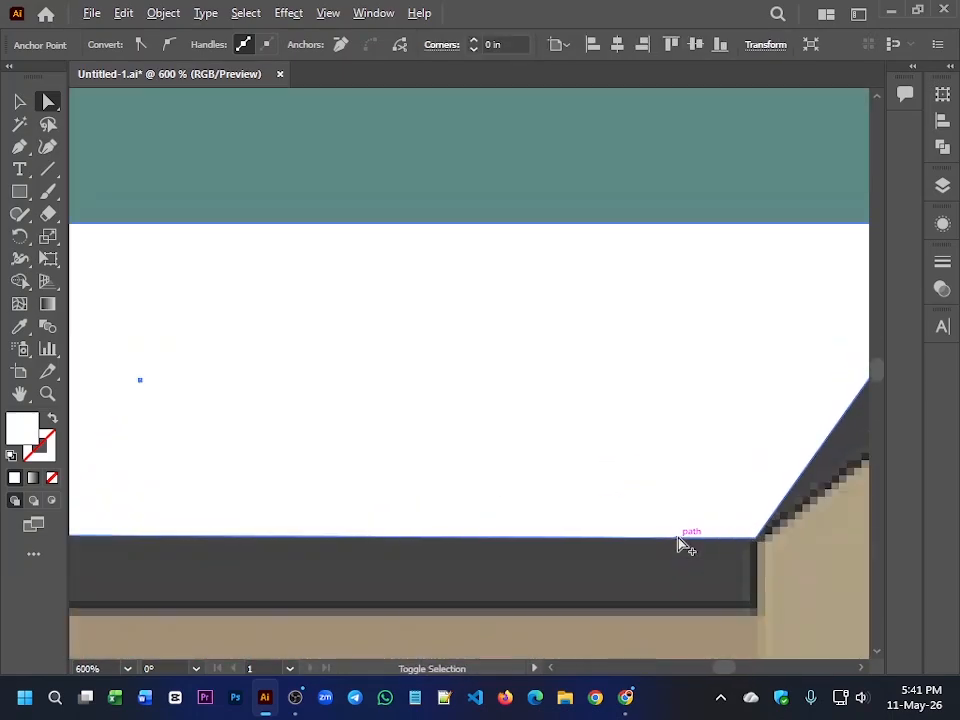
pyautogui.scroll(-4, 701, 560)
pyautogui.scroll(3, 705, 560)
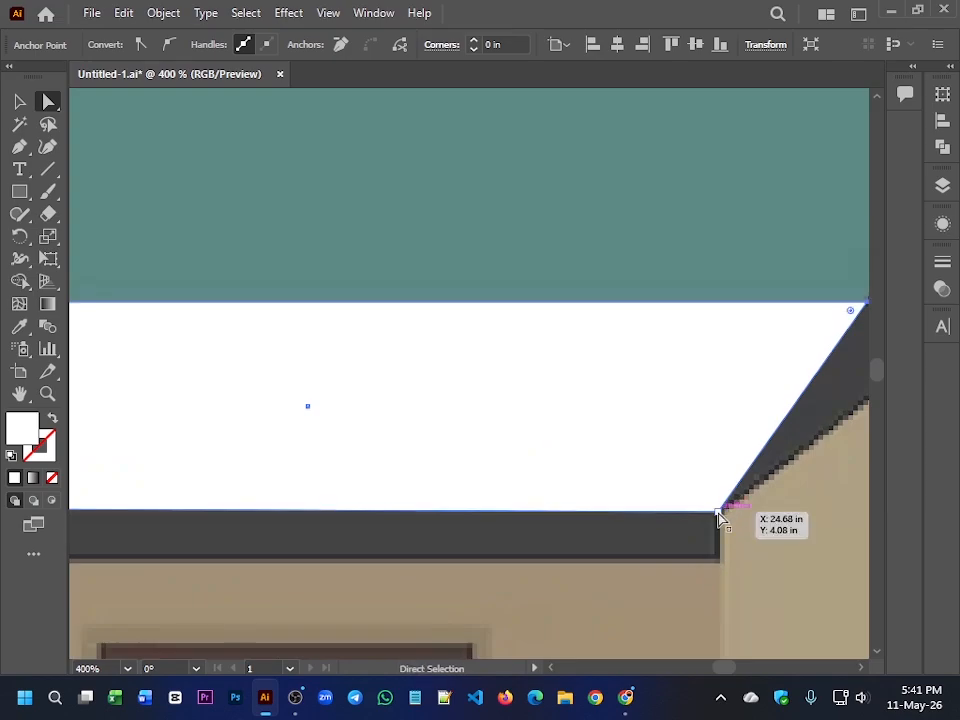
pyautogui.moveTo(718, 517)
pyautogui.mouseDown()
pyautogui.moveTo(720, 495)
pyautogui.moveTo(727, 518)
pyautogui.mouseUp()
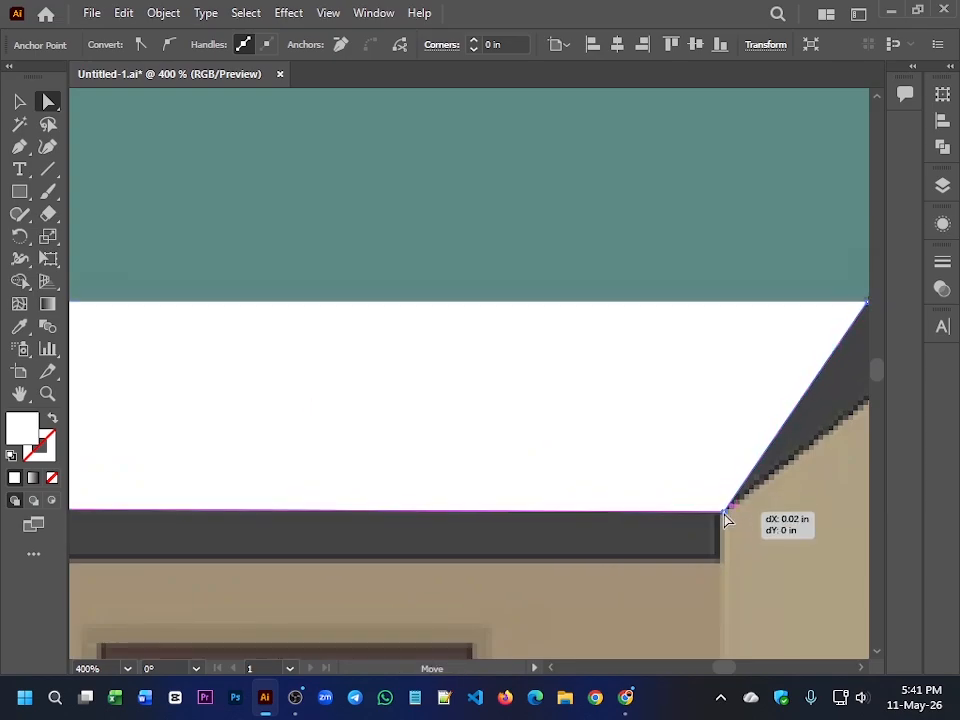
pyautogui.scroll(-4, 725, 522)
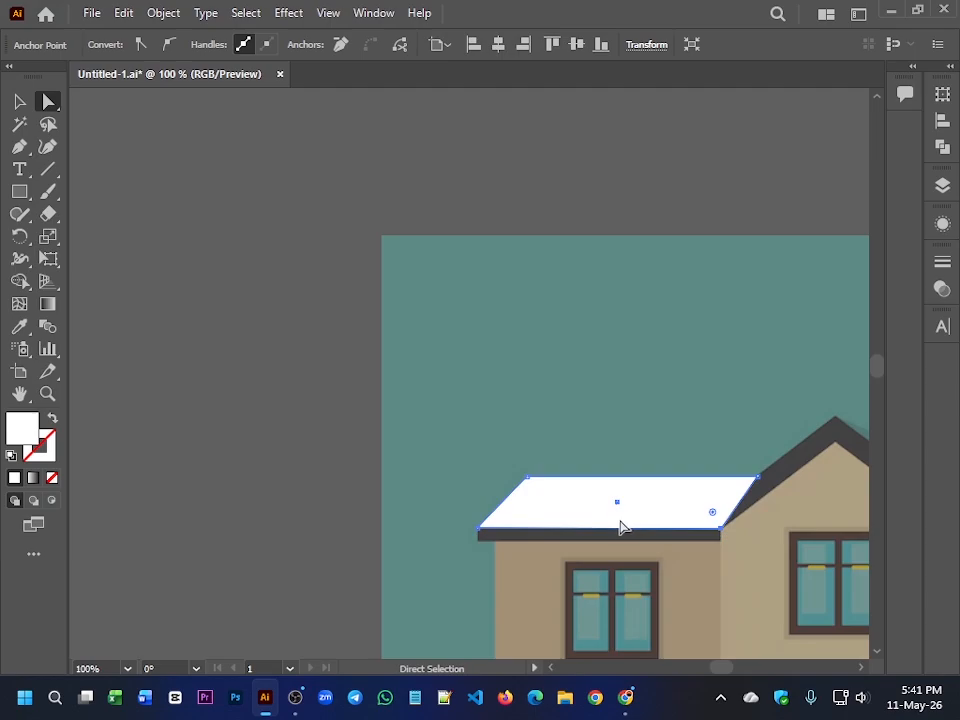
# Step: Turn the left roof shape into an unfilled outline stroked in the dark grey sampled from the reference roof
pyautogui.hotkey('shift', 'x')
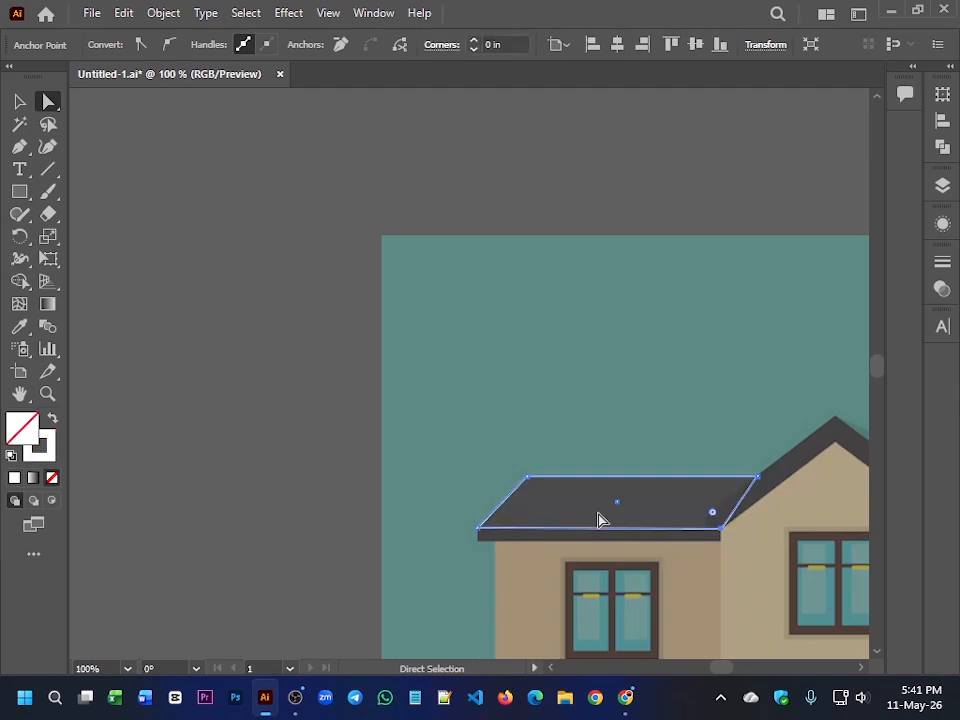
pyautogui.press('i')
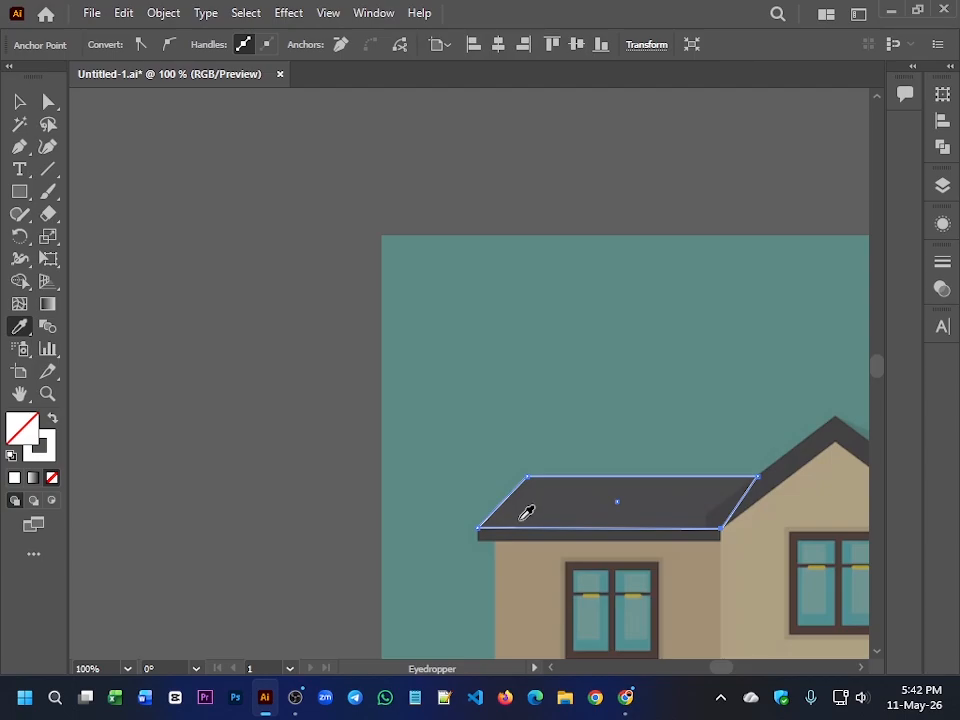
pyautogui.scroll(1, 619, 501)
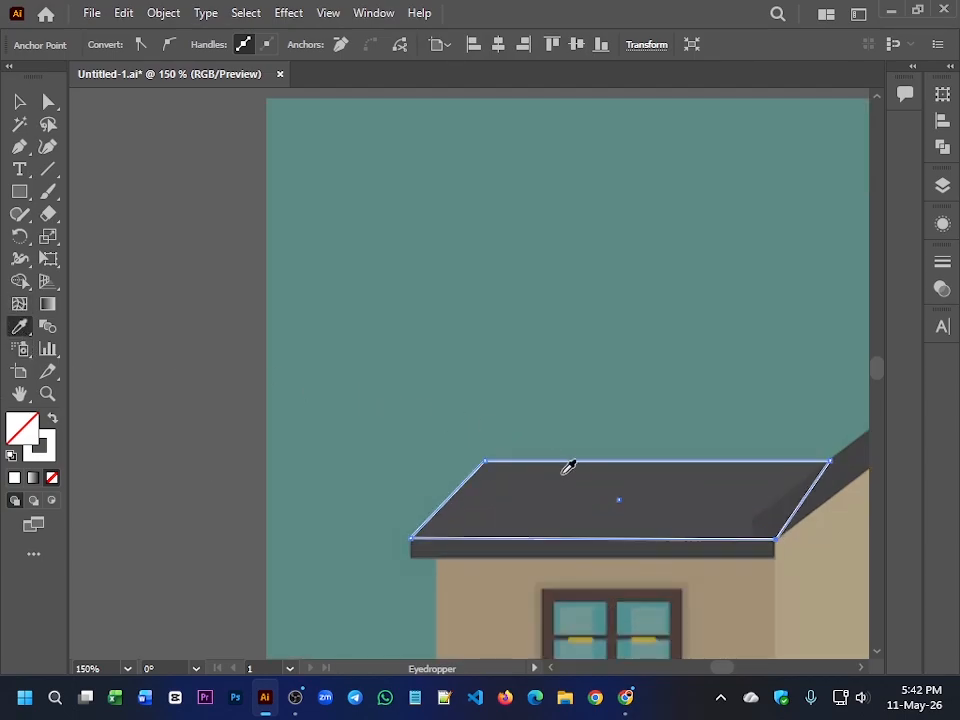
pyautogui.moveTo(532, 496); pyautogui.dragTo(493, 479)
pyautogui.scroll(3, 546, 457)
pyautogui.click(533, 480)
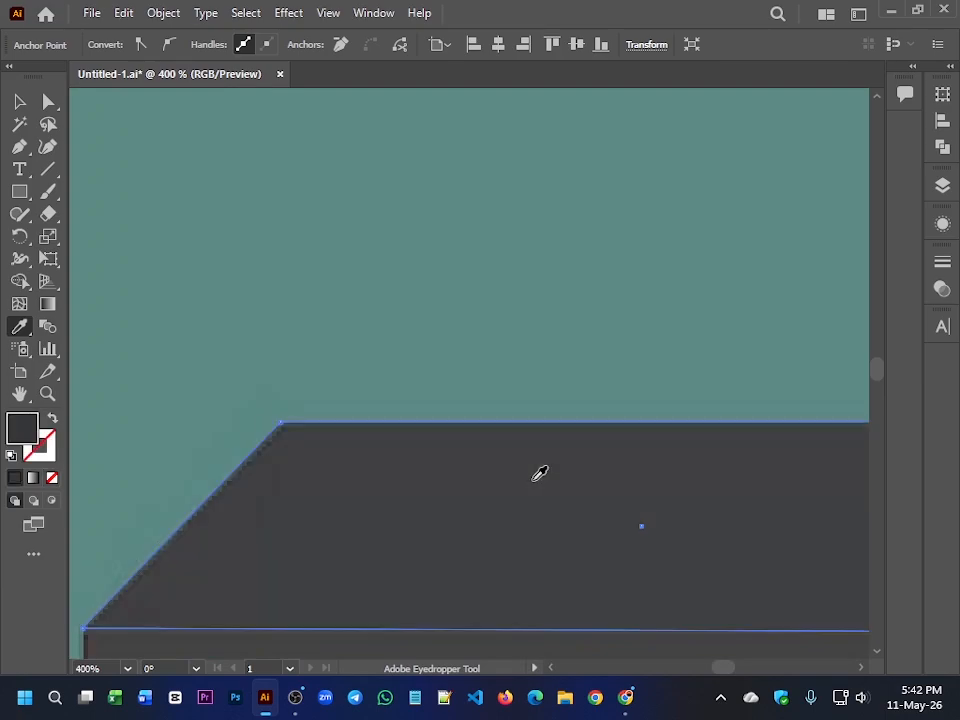
pyautogui.hotkey('shift', 'x')
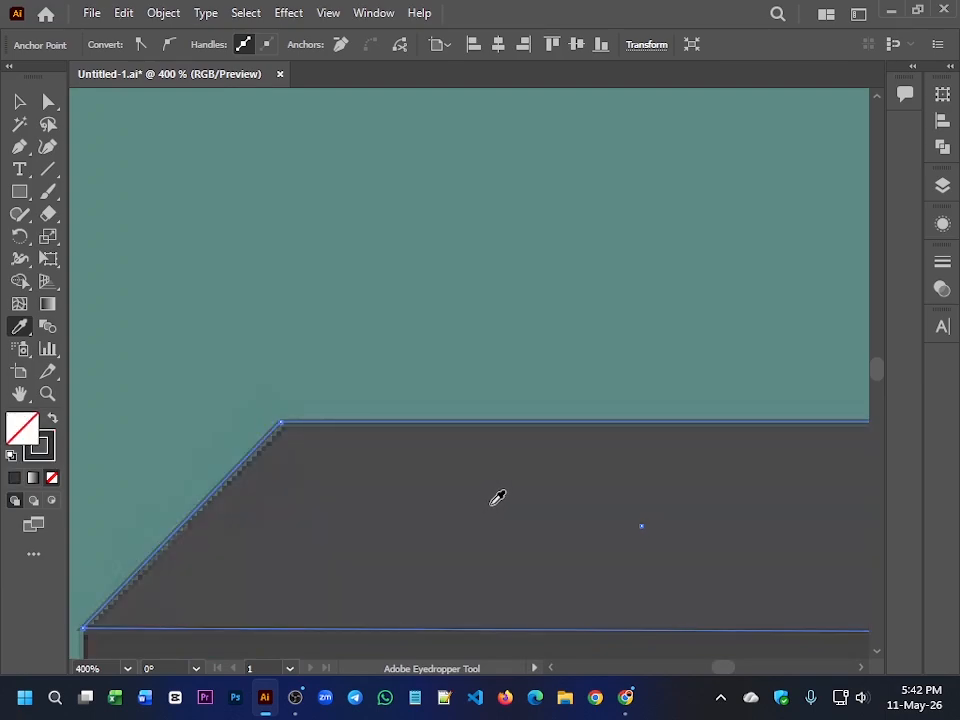
pyautogui.scroll(-3, 497, 497)
pyautogui.press('v')
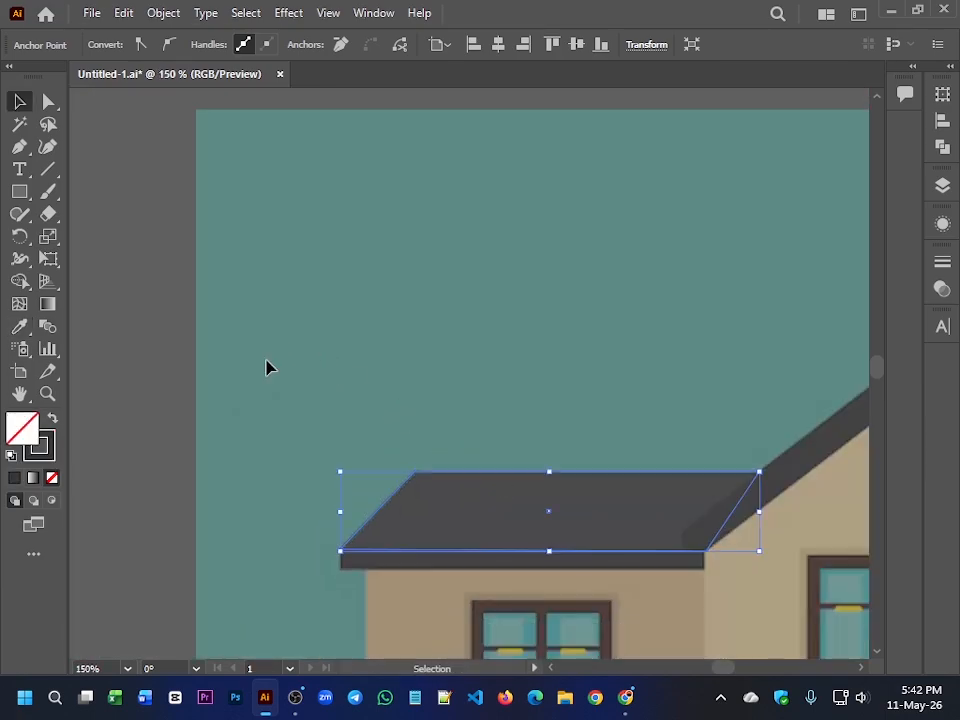
pyautogui.click(484, 413)
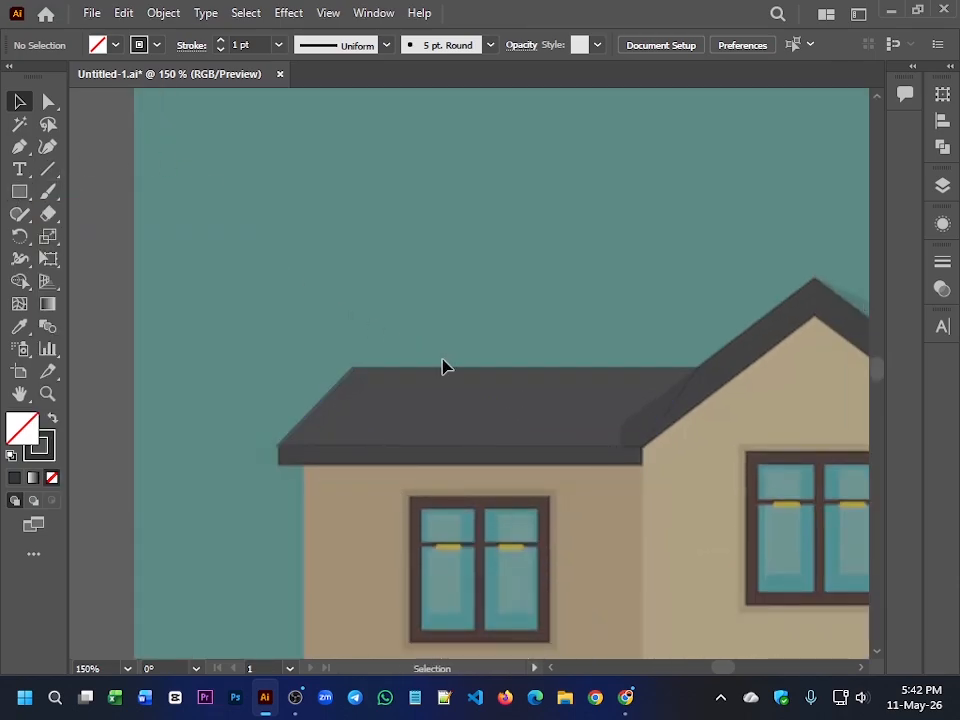
pyautogui.click(447, 392)
pyautogui.click(276, 325)
# Step: Draw a rectangle over the eave strip beneath the left roof and align its upper edge with the roof's lower edge
pyautogui.click(19, 191)
pyautogui.scroll(2, 403, 486)
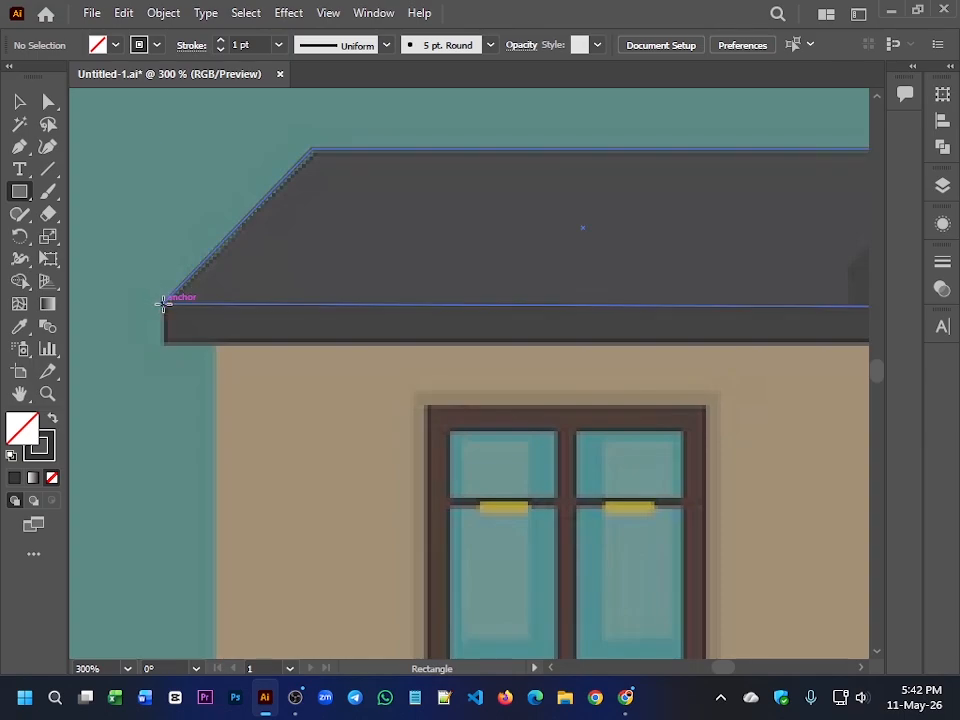
pyautogui.moveTo(163, 300)
pyautogui.mouseDown()
pyautogui.moveTo(167, 317)
pyautogui.moveTo(261, 339)
pyautogui.moveTo(857, 343)
pyautogui.moveTo(163, 292)
pyautogui.moveTo(246, 341)
pyautogui.mouseUp()
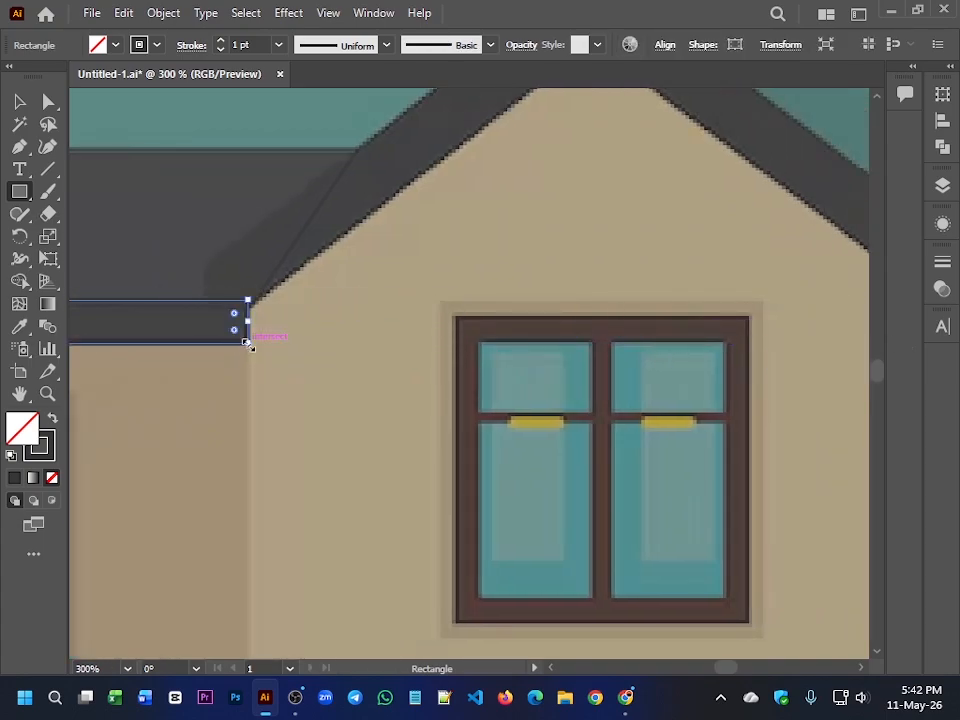
pyautogui.scroll(2, 149, 328)
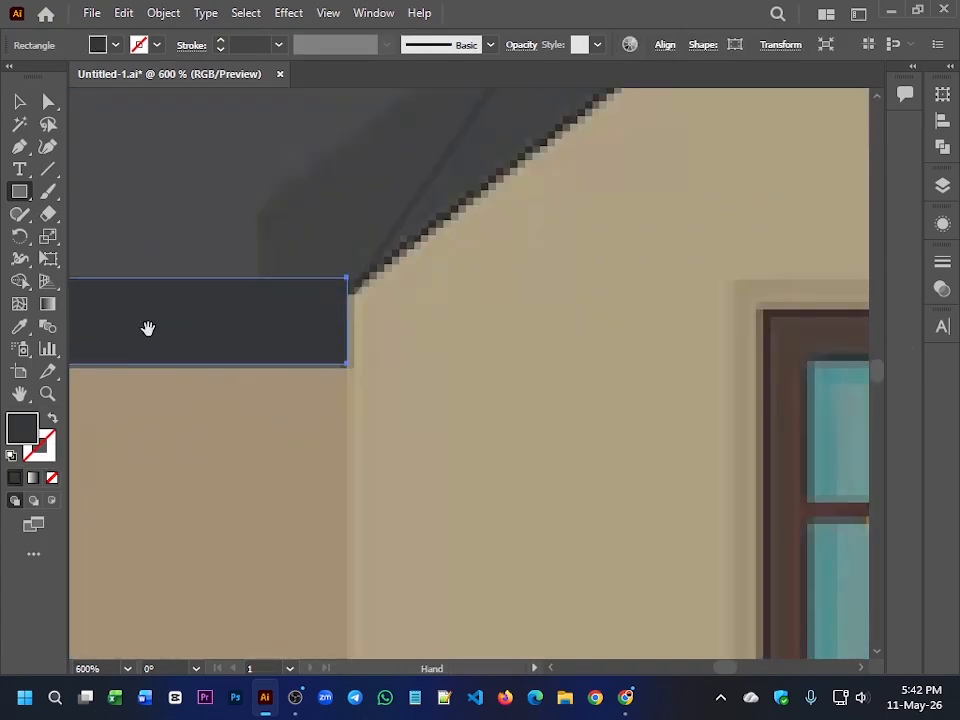
pyautogui.moveTo(148, 328); pyautogui.dragTo(751, 431)
pyautogui.scroll(-4, 550, 403)
pyautogui.scroll(3, 403, 407)
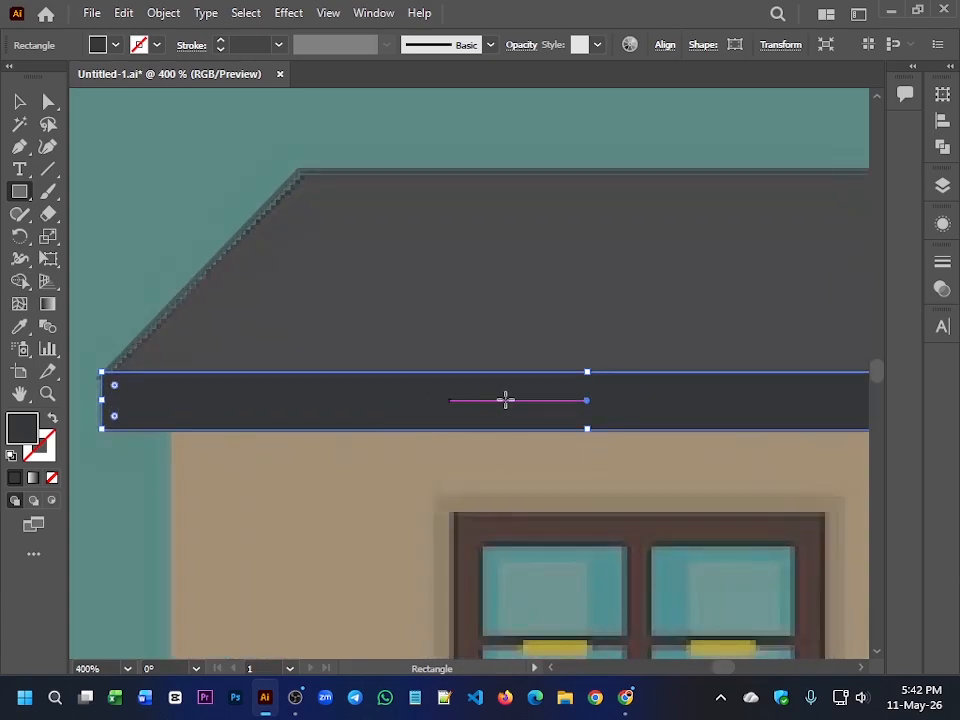
pyautogui.moveTo(589, 377)
pyautogui.mouseDown()
pyautogui.moveTo(587, 390)
pyautogui.moveTo(589, 380)
pyautogui.mouseUp()
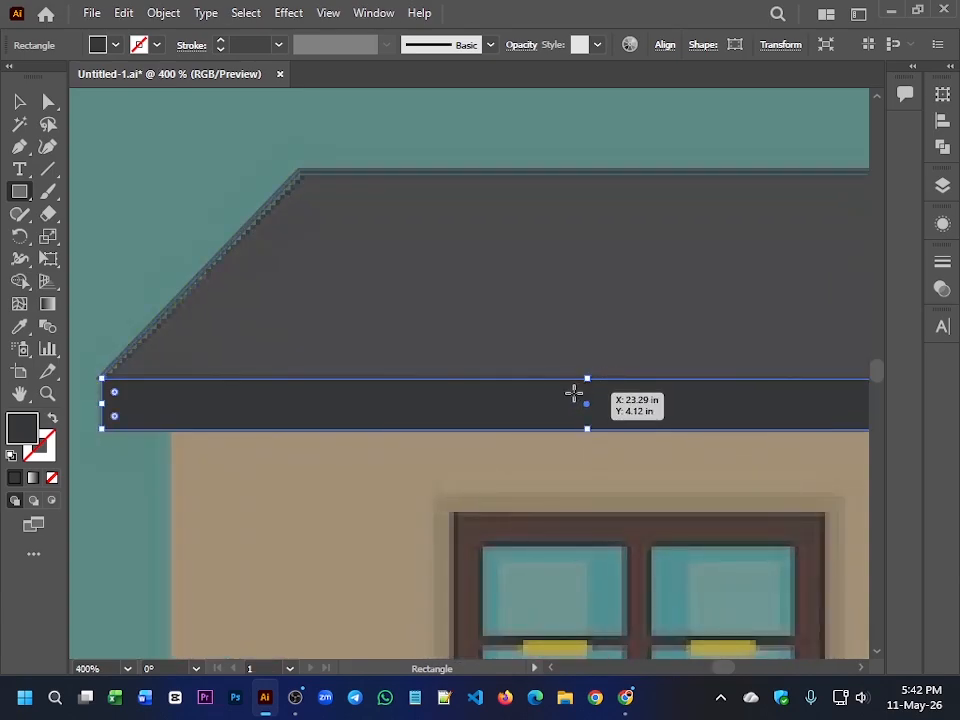
# Step: Give the eave strip rectangle no fill and a stroke in the dark grey sampled from the reference eave
pyautogui.hotkey('shift', 'x')
pyautogui.press('i')
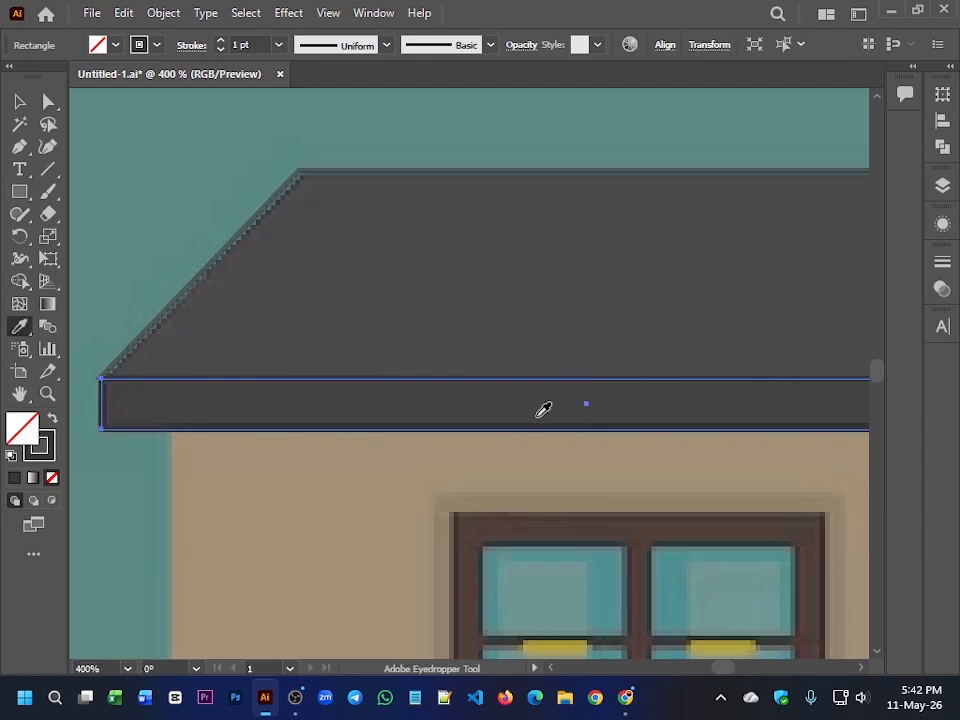
pyautogui.click(540, 414)
pyautogui.hotkey('shift', 'x')
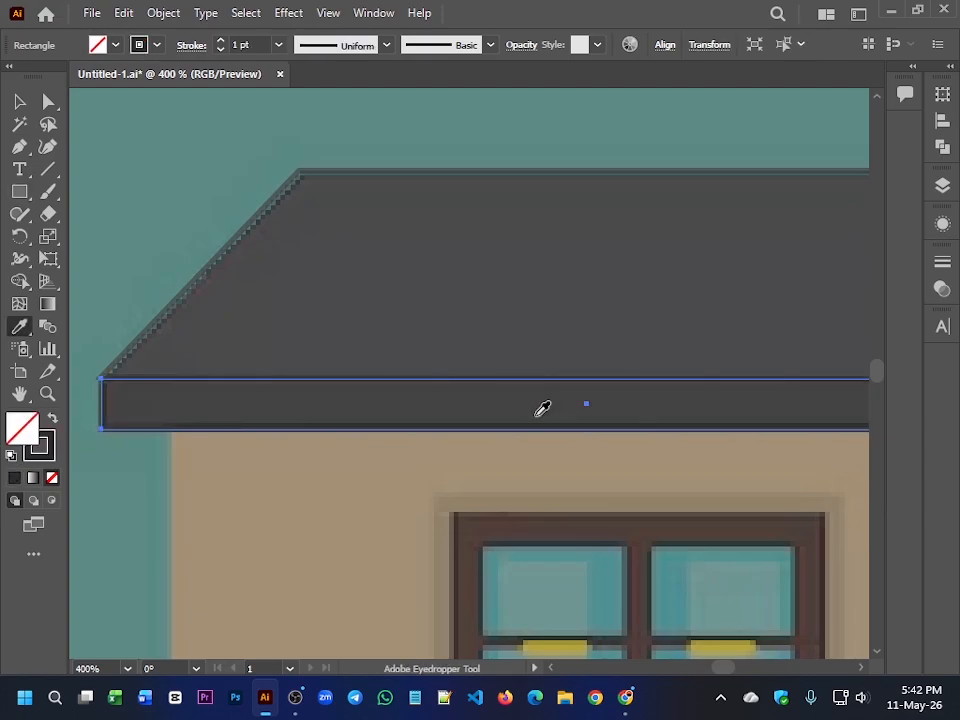
pyautogui.scroll(-3, 543, 410)
pyautogui.press('v')
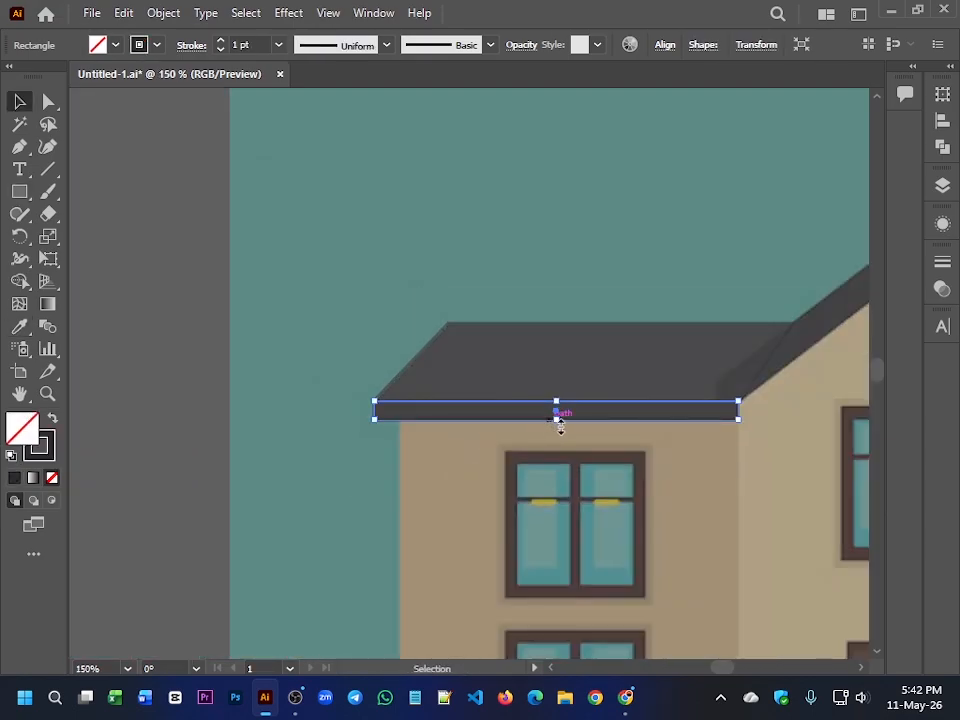
pyautogui.moveTo(557, 420); pyautogui.dragTo(239, 331)
pyautogui.click(360, 409)
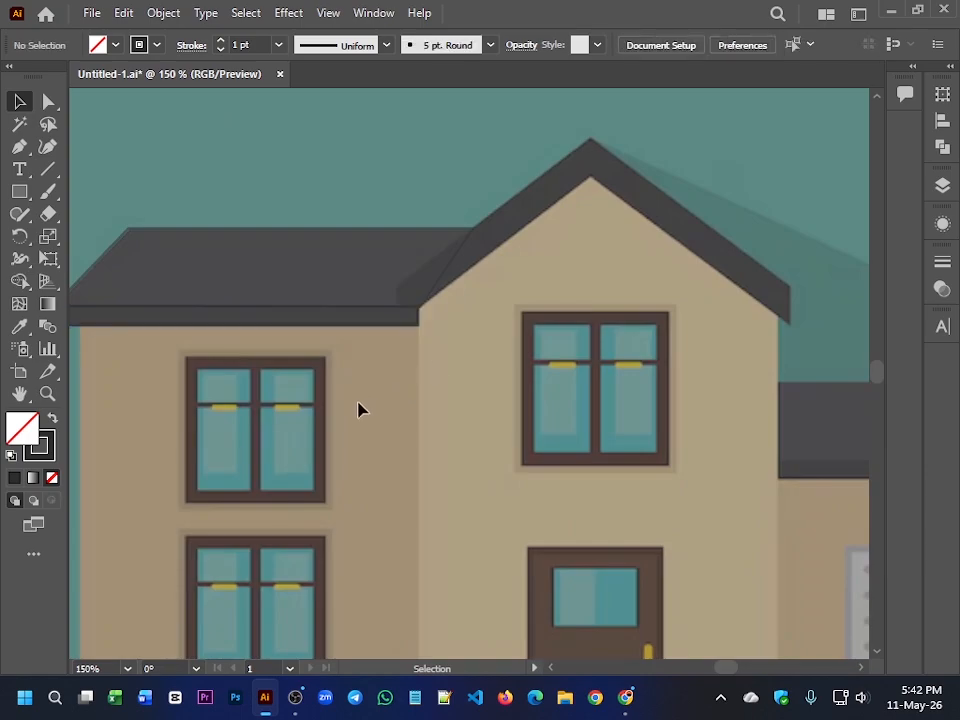
# Step: Sample the left wall's tan from the reference as the stroke colour, with no fill
pyautogui.moveTo(499, 331); pyautogui.dragTo(501, 323)
pyautogui.click(476, 377)
pyautogui.moveTo(476, 377); pyautogui.dragTo(687, 243)
pyautogui.click(18, 192)
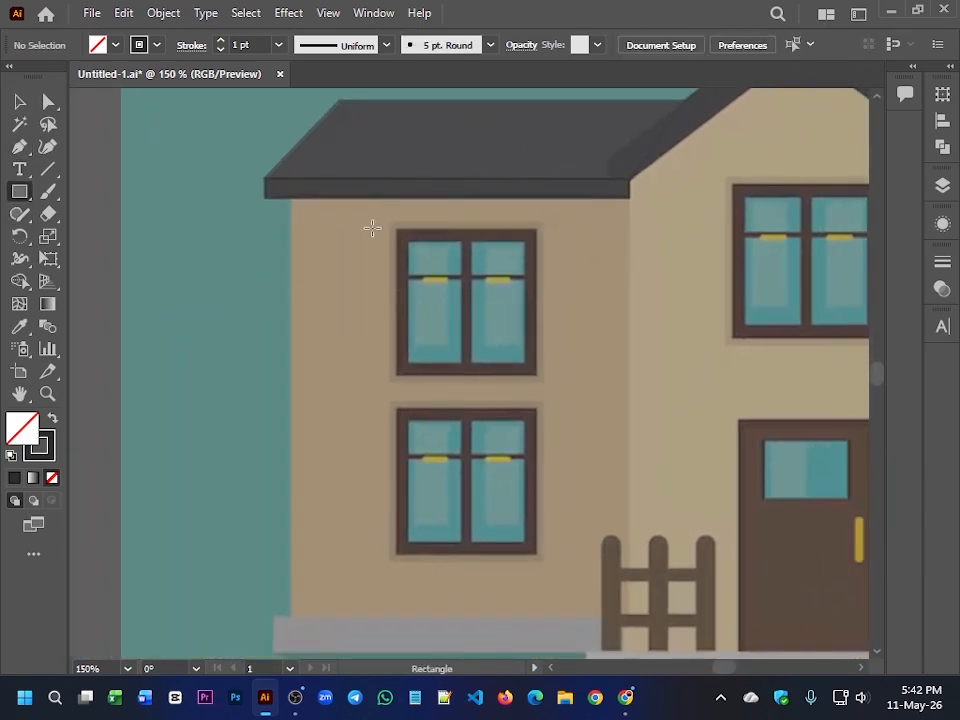
pyautogui.hotkey('shift', 'x')
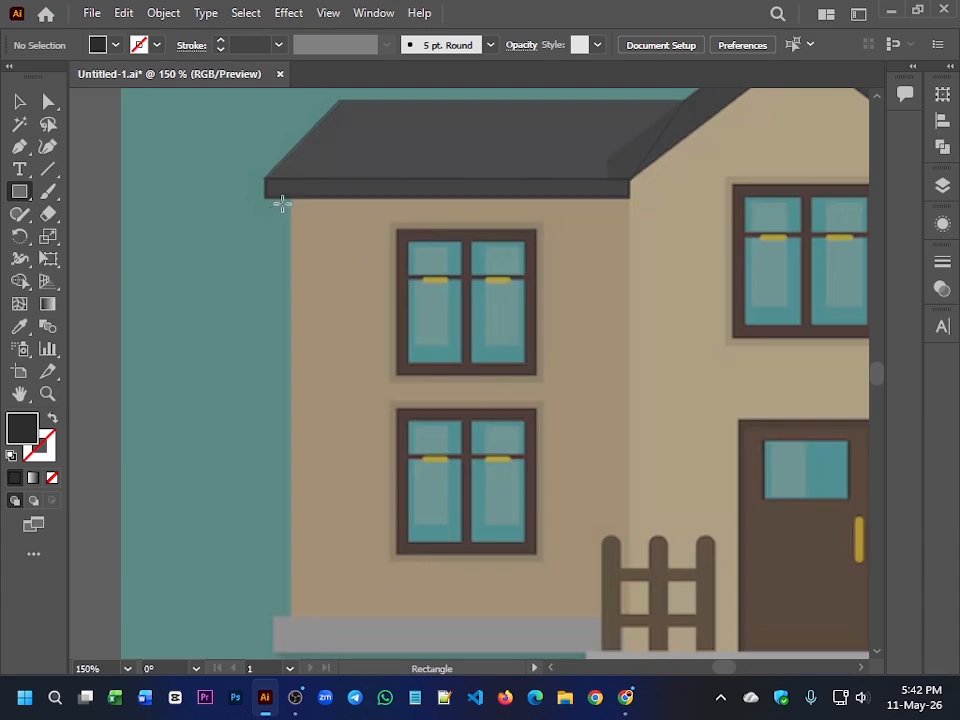
pyautogui.press('i')
pyautogui.click(326, 267)
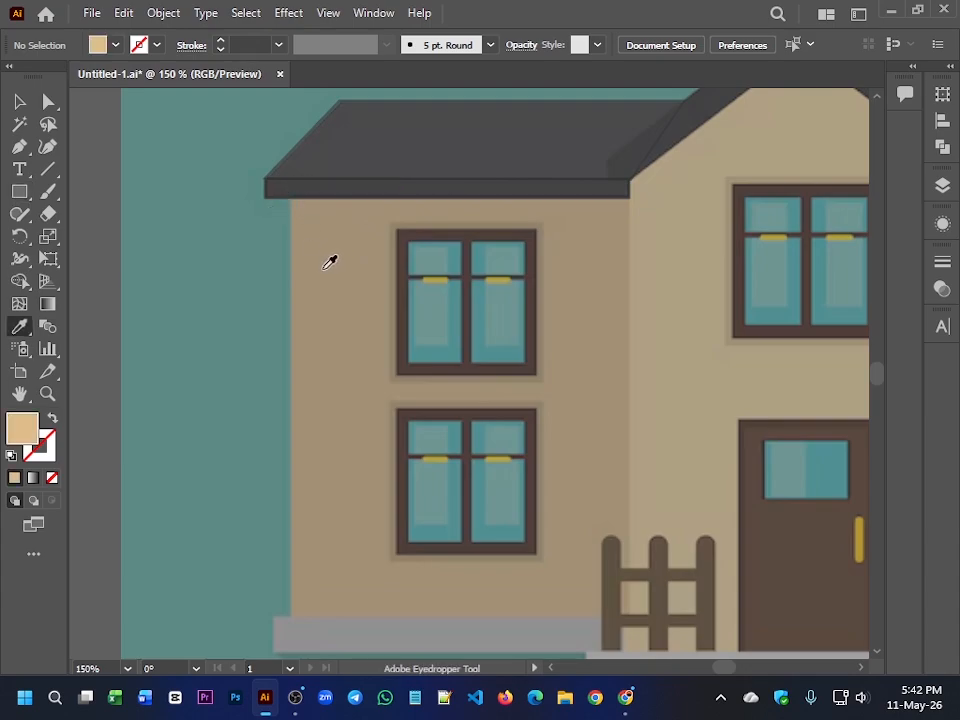
pyautogui.hotkey('shift', 'x')
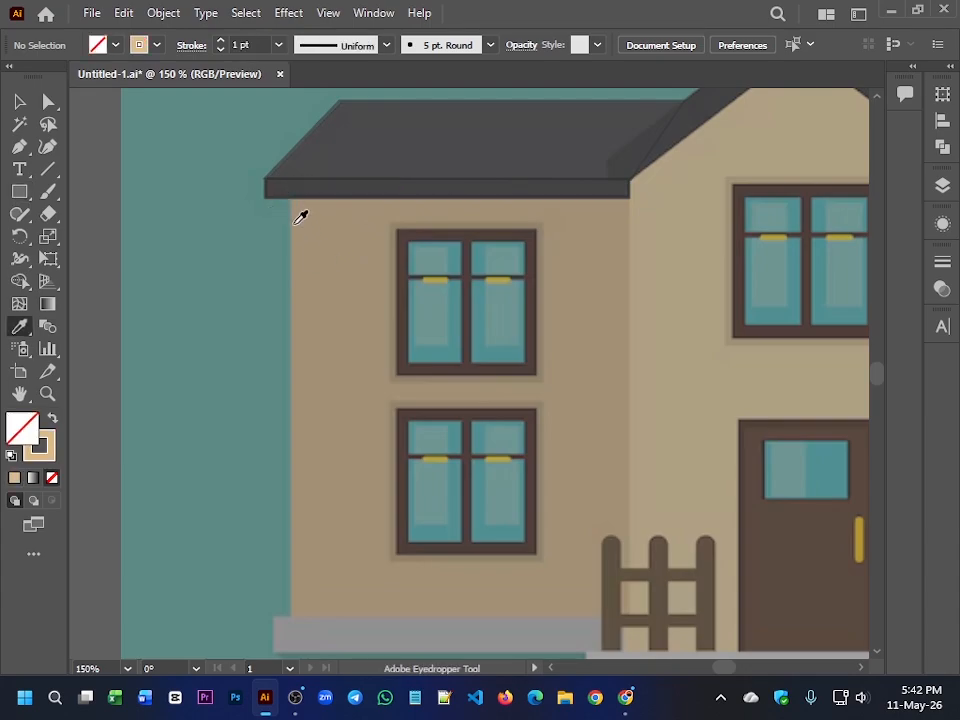
# Step: Draw an unfilled, tan-outlined rectangle over the left wall from eave to base and extend its left edge slightly outward
pyautogui.press('m')
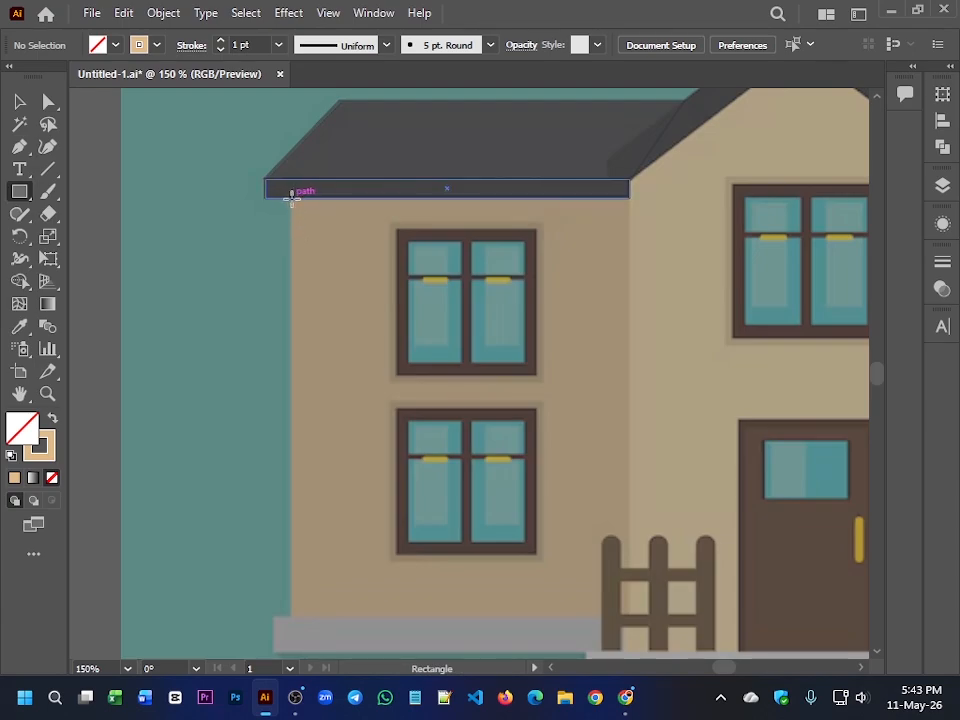
pyautogui.moveTo(291, 194)
pyautogui.mouseDown()
pyautogui.moveTo(431, 527)
pyautogui.moveTo(523, 636)
pyautogui.moveTo(545, 690)
pyautogui.moveTo(594, 101)
pyautogui.moveTo(589, 193)
pyautogui.moveTo(640, 590)
pyautogui.moveTo(613, 607)
pyautogui.moveTo(629, 607)
pyautogui.moveTo(621, 617)
pyautogui.moveTo(629, 617)
pyautogui.mouseUp()
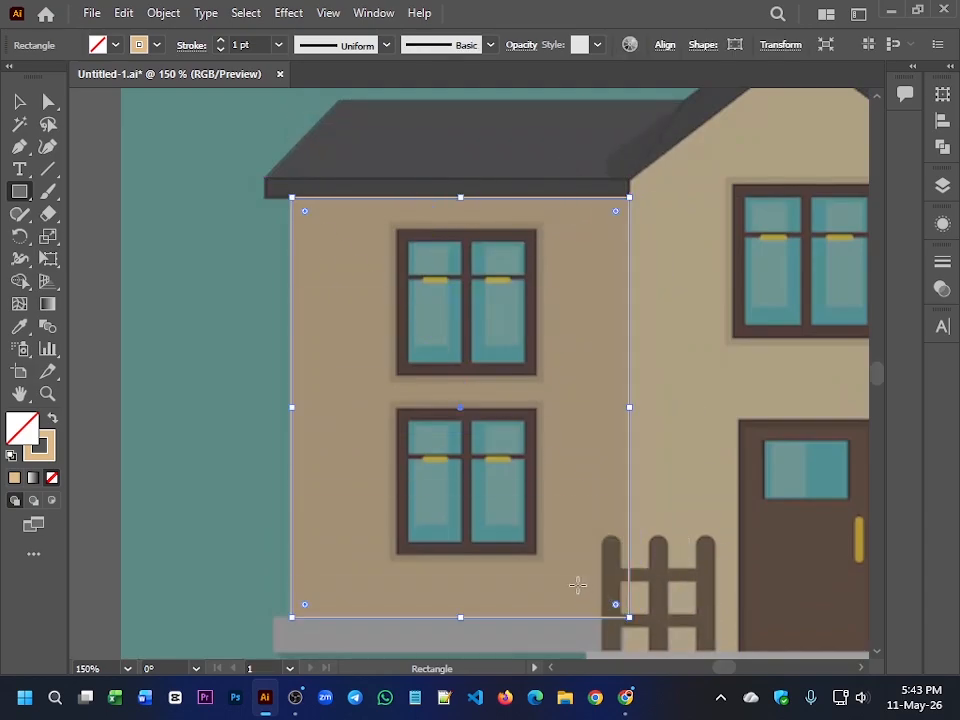
pyautogui.hotkey('shift', 'x')
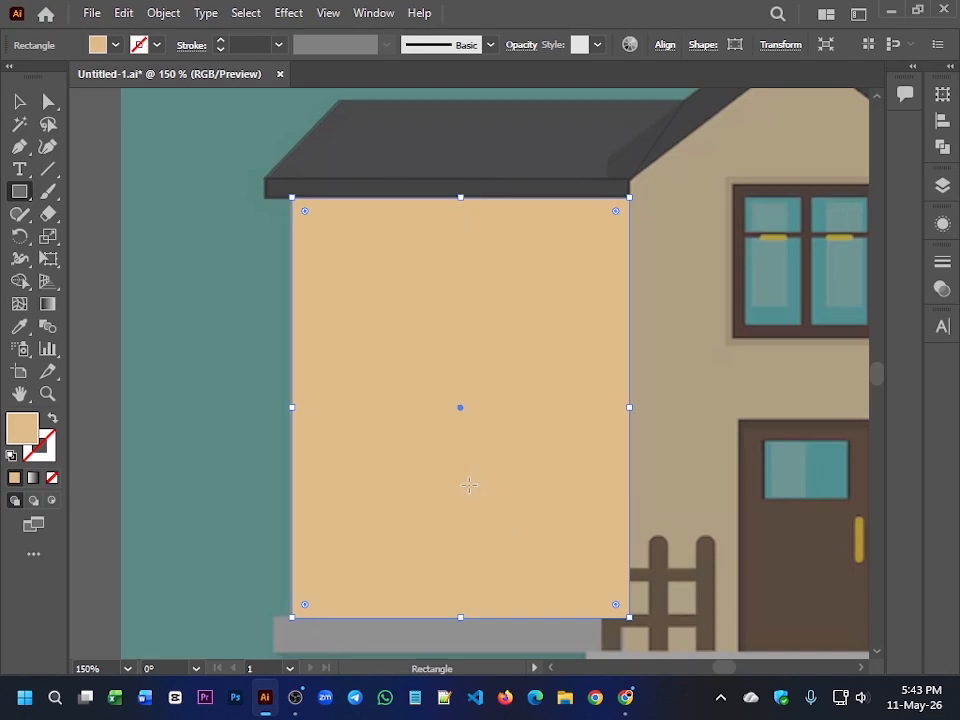
pyautogui.moveTo(291, 407); pyautogui.dragTo(288, 409)
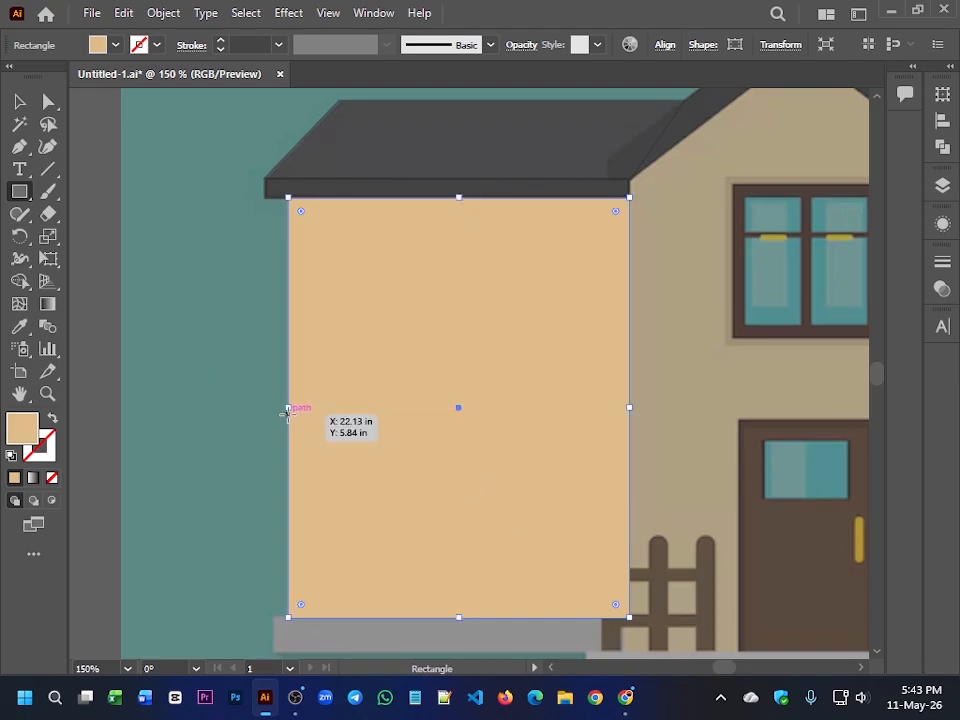
pyautogui.hotkey('shift', 'x')
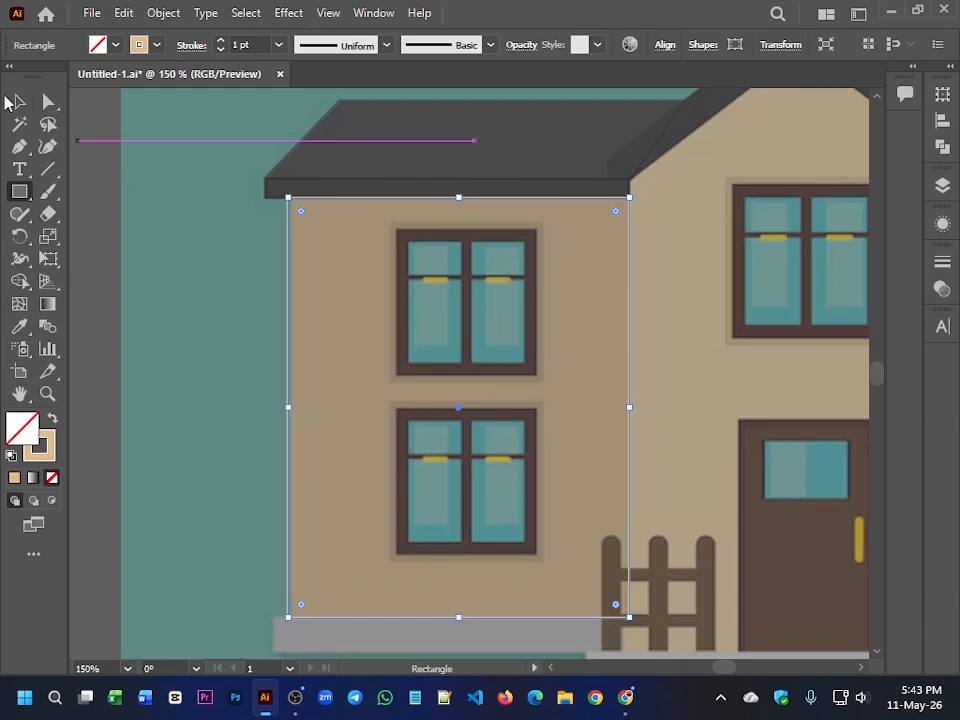
pyautogui.press('v')
pyautogui.click(129, 257)
pyautogui.scroll(-2, 187, 307)
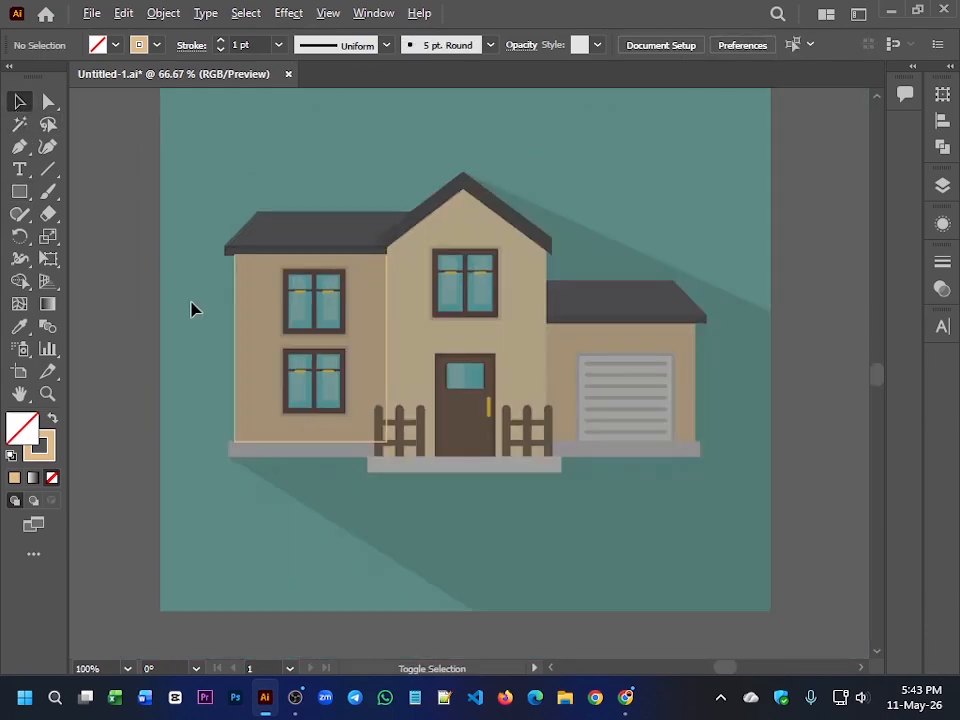
# Step: Draw an unfilled rectangle around the outer frame of the upper window on the left wall
pyautogui.moveTo(246, 302); pyautogui.dragTo(368, 318)
pyautogui.scroll(4, 368, 318)
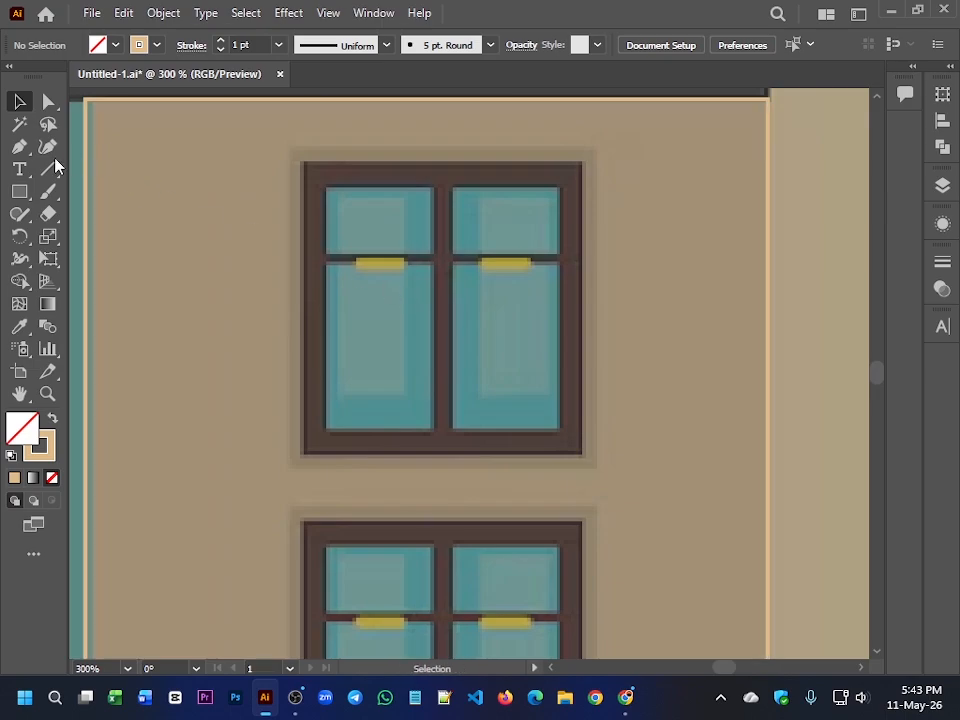
pyautogui.click(18, 194)
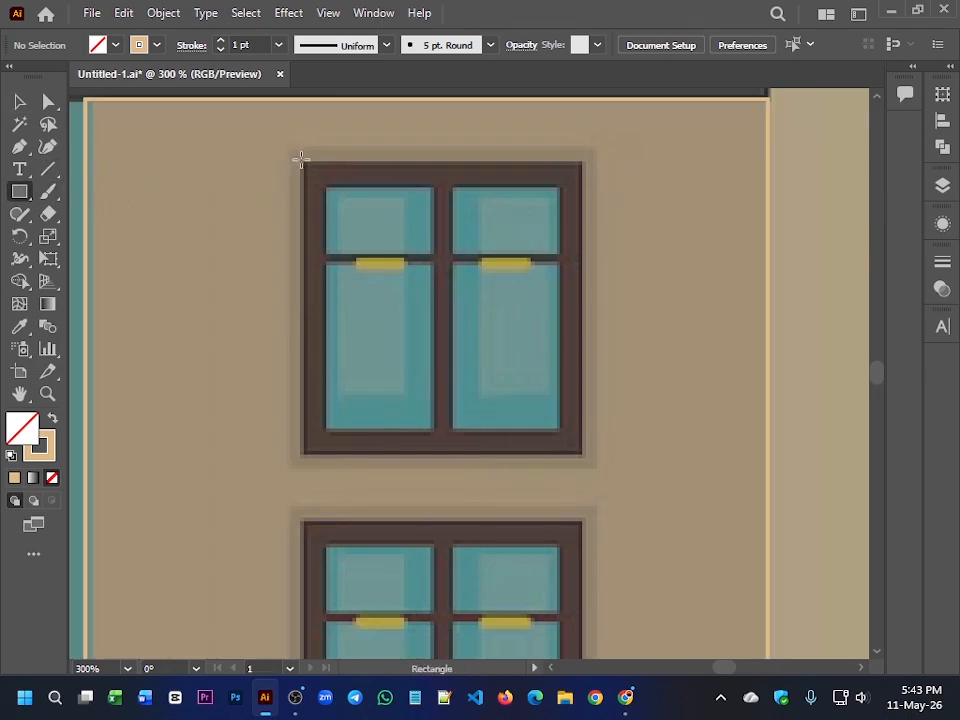
pyautogui.moveTo(300, 158)
pyautogui.mouseDown()
pyautogui.moveTo(326, 212)
pyautogui.moveTo(529, 439)
pyautogui.moveTo(583, 457)
pyautogui.mouseUp()
pyautogui.hotkey('shift', 'x')
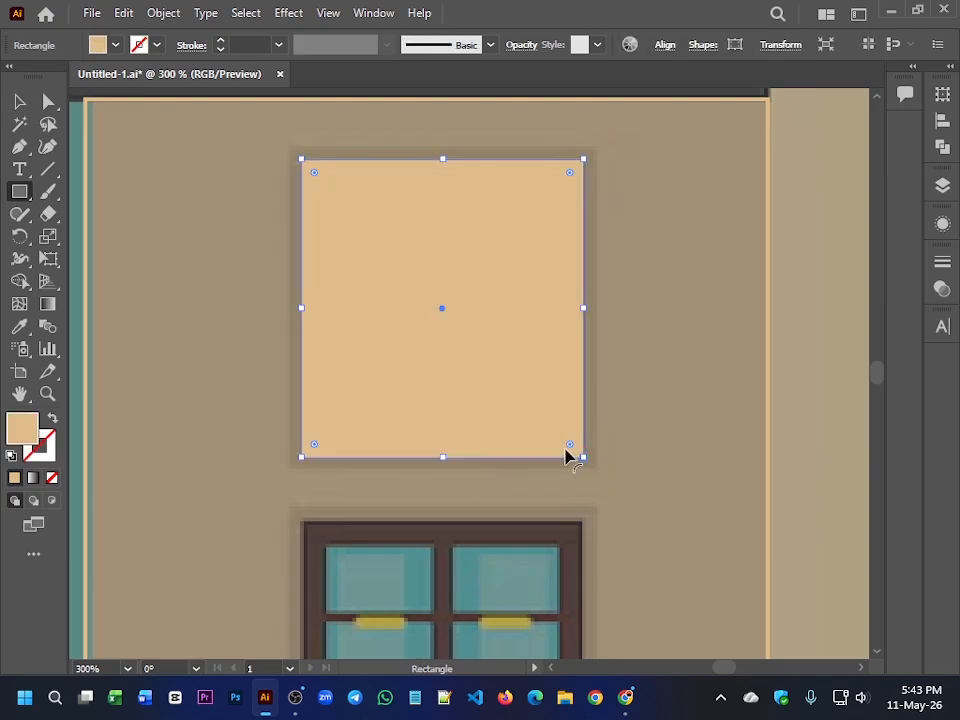
pyautogui.hotkey('shift', 'x')
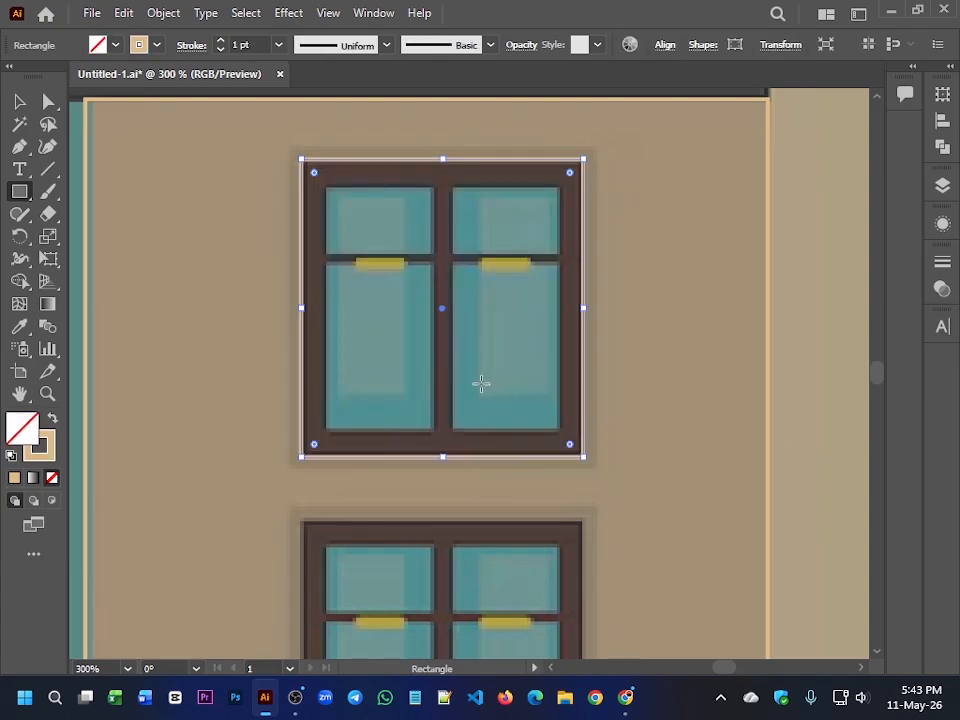
# Step: Give the window frame rectangle no fill and a stroke in the dark brown sampled from the reference frame
pyautogui.press('i')
pyautogui.click(494, 167)
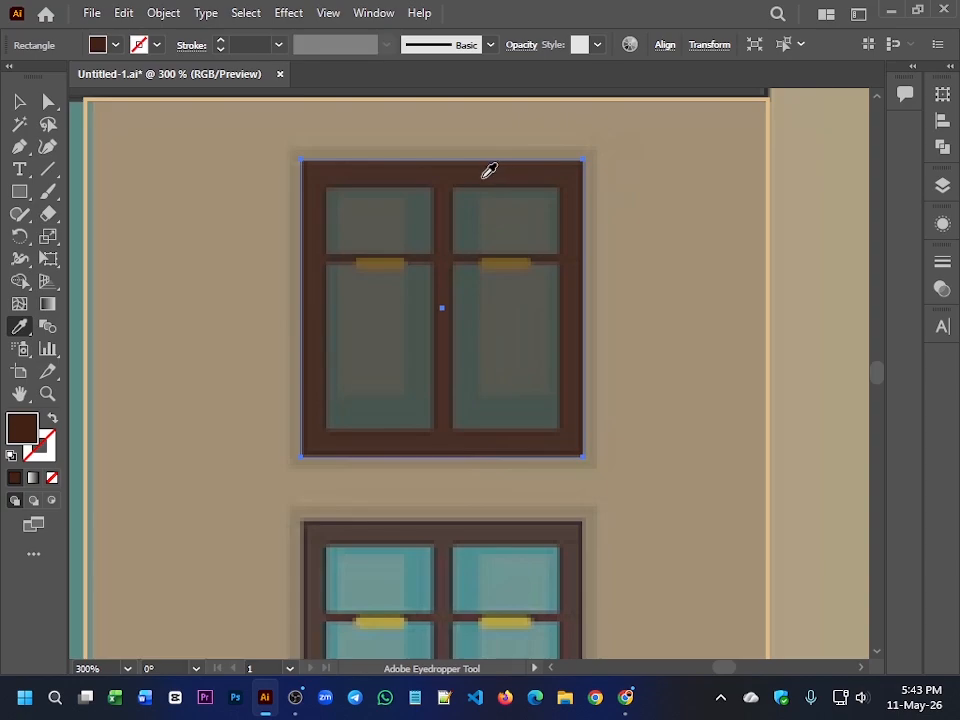
pyautogui.hotkey('shift', 'x')
pyautogui.click(19, 101)
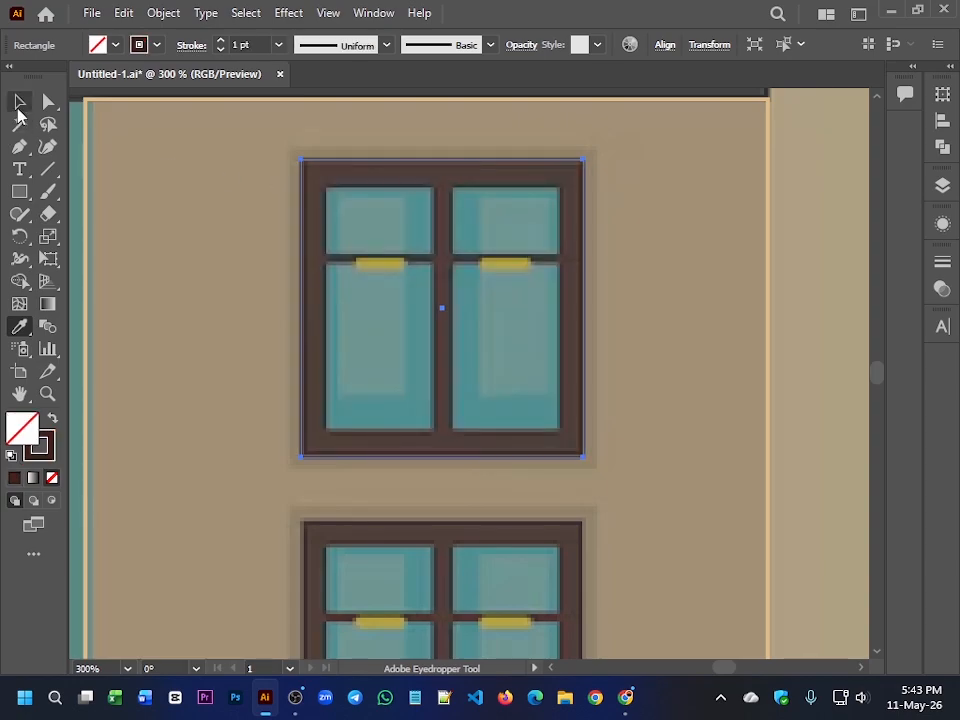
pyautogui.click(243, 162)
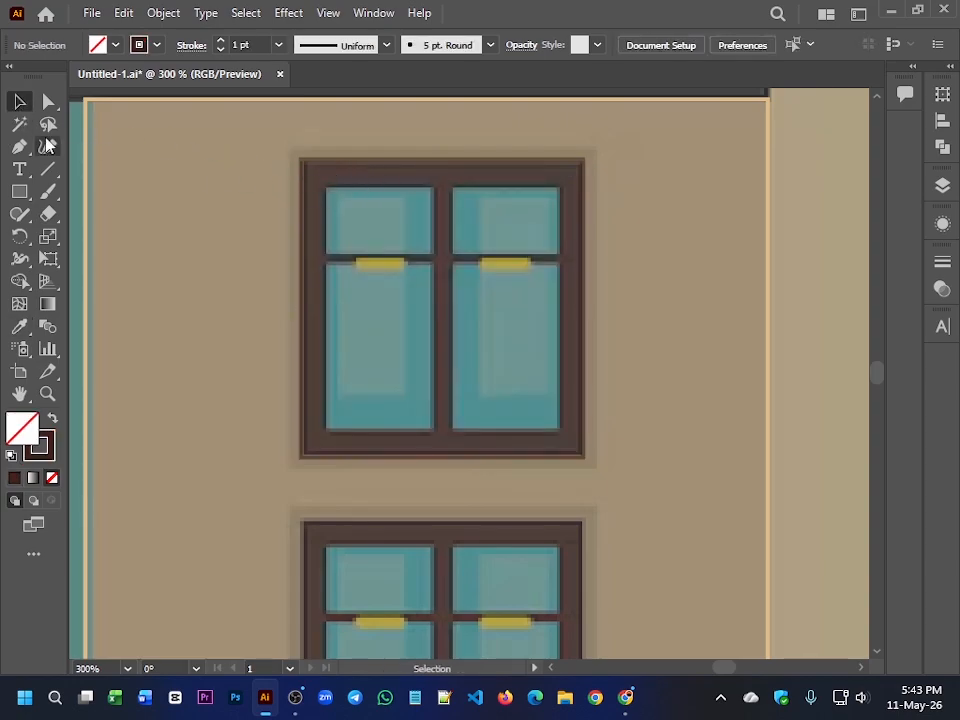
# Step: Outline the window's left pane with an unfilled rectangle in teal sampled from the reference glass, and copy it onto the right pane
pyautogui.click(21, 196)
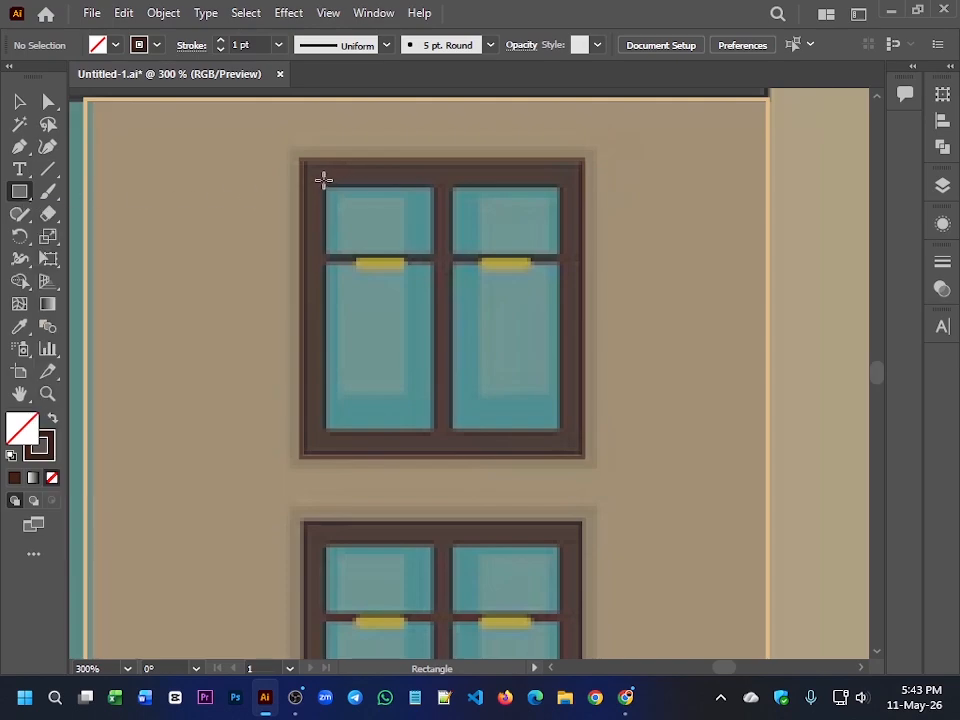
pyautogui.moveTo(322, 183); pyautogui.dragTo(433, 431)
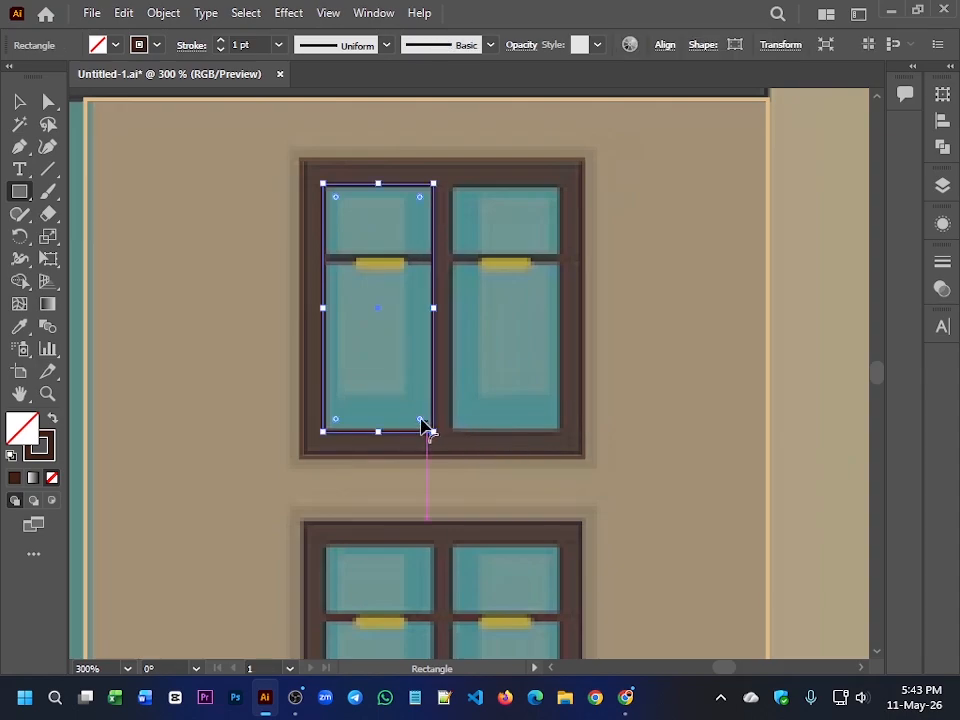
pyautogui.press('i')
pyautogui.click(377, 346)
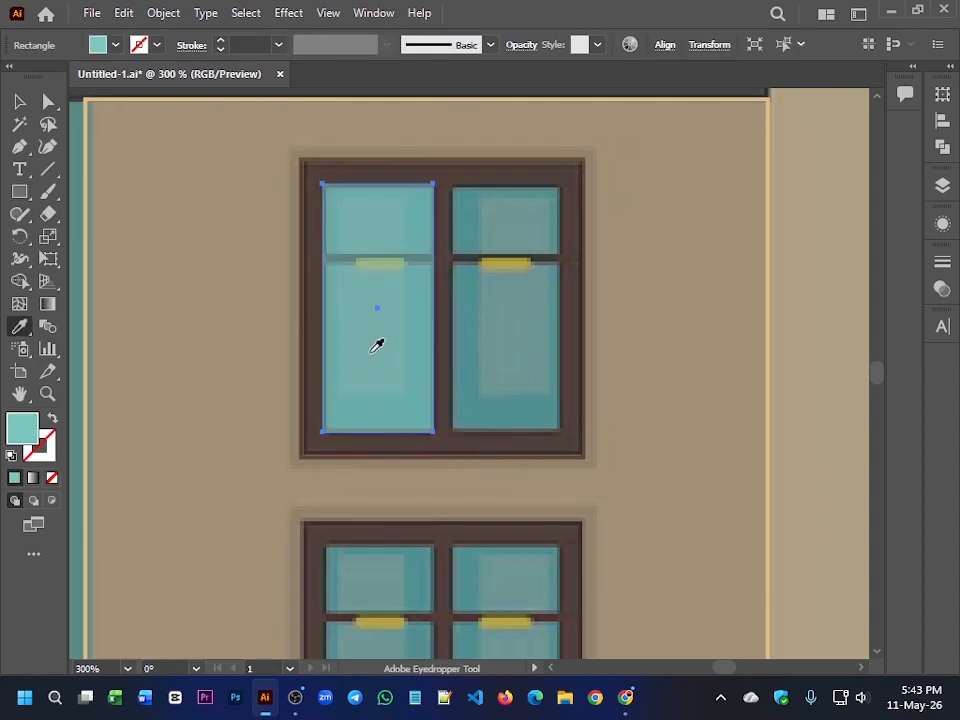
pyautogui.hotkey('shift', 'x')
pyautogui.press('v')
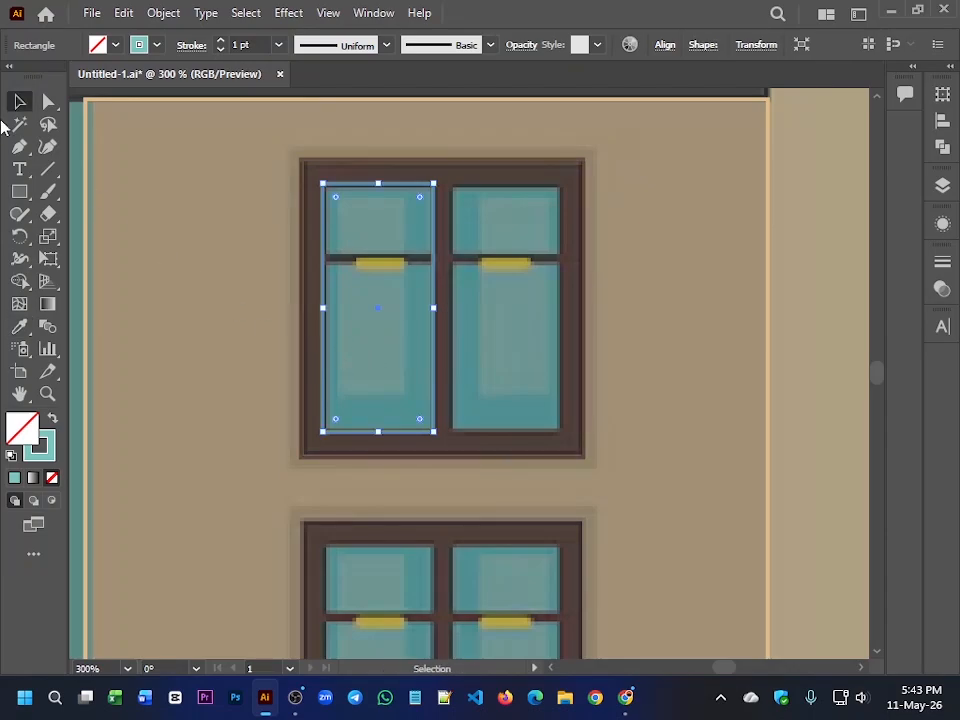
pyautogui.moveTo(437, 354); pyautogui.dragTo(563, 366)
pyautogui.click(224, 240)
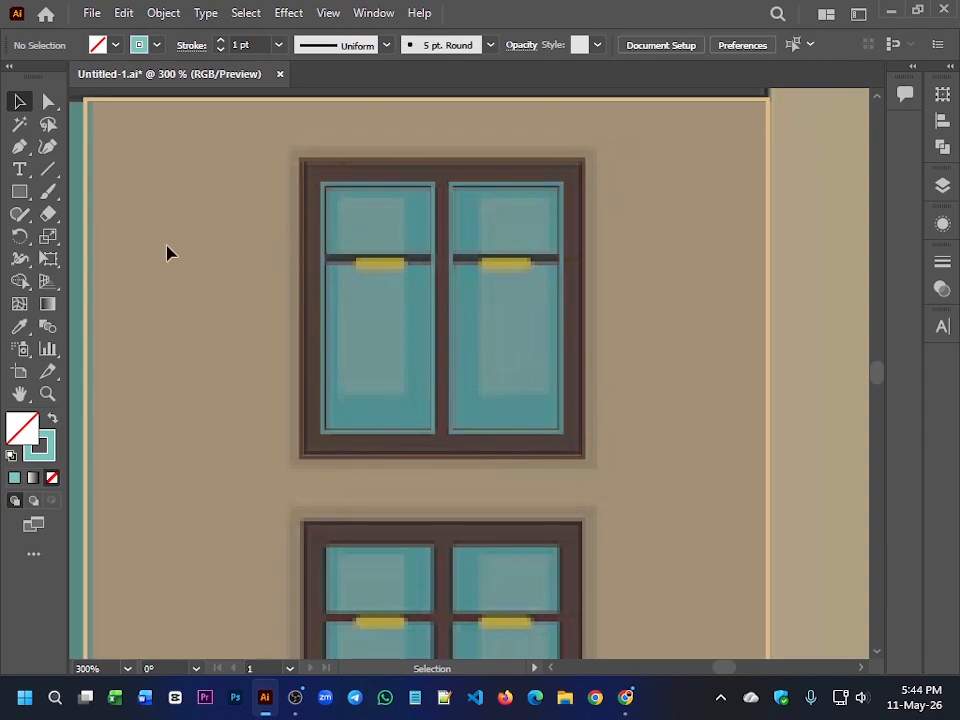
# Step: Draw a thin rectangle over the left pane's crossbar and fill it with the near-black sampled from the reference, without a stroke
pyautogui.click(19, 190)
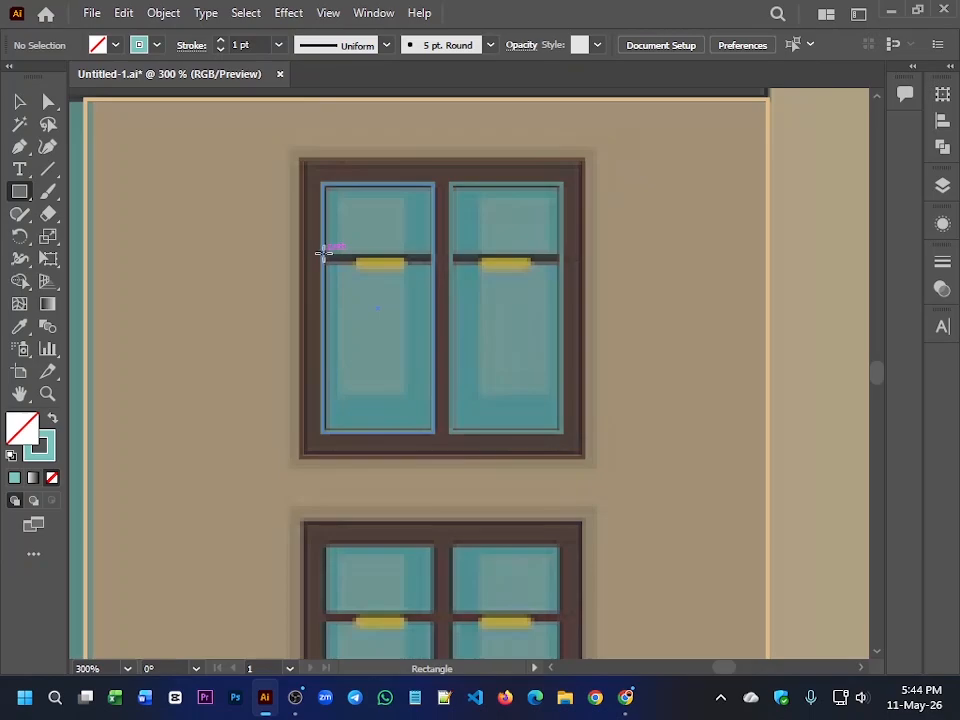
pyautogui.moveTo(323, 253)
pyautogui.mouseDown()
pyautogui.moveTo(439, 268)
pyautogui.moveTo(433, 262)
pyautogui.mouseUp()
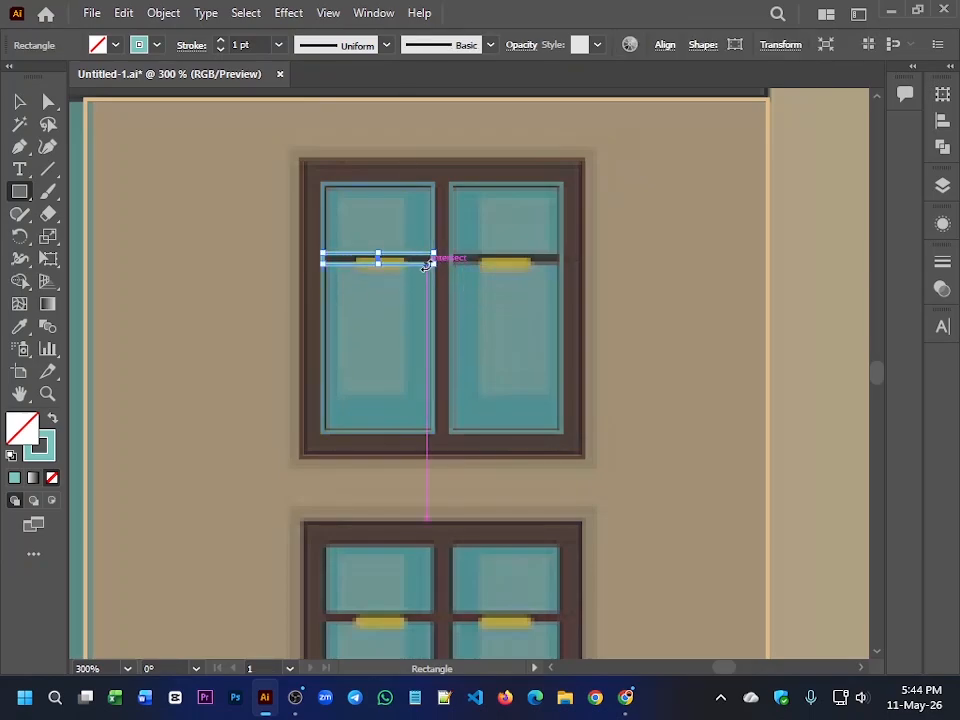
pyautogui.hotkey('shift', 'x')
pyautogui.scroll(4, 397, 275)
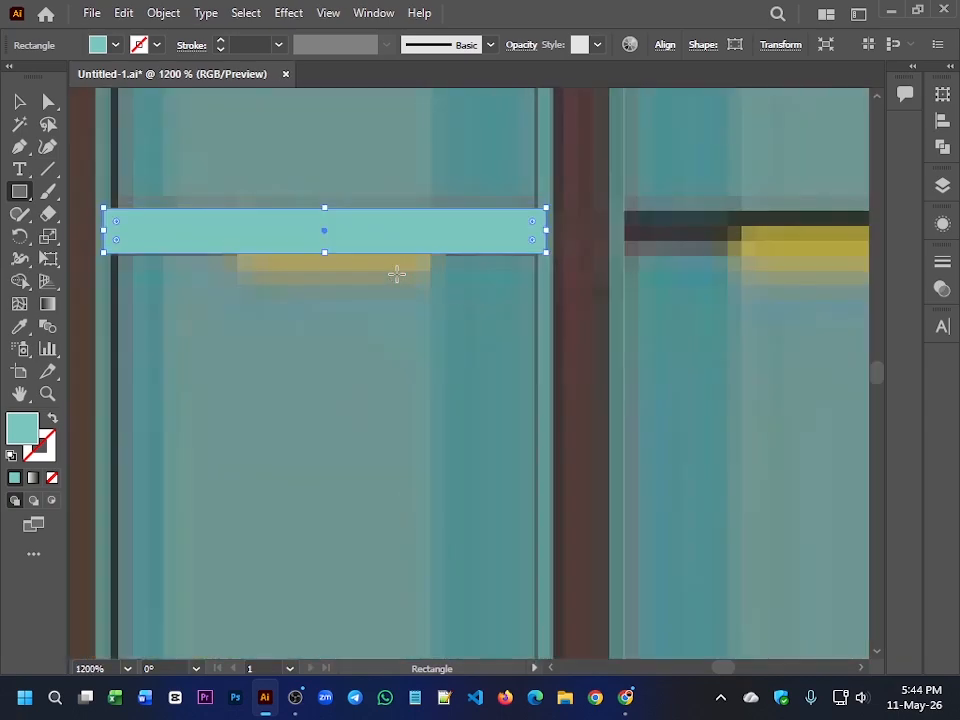
pyautogui.hotkey('shift', 'x')
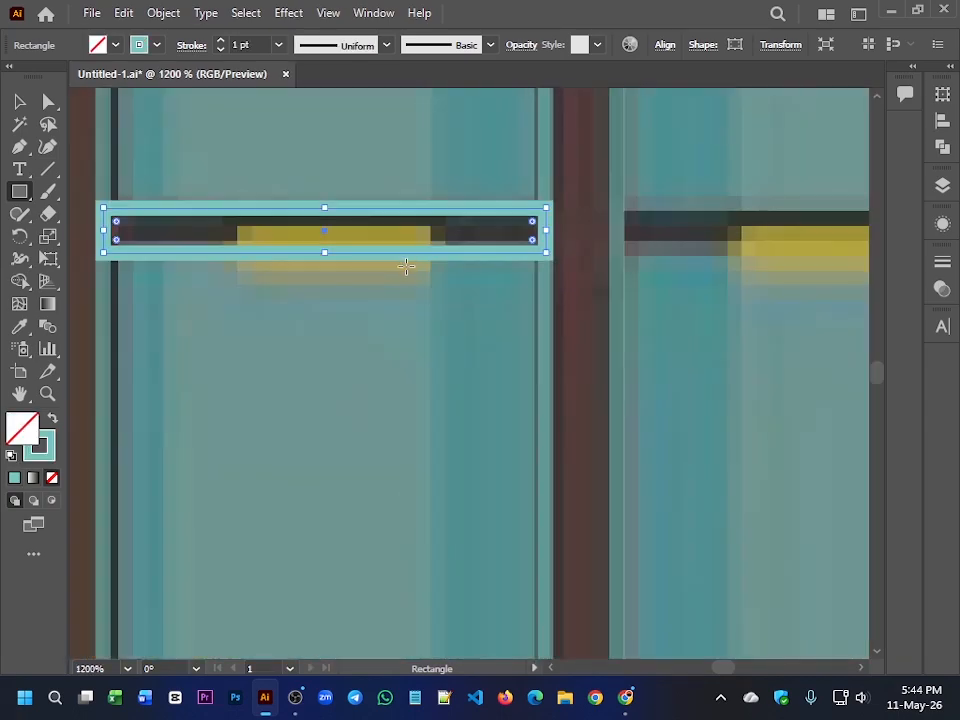
pyautogui.press('i')
pyautogui.click(465, 226)
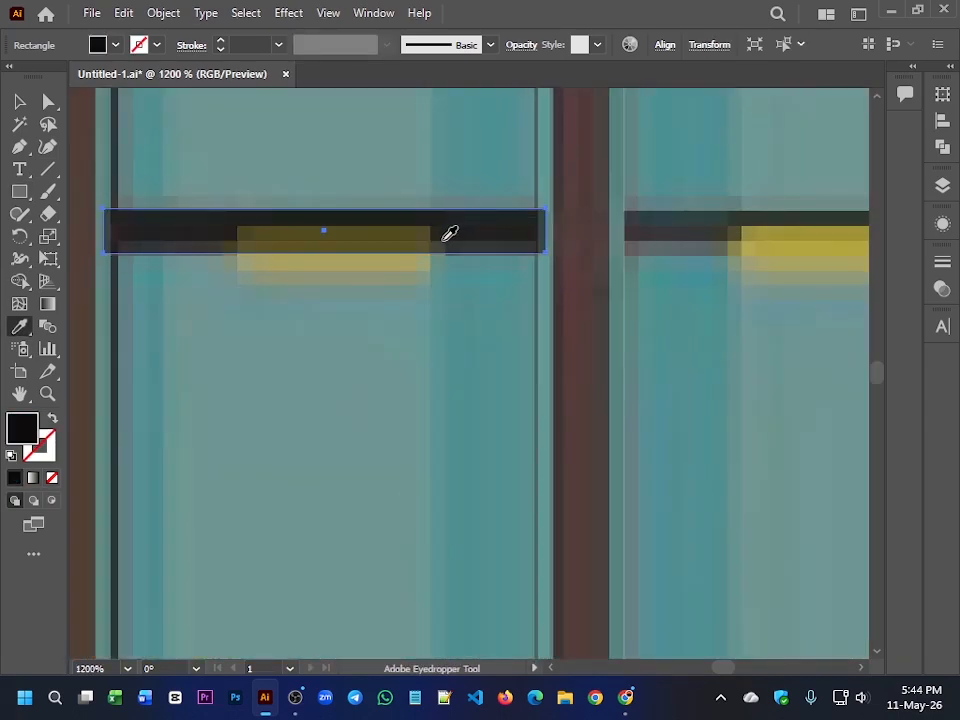
pyautogui.press('v')
pyautogui.click(381, 322)
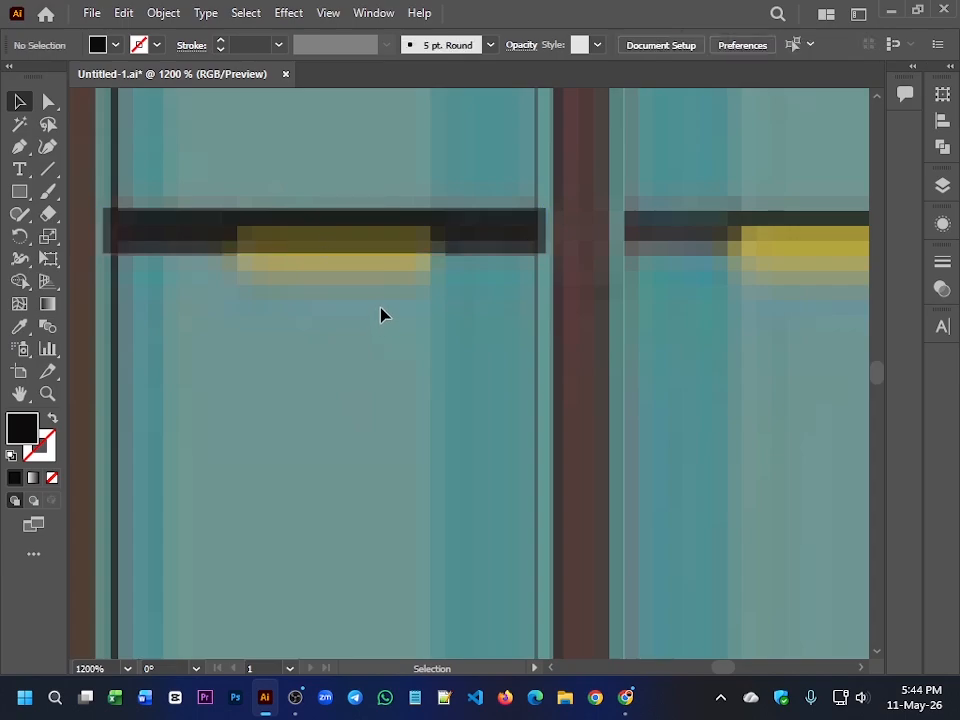
# Step: Draw a small rectangle over the left pane's handle with no fill and a stroke in yellow sampled from the reference handle
pyautogui.press('m')
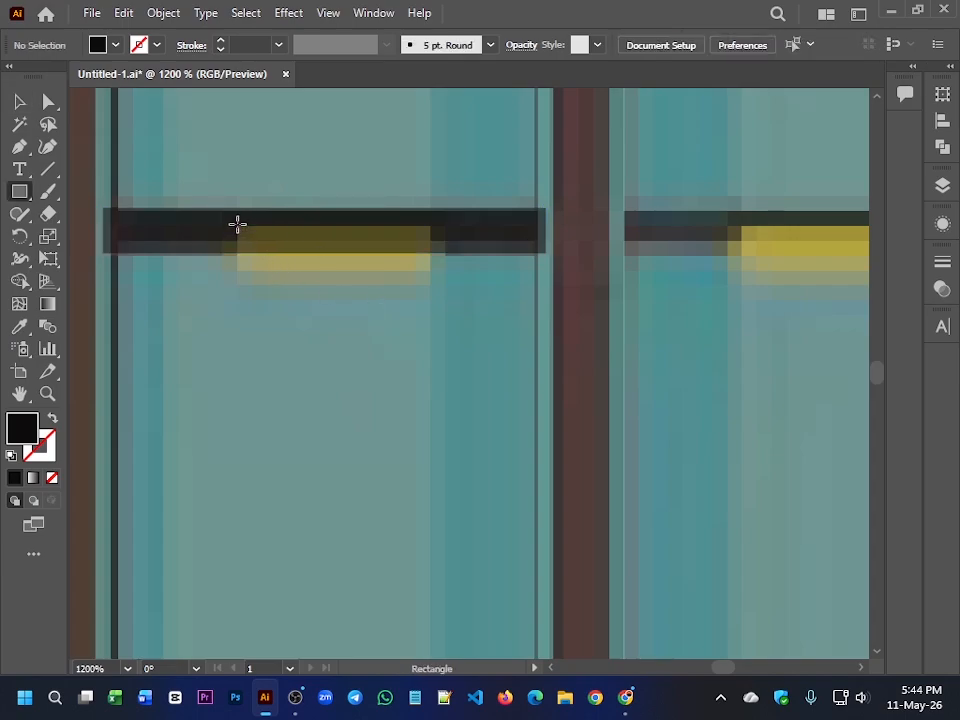
pyautogui.moveTo(238, 224)
pyautogui.mouseDown()
pyautogui.moveTo(422, 257)
pyautogui.moveTo(441, 271)
pyautogui.mouseUp()
pyautogui.hotkey('shift', 'x')
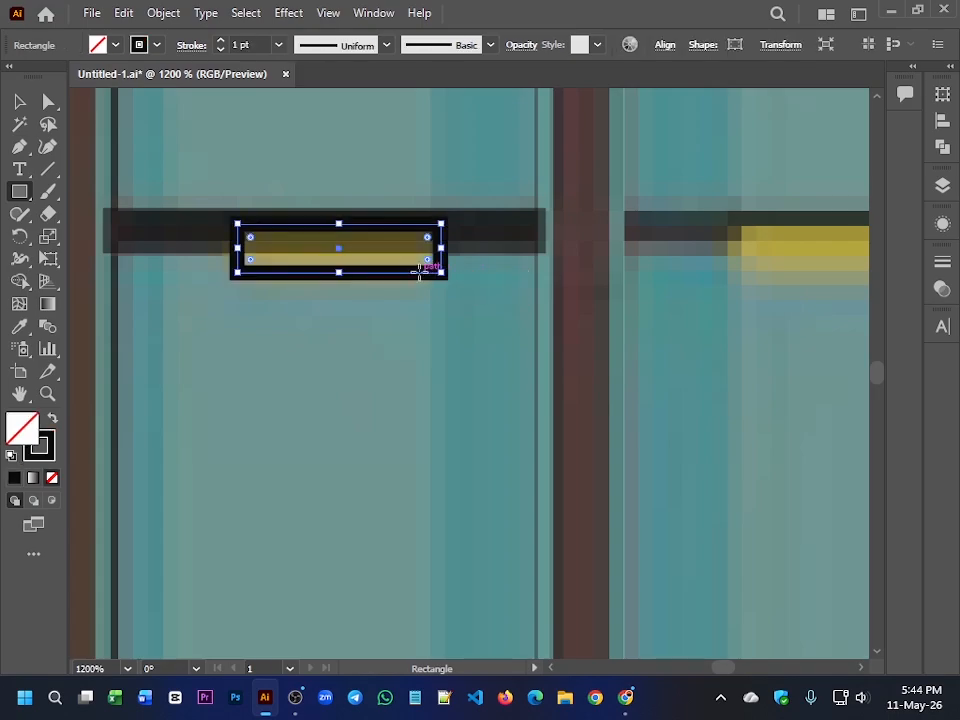
pyautogui.press('i')
pyautogui.click(392, 246)
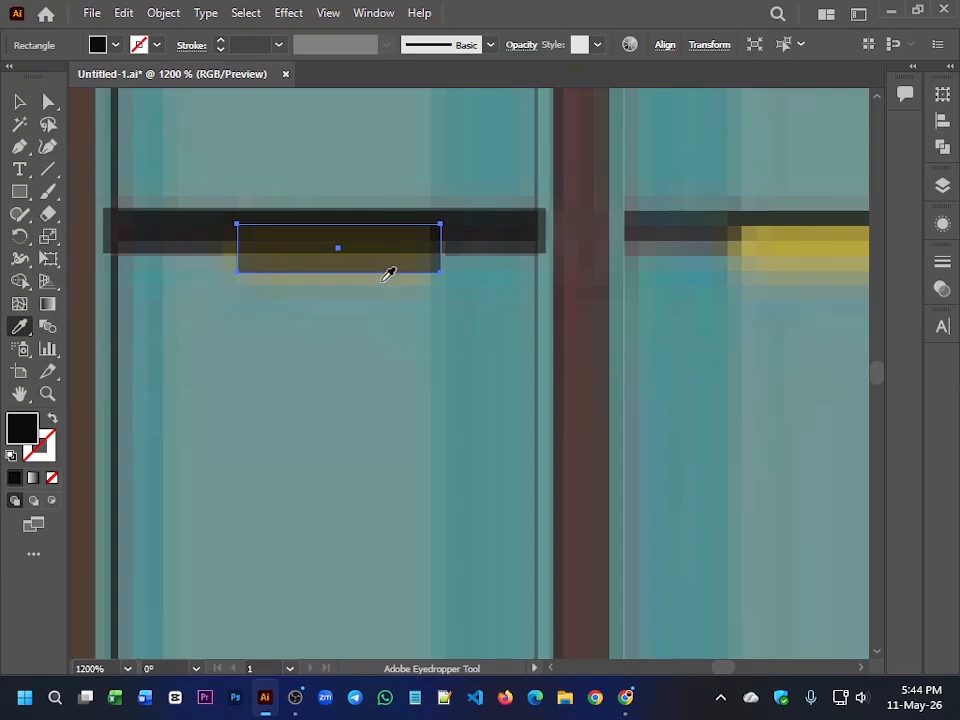
pyautogui.click(388, 274)
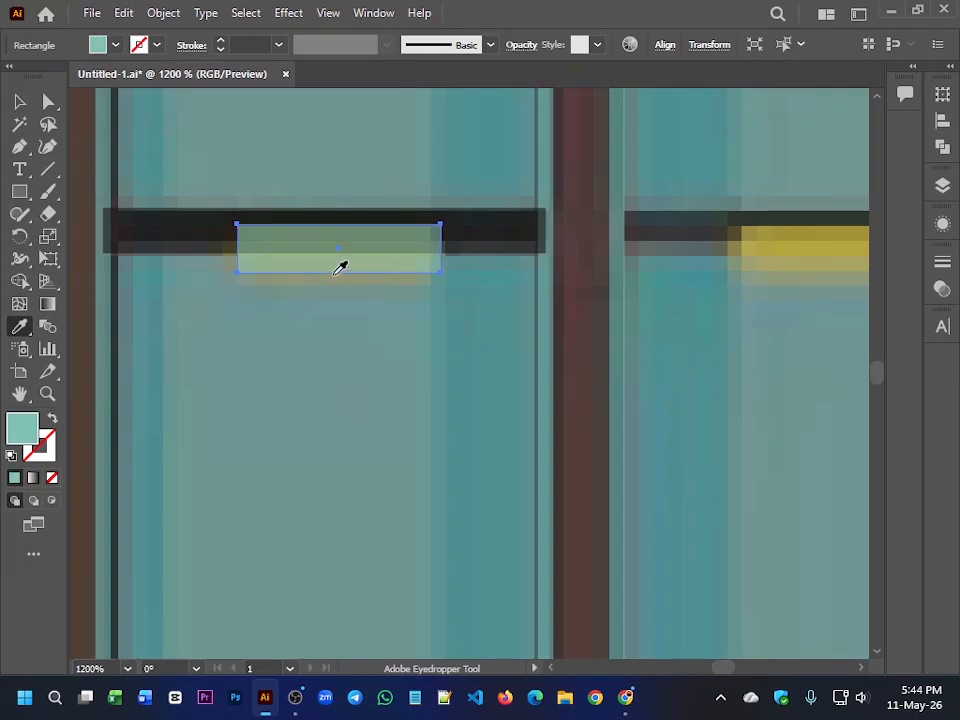
pyautogui.click(828, 243)
pyautogui.click(19, 100)
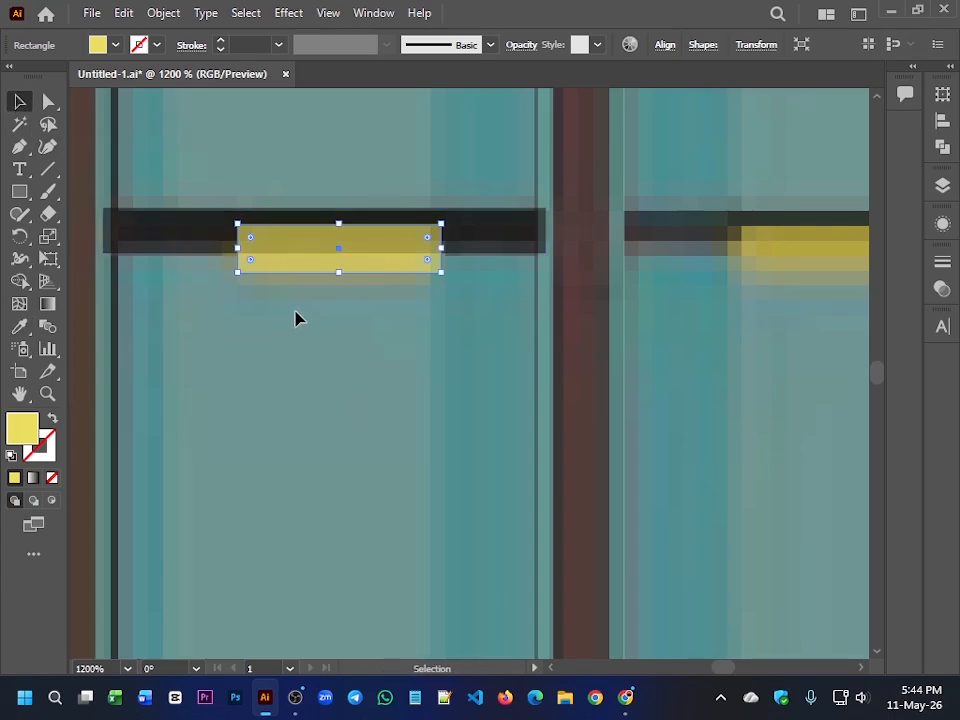
pyautogui.hotkey('shift', 'x')
# Step: Copy the yellow handle rectangle onto the handle of the window's right pane
pyautogui.scroll(-1, 298, 316)
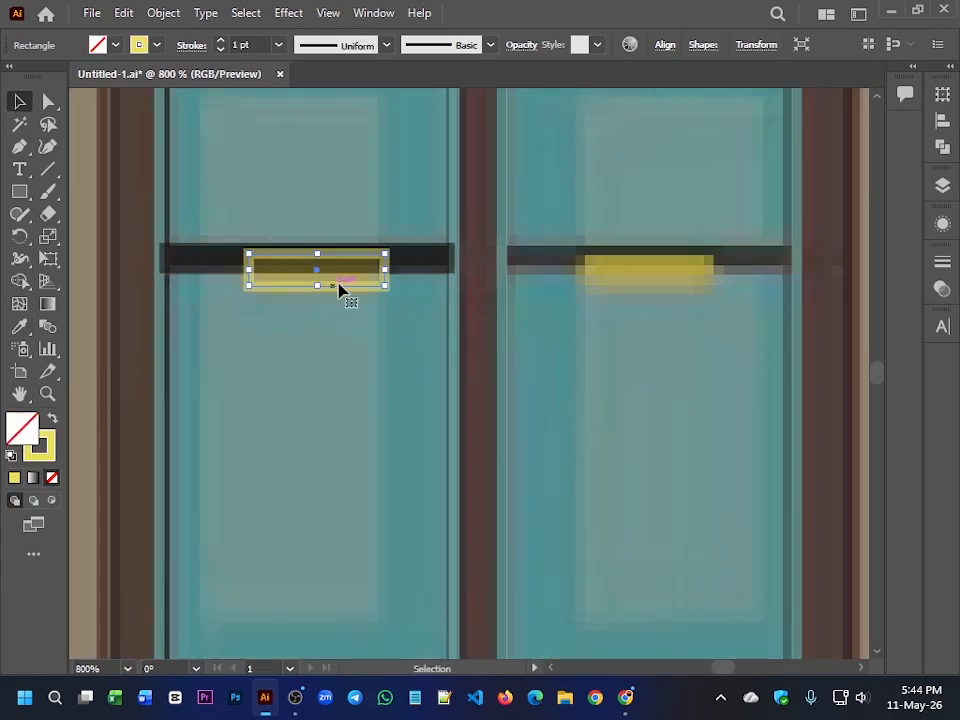
pyautogui.moveTo(349, 258); pyautogui.dragTo(680, 256)
pyautogui.click(382, 346)
pyautogui.scroll(-5, 383, 346)
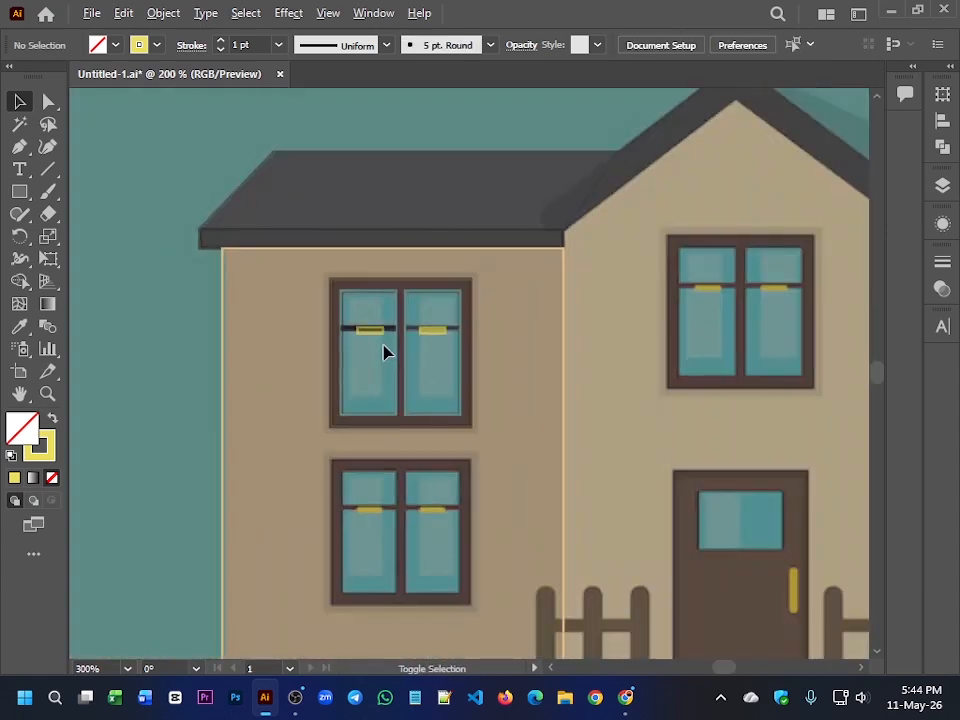
# Step: Draw an unfilled rectangle over the window's central post, spanning the full frame height, with a dark brown stroke sampled from the reference
pyautogui.click(562, 366)
pyautogui.press('m')
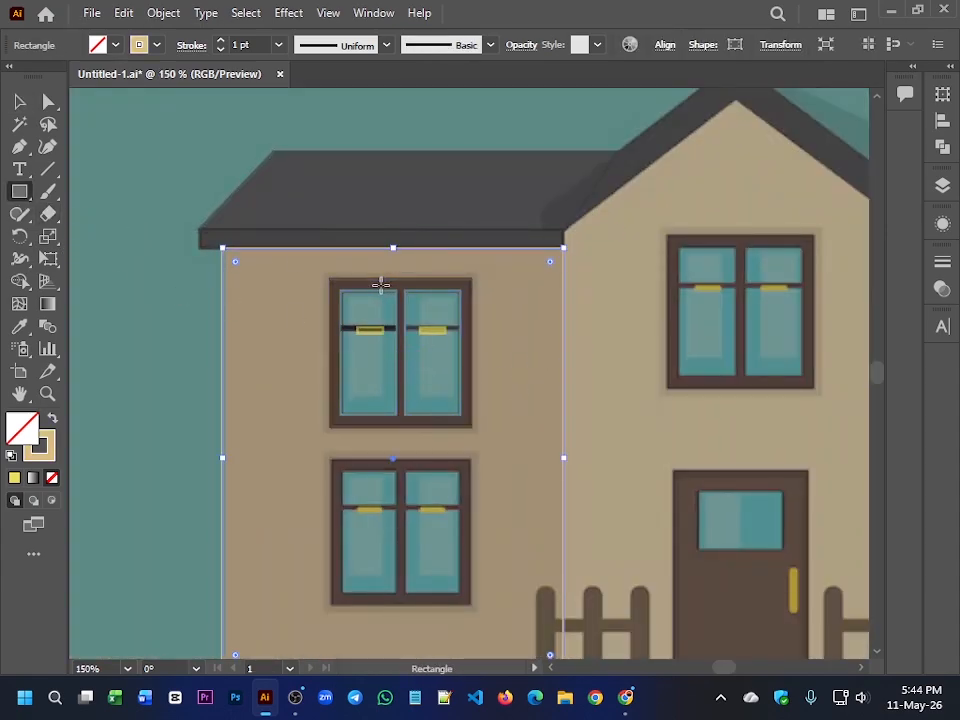
pyautogui.scroll(2, 396, 281)
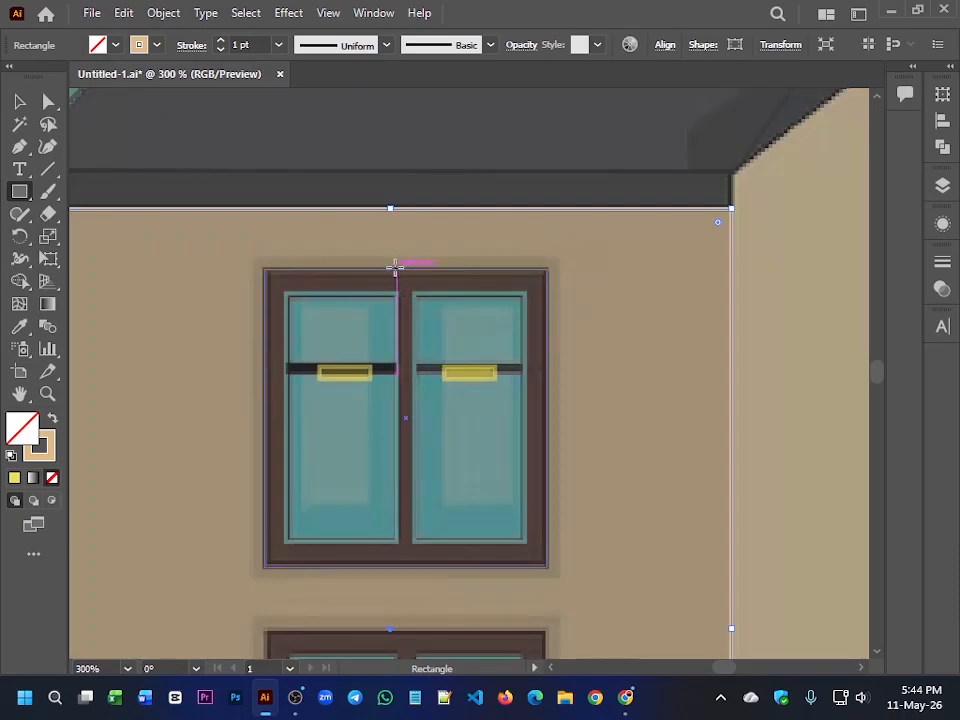
pyautogui.moveTo(395, 267)
pyautogui.mouseDown()
pyautogui.moveTo(409, 291)
pyautogui.moveTo(412, 568)
pyautogui.mouseUp()
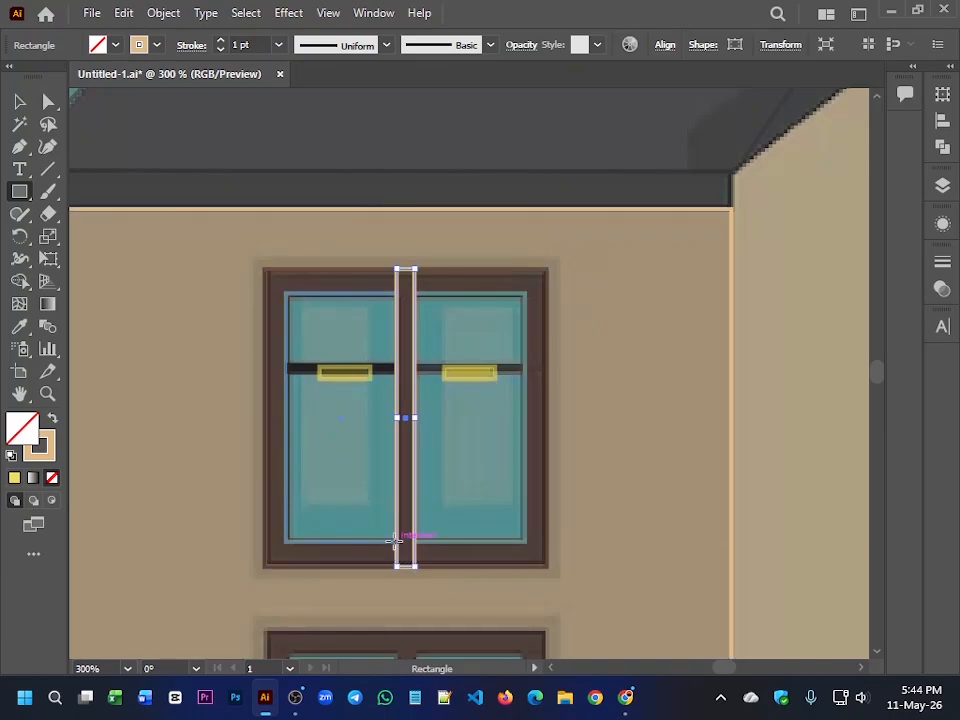
pyautogui.press('i')
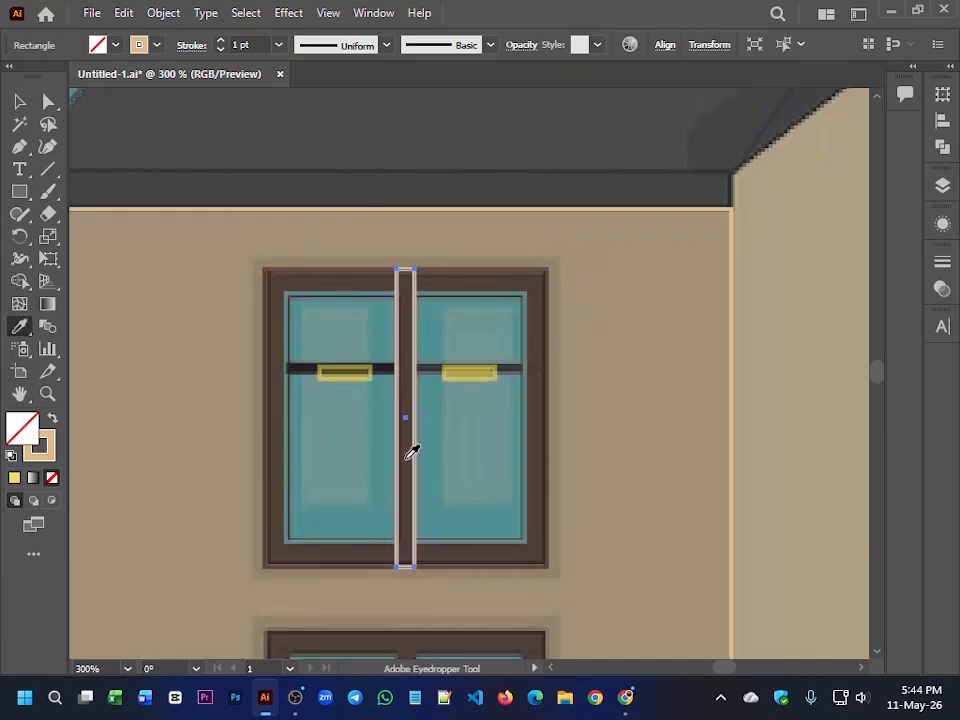
pyautogui.click(410, 453)
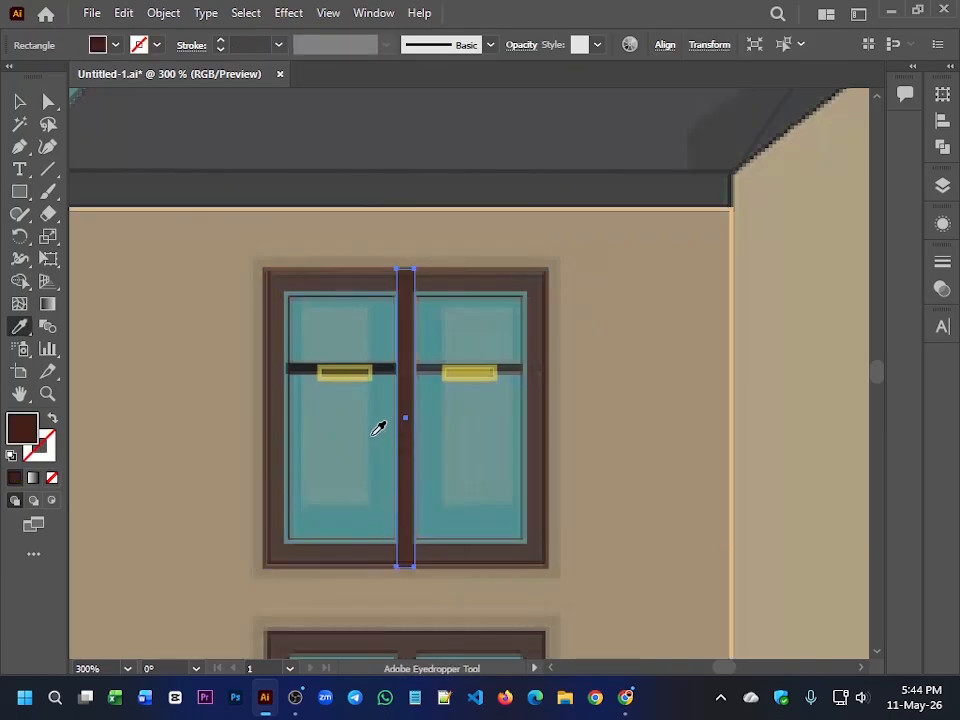
pyautogui.hotkey('shift', 'x')
pyautogui.press('v')
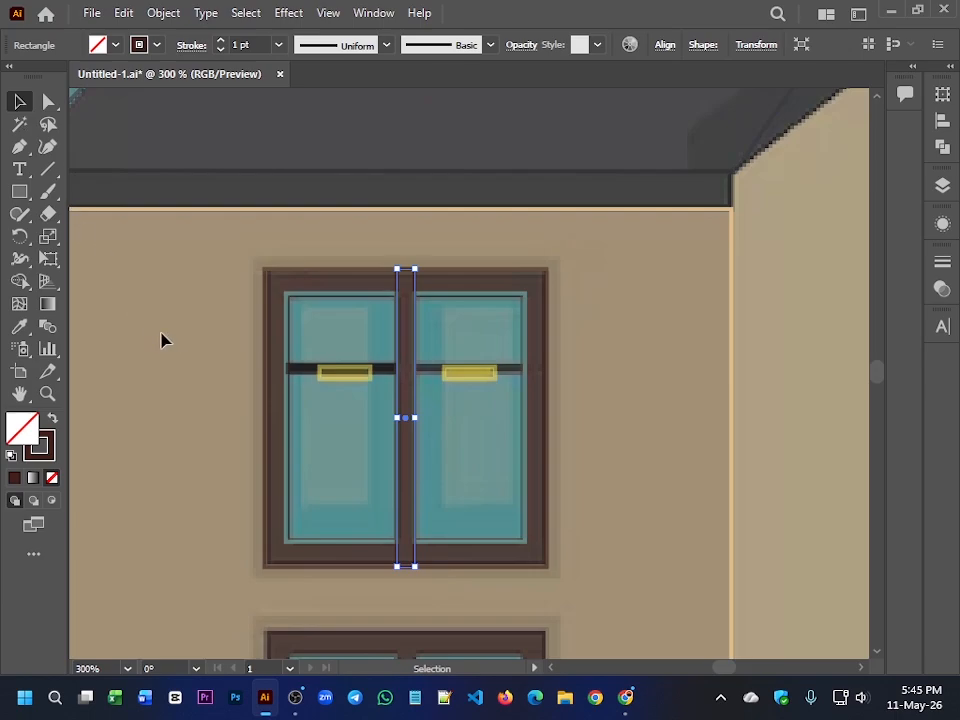
pyautogui.click(165, 340)
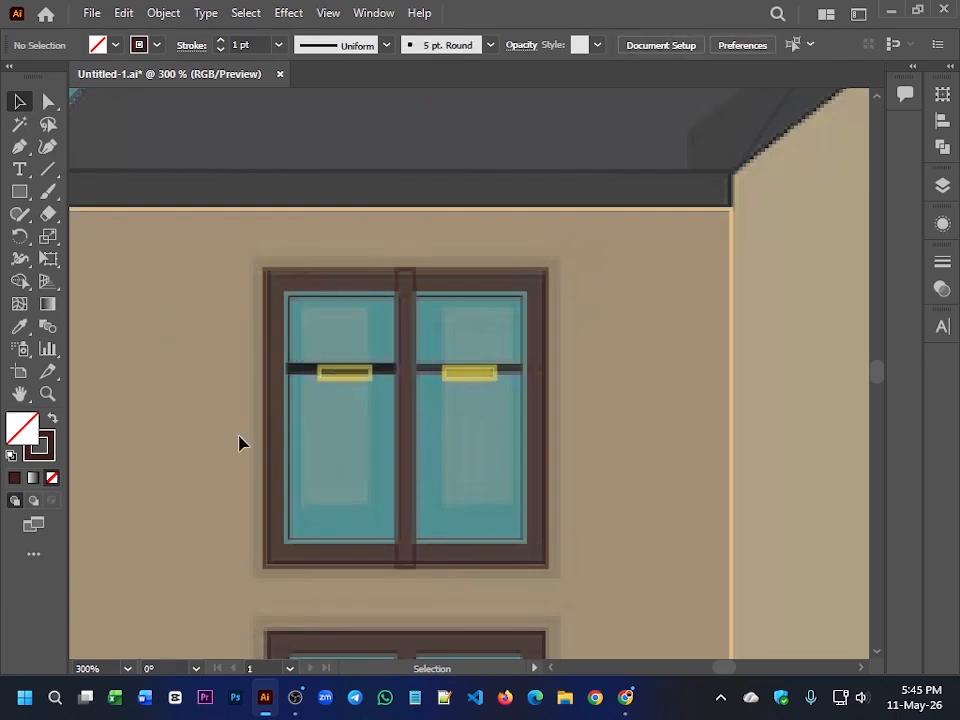
# Step: Draw a rectangle over the left pane's glass reflection and fill it with the light teal sampled from the reference
pyautogui.click(18, 194)
pyautogui.scroll(3, 285, 321)
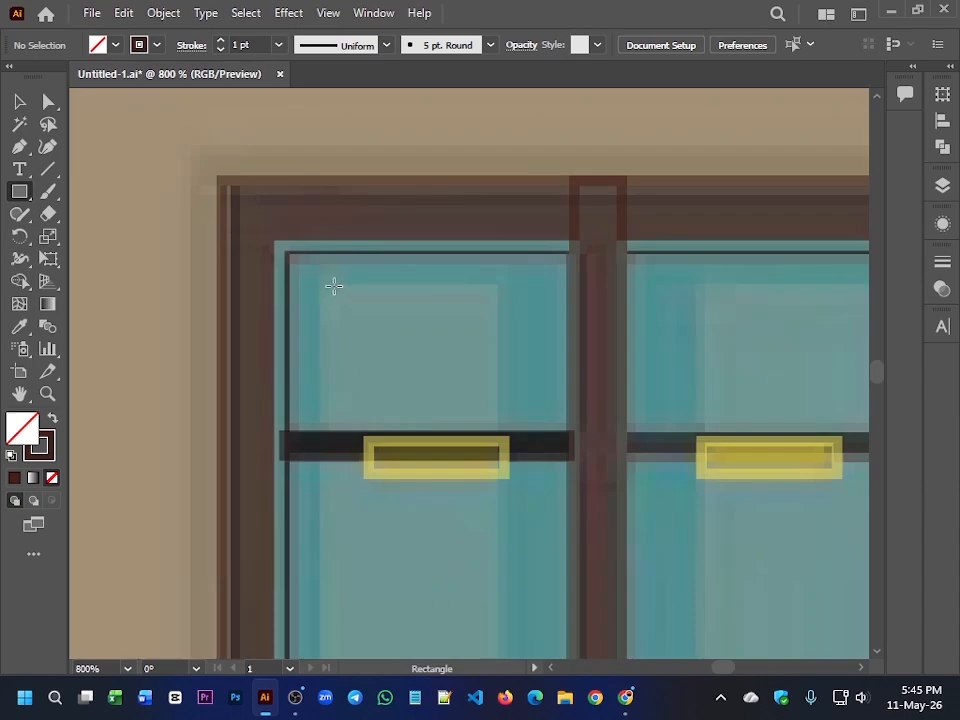
pyautogui.scroll(-2, 321, 287)
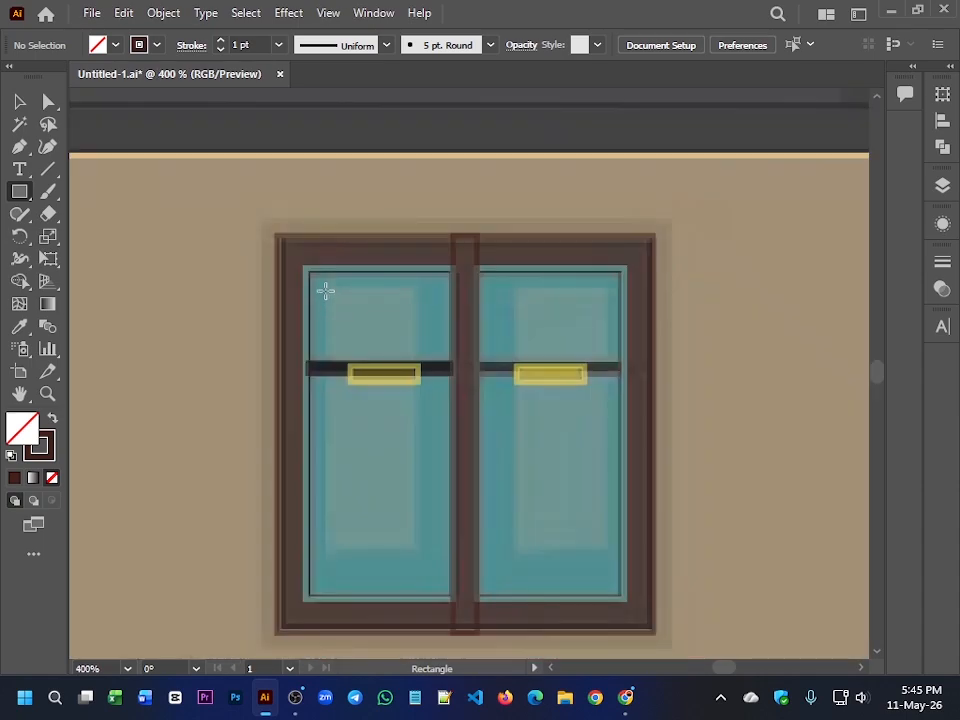
pyautogui.moveTo(325, 286)
pyautogui.mouseDown()
pyautogui.moveTo(414, 561)
pyautogui.moveTo(415, 544)
pyautogui.mouseUp()
pyautogui.press('i')
pyautogui.click(378, 505)
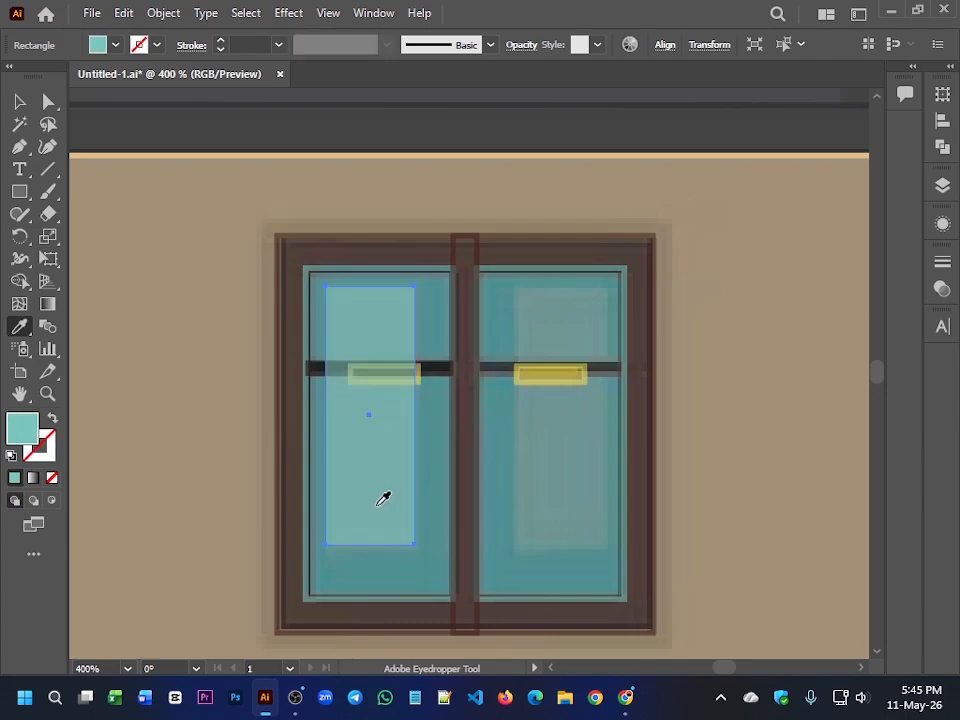
# Step: Give the left reflection rectangle no fill and a light teal 1 pt stroke, and copy it onto the right pane's reflection
pyautogui.hotkey('shift', 'x')
pyautogui.press('v')
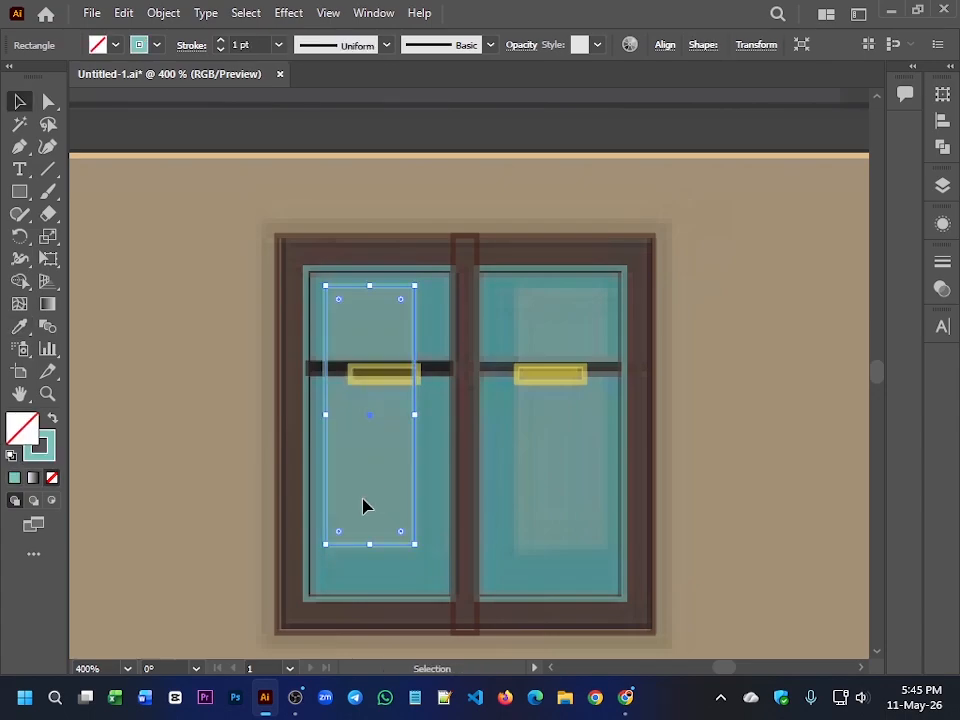
pyautogui.moveTo(414, 491); pyautogui.dragTo(606, 488)
# Step: Select all the shapes of the traced upper window and copy them straight down onto the lower window of the left wall
pyautogui.hotkey('ctrl', '1')
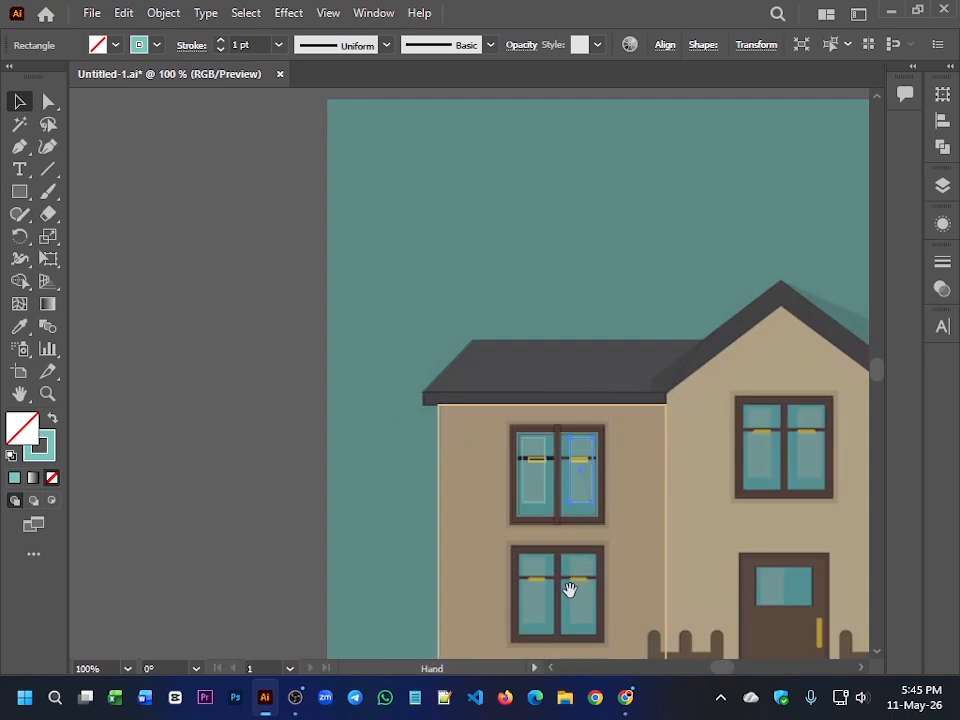
pyautogui.moveTo(568, 589); pyautogui.dragTo(523, 506)
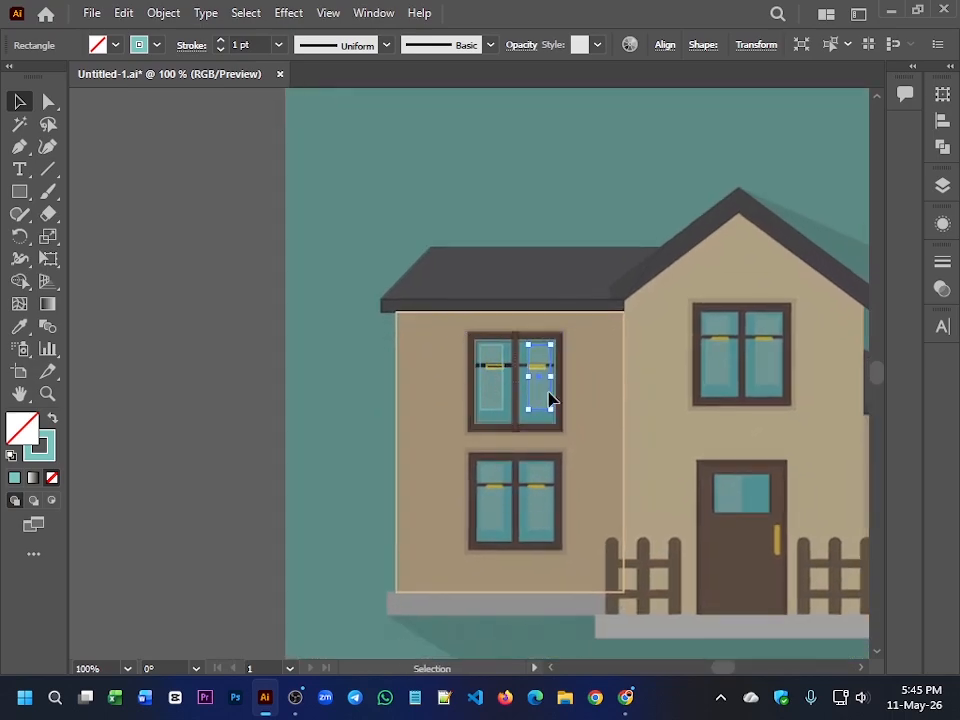
pyautogui.click(575, 449)
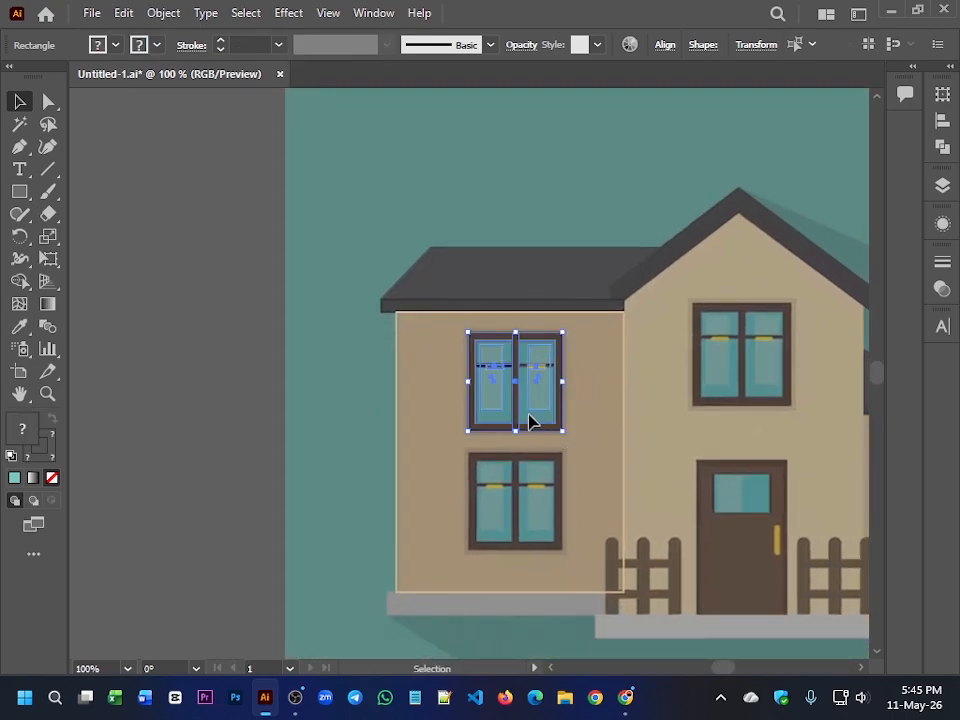
pyautogui.moveTo(518, 418); pyautogui.dragTo(520, 542)
pyautogui.hotkey('ctrl', 'shift', 'a')
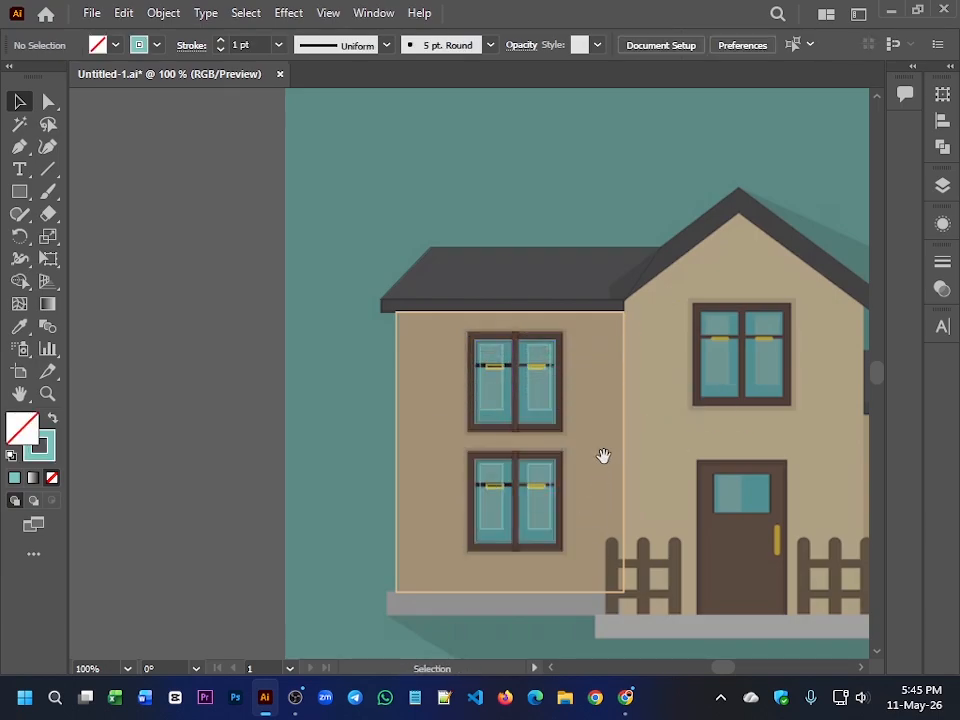
pyautogui.moveTo(602, 454); pyautogui.dragTo(418, 429)
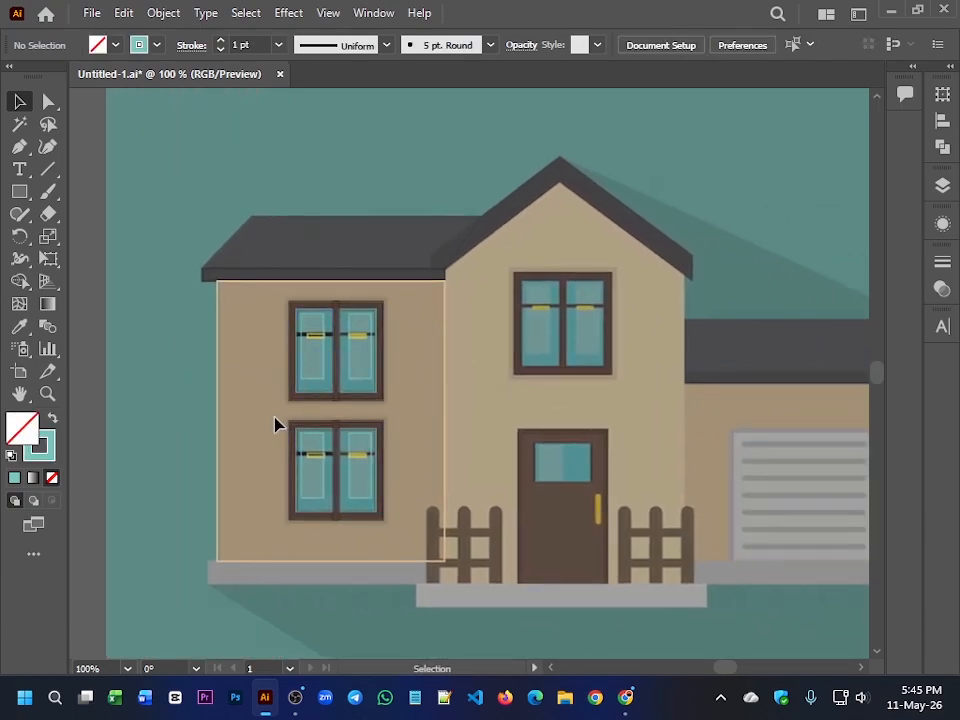
pyautogui.click(410, 541)
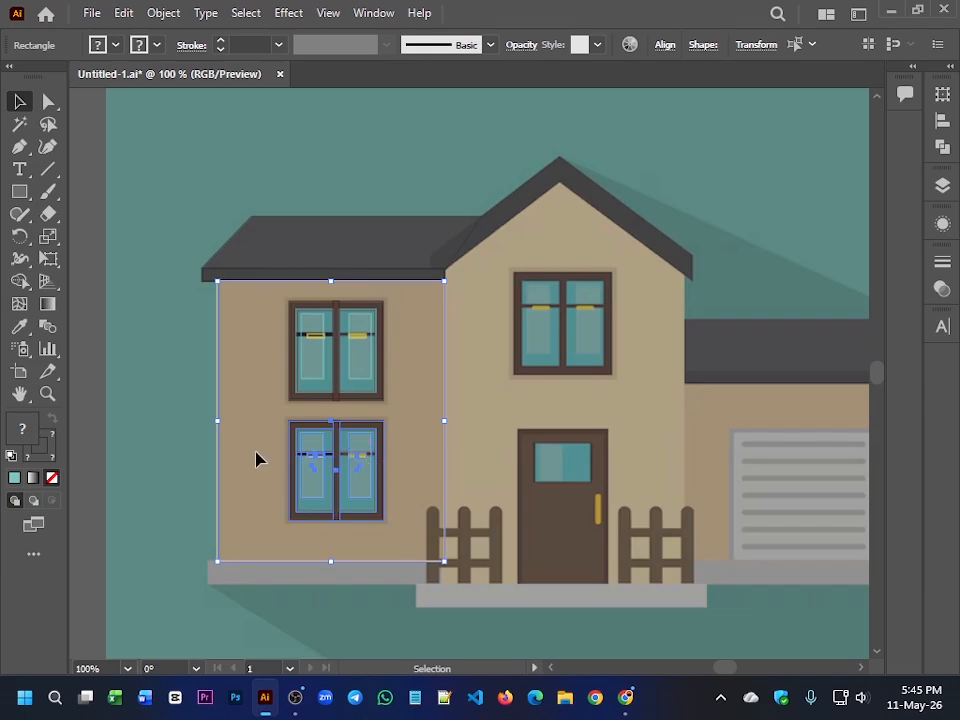
pyautogui.hotkey('ctrl', 'shift', 'a')
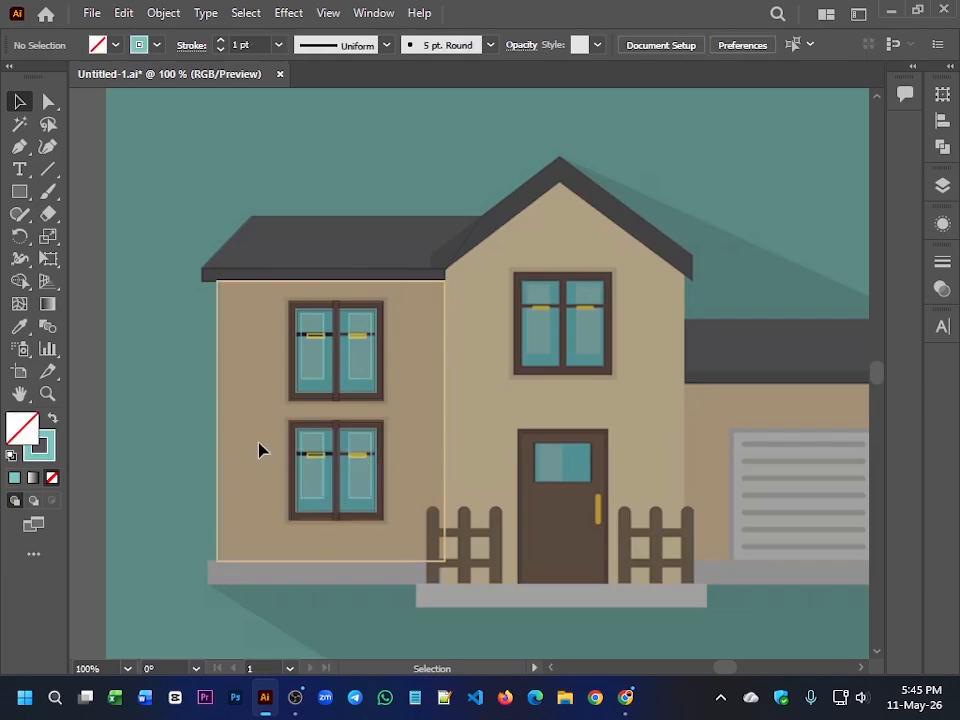
pyautogui.click(388, 516)
pyautogui.click(236, 394)
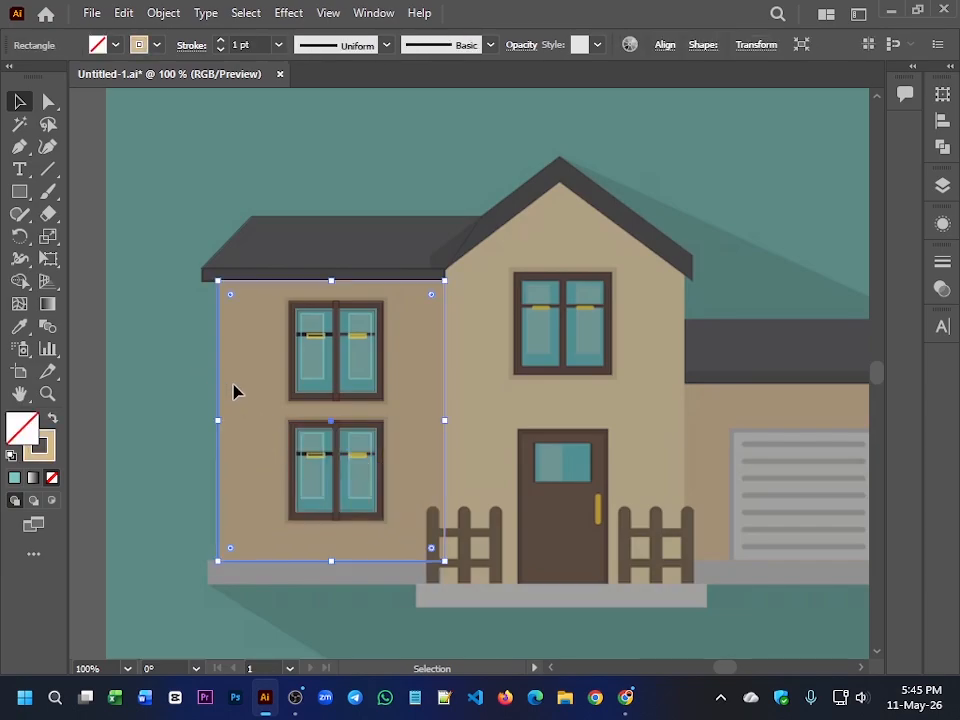
pyautogui.hotkey('ctrl', 'shift', 'a')
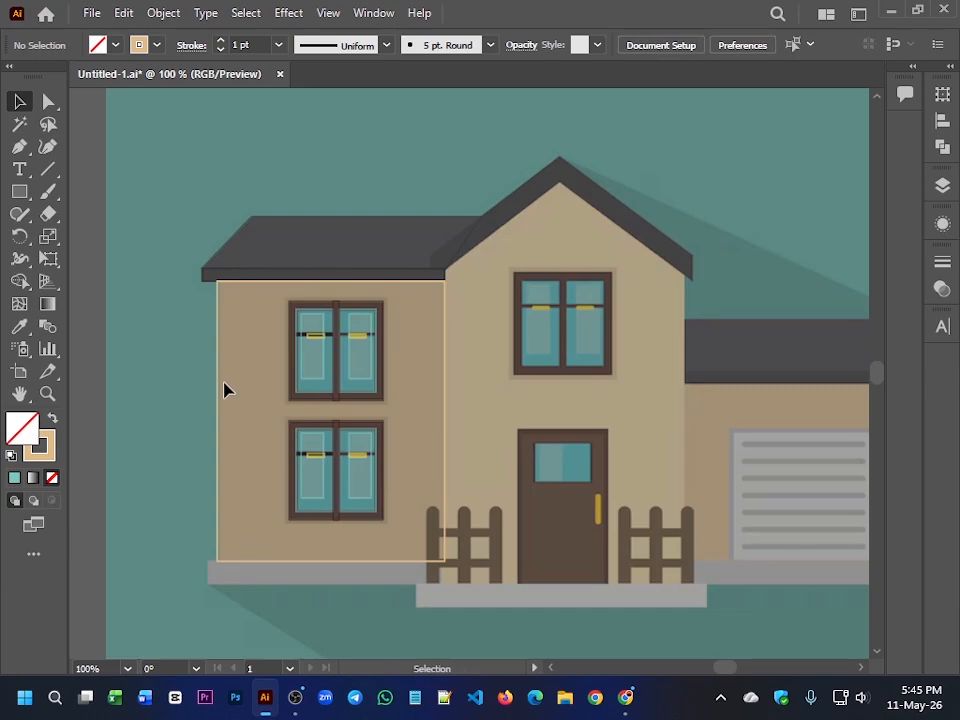
# Step: Select all the shapes of the lower left window and copy them onto the reference window under the central gable
pyautogui.click(343, 470)
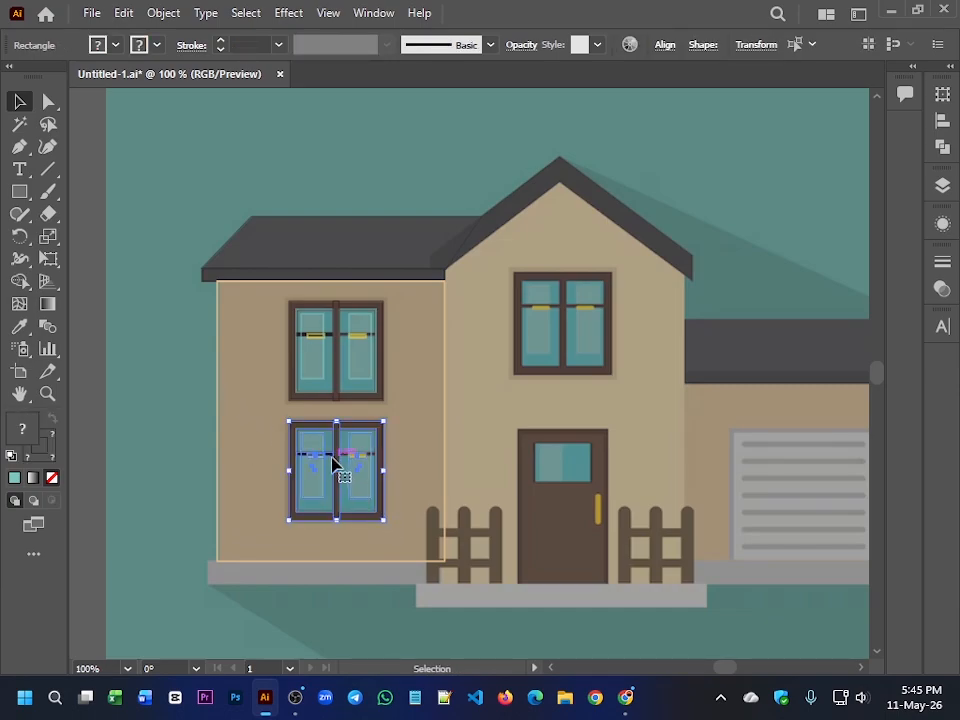
pyautogui.moveTo(335, 462); pyautogui.dragTo(561, 318)
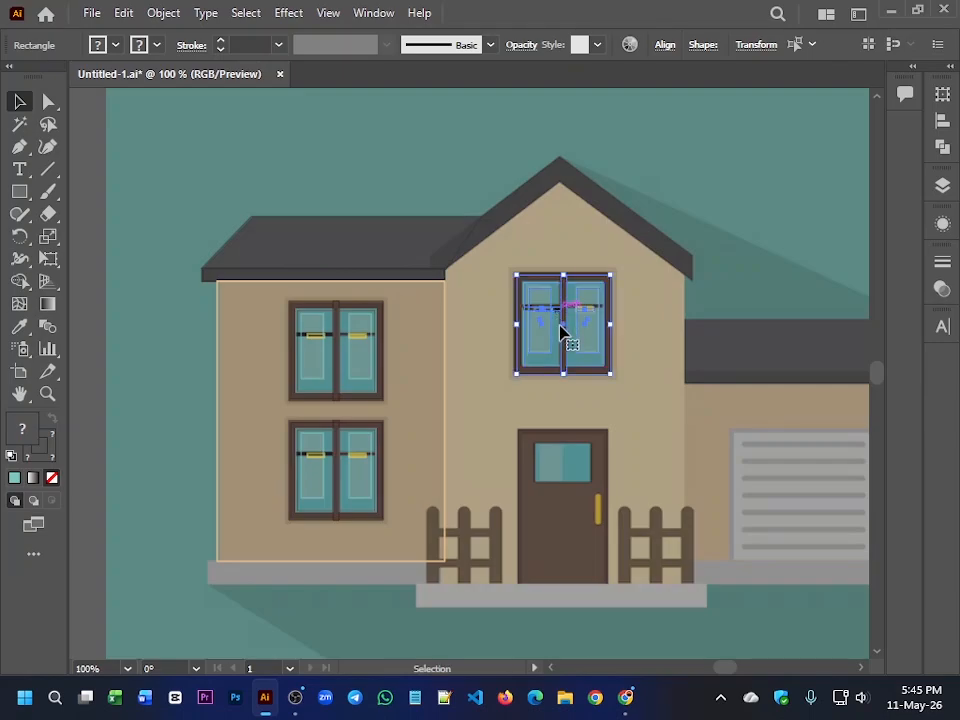
pyautogui.hotkey('ctrl', 'shift', 'a')
# Step: Draw a rectangle over the front door with no fill and a stroke in the dark brown sampled from the reference door
pyautogui.moveTo(627, 462); pyautogui.dragTo(516, 381)
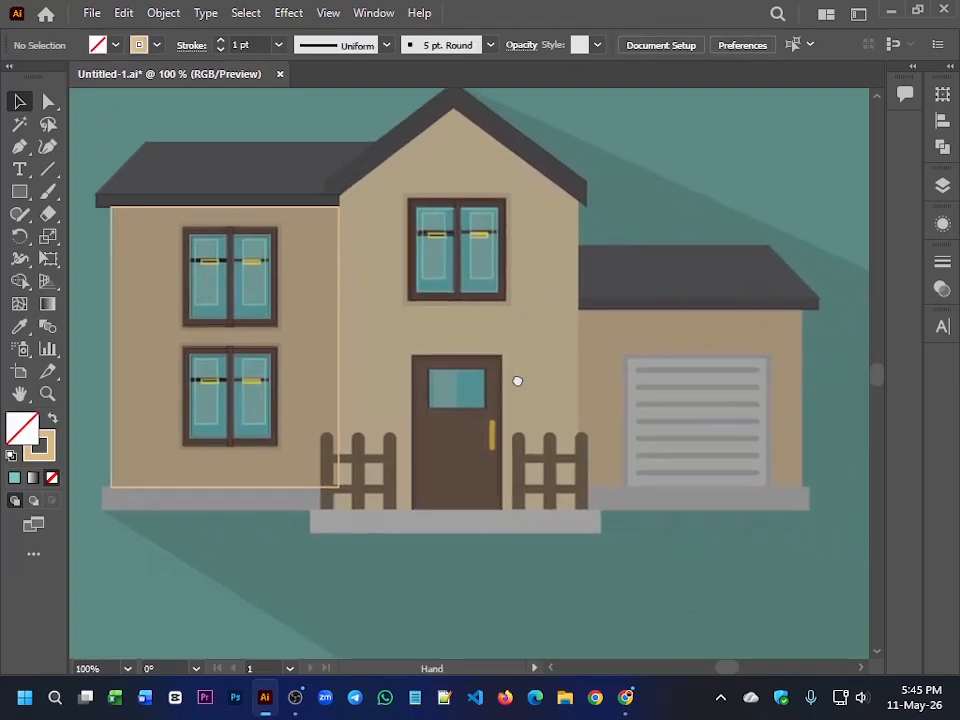
pyautogui.press('m')
pyautogui.scroll(1, 450, 400)
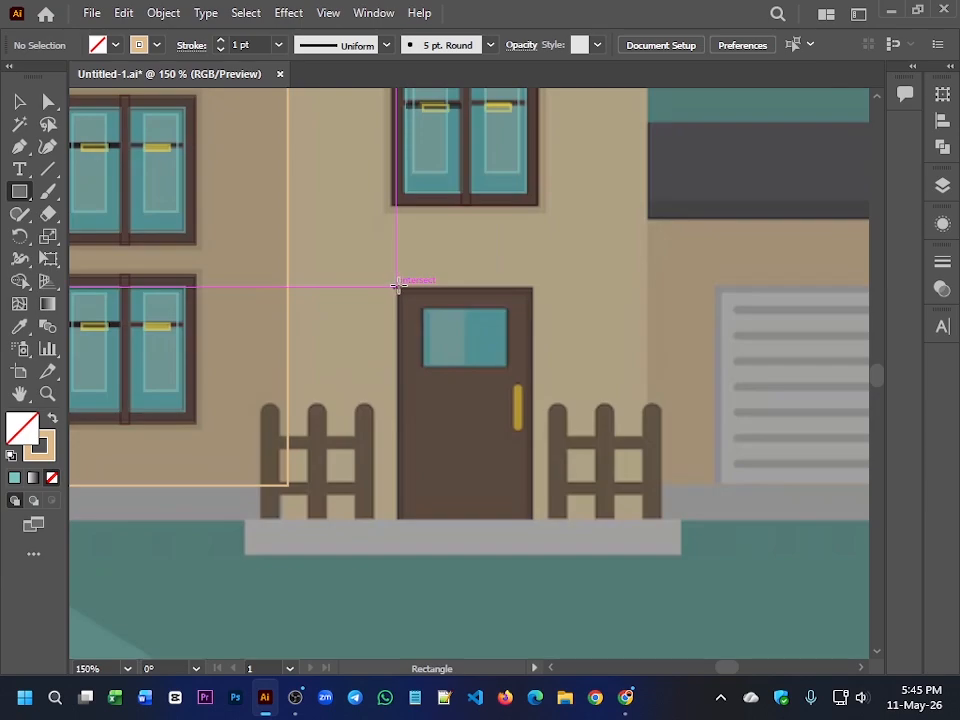
pyautogui.moveTo(398, 288); pyautogui.dragTo(532, 521)
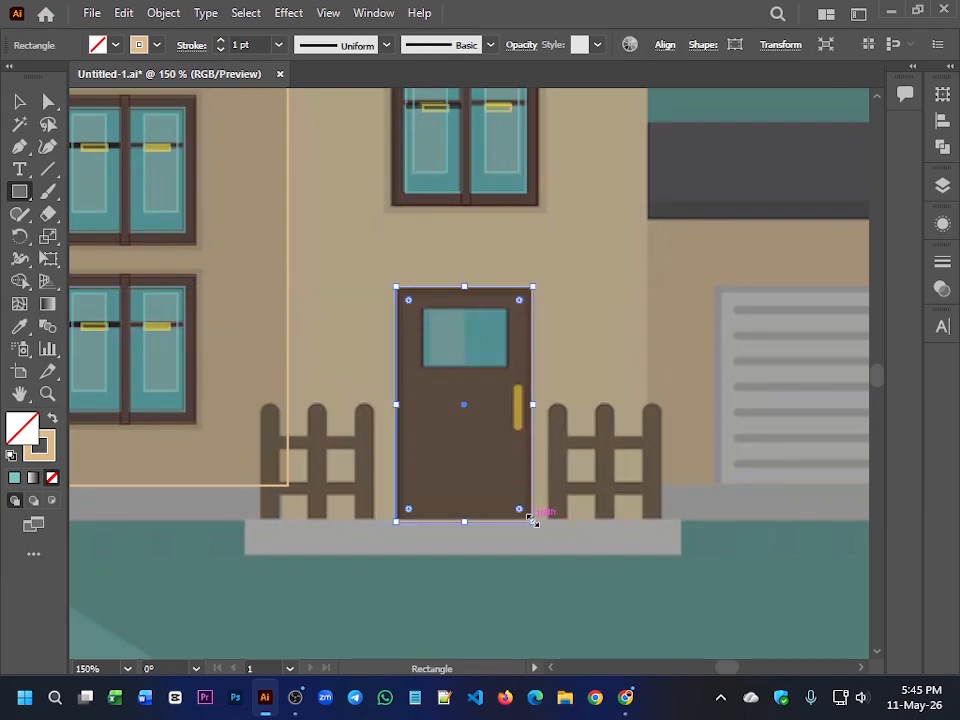
pyautogui.press('i')
pyautogui.click(478, 470)
pyautogui.hotkey('shift', 'x')
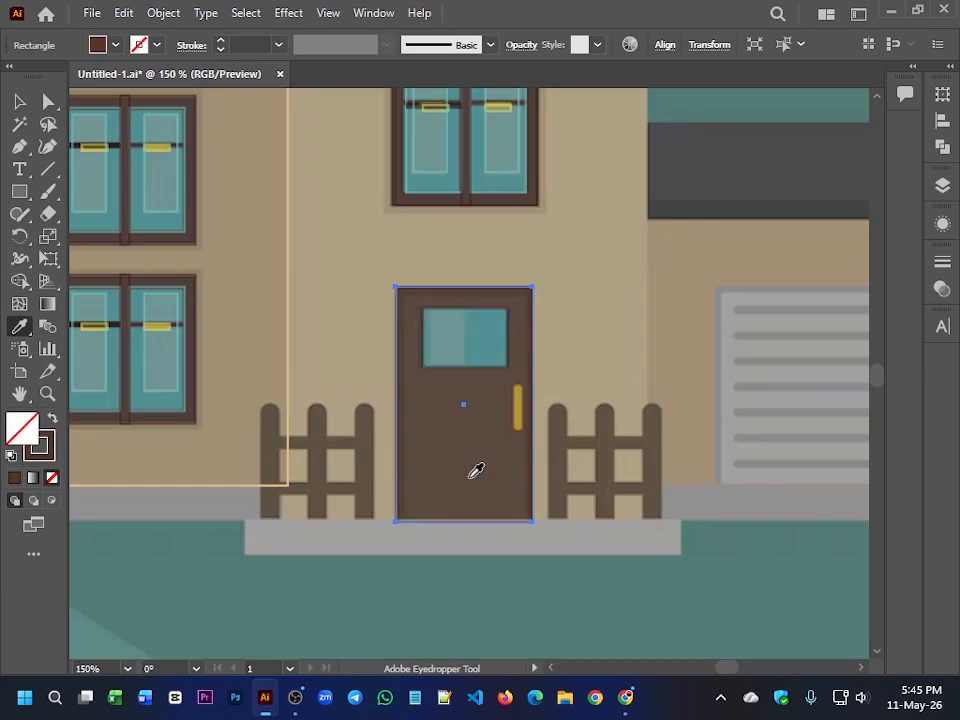
pyautogui.press('v')
pyautogui.click(360, 293)
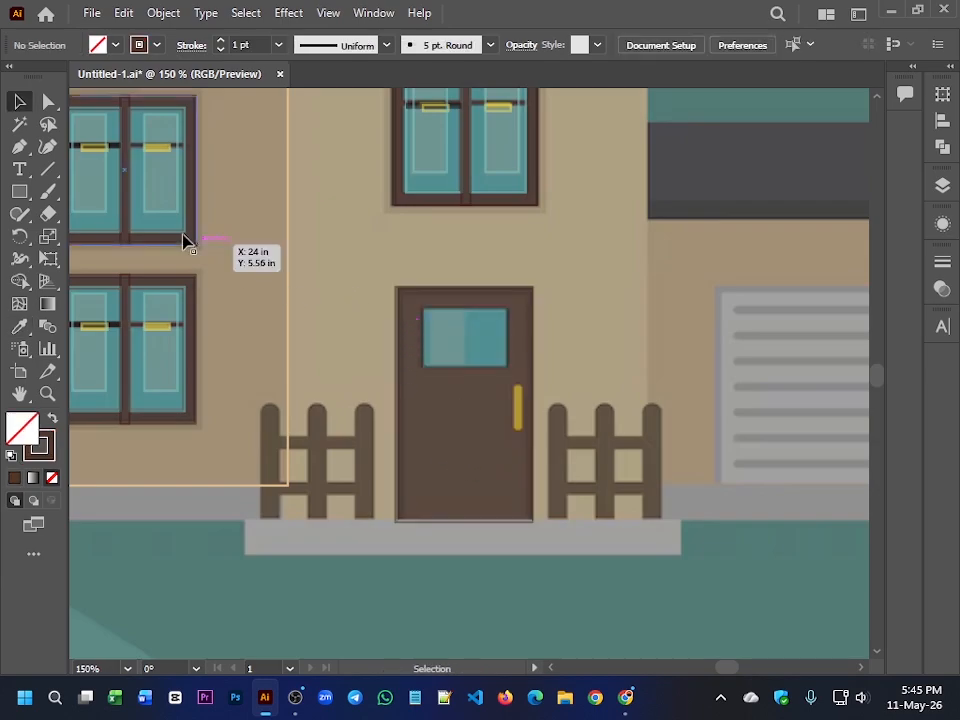
# Step: Try covering the door's whole glass pane with a rectangle filled in the teal sampled from the reference
pyautogui.click(19, 191)
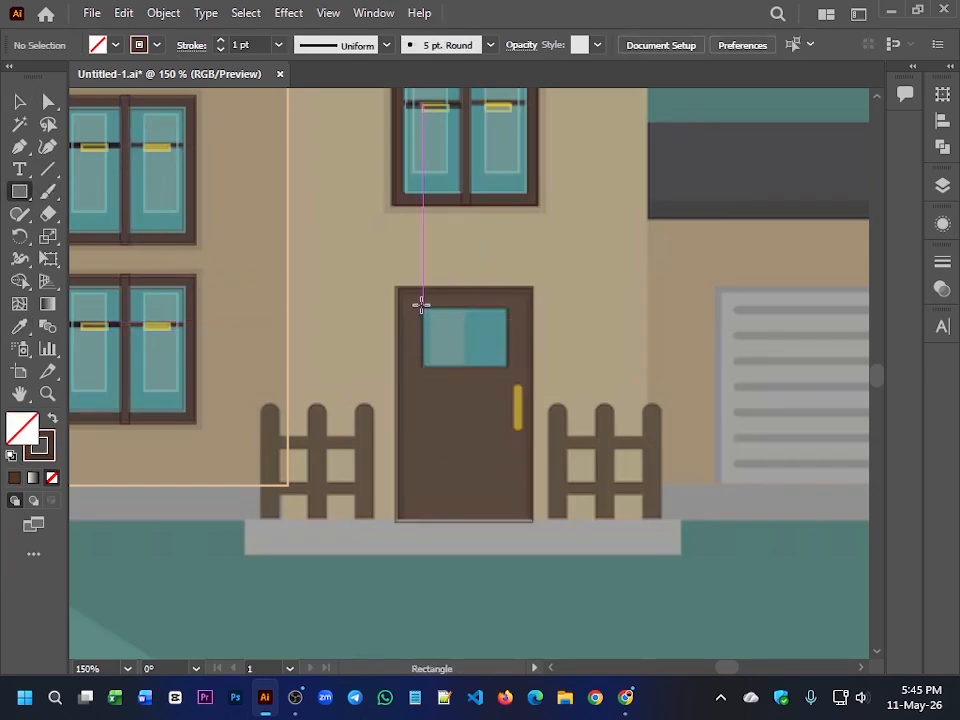
pyautogui.moveTo(421, 307); pyautogui.dragTo(508, 368)
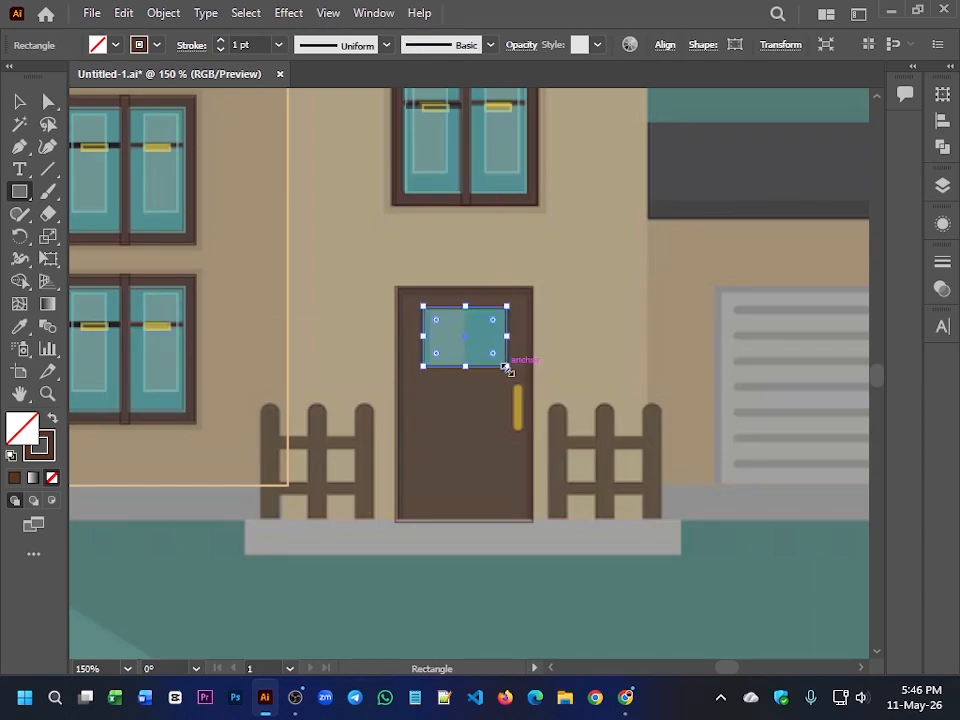
pyautogui.press('i')
pyautogui.click(488, 332)
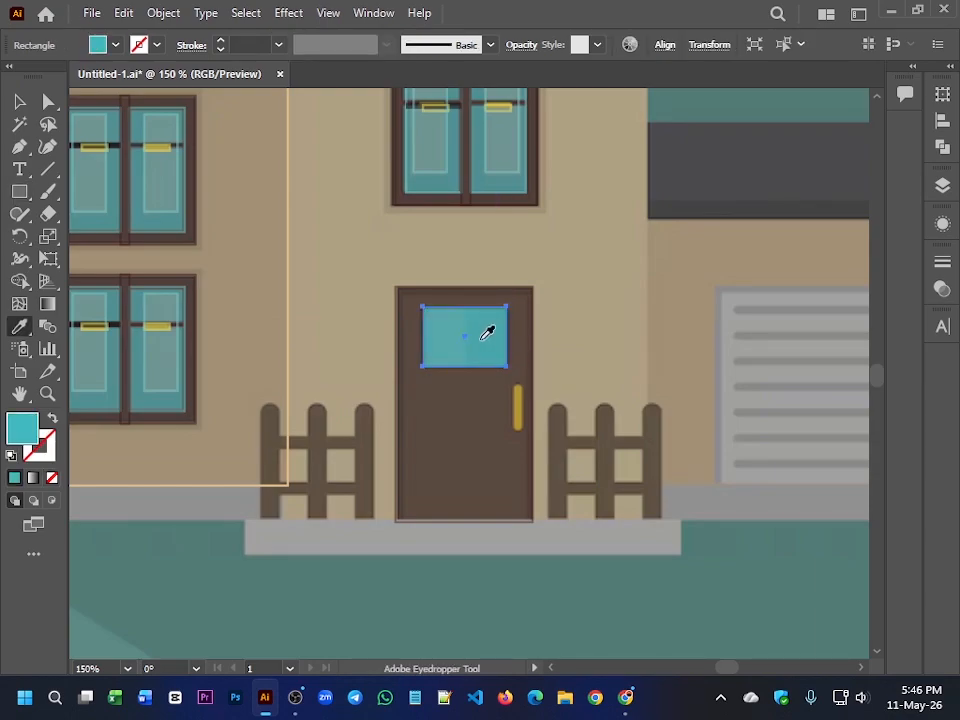
pyautogui.press('v')
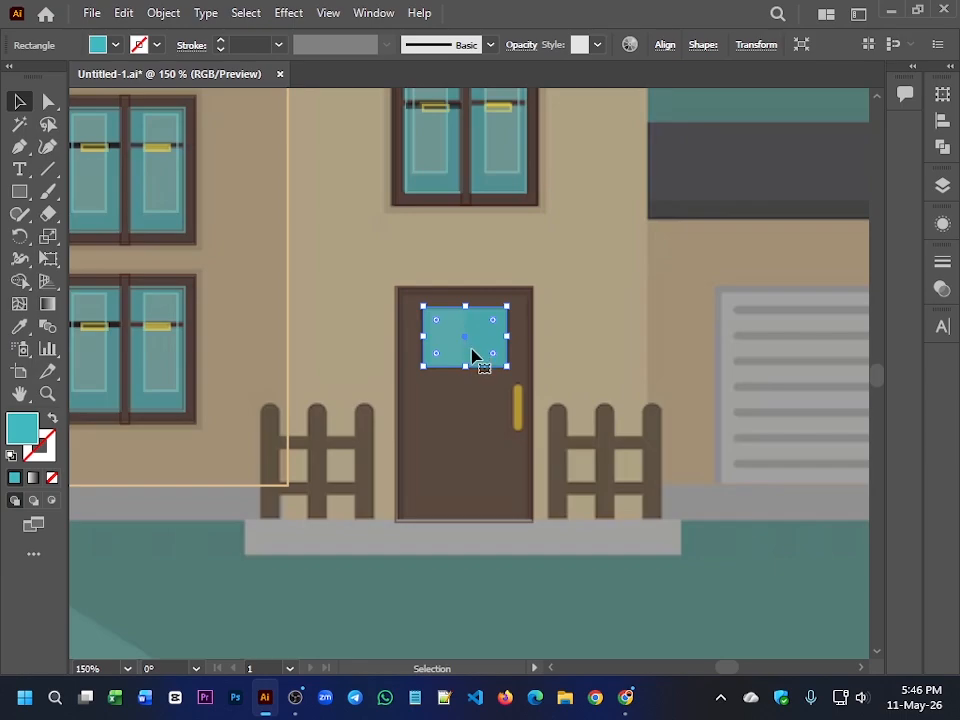
pyautogui.hotkey('ctrl', 'c')
pyautogui.click(392, 236)
pyautogui.click(466, 358)
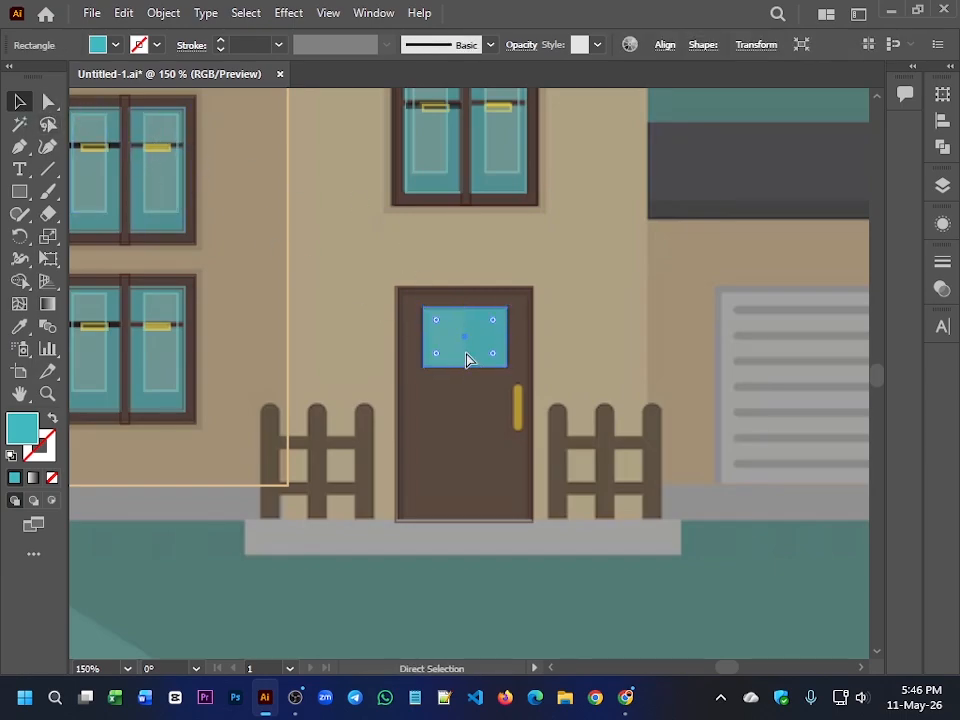
pyautogui.click(382, 309)
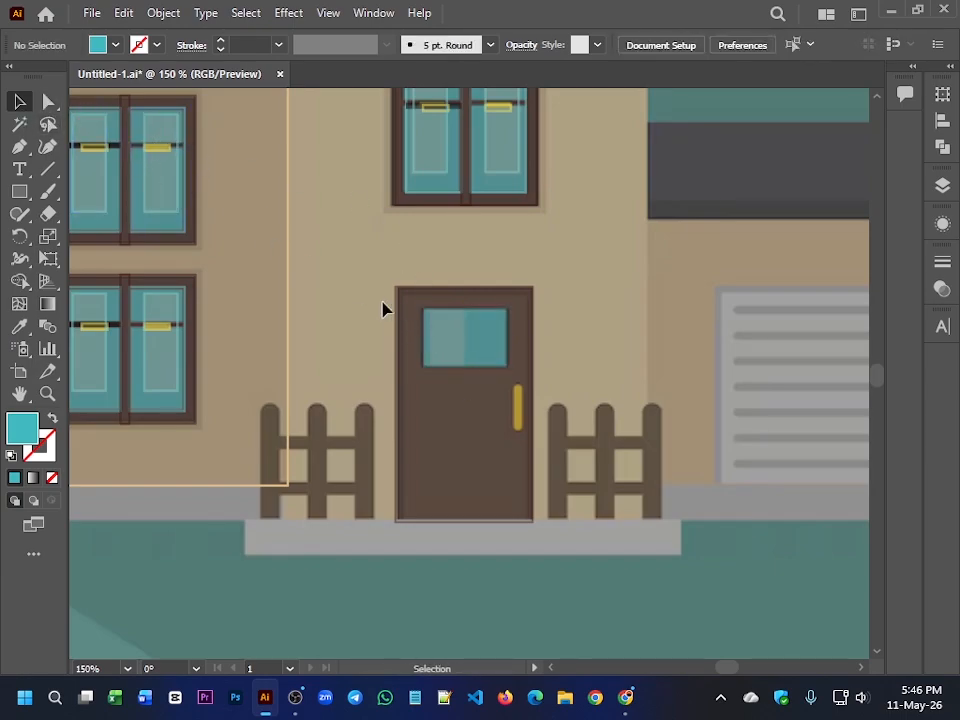
# Step: Draw an unfilled rectangle over the lighter half of the door's glass with a stroke in the light teal sampled from it
pyautogui.click(21, 193)
pyautogui.press('i')
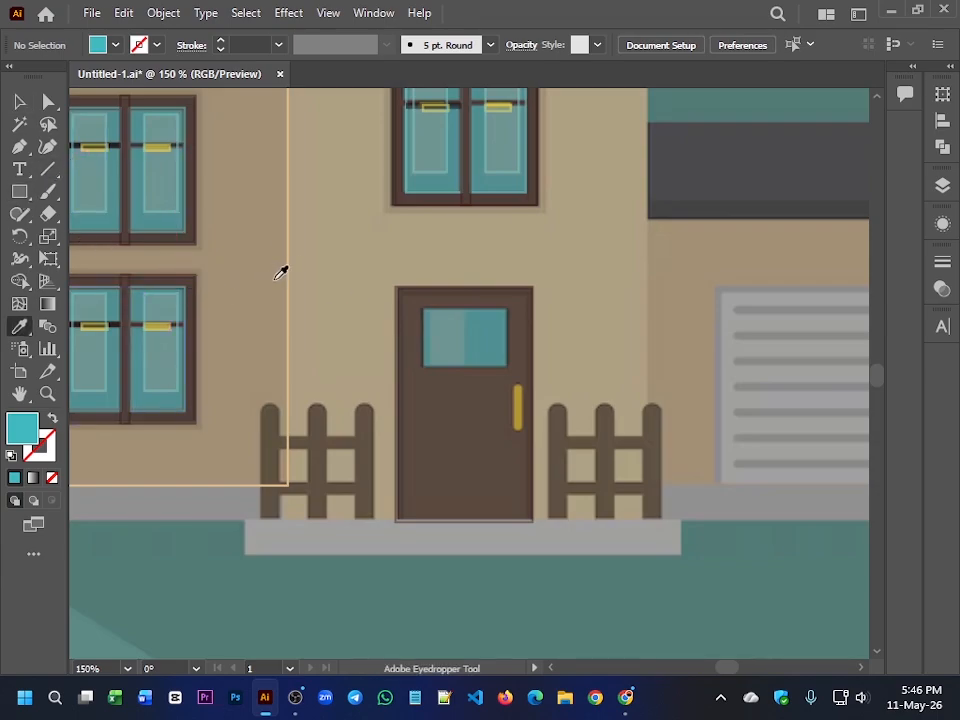
pyautogui.click(446, 339)
pyautogui.press('m')
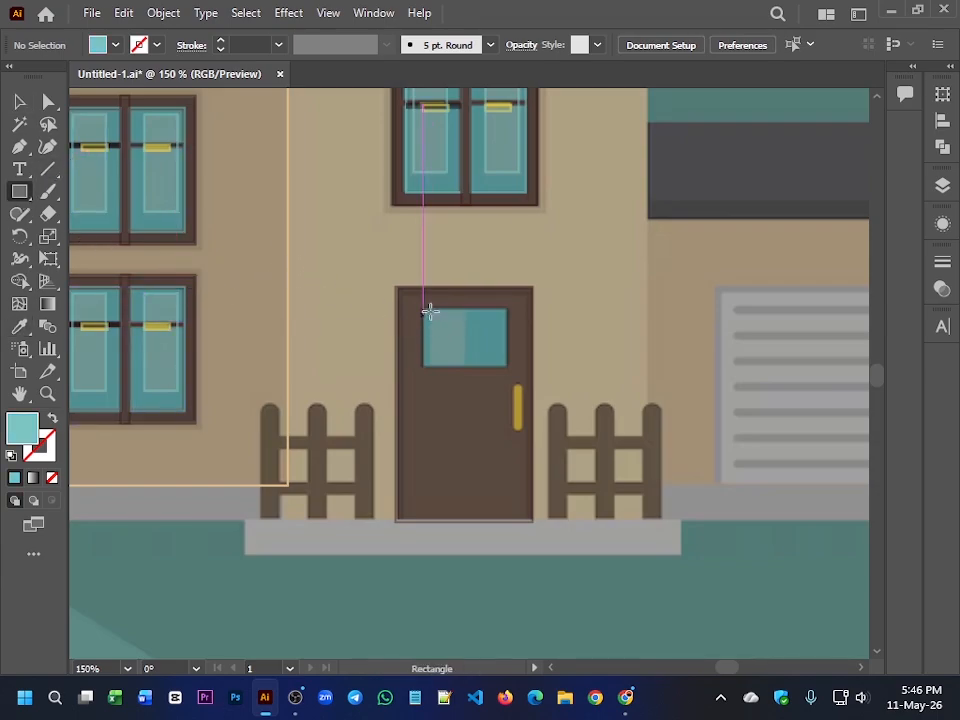
pyautogui.scroll(2, 463, 404)
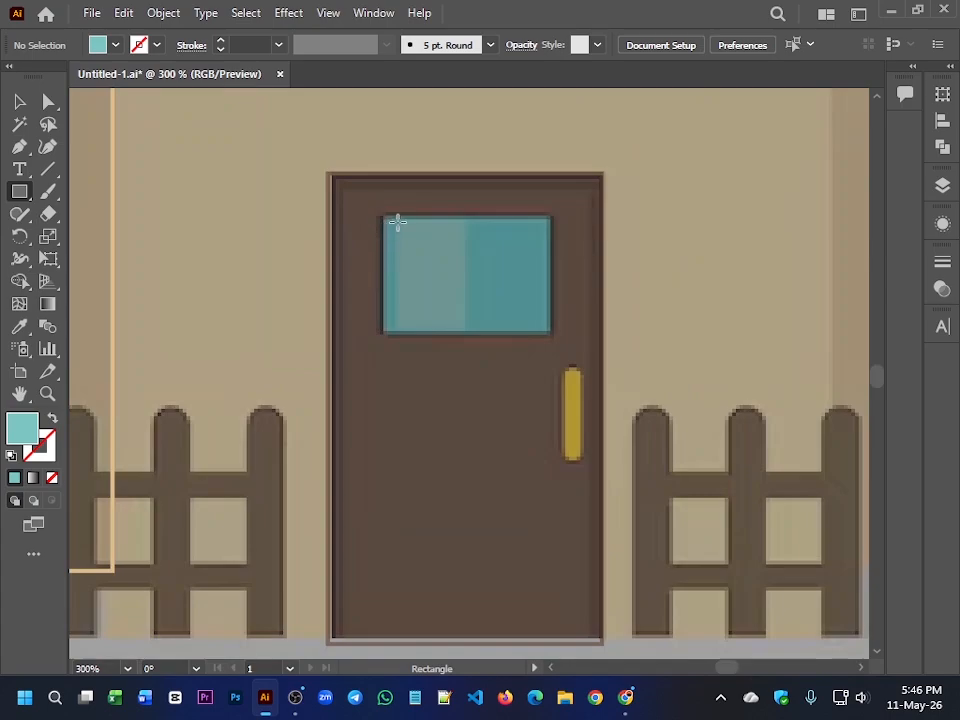
pyautogui.moveTo(398, 219)
pyautogui.mouseDown()
pyautogui.moveTo(474, 326)
pyautogui.moveTo(466, 332)
pyautogui.mouseUp()
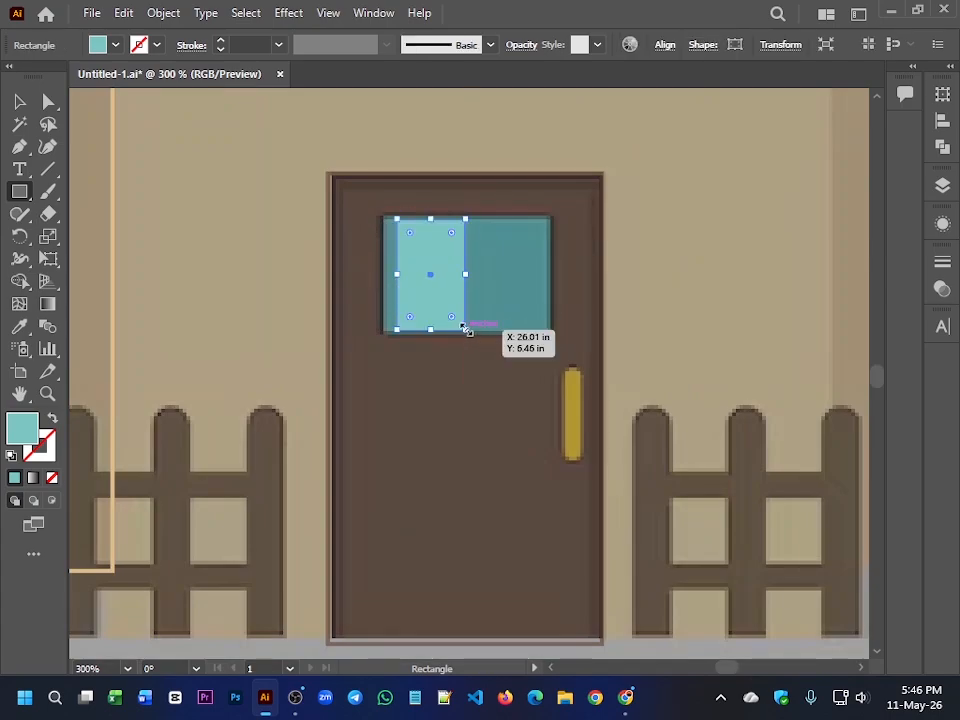
pyautogui.hotkey('shift', 'x')
pyautogui.scroll(-2, 455, 375)
pyautogui.moveTo(450, 400); pyautogui.dragTo(369, 390)
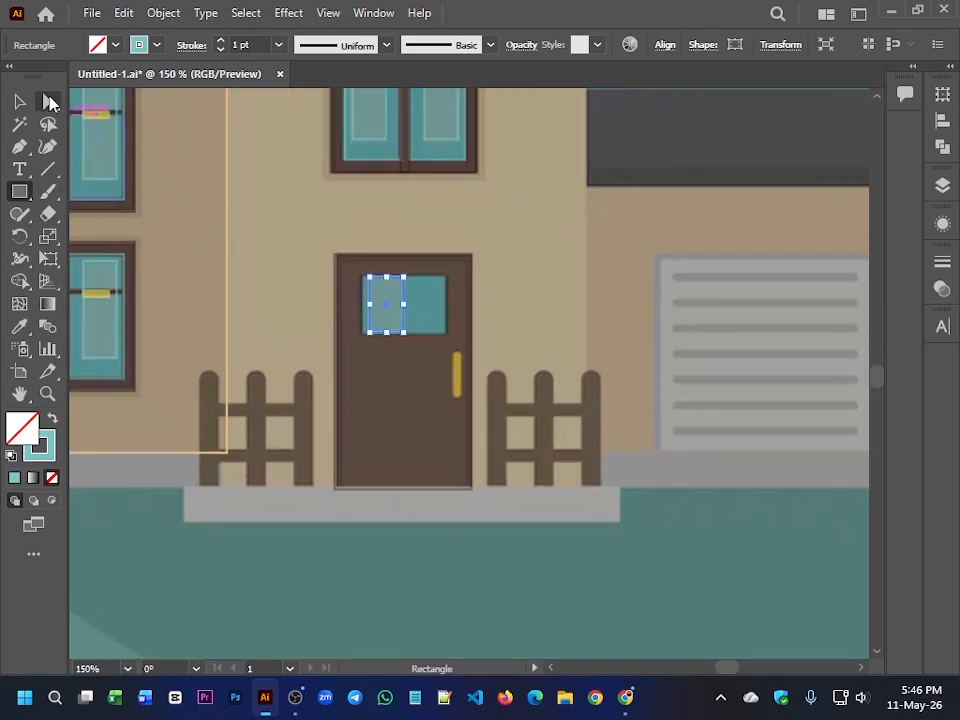
pyautogui.click(21, 101)
pyautogui.click(475, 226)
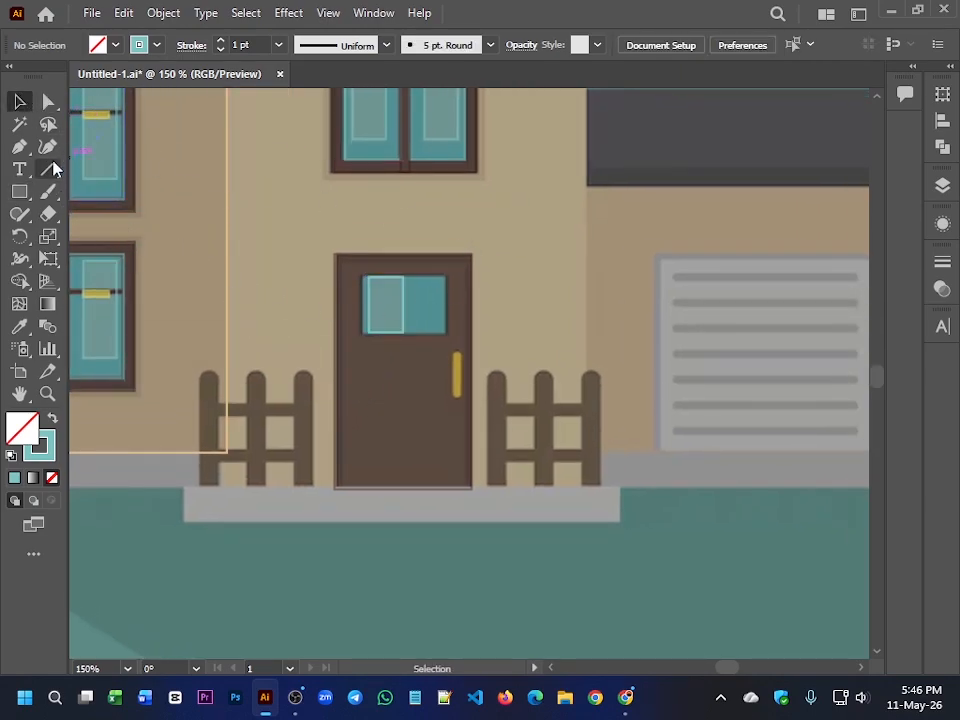
# Step: Draw a rectangle over the front door's handle and fill it with the yellow sampled from the reference handle
pyautogui.click(20, 192)
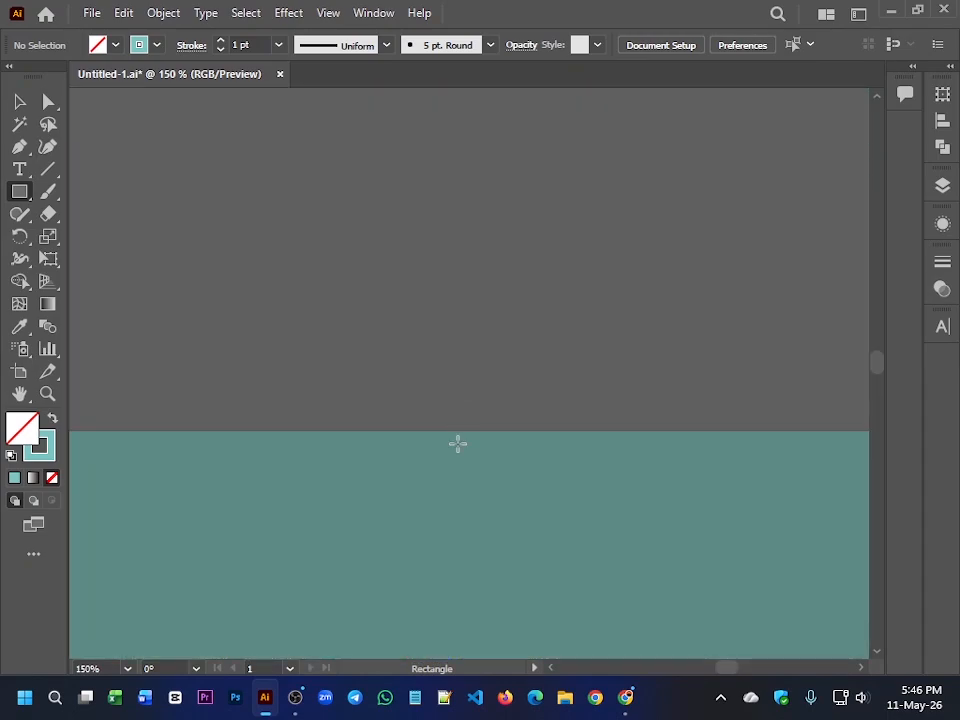
pyautogui.scroll(-5, 458, 443)
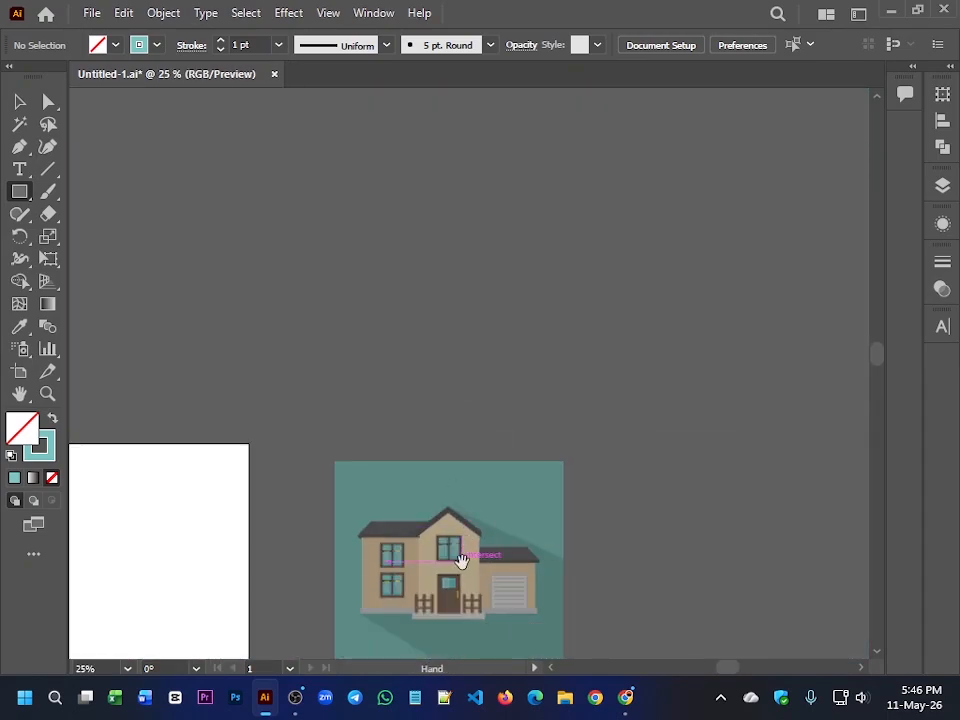
pyautogui.scroll(-3, 463, 557)
pyautogui.scroll(7, 490, 291)
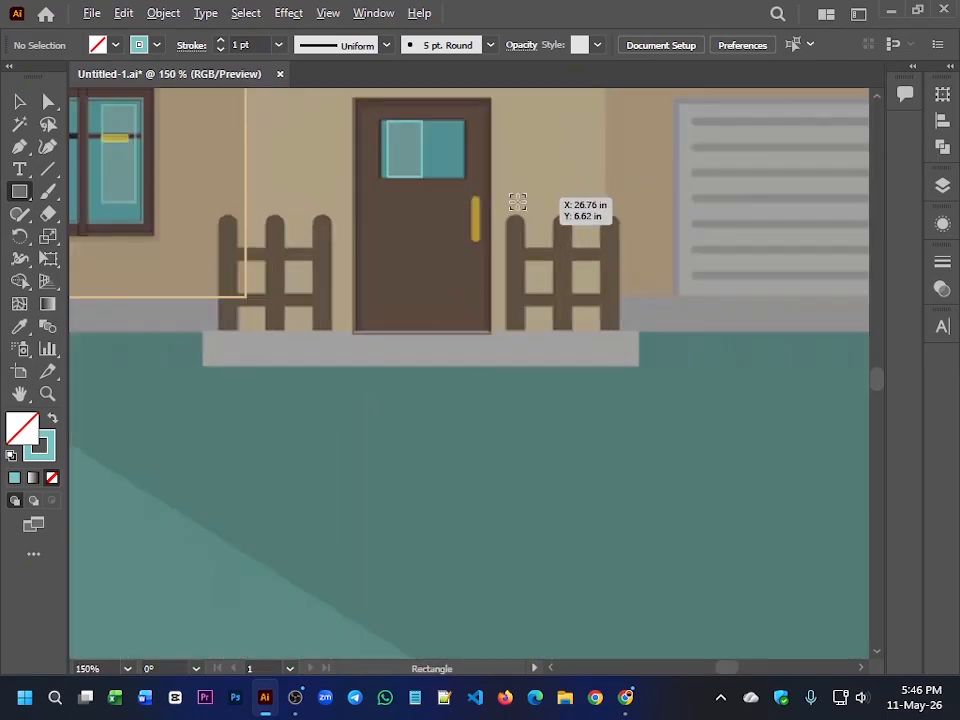
pyautogui.scroll(5, 494, 205)
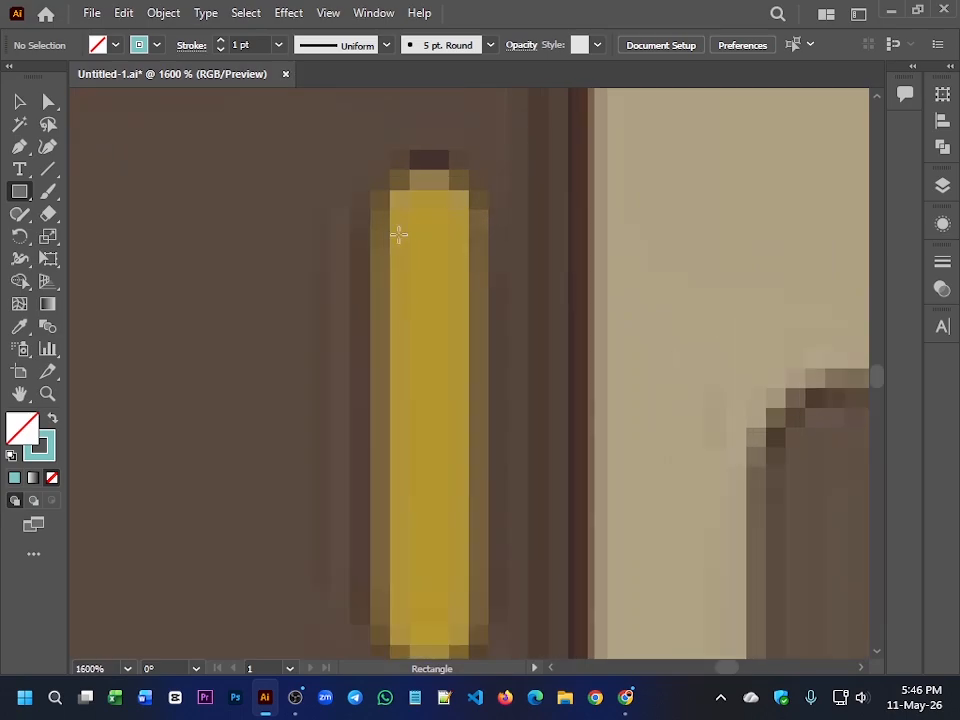
pyautogui.scroll(-1, 391, 189)
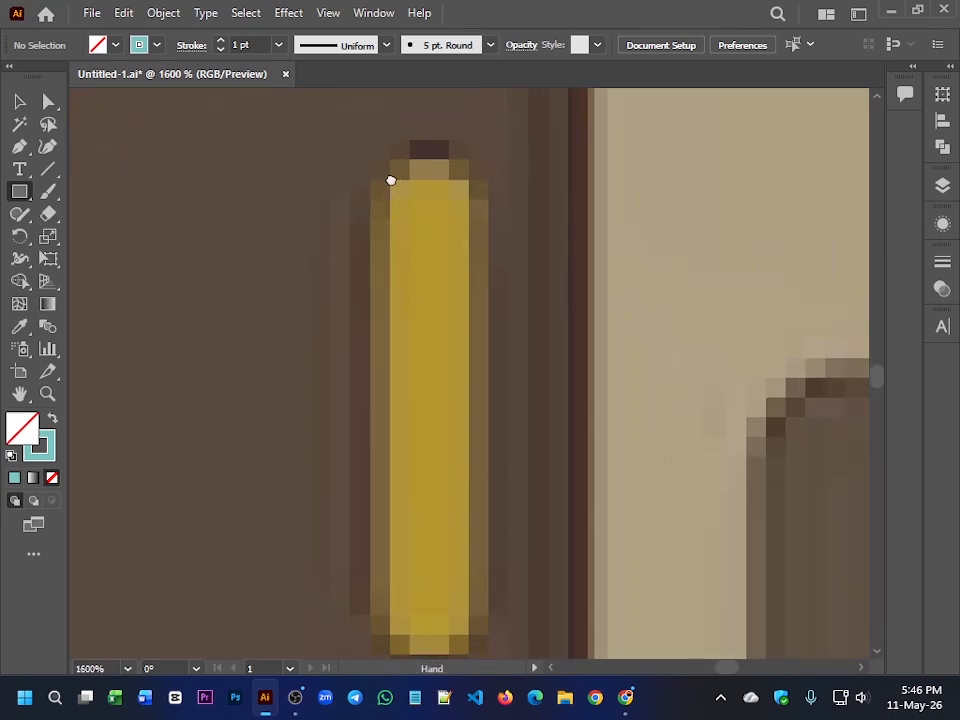
pyautogui.moveTo(391, 150); pyautogui.dragTo(476, 630)
pyautogui.press('i')
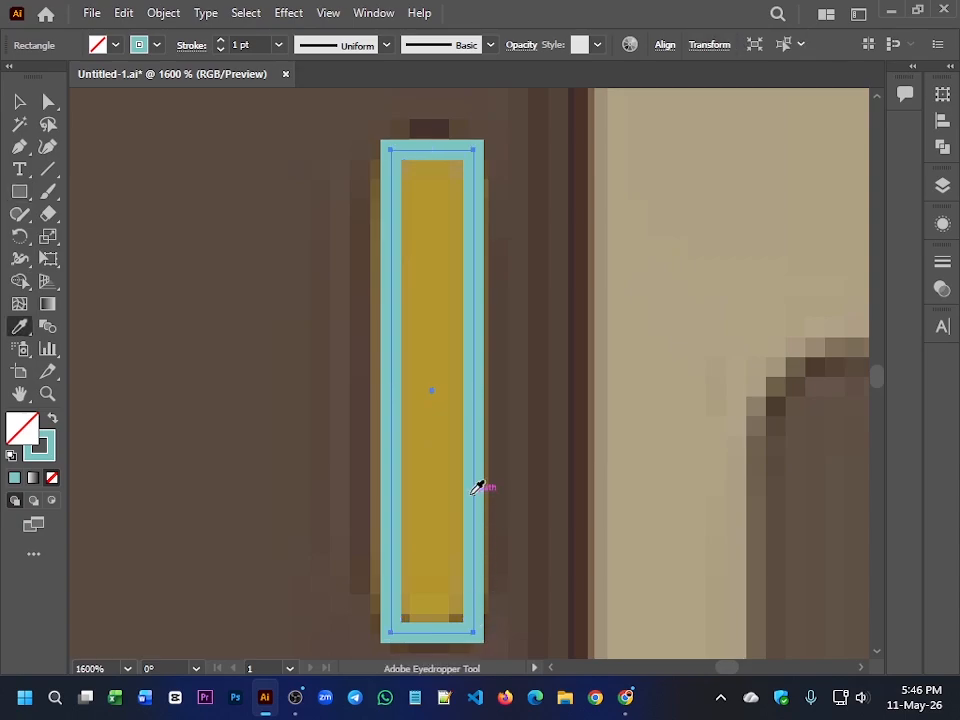
pyautogui.click(454, 492)
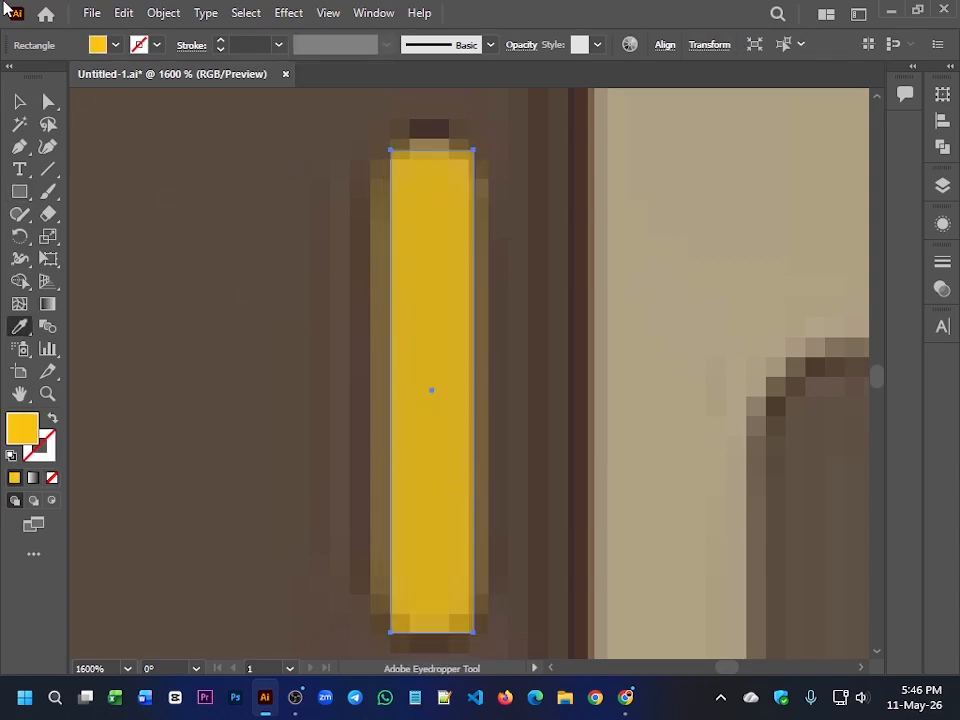
# Step: Fully round the handle rectangle's corners and swap its yellow fill to the stroke, leaving no fill
pyautogui.click(19, 101)
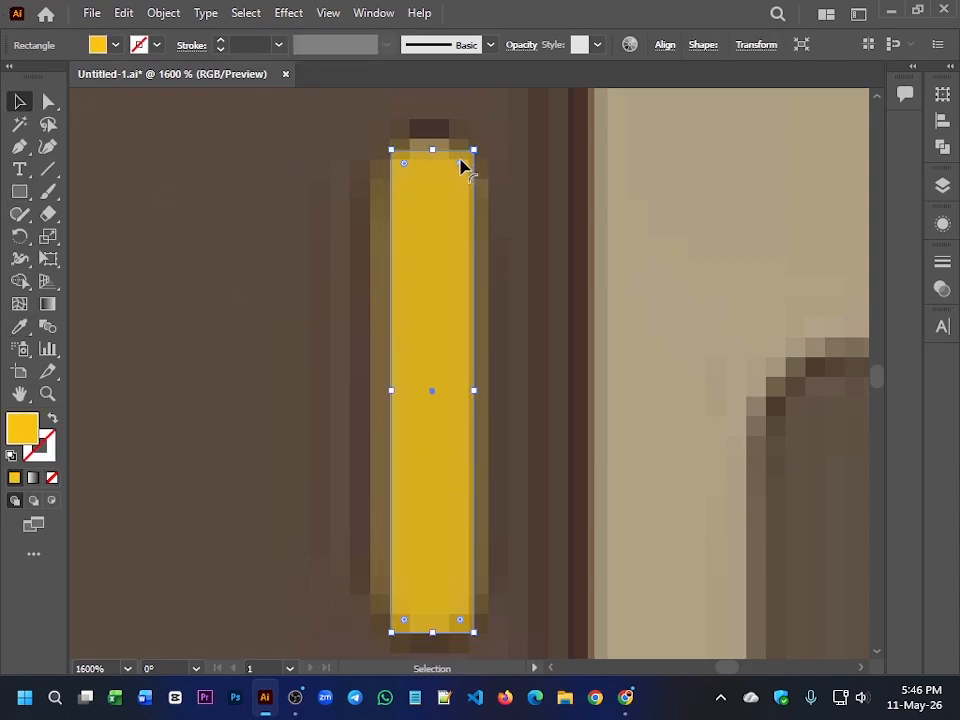
pyautogui.moveTo(460, 164); pyautogui.dragTo(425, 240)
pyautogui.click(305, 232)
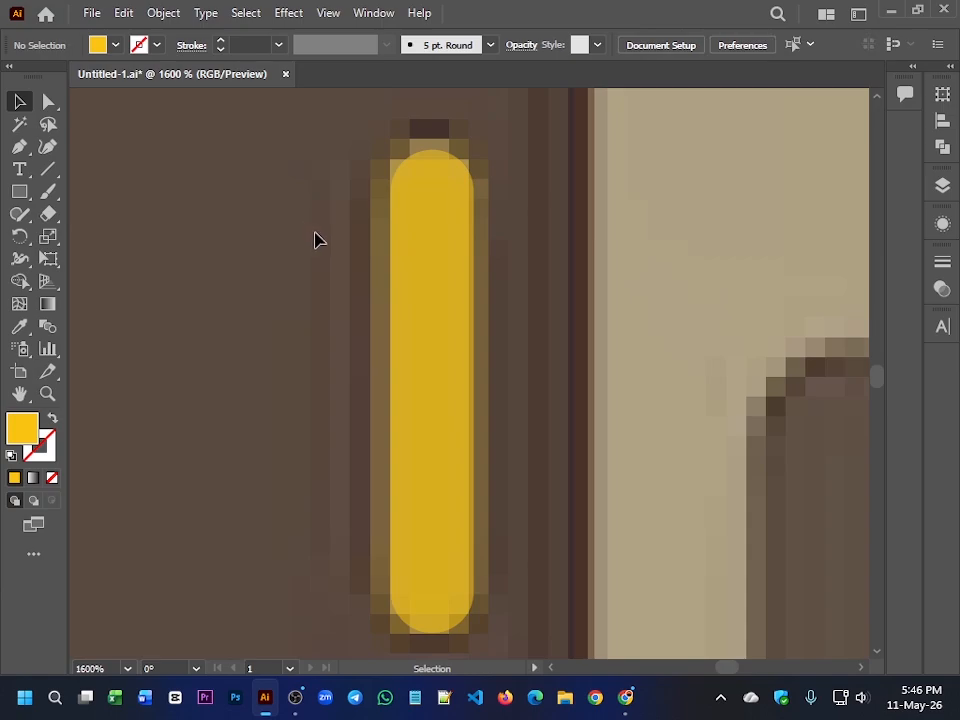
pyautogui.scroll(-4, 316, 238)
pyautogui.click(352, 274)
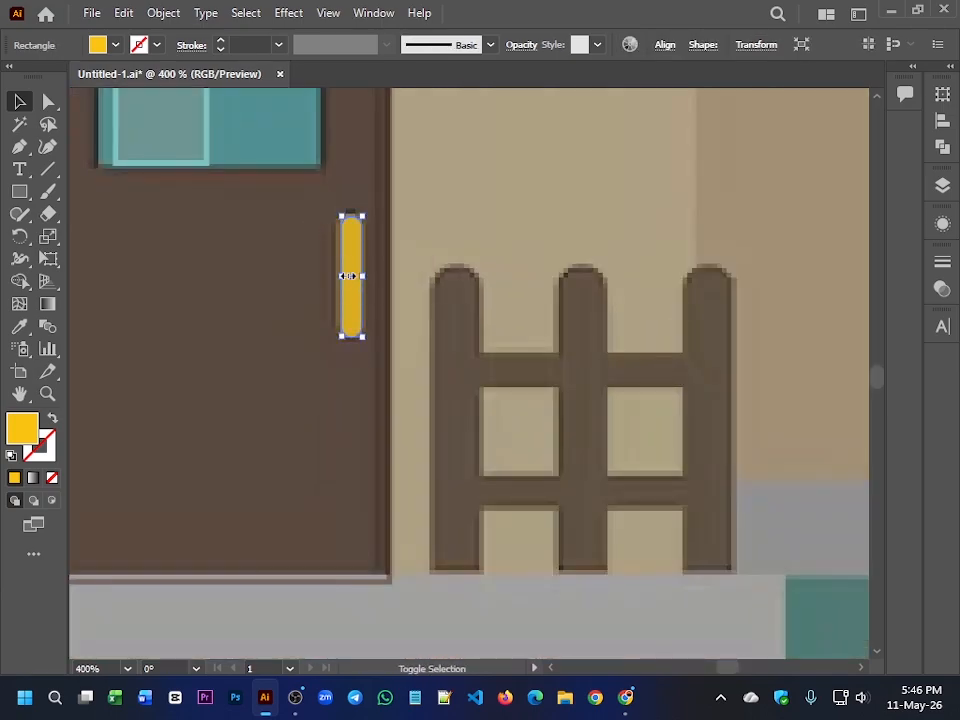
pyautogui.hotkey('shift', 'x')
# Step: Draw an unfilled rectangle over the grey base strip under the left wall with a stroke in the grey sampled from it
pyautogui.scroll(-2, 348, 275)
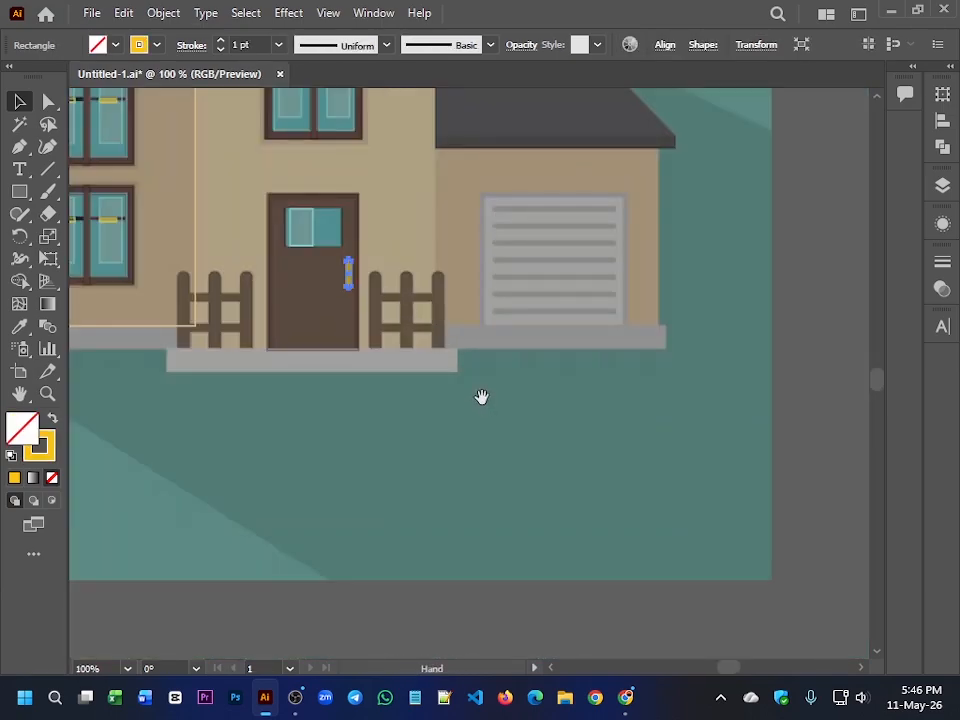
pyautogui.click(19, 191)
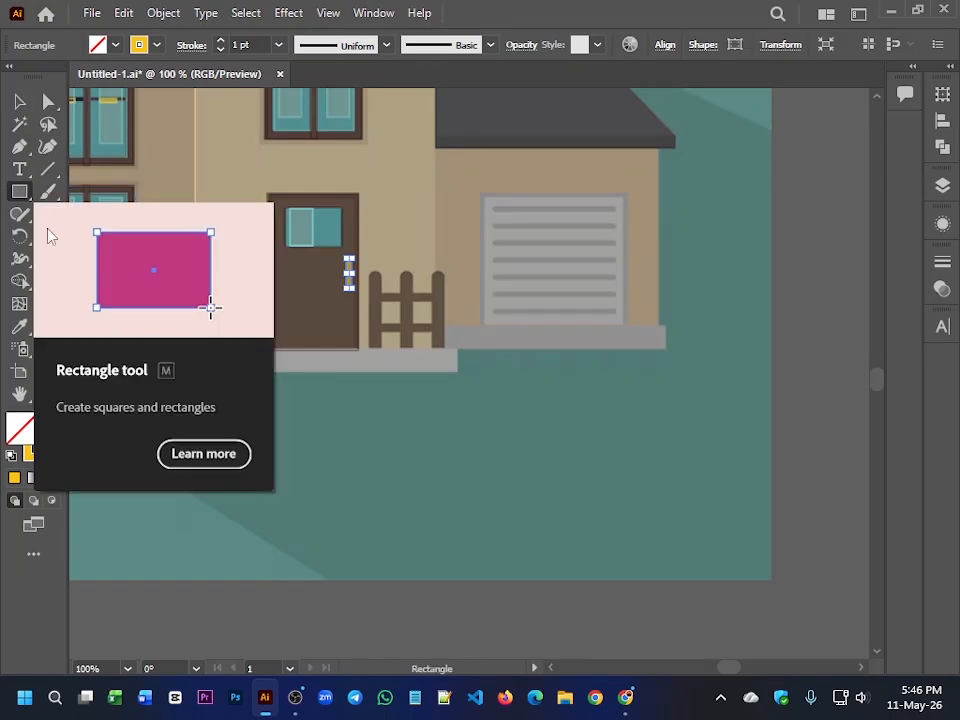
pyautogui.press('space')
pyautogui.moveTo(270, 362); pyautogui.dragTo(426, 352)
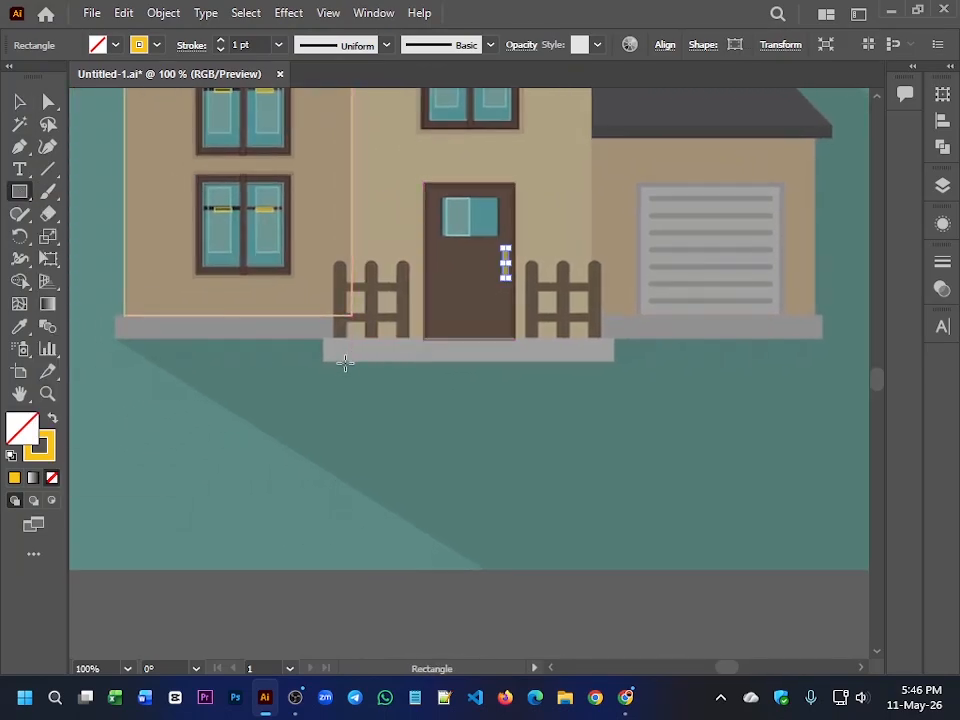
pyautogui.scroll(2, 120, 318)
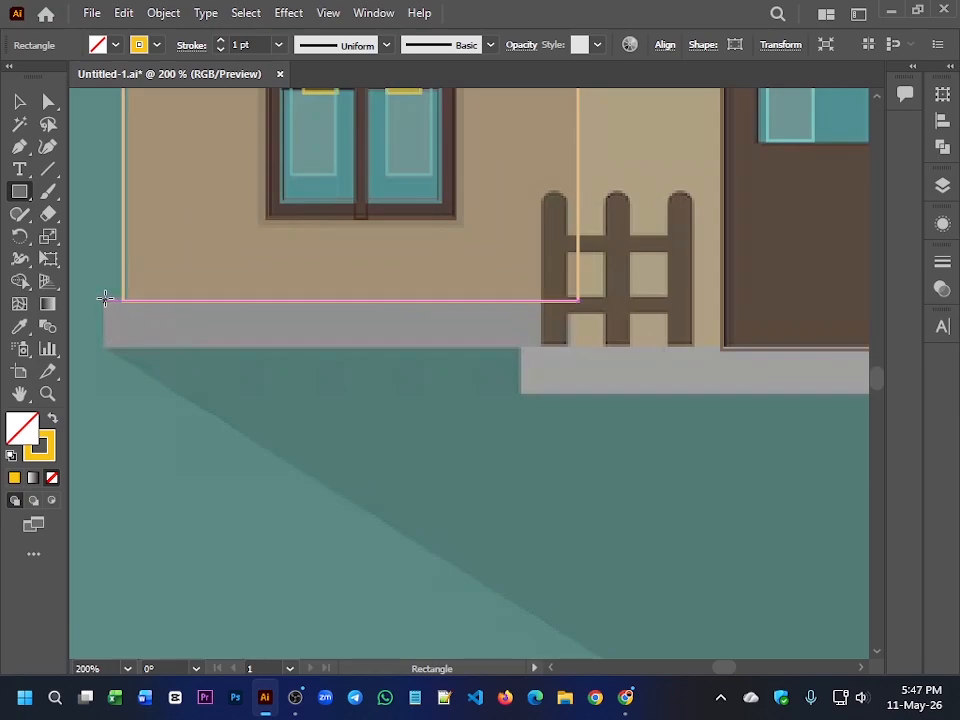
pyautogui.moveTo(104, 301); pyautogui.dragTo(569, 344)
pyautogui.press('i')
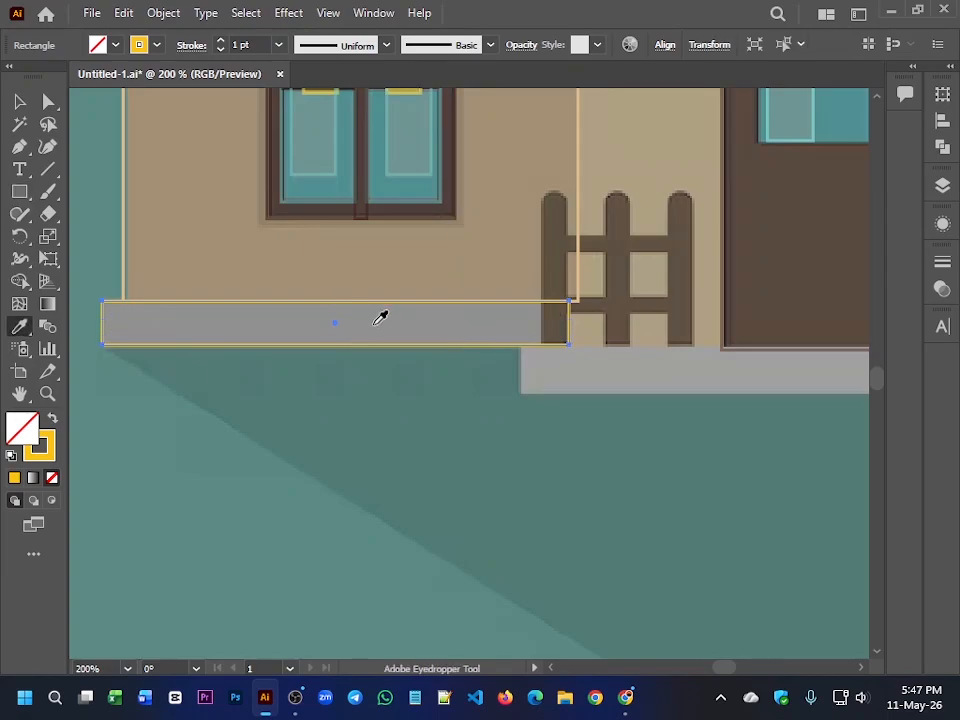
pyautogui.click(381, 316)
pyautogui.hotkey('shift', 'x')
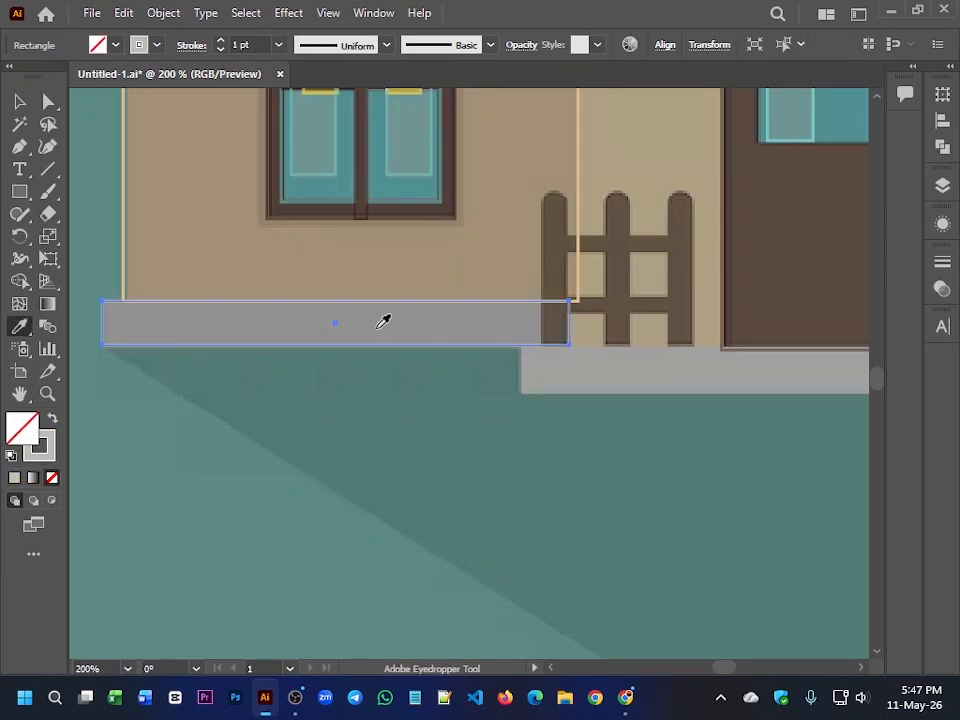
pyautogui.scroll(-3, 383, 322)
pyautogui.press('v')
pyautogui.click(410, 395)
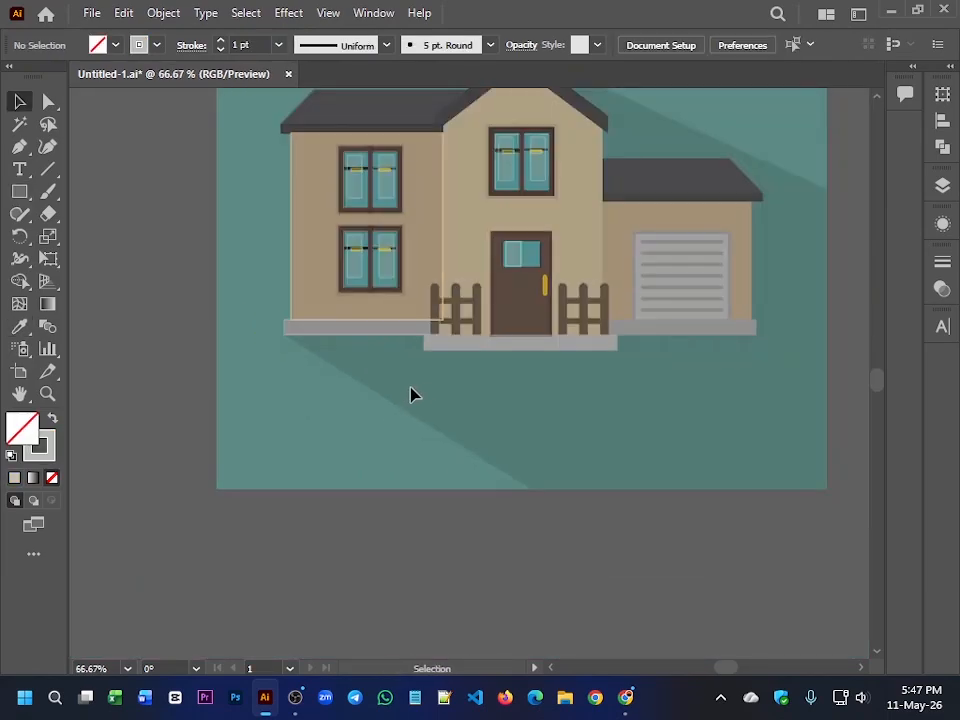
# Step: Draw a rectangle over the leftmost picket of the left fence, filled with its sampled brown, and round its top corners
pyautogui.scroll(4, 457, 387)
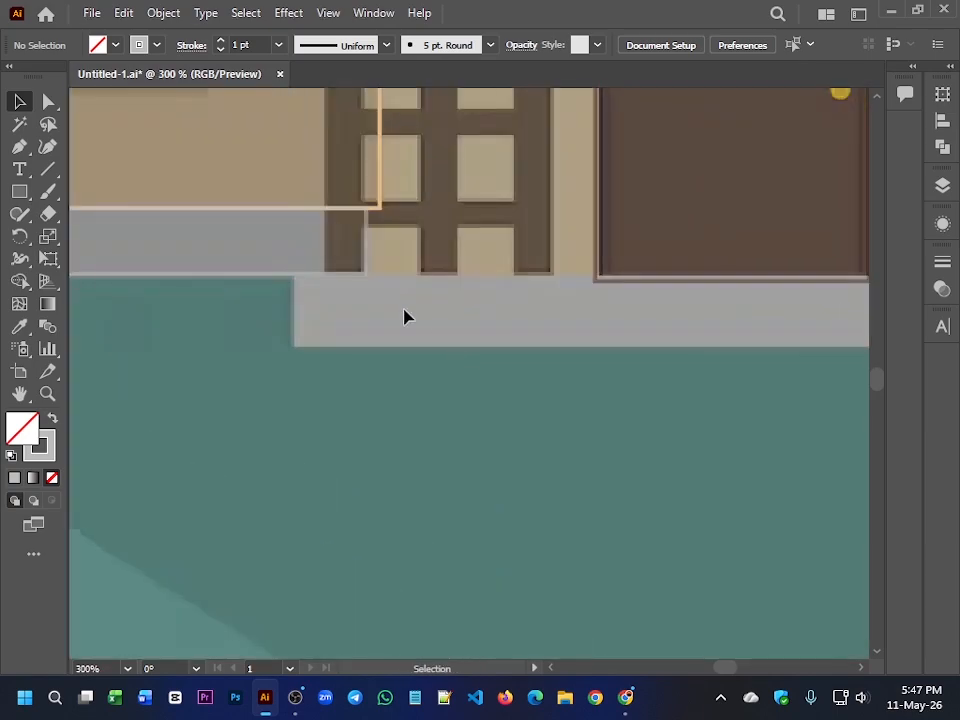
pyautogui.moveTo(403, 317); pyautogui.dragTo(388, 506)
pyautogui.click(18, 189)
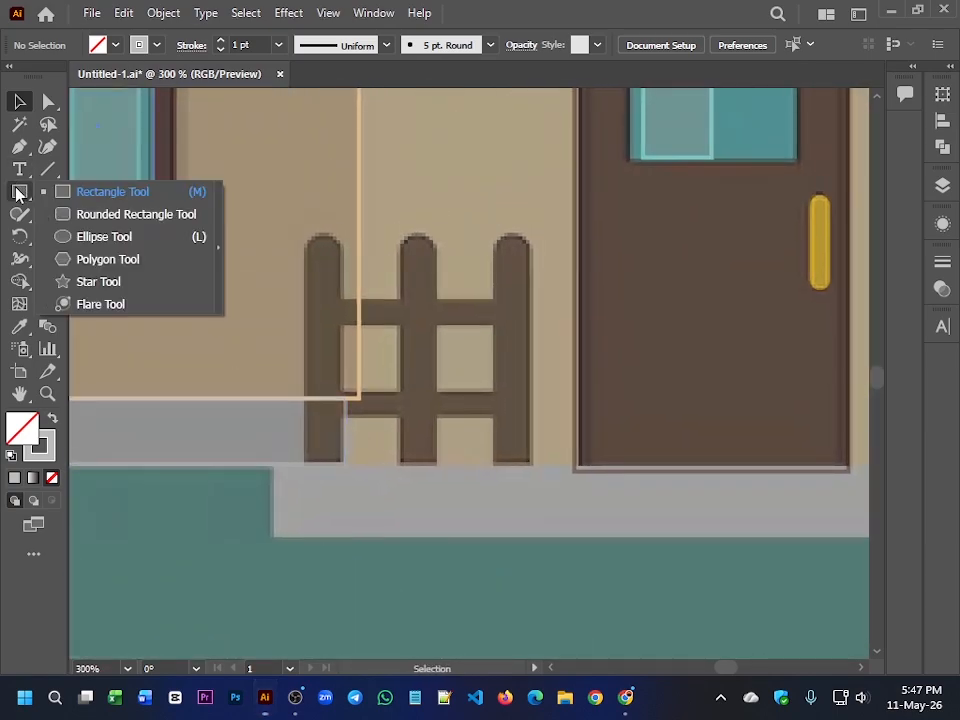
pyautogui.click(100, 192)
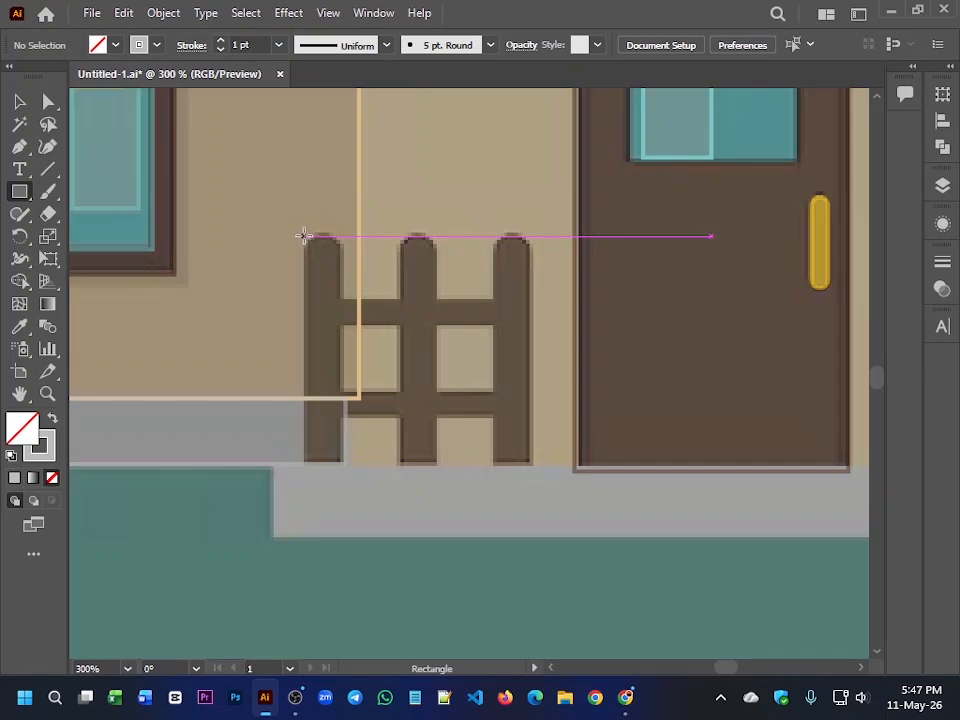
pyautogui.moveTo(304, 236); pyautogui.dragTo(341, 462)
pyautogui.press('i')
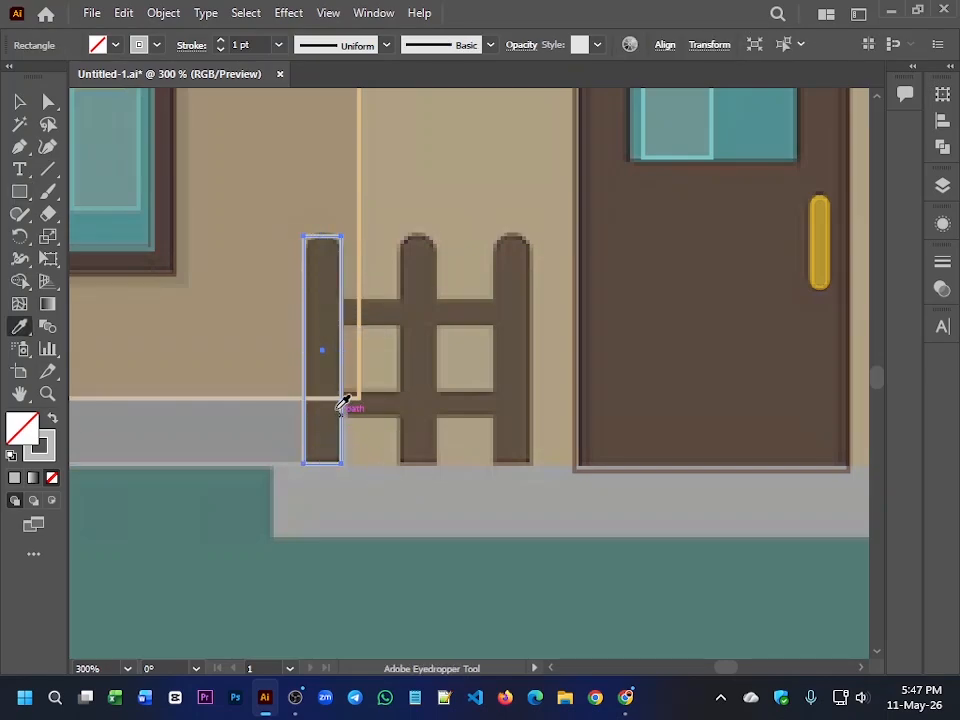
pyautogui.click(330, 387)
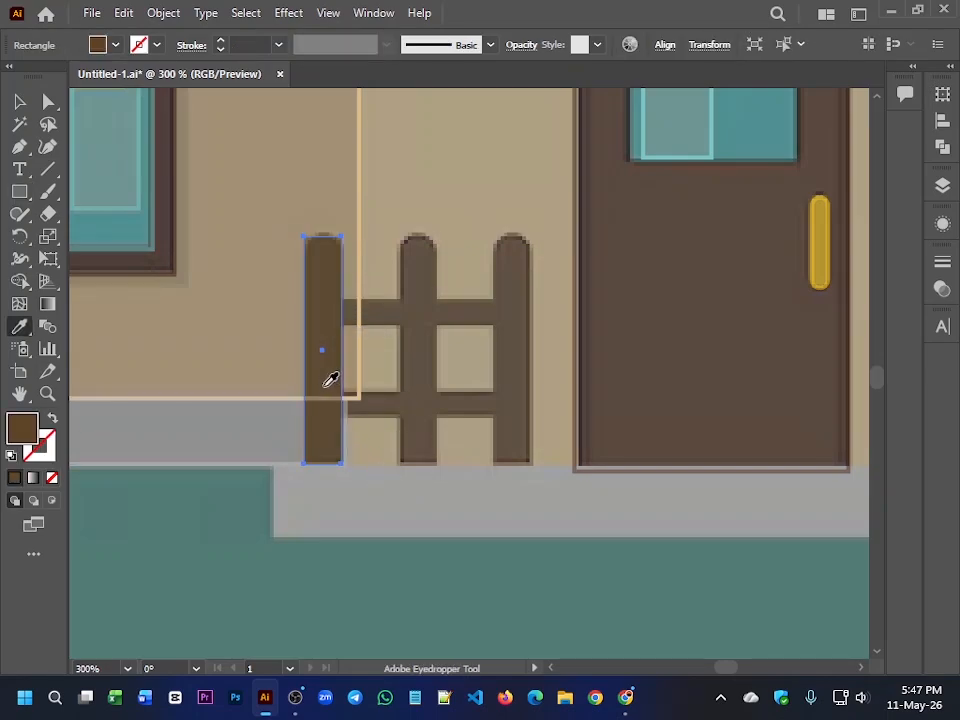
pyautogui.click(19, 101)
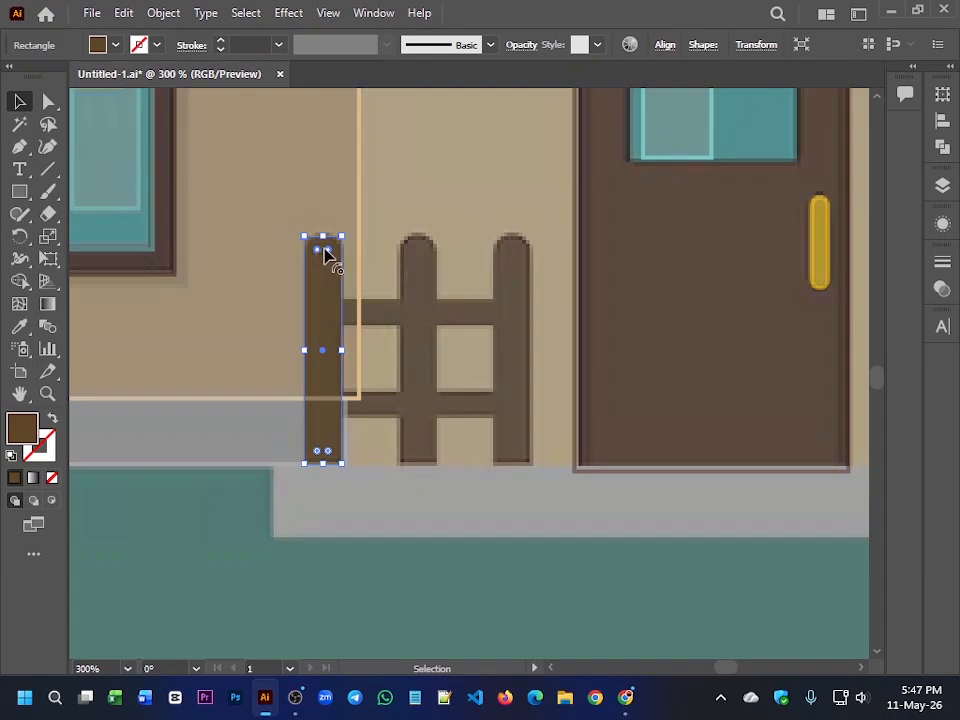
pyautogui.moveTo(327, 255); pyautogui.dragTo(326, 270)
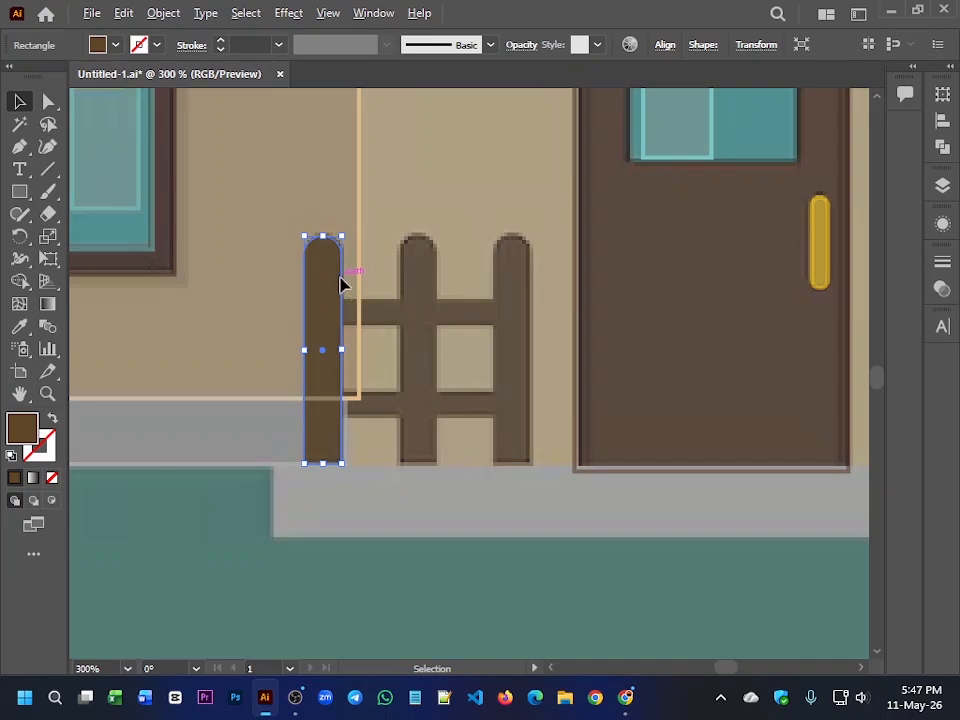
# Step: Duplicate the rounded picket onto the middle and right pickets of the left fence at equal spacing
pyautogui.moveTo(343, 283); pyautogui.dragTo(437, 283)
pyautogui.hotkey('ctrl', 'd')
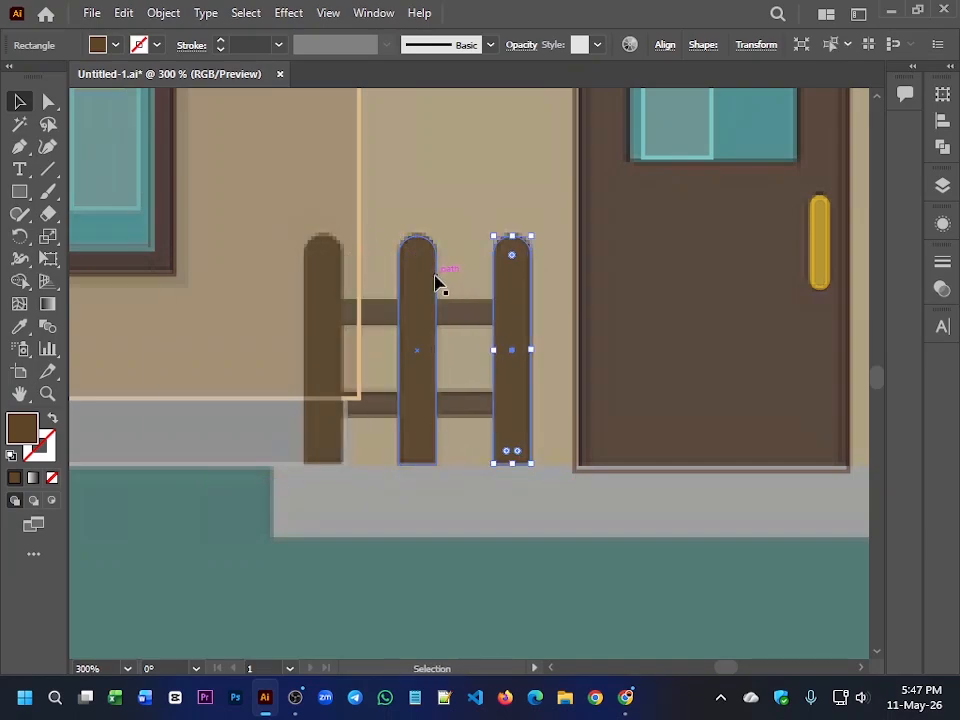
pyautogui.click(300, 213)
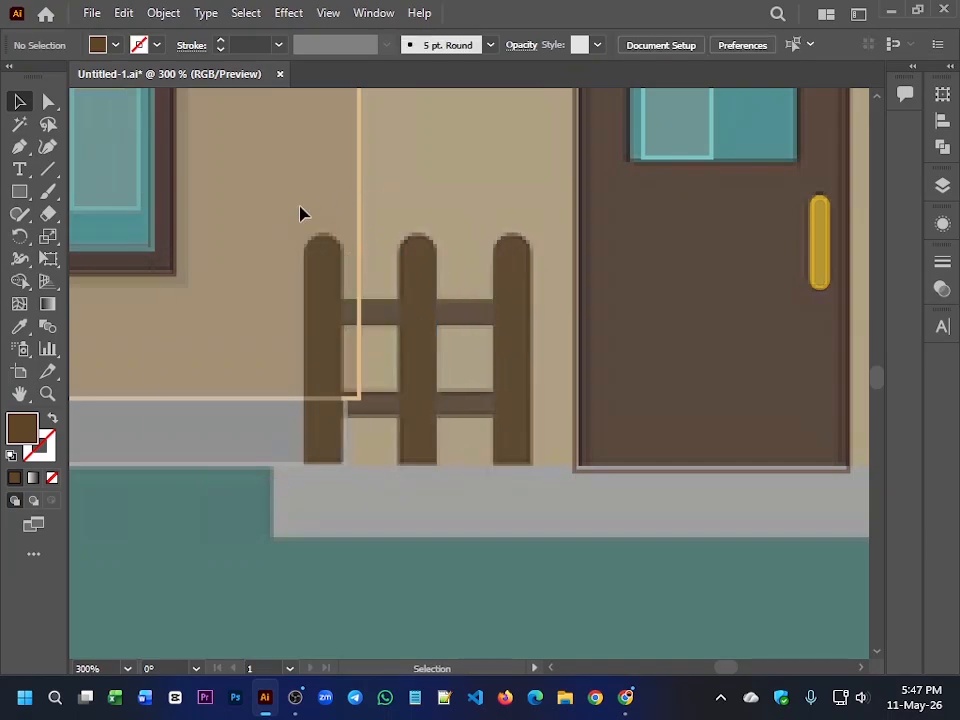
# Step: Draw a brown rectangle across the left fence's upper rail and copy it down onto the lower rail
pyautogui.click(22, 193)
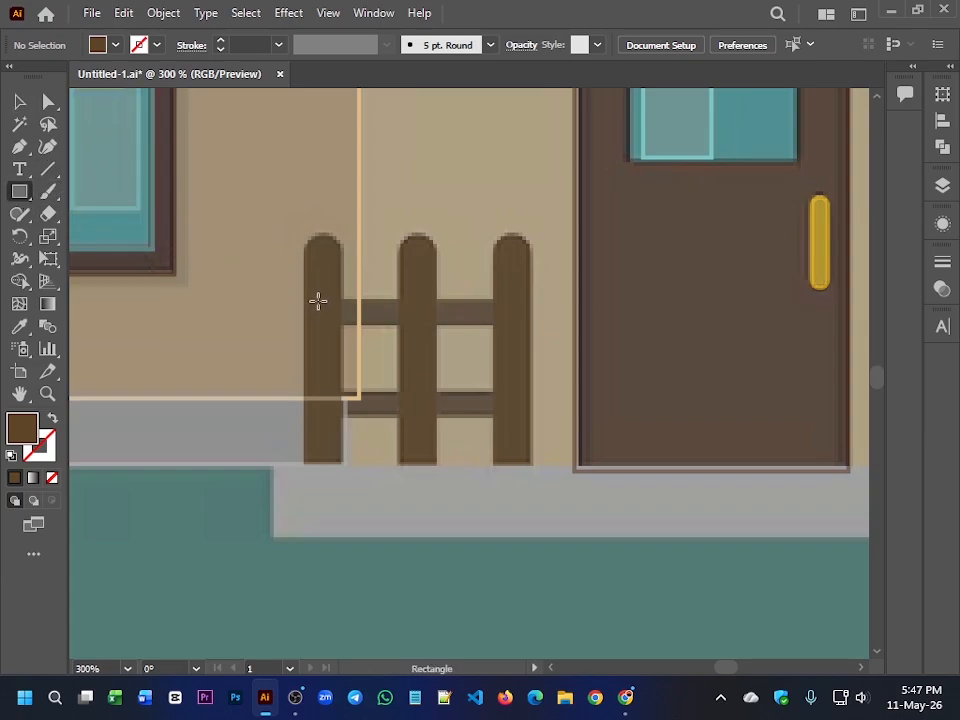
pyautogui.moveTo(305, 298); pyautogui.dragTo(531, 325)
pyautogui.press('v')
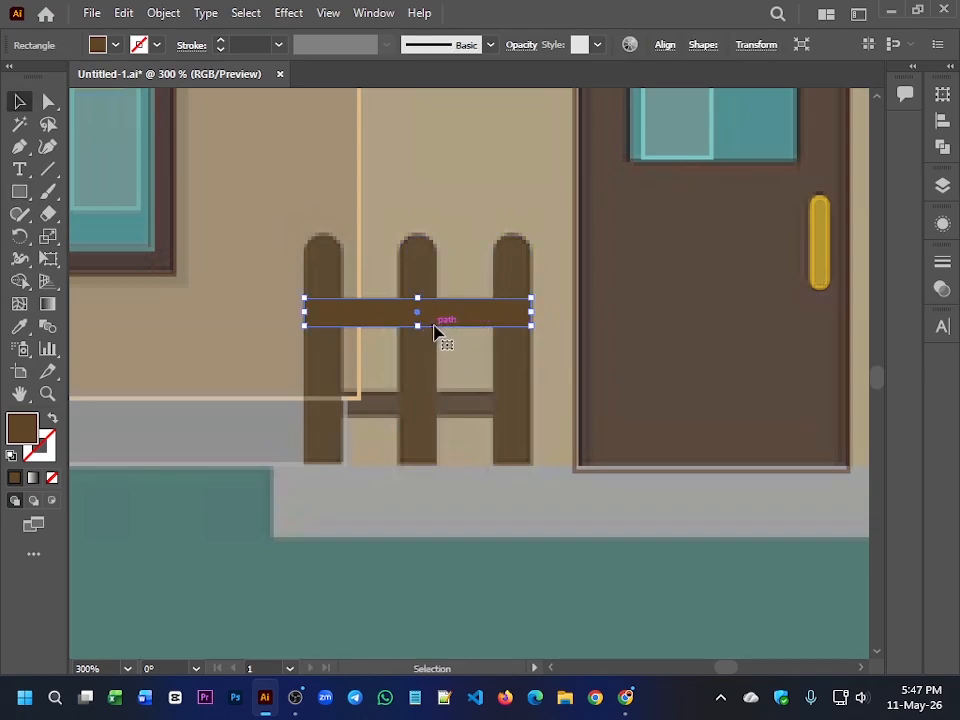
pyautogui.moveTo(450, 321); pyautogui.dragTo(448, 409)
pyautogui.click(252, 319)
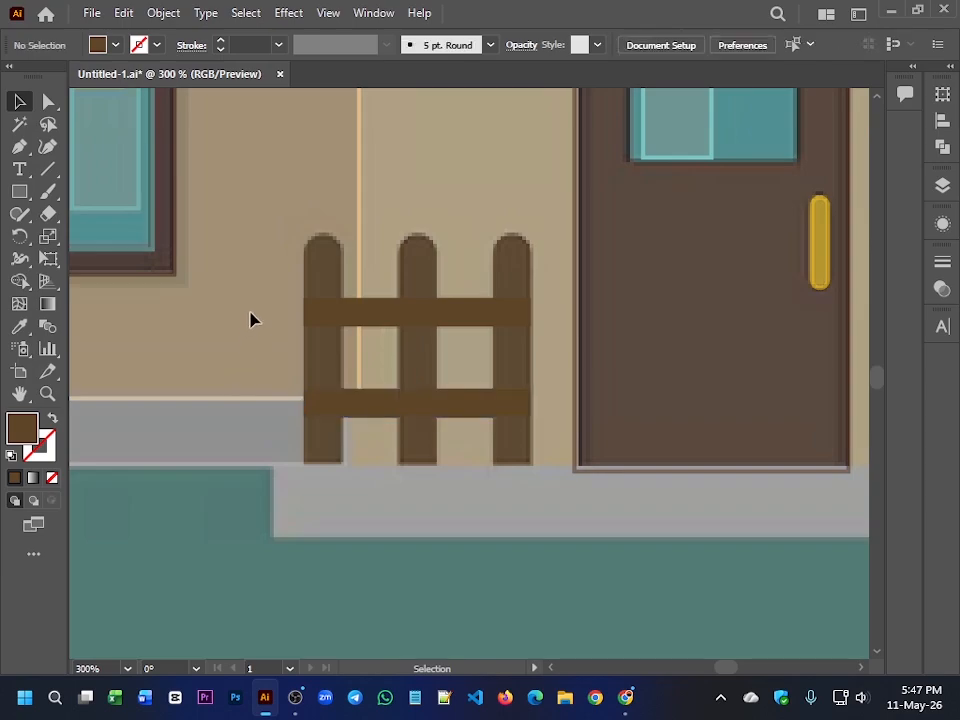
pyautogui.hotkey('ctrl', 'a')
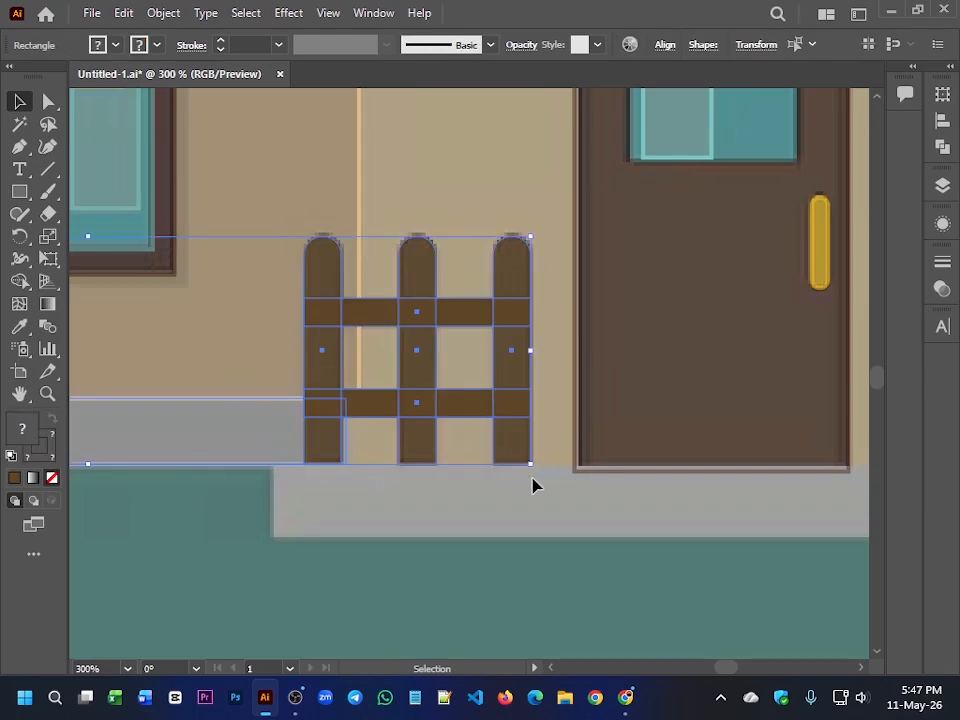
pyautogui.click(487, 500)
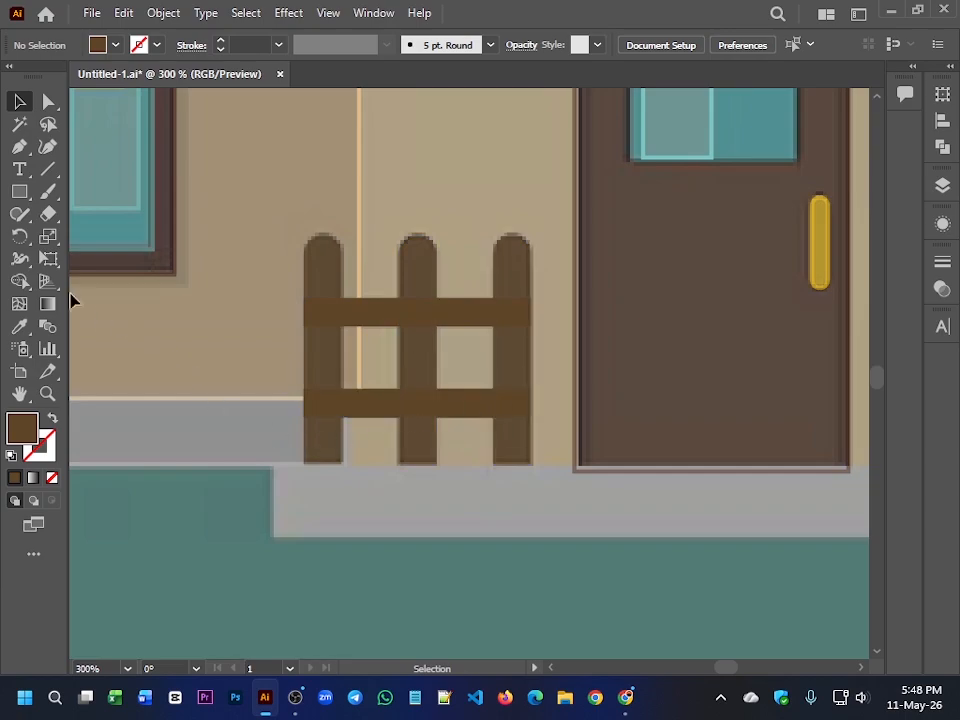
# Step: Draw a rectangle over the light grey doorstep slab beneath the door and fences
pyautogui.click(30, 196)
pyautogui.scroll(-4, 261, 418)
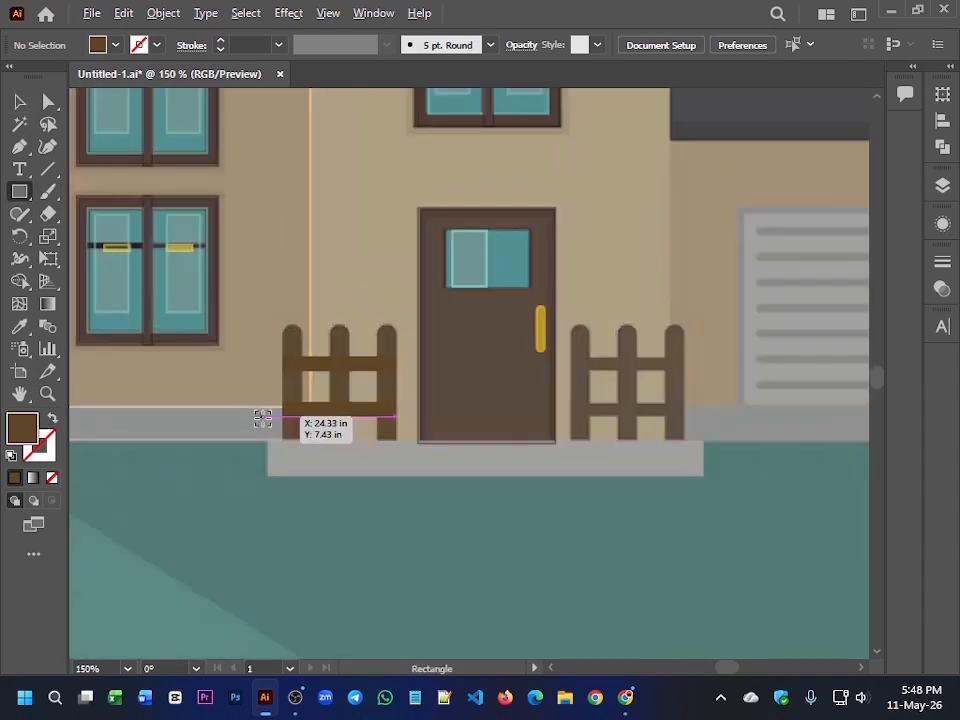
pyautogui.scroll(3, 284, 444)
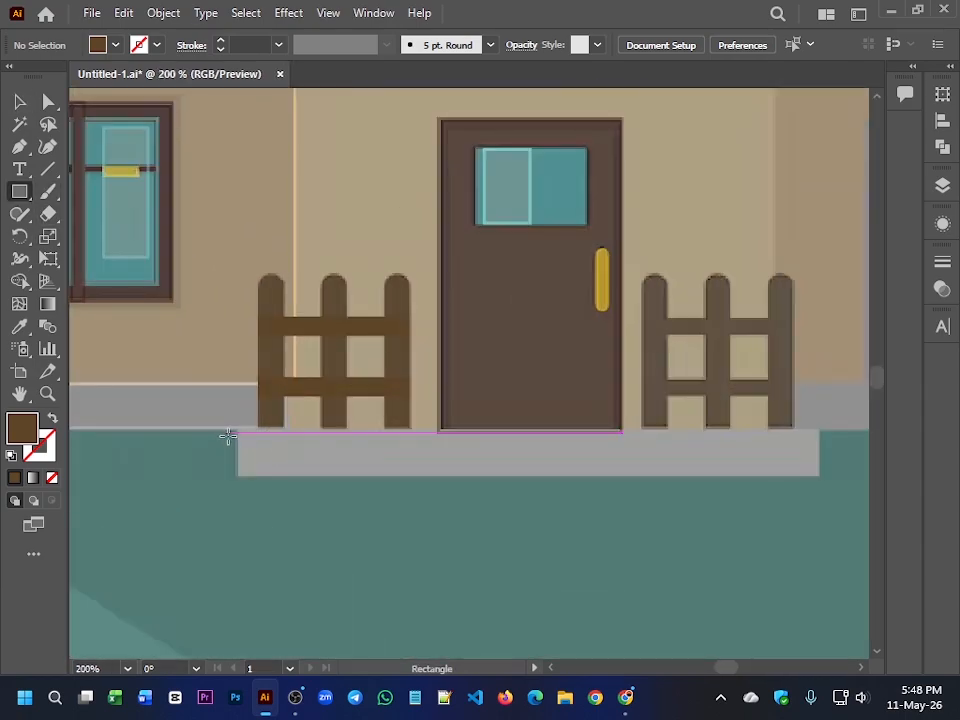
pyautogui.scroll(-4, 236, 432)
pyautogui.scroll(3, 236, 450)
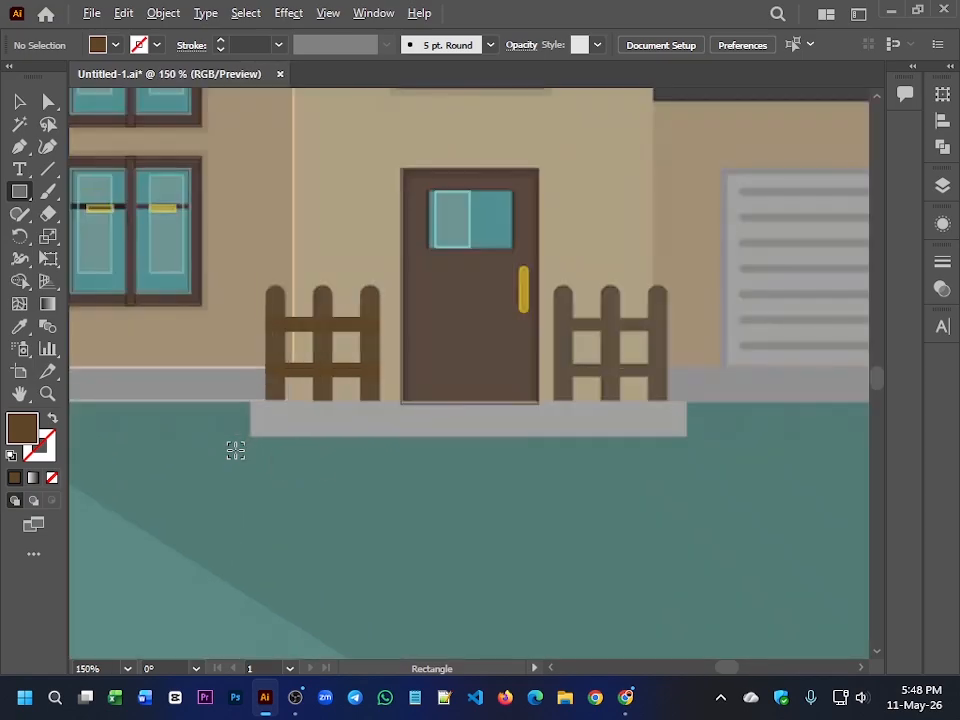
pyautogui.moveTo(282, 405); pyautogui.dragTo(269, 386)
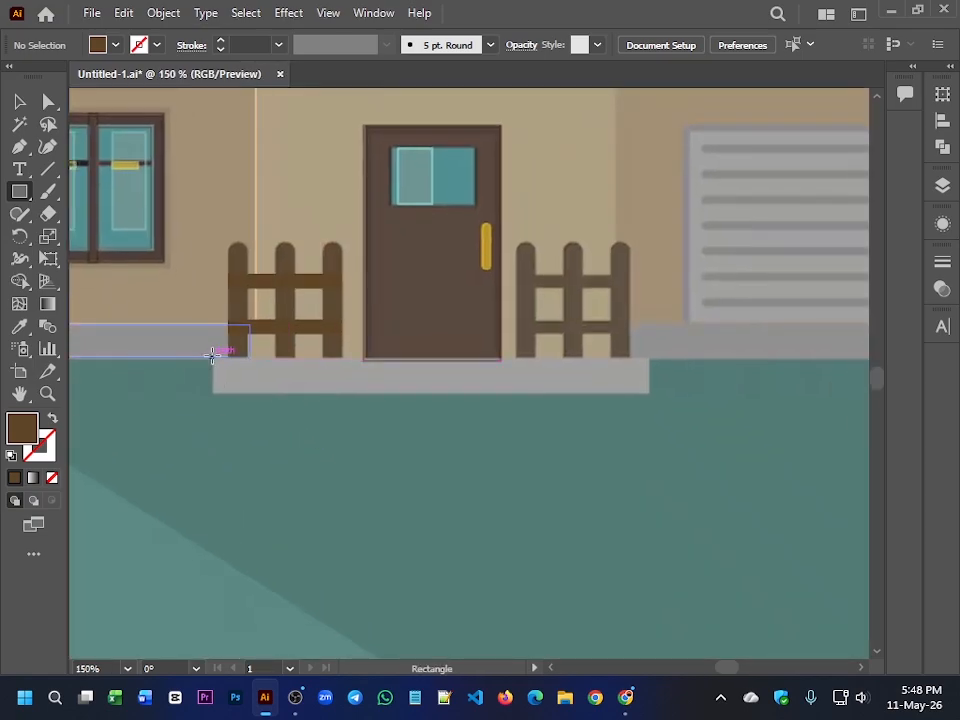
pyautogui.moveTo(213, 355)
pyautogui.mouseDown()
pyautogui.moveTo(390, 399)
pyautogui.moveTo(649, 394)
pyautogui.mouseUp()
# Step: Give the doorstep rectangle no fill and a stroke in the light grey sampled from the slab
pyautogui.hotkey('shift', 'x')
pyautogui.press('i')
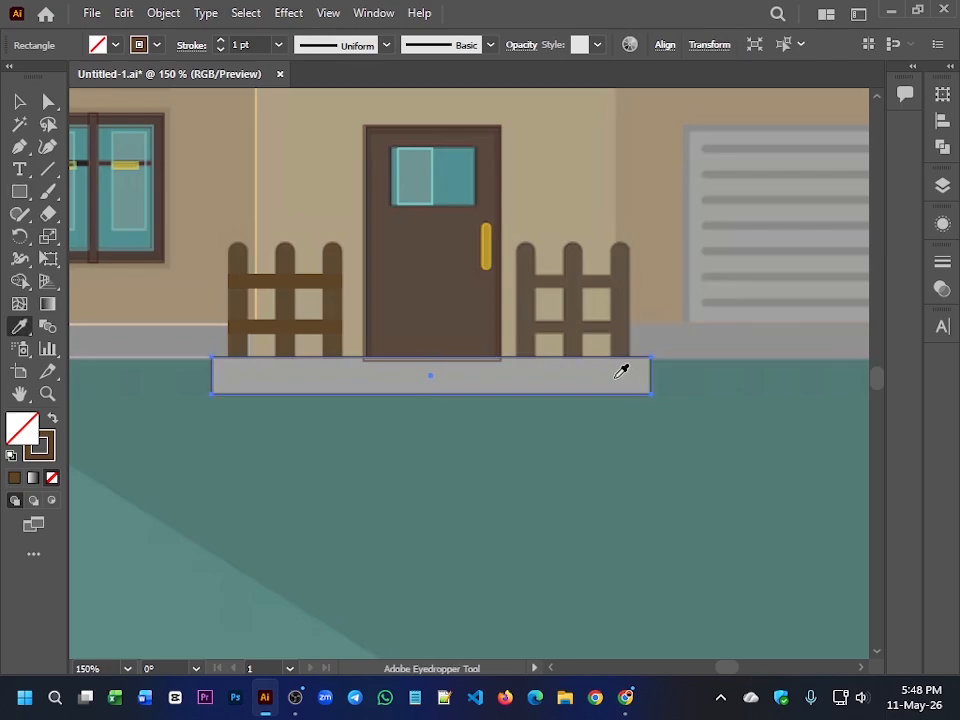
pyautogui.click(612, 382)
pyautogui.hotkey('shift', 'x')
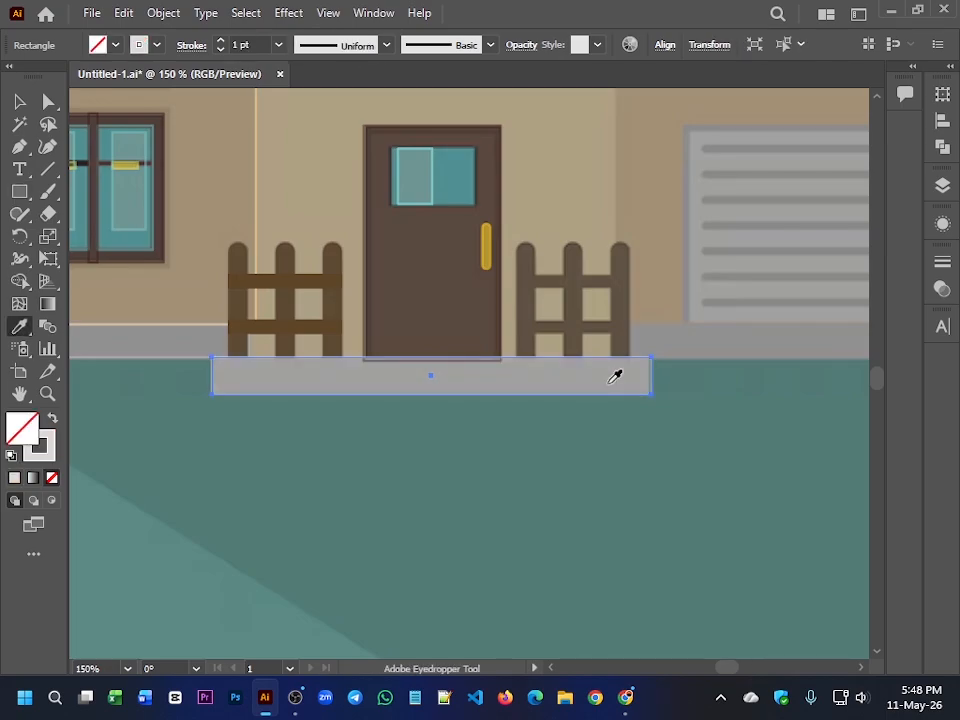
pyautogui.press('v')
pyautogui.click(452, 403)
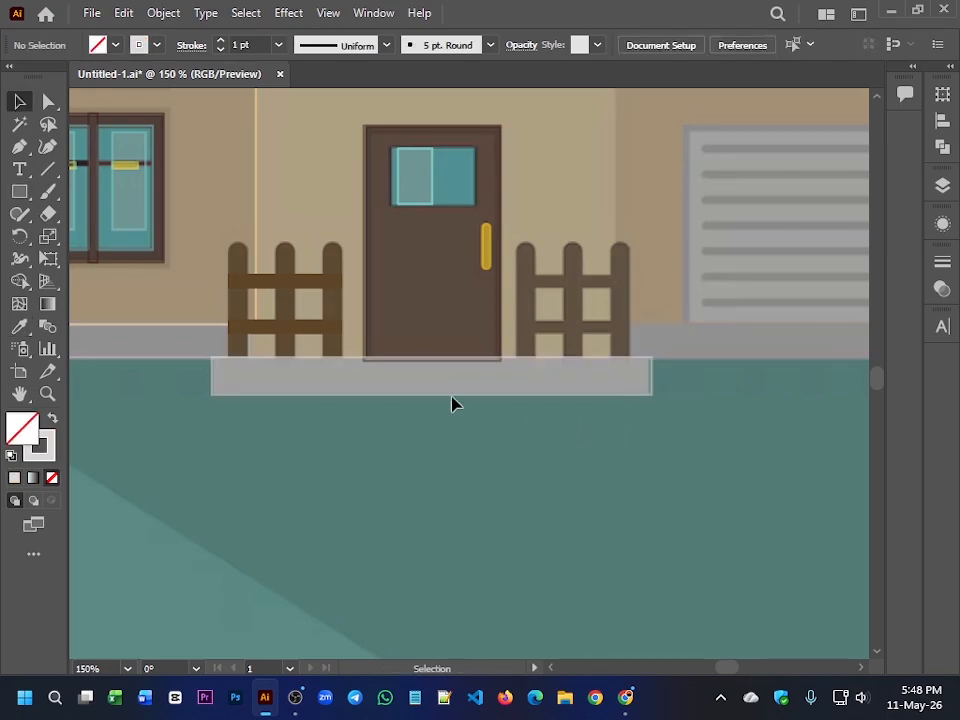
# Step: Select all pickets and rails of the left fence and duplicate them onto the right fence of the reference
pyautogui.click(238, 266)
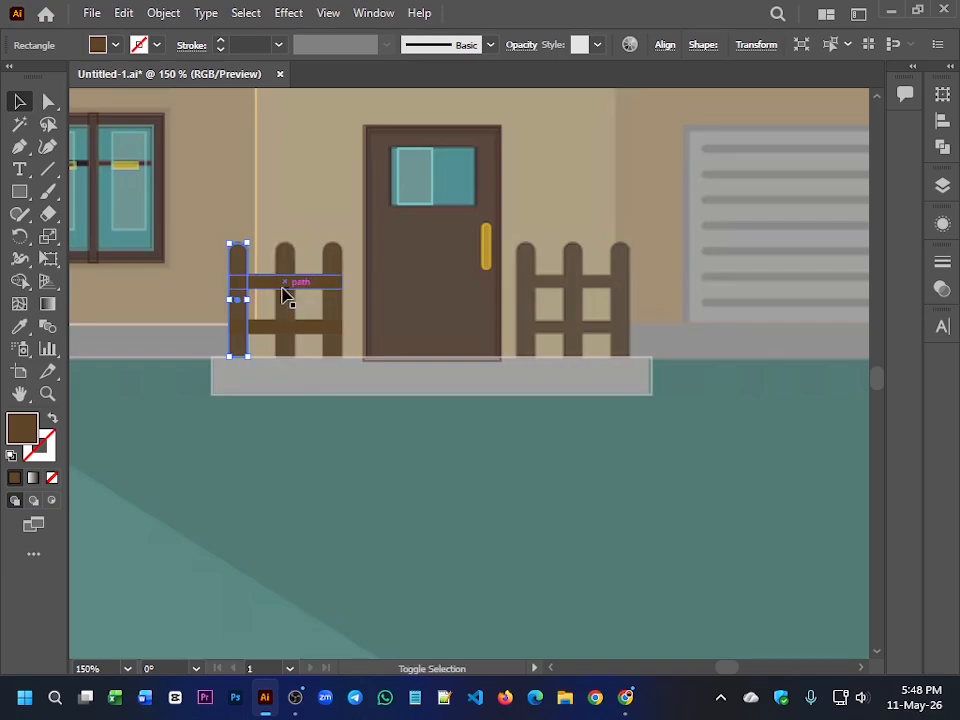
pyautogui.keyDown('shift'); pyautogui.click(268, 290); pyautogui.keyUp('shift')
pyautogui.keyDown('shift'); pyautogui.click(266, 282); pyautogui.keyUp('shift')
pyautogui.keyDown('shift'); pyautogui.click(264, 326); pyautogui.keyUp('shift')
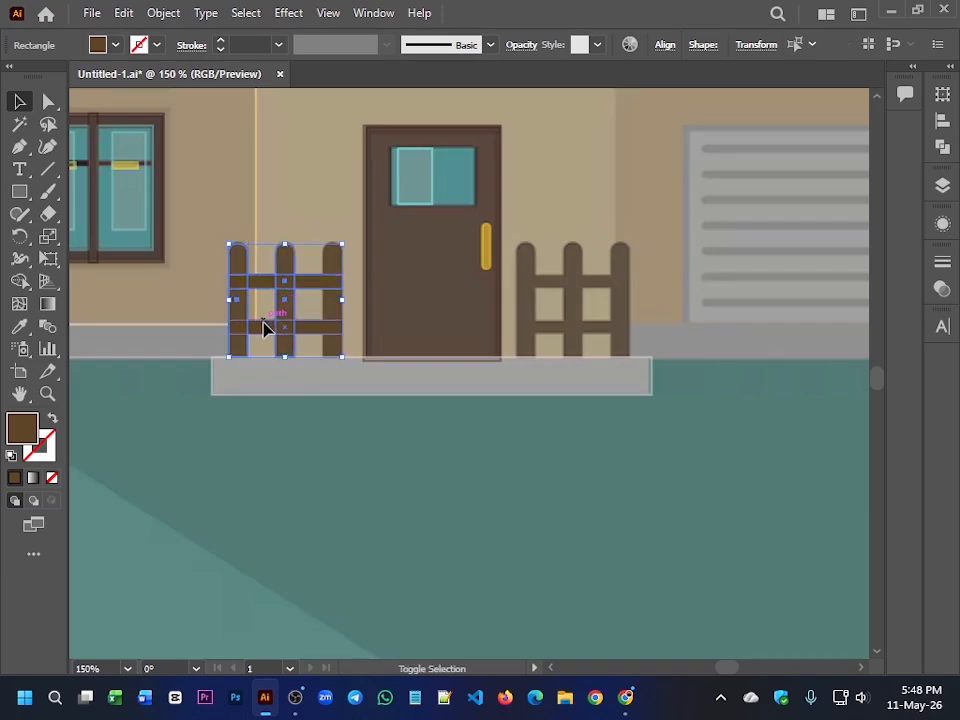
pyautogui.keyDown('shift'); pyautogui.click(332, 272); pyautogui.keyUp('shift')
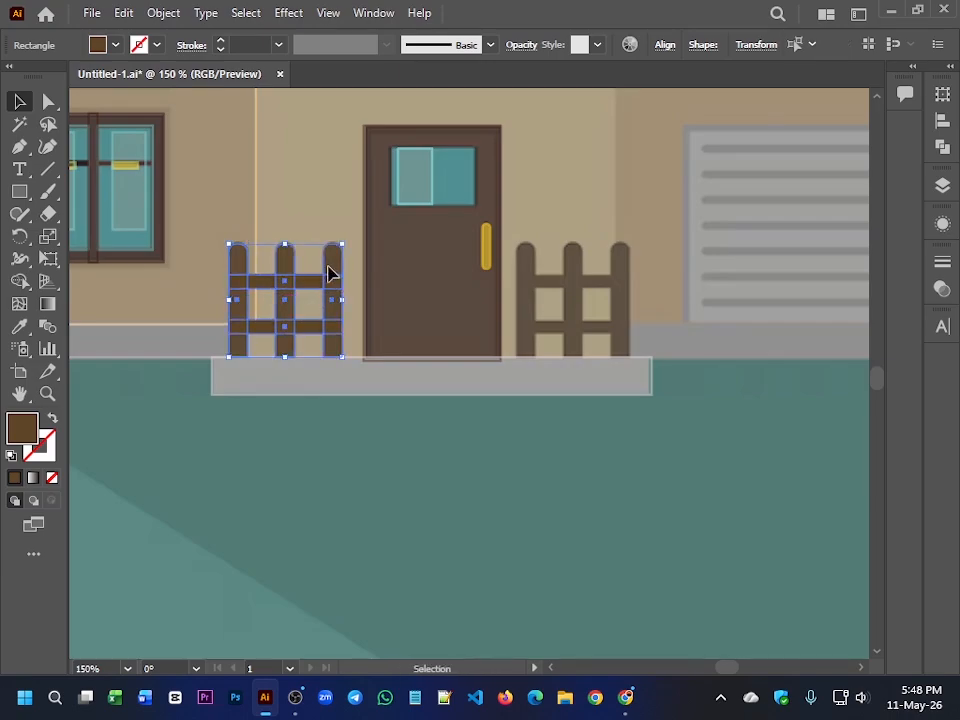
pyautogui.moveTo(332, 272); pyautogui.dragTo(619, 283)
pyautogui.click(623, 447)
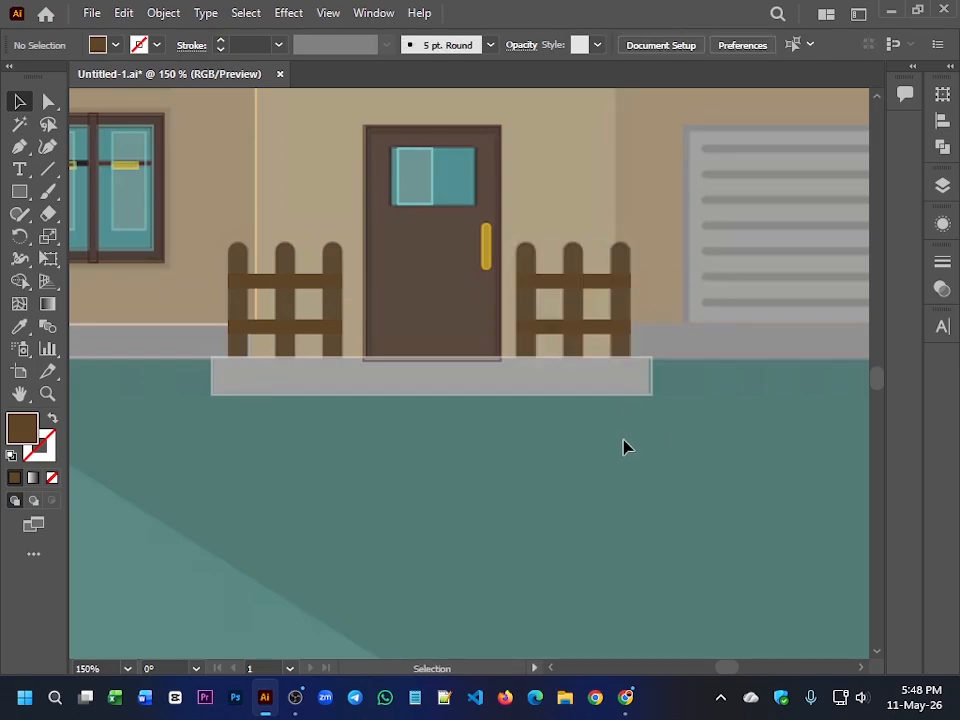
# Step: Trace an open three-point path with the Pen tool along the middle of the gable roof band, from left eave over the peak to right eave
pyautogui.hscroll(1, 626, 446)
pyautogui.scroll(-1, 559, 371)
pyautogui.hscroll(3, 570, 395)
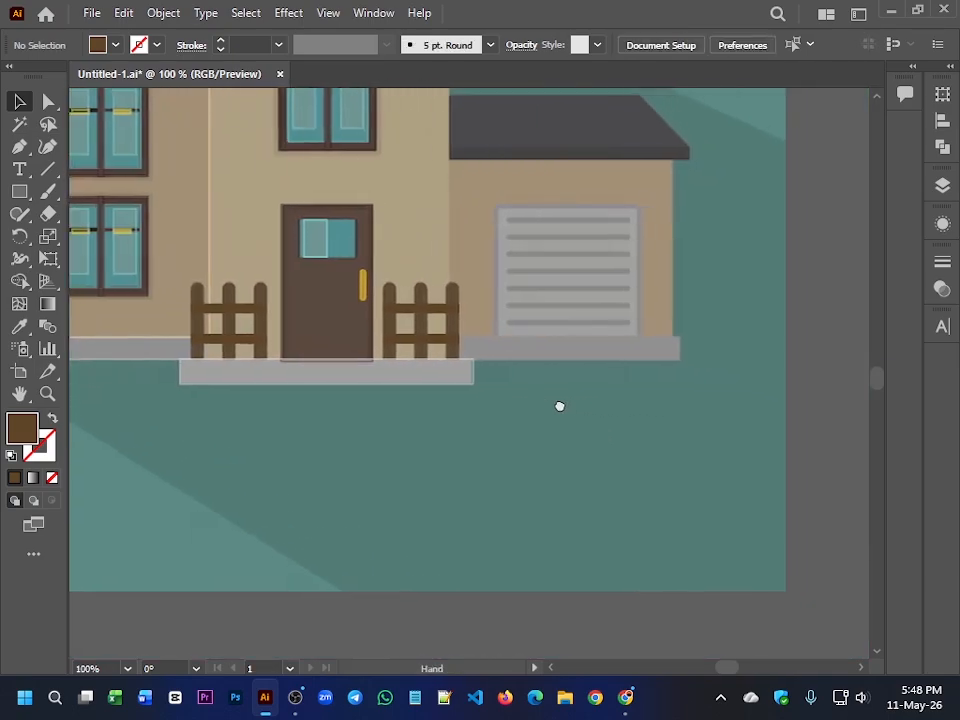
pyautogui.scroll(-2, 435, 336)
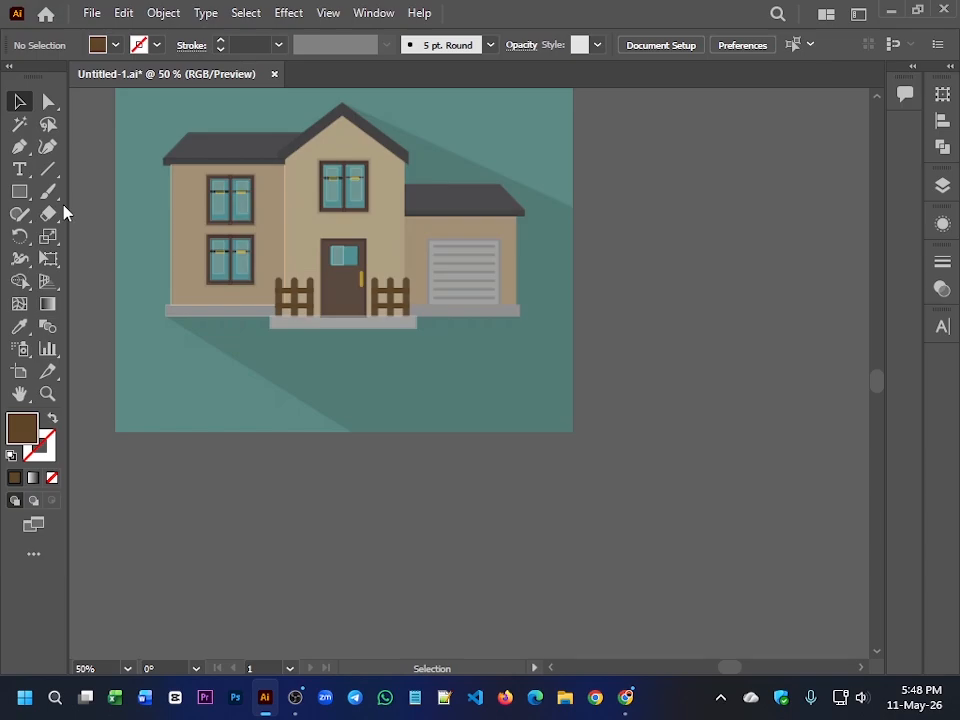
pyautogui.click(48, 169)
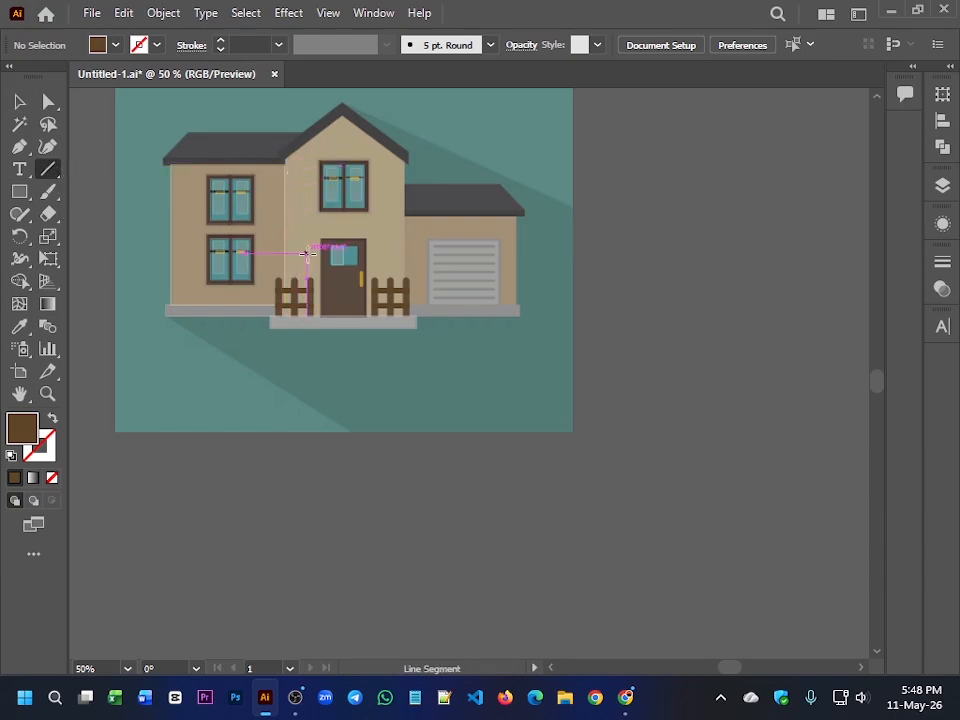
pyautogui.moveTo(328, 180); pyautogui.dragTo(438, 293)
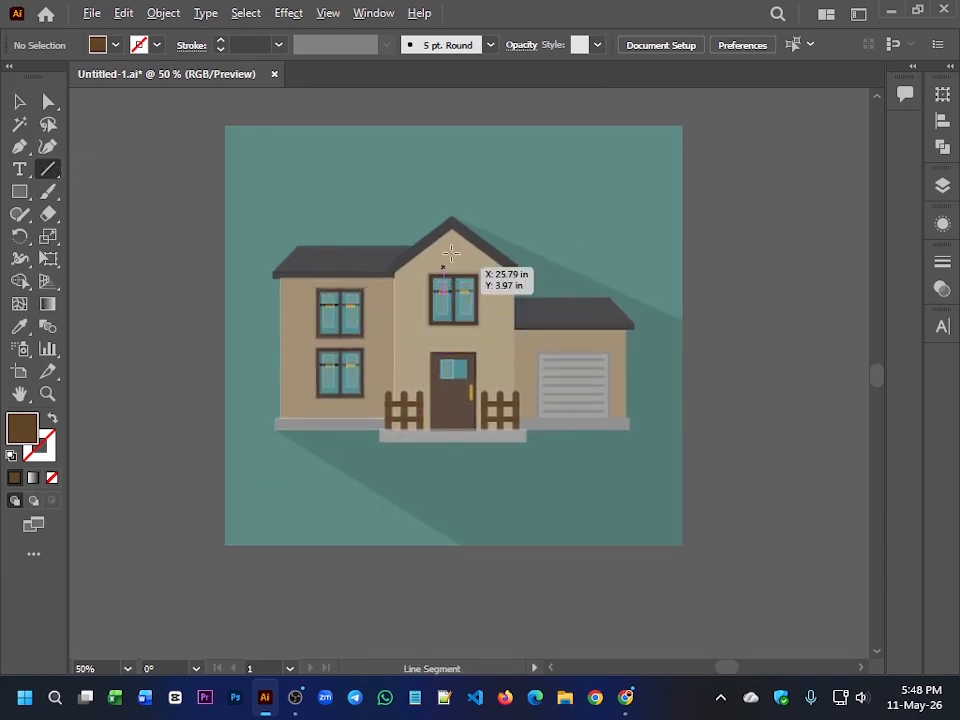
pyautogui.scroll(3, 456, 245)
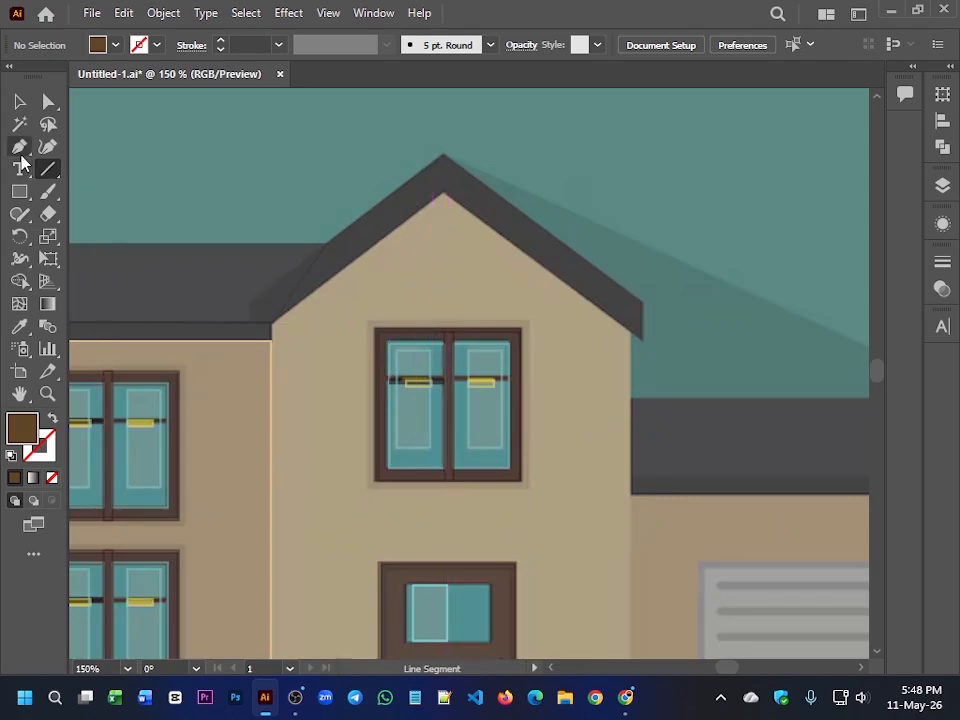
pyautogui.click(20, 150)
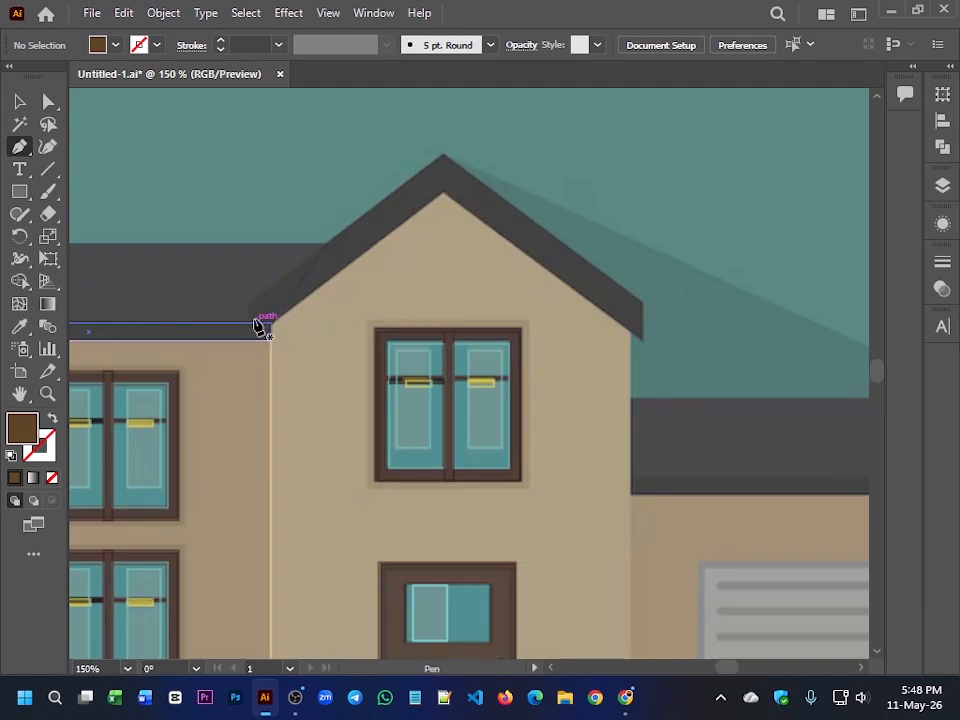
pyautogui.moveTo(254, 321); pyautogui.dragTo(375, 269)
pyautogui.hotkey('ctrl', 'z')
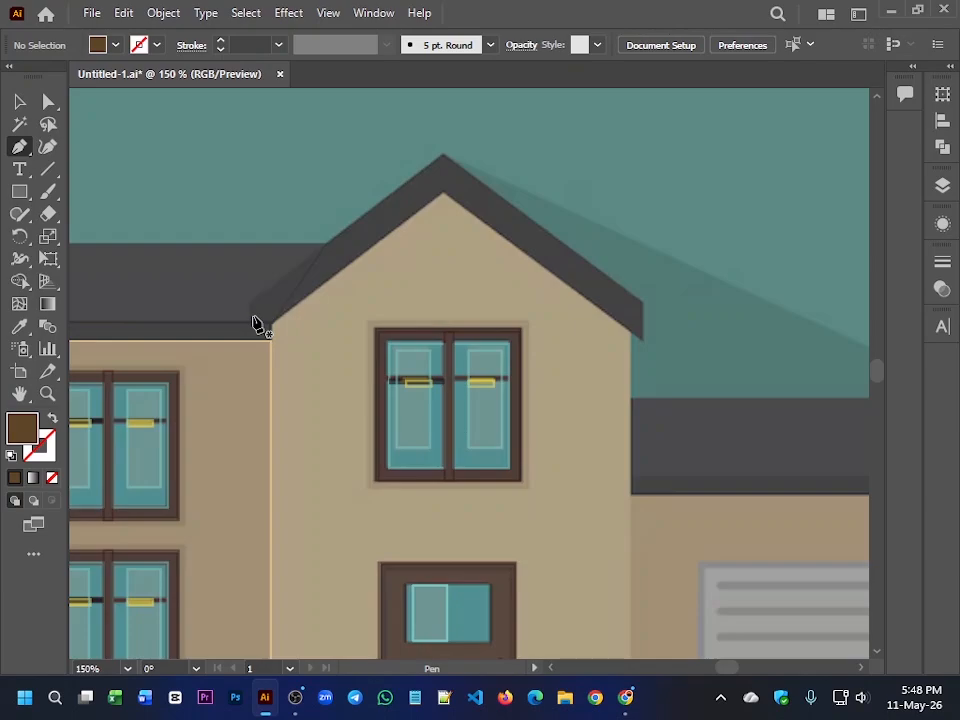
pyautogui.click(253, 316)
pyautogui.click(444, 175)
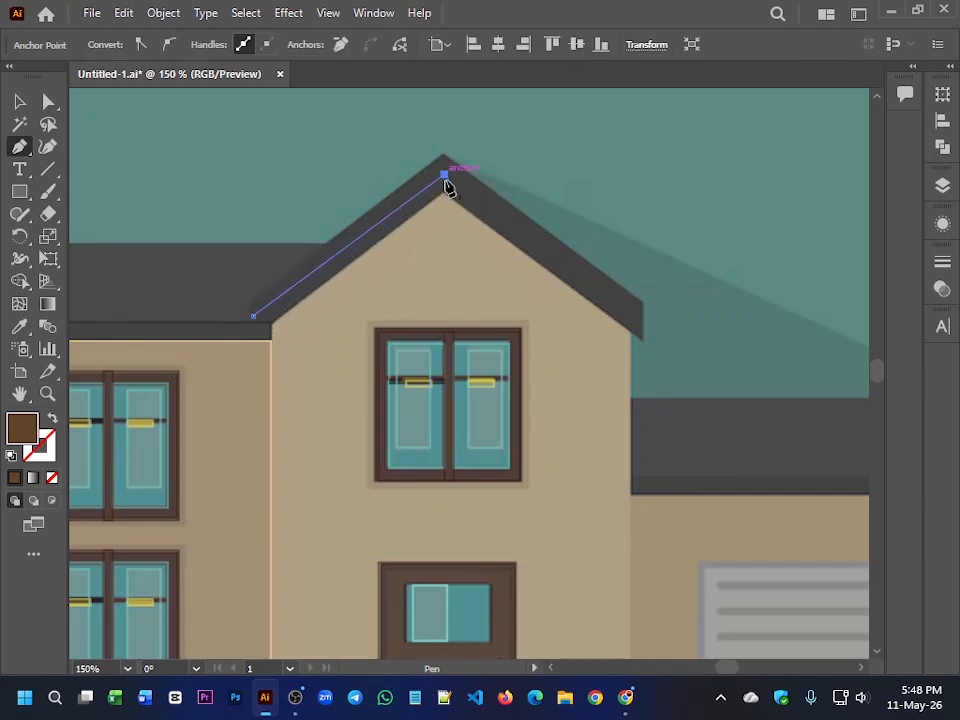
pyautogui.click(640, 322)
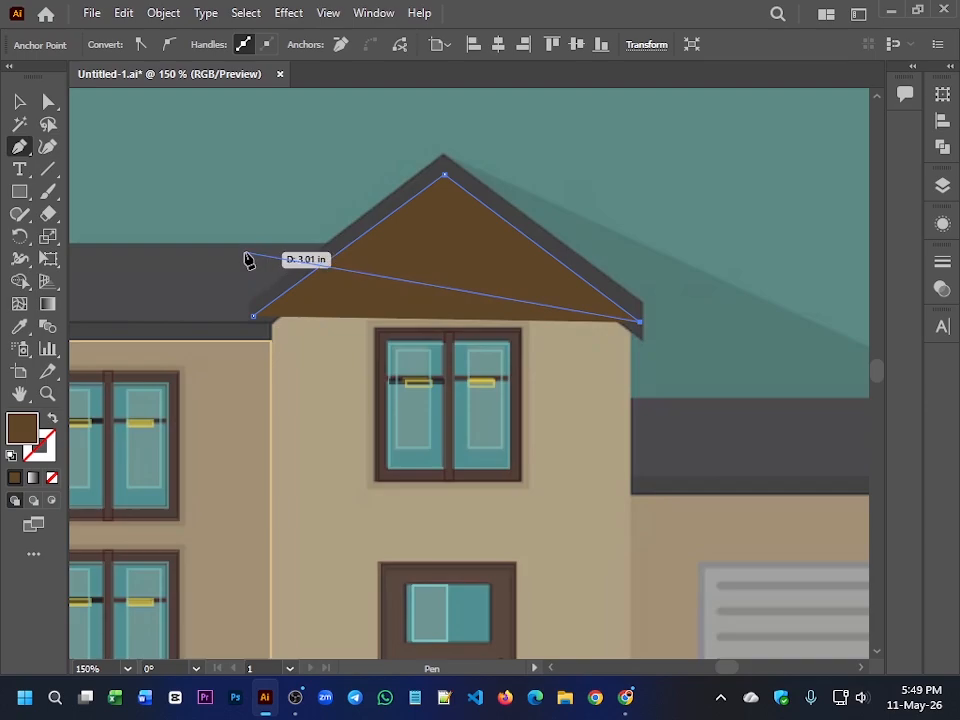
pyautogui.press('Escape')
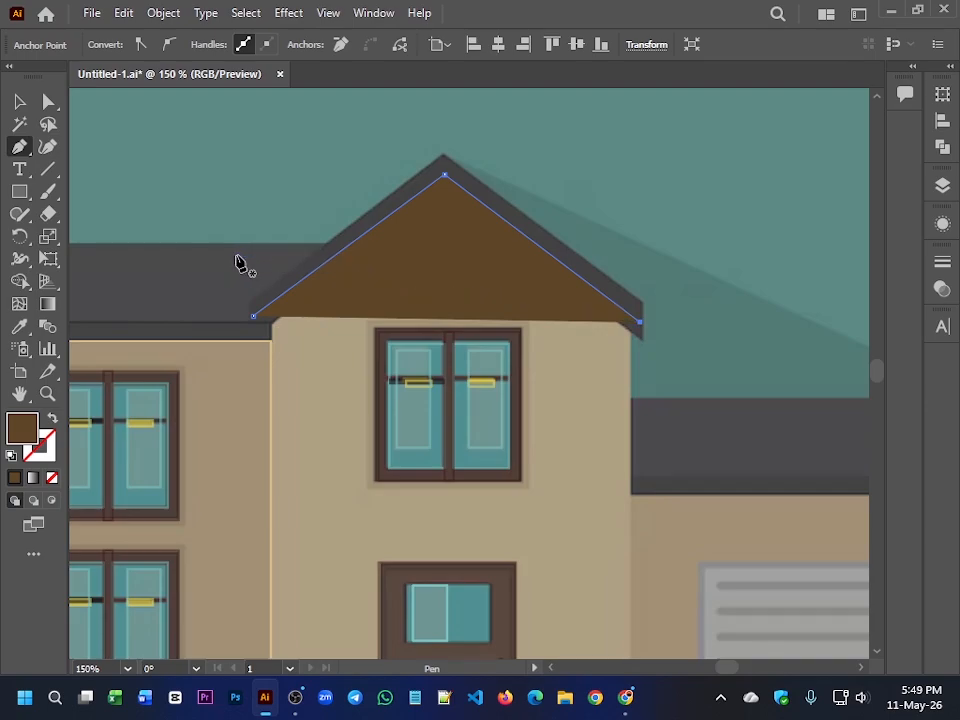
# Step: Swap the gable roof path's fill to its stroke and set the stroke weight to 20 pt
pyautogui.hotkey('shift', 'x')
pyautogui.click(19, 103)
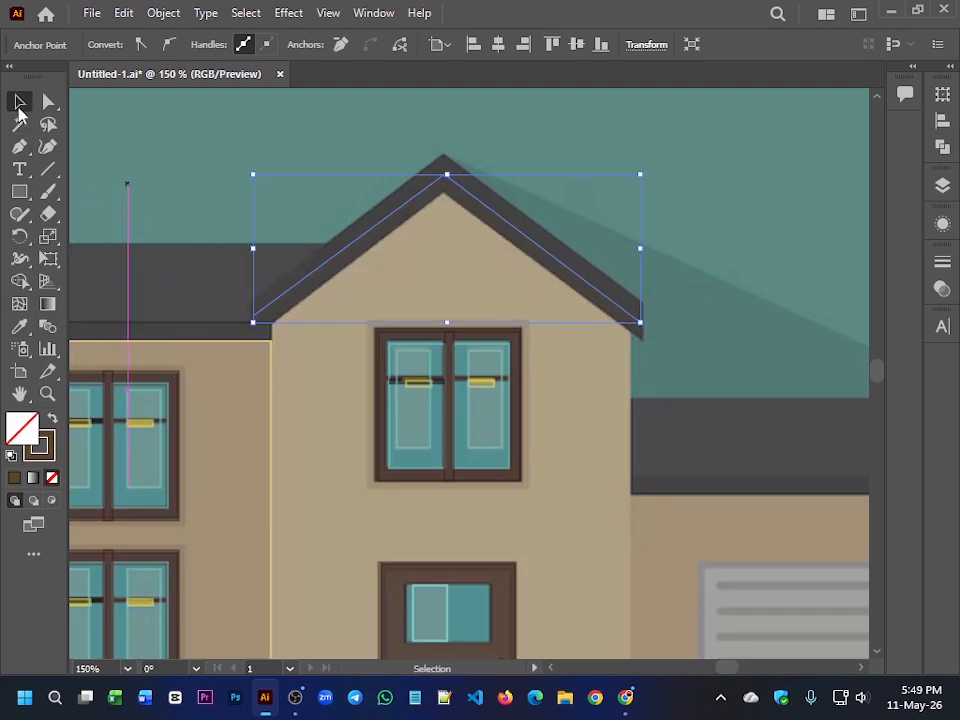
pyautogui.click(165, 113)
pyautogui.click(427, 195)
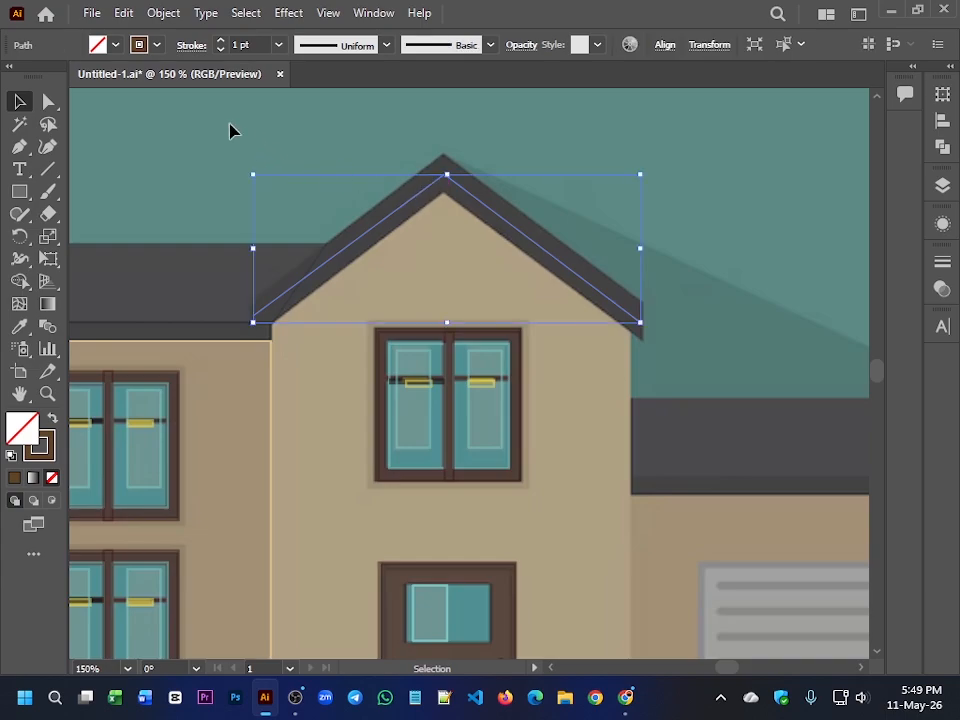
pyautogui.click(220, 43)
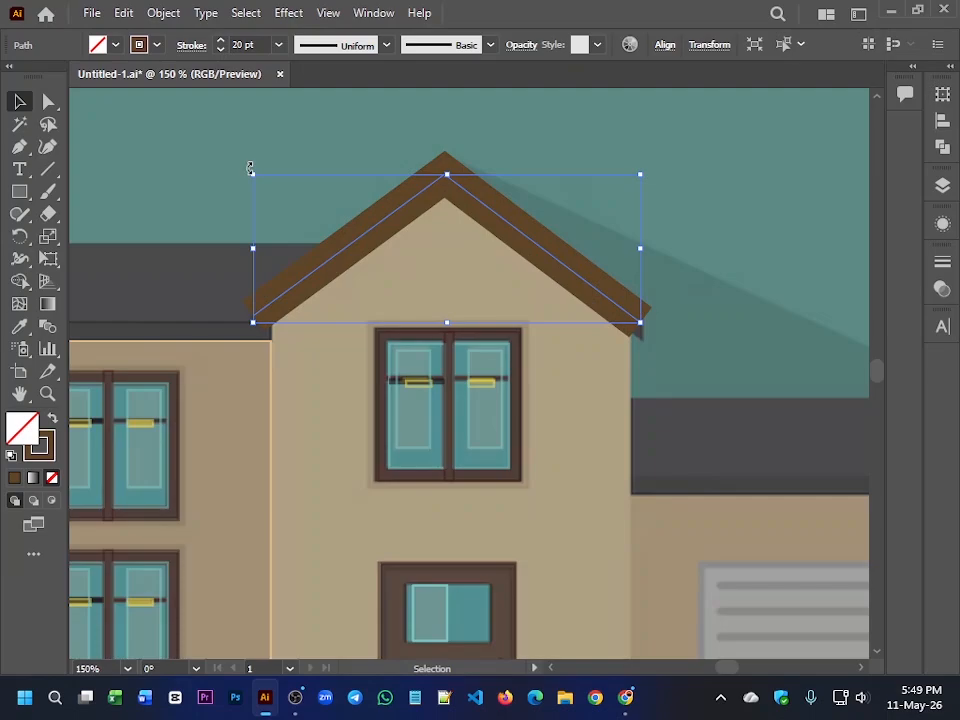
# Step: Expand the gable roof path's fill and stroke into an editable outline shape
pyautogui.click(165, 14)
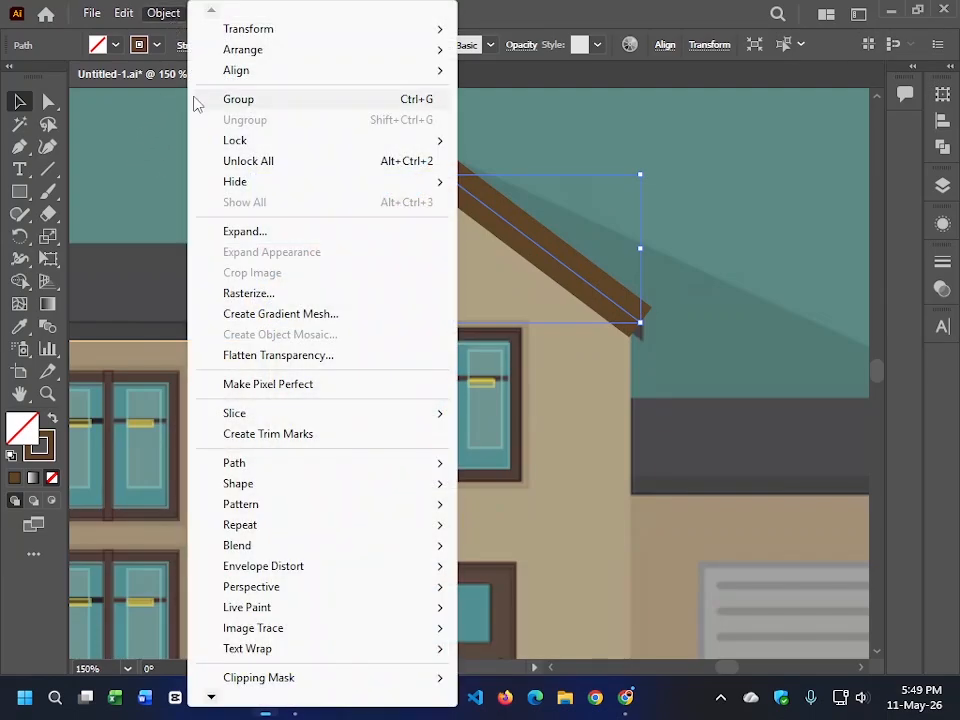
pyautogui.click(590, 110)
pyautogui.click(590, 110)
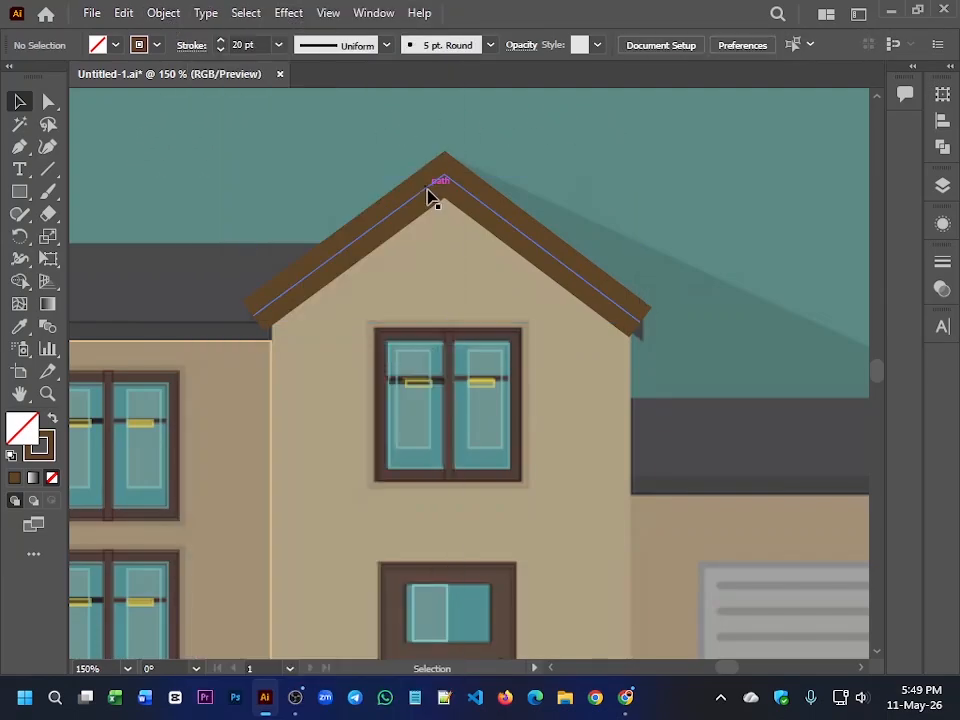
pyautogui.click(429, 195)
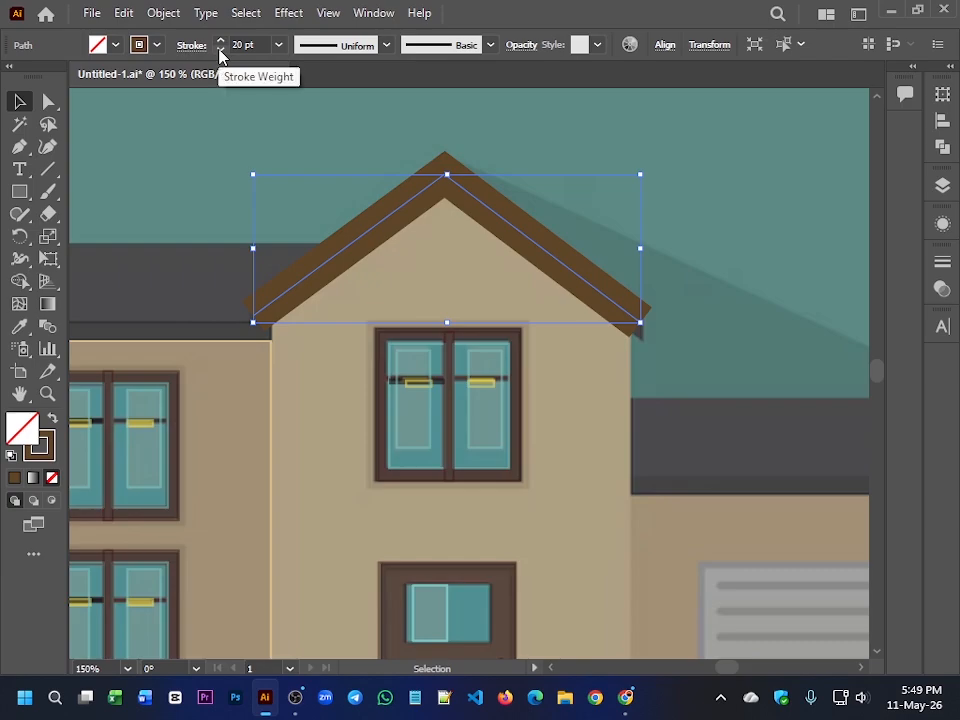
pyautogui.click(163, 13)
pyautogui.click(240, 231)
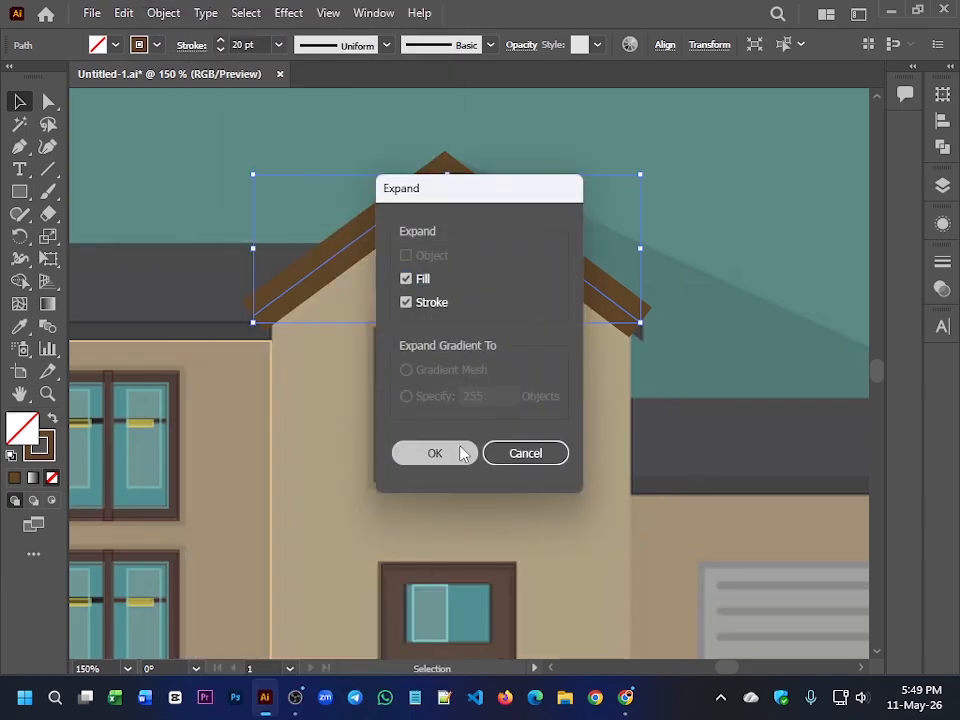
pyautogui.click(436, 453)
# Step: Move the two right-eave anchor points of the gable roof shape onto the vertical end of the reference roof
pyautogui.click(47, 104)
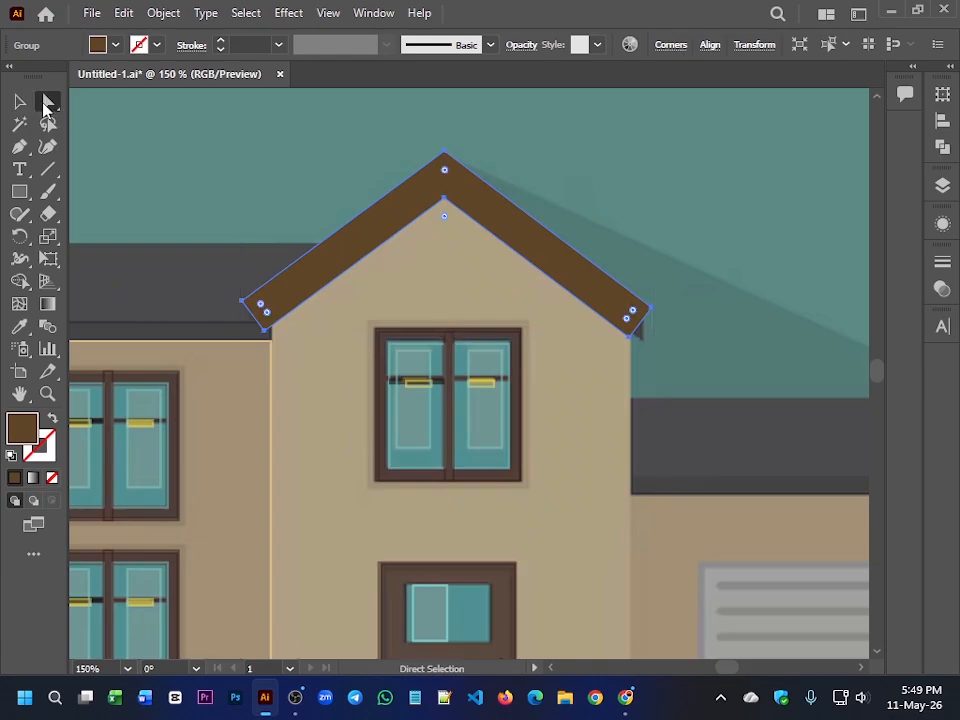
pyautogui.scroll(3, 664, 358)
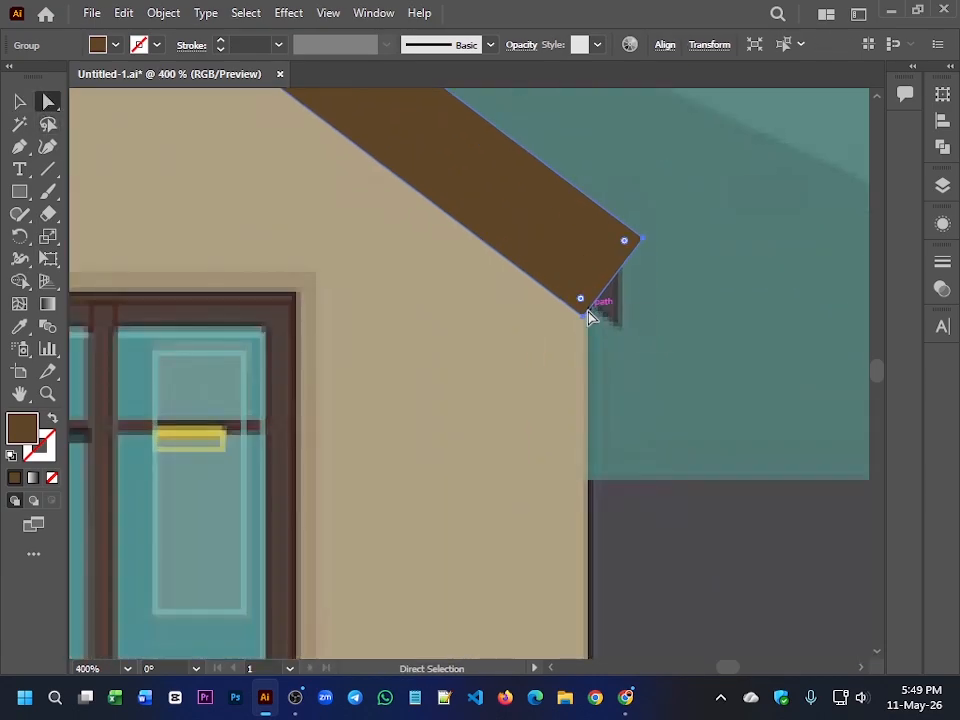
pyautogui.moveTo(581, 318); pyautogui.dragTo(622, 331)
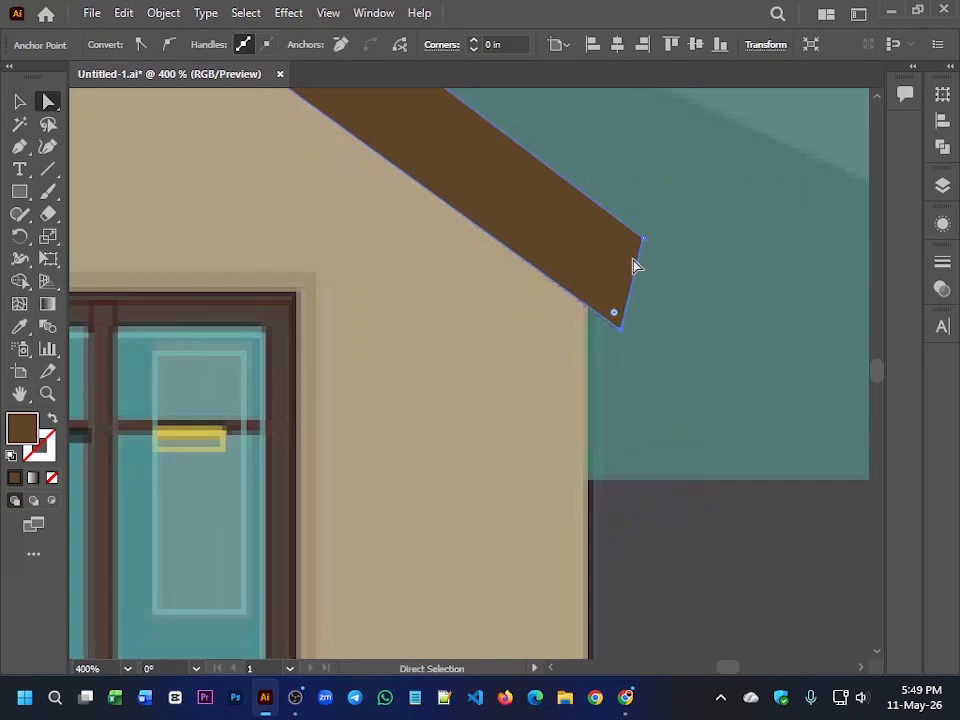
pyautogui.moveTo(645, 241); pyautogui.dragTo(620, 222)
pyautogui.scroll(-5, 421, 306)
# Step: Move the two left-eave anchor points of the gable roof shape to make that end nearly vertical like the reference
pyautogui.moveTo(362, 289); pyautogui.dragTo(551, 272)
pyautogui.scroll(2, 488, 287)
pyautogui.scroll(2, 490, 288)
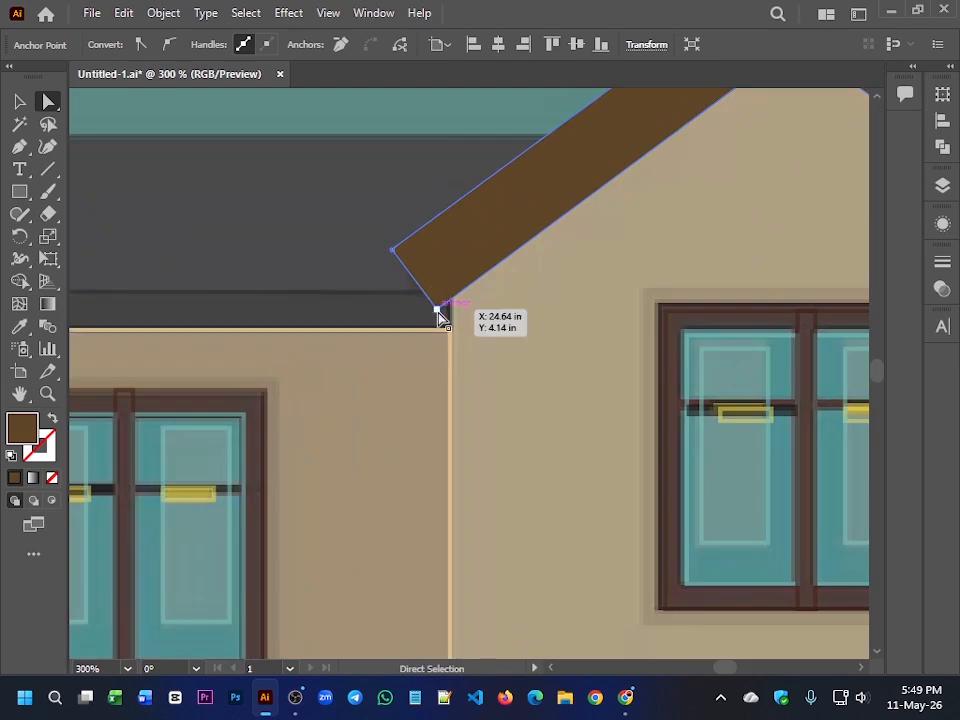
pyautogui.moveTo(435, 315); pyautogui.dragTo(411, 332)
pyautogui.moveTo(392, 249)
pyautogui.mouseDown()
pyautogui.moveTo(437, 259)
pyautogui.moveTo(407, 257)
pyautogui.moveTo(404, 245)
pyautogui.mouseUp()
pyautogui.scroll(-5, 441, 335)
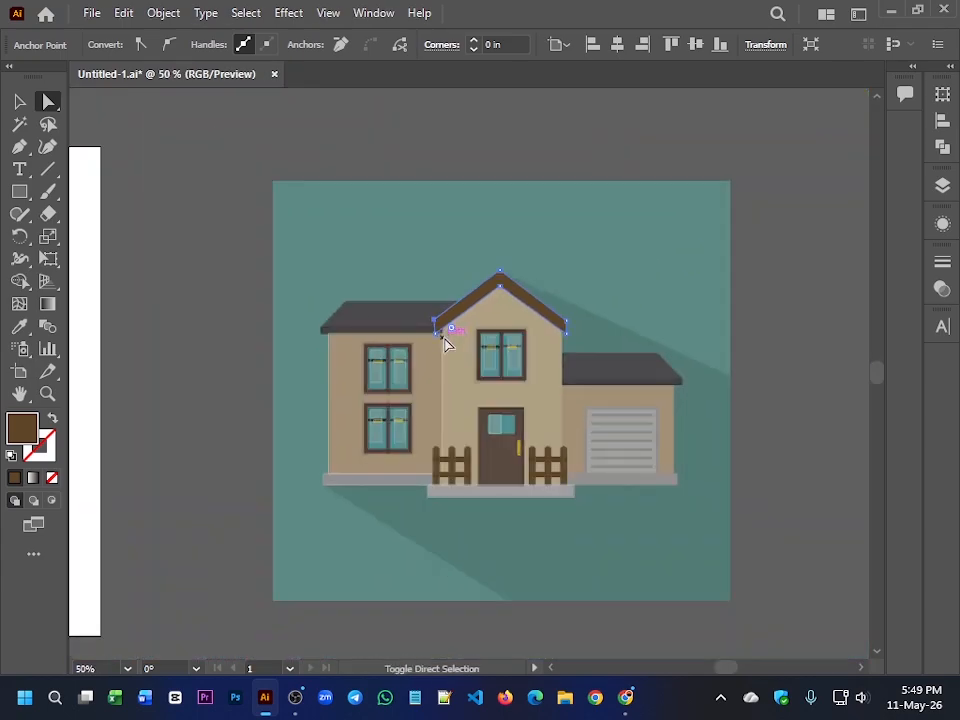
# Step: Fill the gable roof shape with the dark grey sampled from the reference roof, without a stroke
pyautogui.click(509, 289)
pyautogui.scroll(4, 512, 289)
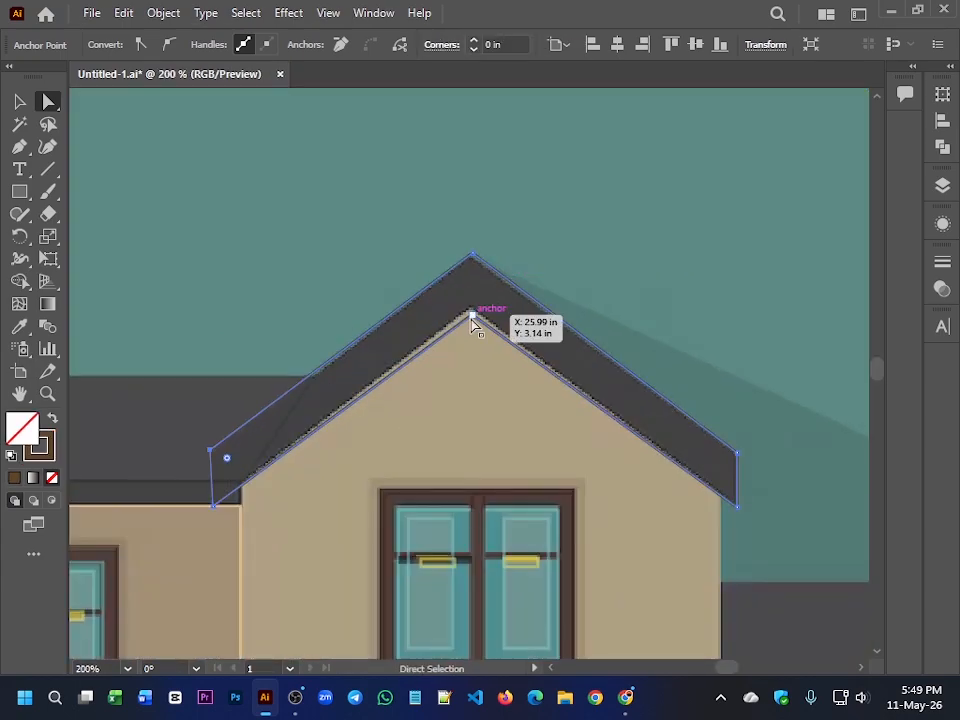
pyautogui.press('i')
pyautogui.click(483, 290)
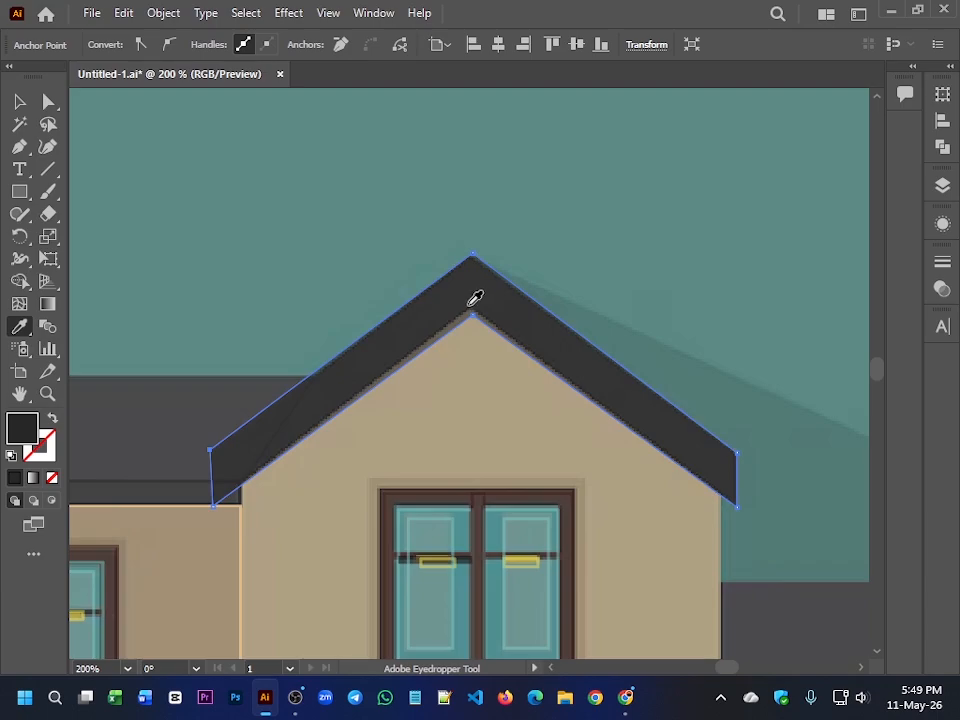
# Step: Swap the gable roof shape's fill and stroke, leaving a dark outline without a fill, and deselect it
pyautogui.hotkey('shift', 'x')
pyautogui.press('v')
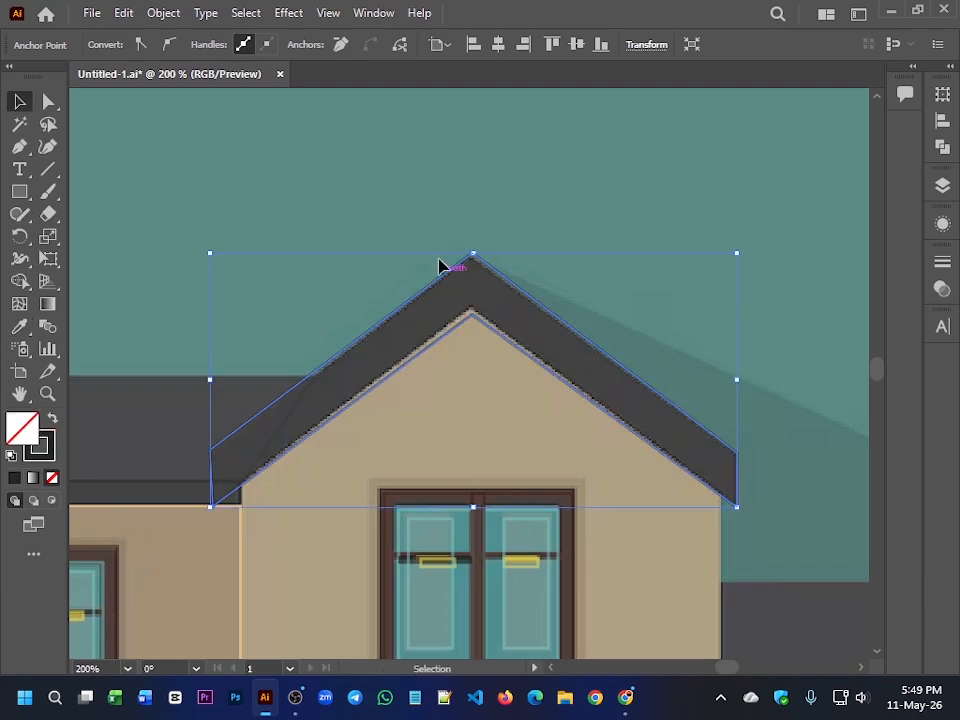
pyautogui.click(418, 182)
pyautogui.scroll(-4, 431, 394)
pyautogui.moveTo(438, 414); pyautogui.dragTo(428, 319)
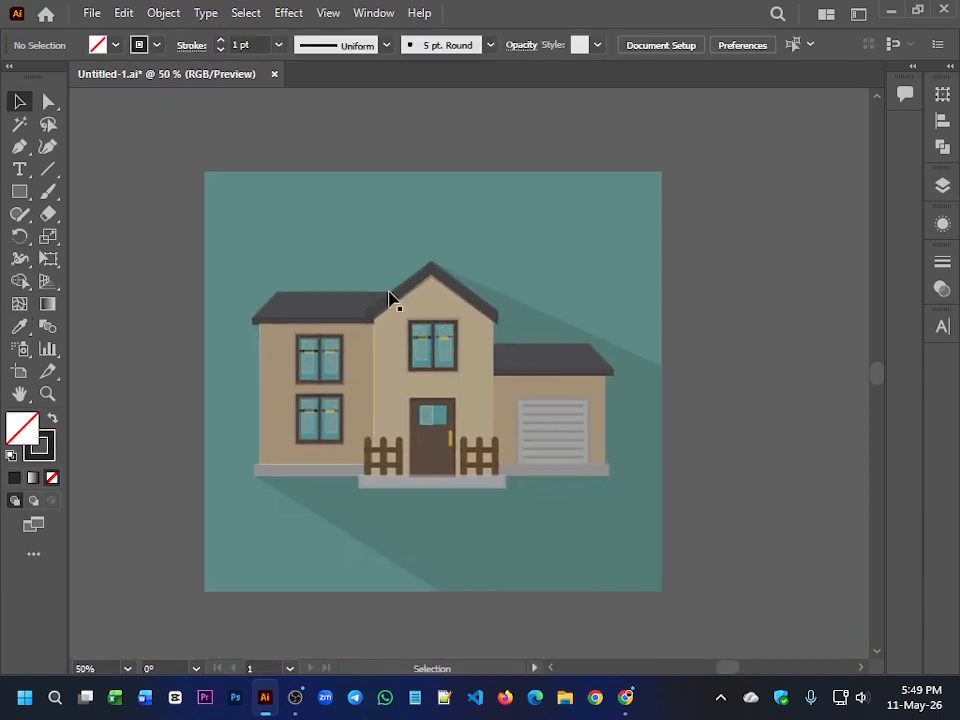
# Step: Bring the traced house shapes to the front of the stacking order and deselect them
pyautogui.click(19, 191)
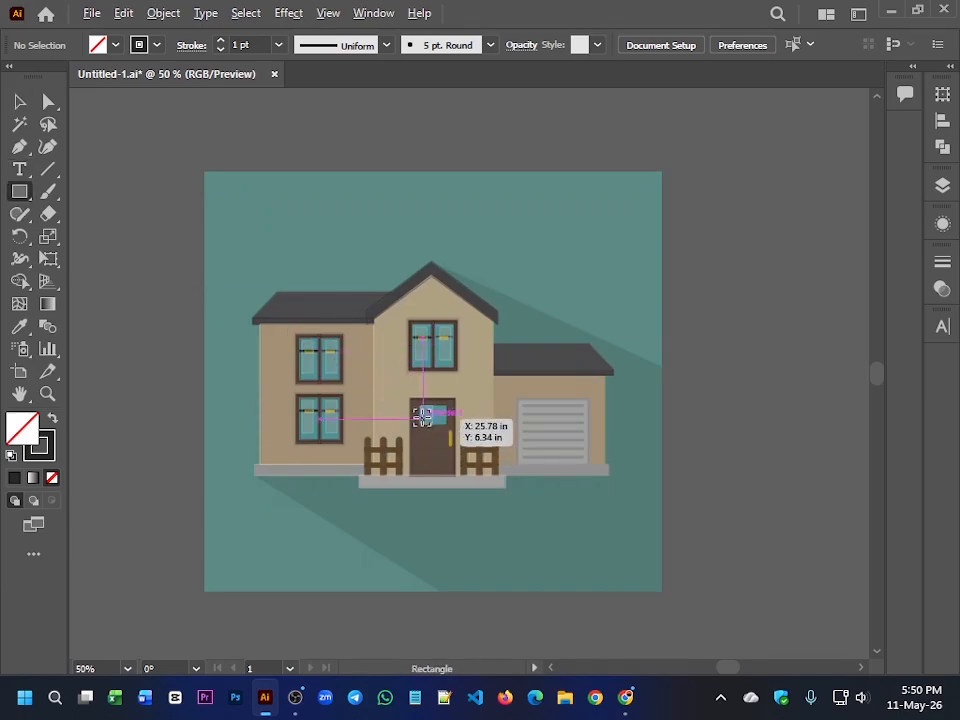
pyautogui.scroll(4, 421, 410)
pyautogui.scroll(-5, 421, 410)
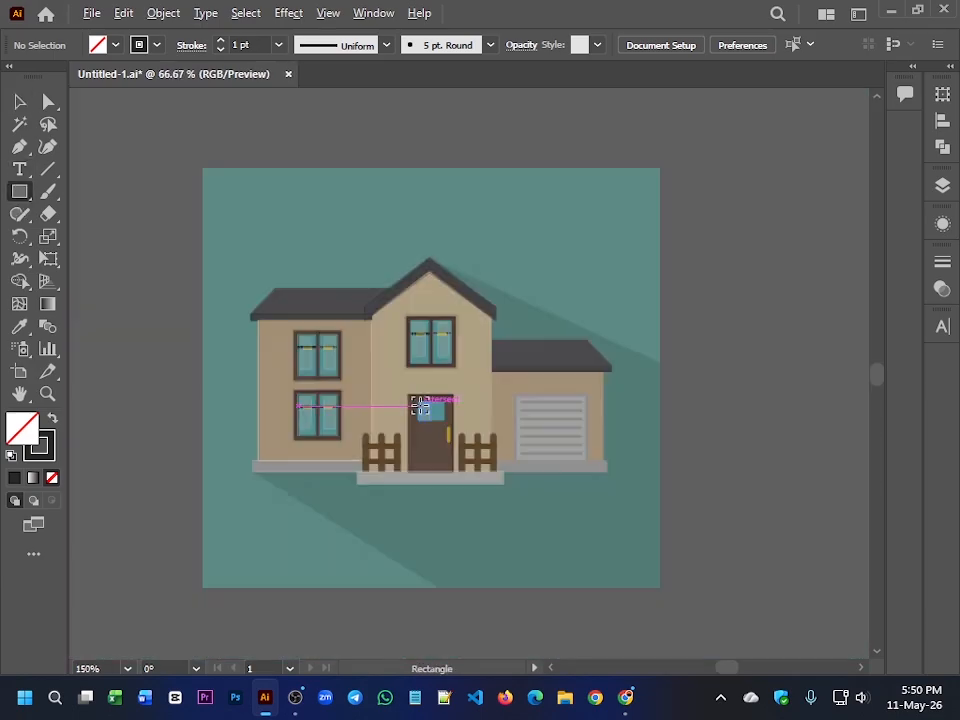
pyautogui.press('v')
pyautogui.moveTo(308, 315)
pyautogui.mouseDown()
pyautogui.moveTo(536, 482)
pyautogui.moveTo(596, 510)
pyautogui.mouseUp()
pyautogui.rightClick(389, 392)
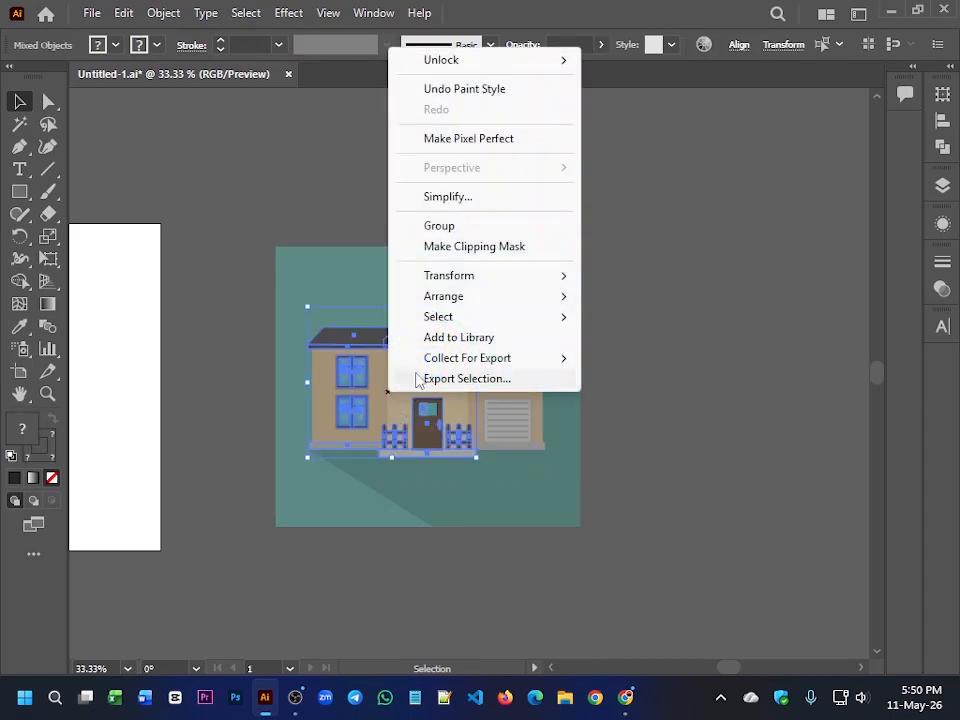
pyautogui.moveTo(448, 298)
pyautogui.click(638, 296)
pyautogui.click(647, 326)
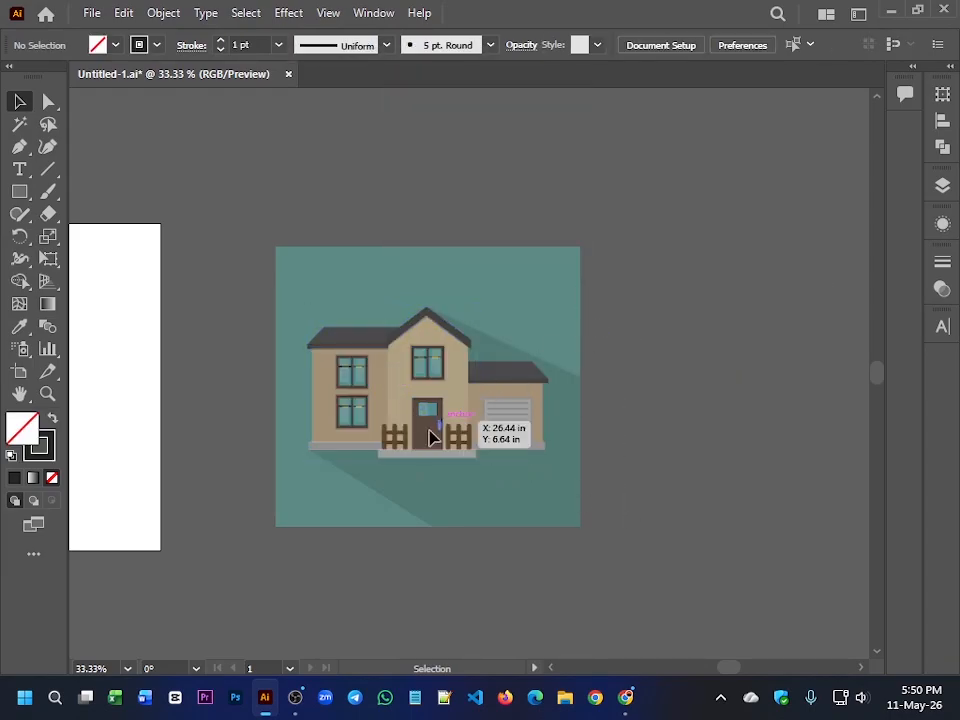
# Step: Draw an upright rectangle in the empty space beside the reference image, with a dark fill and no stroke
pyautogui.click(19, 191)
pyautogui.moveTo(632, 307); pyautogui.dragTo(741, 475)
pyautogui.hotkey('shift', 'x')
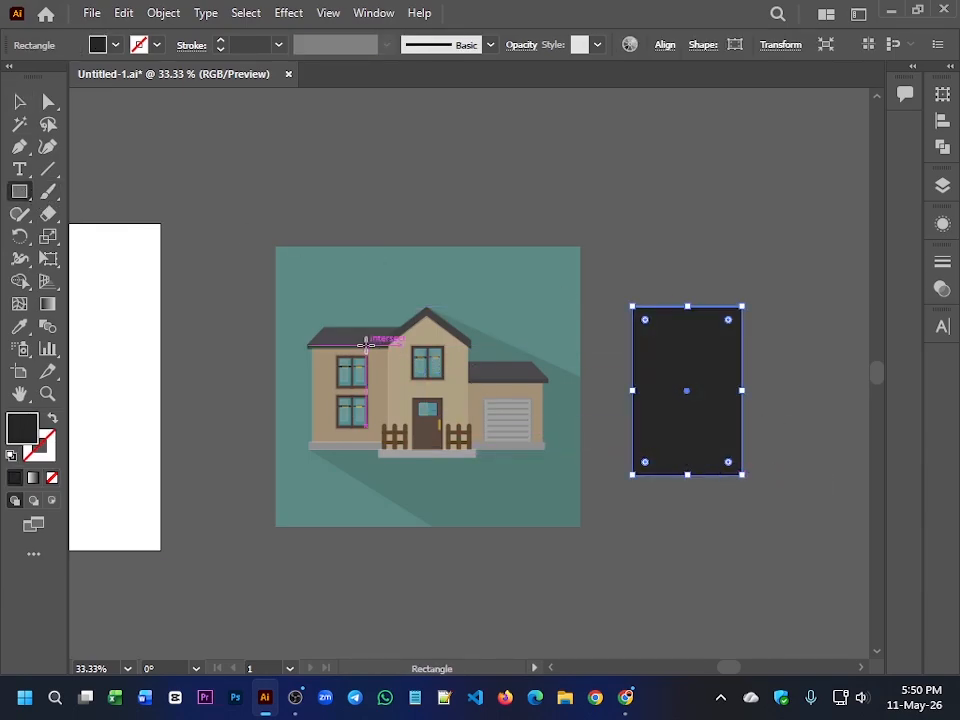
# Step: Select the traced house shapes and bring them in front of the new rectangle
pyautogui.press('v')
pyautogui.click(459, 422)
pyautogui.rightClick(422, 398)
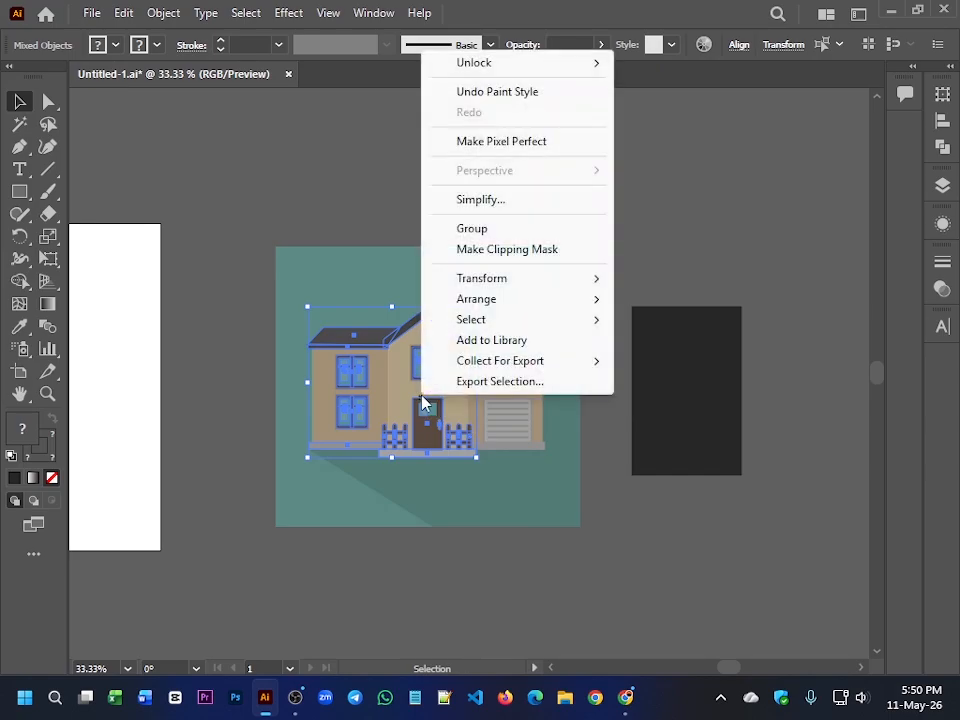
pyautogui.moveTo(486, 300)
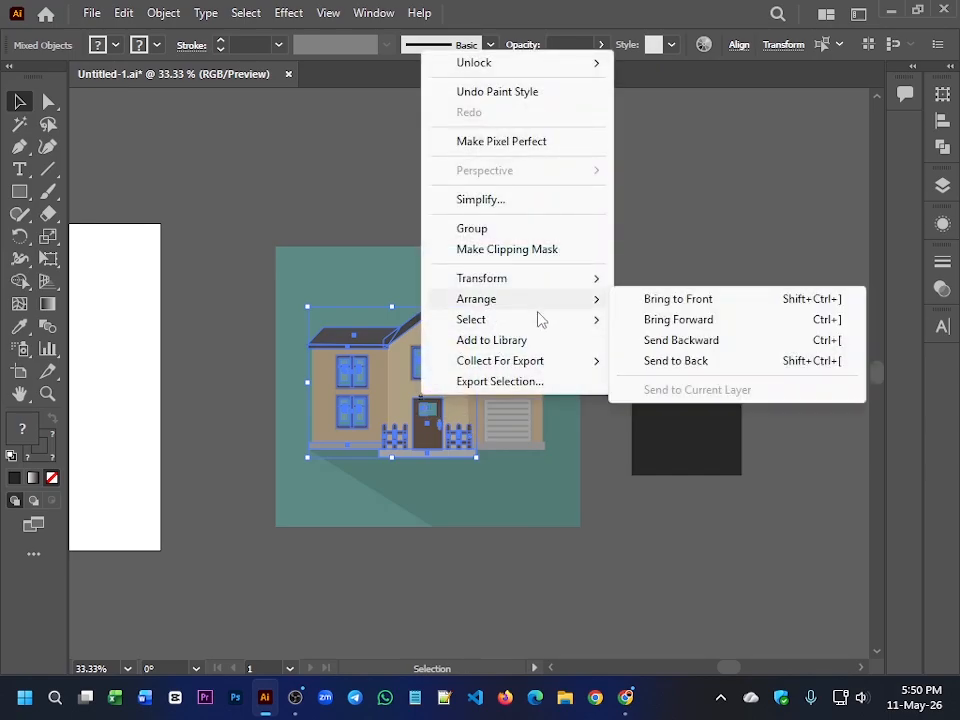
pyautogui.click(689, 299)
# Step: Fill the new rectangle with the light beige sampled from the reference's gable wall
pyautogui.click(689, 410)
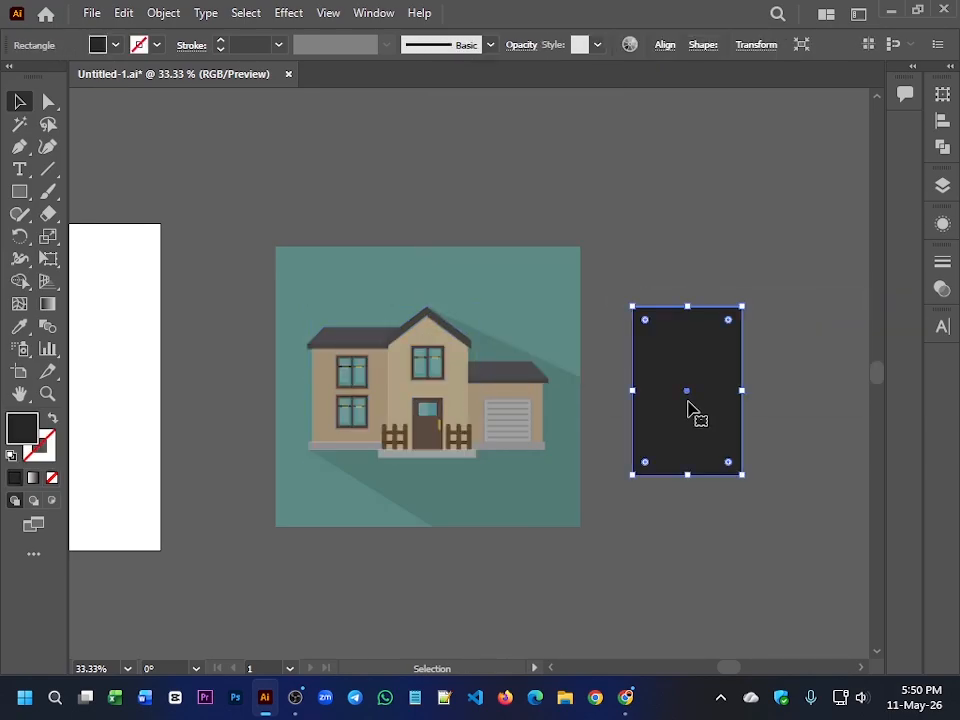
pyautogui.press('i')
pyautogui.click(462, 377)
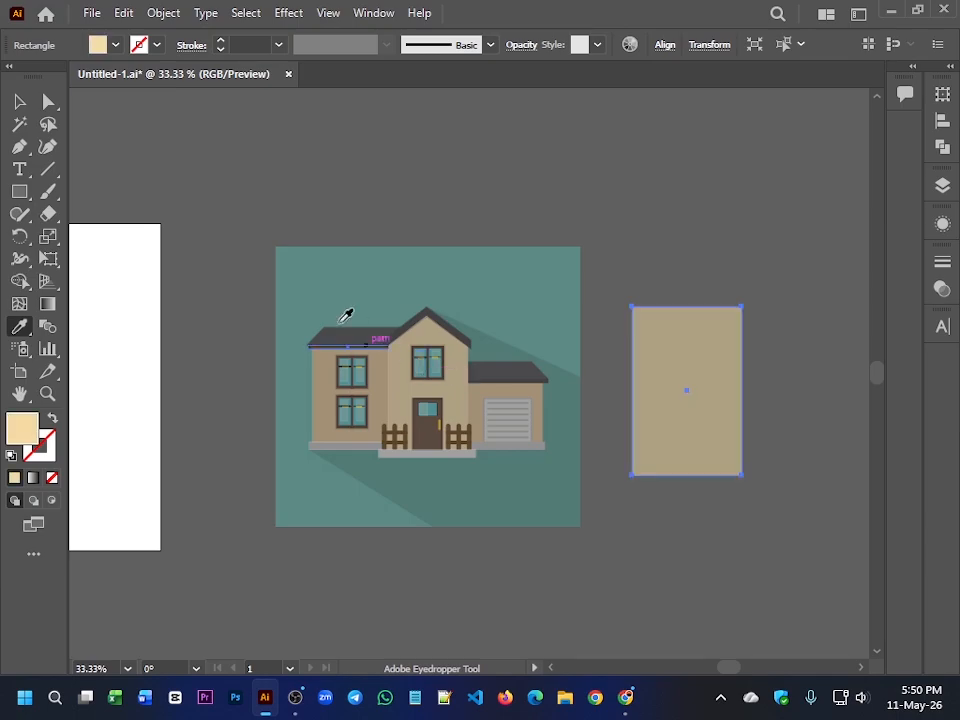
# Step: Move the beige rectangle's four corner points roughly onto the central wall section, from the gable eaves down to the front step
pyautogui.click(50, 103)
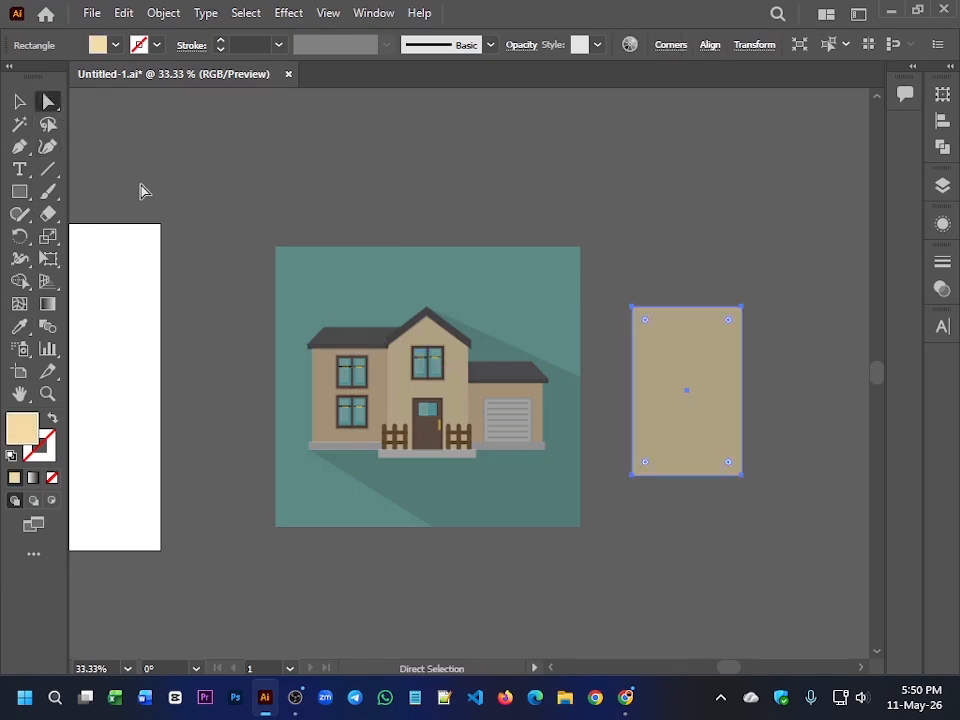
pyautogui.keyDown('alt'); pyautogui.scroll(1, 633, 310); pyautogui.keyUp('alt')
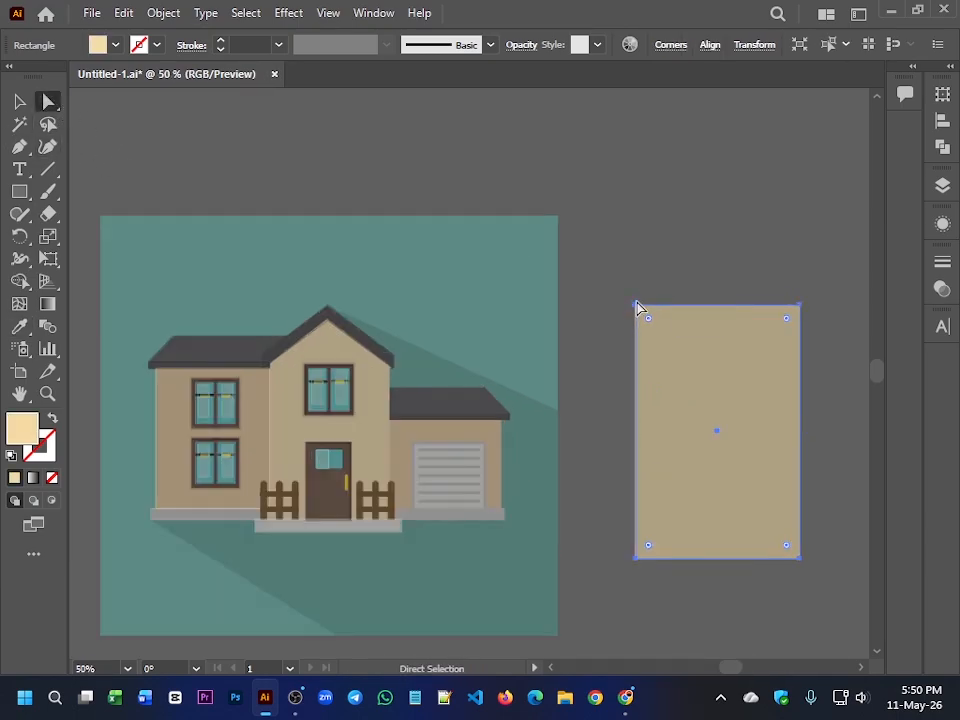
pyautogui.click(637, 307)
pyautogui.moveTo(637, 310); pyautogui.dragTo(270, 363)
pyautogui.moveTo(637, 559); pyautogui.dragTo(267, 519)
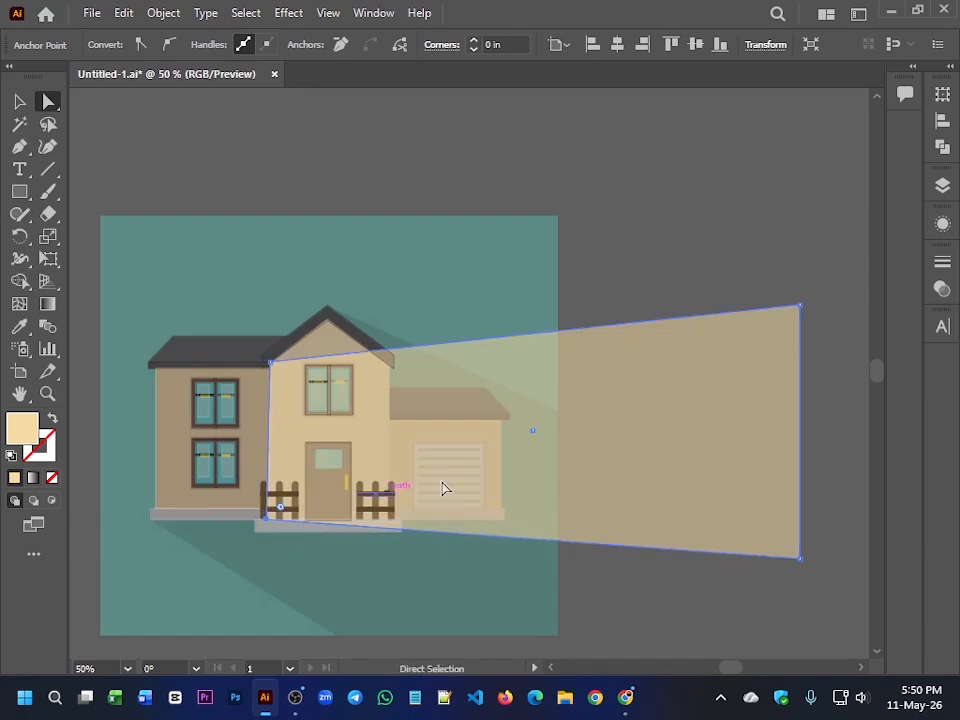
pyautogui.moveTo(797, 560); pyautogui.dragTo(390, 524)
pyautogui.moveTo(797, 315); pyautogui.dragTo(390, 371)
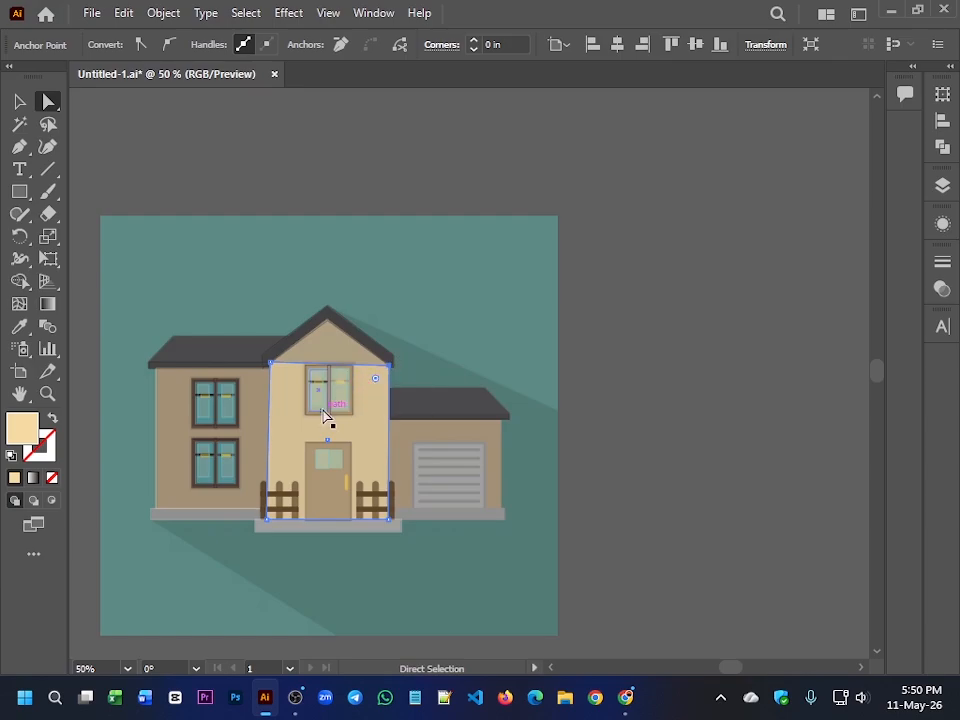
# Step: Move the beige wall's upper-left corner point onto the reference wall edge under the gable roof's left eave
pyautogui.scroll(2, 268, 478)
pyautogui.moveTo(368, 482); pyautogui.dragTo(396, 379)
pyautogui.scroll(3, 421, 417)
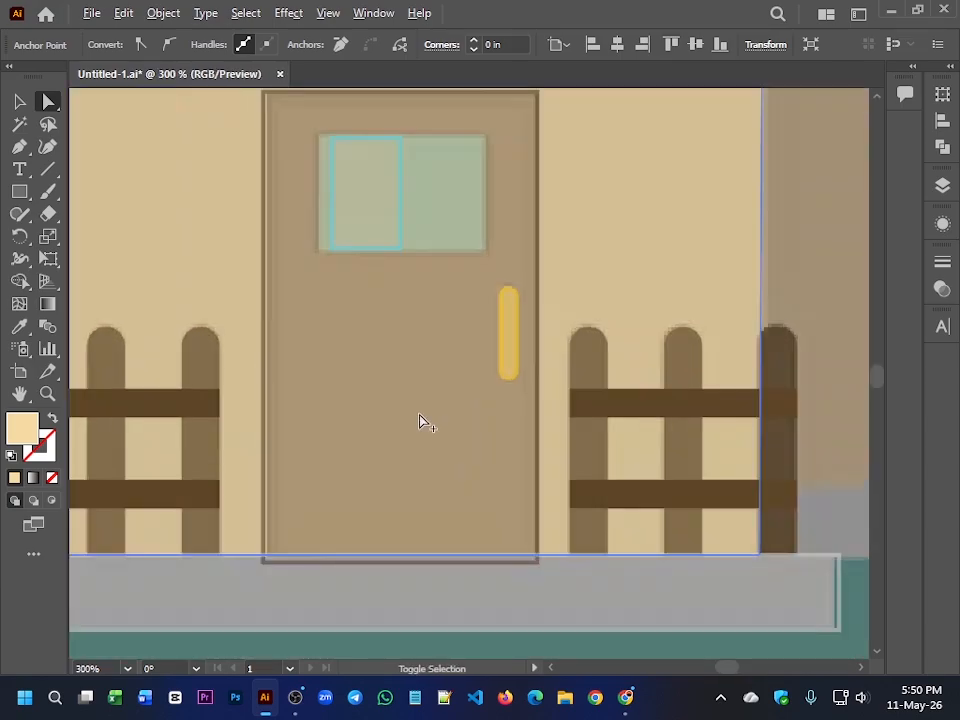
pyautogui.scroll(-2, 428, 500)
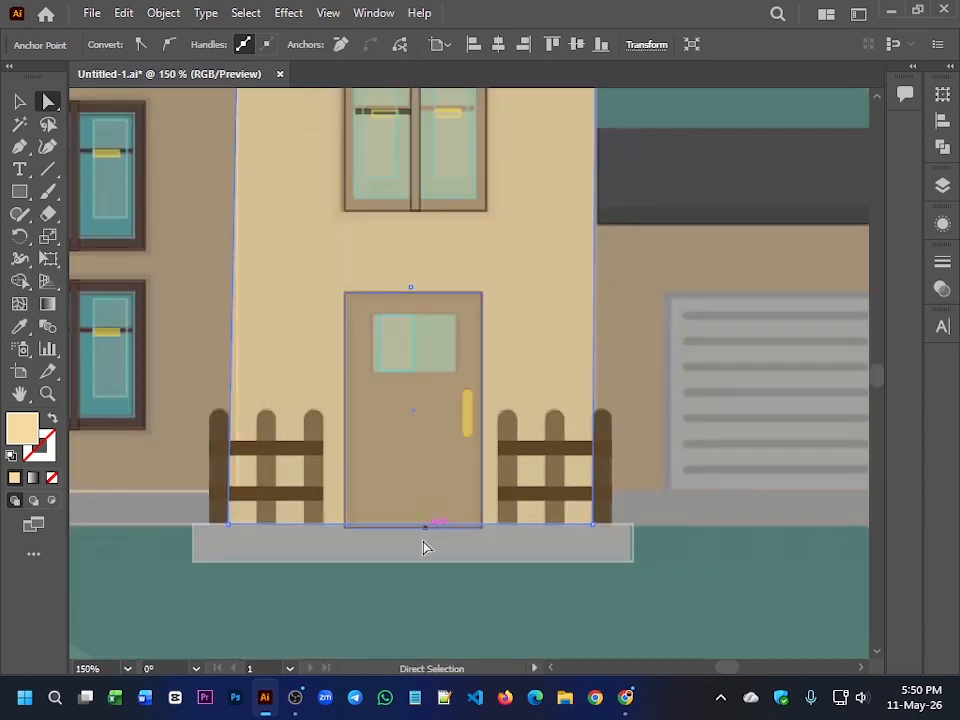
pyautogui.scroll(-4, 368, 568)
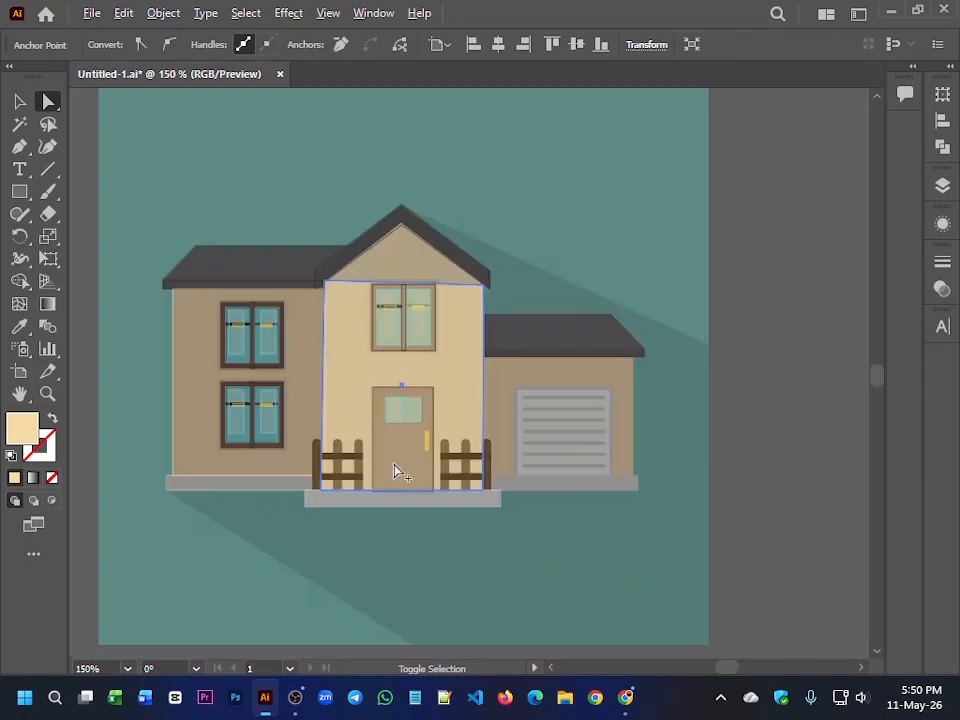
pyautogui.scroll(3, 374, 398)
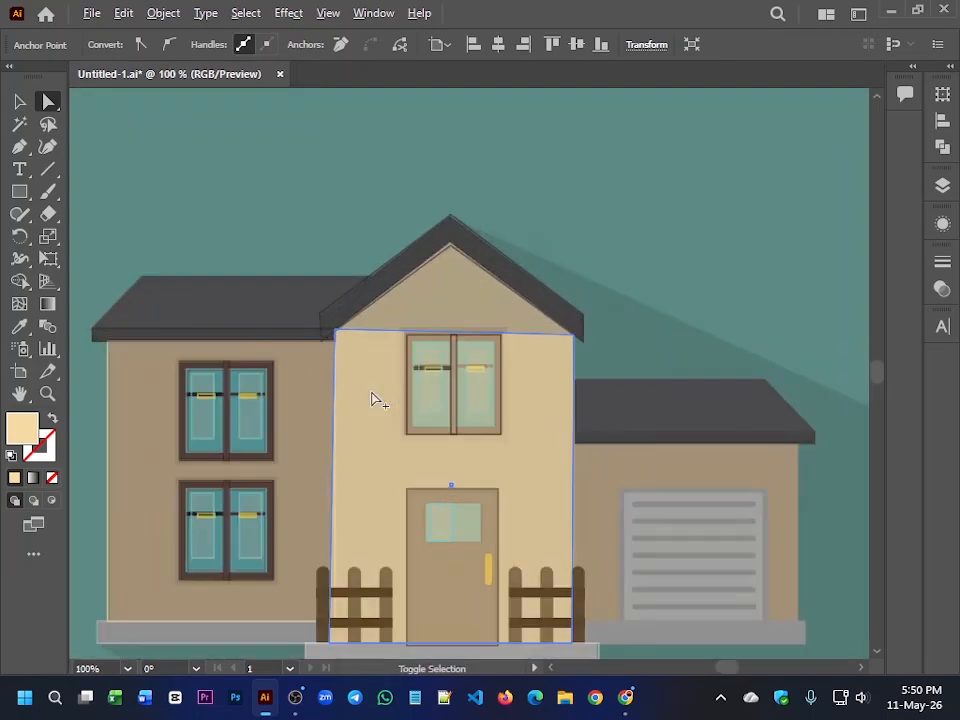
pyautogui.scroll(4, 310, 329)
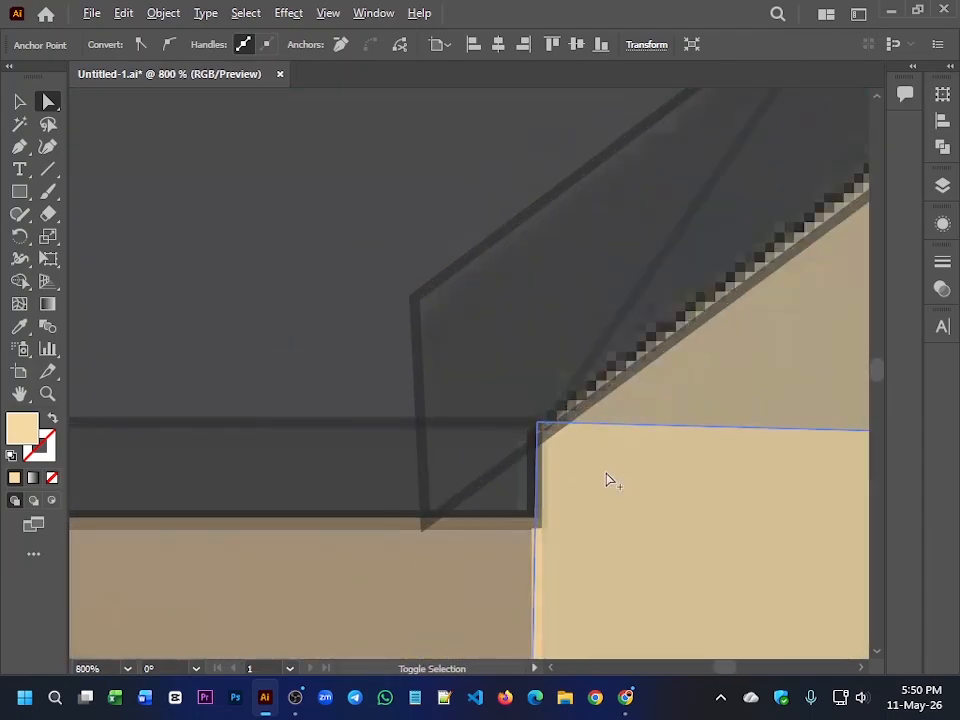
pyautogui.moveTo(537, 425)
pyautogui.mouseDown()
pyautogui.moveTo(525, 428)
pyautogui.moveTo(538, 430)
pyautogui.mouseUp()
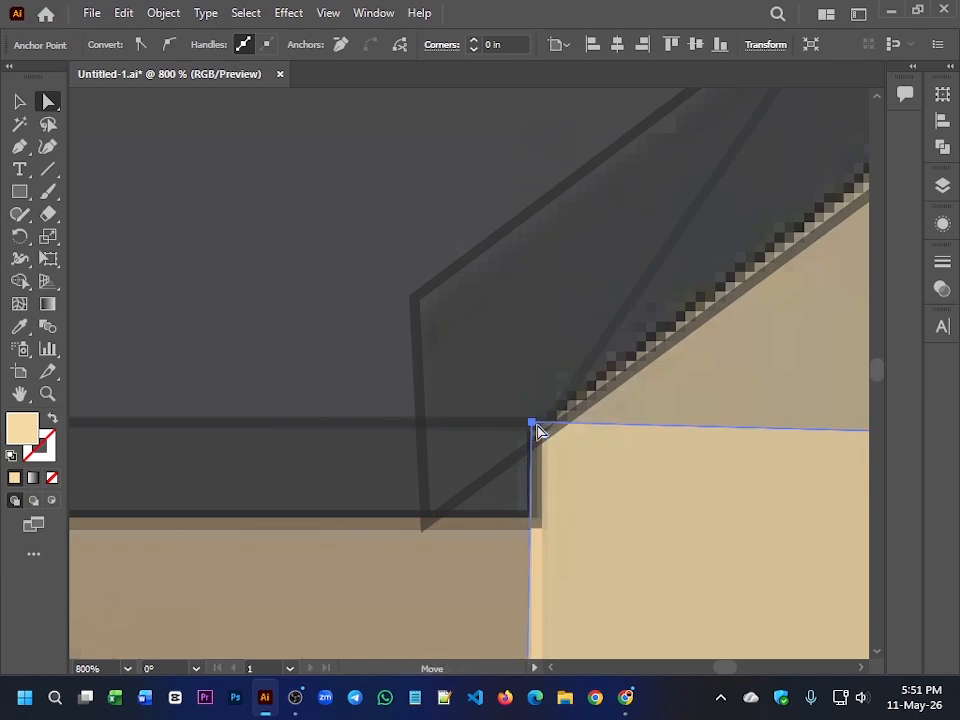
# Step: Move the beige wall's lower-left corner point inward on the front step so the left edge stands vertical
pyautogui.scroll(-5, 569, 527)
pyautogui.moveTo(569, 527); pyautogui.dragTo(454, 322)
pyautogui.scroll(2, 434, 604)
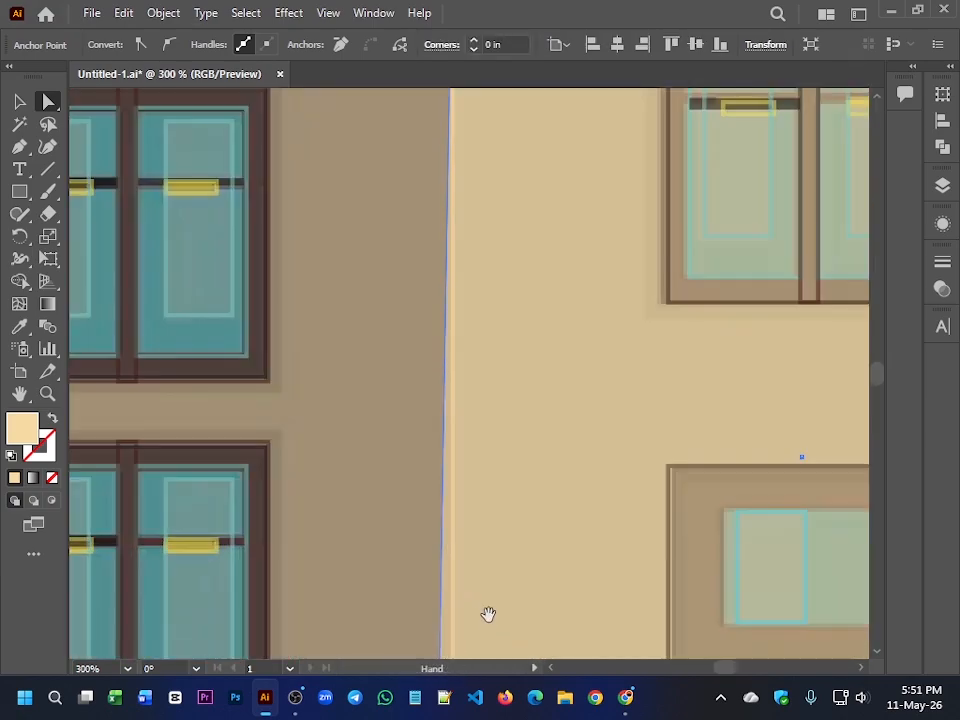
pyautogui.moveTo(488, 614); pyautogui.dragTo(518, 257)
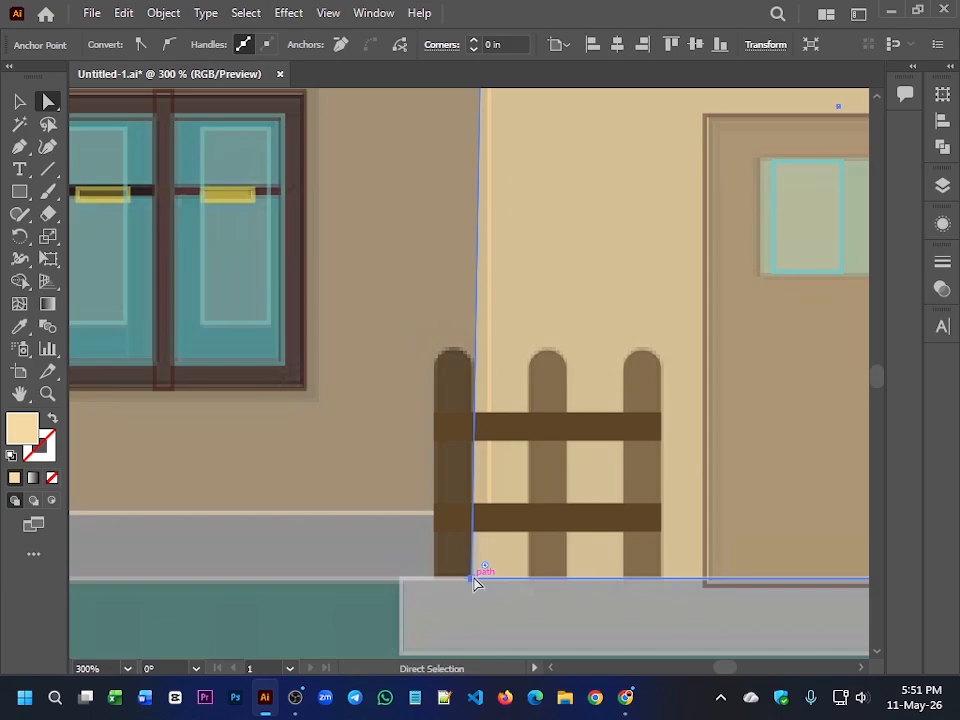
pyautogui.moveTo(475, 582); pyautogui.dragTo(489, 572)
pyautogui.scroll(-4, 485, 584)
pyautogui.scroll(3, 485, 587)
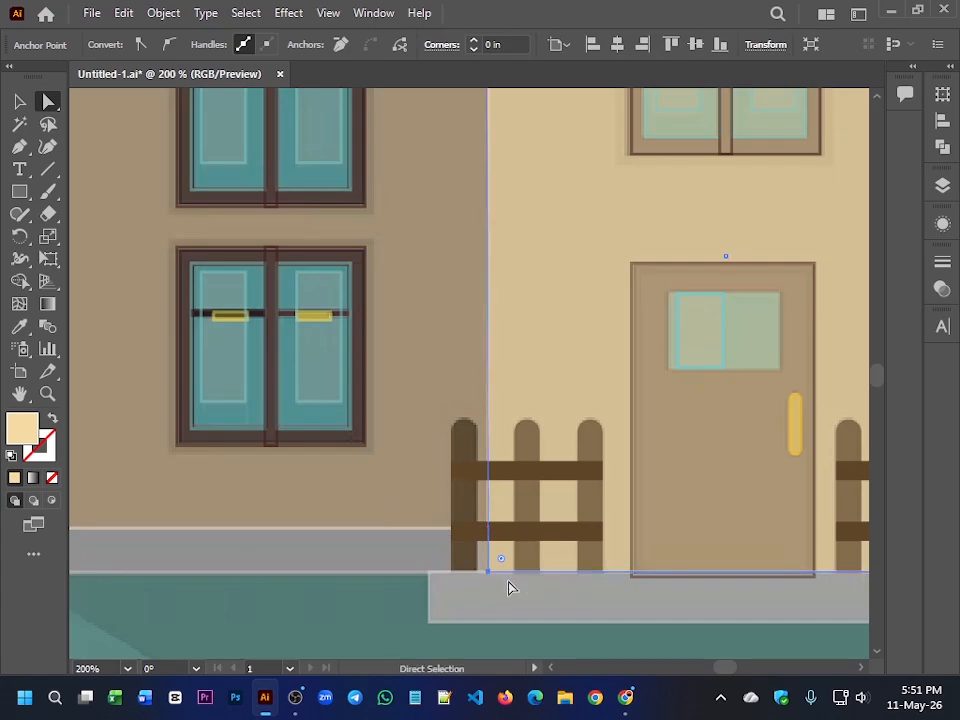
# Step: Move the beige wall's lower-right corner point slightly outward where it meets the right fence and the front step
pyautogui.scroll(-2, 555, 582)
pyautogui.moveTo(561, 564); pyautogui.dragTo(361, 525)
pyautogui.scroll(3, 545, 565)
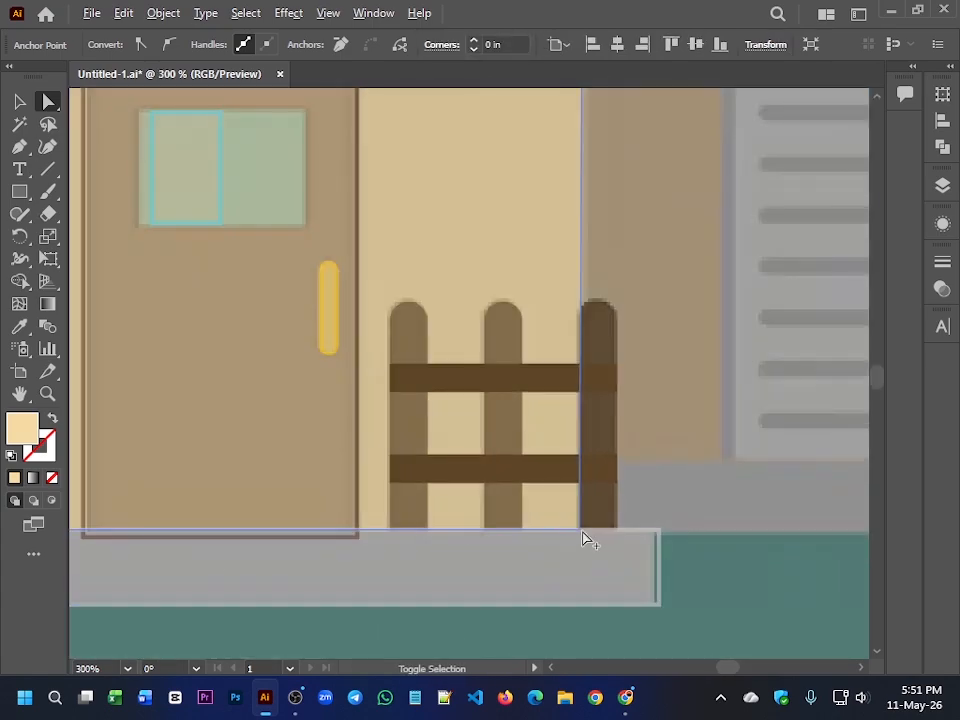
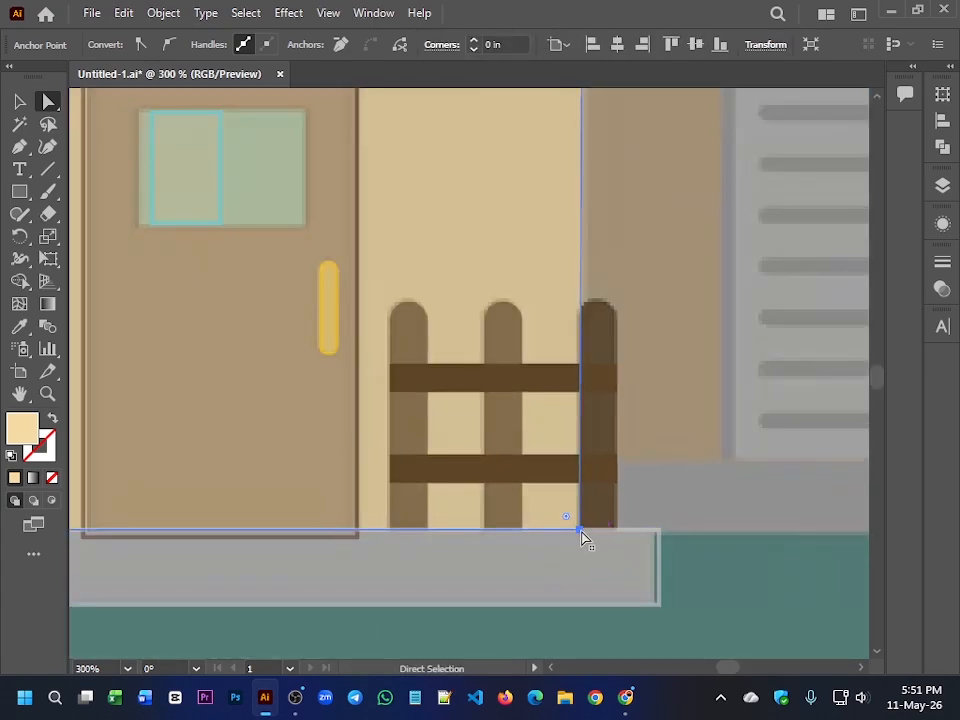
pyautogui.moveTo(583, 536); pyautogui.dragTo(589, 538)
pyautogui.scroll(-5, 589, 537)
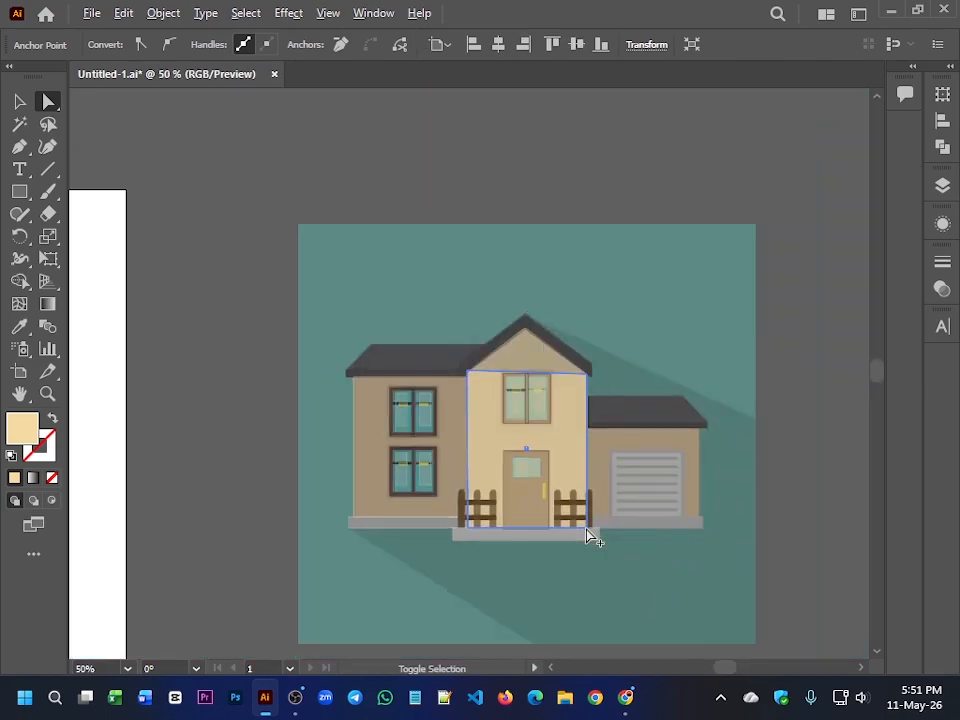
# Step: Move the beige wall's upper-right corner point outward onto the reference wall edge under the right eave
pyautogui.scroll(3, 606, 272)
pyautogui.scroll(3, 574, 411)
pyautogui.scroll(3, 567, 343)
pyautogui.scroll(2, 567, 343)
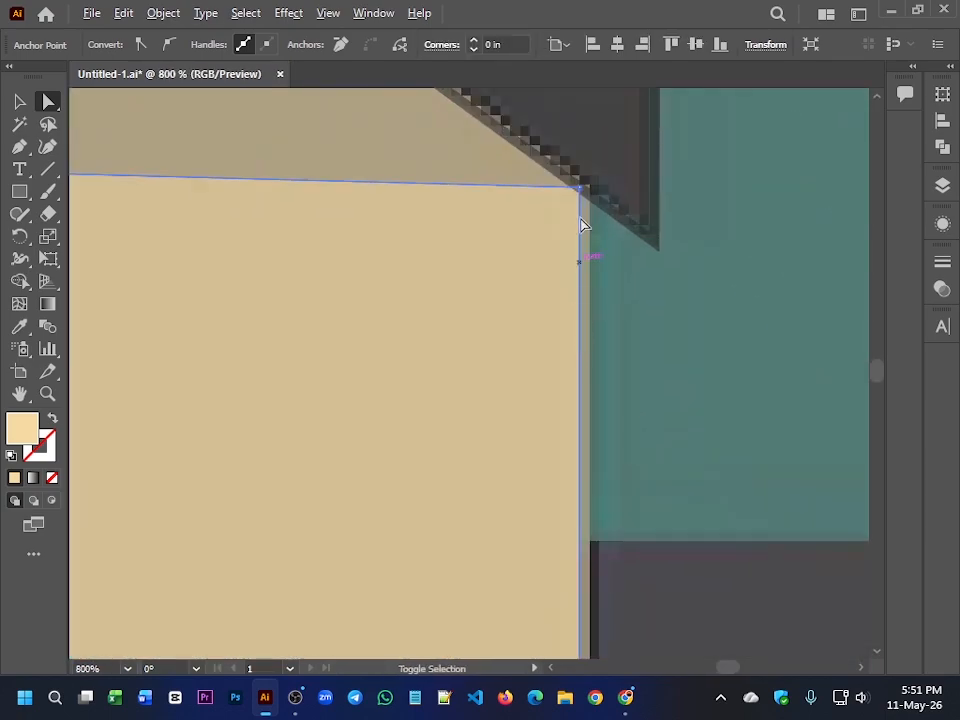
pyautogui.moveTo(579, 191); pyautogui.dragTo(591, 189)
pyautogui.scroll(-5, 597, 232)
pyautogui.scroll(-5, 471, 208)
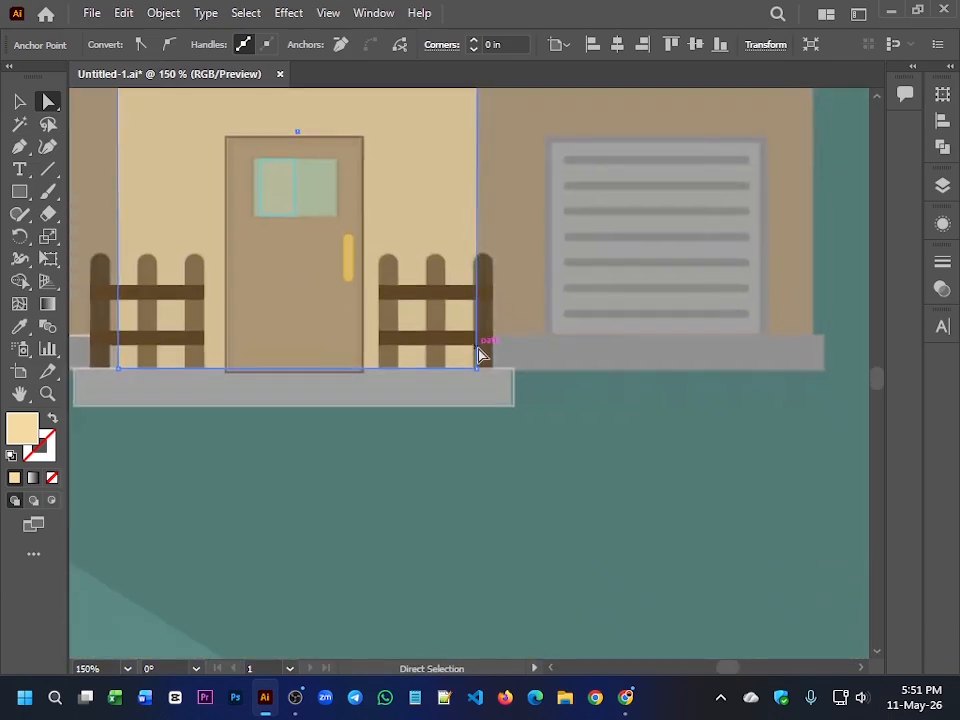
# Step: Fine-tune the beige wall's lower-right corner point a little further outward on the front step
pyautogui.moveTo(478, 371); pyautogui.dragTo(482, 375)
pyautogui.scroll(-3, 480, 372)
pyautogui.scroll(2, 478, 372)
pyautogui.scroll(1, 478, 372)
pyautogui.scroll(-3, 482, 375)
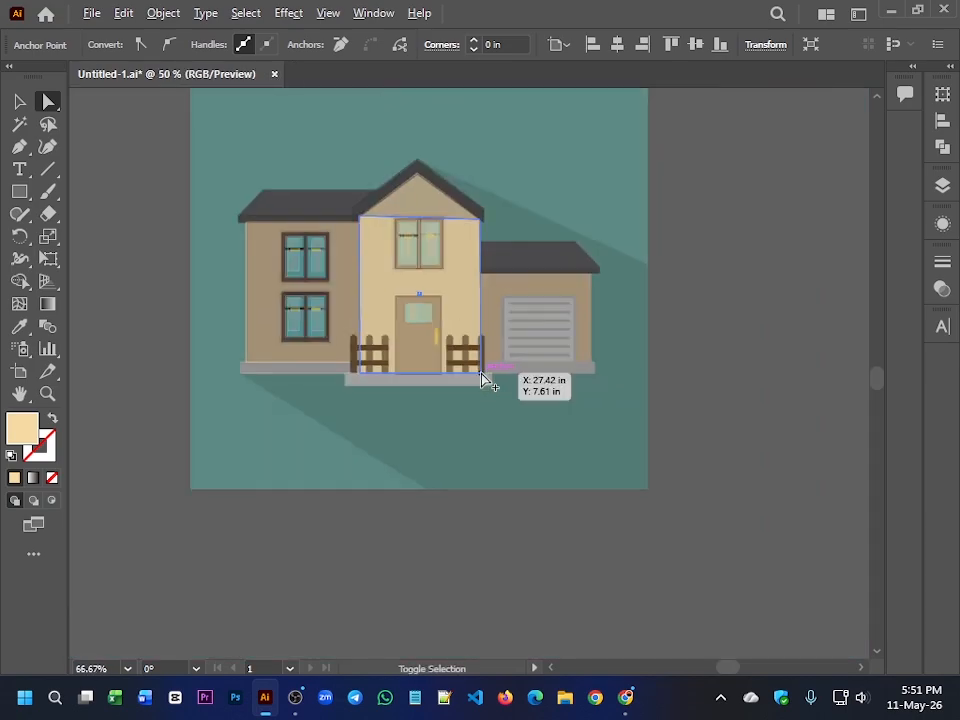
# Step: Try to add an anchor point at the middle of the beige wall's top edge, just above the window
pyautogui.click(529, 399)
pyautogui.click(430, 309)
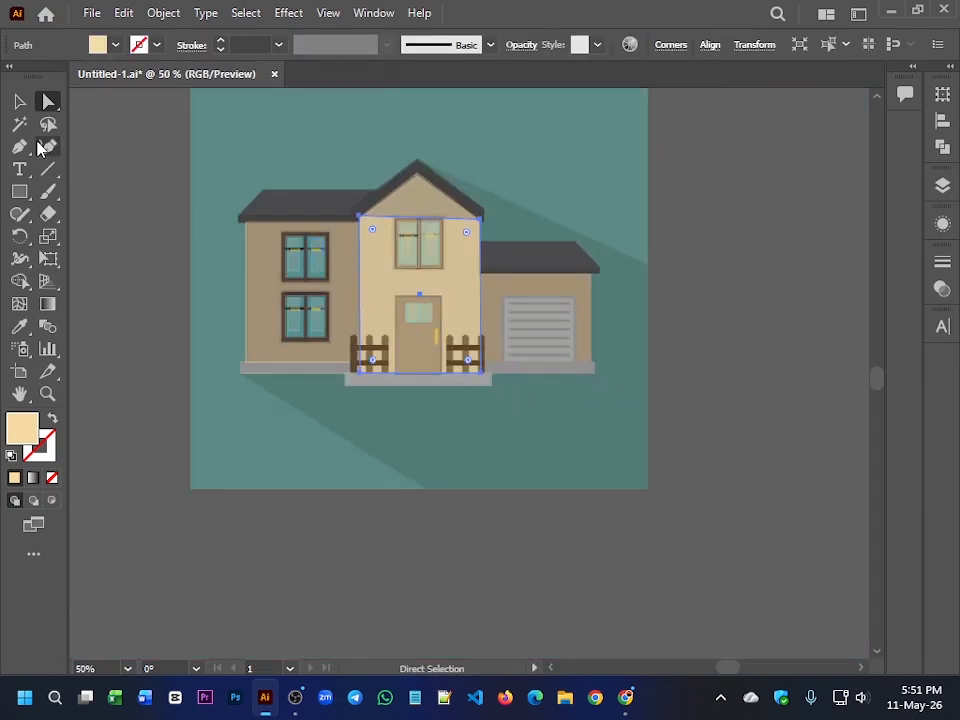
pyautogui.moveTo(19, 146); pyautogui.dragTo(130, 191)
pyautogui.scroll(2, 421, 218)
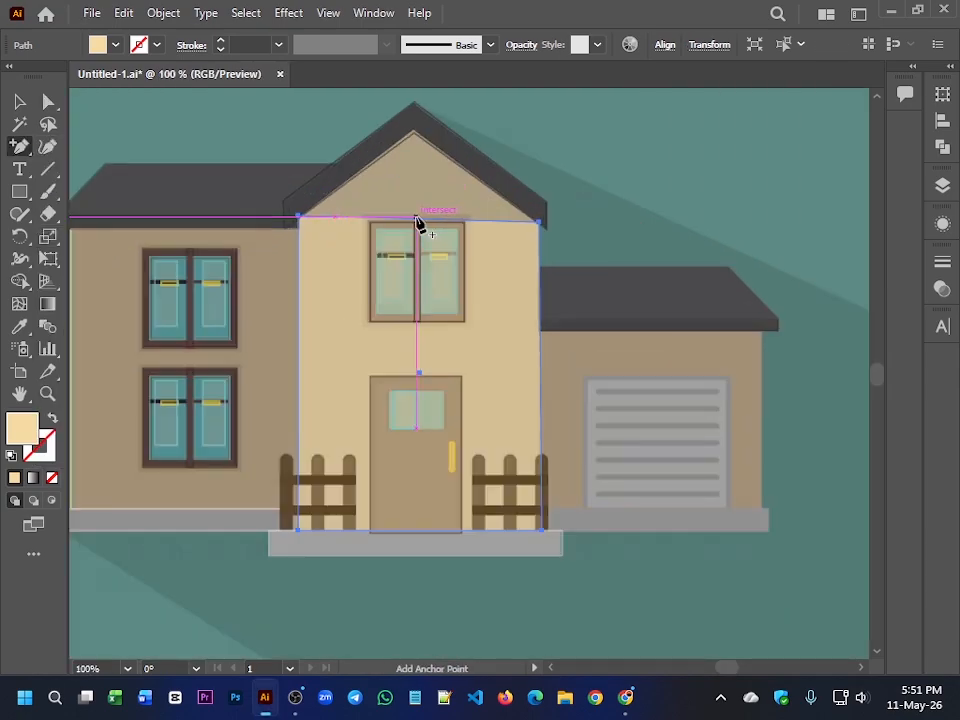
pyautogui.click(418, 221)
pyautogui.click(614, 372)
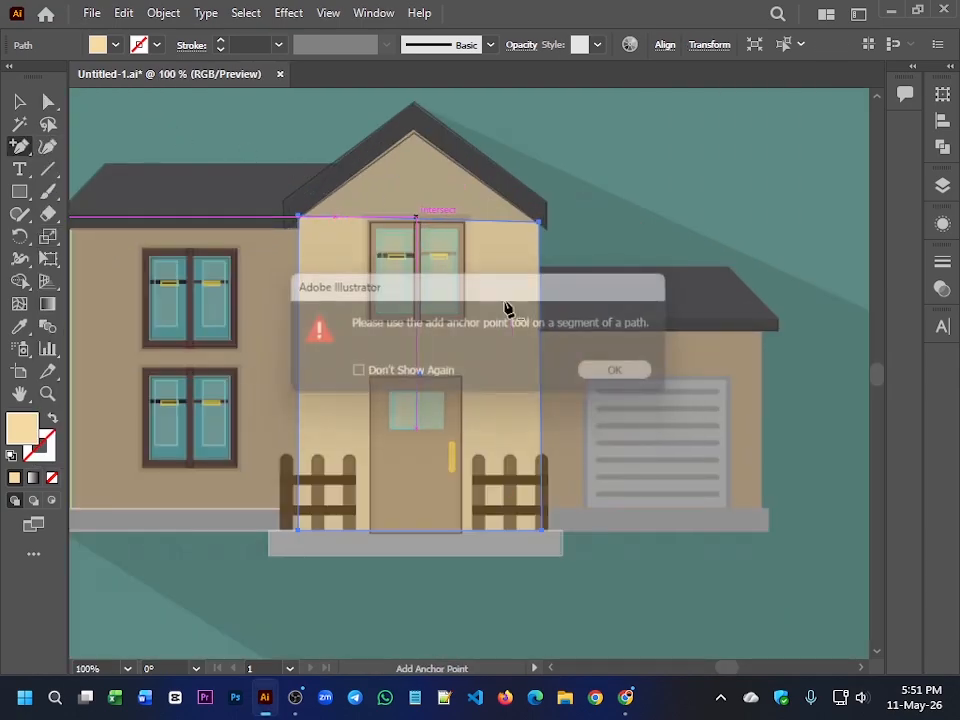
pyautogui.scroll(4, 396, 246)
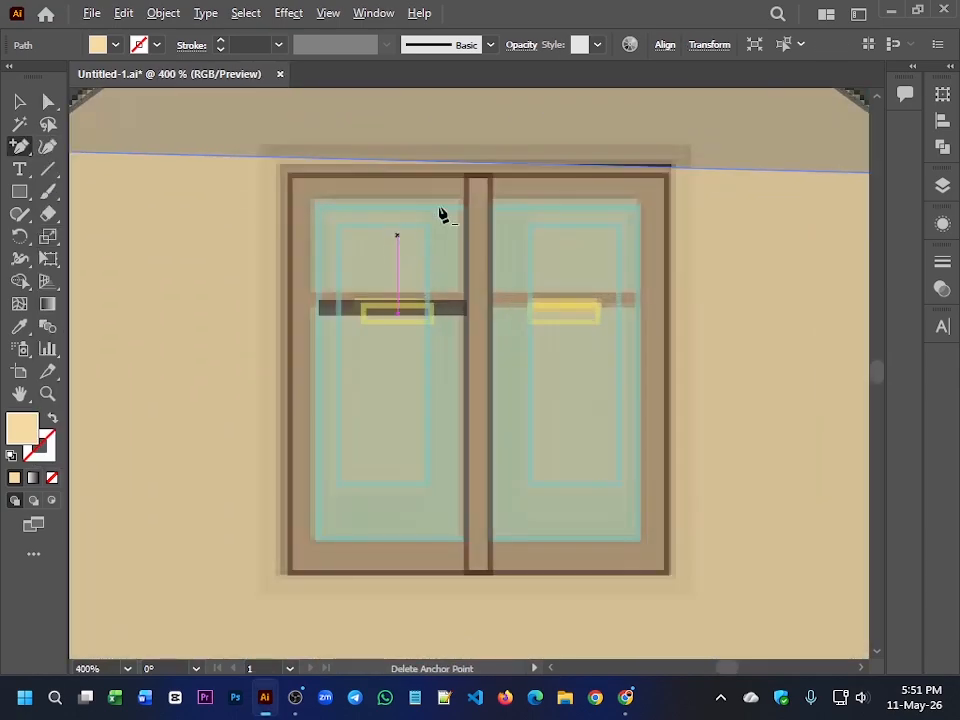
pyautogui.click(478, 164)
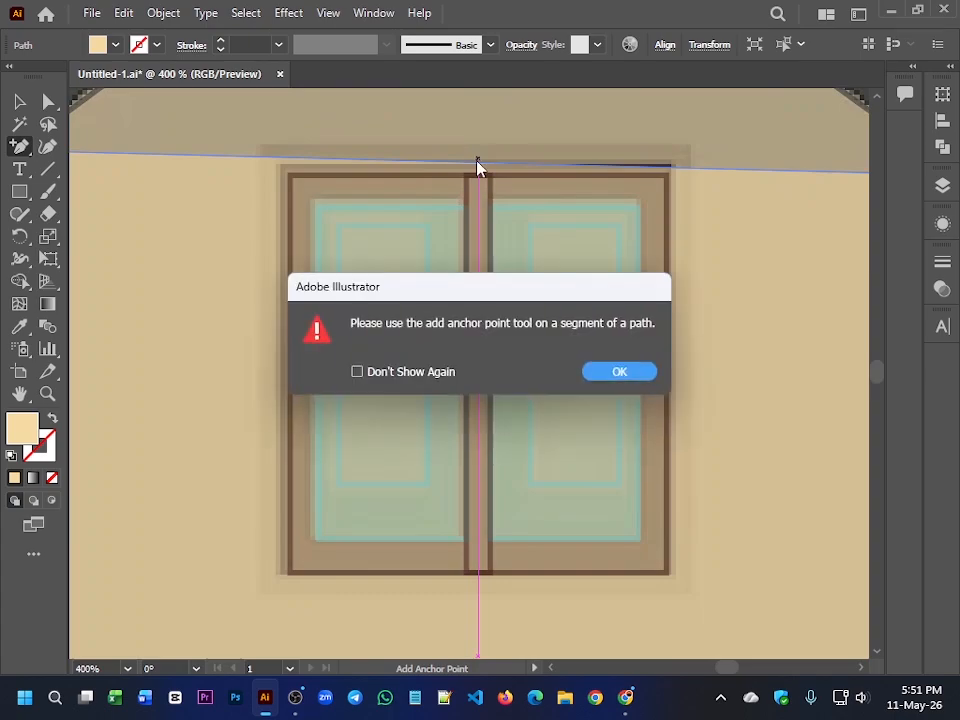
pyautogui.click(600, 378)
# Step: Swap the beige wall's fill and stroke and add an anchor point at the middle of its top edge
pyautogui.scroll(3, 493, 364)
pyautogui.hotkey('shift', 'x')
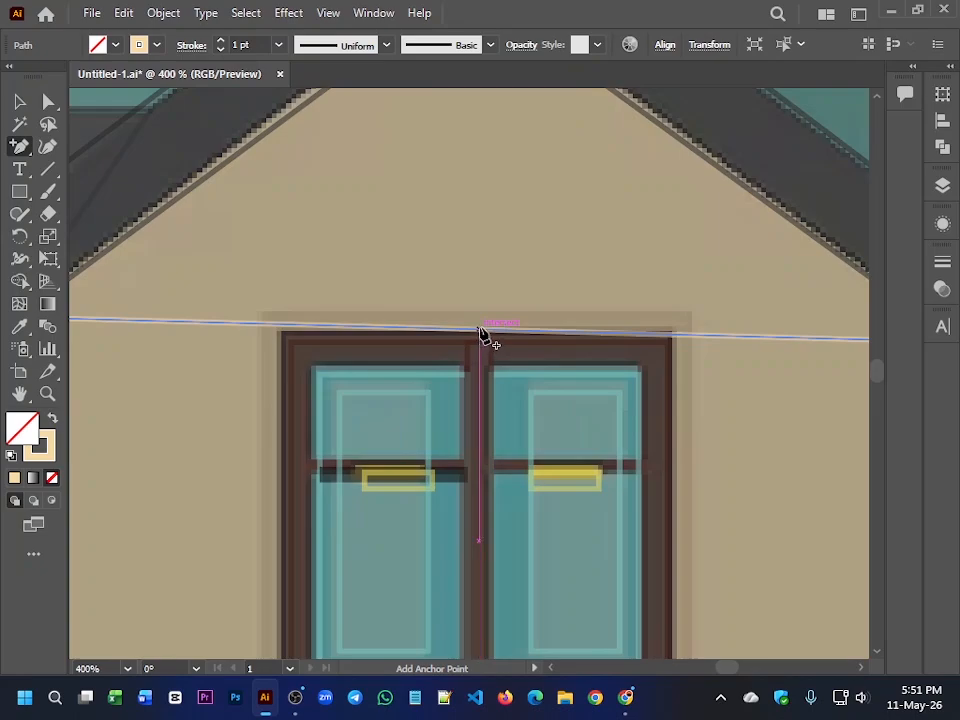
pyautogui.click(482, 328)
# Step: Move the new middle point of the beige wall's top edge up to the reference gable peak under the roof
pyautogui.click(19, 103)
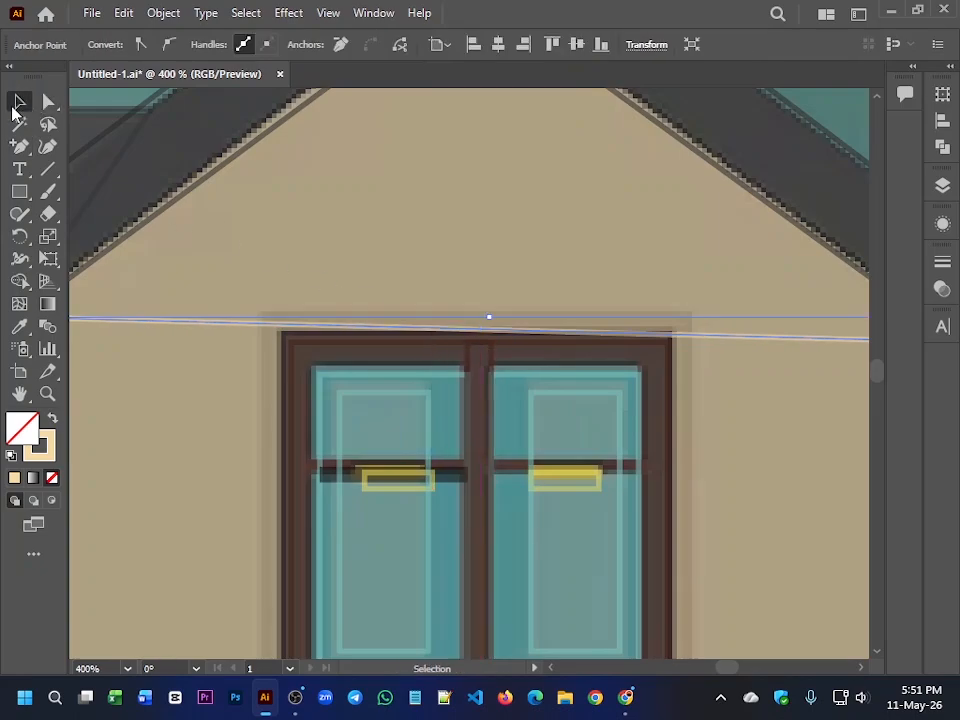
pyautogui.click(48, 102)
pyautogui.click(484, 333)
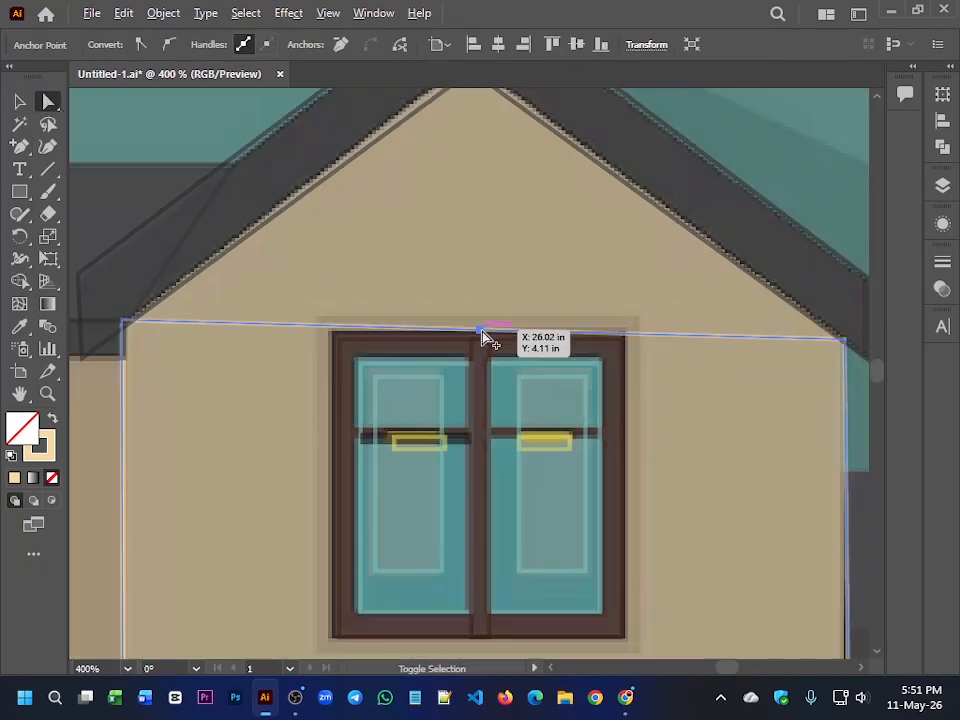
pyautogui.scroll(-2, 481, 331)
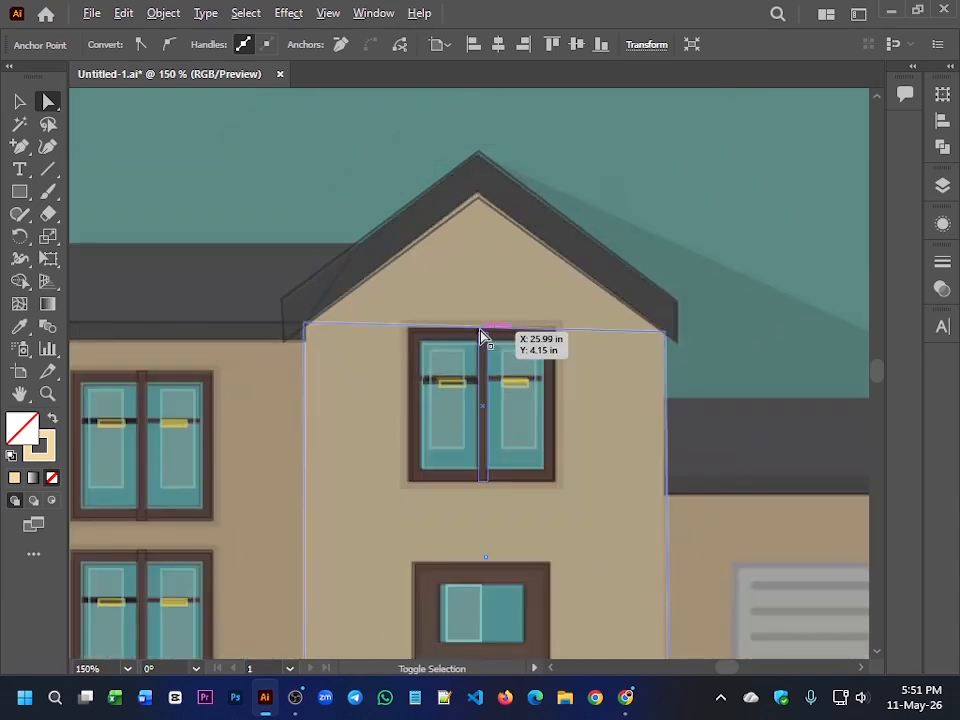
pyautogui.moveTo(484, 328); pyautogui.dragTo(478, 197)
# Step: Swap the beige colour of the gable wall from stroke back to fill and deselect the wall
pyautogui.press('v')
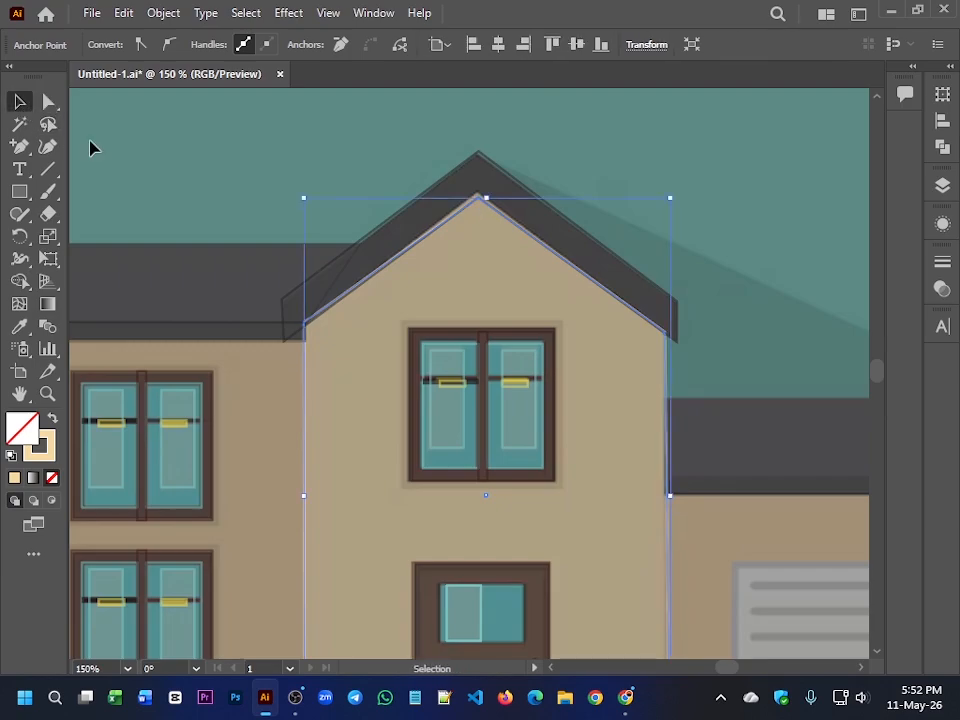
pyautogui.hotkey('ctrl', '-')
pyautogui.hotkey('ctrl', '-')
pyautogui.hotkey('shift', 'x')
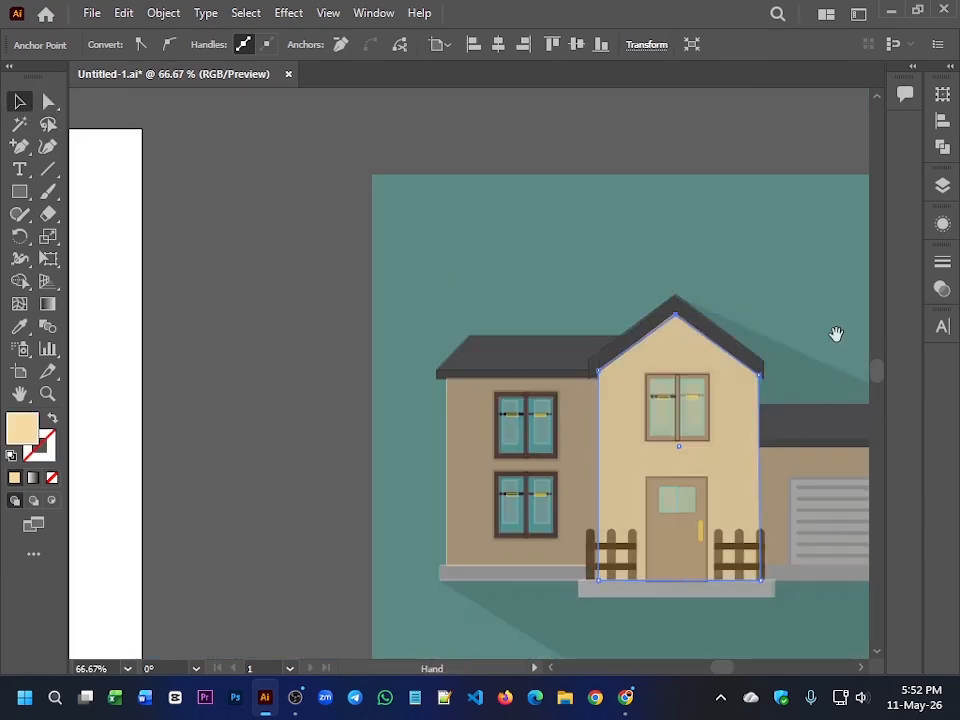
pyautogui.moveTo(836, 334); pyautogui.dragTo(643, 339)
pyautogui.scroll(-3, 643, 372)
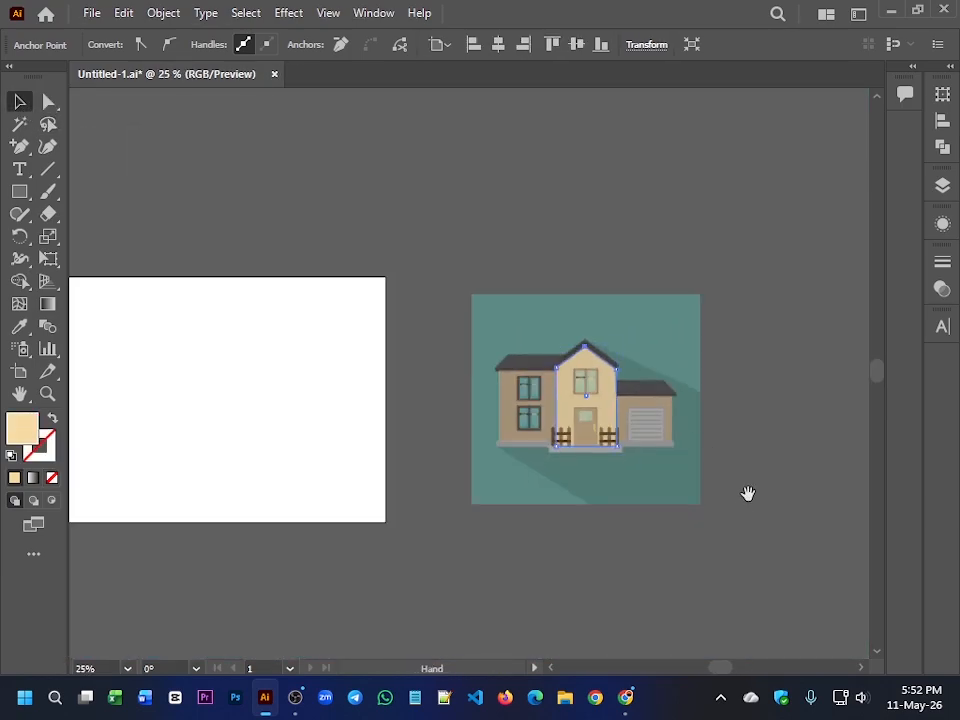
pyautogui.moveTo(748, 493); pyautogui.dragTo(688, 480)
pyautogui.scroll(4, 587, 446)
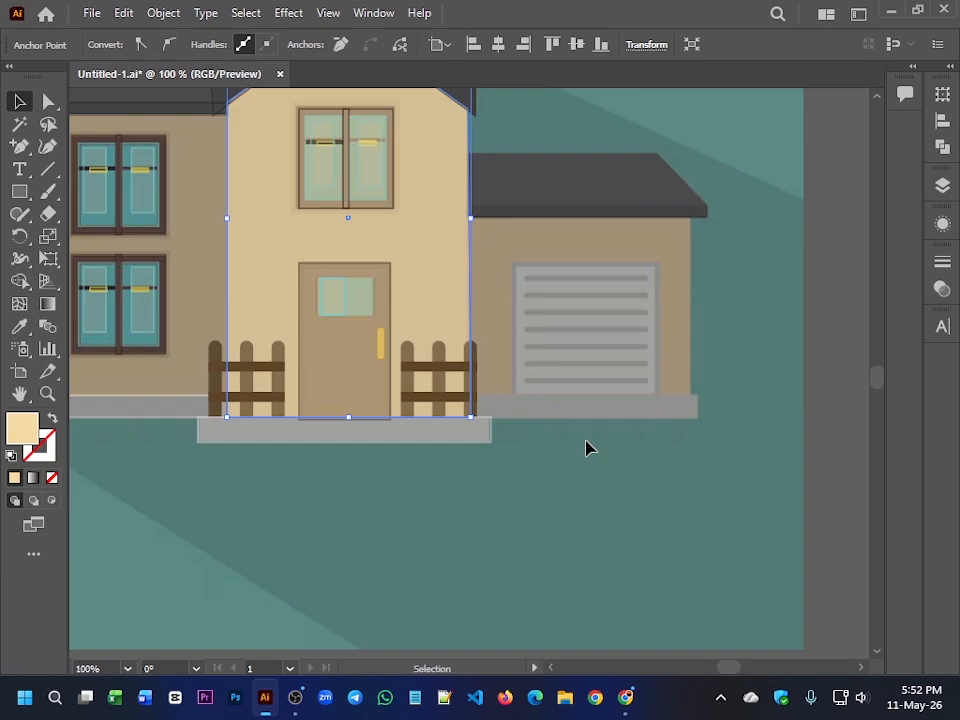
pyautogui.click(587, 446)
# Step: Draw a rectangle beside the garage roof and fill it with the dark grey sampled from the reference roof
pyautogui.moveTo(685, 193); pyautogui.dragTo(529, 351)
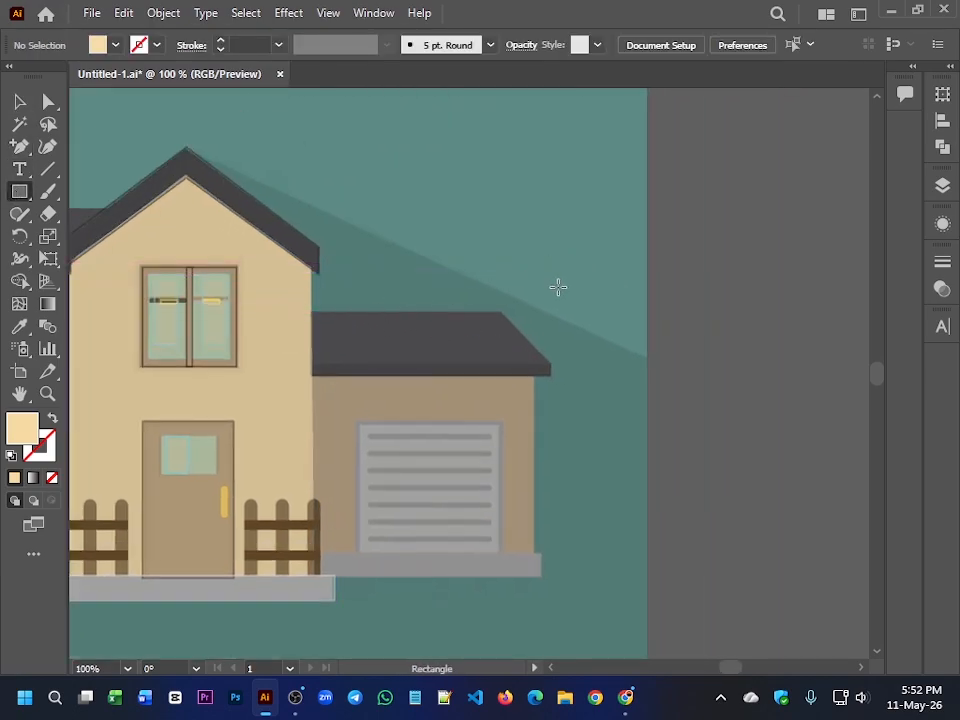
pyautogui.moveTo(564, 290)
pyautogui.mouseDown()
pyautogui.moveTo(748, 379)
pyautogui.moveTo(793, 388)
pyautogui.mouseUp()
pyautogui.press('i')
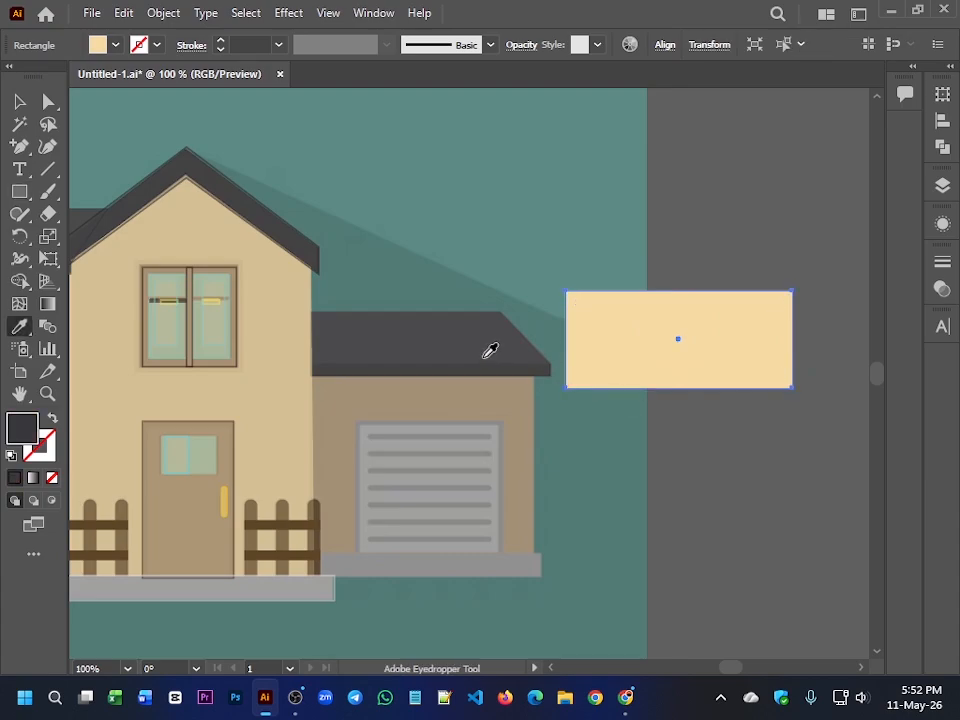
pyautogui.click(489, 349)
pyautogui.press('v')
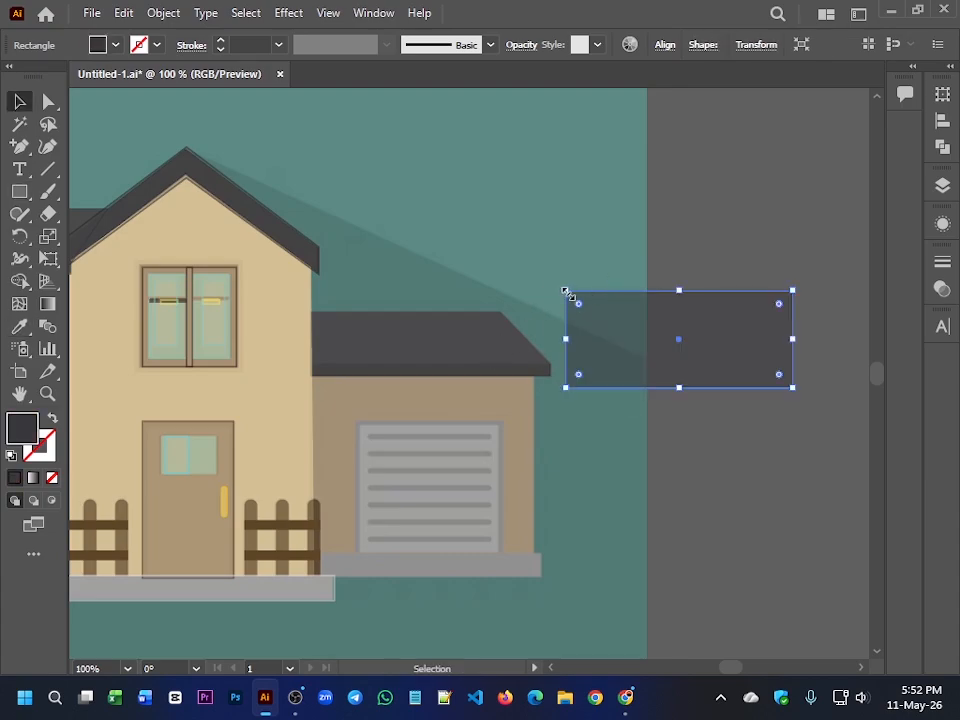
# Step: Check the opacity setting of the new dark grey rectangle
pyautogui.click(598, 46)
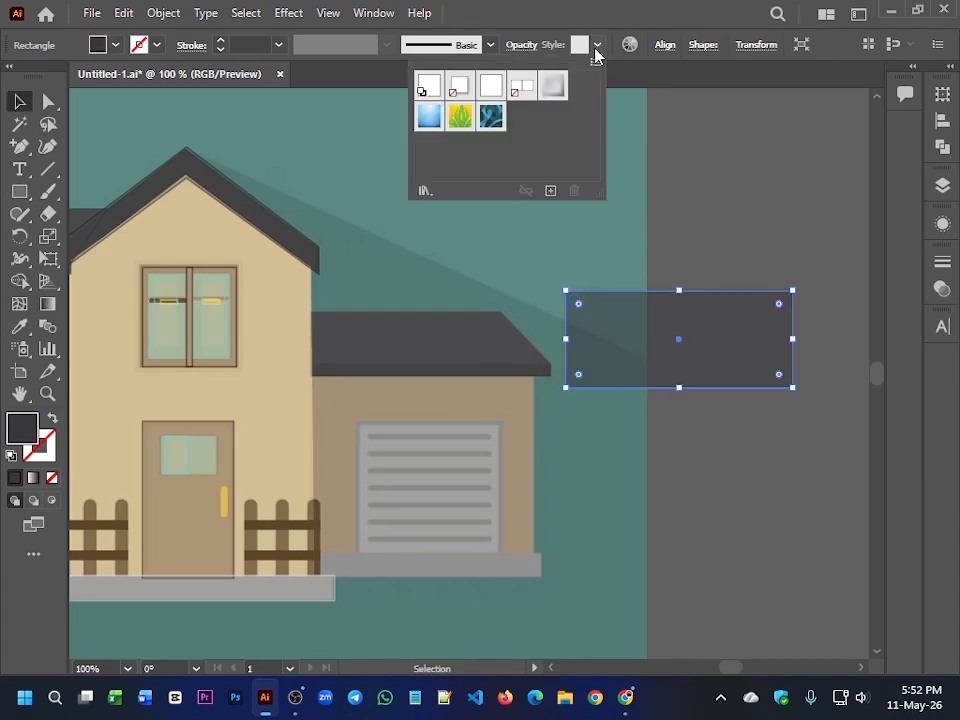
pyautogui.click(522, 45)
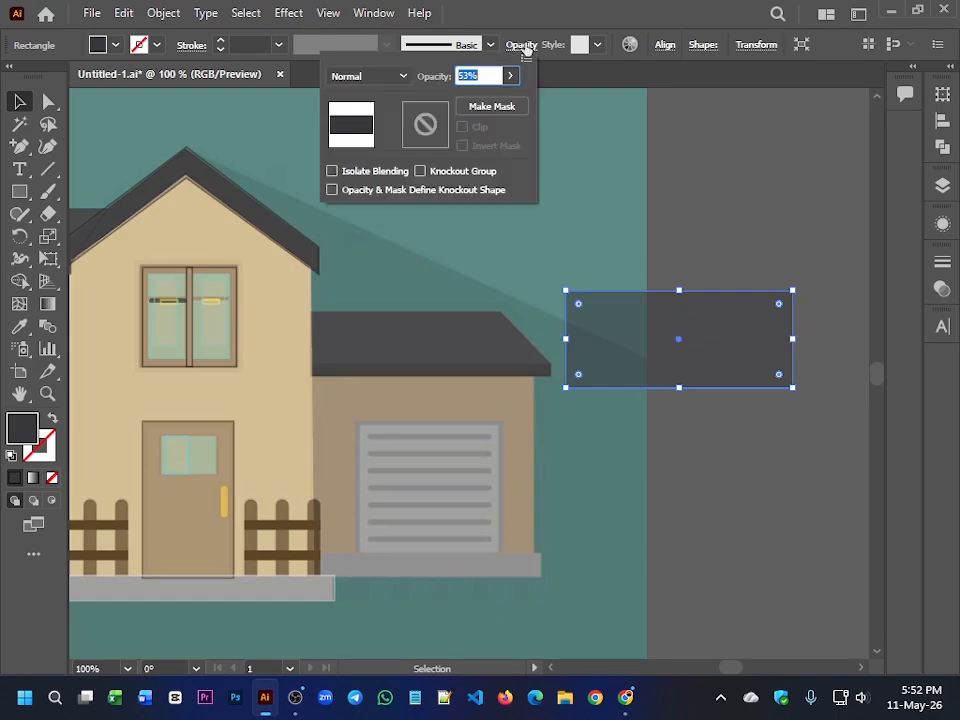
pyautogui.click(524, 45)
pyautogui.click(620, 211)
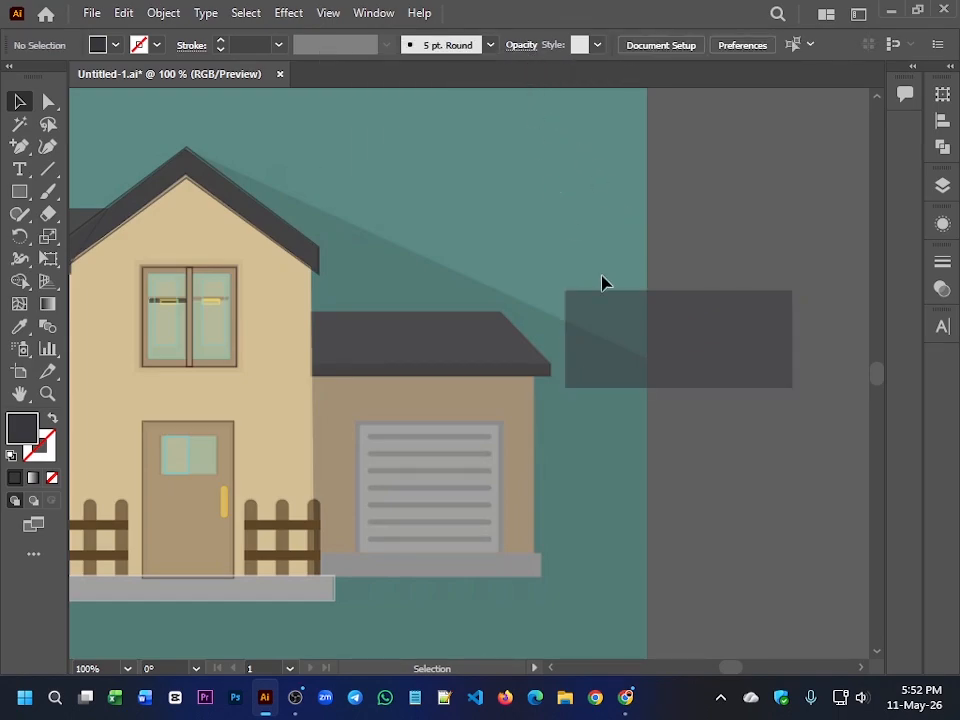
# Step: Reshape the dark grey rectangle into the garage roof by moving its four corner points onto the reference, with the lower edge level above the eave strip
pyautogui.click(570, 300)
pyautogui.click(48, 101)
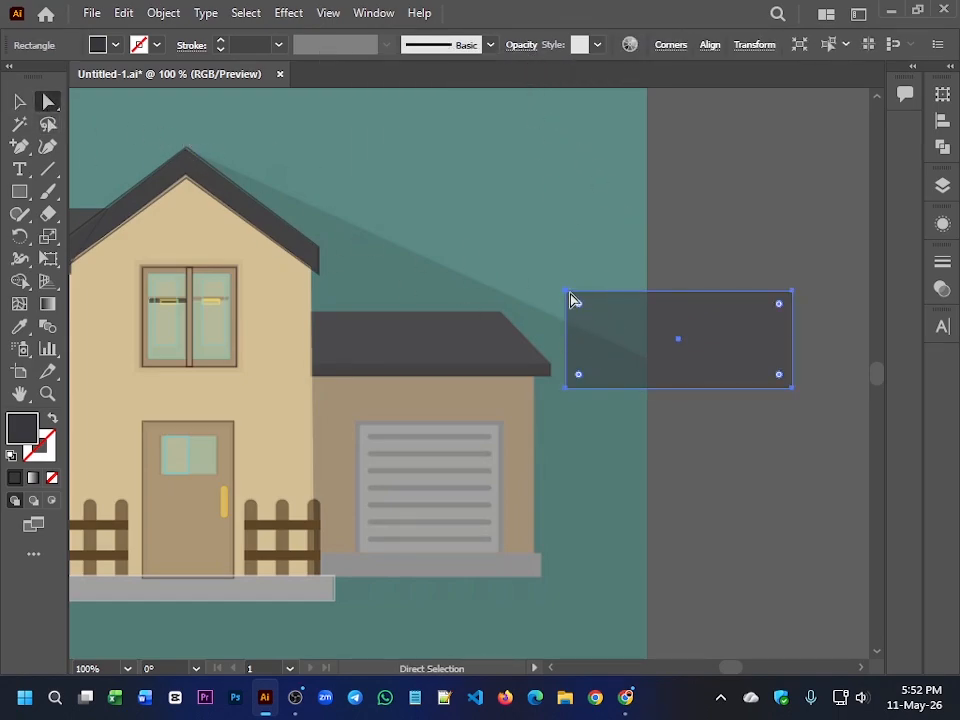
pyautogui.moveTo(570, 300); pyautogui.dragTo(311, 314)
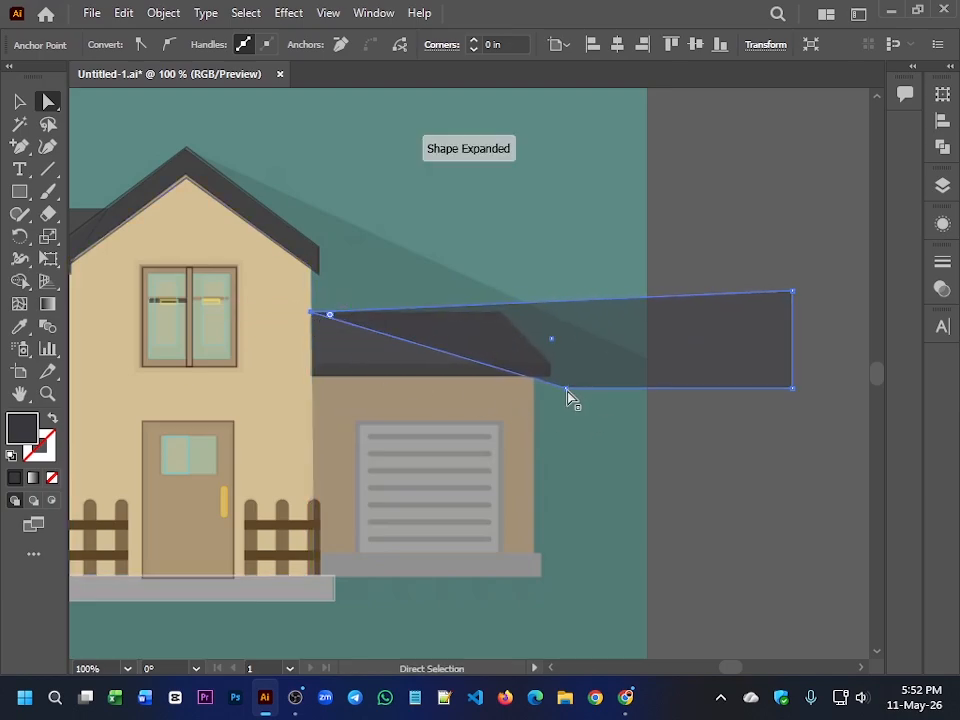
pyautogui.moveTo(570, 392); pyautogui.dragTo(316, 378)
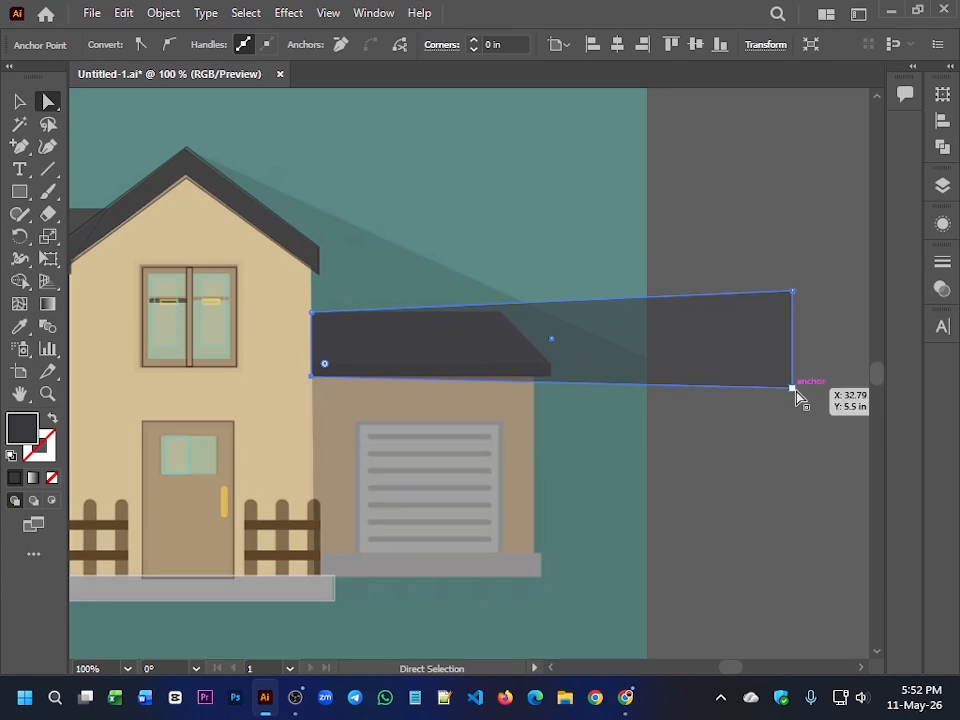
pyautogui.moveTo(794, 390); pyautogui.dragTo(550, 371)
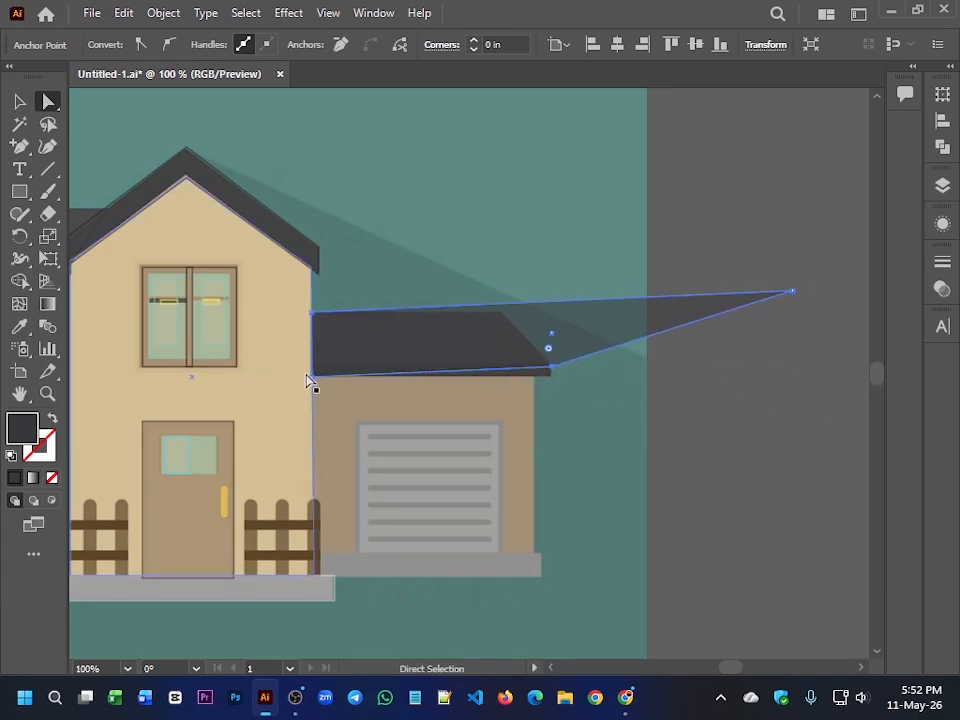
pyautogui.moveTo(310, 378); pyautogui.dragTo(312, 366)
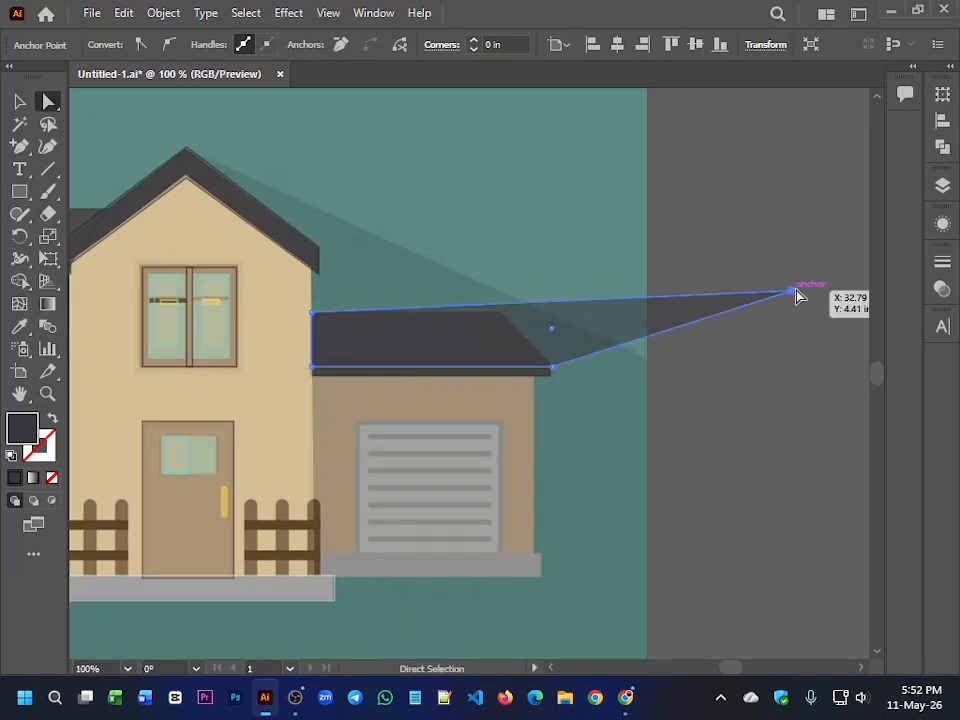
pyautogui.moveTo(796, 293); pyautogui.dragTo(506, 317)
pyautogui.click(574, 326)
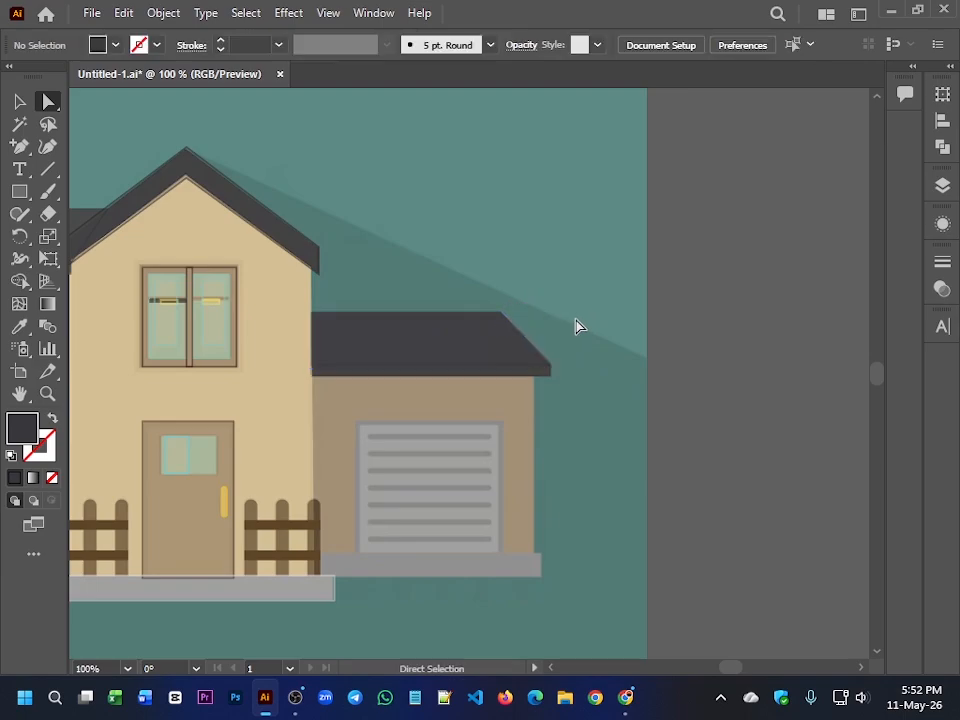
# Step: Draw a thin rectangle over the garage roof's eave strip and extend its upper edge to meet the roof shape
pyautogui.click(19, 191)
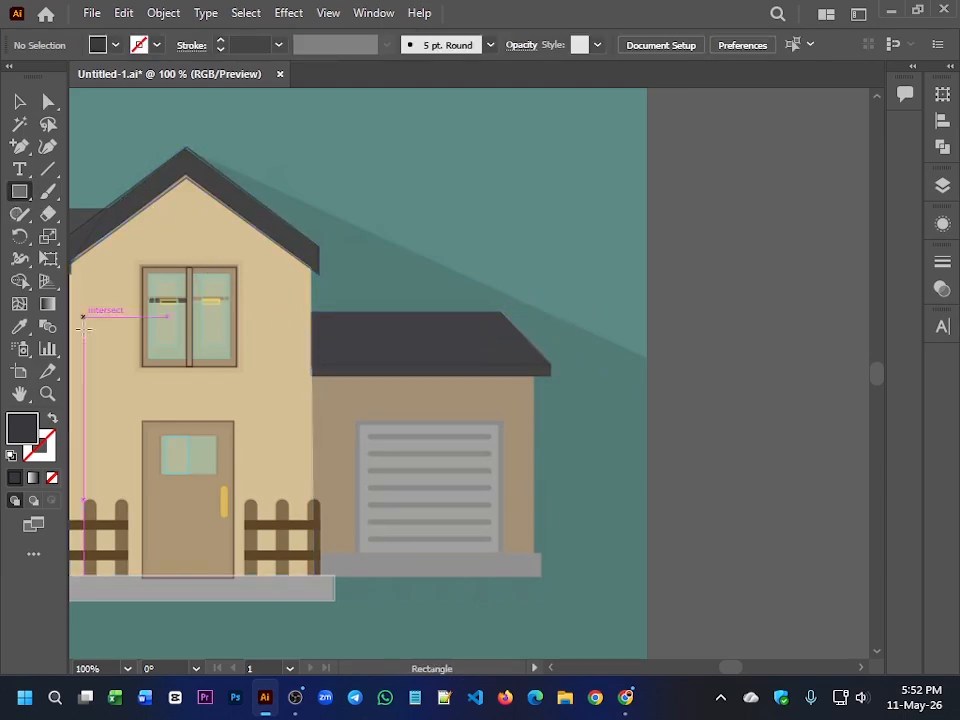
pyautogui.scroll(2, 356, 408)
pyautogui.moveTo(441, 414); pyautogui.dragTo(364, 375)
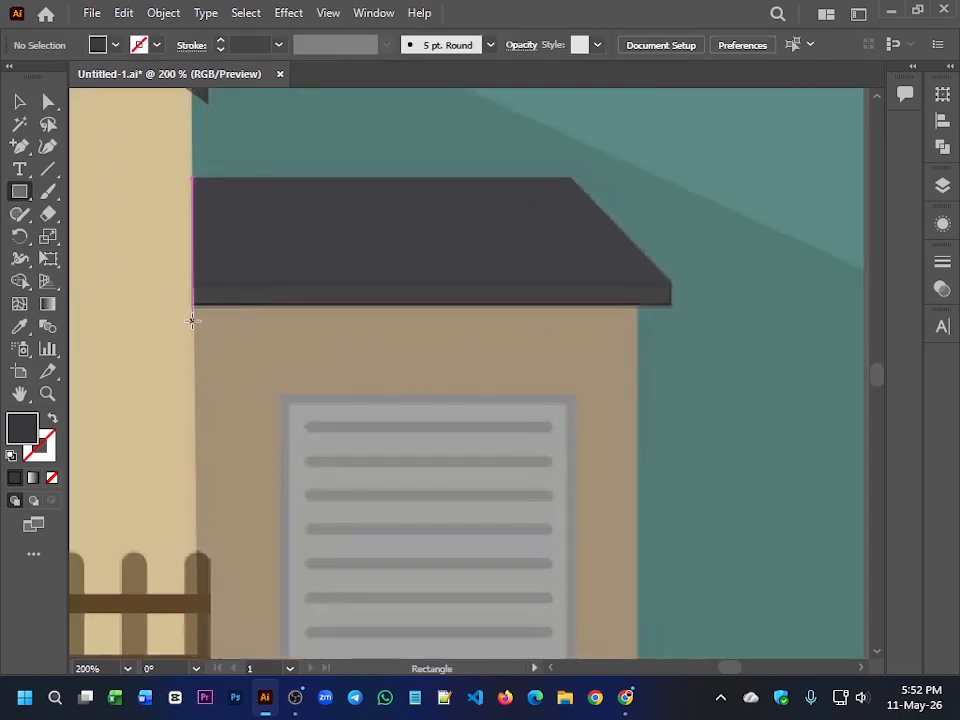
pyautogui.moveTo(193, 288); pyautogui.dragTo(674, 304)
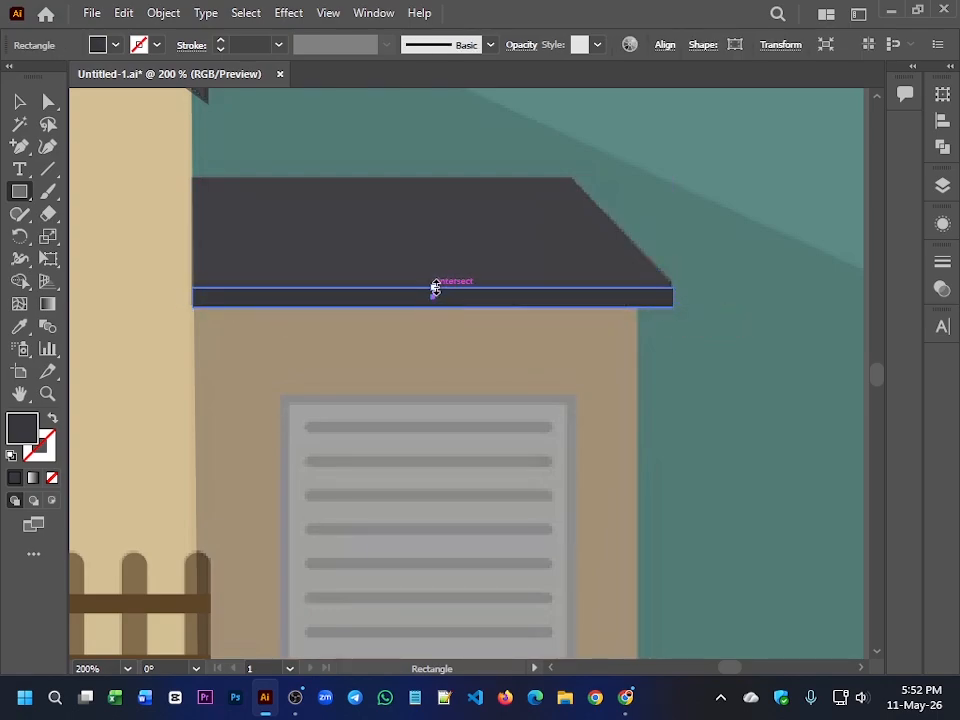
pyautogui.moveTo(433, 285); pyautogui.dragTo(434, 284)
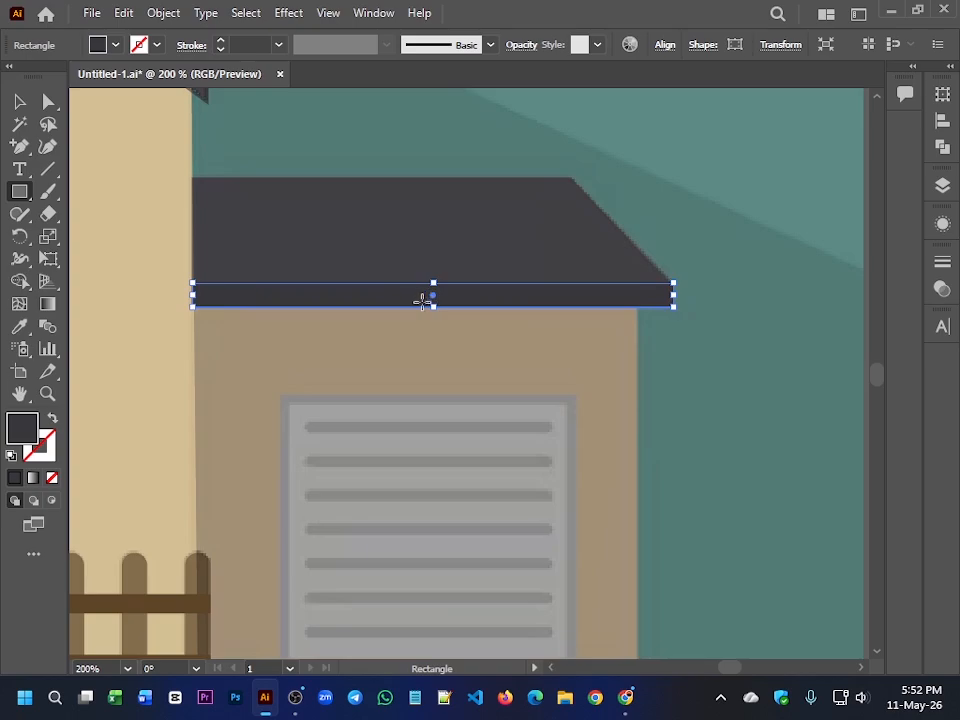
# Step: Fill the eave strip with the darker grey sampled from the reference eave and deselect it
pyautogui.hotkey('shift', 'x')
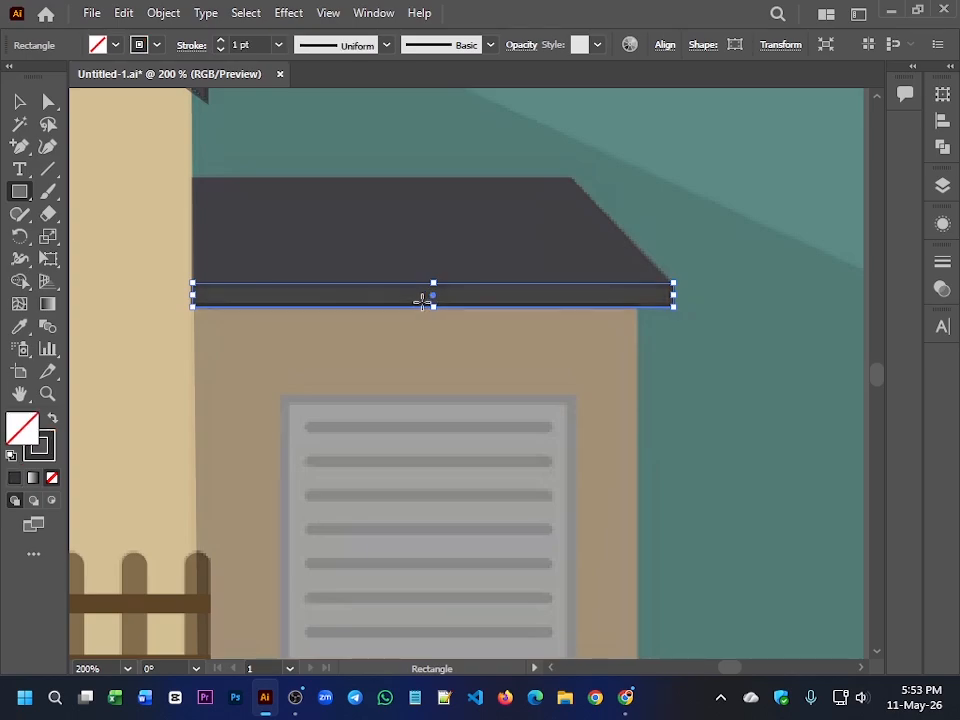
pyautogui.press('i')
pyautogui.click(473, 288)
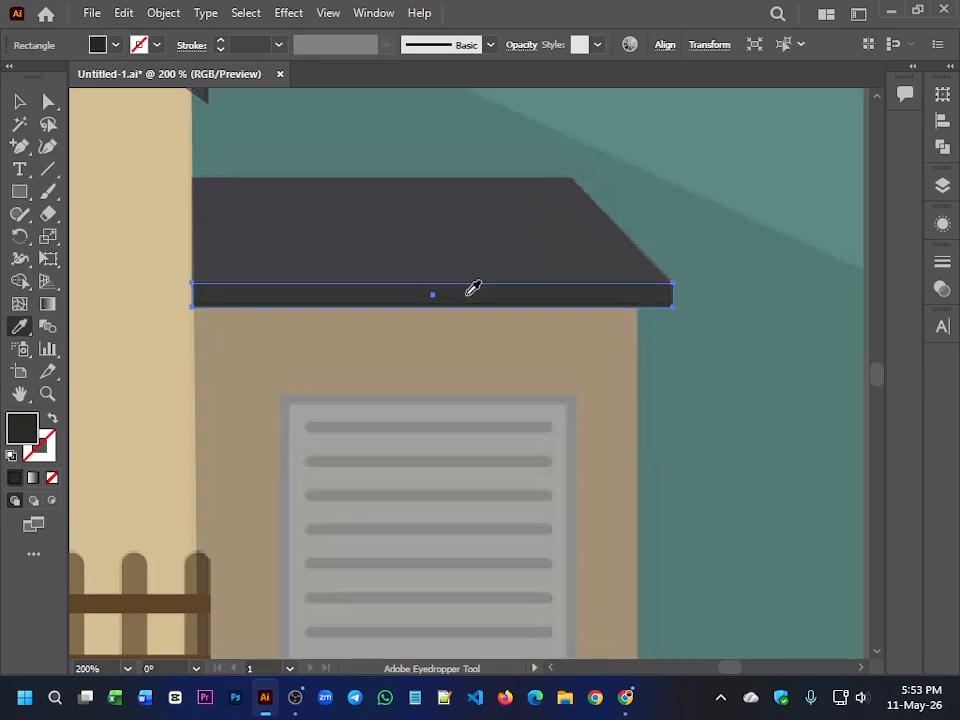
pyautogui.press('v')
pyautogui.click(663, 428)
# Step: Draw a rectangle over the garage wall from the eave strip down to the grey base and send it to the back
pyautogui.scroll(-5, 640, 380)
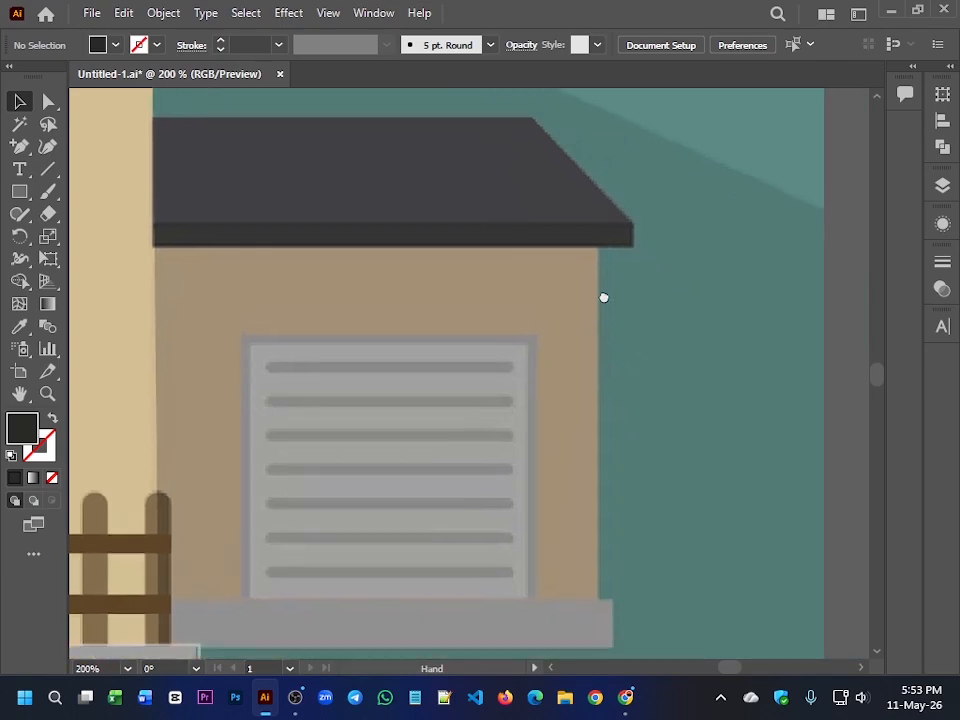
pyautogui.scroll(1, 609, 208)
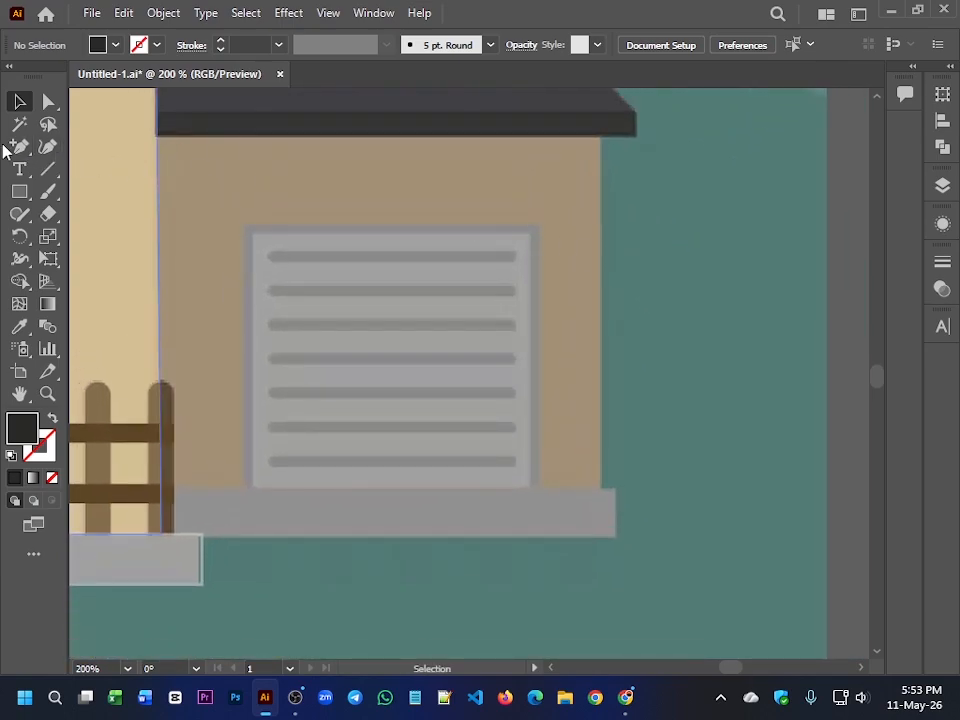
pyautogui.click(19, 191)
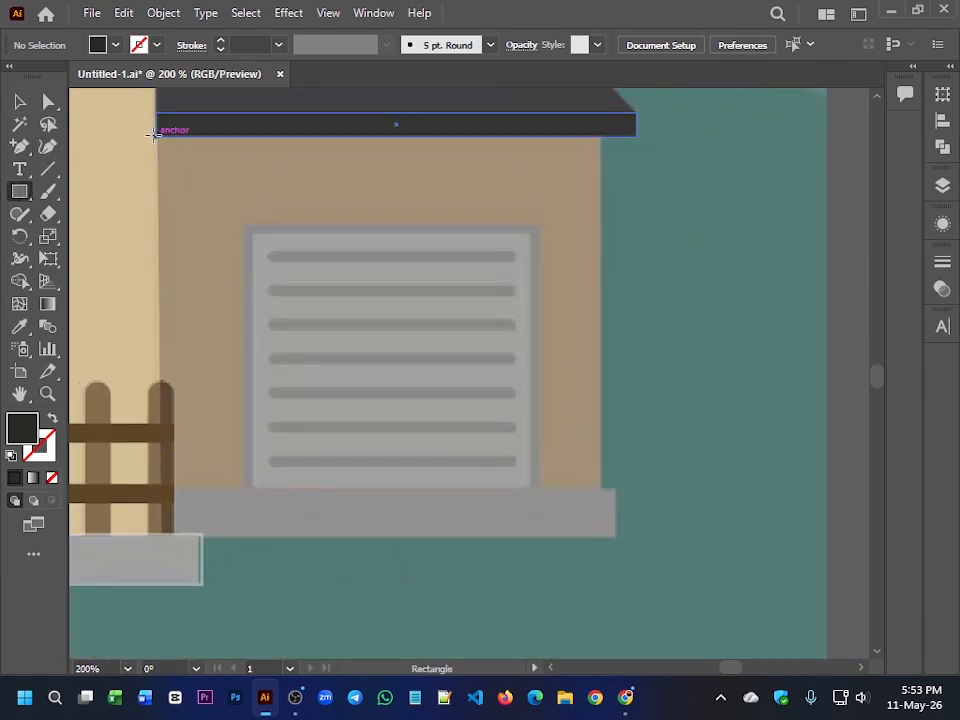
pyautogui.moveTo(156, 131)
pyautogui.mouseDown()
pyautogui.moveTo(159, 184)
pyautogui.moveTo(229, 474)
pyautogui.moveTo(572, 474)
pyautogui.moveTo(604, 484)
pyautogui.mouseUp()
pyautogui.hotkey('ctrl', 'shift', '[')
# Step: Give the garage wall rectangle an unfilled outline in the tan sampled from the reference wall, and deselect it
pyautogui.hotkey('shift', 'x')
pyautogui.press('i')
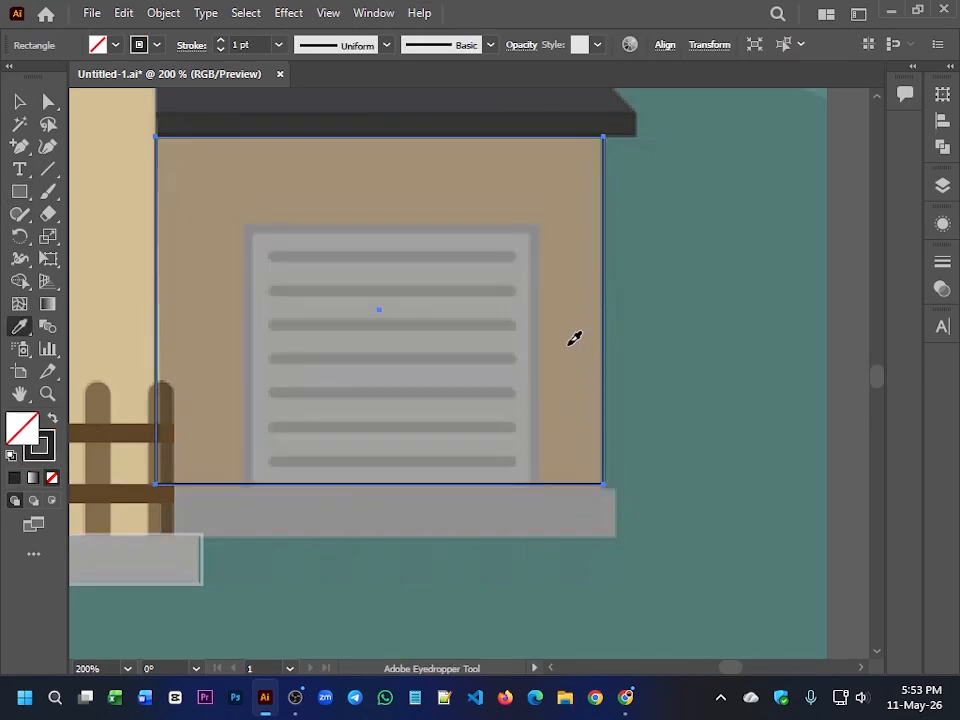
pyautogui.click(572, 341)
pyautogui.hotkey('shift', 'x')
pyautogui.press('v')
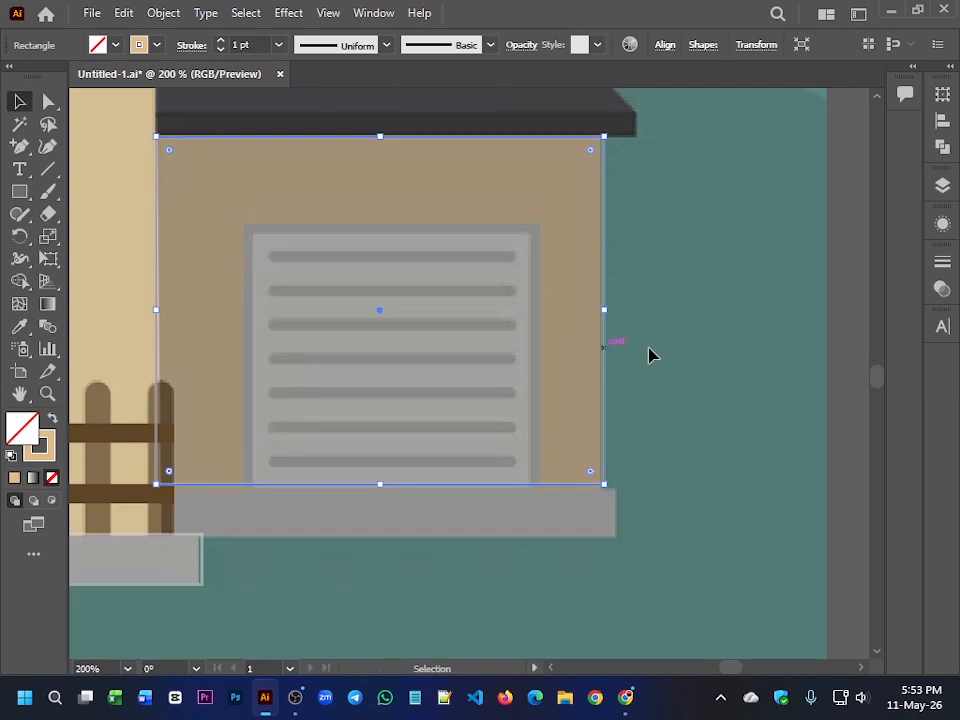
pyautogui.click(724, 350)
# Step: Draw a rectangle around the garage door's outer frame and give it an unfilled outline in the grey sampled from the reference door frame
pyautogui.press('n')
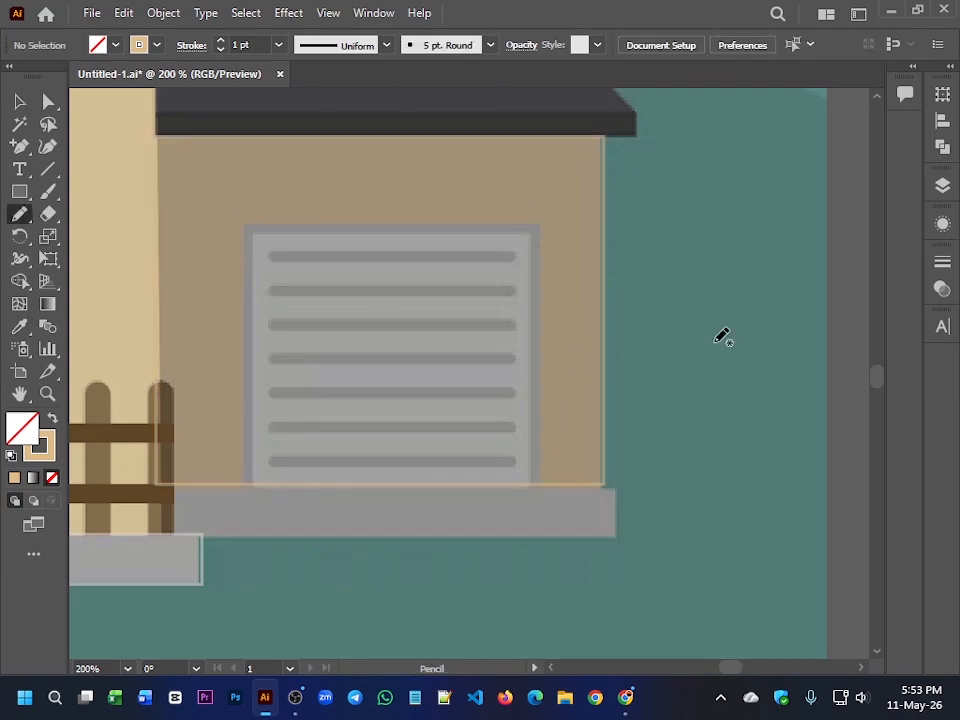
pyautogui.press('m')
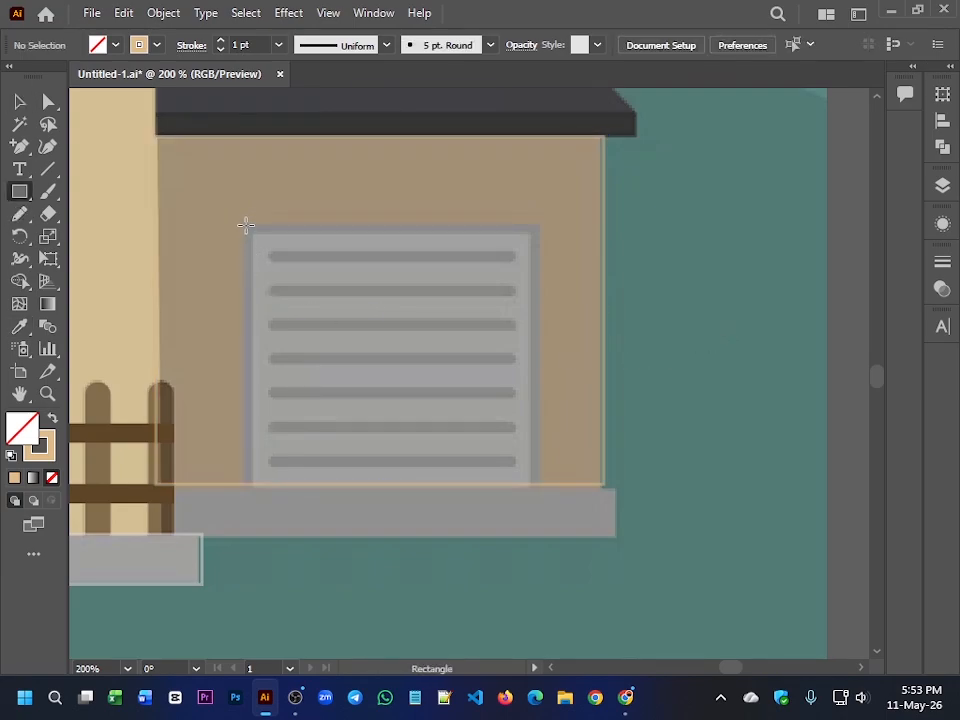
pyautogui.moveTo(244, 222); pyautogui.dragTo(538, 480)
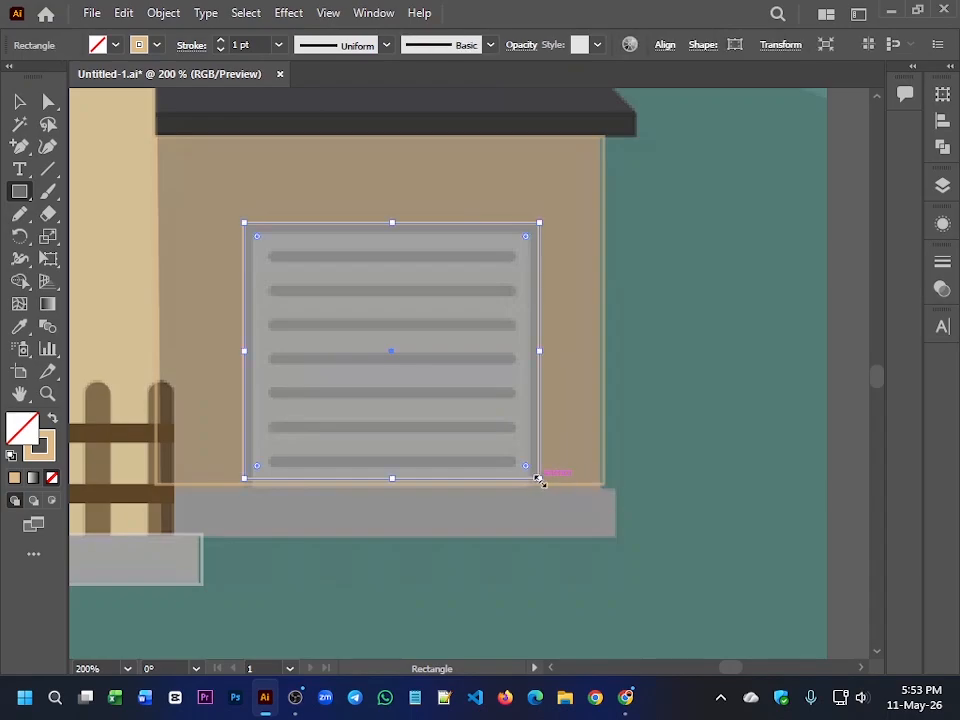
pyautogui.press('i')
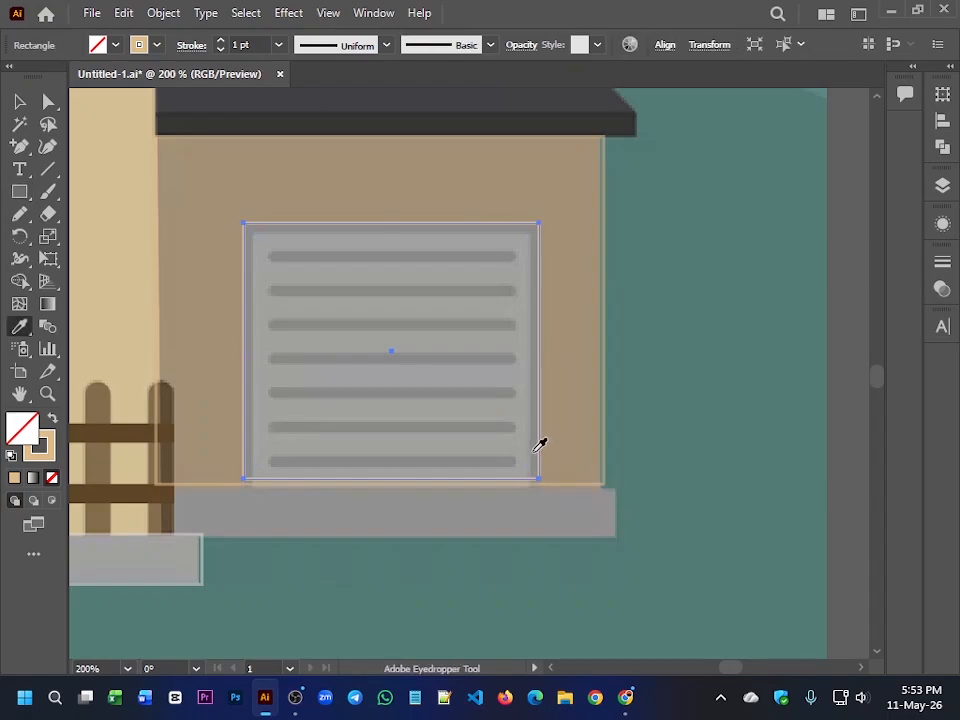
pyautogui.click(534, 451)
pyautogui.hotkey('shift', 'x')
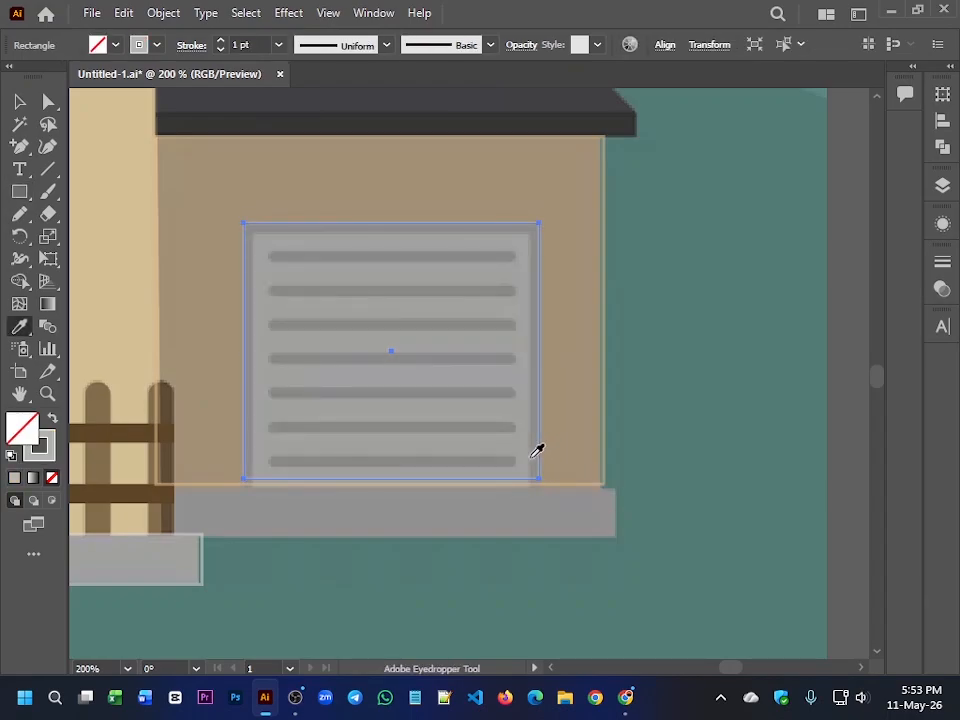
# Step: Draw the garage door's inner panel rectangle inside its outer frame and give it an unfilled outline in the panel's light grey
pyautogui.press('v')
pyautogui.click(655, 406)
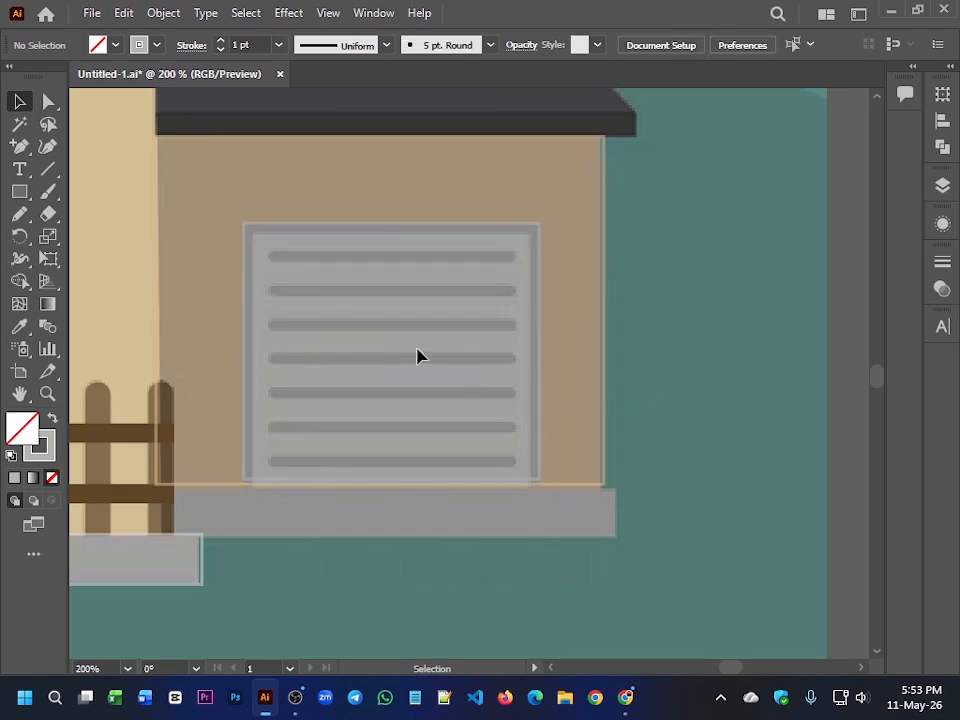
pyautogui.click(21, 192)
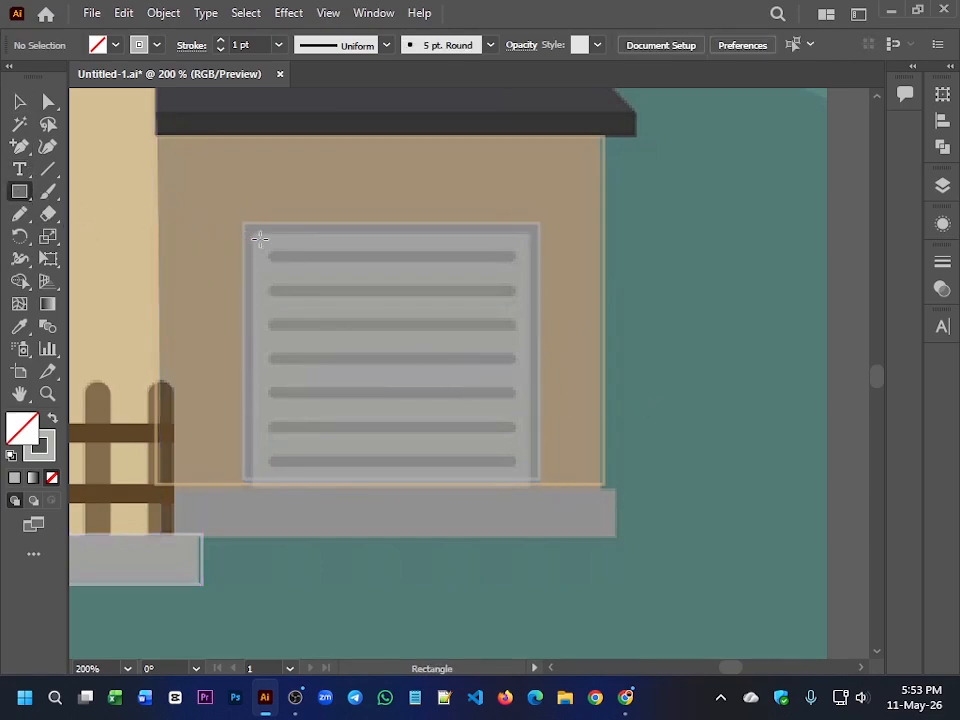
pyautogui.moveTo(251, 232); pyautogui.dragTo(531, 483)
pyautogui.press('i')
pyautogui.click(522, 374)
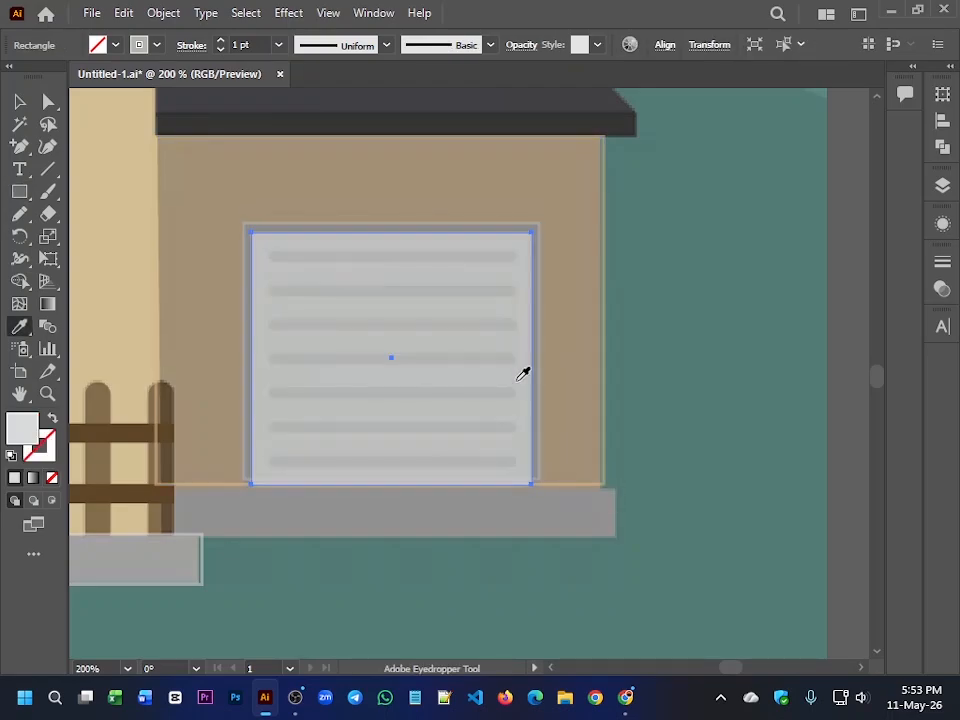
pyautogui.hotkey('shift', 'x')
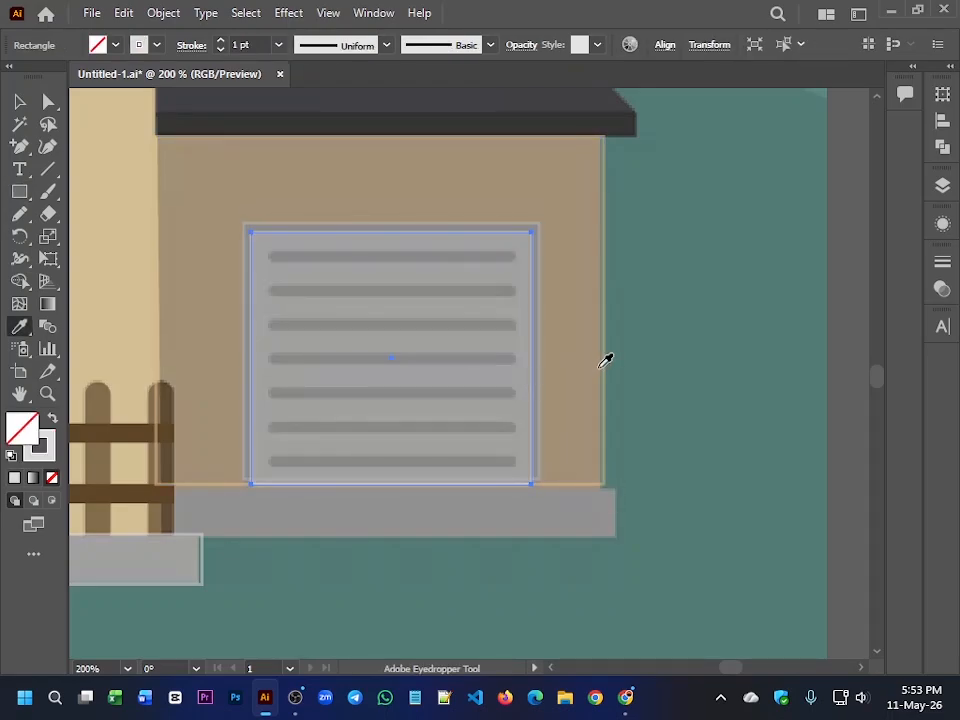
pyautogui.press('v')
pyautogui.press('m')
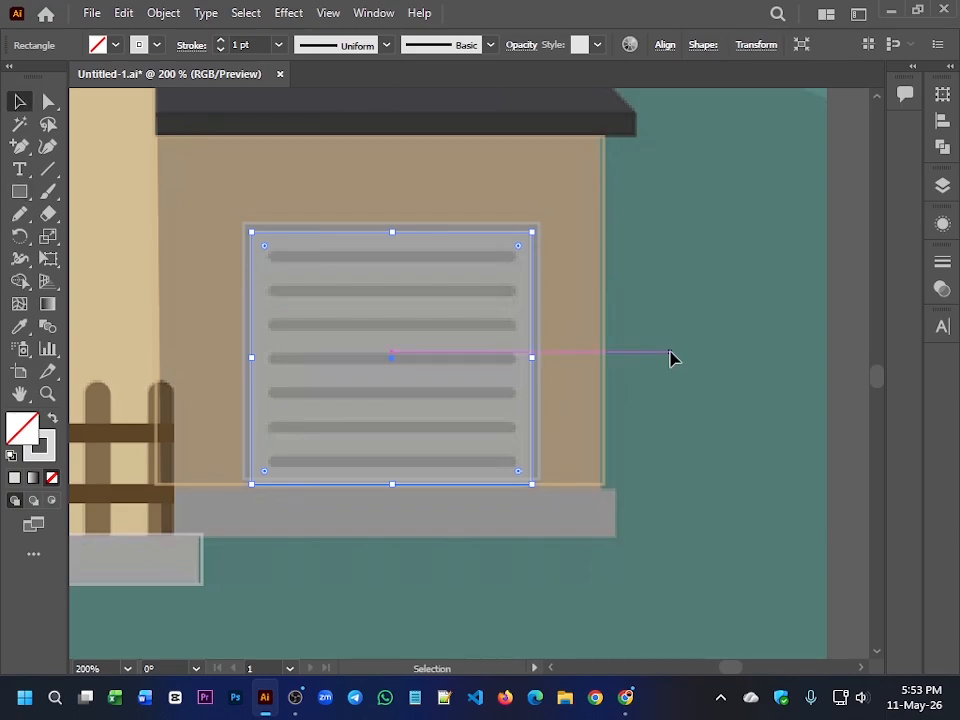
pyautogui.keyDown('ctrl'); pyautogui.click(662, 364); pyautogui.keyUp('ctrl')
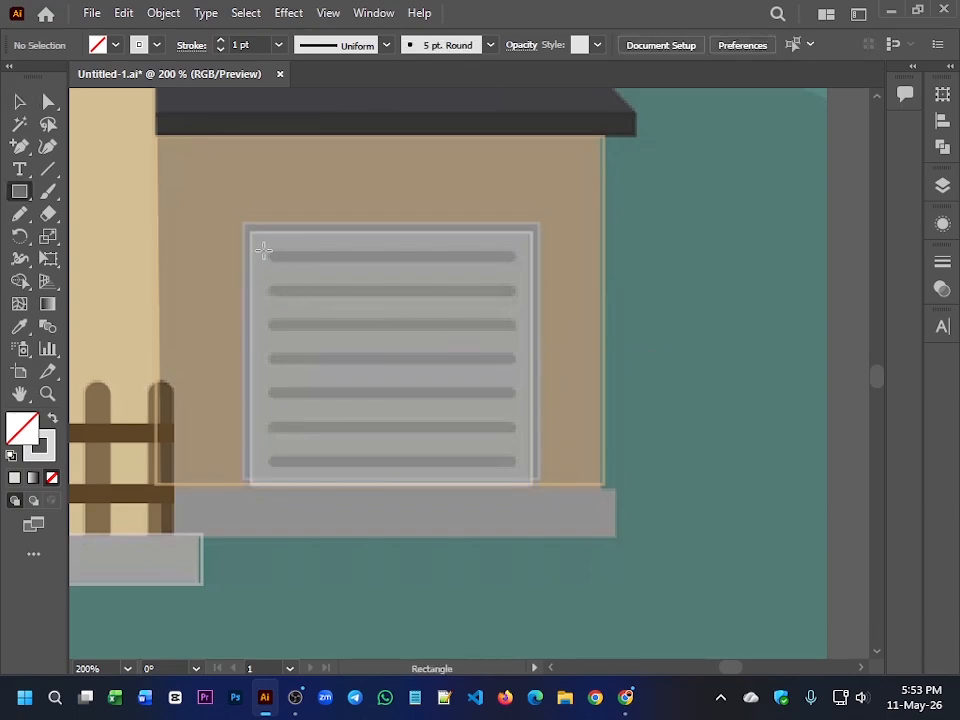
# Step: Draw a thin bar over the garage door's top slat, fill it light grey and fully round its ends
pyautogui.moveTo(269, 249); pyautogui.dragTo(518, 262)
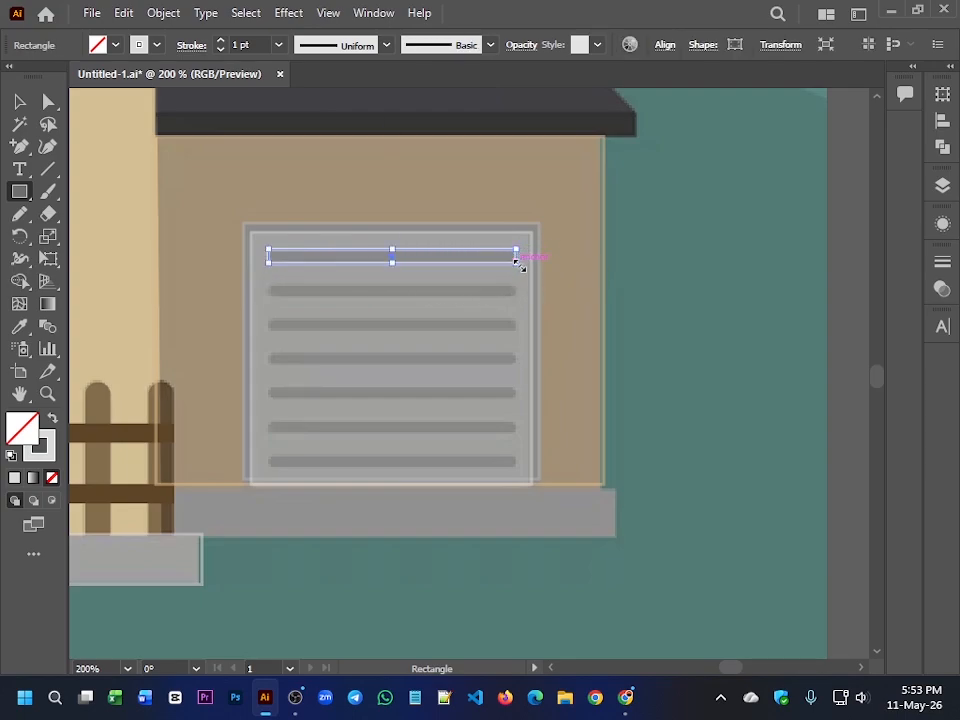
pyautogui.press('a')
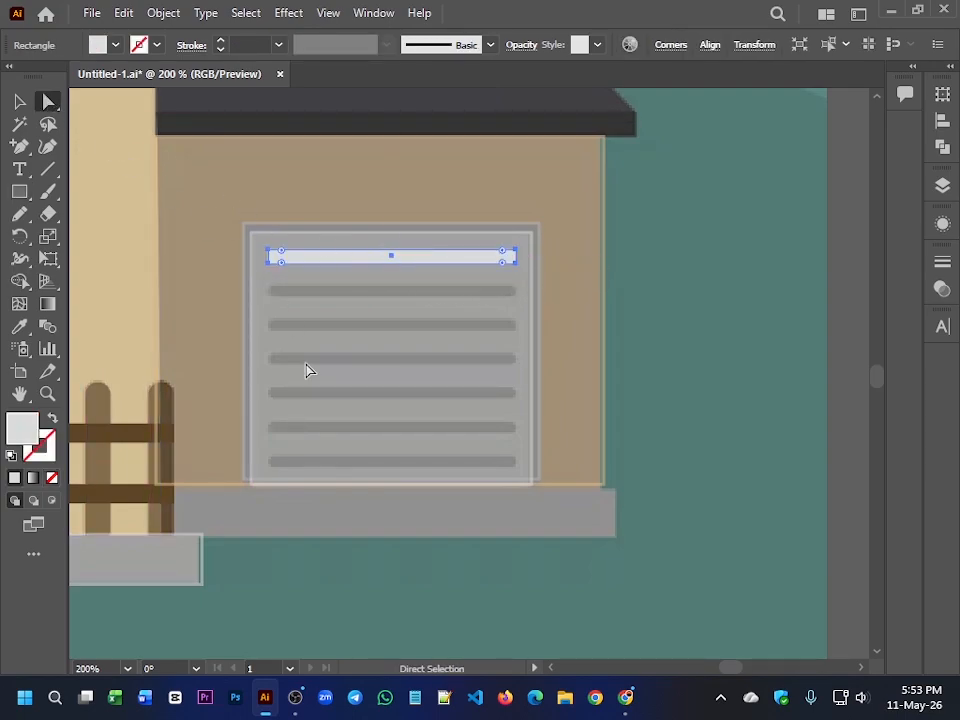
pyautogui.scroll(4, 440, 365)
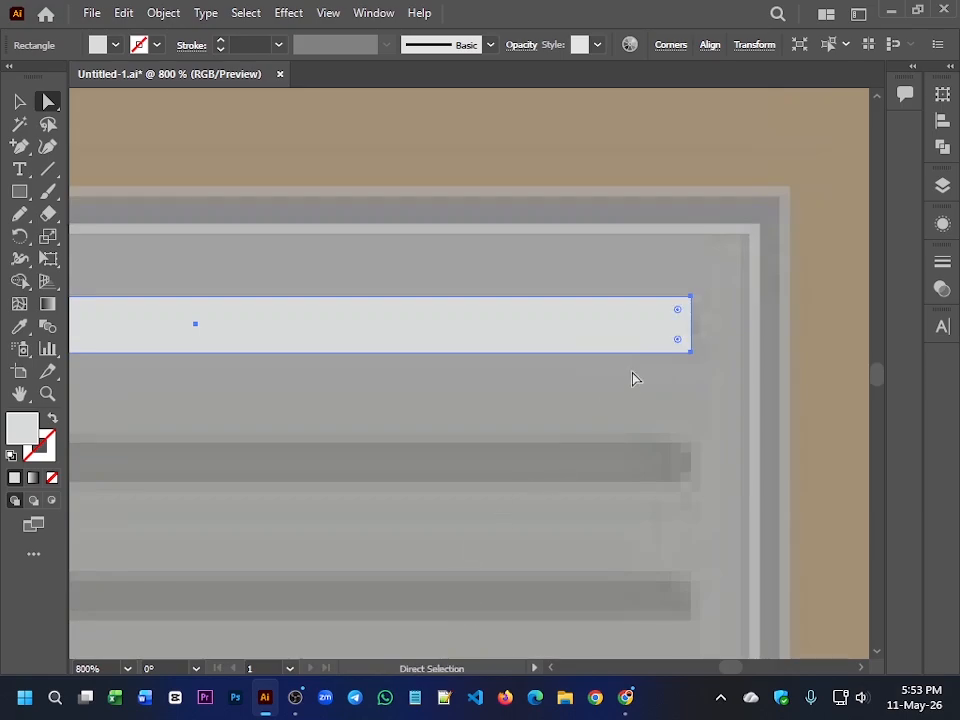
pyautogui.moveTo(676, 338); pyautogui.dragTo(538, 403)
# Step: Duplicate the rounded bar downward at equal spacing to make seven slats on the garage door
pyautogui.scroll(-4, 595, 362)
pyautogui.hotkey('ctrl', 'd')
pyautogui.hotkey('ctrl', 'd')
pyautogui.hotkey('ctrl', 'd')
pyautogui.hotkey('ctrl', 'd')
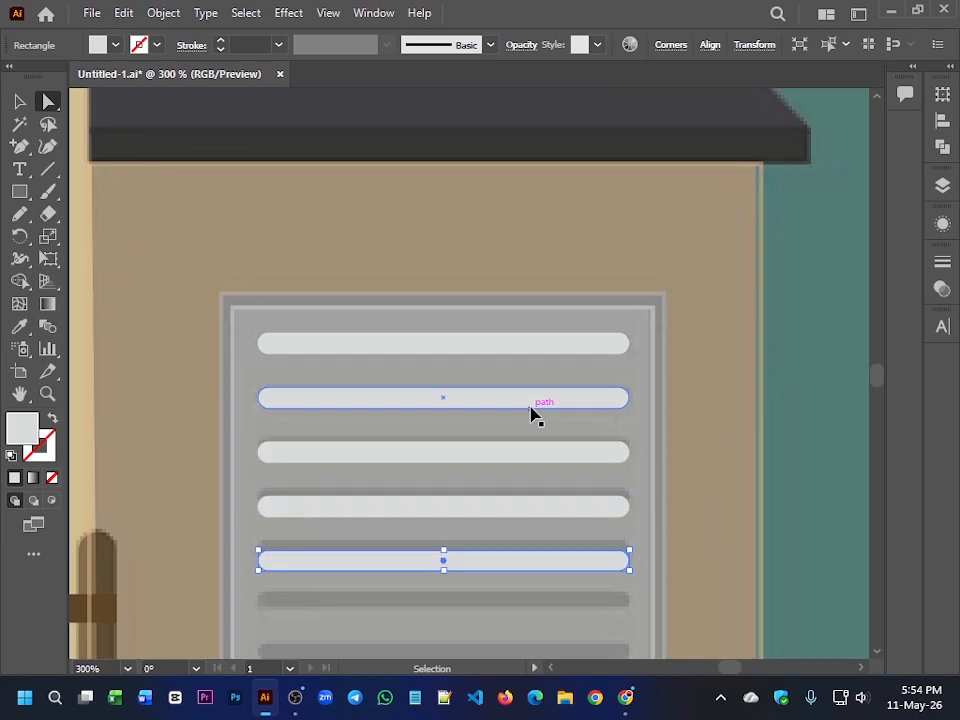
pyautogui.scroll(-1, 531, 414)
pyautogui.scroll(-3, 531, 414)
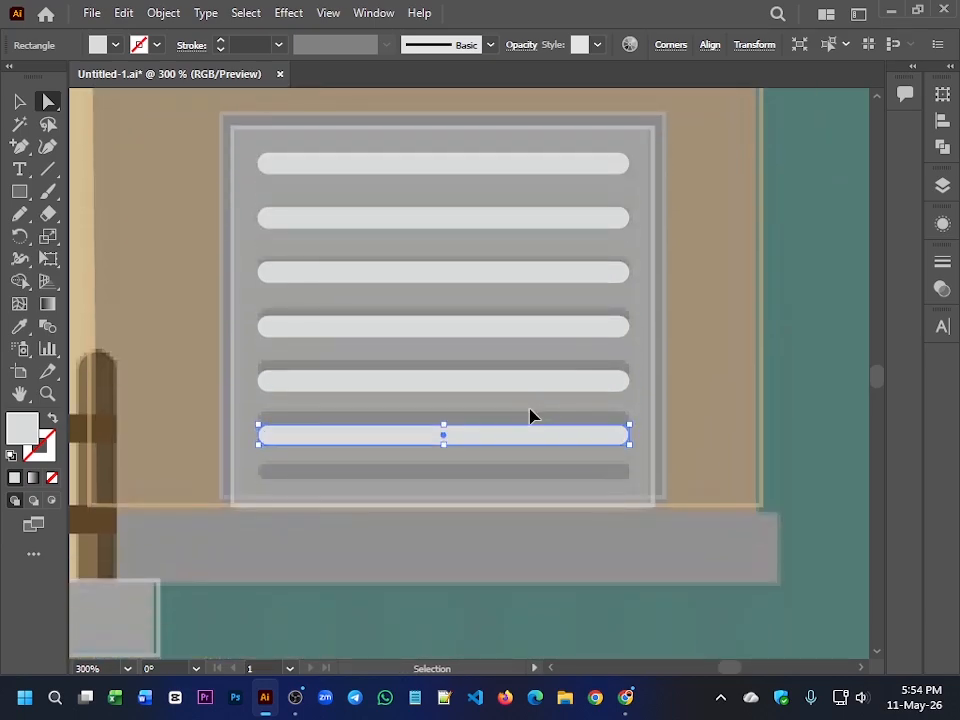
pyautogui.hotkey('ctrl', 'd')
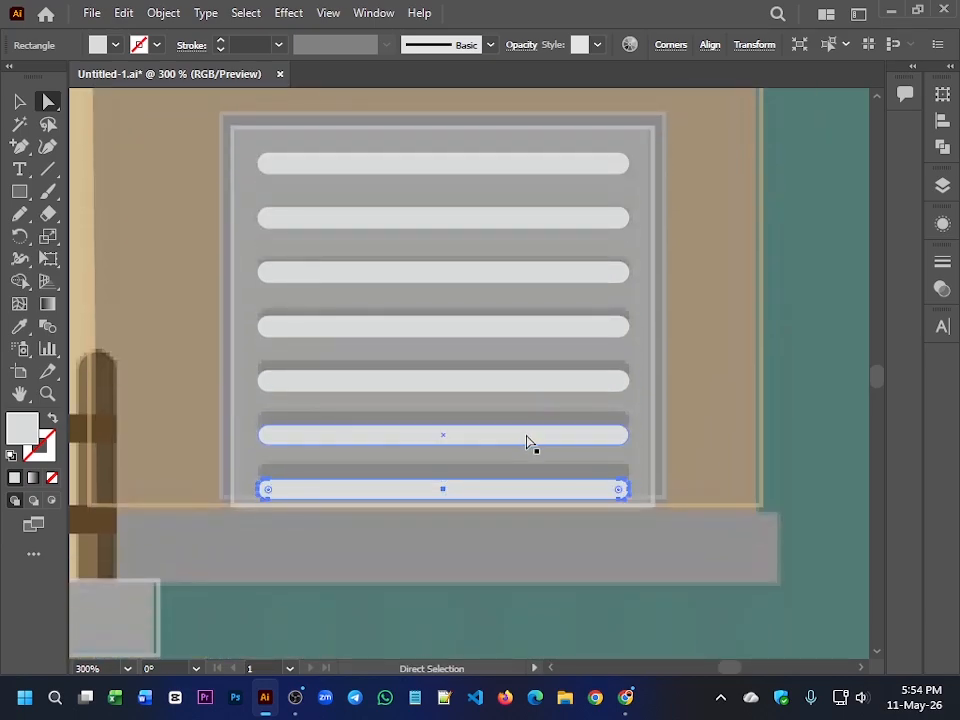
# Step: Select all seven garage door slats and nudge them slightly upward
pyautogui.keyDown('shift'); pyautogui.click(542, 168); pyautogui.keyUp('shift')
pyautogui.keyDown('shift'); pyautogui.click(546, 222); pyautogui.keyUp('shift')
pyautogui.keyDown('shift'); pyautogui.click(553, 272); pyautogui.keyUp('shift')
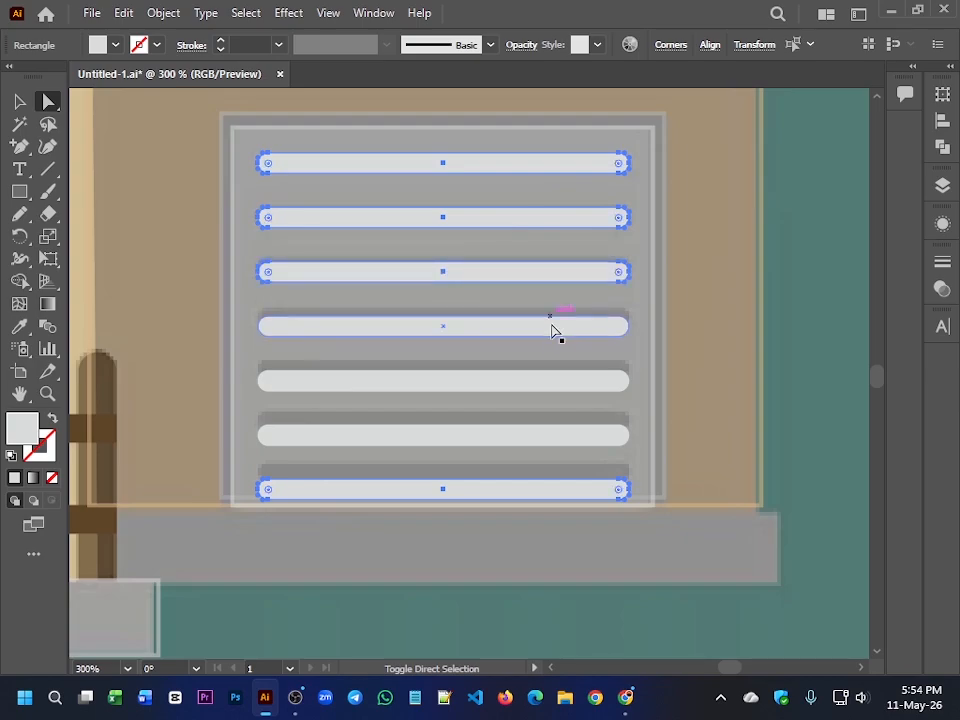
pyautogui.keyDown('shift'); pyautogui.click(554, 327); pyautogui.keyUp('shift')
pyautogui.keyDown('shift'); pyautogui.click(548, 381); pyautogui.keyUp('shift')
pyautogui.keyDown('shift'); pyautogui.click(546, 434); pyautogui.keyUp('shift')
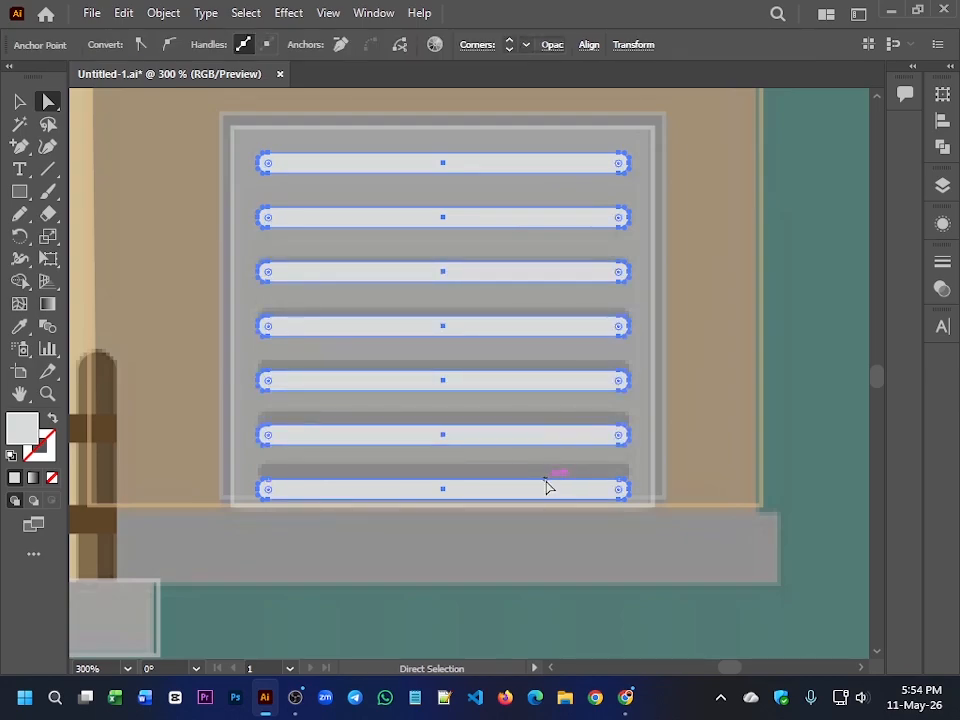
pyautogui.press('Up')
pyautogui.press('Up')
pyautogui.press('Up')
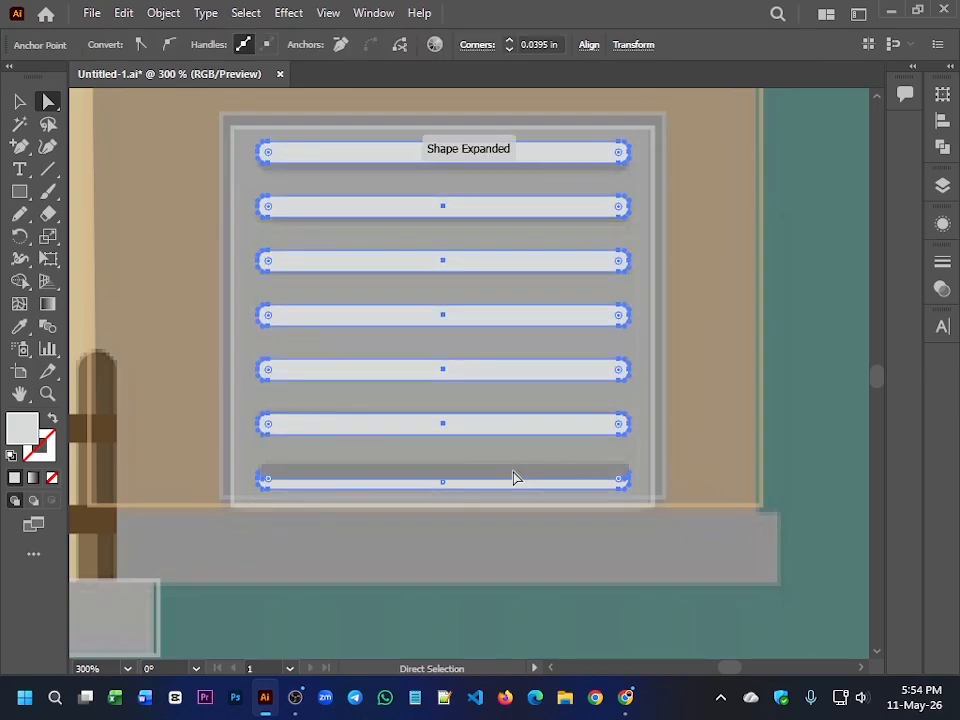
pyautogui.press('Down')
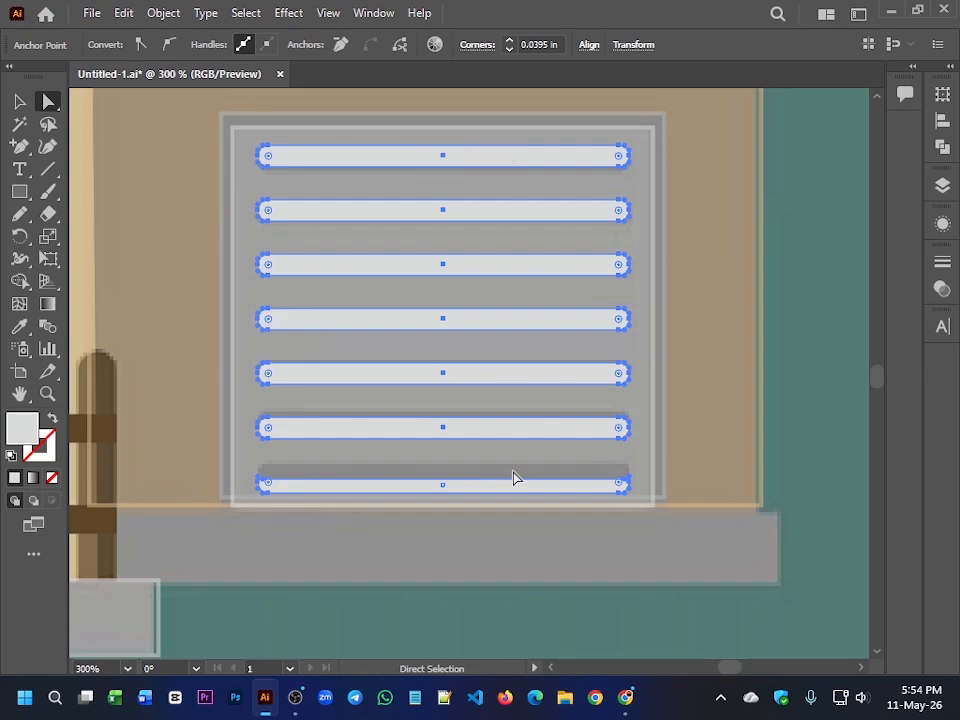
# Step: Fill the seven slats with the darker grey sampled from the slats in the reference image
pyautogui.hotkey('shift', 'x')
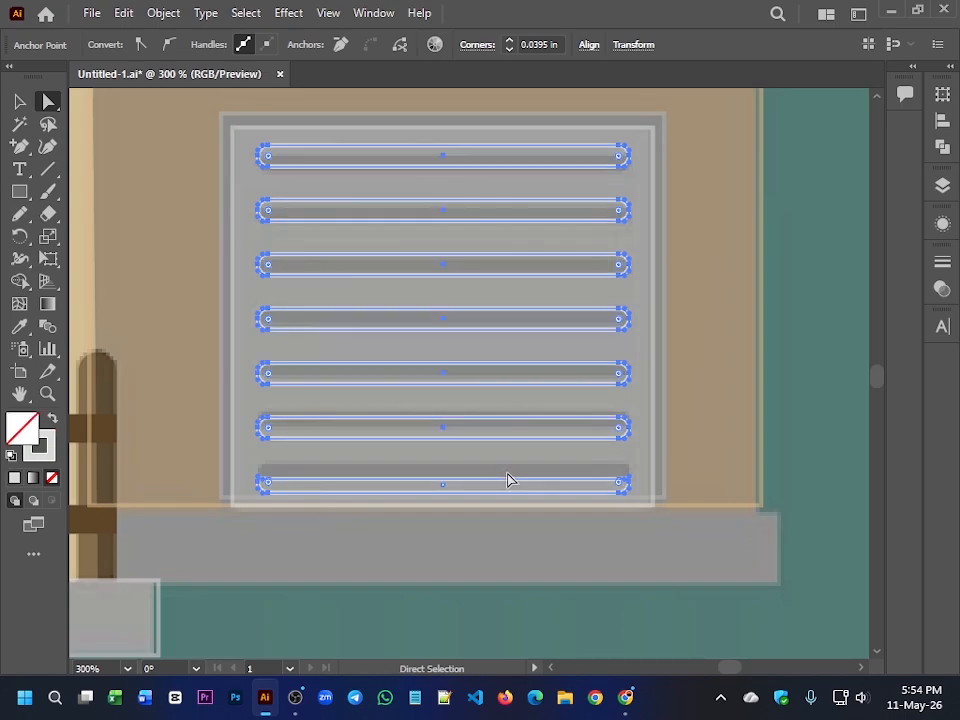
pyautogui.press('i')
pyautogui.click(463, 261)
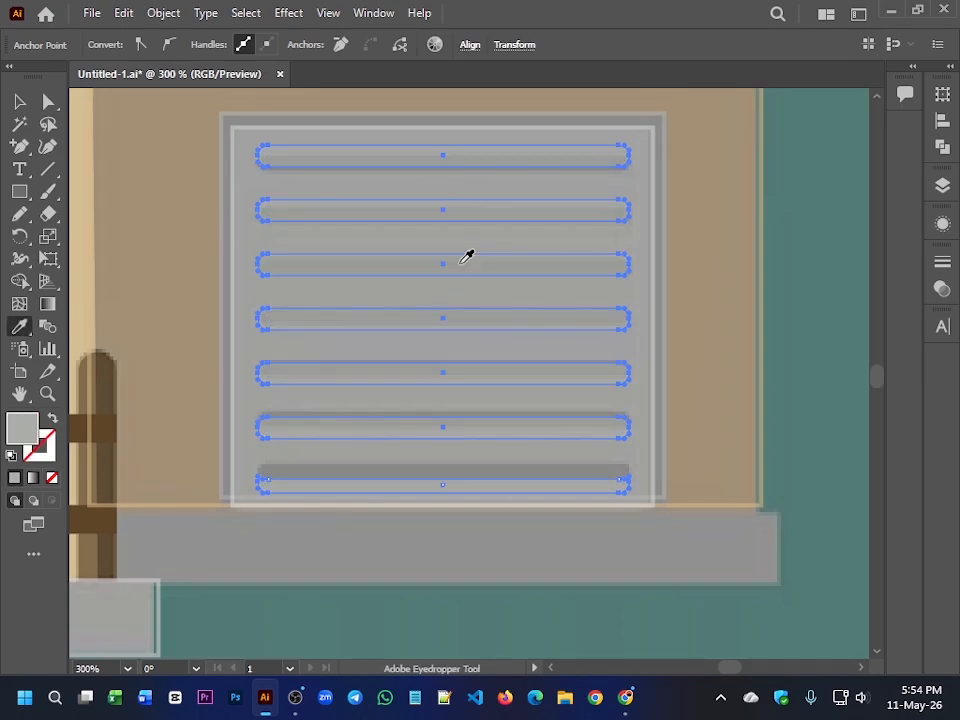
pyautogui.press('v')
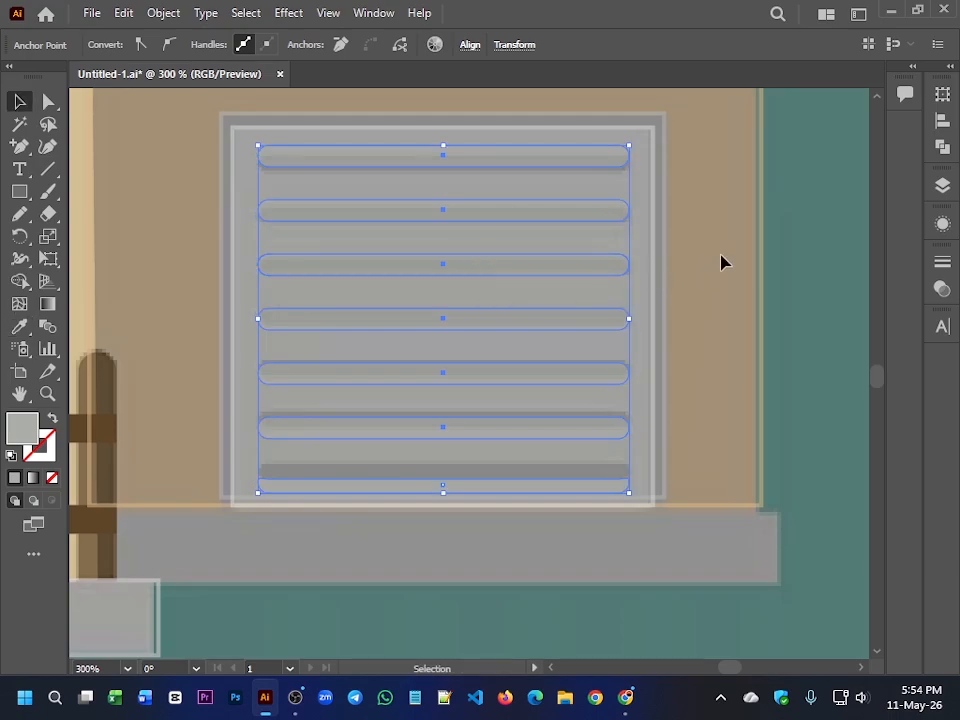
pyautogui.click(772, 251)
pyautogui.scroll(-5, 818, 287)
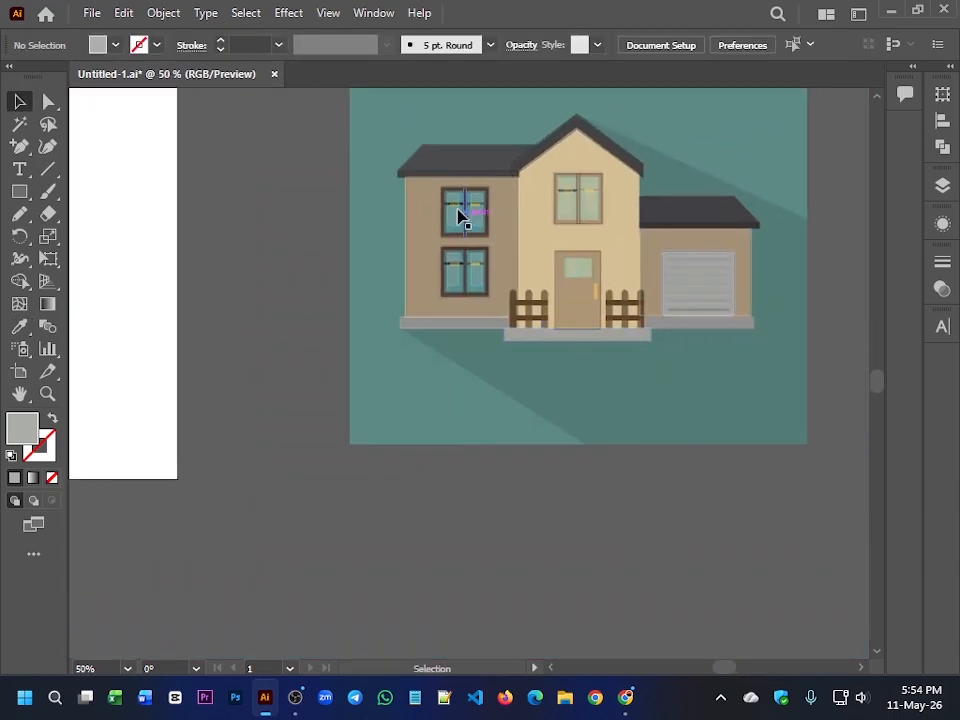
pyautogui.click(371, 292)
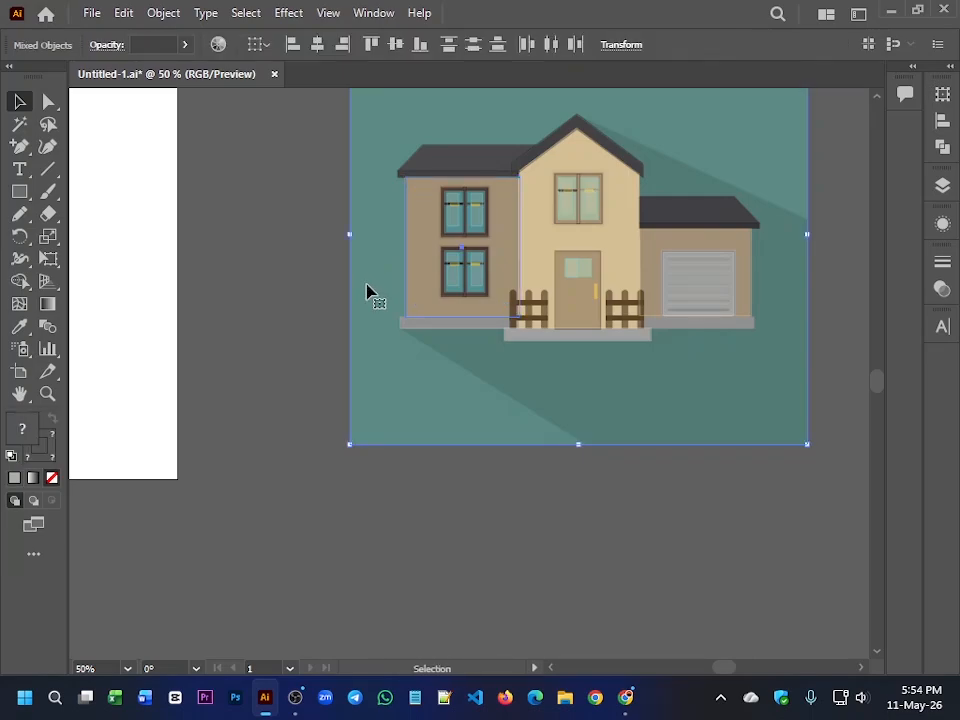
pyautogui.moveTo(382, 376); pyautogui.dragTo(3, 447)
pyautogui.moveTo(558, 408); pyautogui.dragTo(329, 508)
pyautogui.moveTo(489, 467); pyautogui.dragTo(212, 471)
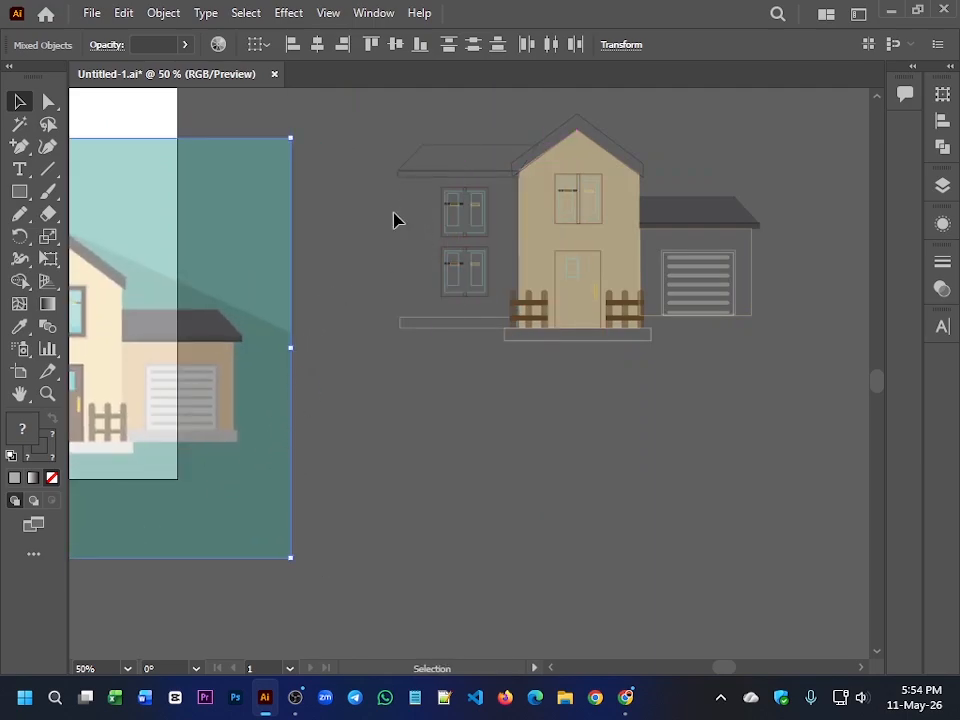
pyautogui.click(418, 237)
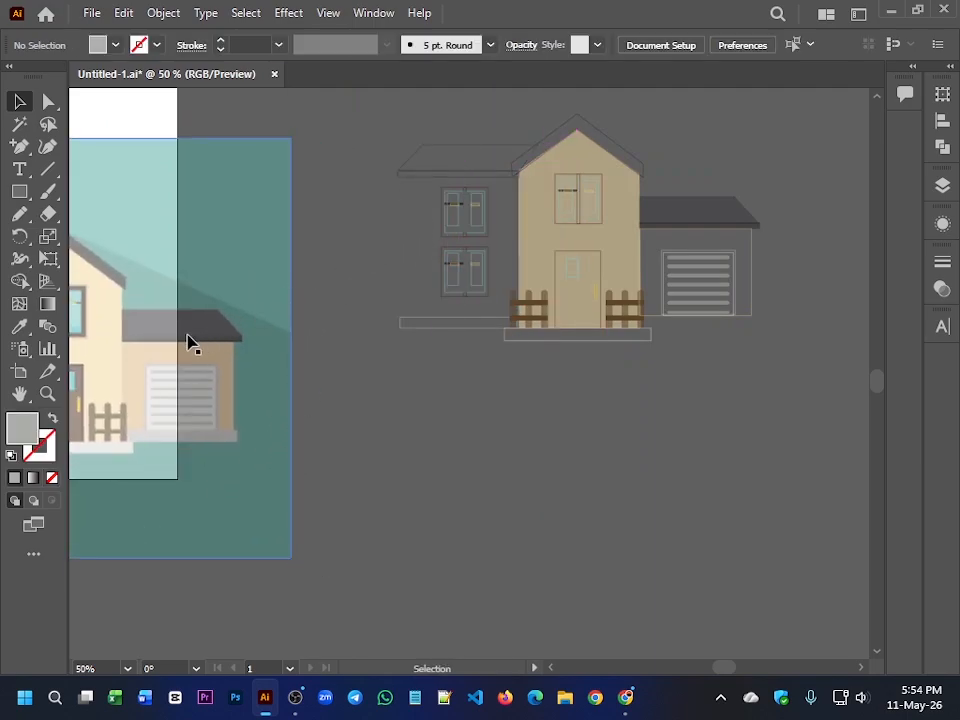
pyautogui.scroll(-2, 191, 341)
pyautogui.moveTo(232, 297); pyautogui.dragTo(214, 261)
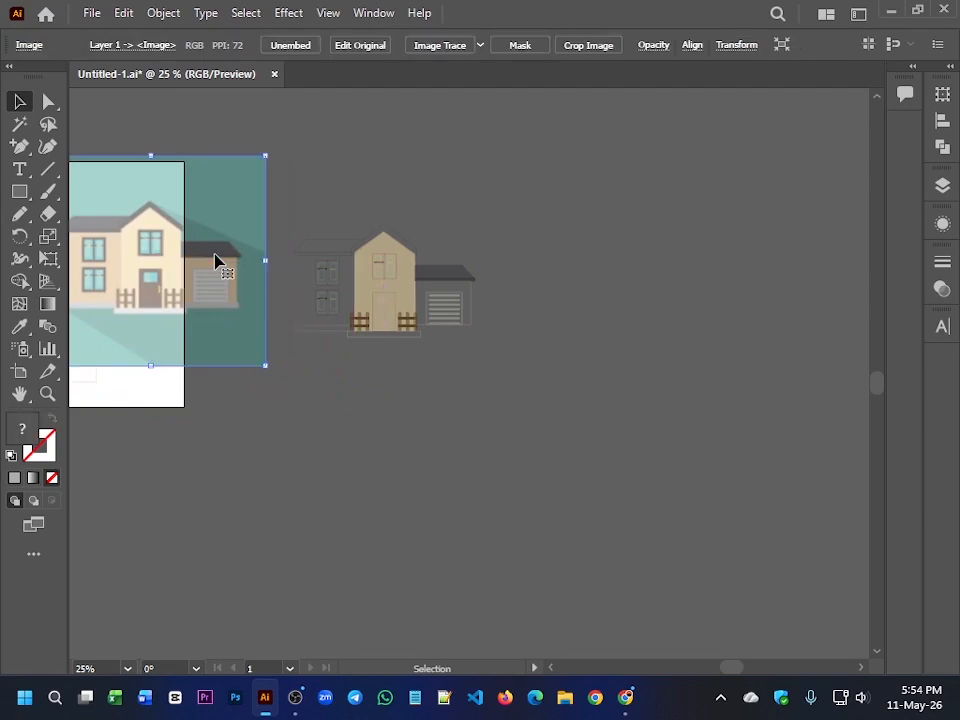
pyautogui.hotkey('ctrl', 'z')
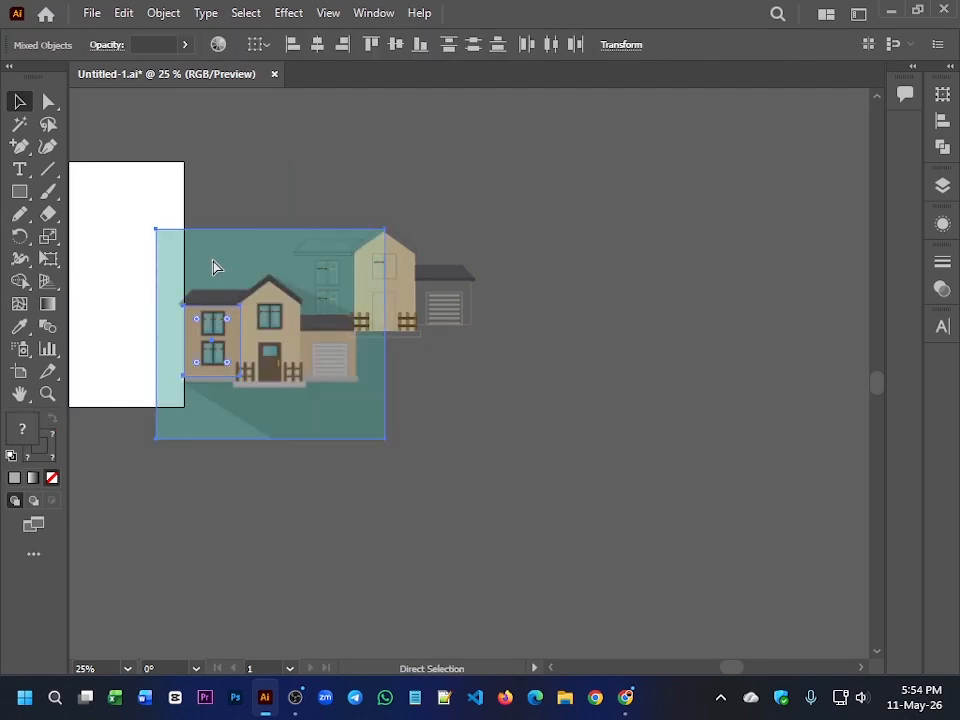
pyautogui.hotkey('ctrl', 'z')
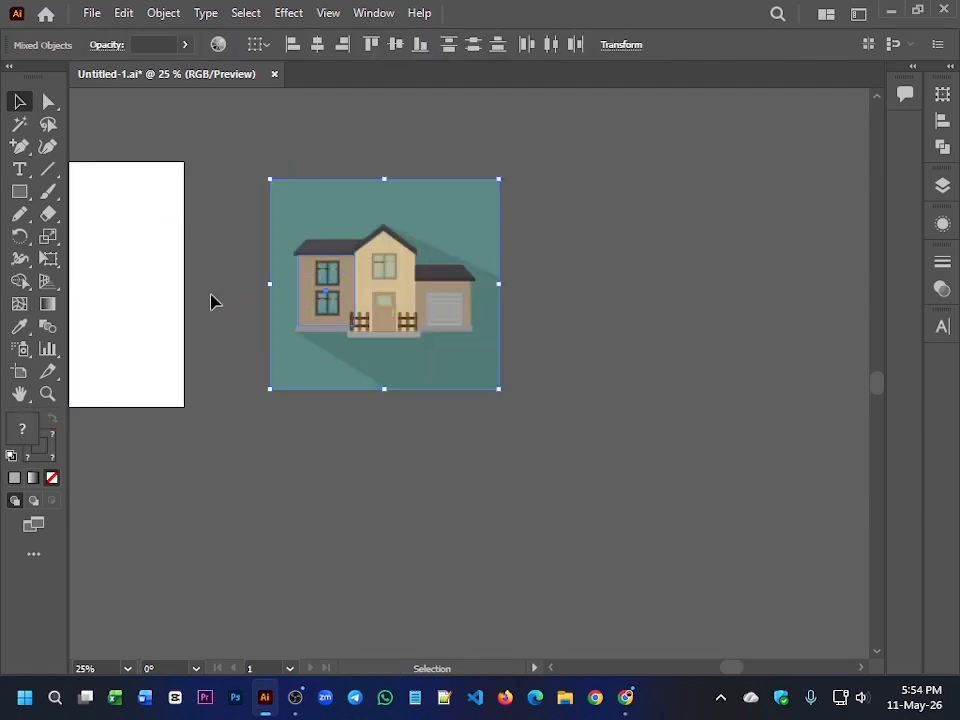
# Step: Move only the reference image clear of the traced house, to the right of the drawing
pyautogui.click(289, 463)
pyautogui.moveTo(422, 384); pyautogui.dragTo(705, 395)
pyautogui.click(535, 451)
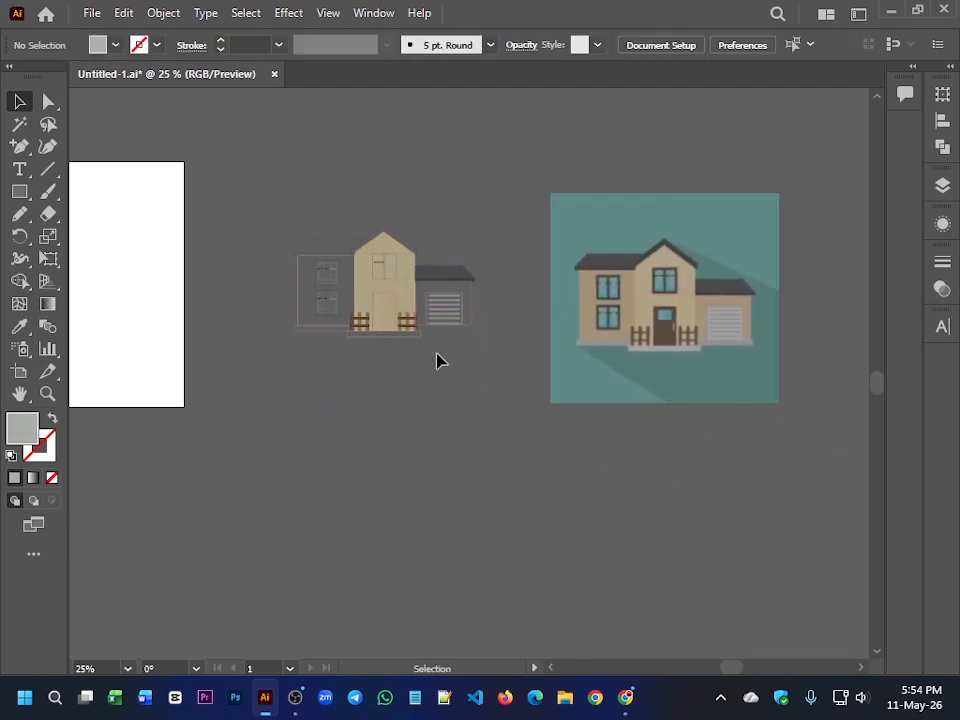
pyautogui.moveTo(378, 373); pyautogui.dragTo(450, 394)
# Step: Set the opacity of all the artwork to 100%
pyautogui.scroll(3, 426, 292)
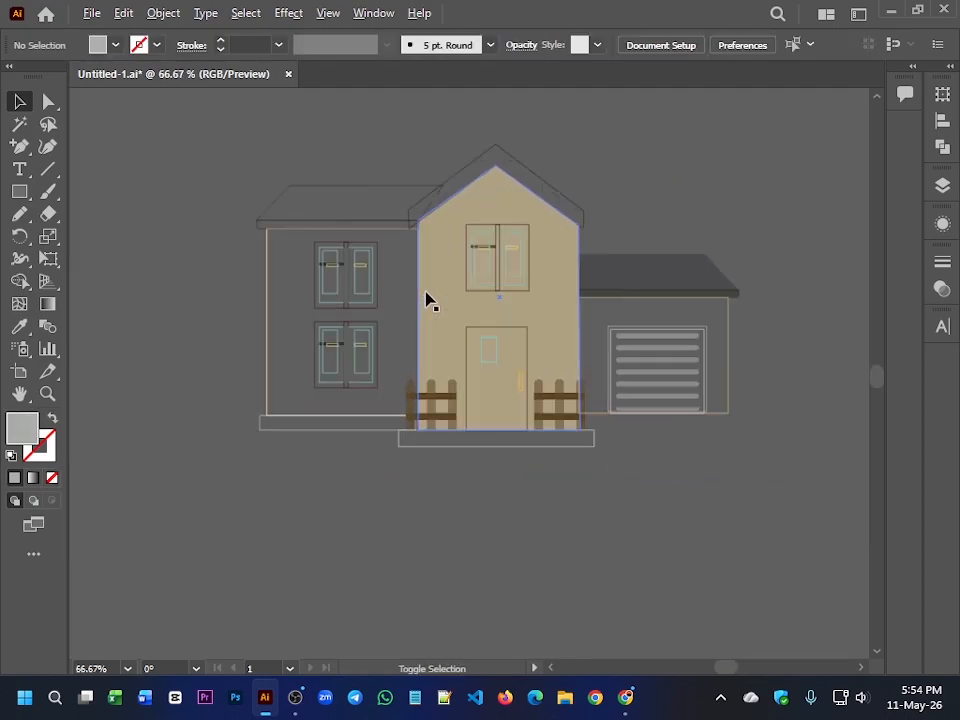
pyautogui.hotkey('ctrl', 'a')
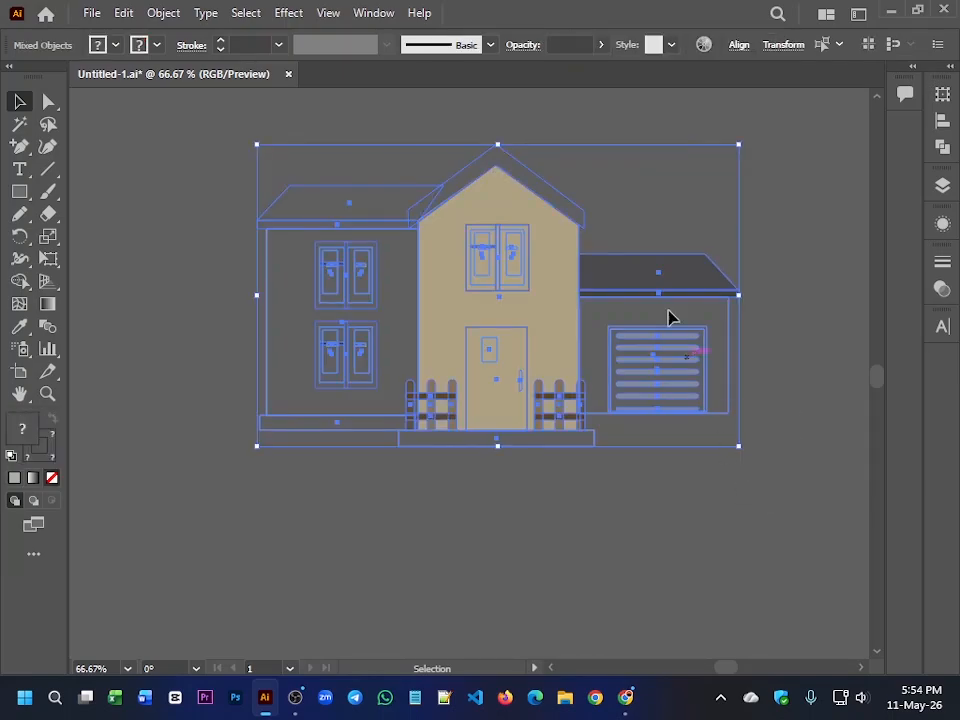
pyautogui.click(518, 45)
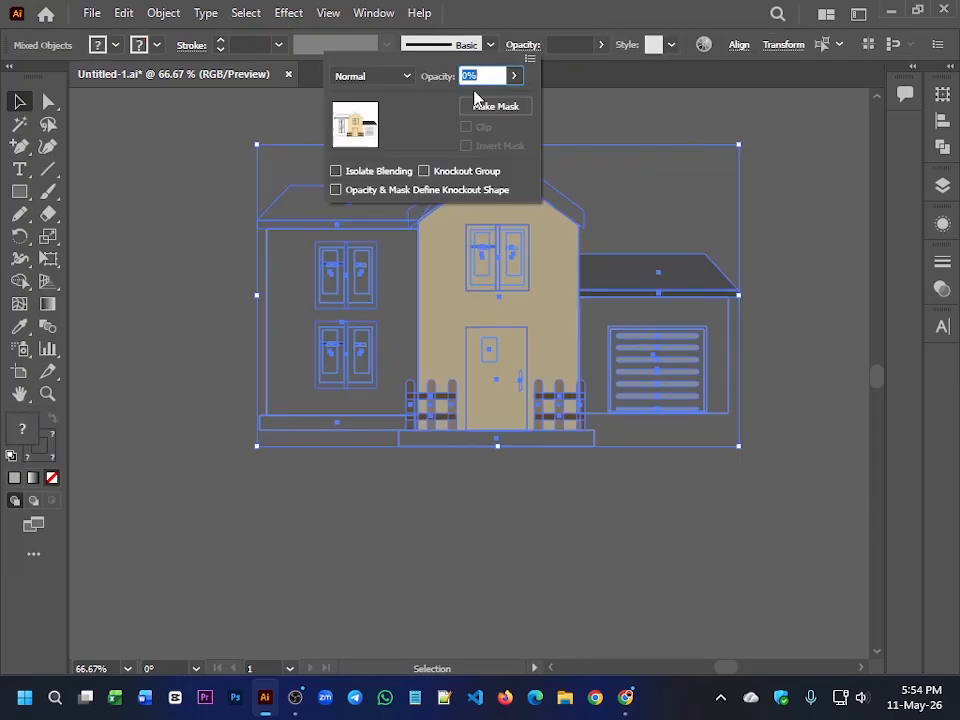
pyautogui.moveTo(510, 78); pyautogui.dragTo(617, 113)
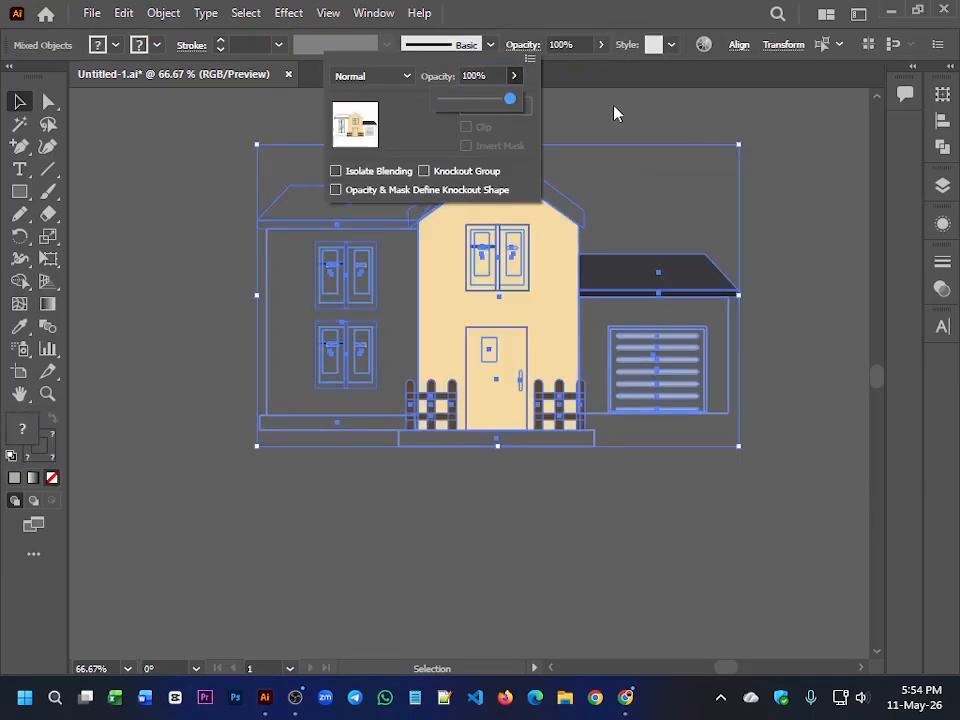
pyautogui.click(478, 525)
pyautogui.click(478, 525)
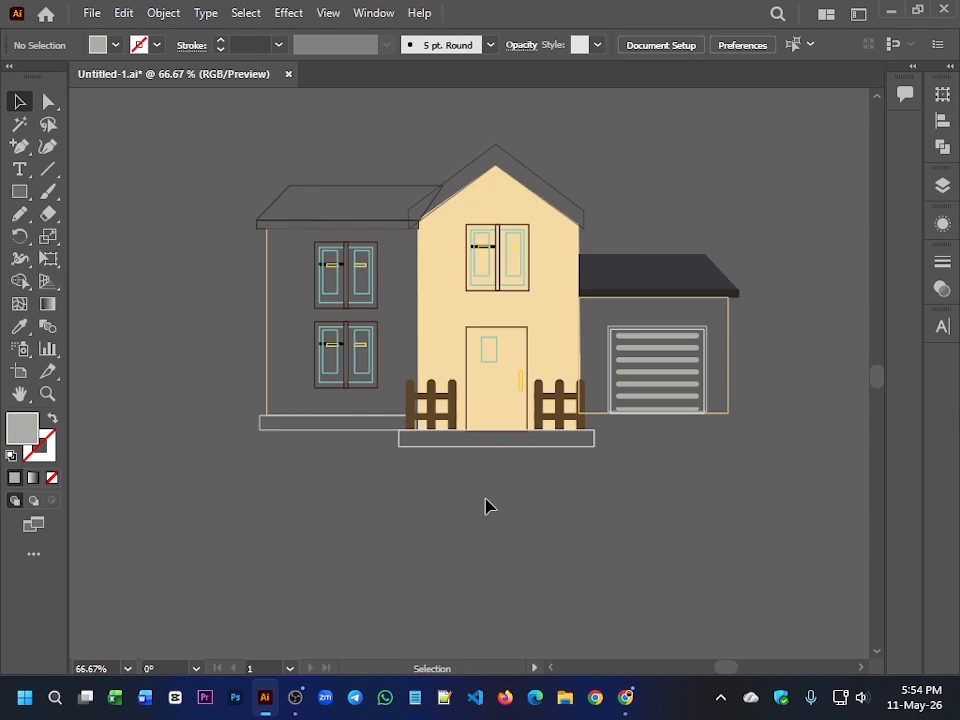
# Step: Turn the outline of the left wing's sloping roof into a solid fill by swapping its stroke and fill
pyautogui.scroll(-2, 485, 506)
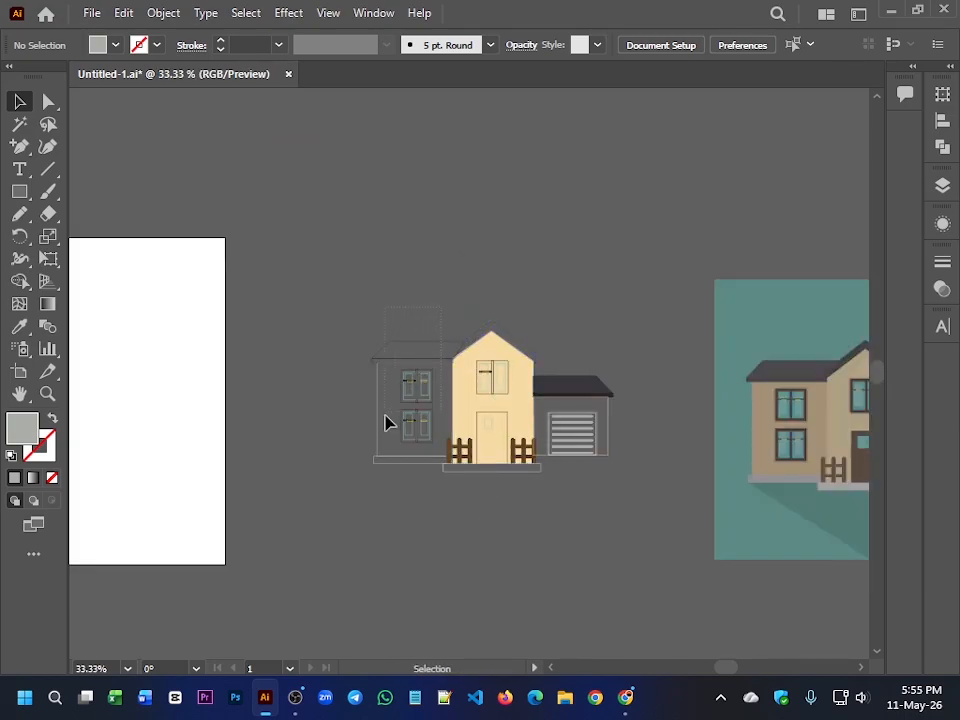
pyautogui.moveTo(357, 470); pyautogui.dragTo(357, 470)
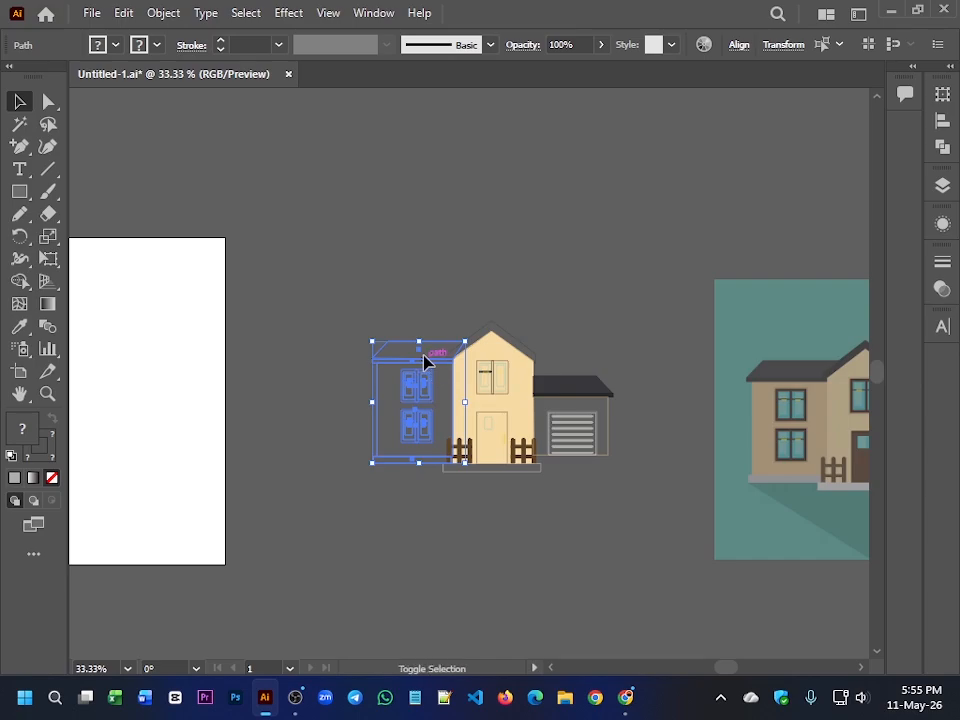
pyautogui.click(319, 392)
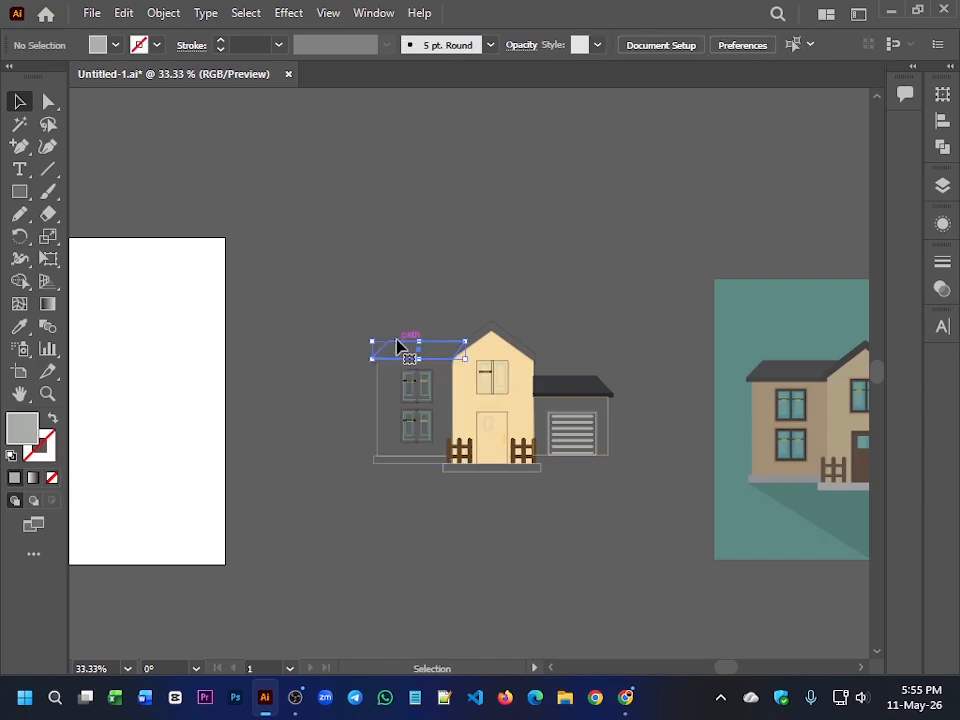
pyautogui.keyDown('shift'); pyautogui.click(396, 348); pyautogui.keyUp('shift')
pyautogui.hotkey('shift', 'x')
pyautogui.click(343, 414)
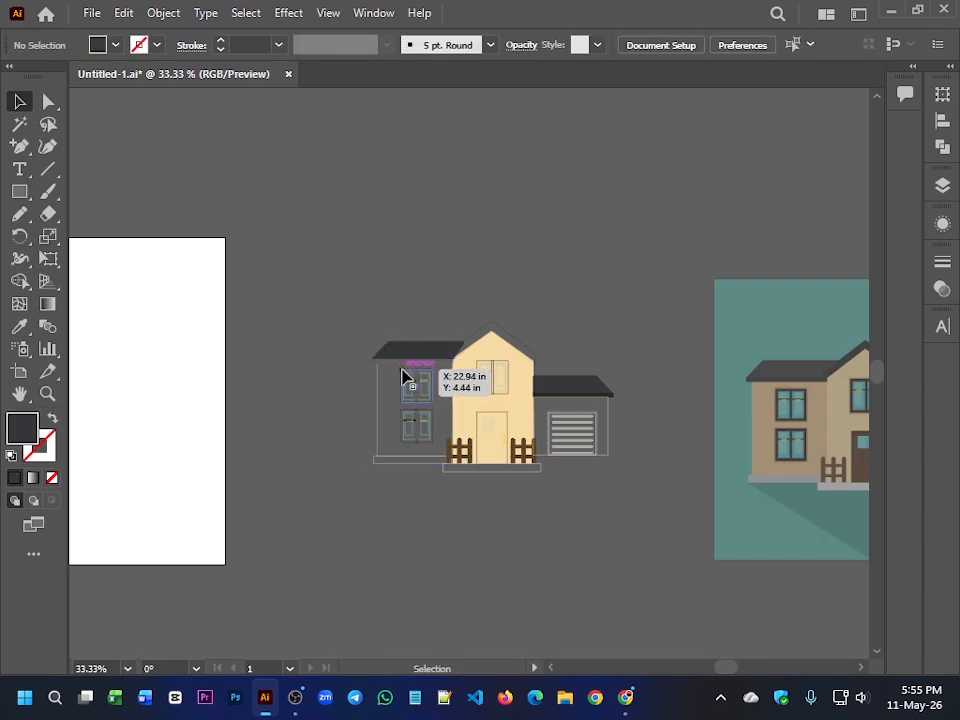
# Step: Swap stroke and fill on the left wing's roof edge strip and wall so both become solid shapes
pyautogui.click(395, 362)
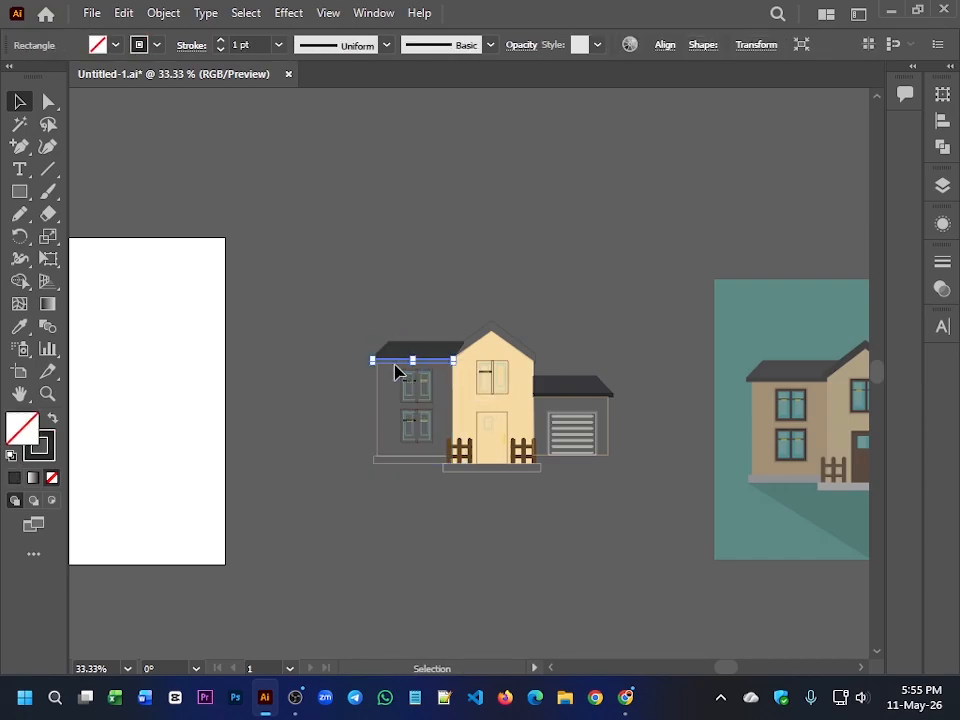
pyautogui.click(386, 414)
pyautogui.hotkey('shift', 'x')
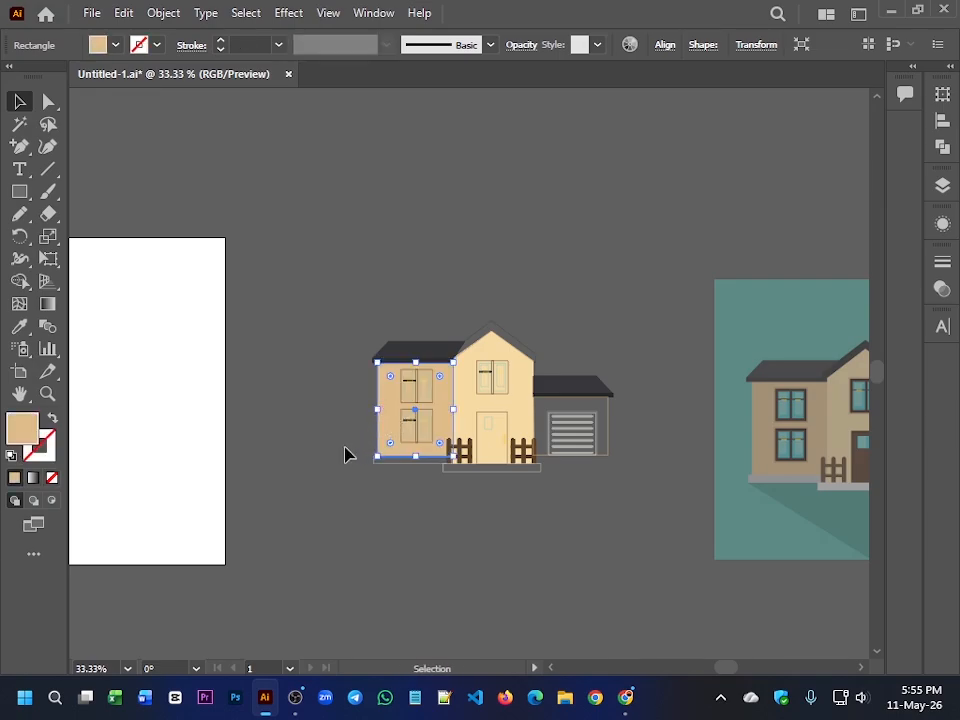
pyautogui.click(350, 452)
# Step: Swap stroke and fill on the two base slabs under the left wing and the front entrance
pyautogui.scroll(1, 410, 423)
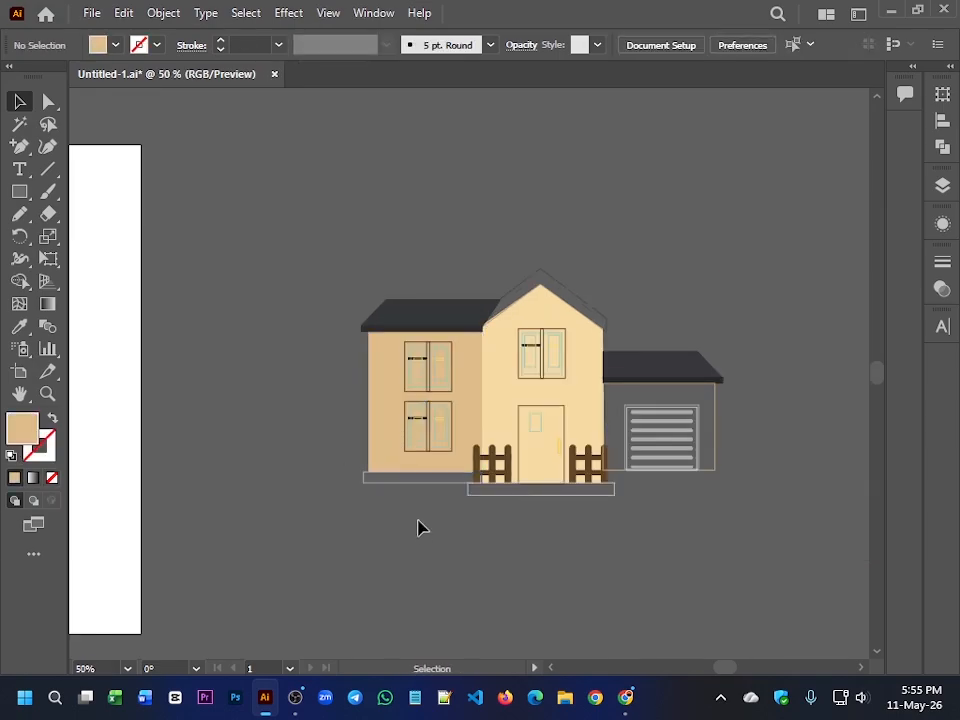
pyautogui.click(410, 482)
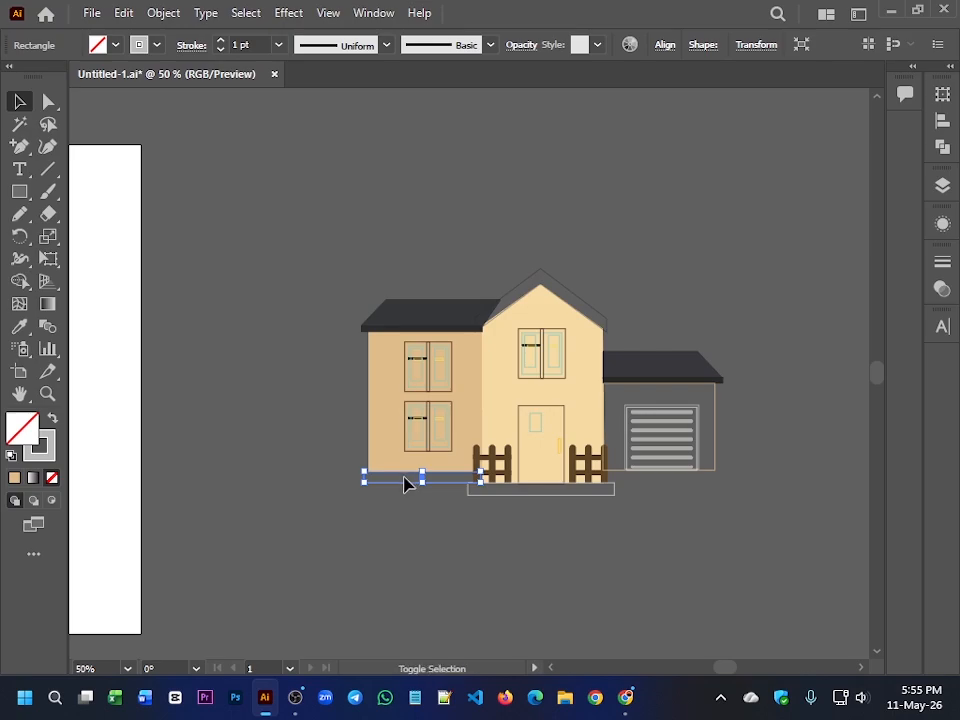
pyautogui.moveTo(545, 497); pyautogui.dragTo(542, 495)
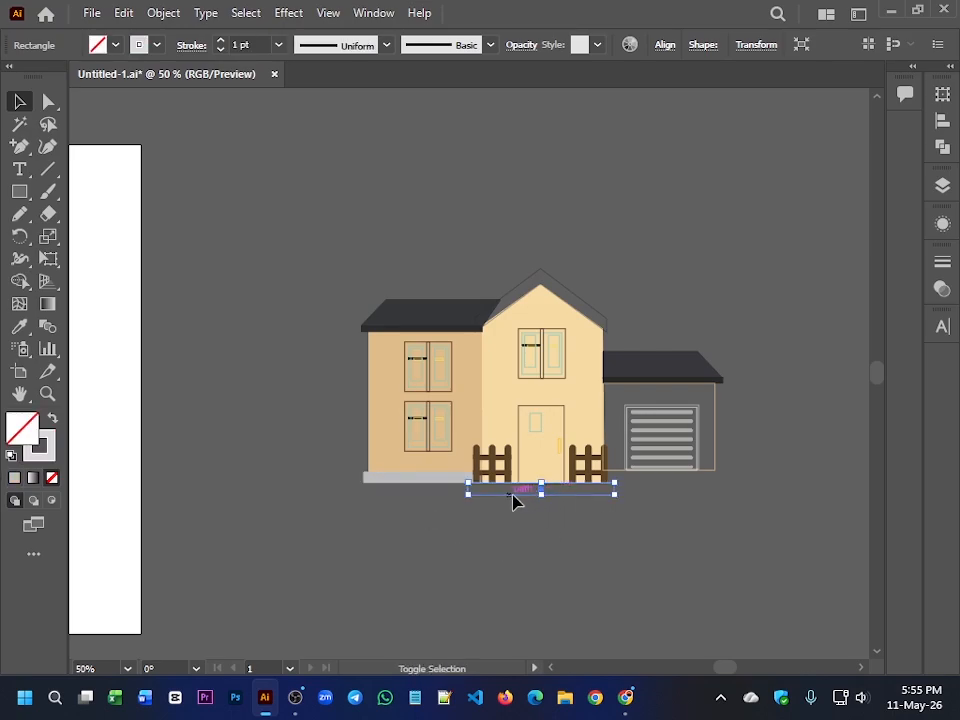
pyautogui.click(683, 501)
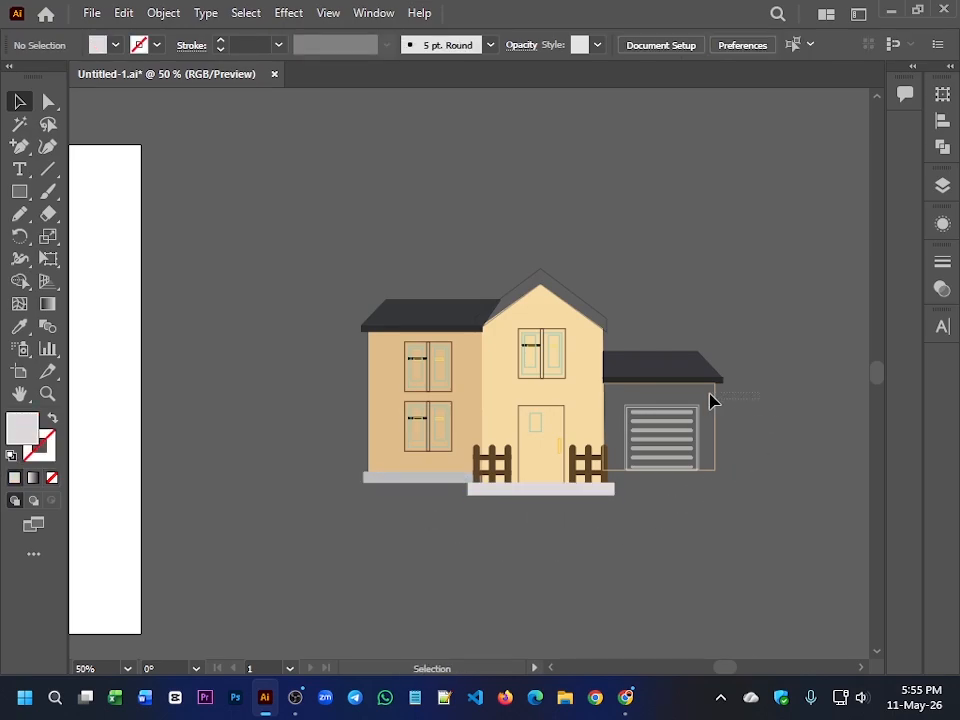
# Step: Turn the garage wall's outline into a solid fill in the same tan colour
pyautogui.click(710, 400)
pyautogui.hotkey('shift', 'x')
pyautogui.click(696, 514)
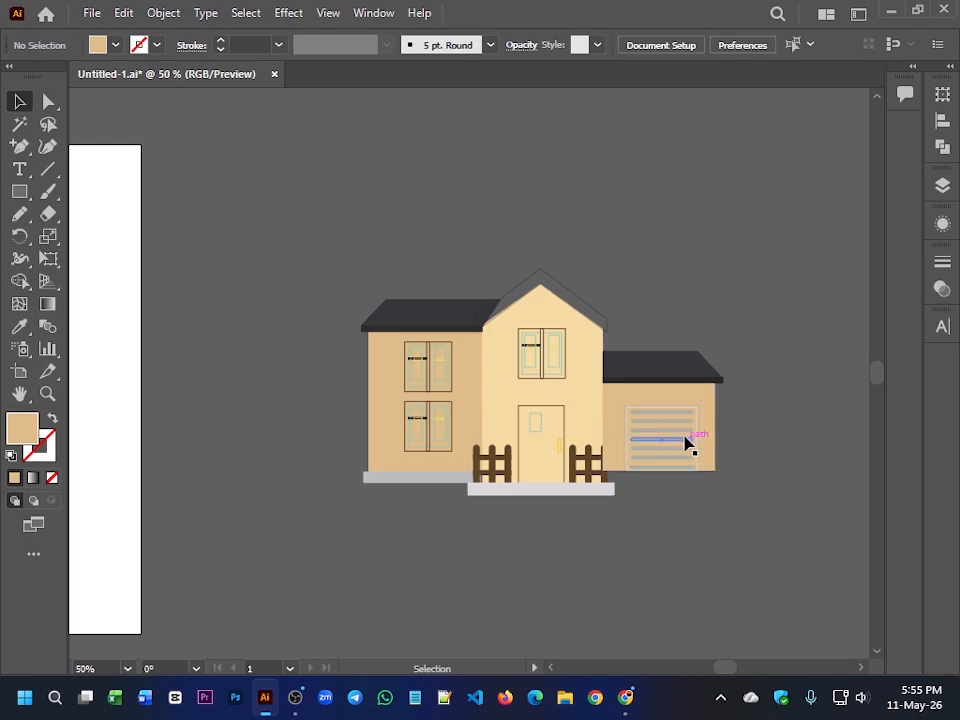
# Step: Swap stroke and fill on the garage door's outer frame and inner panel so both become solid greys
pyautogui.scroll(2, 696, 482)
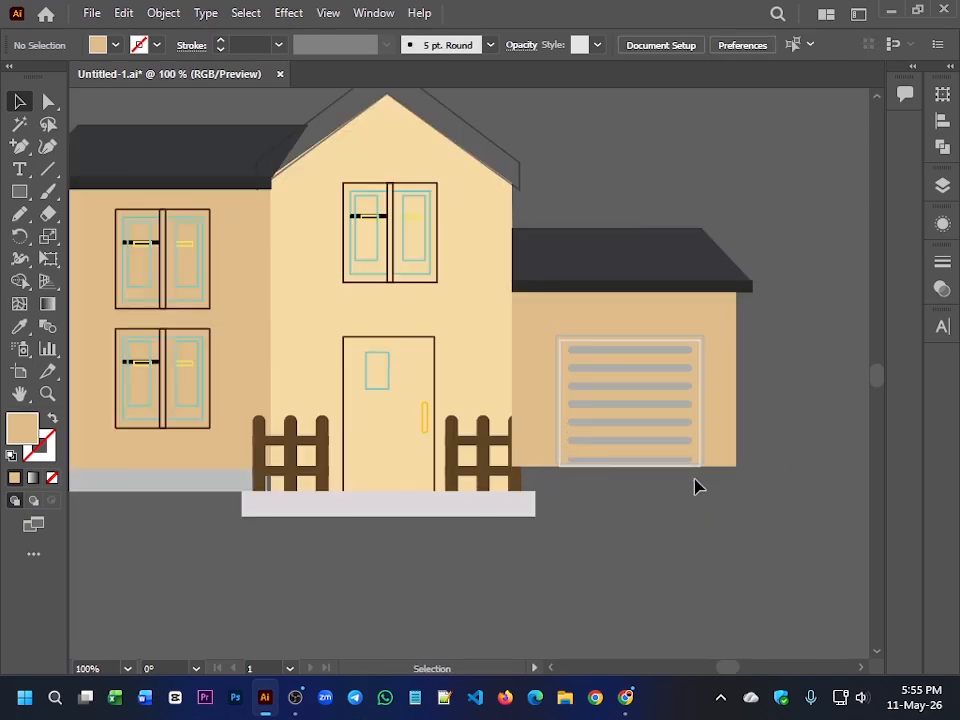
pyautogui.scroll(1, 630, 485)
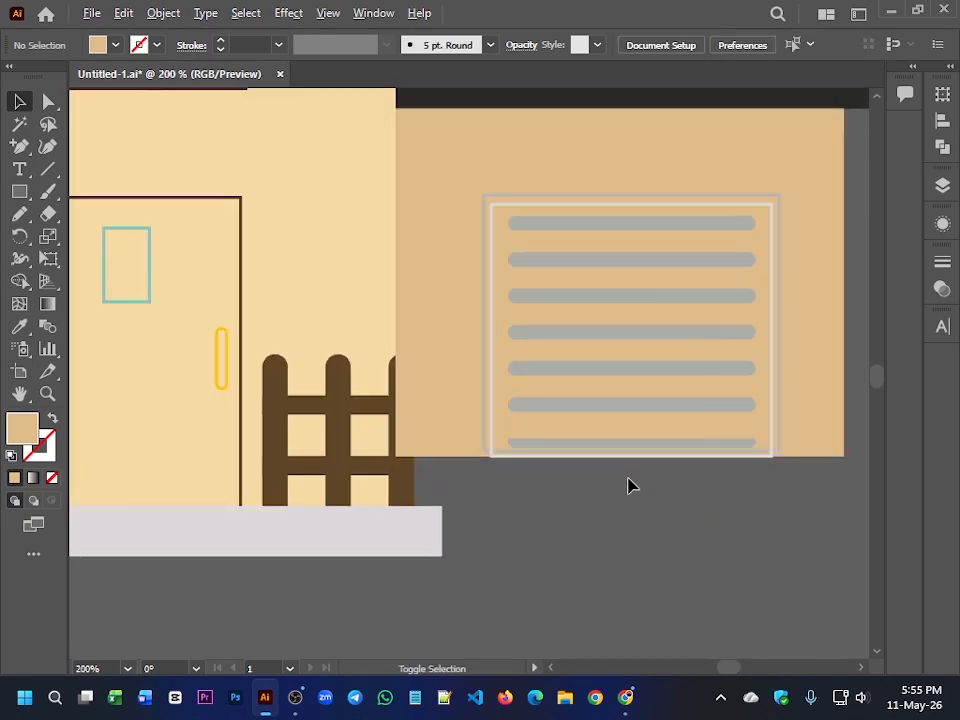
pyautogui.click(482, 388)
pyautogui.hotkey('shift', 'x')
pyautogui.click(529, 506)
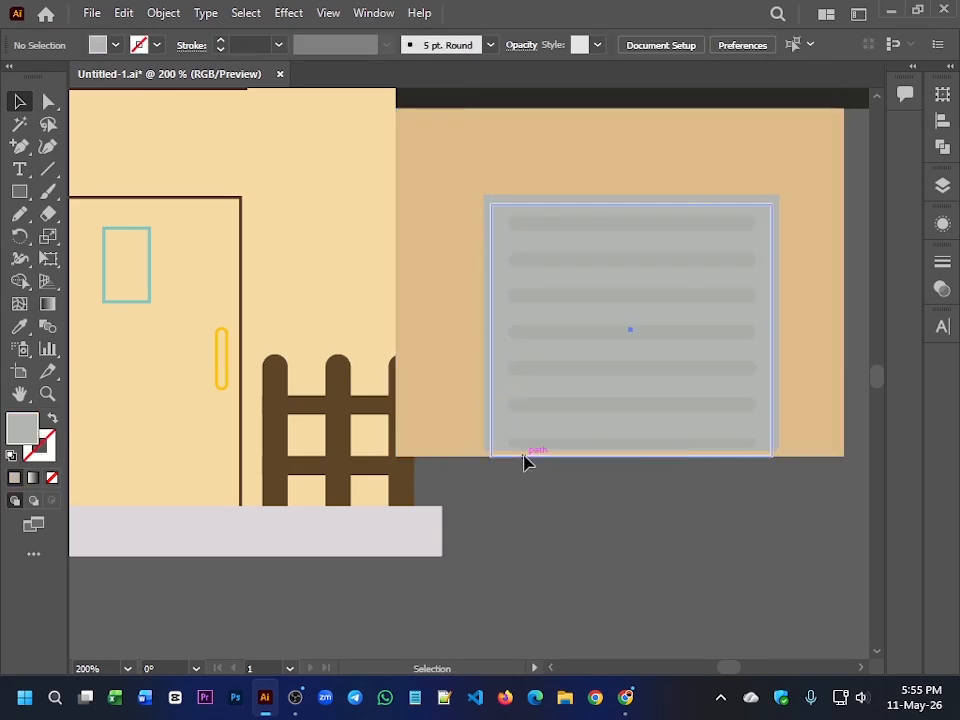
pyautogui.click(525, 458)
pyautogui.hotkey('shift', 'x')
pyautogui.click(538, 508)
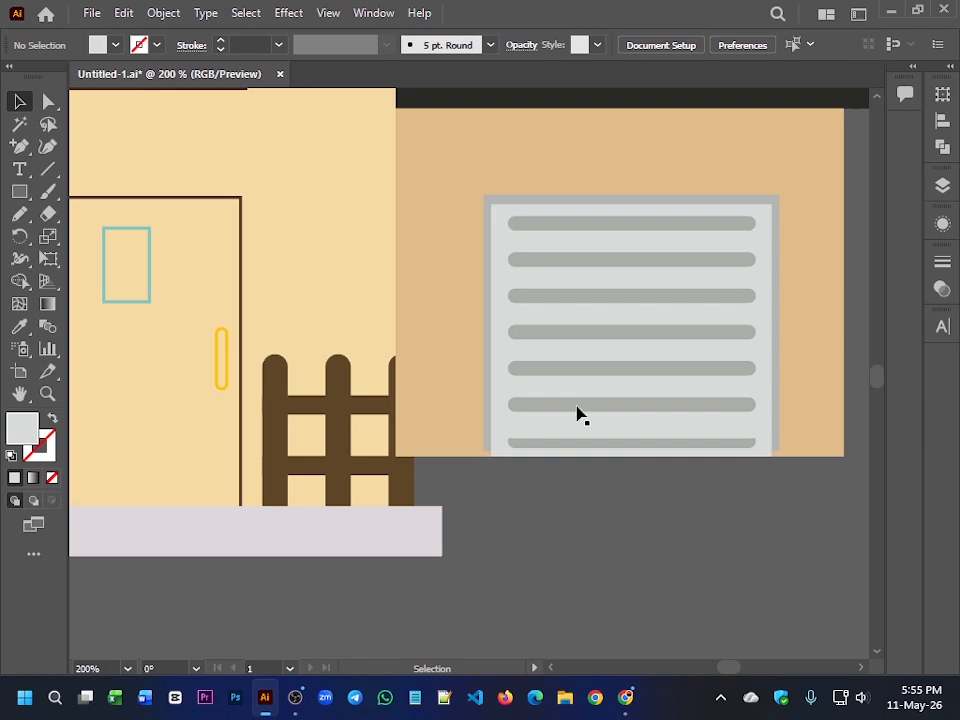
pyautogui.click(594, 223)
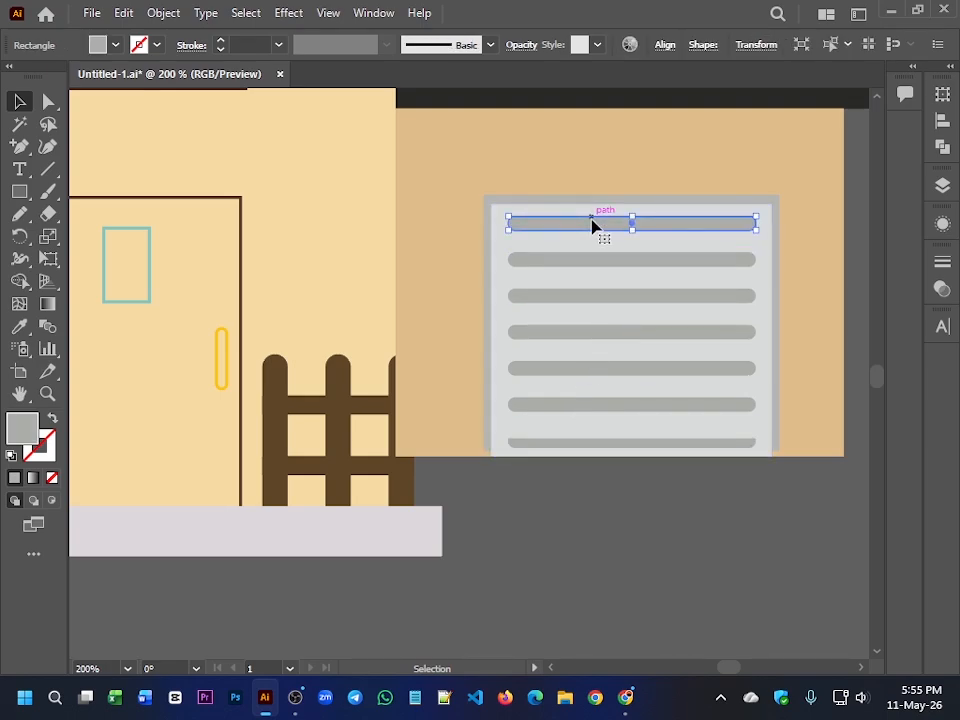
pyautogui.click(525, 47)
pyautogui.click(551, 504)
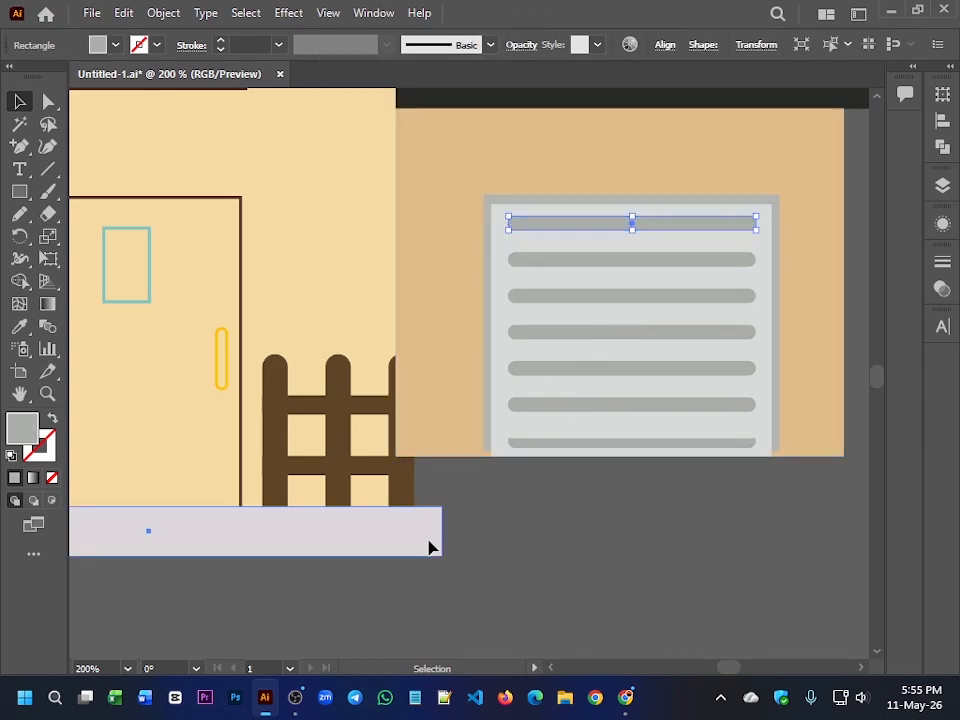
pyautogui.click(430, 547)
pyautogui.click(532, 535)
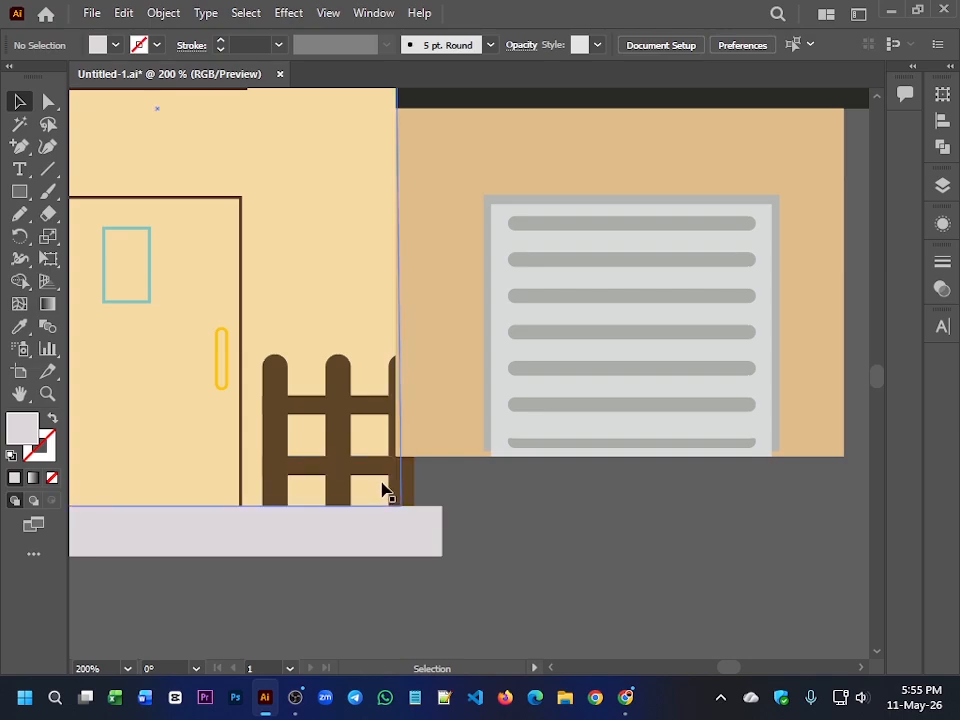
# Step: Select all the posts and rails of the fence beside the garage and bring them to the front
pyautogui.click(398, 490)
pyautogui.keyDown('shift'); pyautogui.click(379, 470); pyautogui.keyUp('shift')
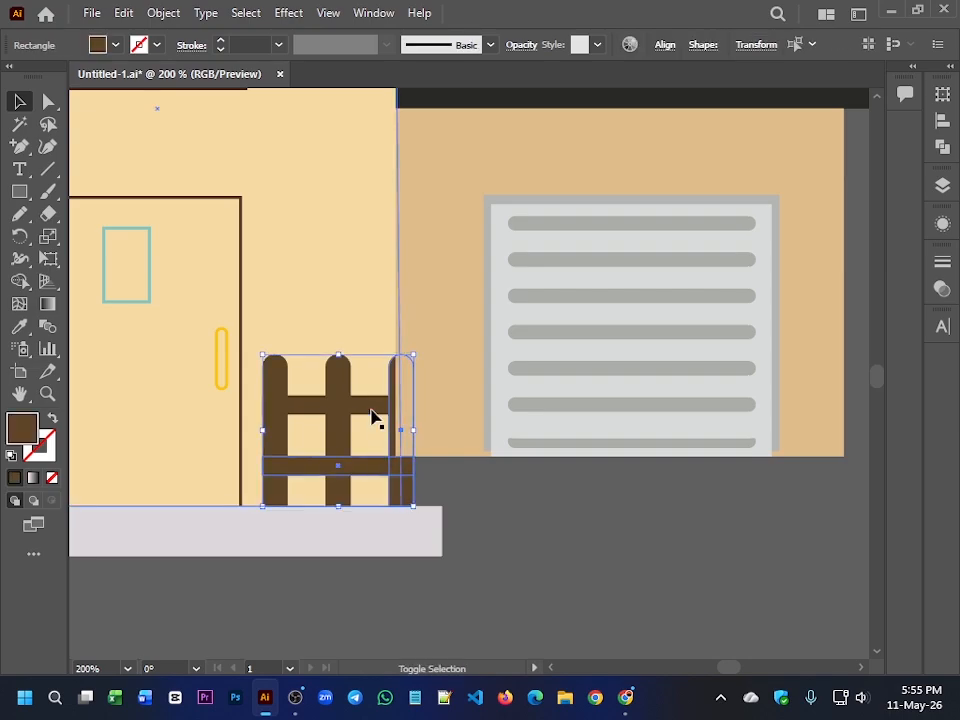
pyautogui.rightClick(339, 439)
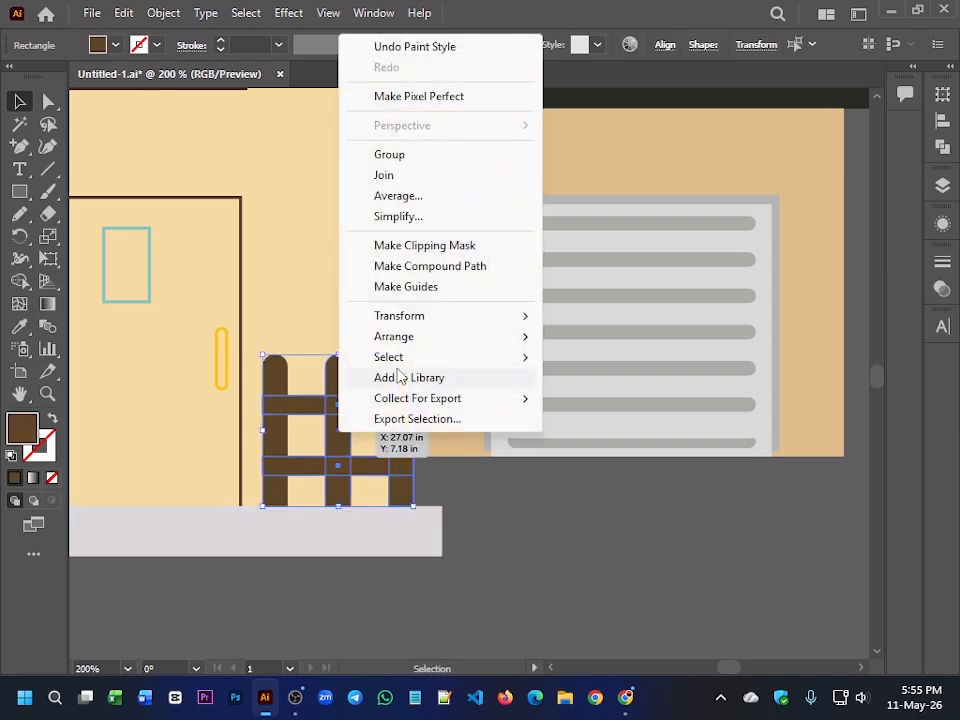
pyautogui.moveTo(400, 338)
pyautogui.click(606, 338)
pyautogui.click(506, 557)
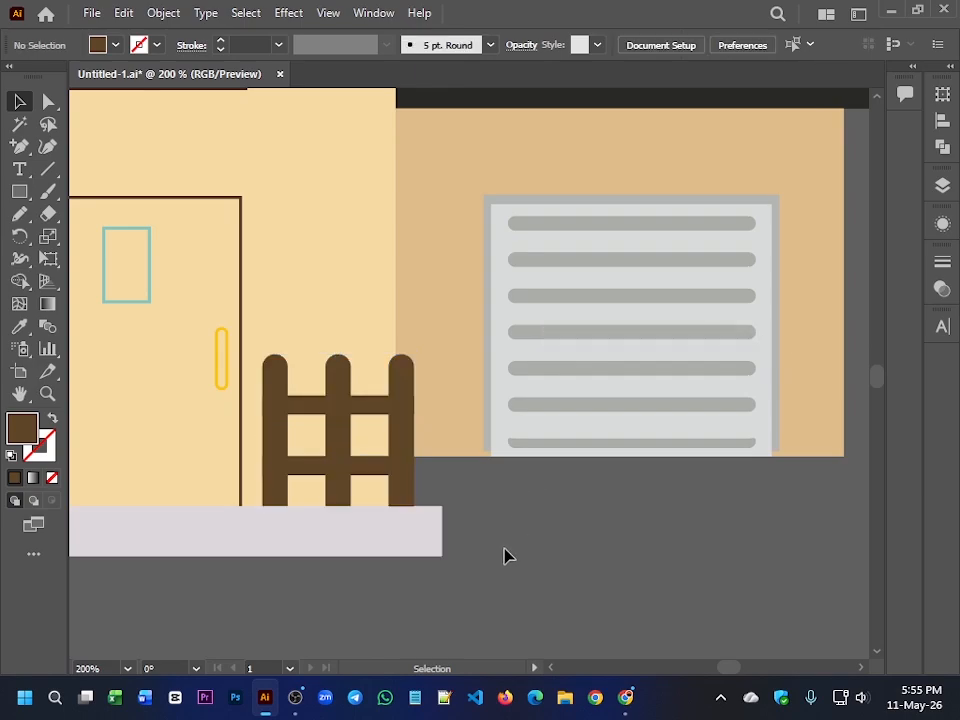
# Step: Turn the outlines of the front door's yellow handle and the central gable roof into solid fills
pyautogui.click(221, 373)
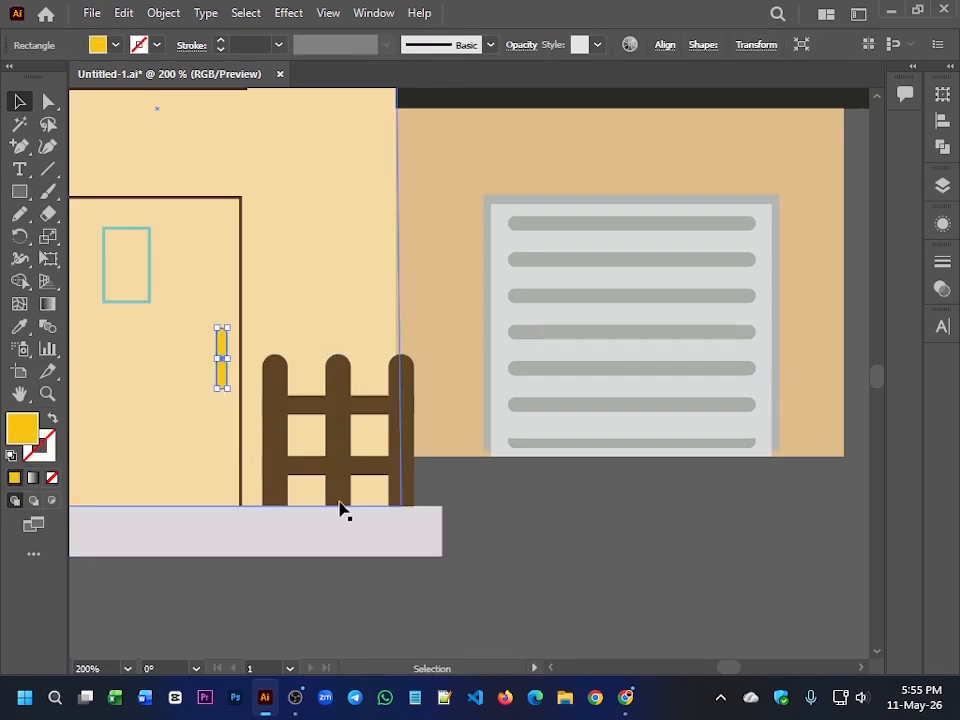
pyautogui.click(432, 576)
pyautogui.scroll(-3, 432, 576)
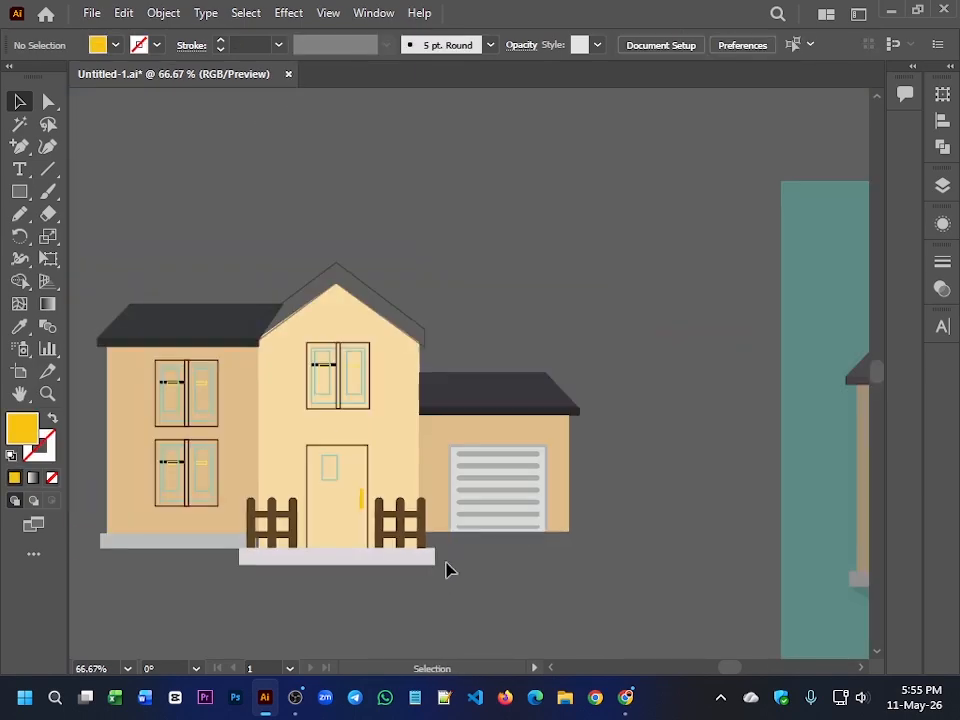
pyautogui.click(394, 317)
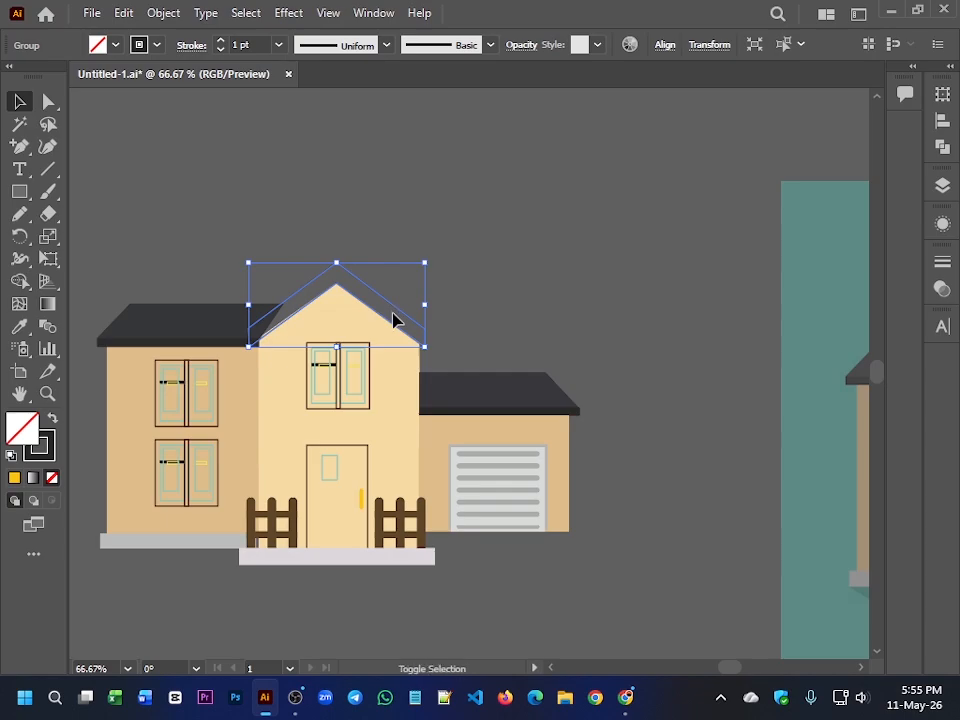
pyautogui.hotkey('shift', 'x')
pyautogui.click(420, 297)
# Step: Recolour the central gable roof with the dark grey sampled from the left wing's sloping roof
pyautogui.moveTo(394, 331); pyautogui.dragTo(510, 139)
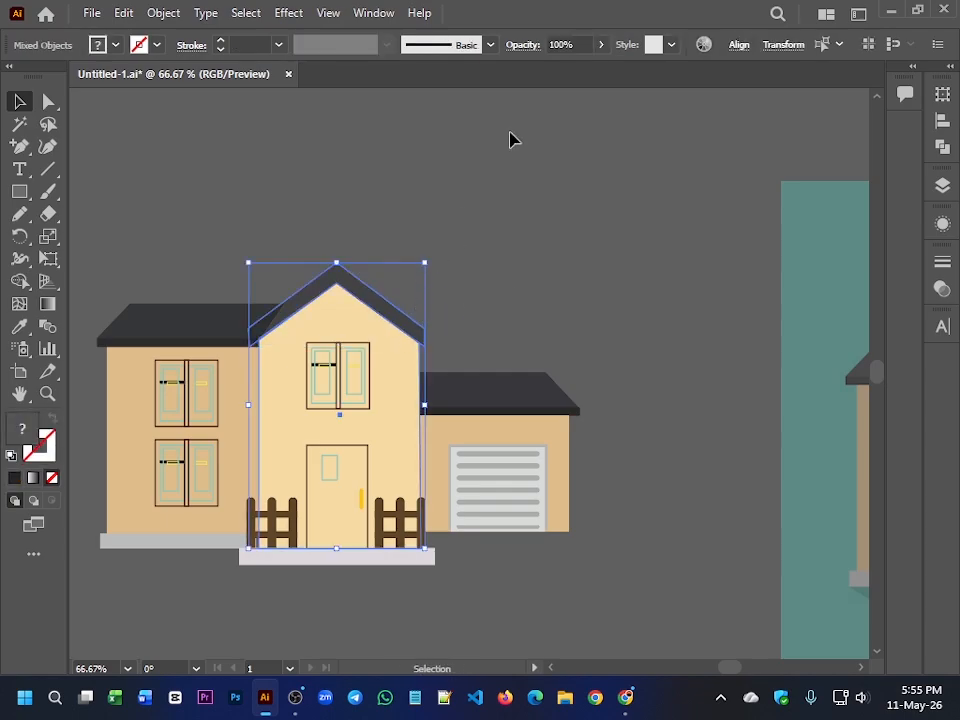
pyautogui.click(409, 298)
pyautogui.click(396, 315)
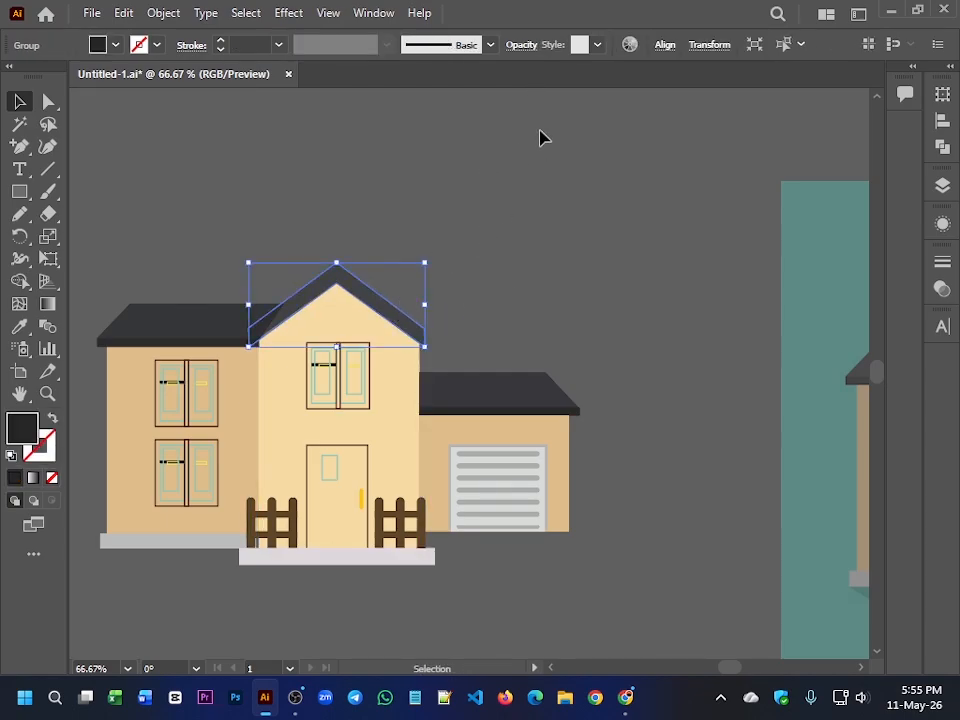
pyautogui.scroll(-3, 608, 333)
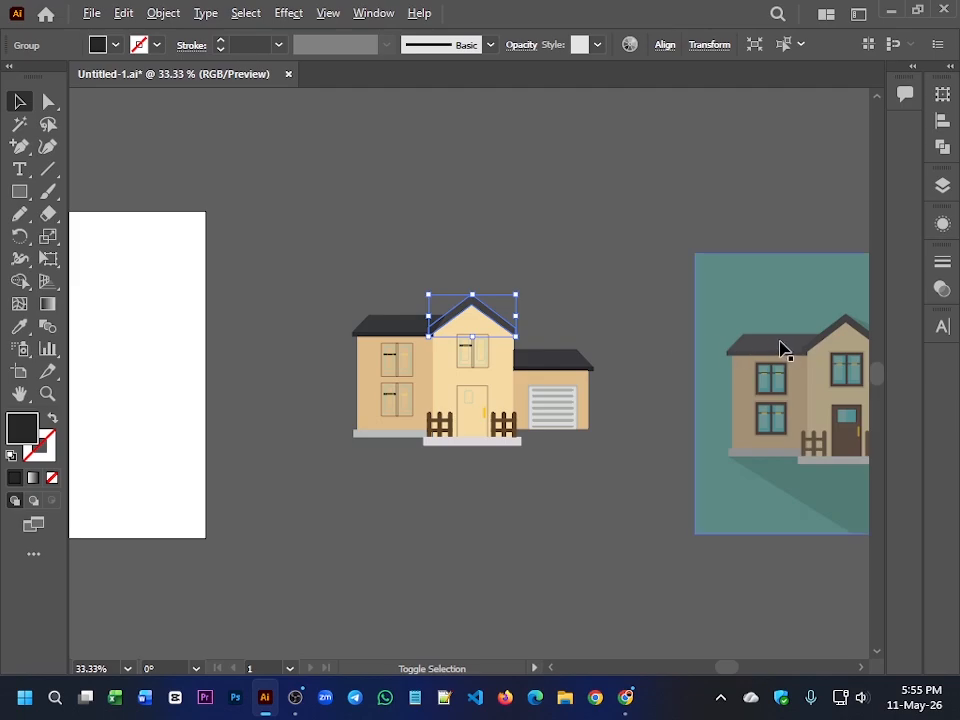
pyautogui.moveTo(779, 348); pyautogui.dragTo(594, 350)
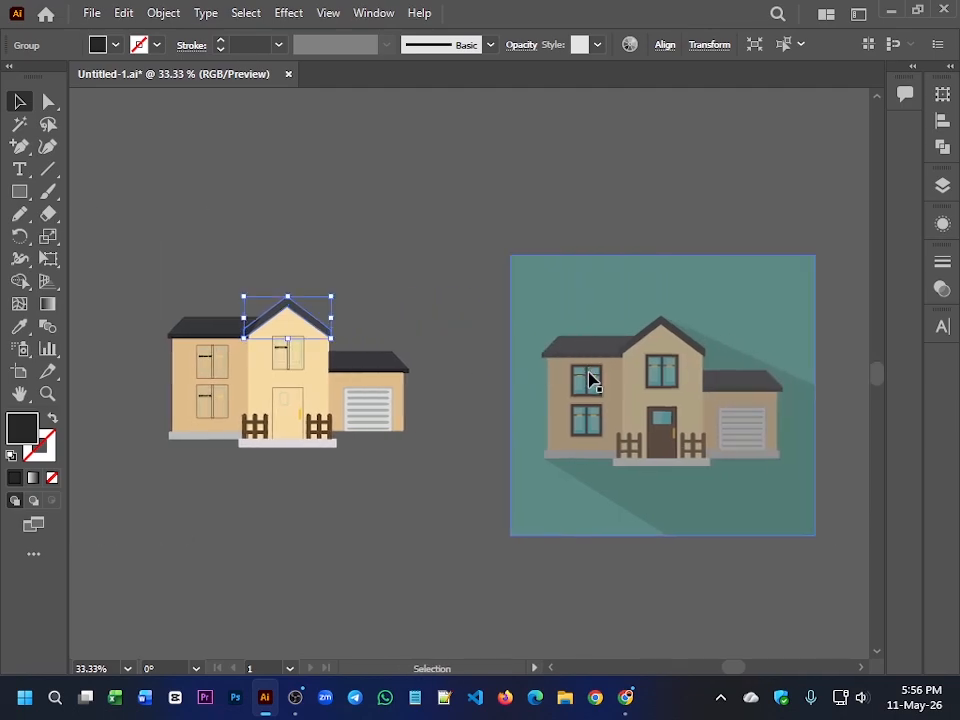
pyautogui.press('i')
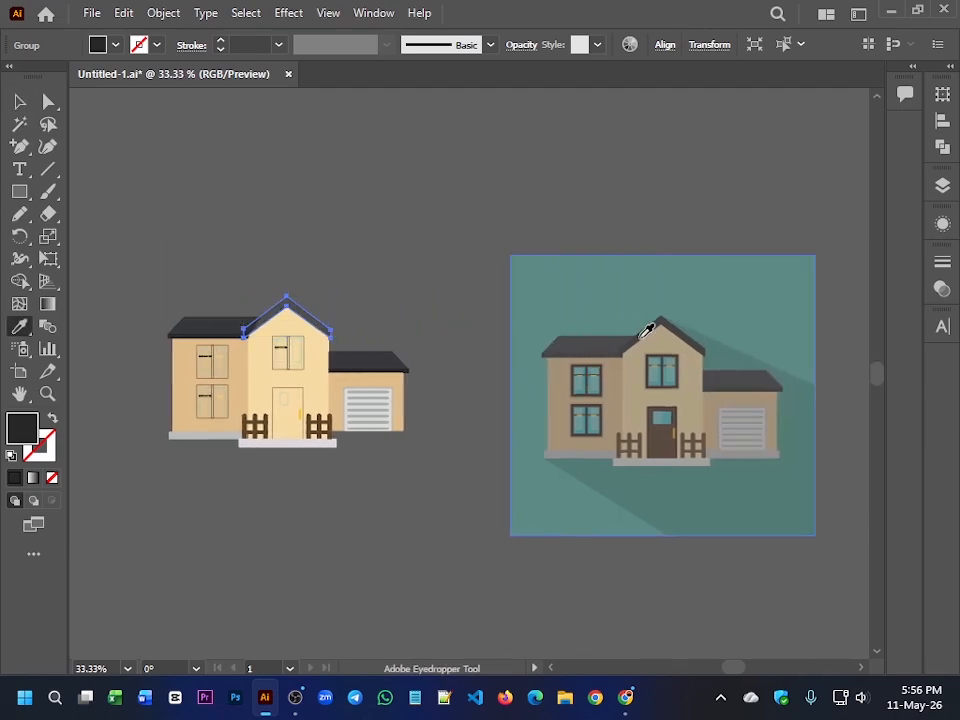
pyautogui.click(219, 326)
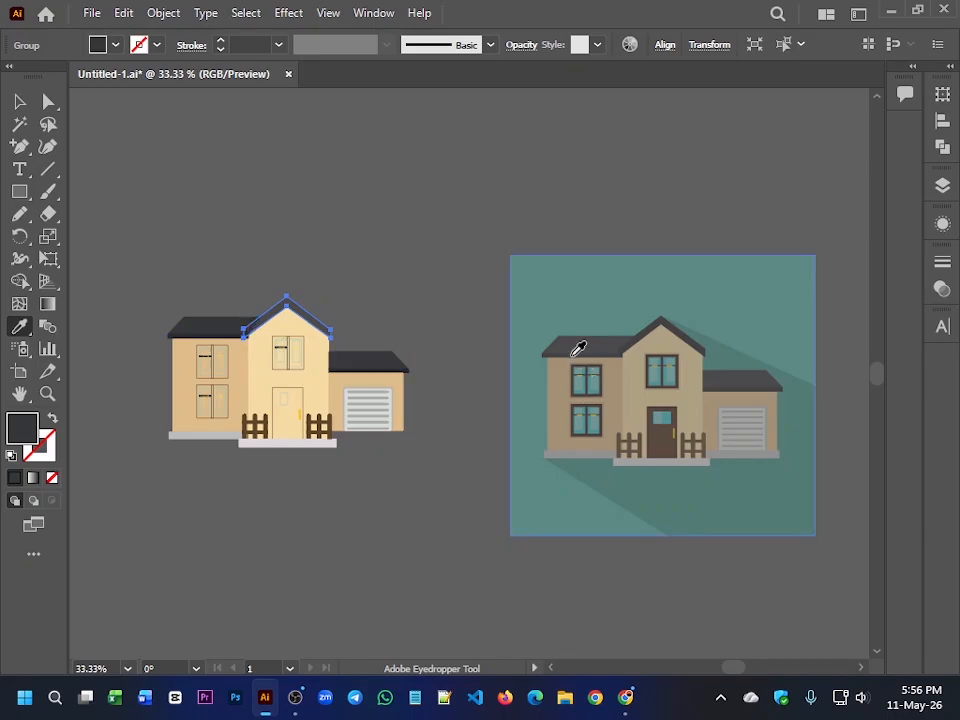
pyautogui.click(524, 46)
pyautogui.click(510, 77)
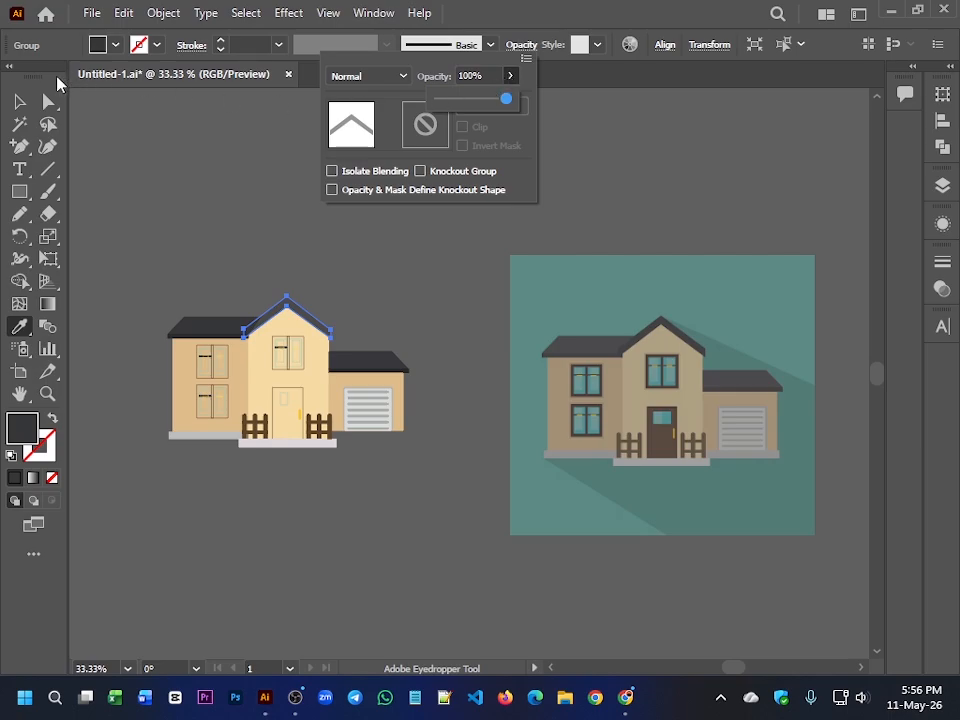
pyautogui.click(19, 103)
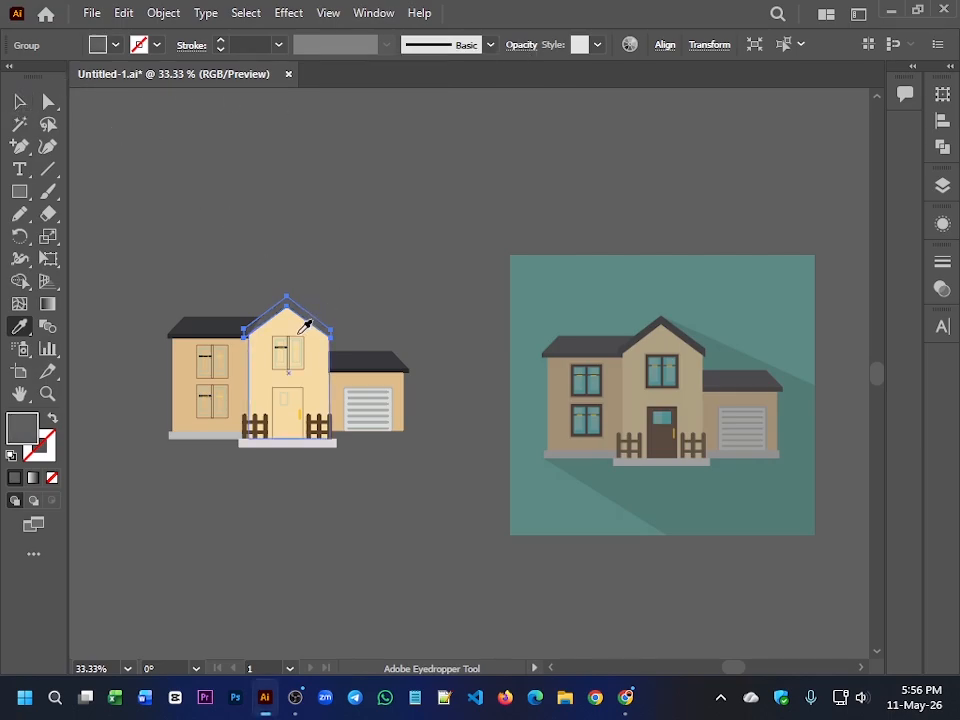
pyautogui.click(236, 258)
pyautogui.hotkey('ctrl', 'z')
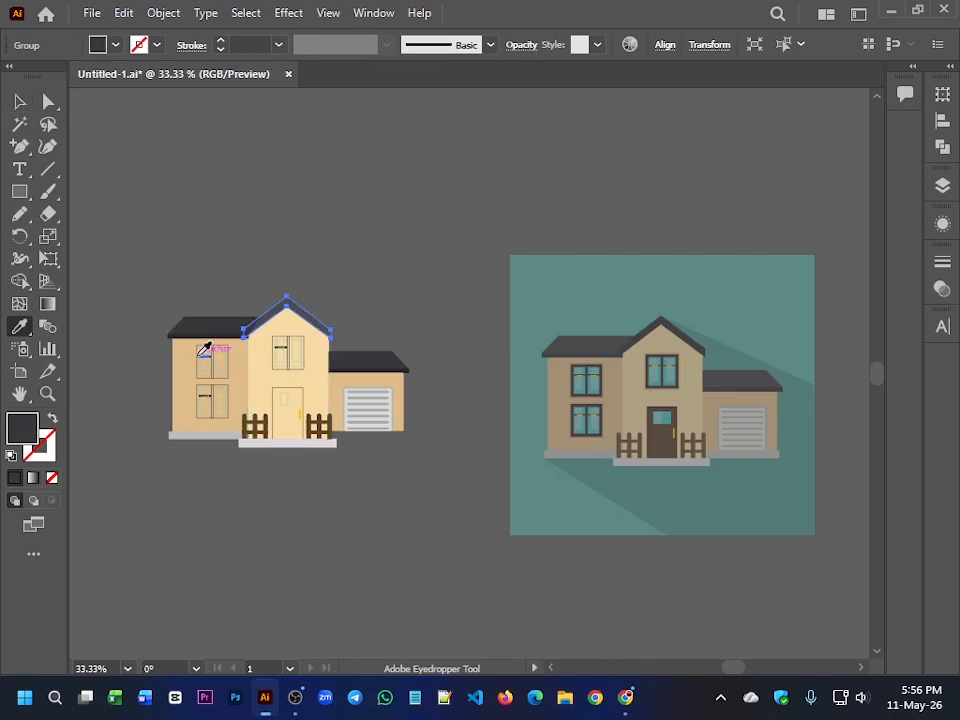
# Step: Return to the Selection tool and deselect the gable roof
pyautogui.press('v')
pyautogui.click(221, 268)
pyautogui.scroll(1, 280, 380)
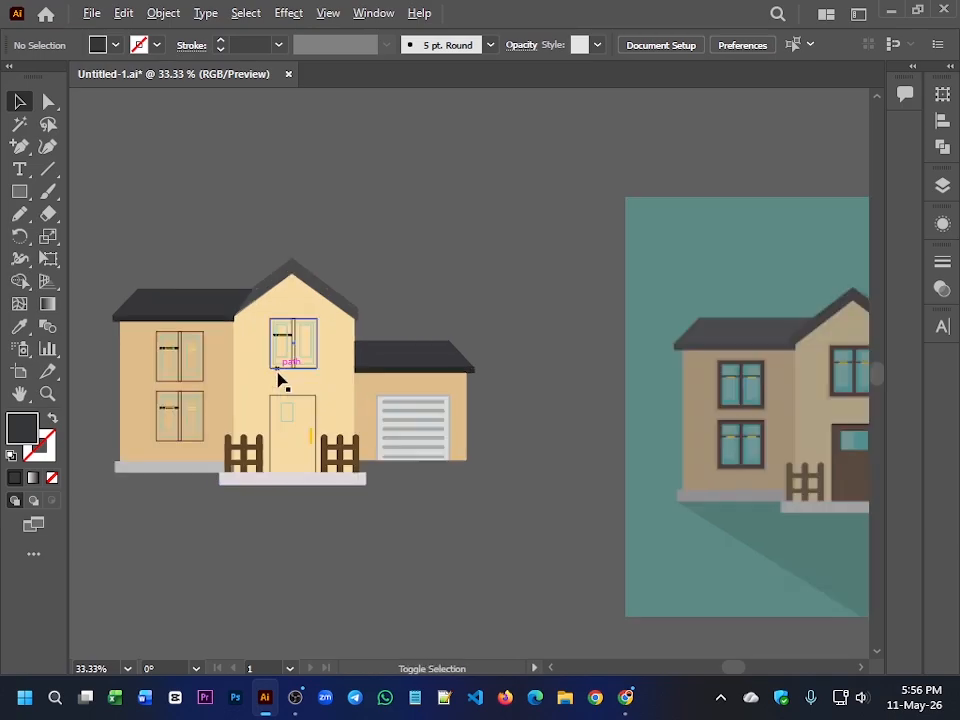
pyautogui.scroll(2, 278, 372)
pyautogui.moveTo(402, 227); pyautogui.dragTo(580, 225)
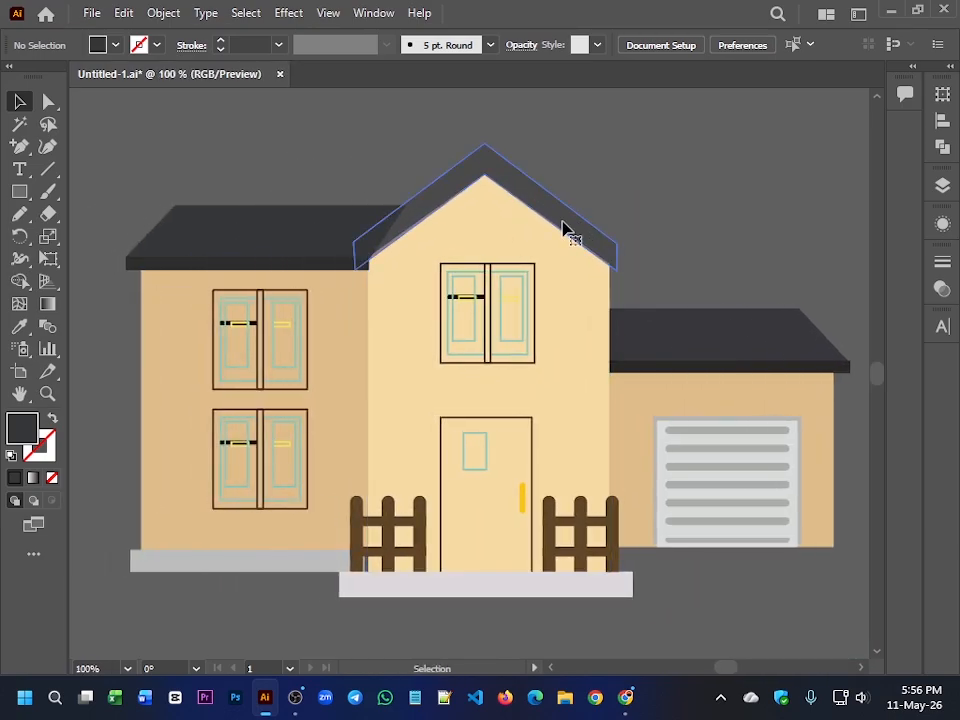
# Step: Bring the central gable roof to the front of the stacking order and deselect it
pyautogui.rightClick(571, 213)
pyautogui.moveTo(606, 440)
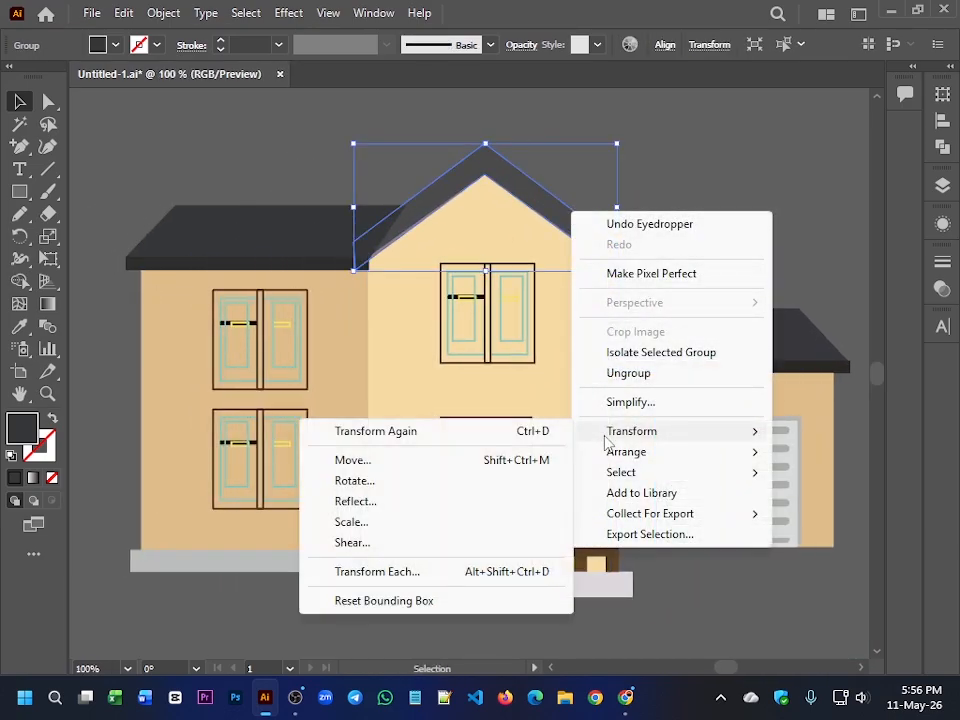
pyautogui.moveTo(628, 455)
pyautogui.click(426, 453)
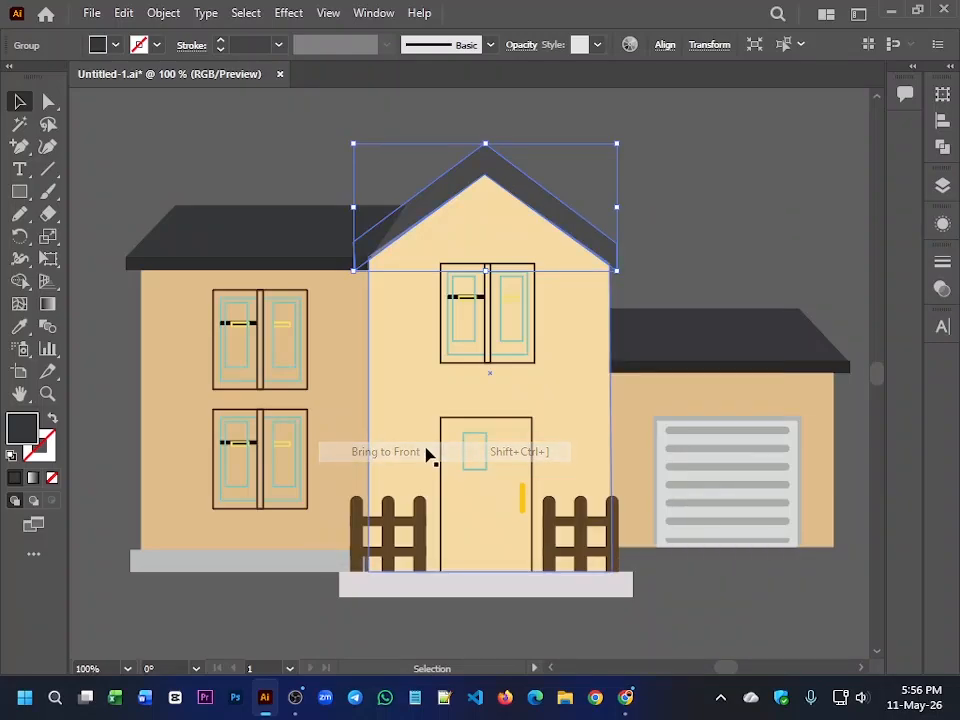
pyautogui.click(640, 225)
pyautogui.click(598, 255)
pyautogui.click(700, 216)
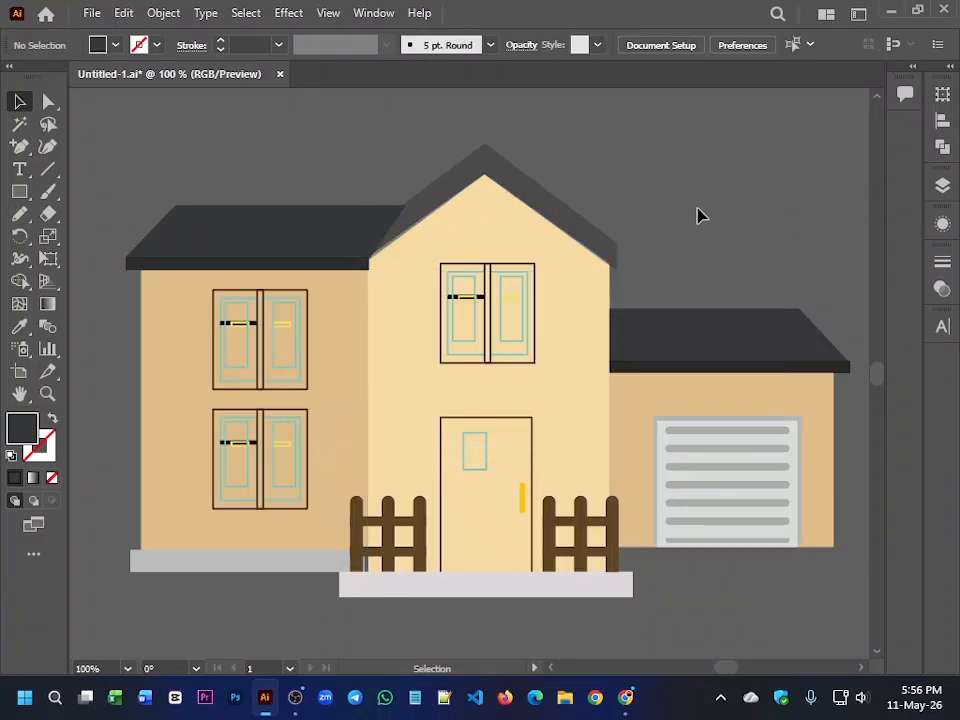
pyautogui.press('space')
pyautogui.moveTo(709, 225); pyautogui.dragTo(697, 229)
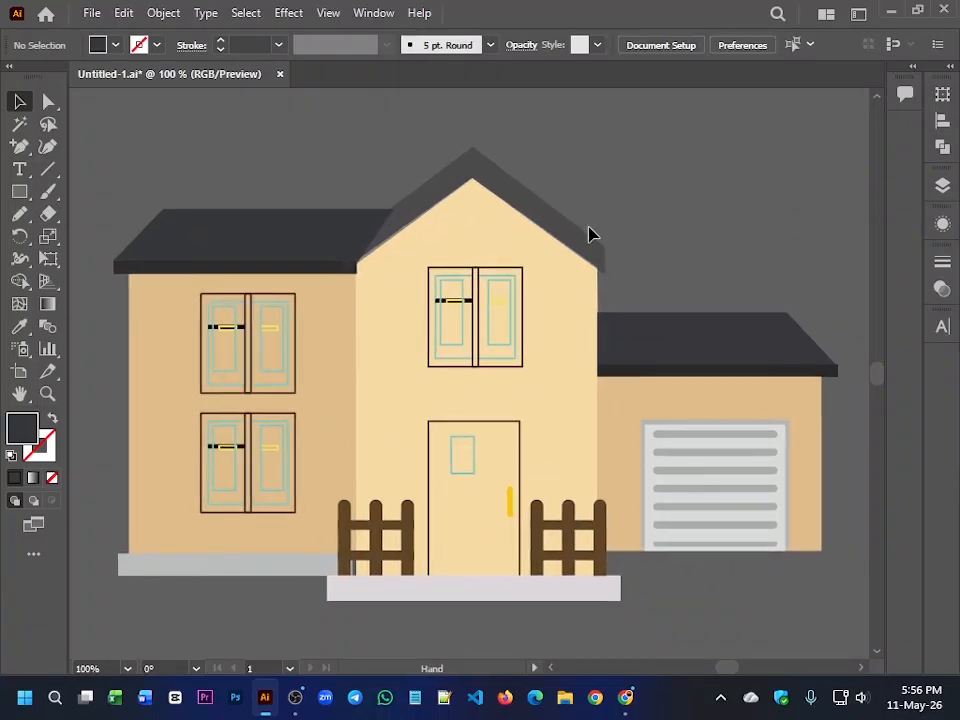
# Step: Select the central gable roof and change its fill to black with the Color Picker
pyautogui.click(298, 238)
pyautogui.click(458, 188)
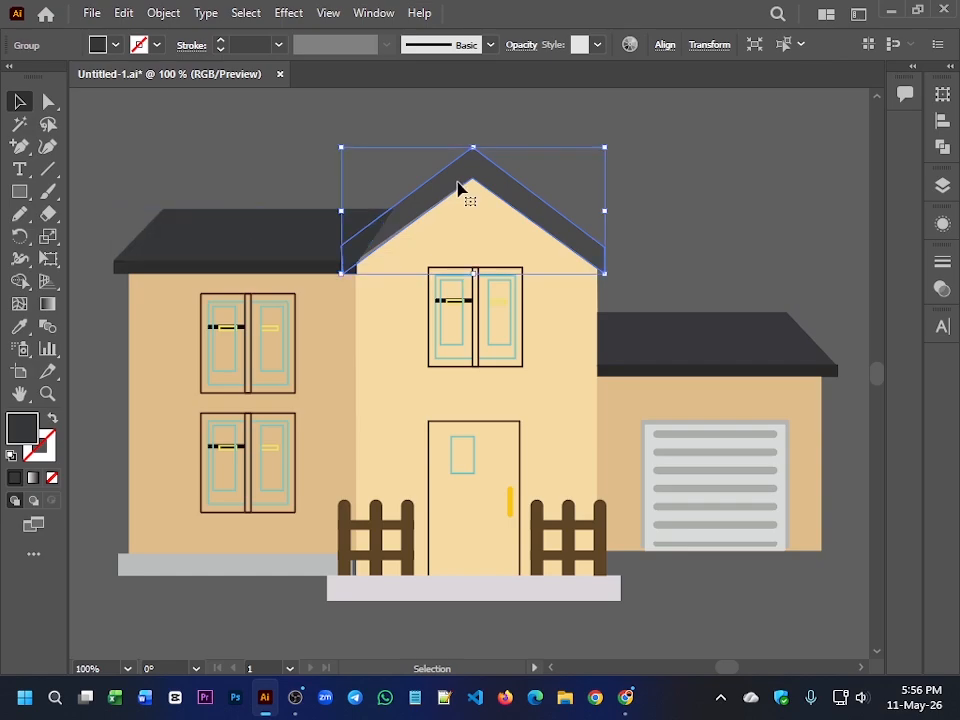
pyautogui.press('i')
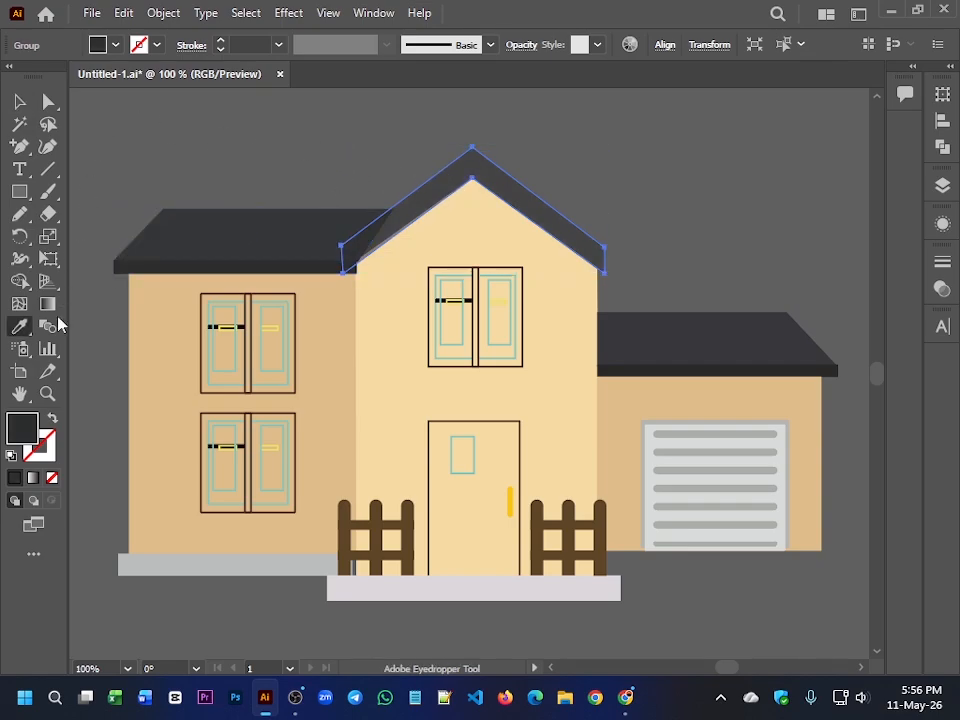
pyautogui.doubleClick(24, 432)
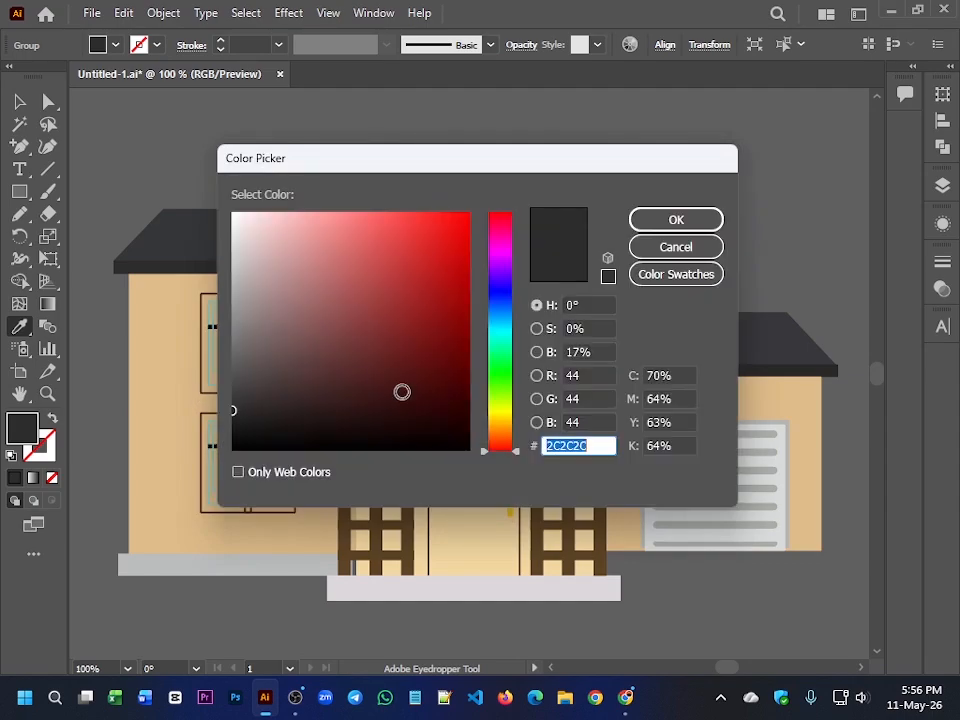
pyautogui.moveTo(400, 392); pyautogui.dragTo(497, 458)
pyautogui.click(674, 220)
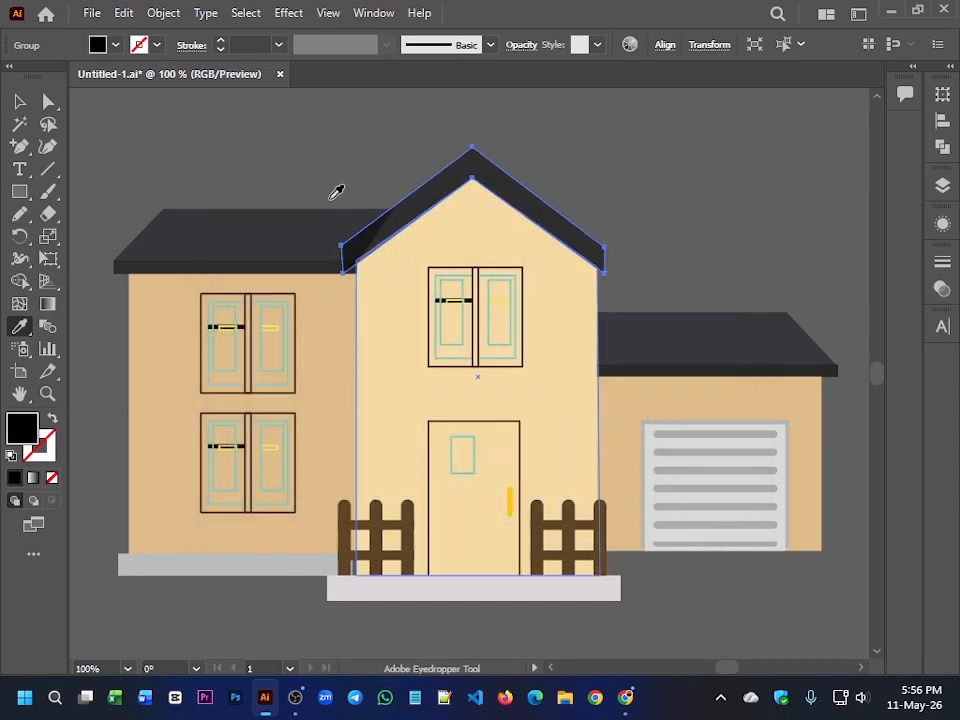
pyautogui.click(19, 101)
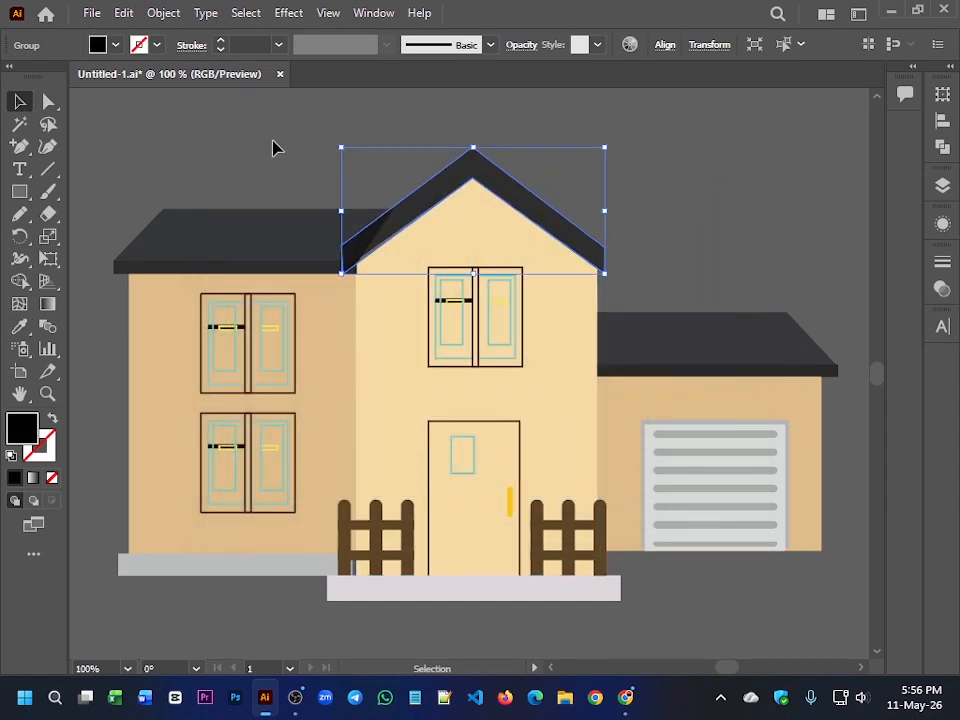
# Step: Bring the black gable roof to the front again and clear the selection
pyautogui.rightClick(390, 222)
pyautogui.moveTo(460, 457)
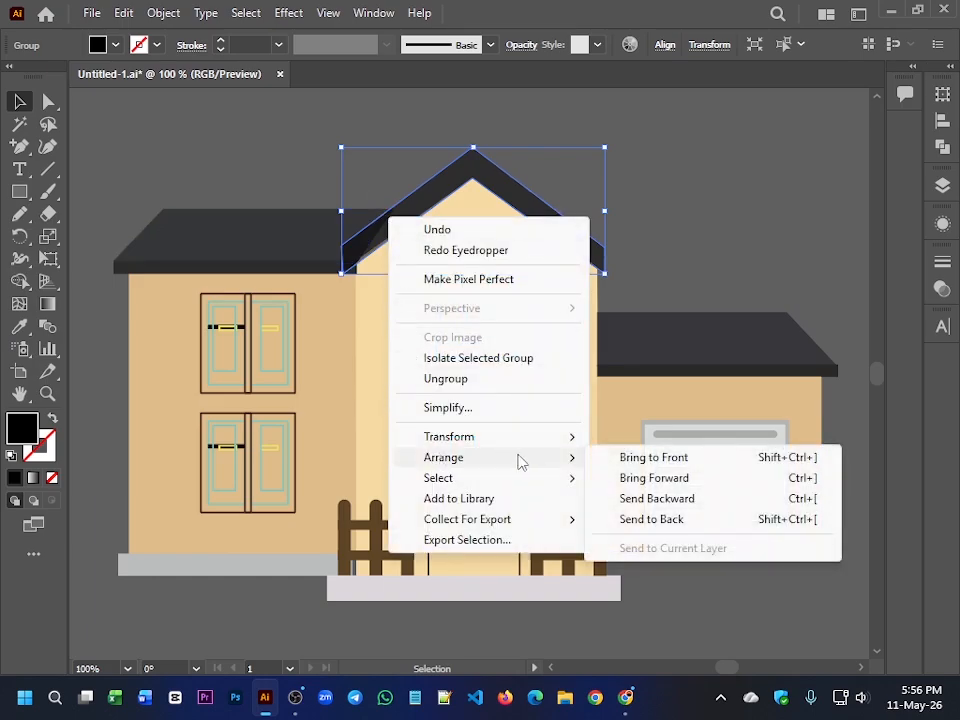
pyautogui.click(625, 456)
pyautogui.click(707, 225)
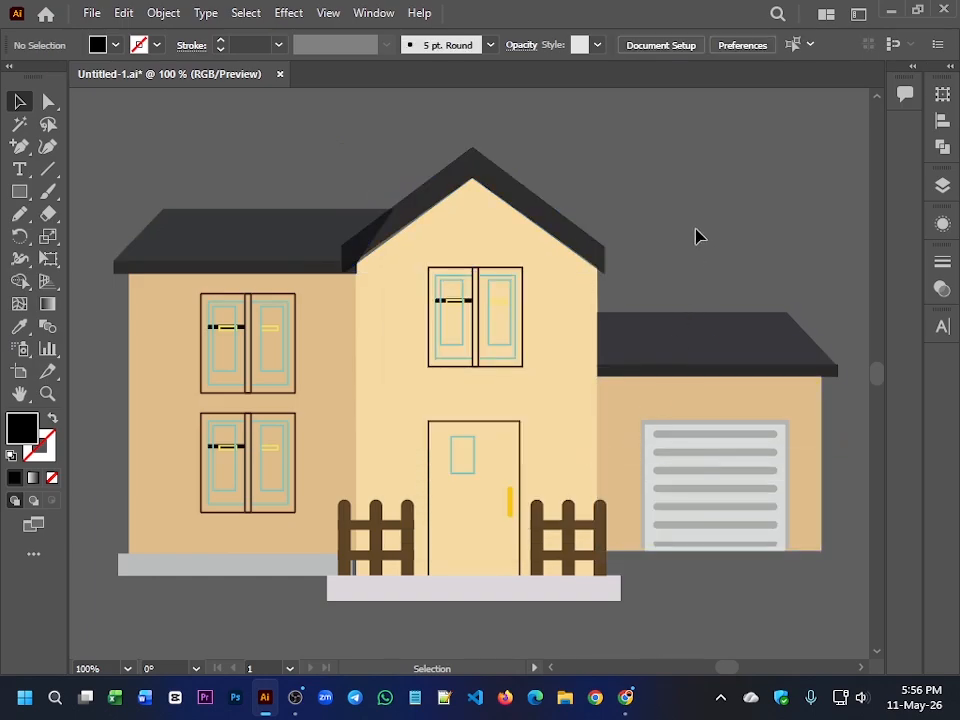
# Step: Turn the outlines of the front door and its small window pane into solid brown and teal fills
pyautogui.scroll(-2, 688, 297)
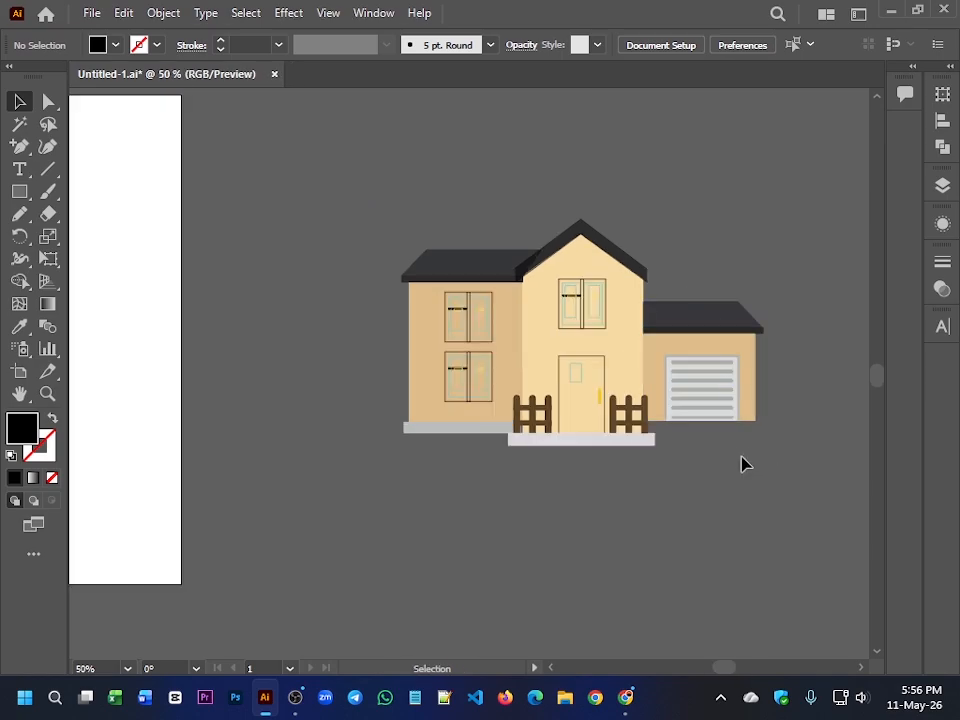
pyautogui.hscroll(1, 420, 377)
pyautogui.moveTo(705, 430); pyautogui.dragTo(512, 399)
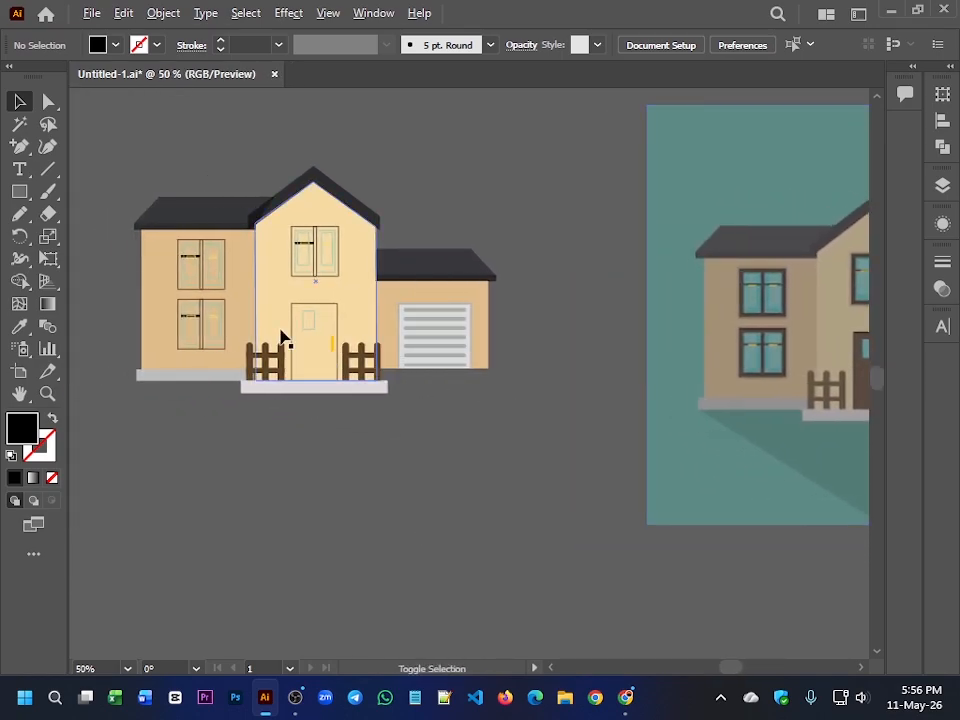
pyautogui.scroll(3, 283, 336)
pyautogui.click(388, 312)
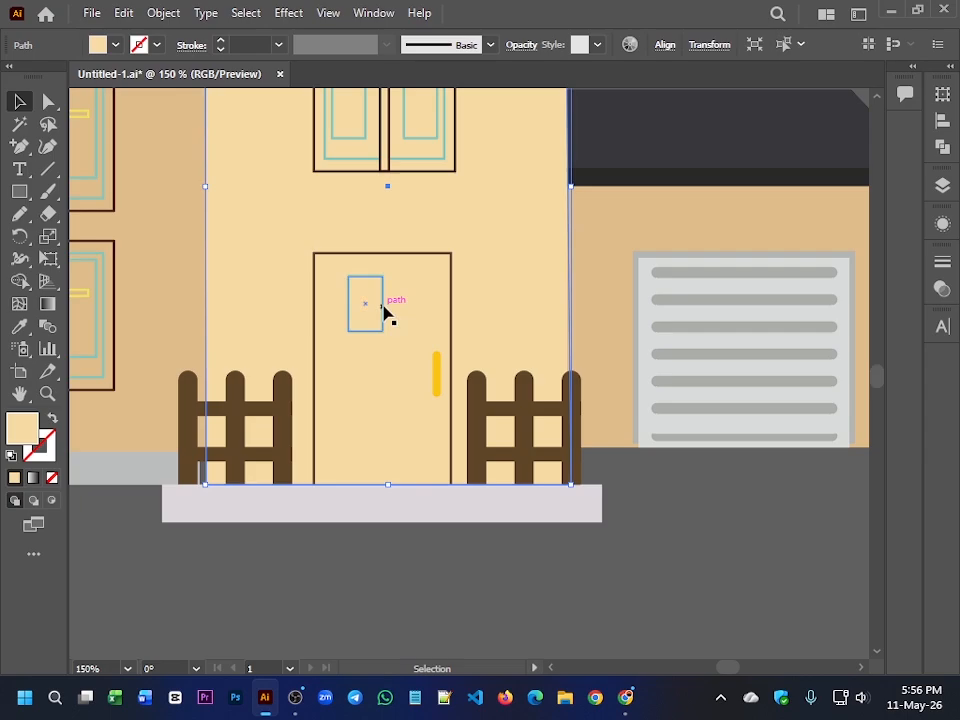
pyautogui.click(385, 253)
pyautogui.hotkey('shift', 'x')
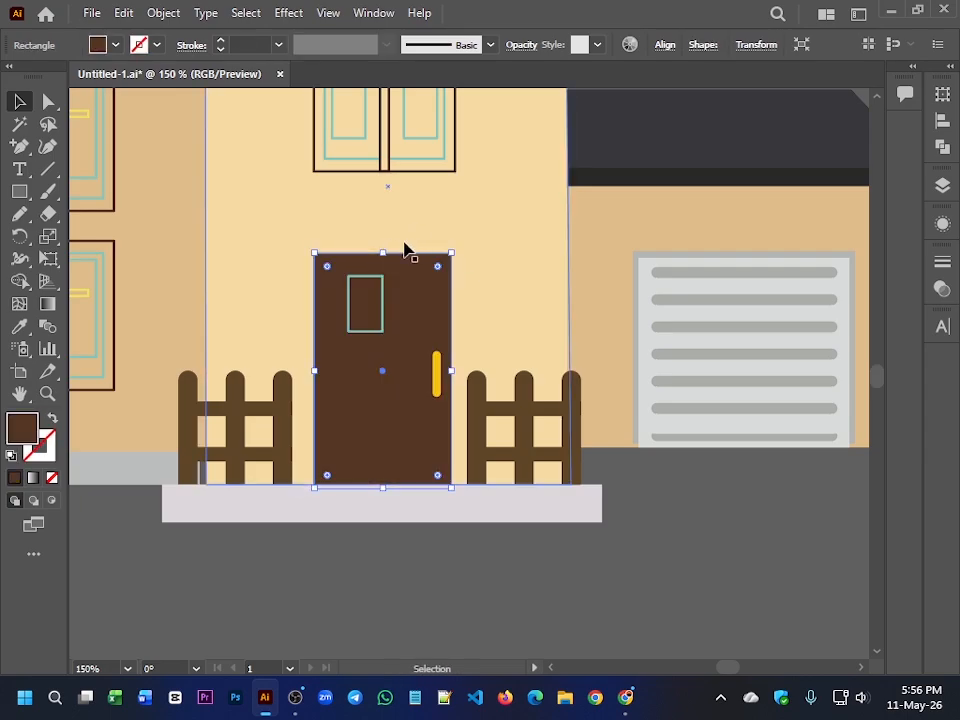
pyautogui.click(381, 290)
pyautogui.hotkey('shift', 'x')
pyautogui.click(402, 516)
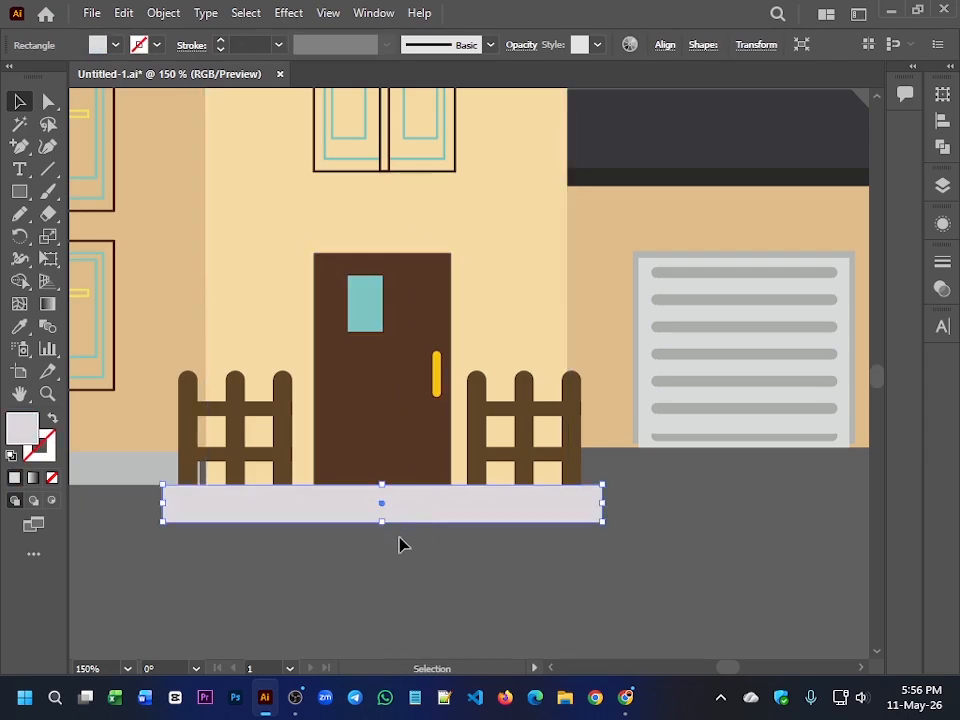
# Step: Move the reference image closer to the drawn house and deselect everything
pyautogui.scroll(-3, 401, 542)
pyautogui.scroll(-2, 529, 579)
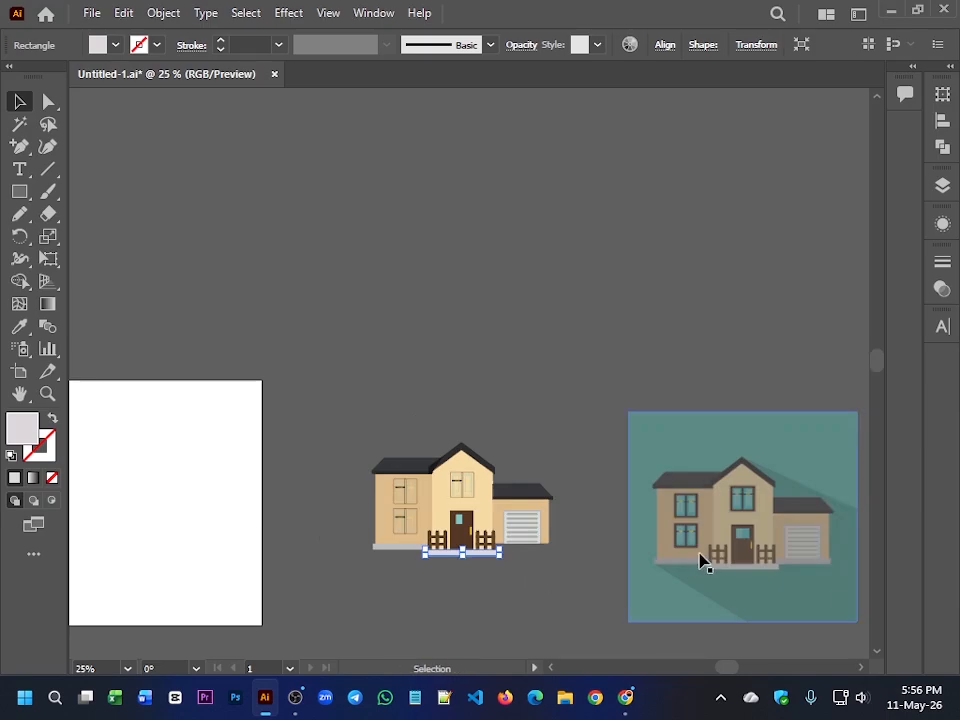
pyautogui.moveTo(703, 566); pyautogui.dragTo(632, 536)
pyautogui.click(485, 594)
pyautogui.scroll(3, 447, 514)
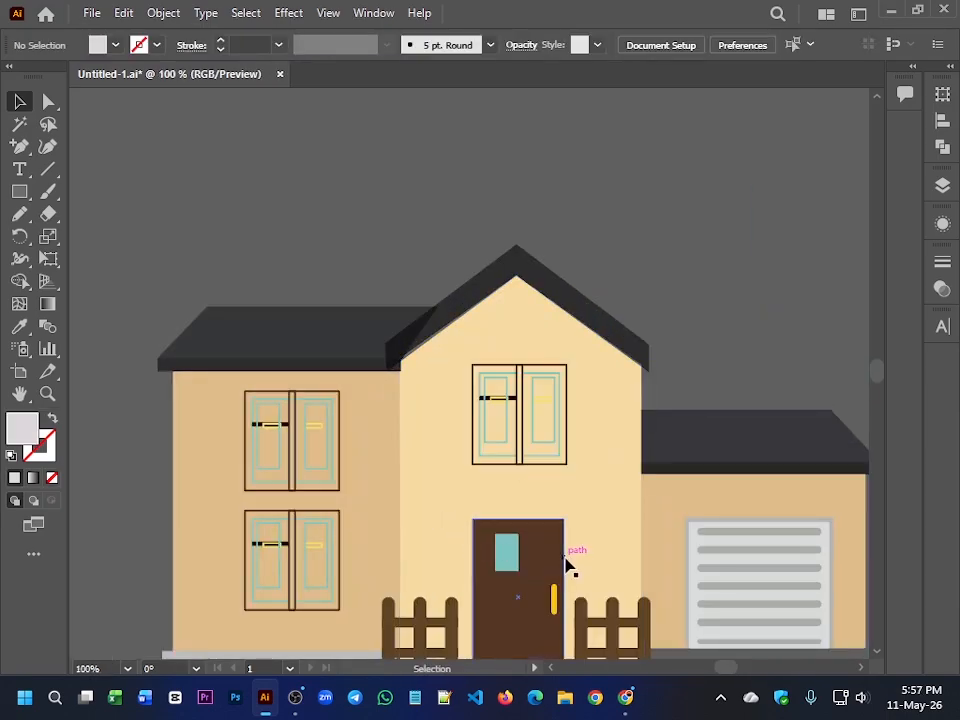
# Step: Hide the front door's brown rectangle, show all hidden objects again and deselect the door
pyautogui.click(547, 559)
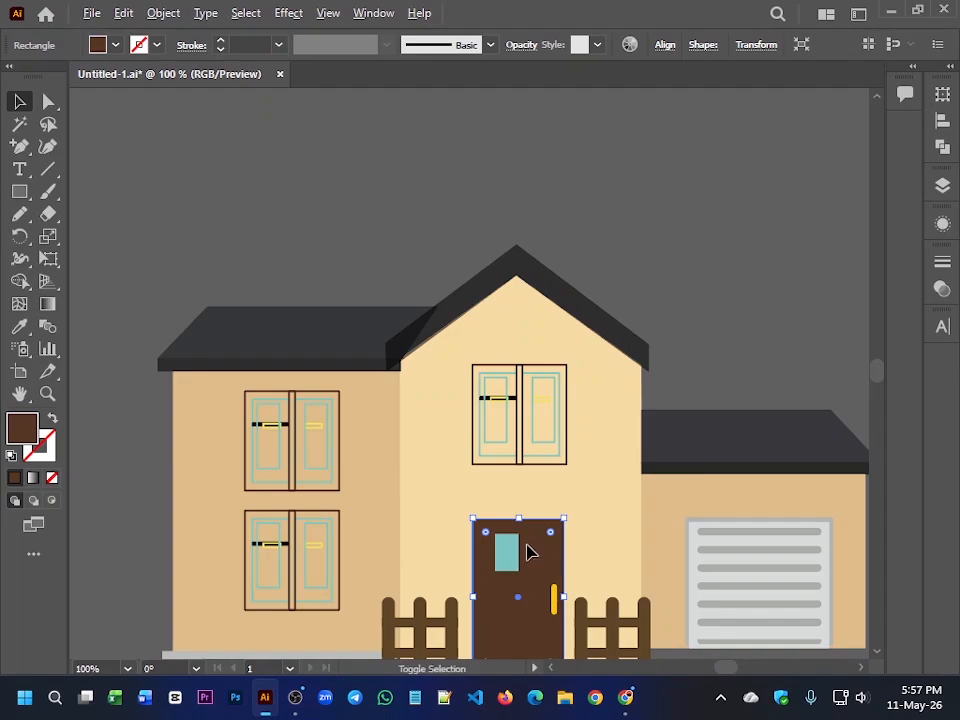
pyautogui.scroll(-1, 529, 552)
pyautogui.rightClick(529, 540)
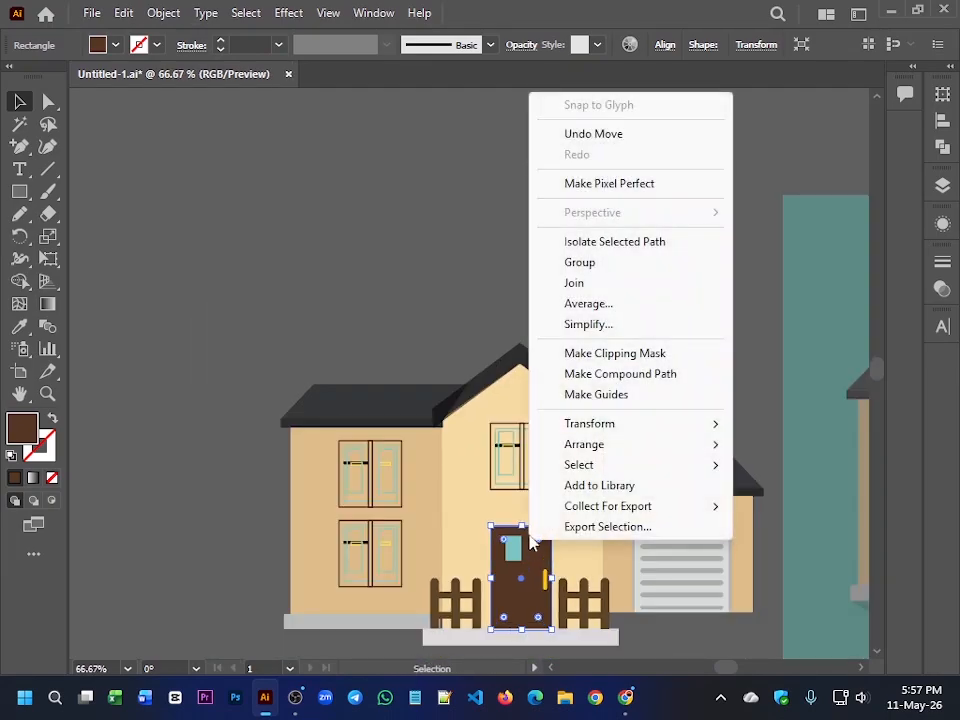
pyautogui.click(164, 13)
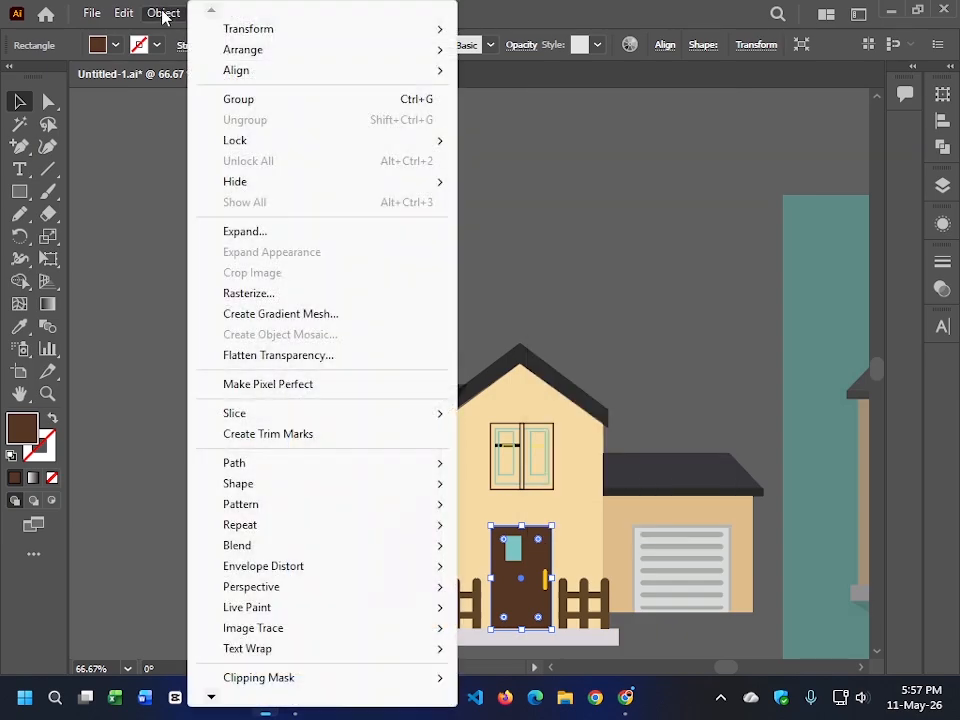
pyautogui.moveTo(373, 188)
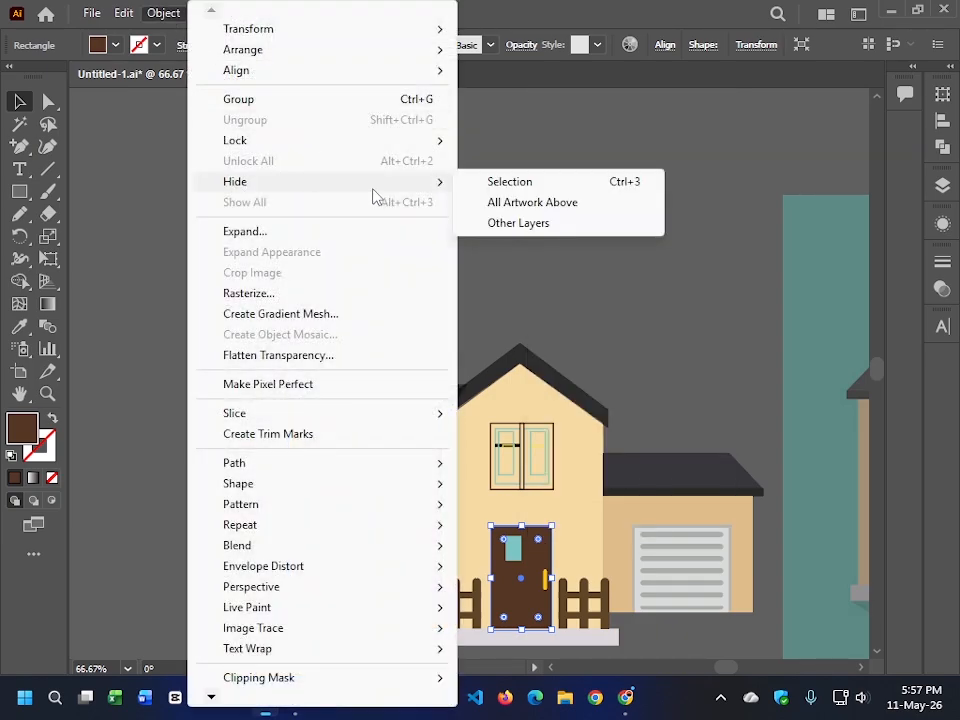
pyautogui.click(484, 182)
pyautogui.moveTo(619, 251); pyautogui.dragTo(528, 190)
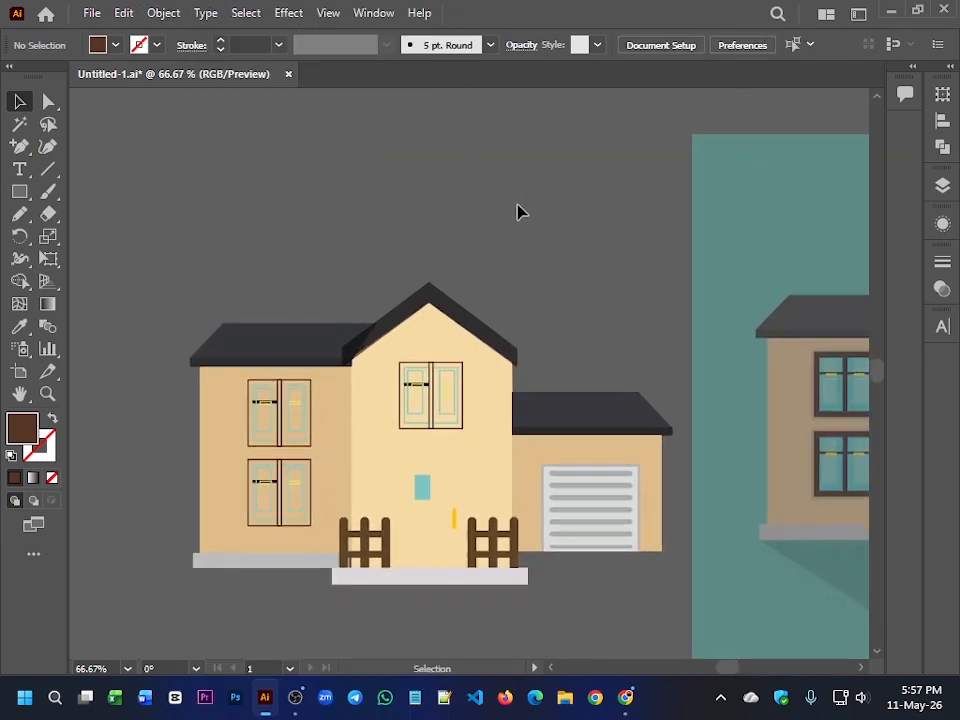
pyautogui.scroll(4, 445, 493)
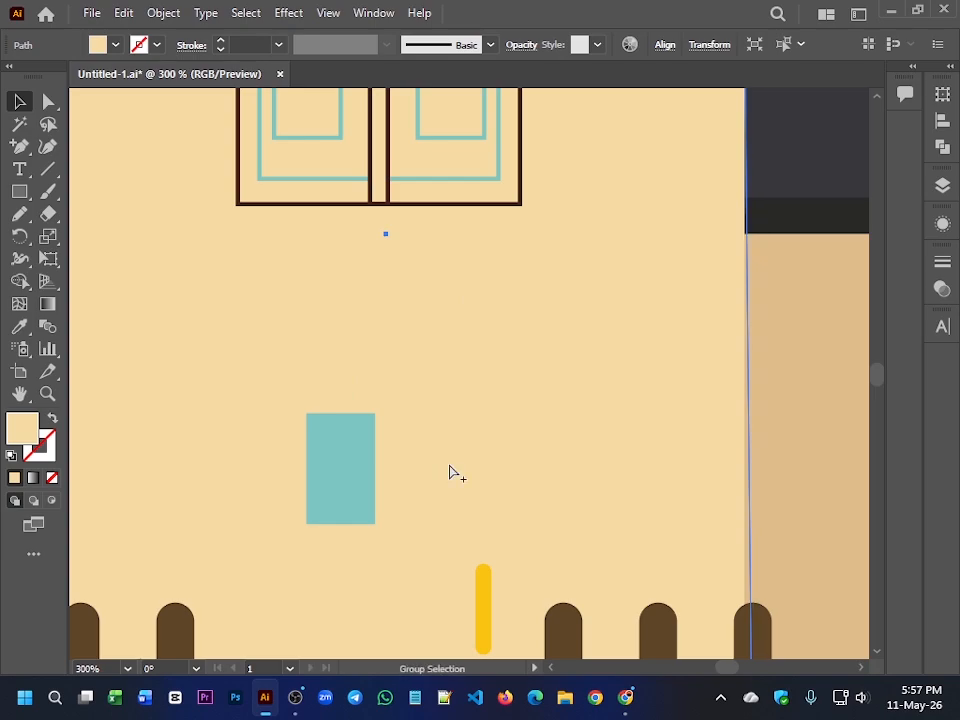
pyautogui.hotkey('ctrl', 'alt', '3')
pyautogui.hotkey('ctrl', '1')
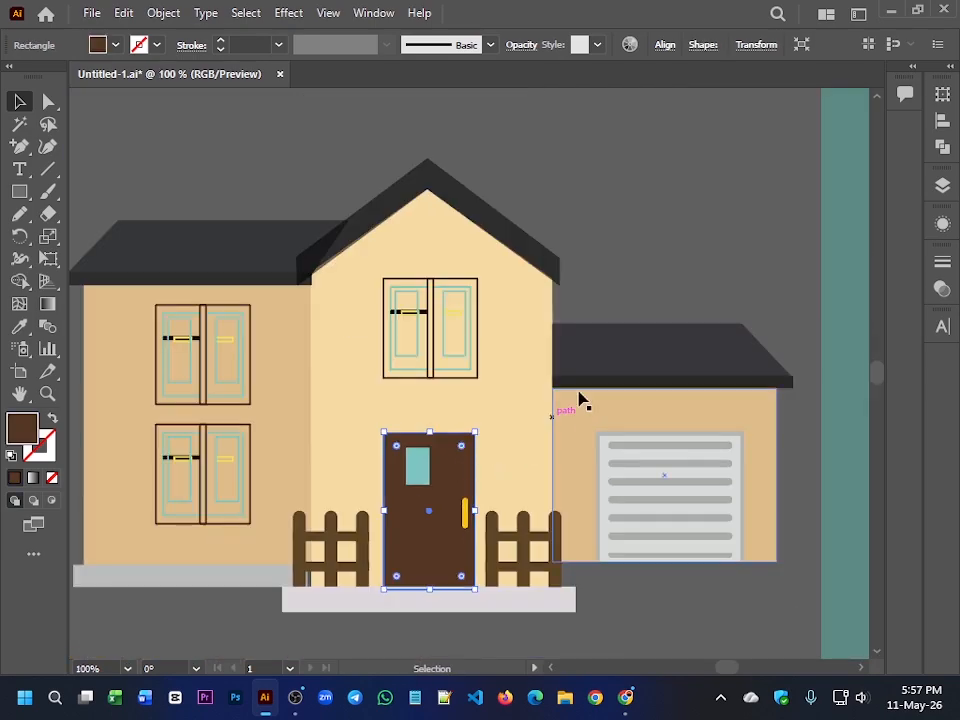
pyautogui.click(688, 244)
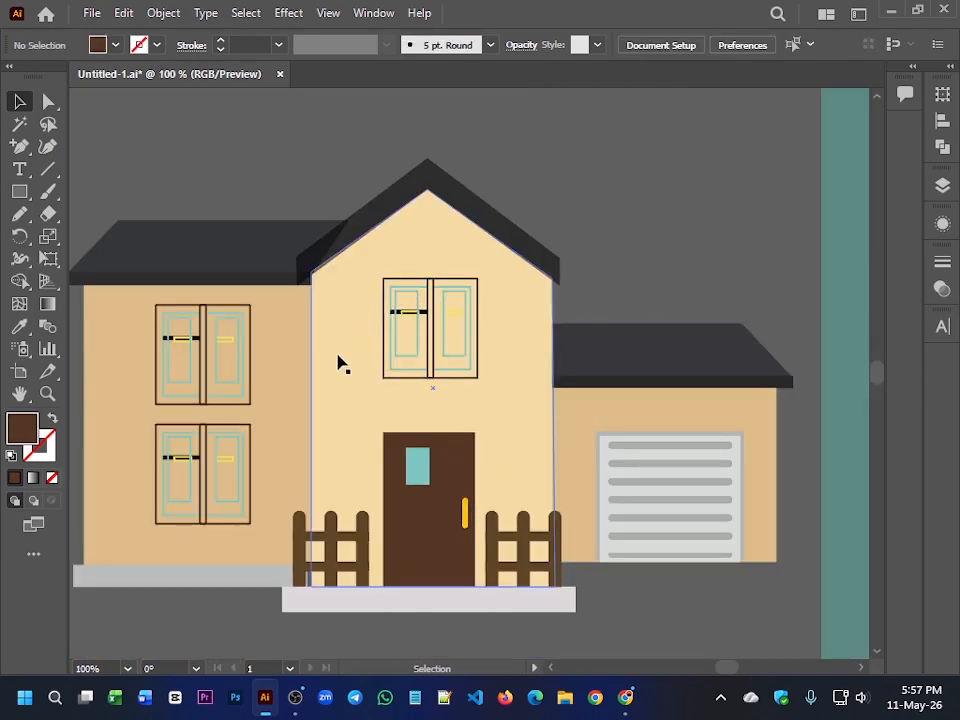
# Step: Turn the two inner pane outlines of the left wing's upper window into solid teal fills
pyautogui.click(324, 392)
pyautogui.click(260, 392)
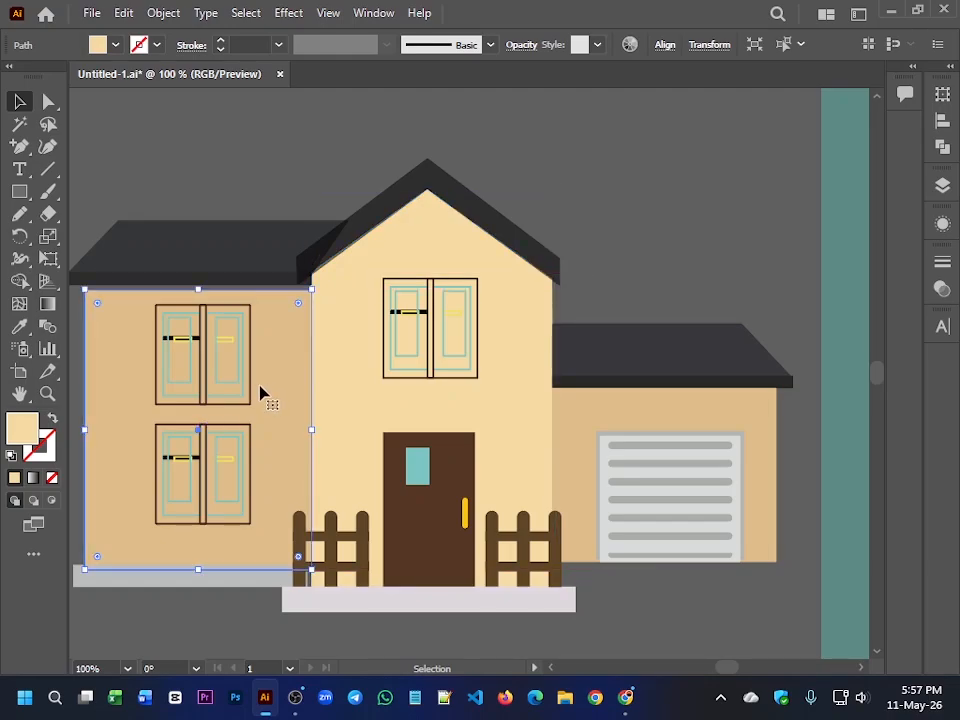
pyautogui.click(240, 380)
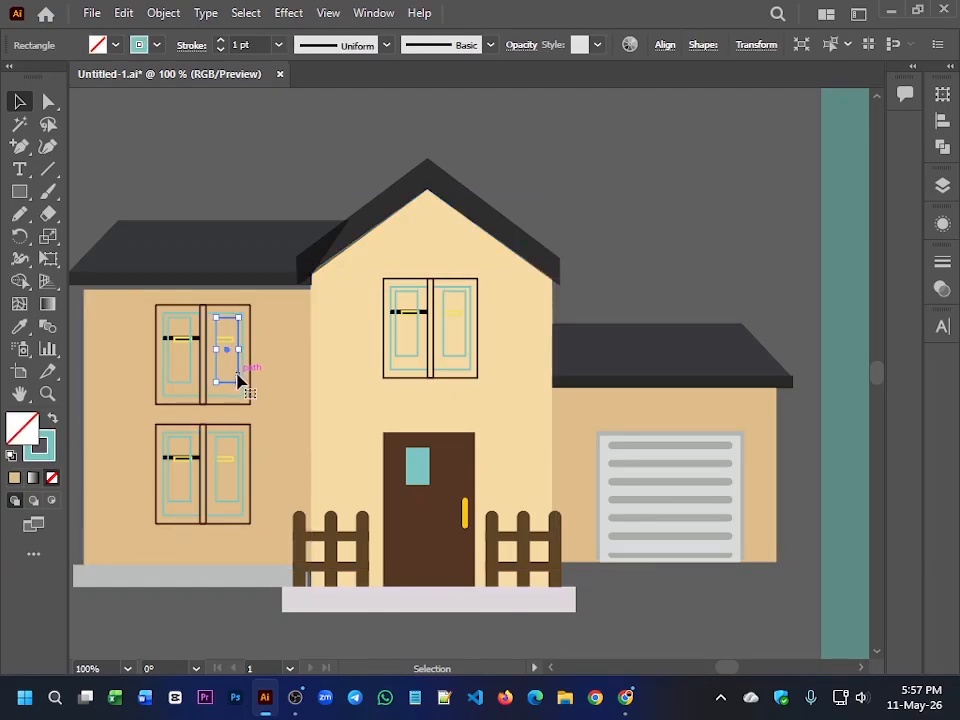
pyautogui.hotkey('ctrl', 'shift', 'a')
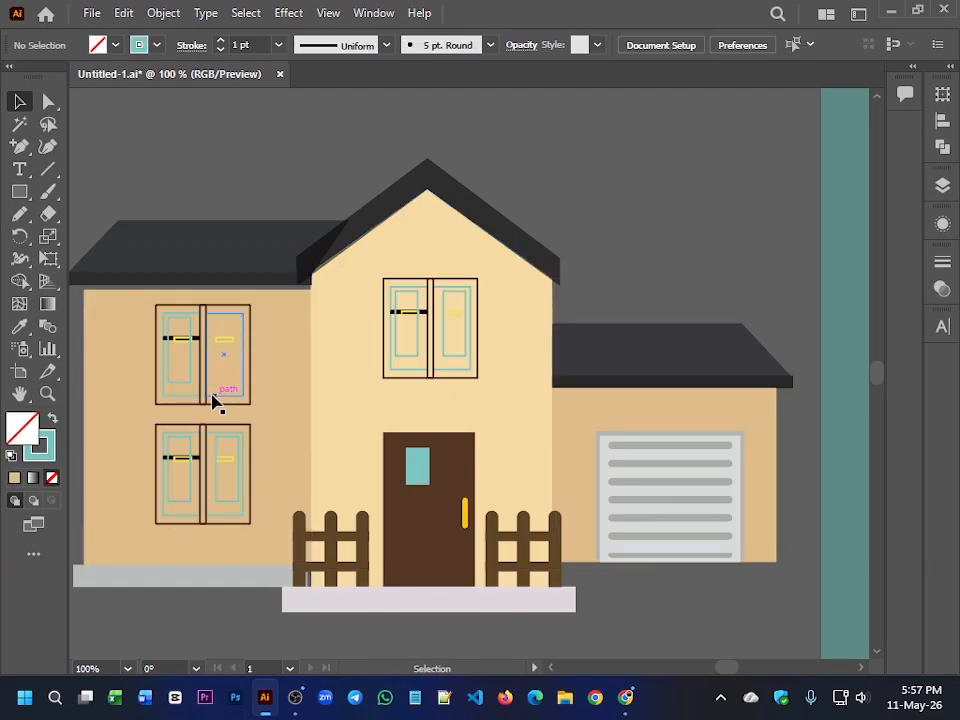
pyautogui.click(203, 399)
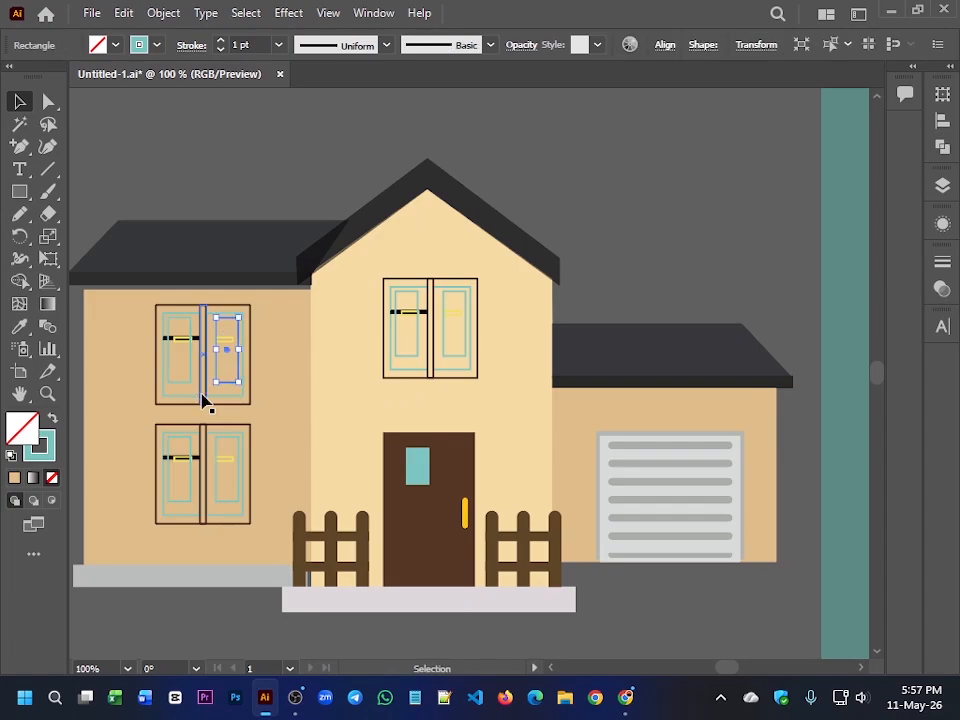
pyautogui.hotkey('shift', 'x')
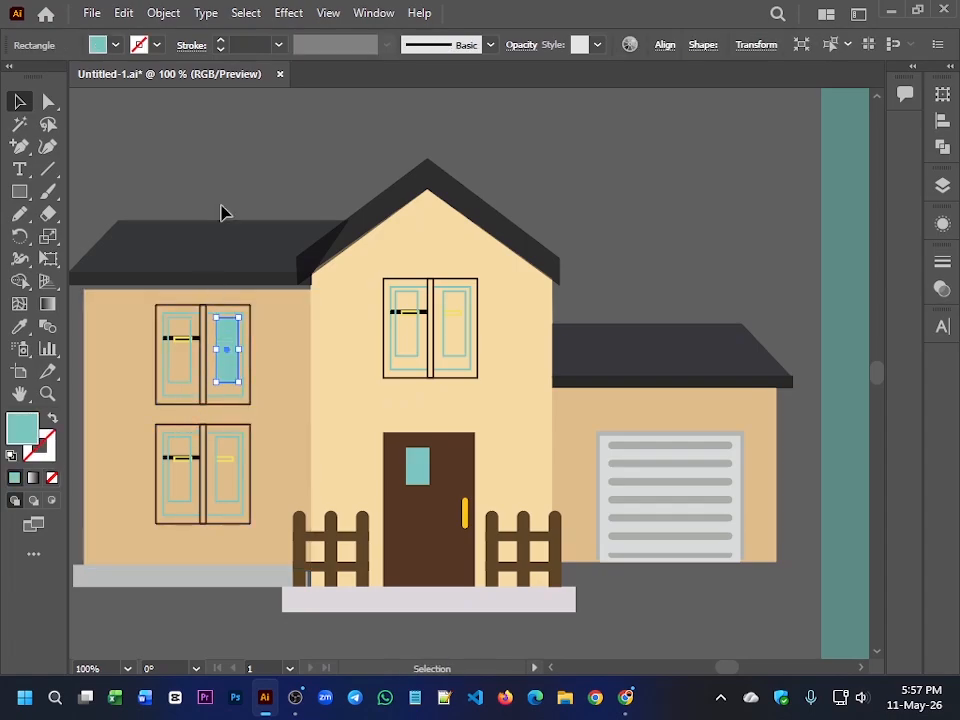
pyautogui.hotkey('ctrl', 'shift', 'a')
pyautogui.scroll(1, 175, 395)
pyautogui.scroll(2, 175, 395)
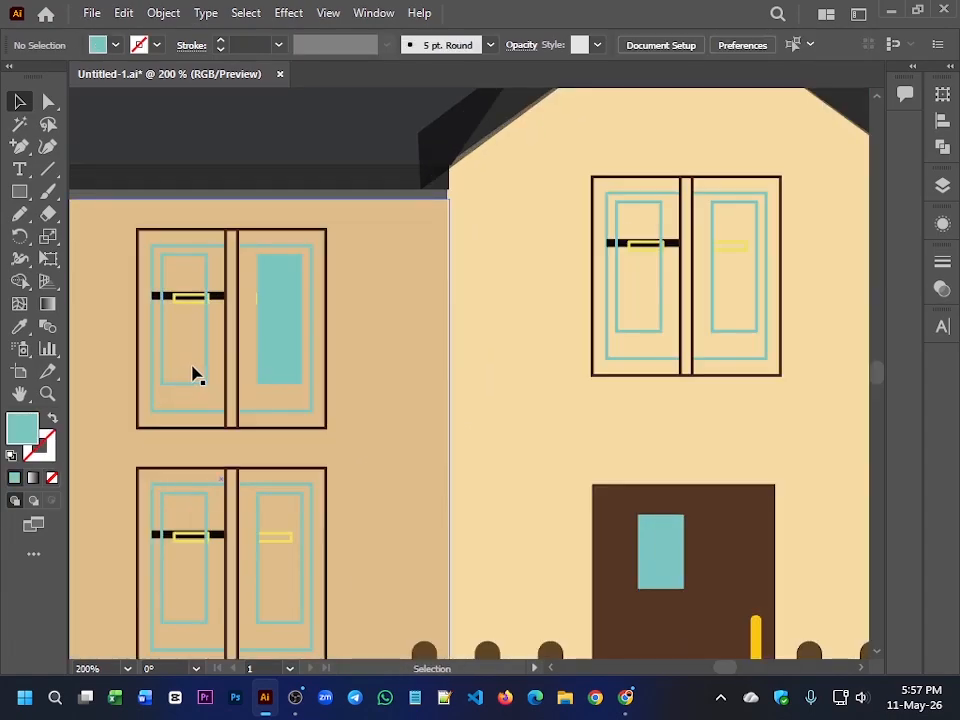
pyautogui.click(206, 371)
pyautogui.hotkey('shift', 'x')
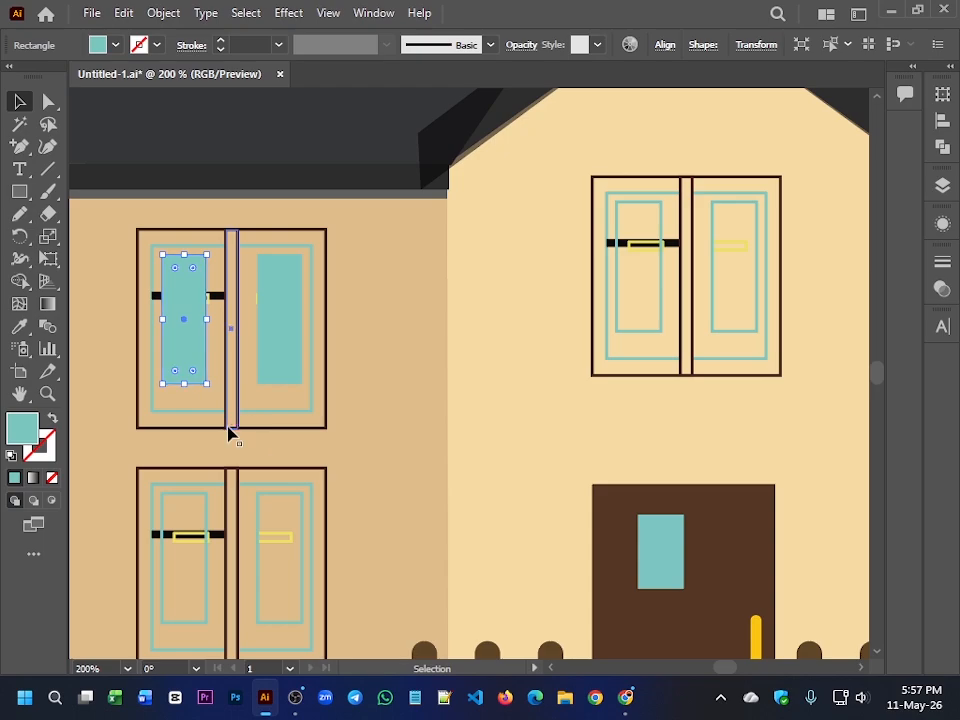
# Step: Turn the centre bar and outer frame of the left wing's upper window into solid dark brown fills
pyautogui.click(230, 429)
pyautogui.hotkey('shift', 'x')
pyautogui.keyDown('shift'); pyautogui.click(204, 428); pyautogui.keyUp('shift')
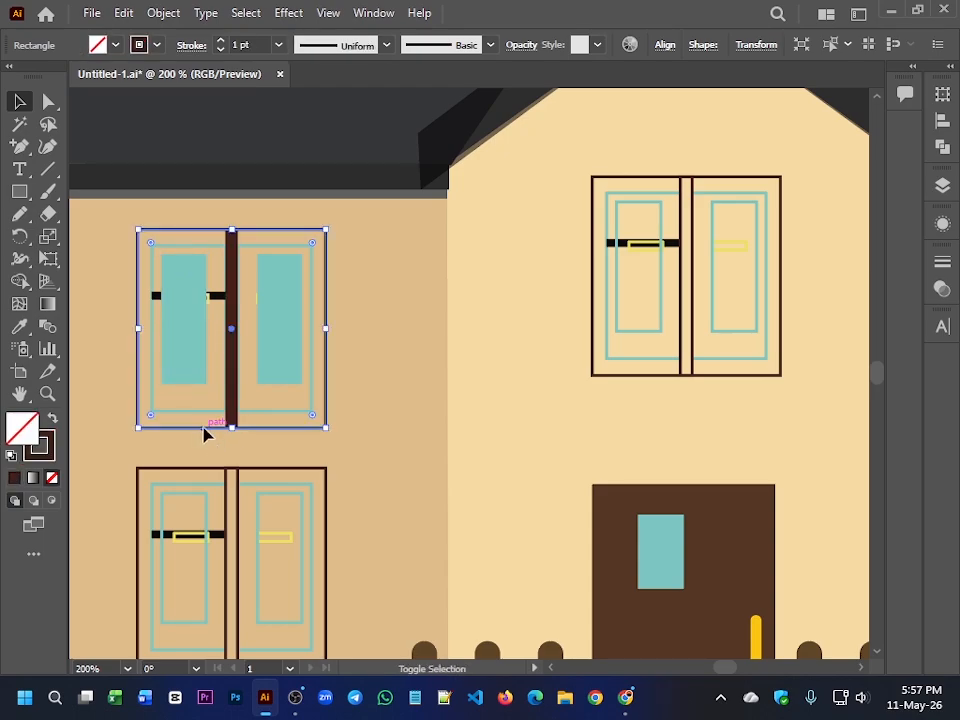
pyautogui.hotkey('shift', 'x')
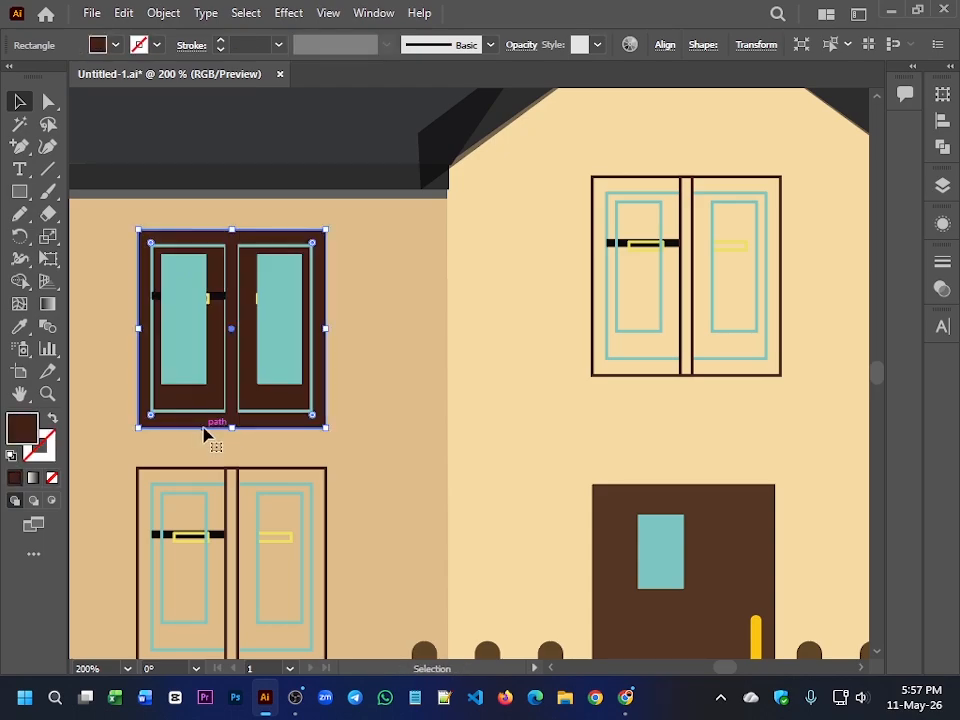
# Step: Turn the upper-left window's left yellow handle outline into a solid fill and bring it and the black bar to the front
pyautogui.click(223, 297)
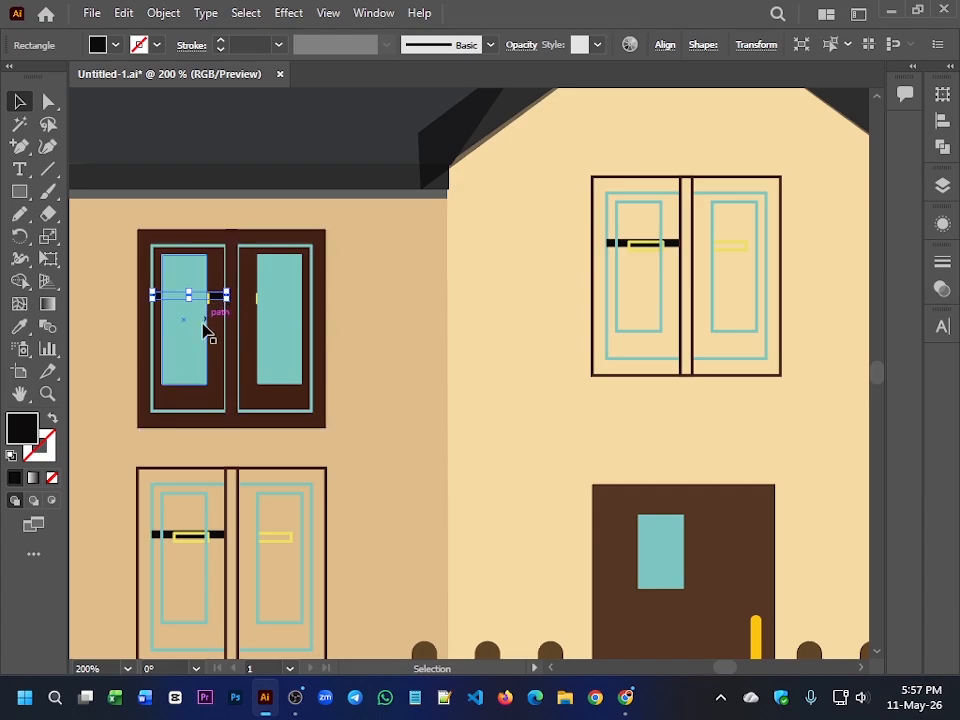
pyautogui.scroll(8, 208, 330)
pyautogui.click(321, 300)
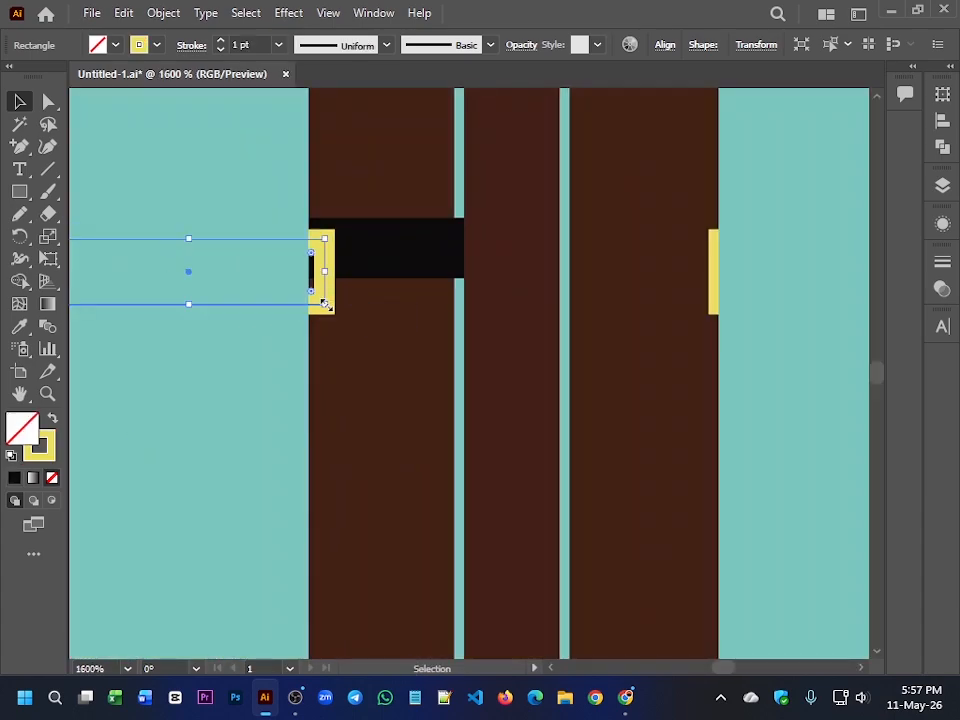
pyautogui.click(364, 264)
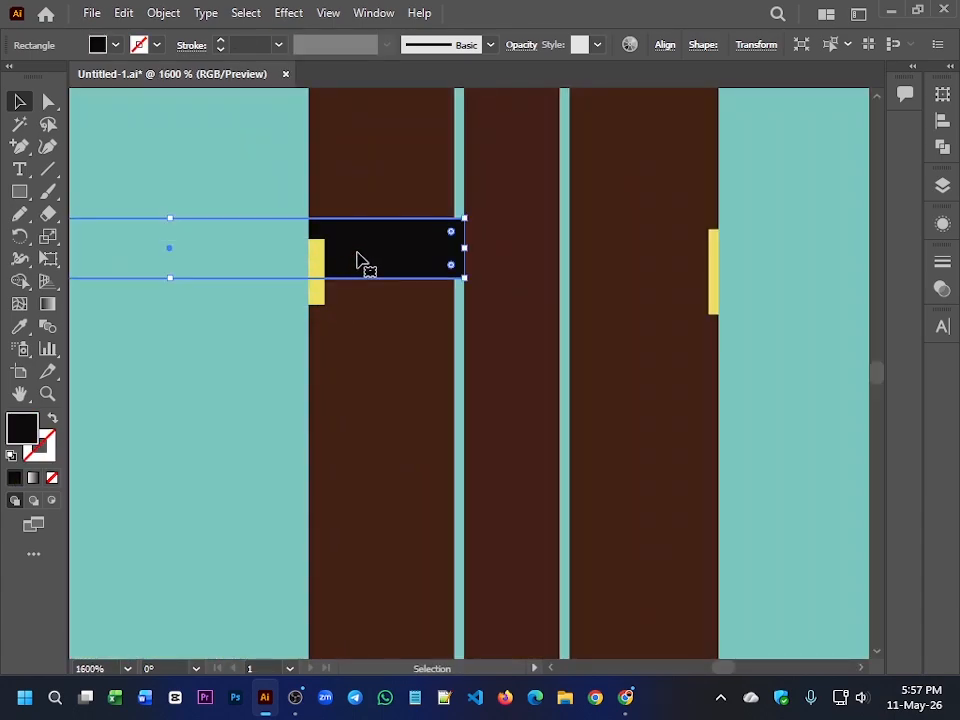
pyautogui.keyDown('shift'); pyautogui.click(326, 272); pyautogui.keyUp('shift')
pyautogui.rightClick(324, 268)
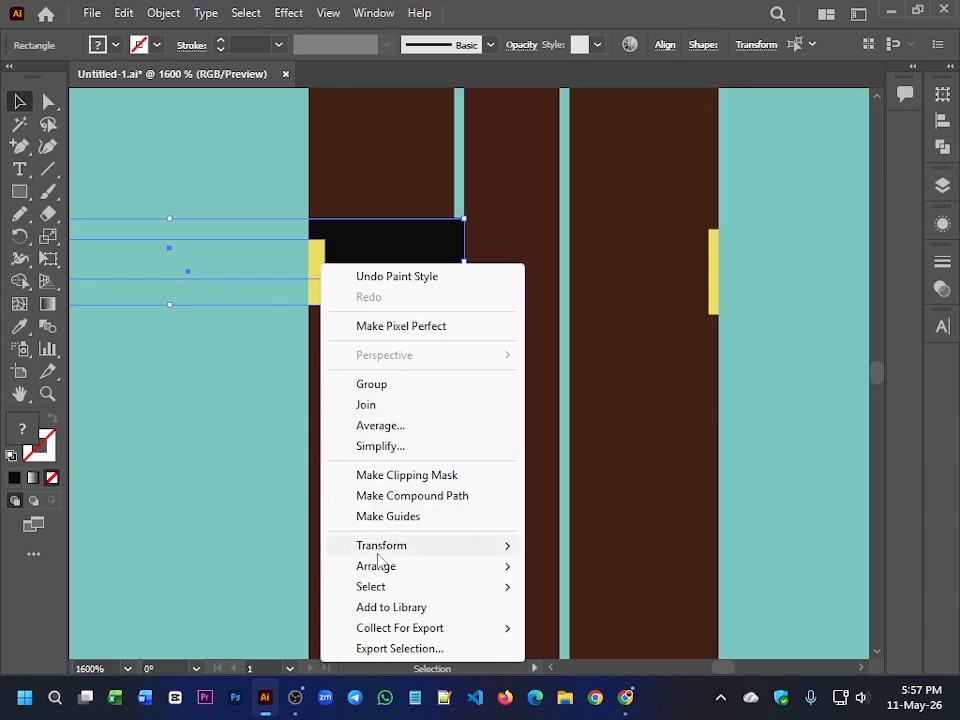
pyautogui.moveTo(454, 567)
pyautogui.click(568, 567)
pyautogui.click(650, 397)
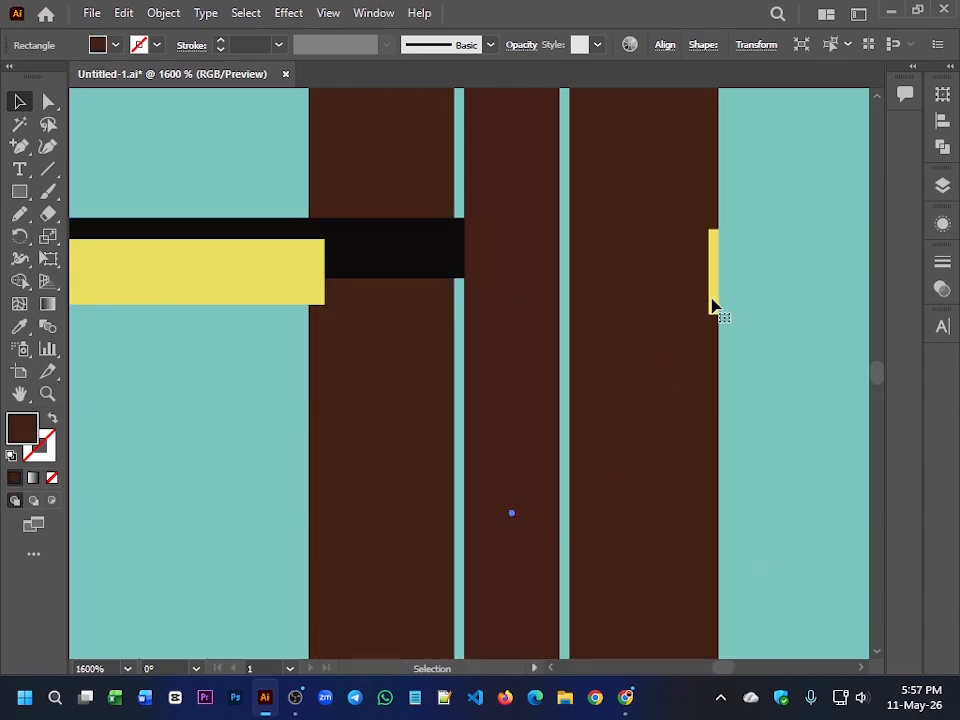
# Step: Duplicate the black bar and yellow handle of the upper-left window's left pane onto its right pane
pyautogui.scroll(-4, 709, 314)
pyautogui.moveTo(741, 332); pyautogui.dragTo(600, 330)
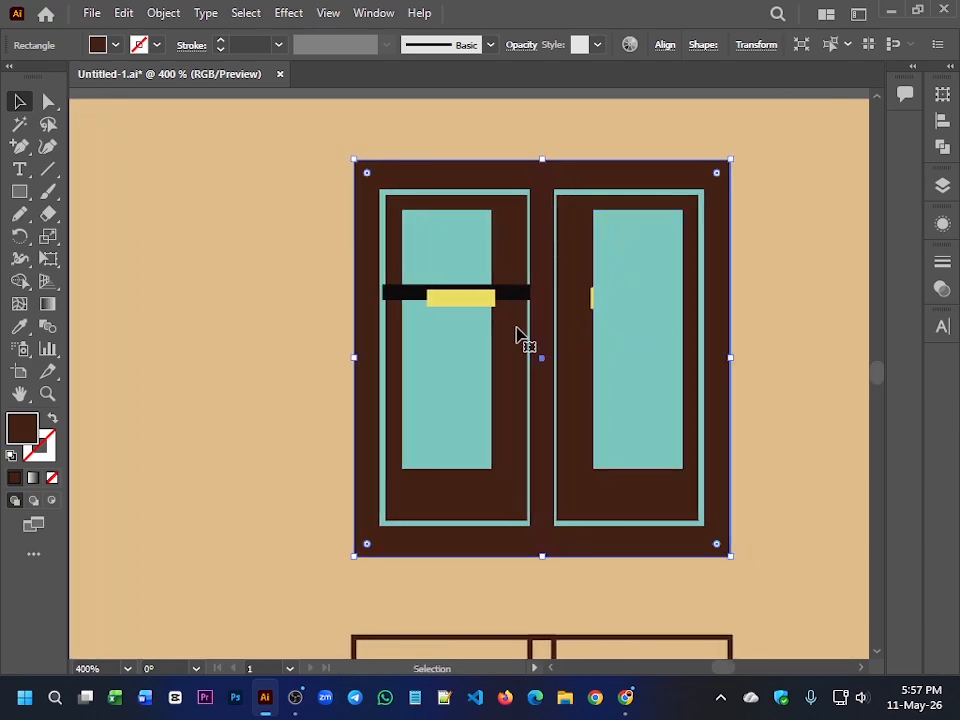
pyautogui.click(476, 300)
pyautogui.scroll(2, 527, 302)
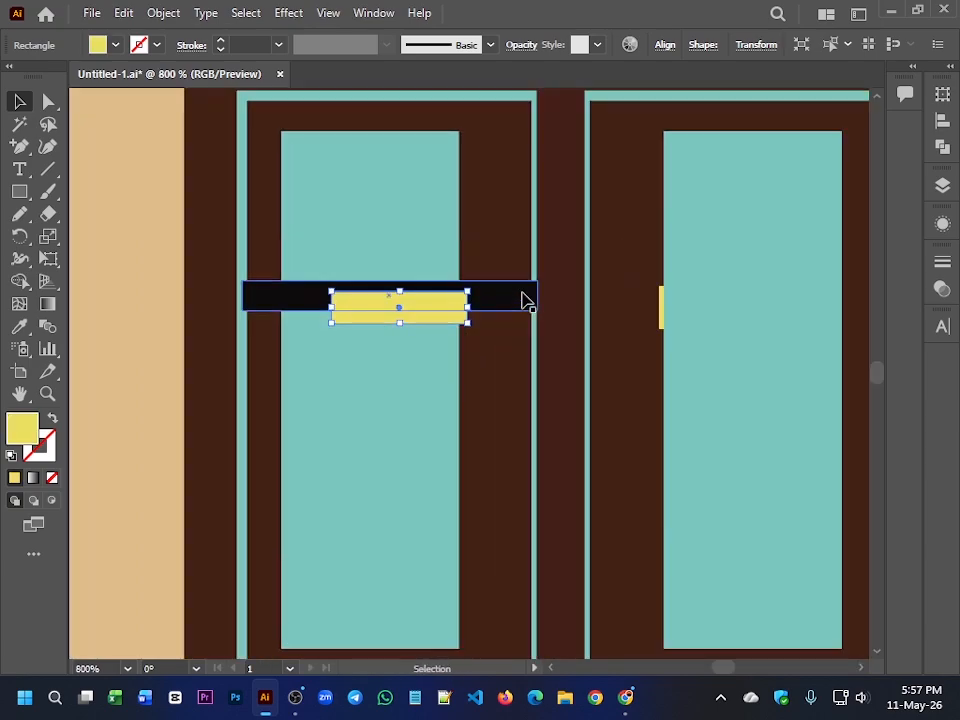
pyautogui.click(512, 300)
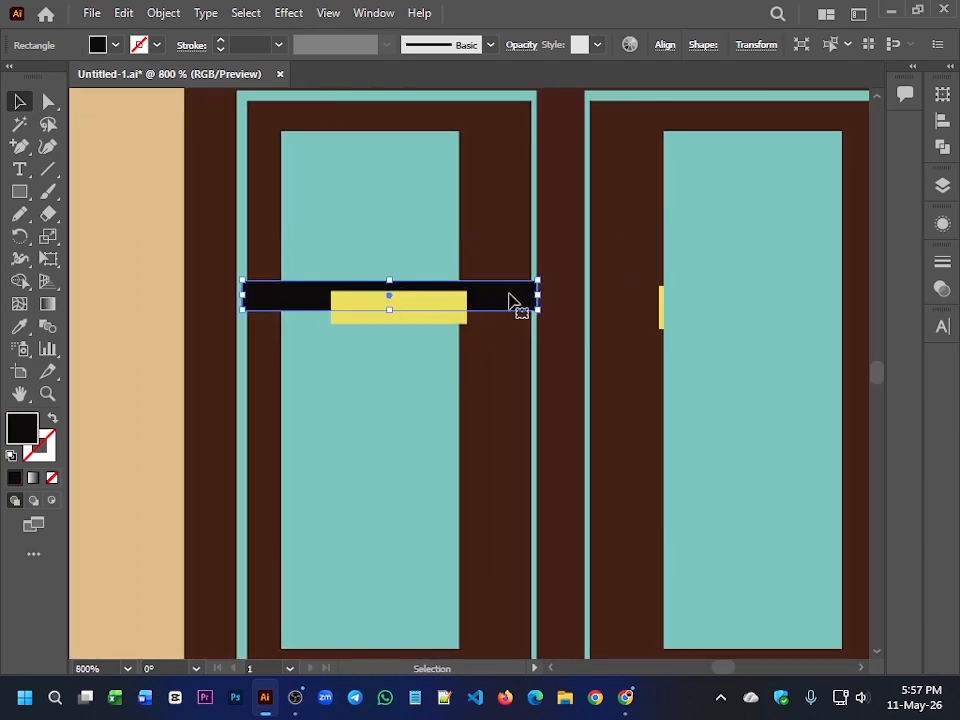
pyautogui.keyDown('shift'); pyautogui.click(436, 322); pyautogui.keyUp('shift')
pyautogui.scroll(-2, 438, 325)
pyautogui.moveTo(438, 325); pyautogui.dragTo(613, 316)
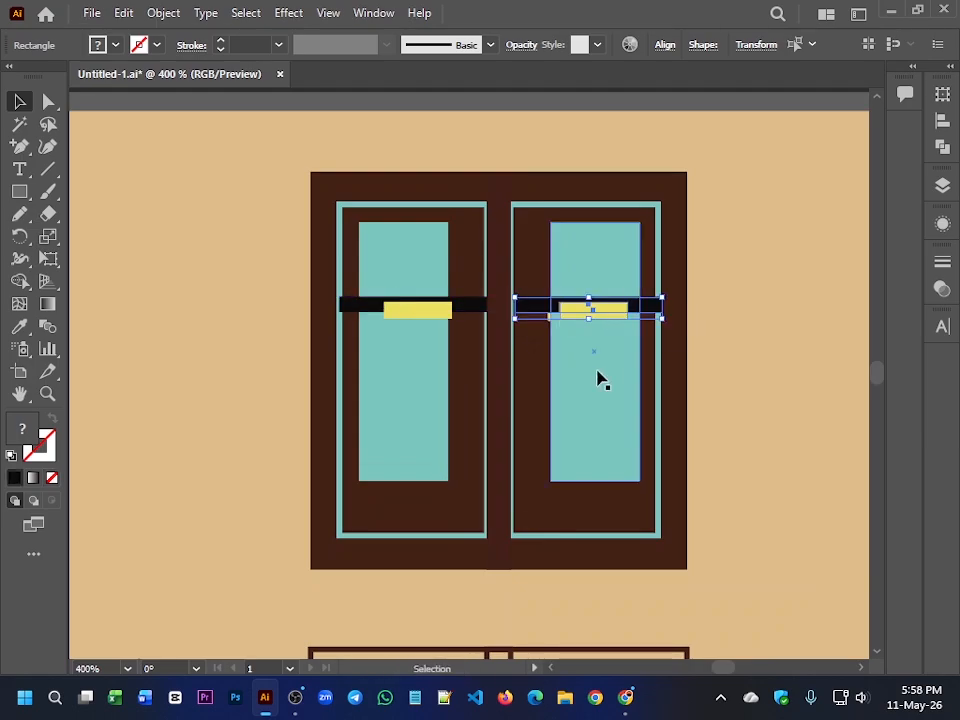
pyautogui.click(613, 394)
# Step: Turn the outer frame of the left wing's lower window into a solid dark brown fill
pyautogui.scroll(-5, 628, 407)
pyautogui.moveTo(501, 590); pyautogui.dragTo(293, 504)
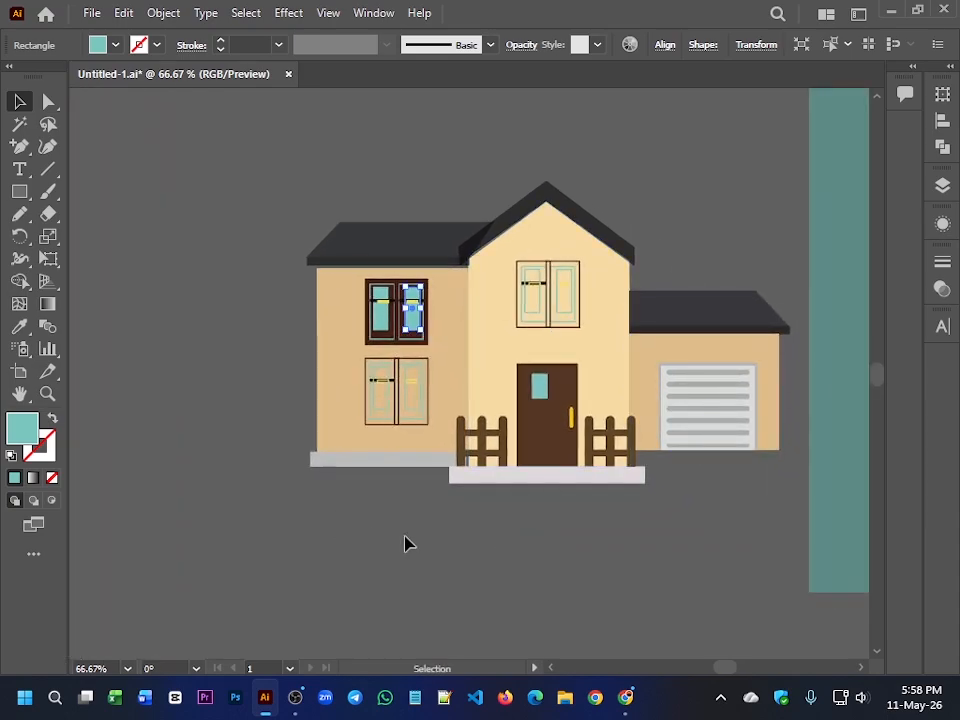
pyautogui.click(561, 520)
pyautogui.scroll(-2, 563, 515)
pyautogui.scroll(5, 456, 475)
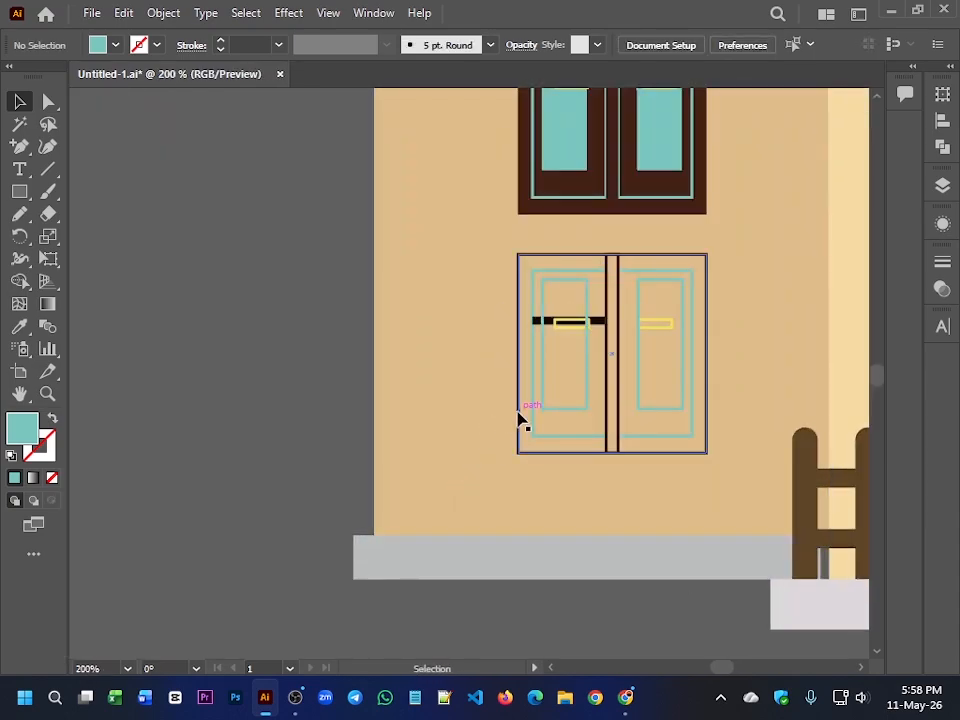
pyautogui.click(520, 420)
pyautogui.hotkey('shift', 'x')
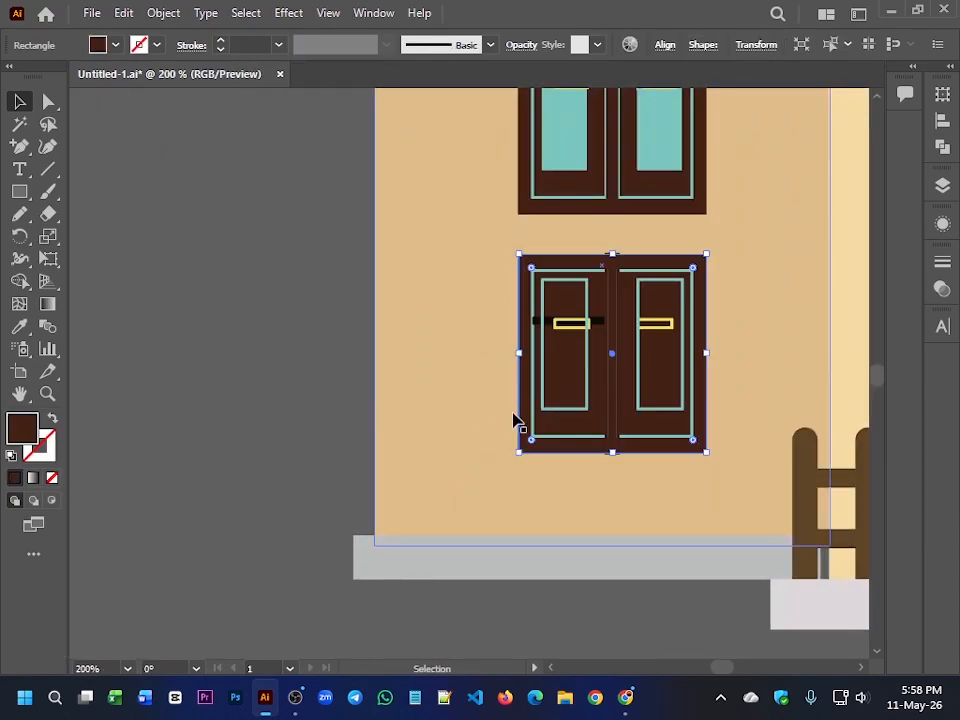
pyautogui.click(588, 378)
pyautogui.hotkey('shift', 'x')
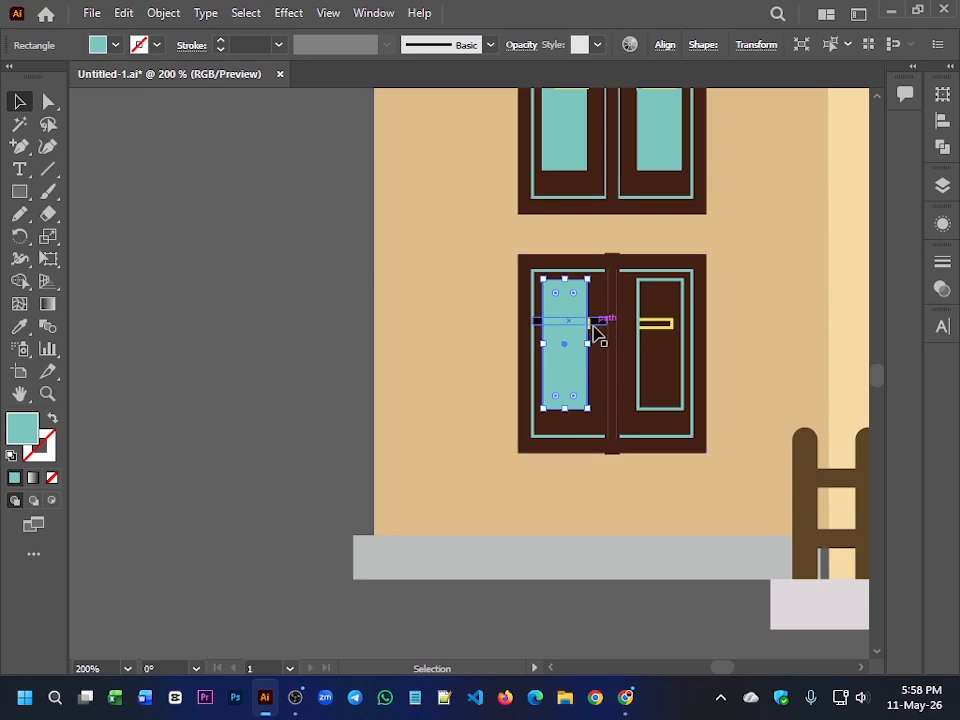
pyautogui.click(597, 328)
pyautogui.hotkey('ctrl', 'z')
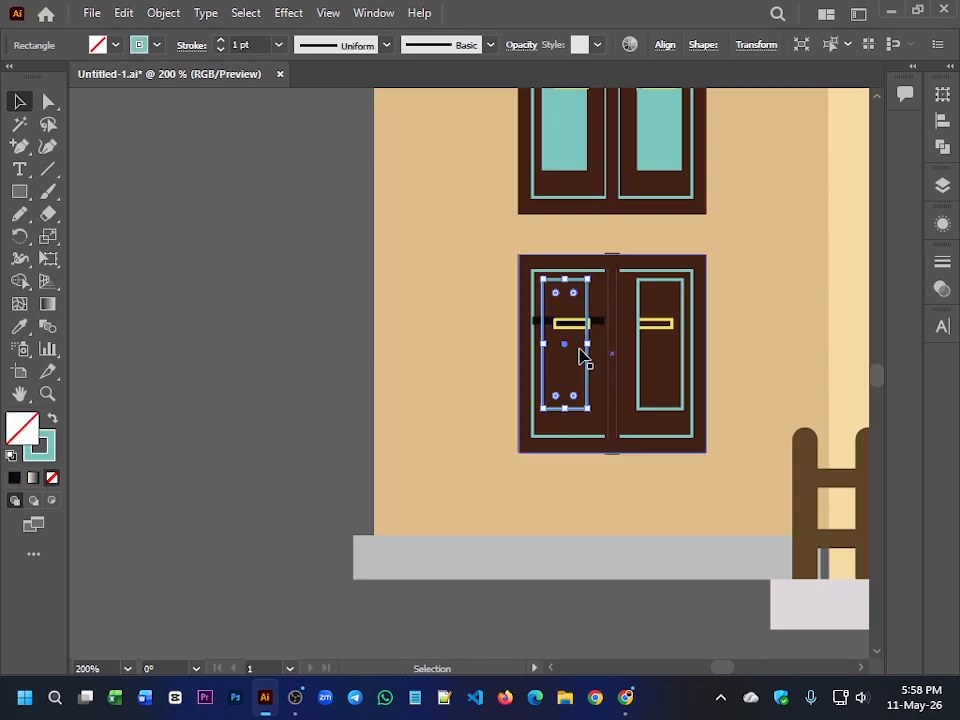
# Step: Bring the black bar and yellow handle outline on the lower window's left pane to the front
pyautogui.scroll(4, 585, 362)
pyautogui.click(542, 270)
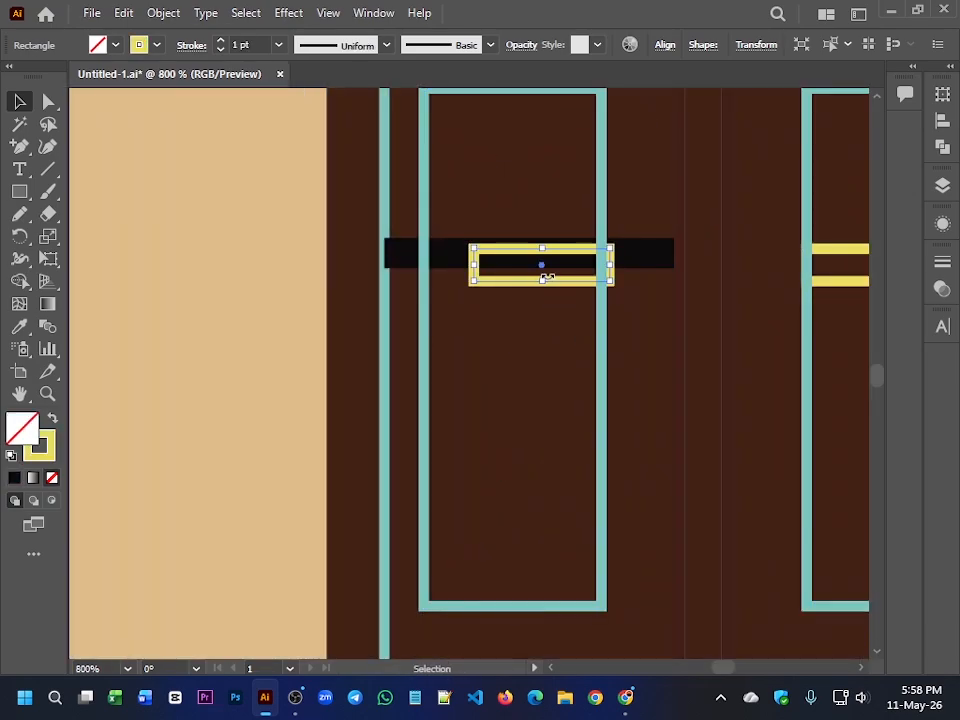
pyautogui.keyDown('shift'); pyautogui.click(646, 262); pyautogui.keyUp('shift')
pyautogui.rightClick(646, 262)
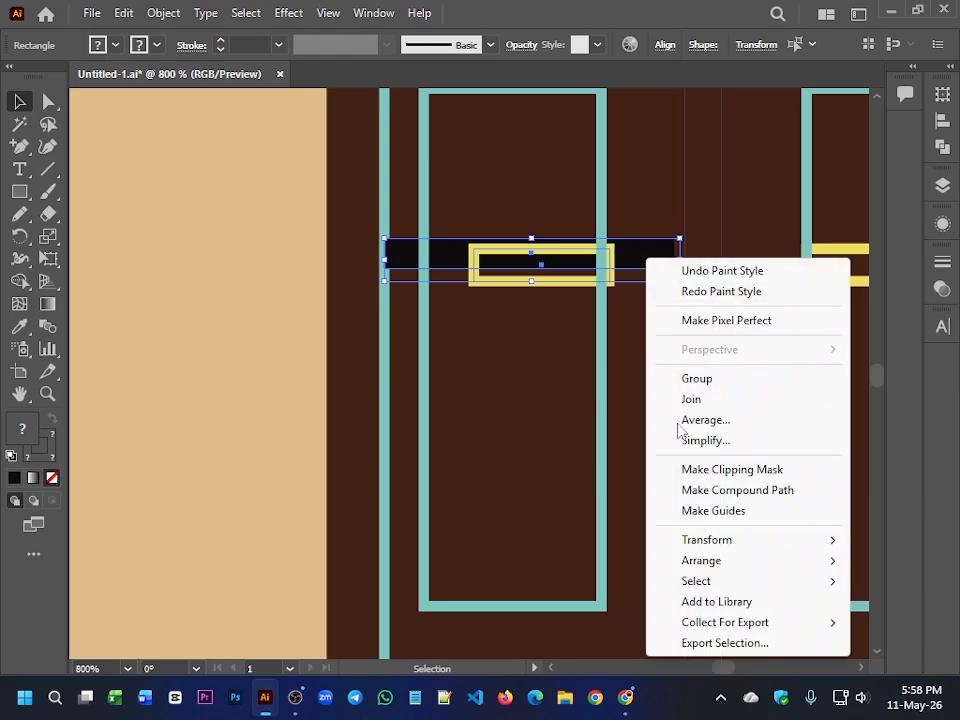
pyautogui.moveTo(718, 561)
pyautogui.click(560, 562)
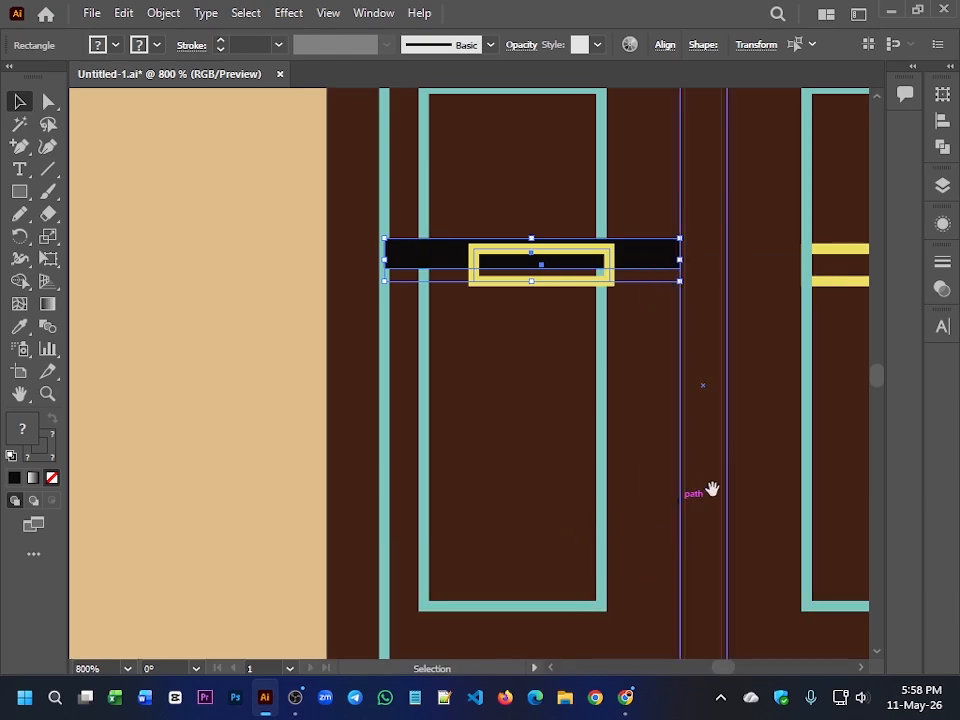
# Step: Bring the yellow handle outline on the lower window's right pane to the front
pyautogui.moveTo(707, 489); pyautogui.dragTo(360, 461)
pyautogui.click(460, 290)
pyautogui.rightClick(460, 290)
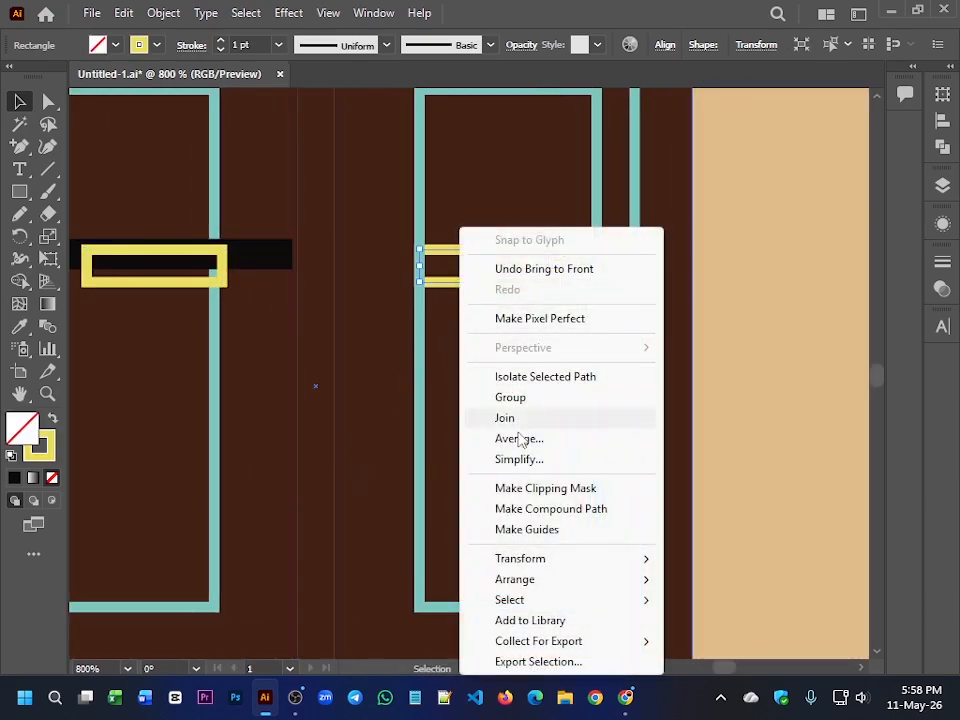
pyautogui.moveTo(515, 580)
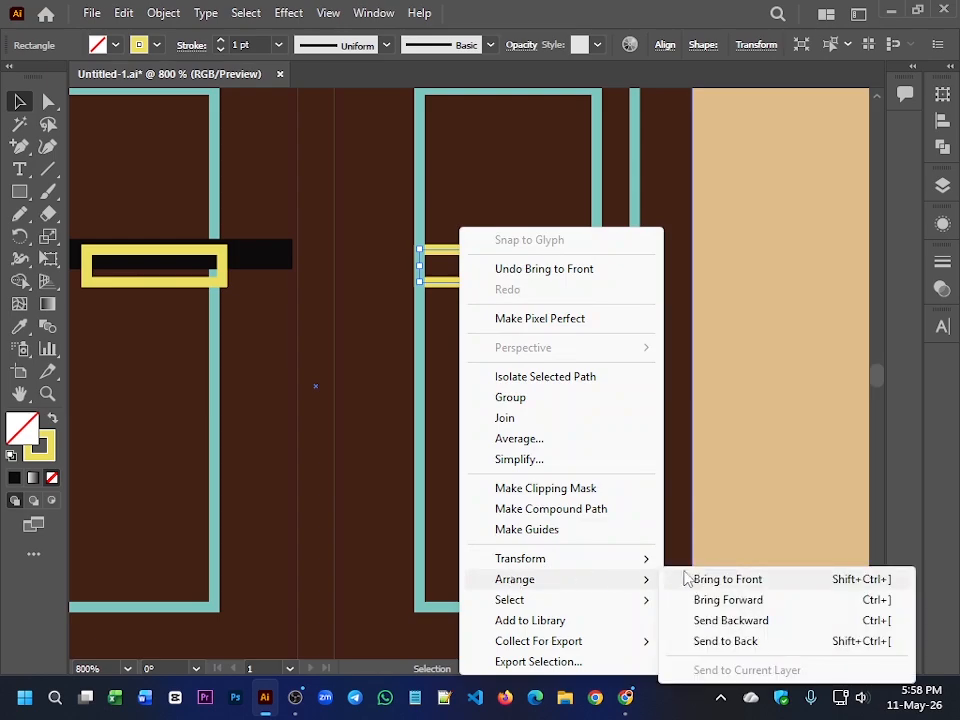
pyautogui.click(704, 580)
pyautogui.click(487, 428)
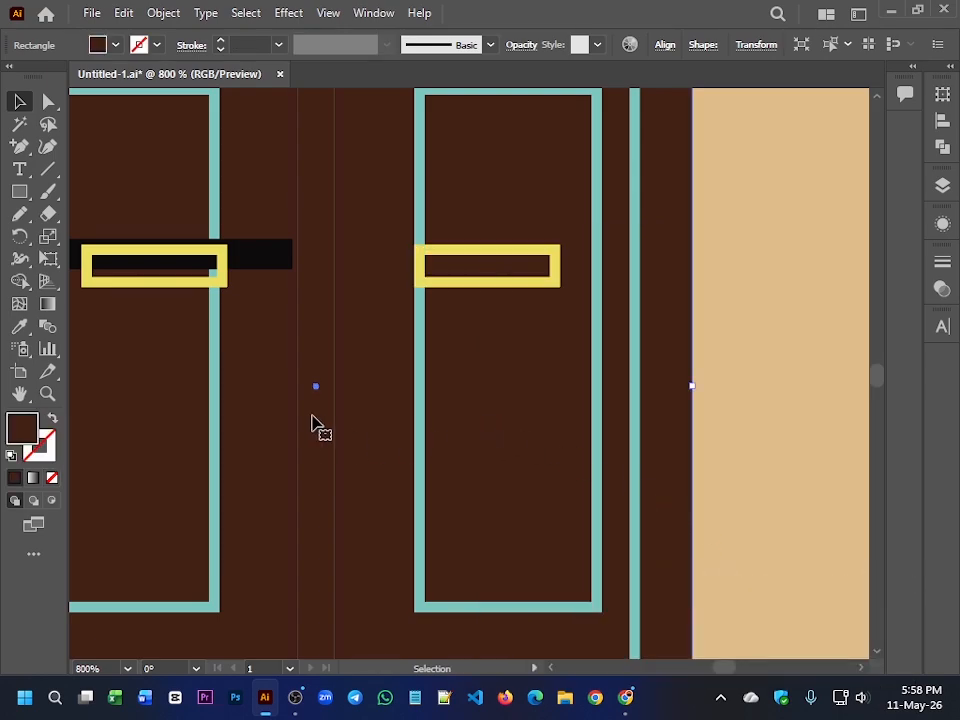
# Step: Turn the larger outer outline of the lower window's left pane into a solid teal fill
pyautogui.hotkey('ctrl', '-')
pyautogui.hotkey('ctrl', '-')
pyautogui.hotkey('ctrl', '-')
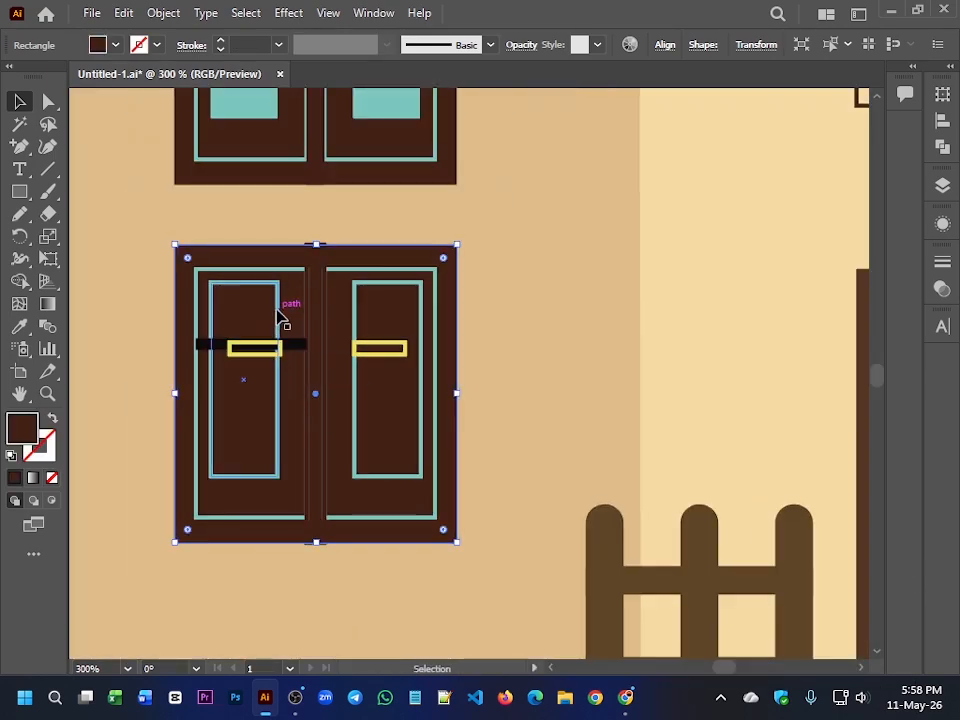
pyautogui.click(289, 277)
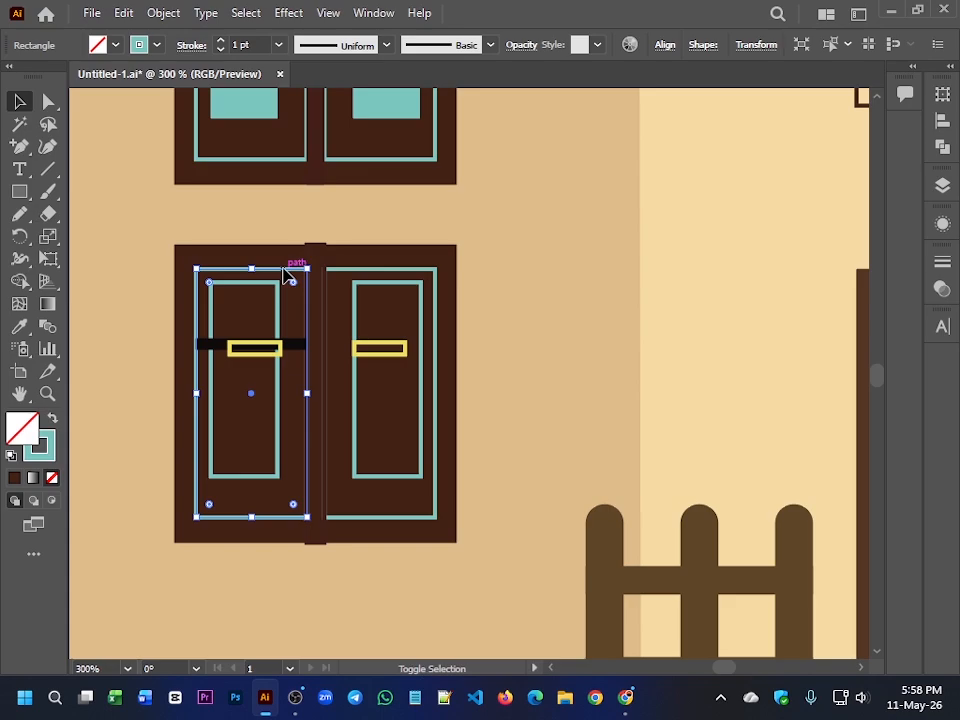
pyautogui.hotkey('shift', 'x')
# Step: Turn both yellow handle outlines of the lower window into solid yellow fills
pyautogui.click(263, 347)
pyautogui.hotkey('shift', 'x')
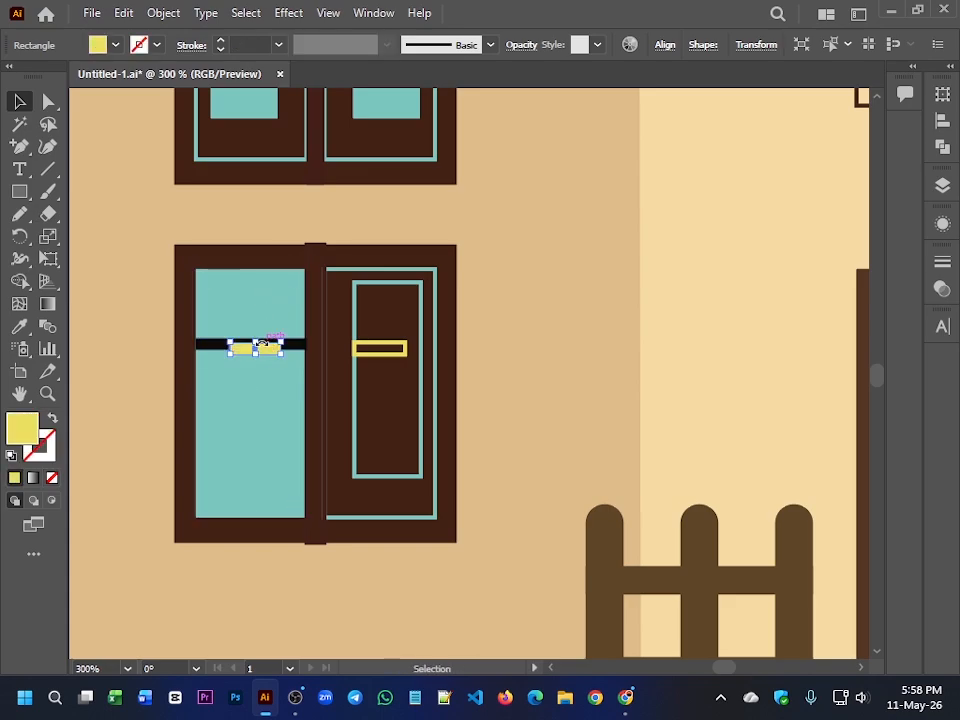
pyautogui.click(364, 350)
pyautogui.hotkey('shift', 'x')
# Step: Turn the lower window's right inner pane outline into a solid teal fill and its centre bar into a solid dark brown fill
pyautogui.click(363, 394)
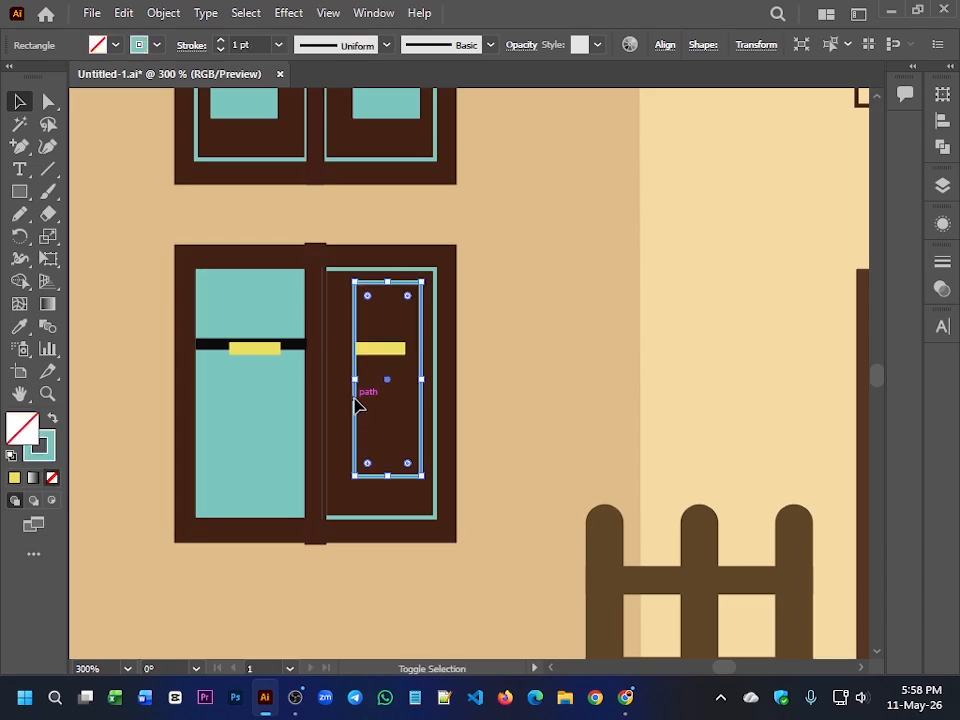
pyautogui.hotkey('shift', 'x')
pyautogui.click(507, 375)
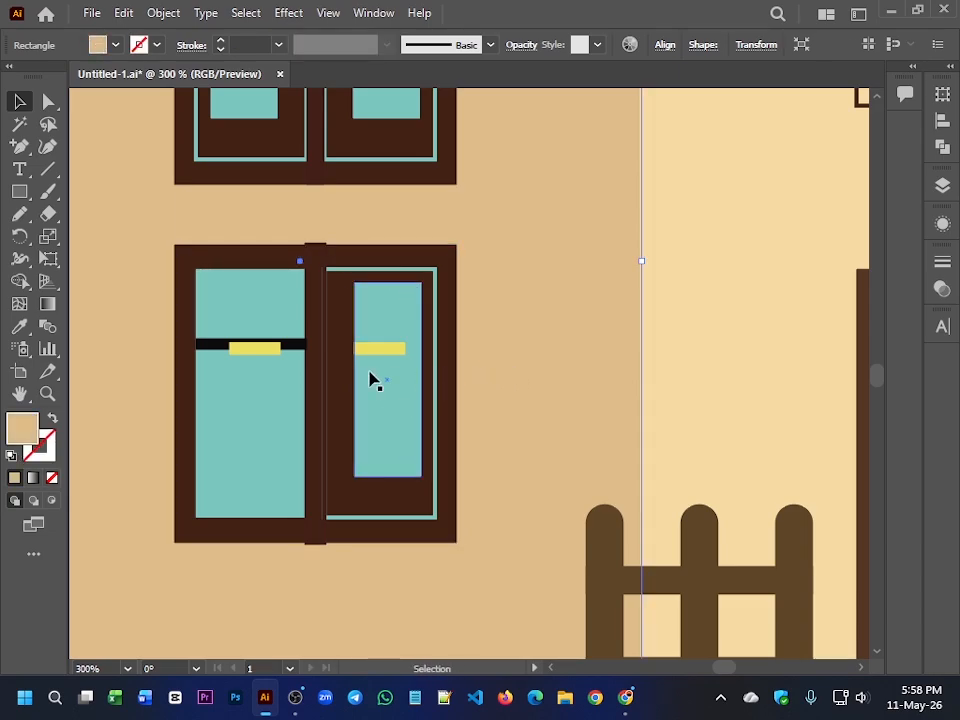
pyautogui.click(316, 352)
pyautogui.hotkey('shift', 'x')
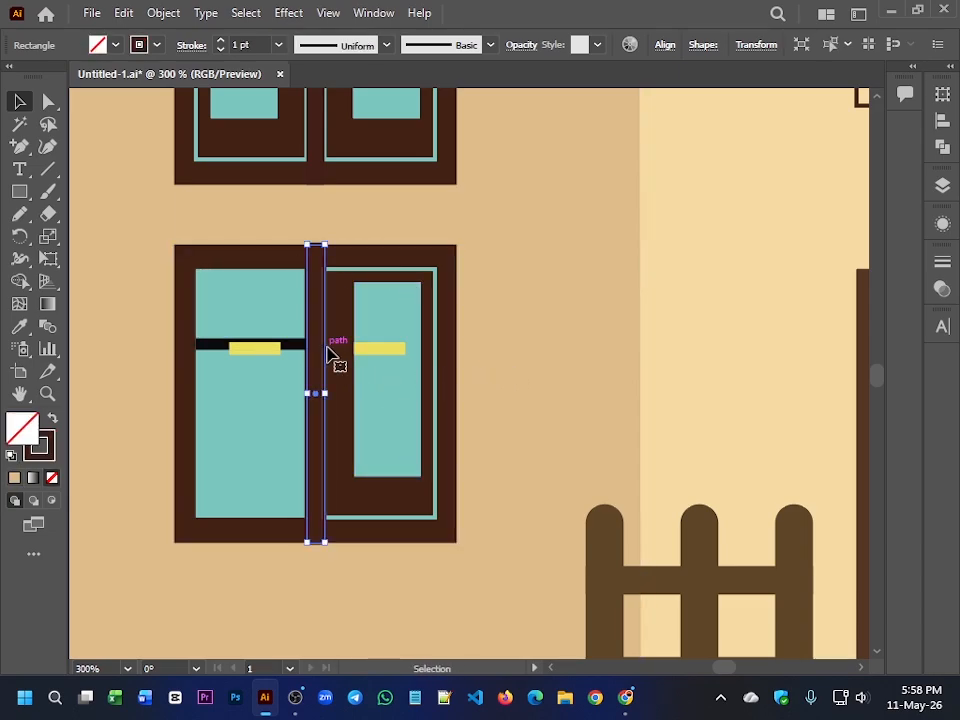
pyautogui.hotkey('shift', 'x')
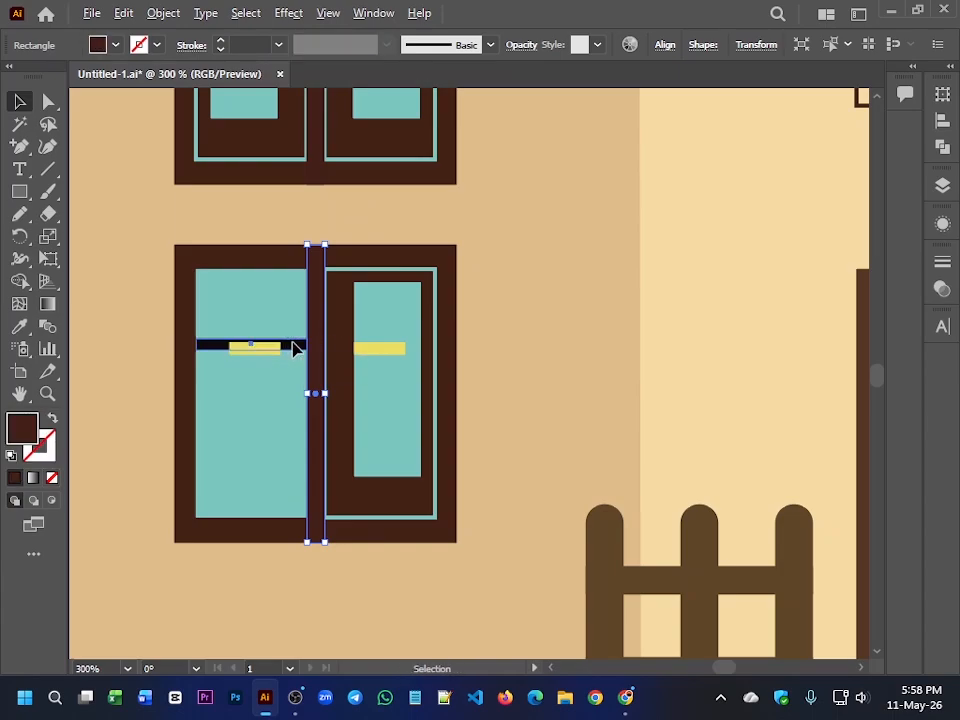
# Step: Duplicate the lower window's black bar from the left pane straight across onto the right pane
pyautogui.moveTo(295, 348); pyautogui.dragTo(424, 348)
pyautogui.click(502, 348)
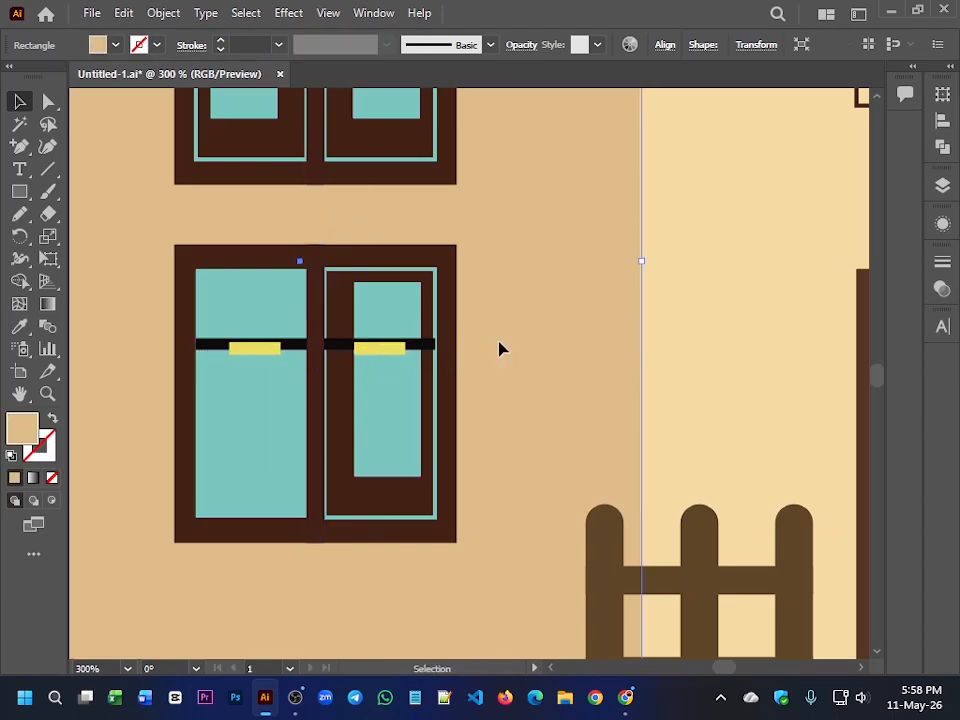
pyautogui.hotkey('ctrl', '0')
pyautogui.moveTo(516, 398); pyautogui.dragTo(486, 388)
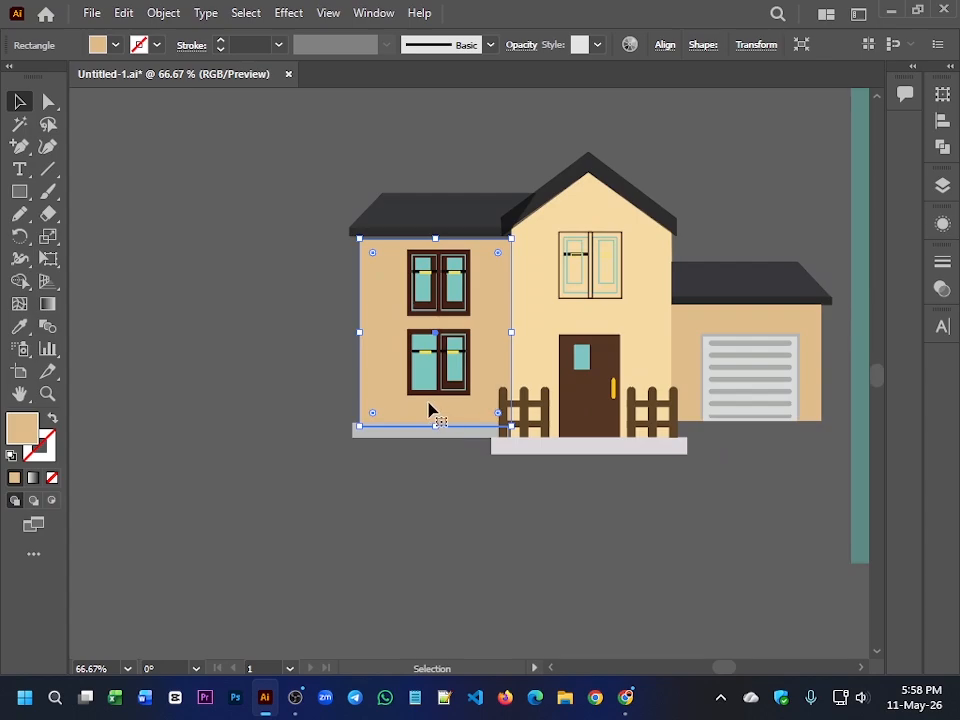
# Step: Bring the inner outline of the lower window's left pane to the front and turn it into a solid teal fill
pyautogui.scroll(4, 427, 397)
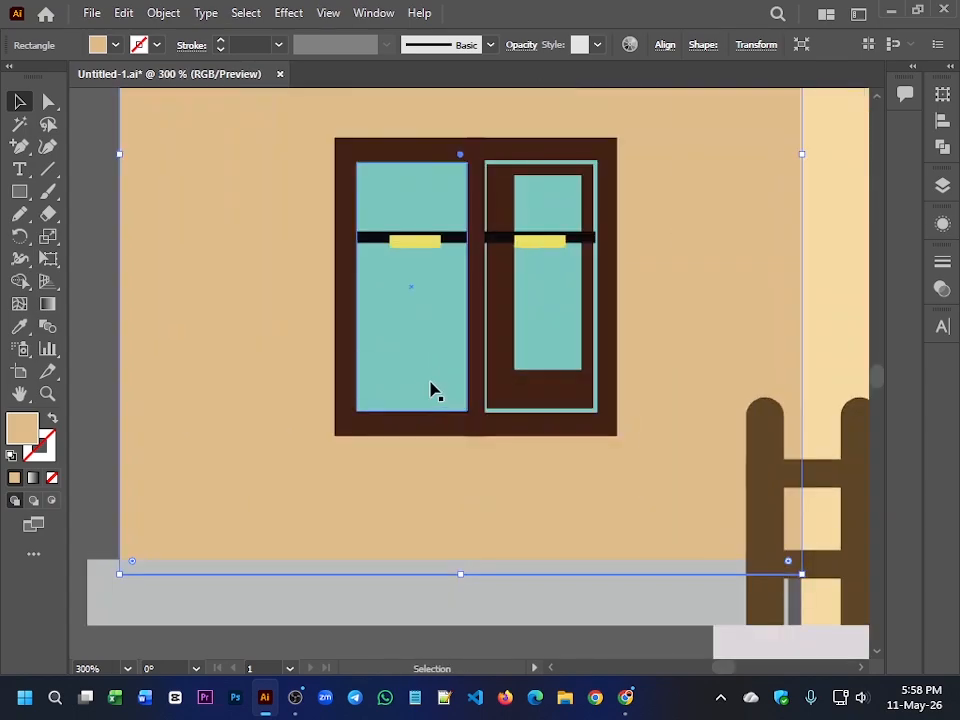
pyautogui.click(428, 366)
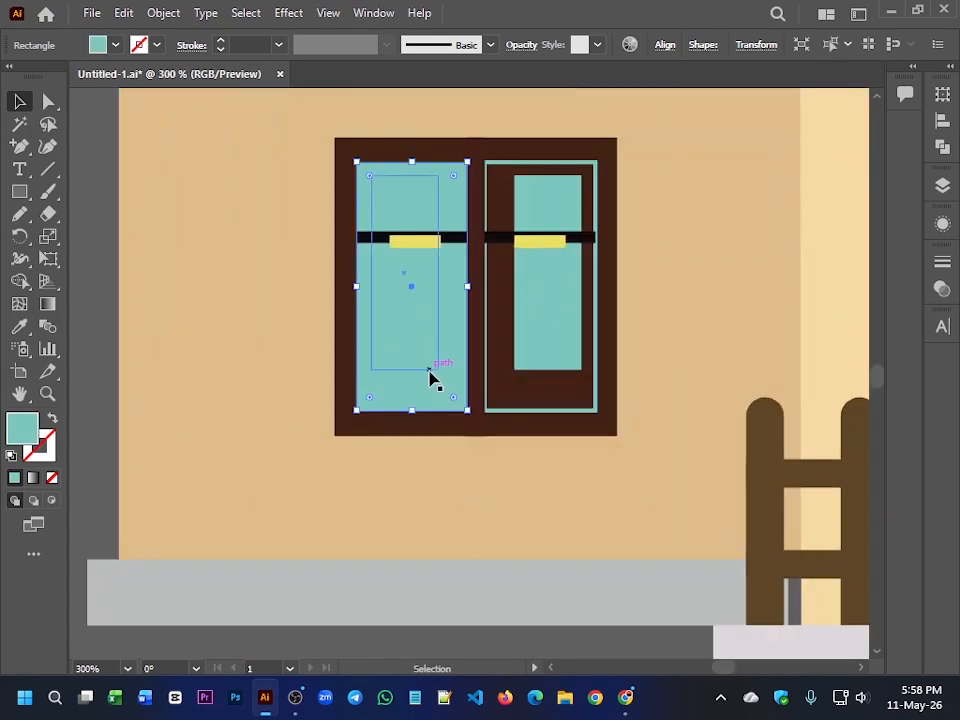
pyautogui.click(429, 370)
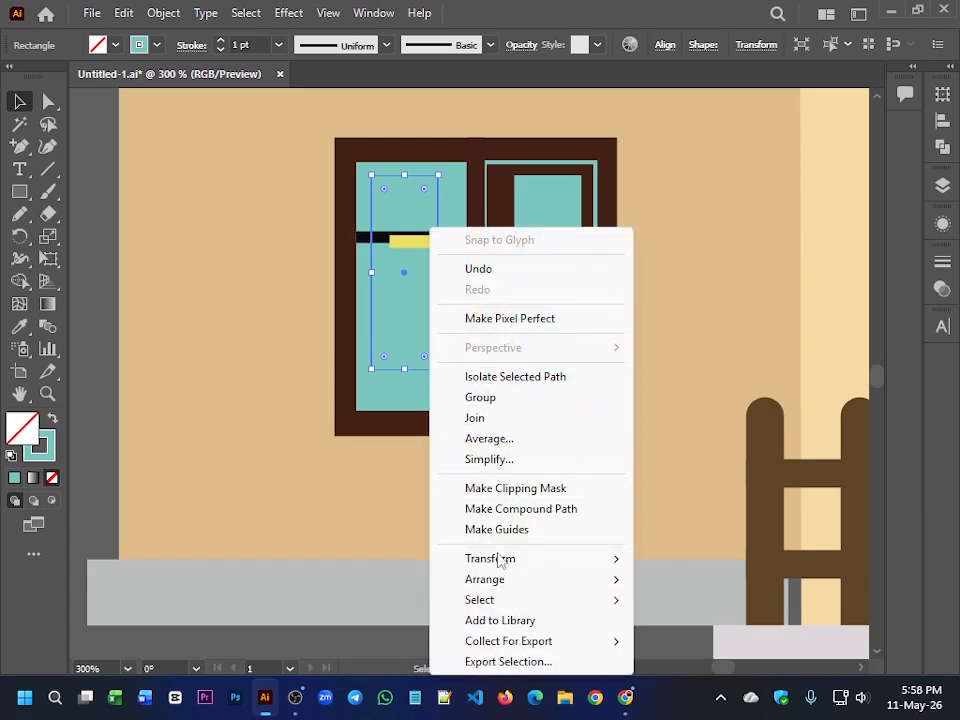
pyautogui.moveTo(531, 579)
pyautogui.click(688, 599)
pyautogui.hotkey('shift', 'x')
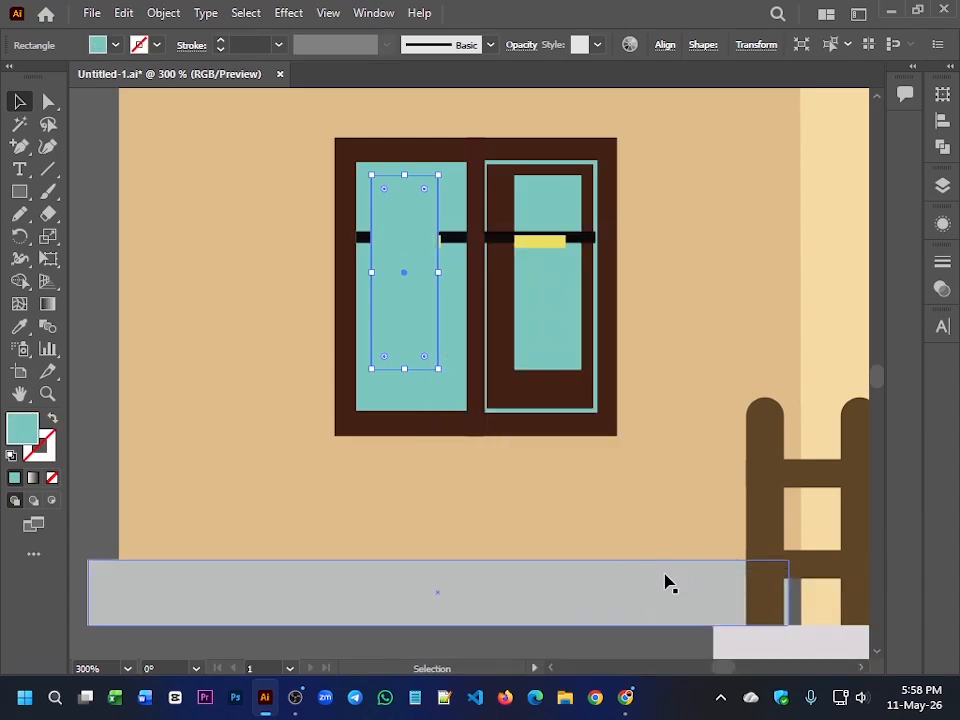
pyautogui.hotkey('shift', 'x')
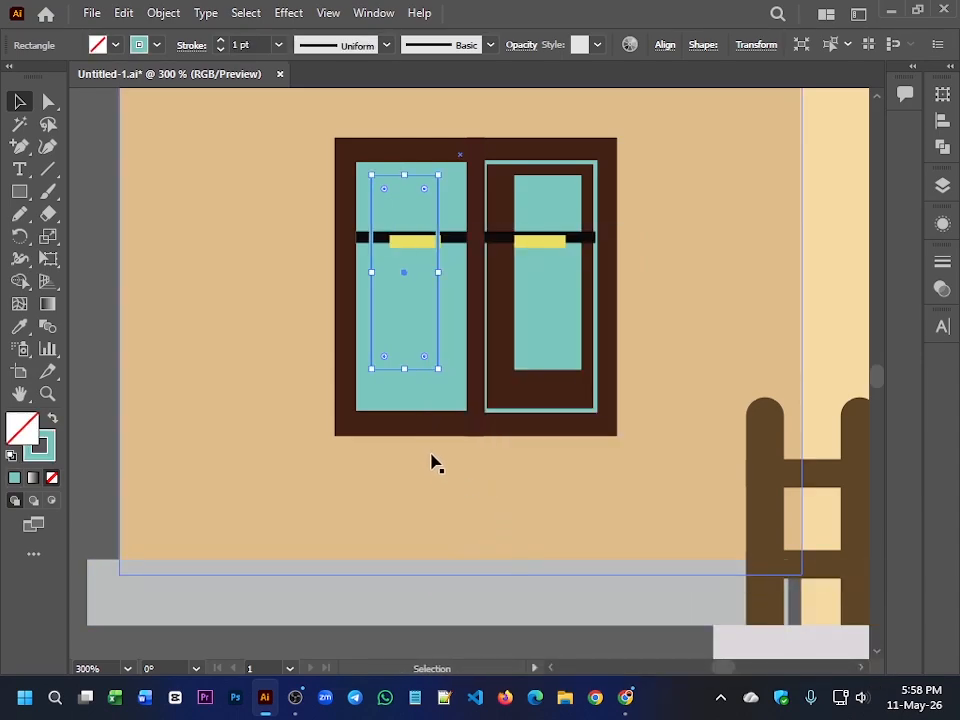
pyautogui.hotkey('shift', 'x')
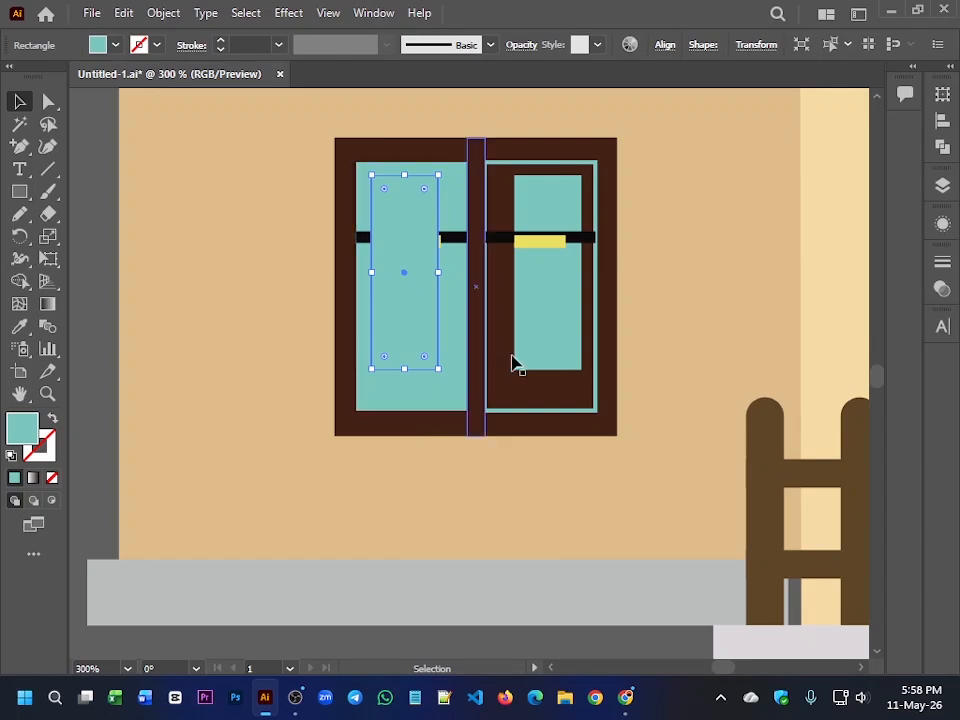
# Step: Bring the black bar and yellow handle of the lower window's left pane to the front together
pyautogui.click(664, 294)
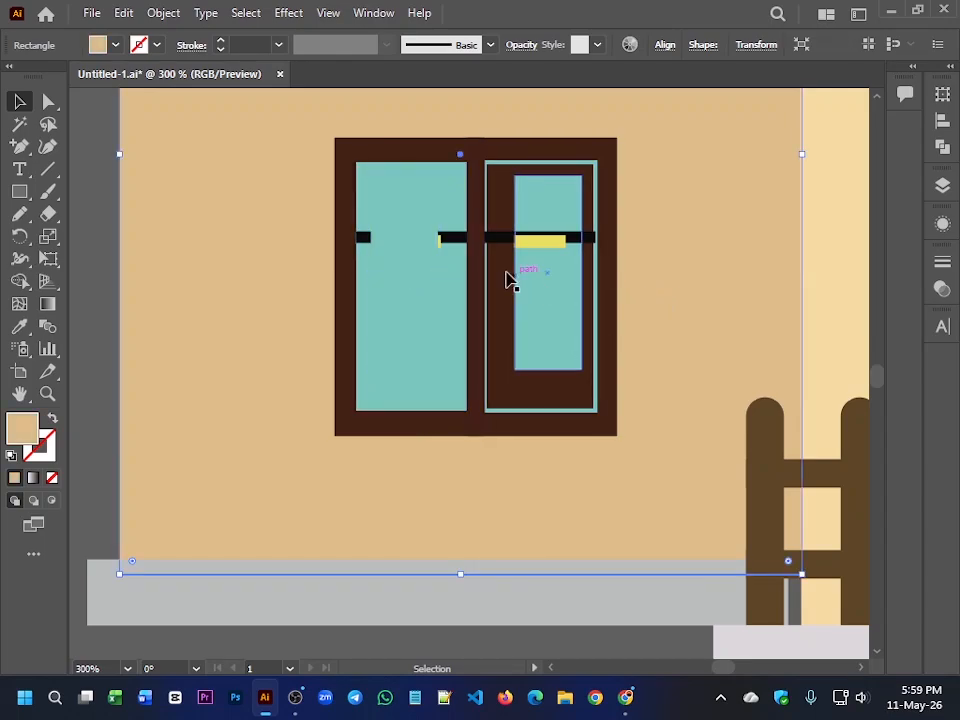
pyautogui.click(444, 244)
pyautogui.rightClick(458, 247)
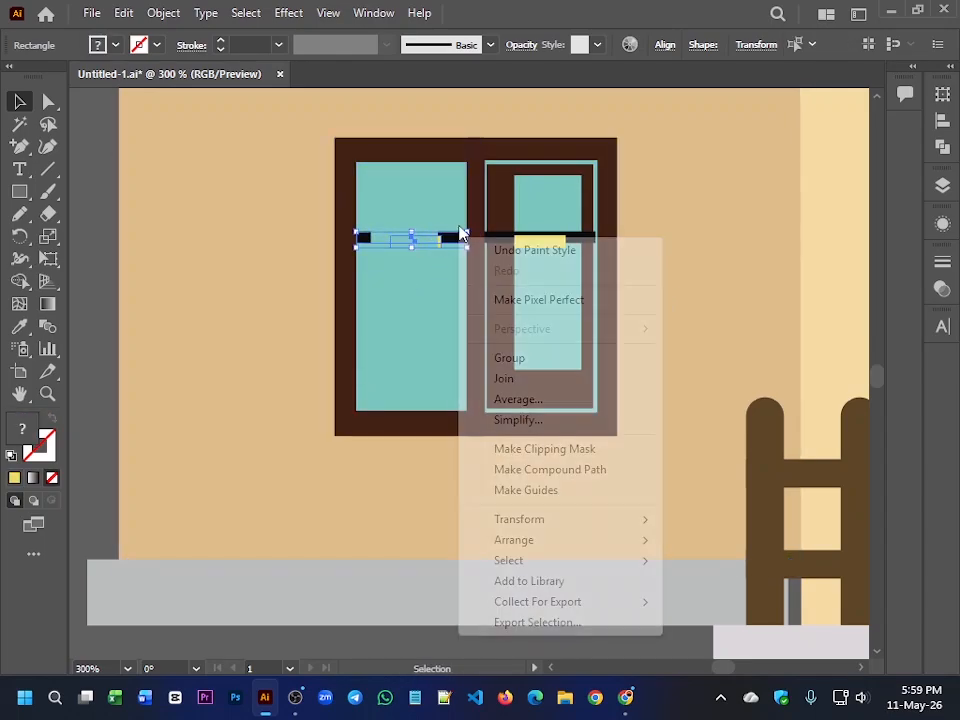
pyautogui.moveTo(510, 540)
pyautogui.click(714, 548)
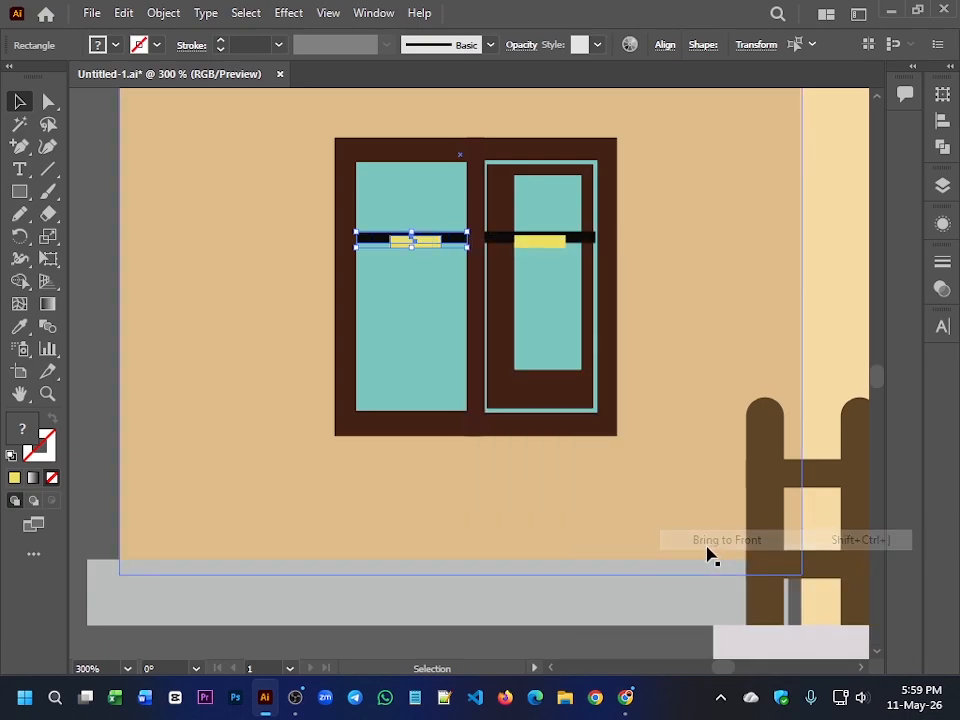
pyautogui.scroll(-4, 658, 553)
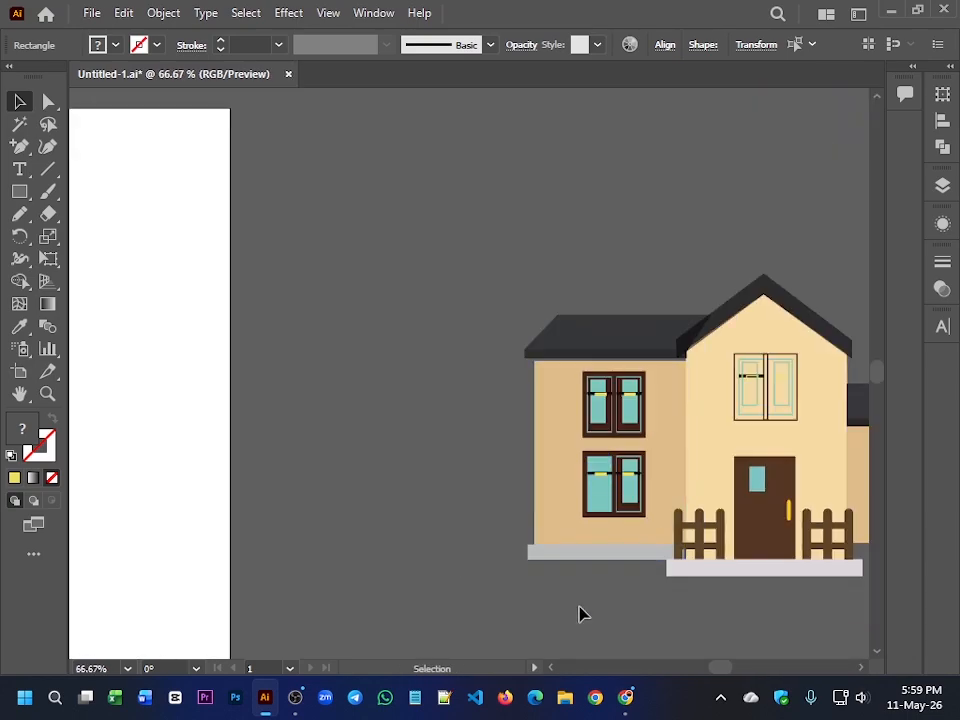
pyautogui.click(579, 615)
# Step: Turn the outer outline of the right pane in the window above the door into a solid teal fill
pyautogui.moveTo(696, 615); pyautogui.dragTo(464, 571)
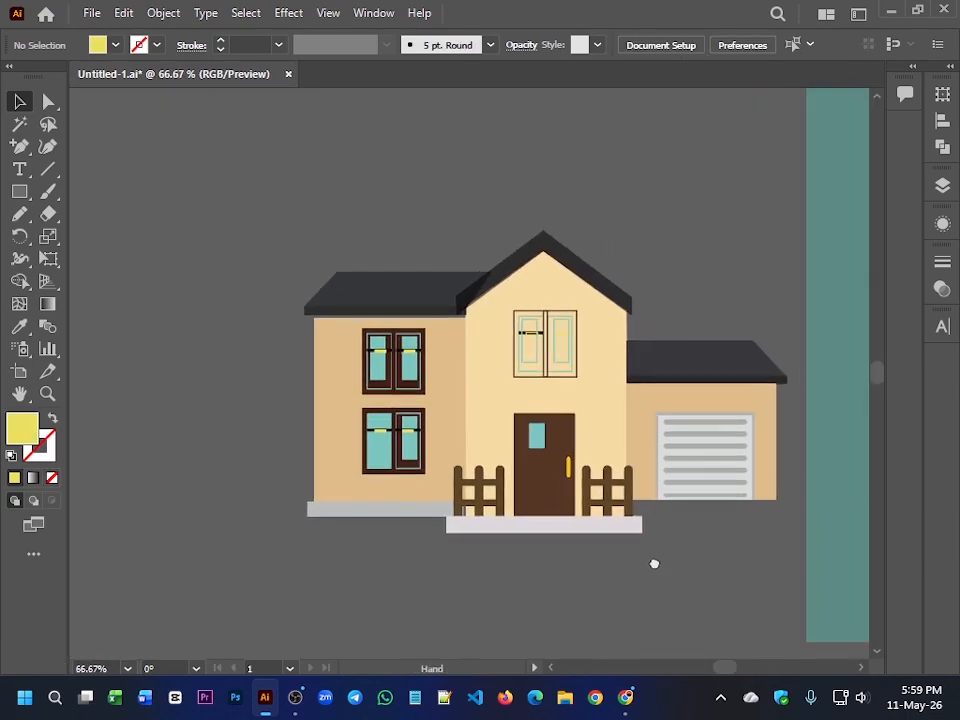
pyautogui.moveTo(654, 564); pyautogui.dragTo(621, 562)
pyautogui.scroll(3, 568, 394)
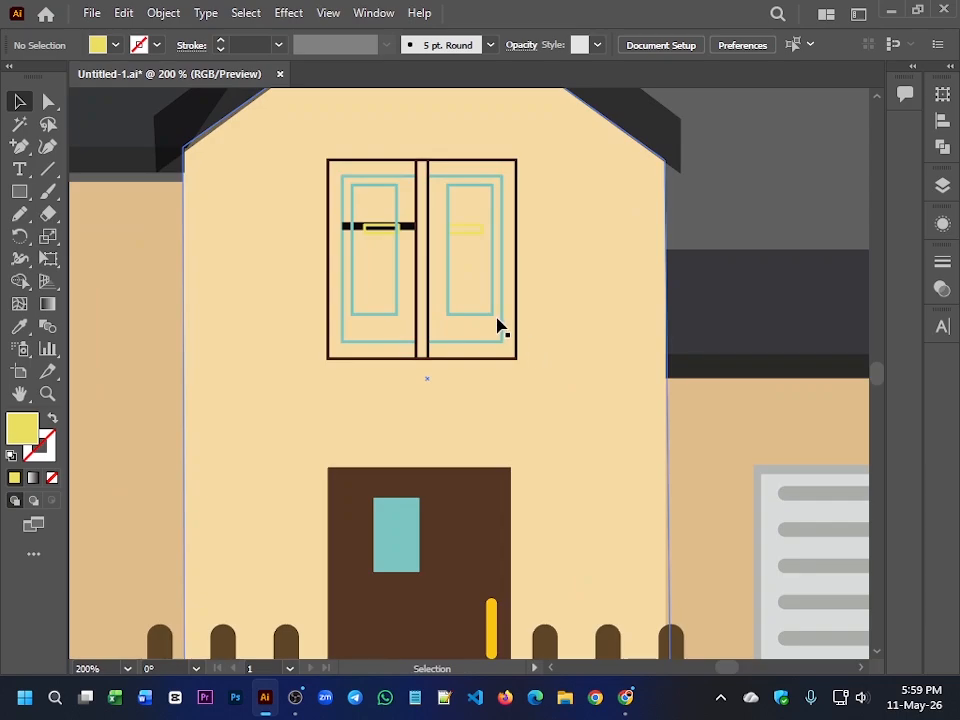
pyautogui.click(501, 323)
pyautogui.hotkey('shift', 'x')
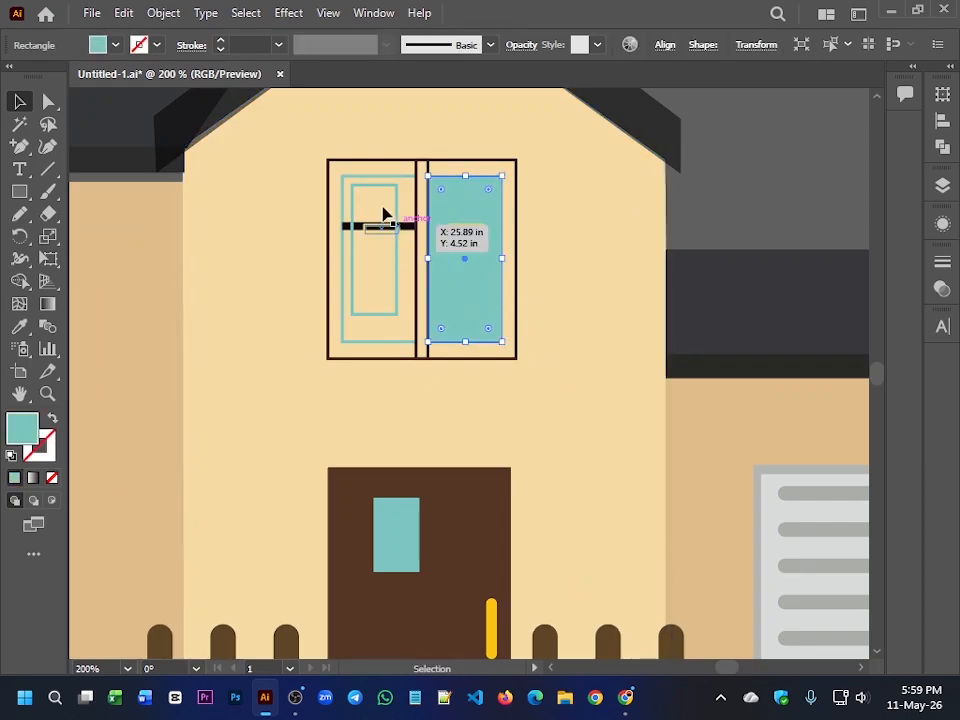
# Step: Bring the black bar and yellow handle outline on the left pane of the window above the door to the front
pyautogui.scroll(5, 390, 240)
pyautogui.click(421, 358)
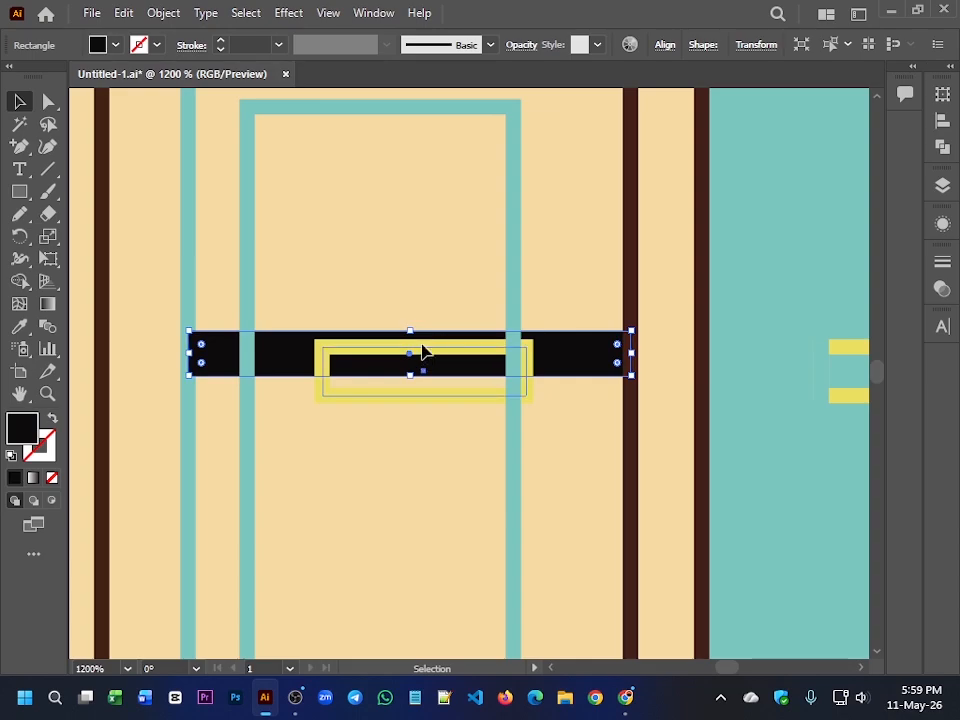
pyautogui.click(424, 346)
pyautogui.keyDown('shift'); pyautogui.click(566, 347); pyautogui.keyUp('shift')
pyautogui.rightClick(566, 345)
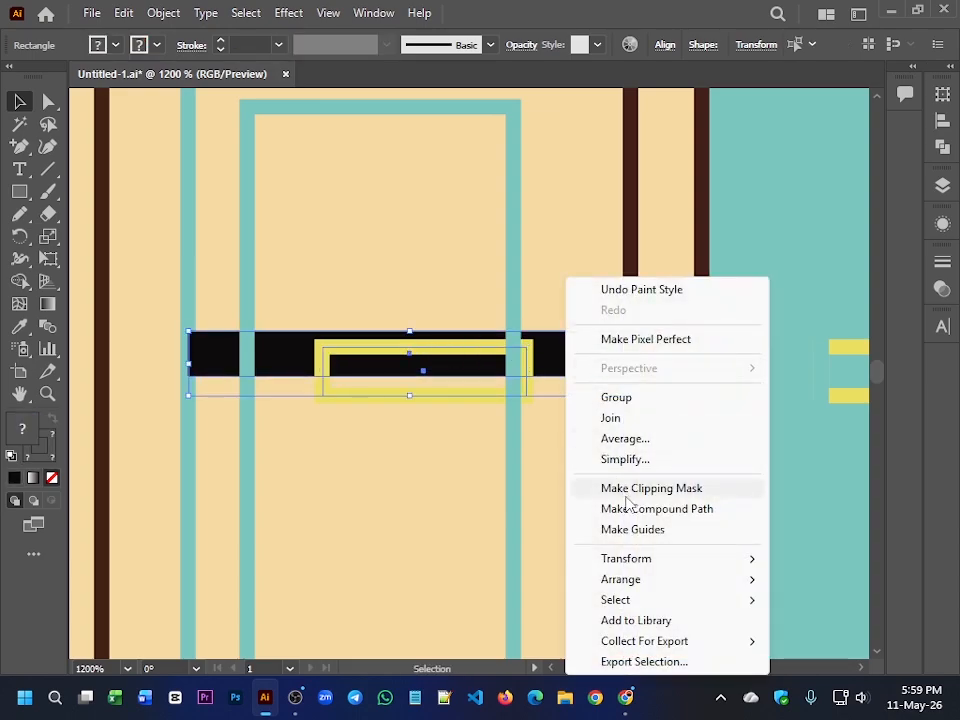
pyautogui.moveTo(641, 579)
pyautogui.moveTo(590, 558)
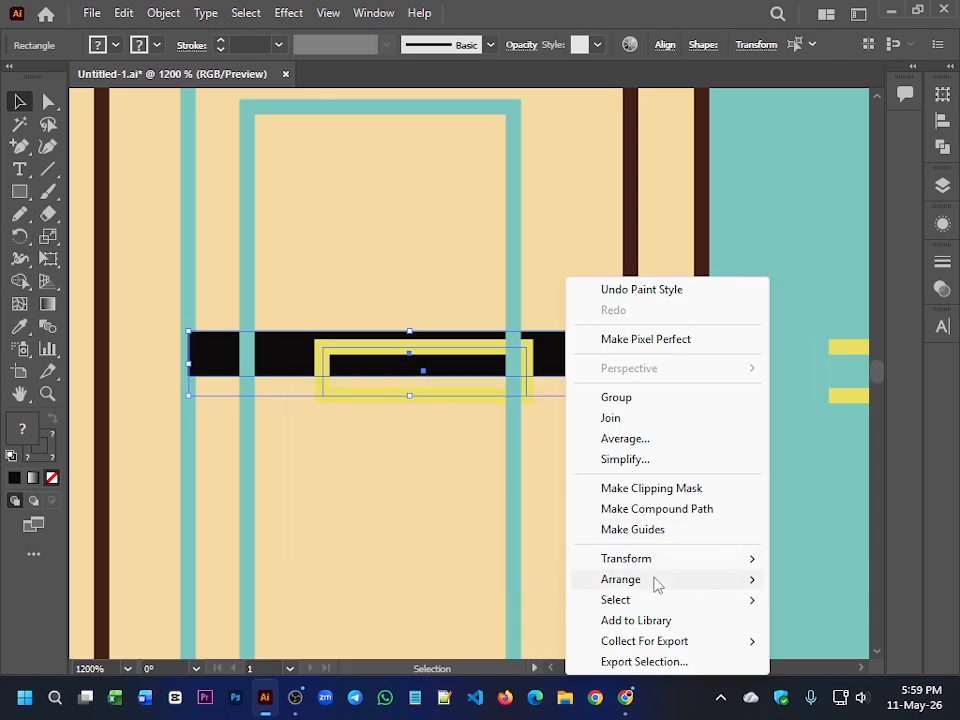
pyautogui.click(380, 579)
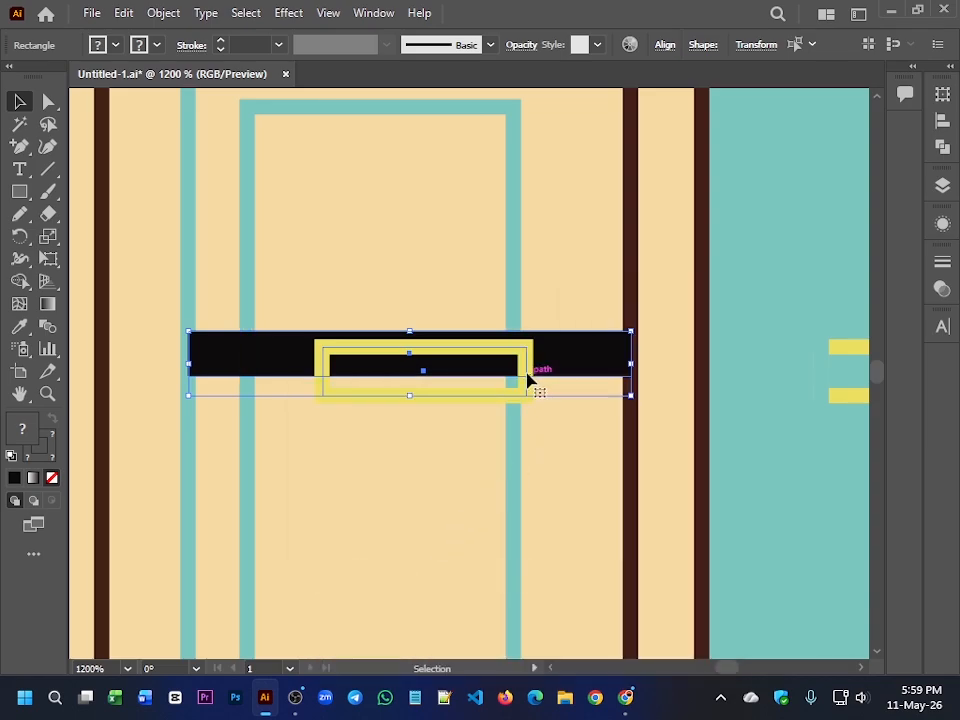
pyautogui.click(541, 298)
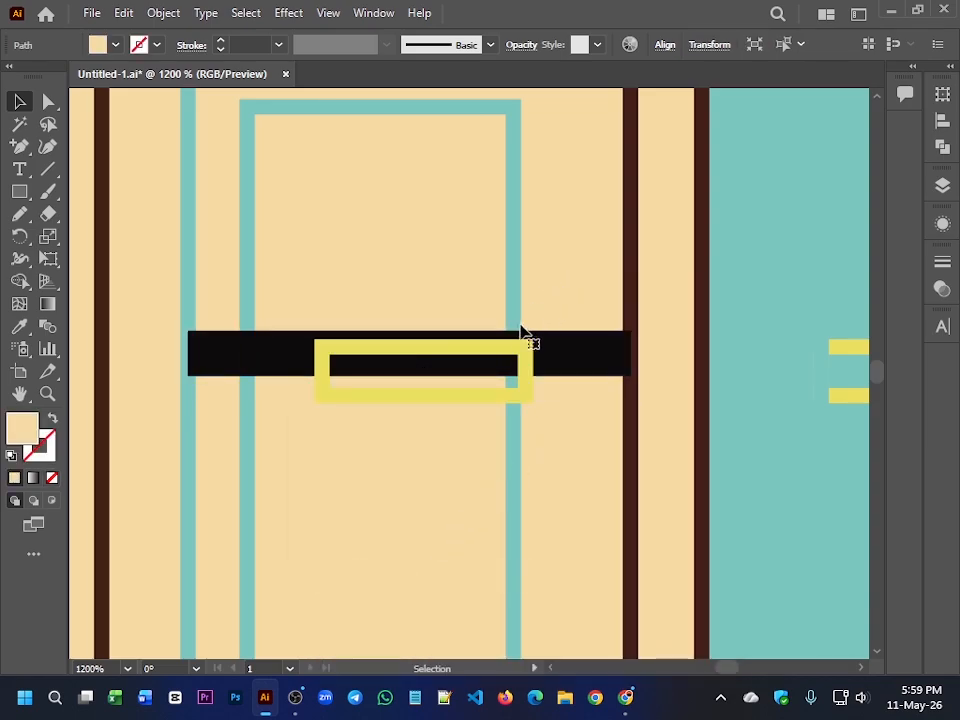
# Step: Turn the left pane's yellow handle outline into a solid yellow fill and both its teal outlines into solid teal fills
pyautogui.click(507, 348)
pyautogui.hotkey('shift', 'x')
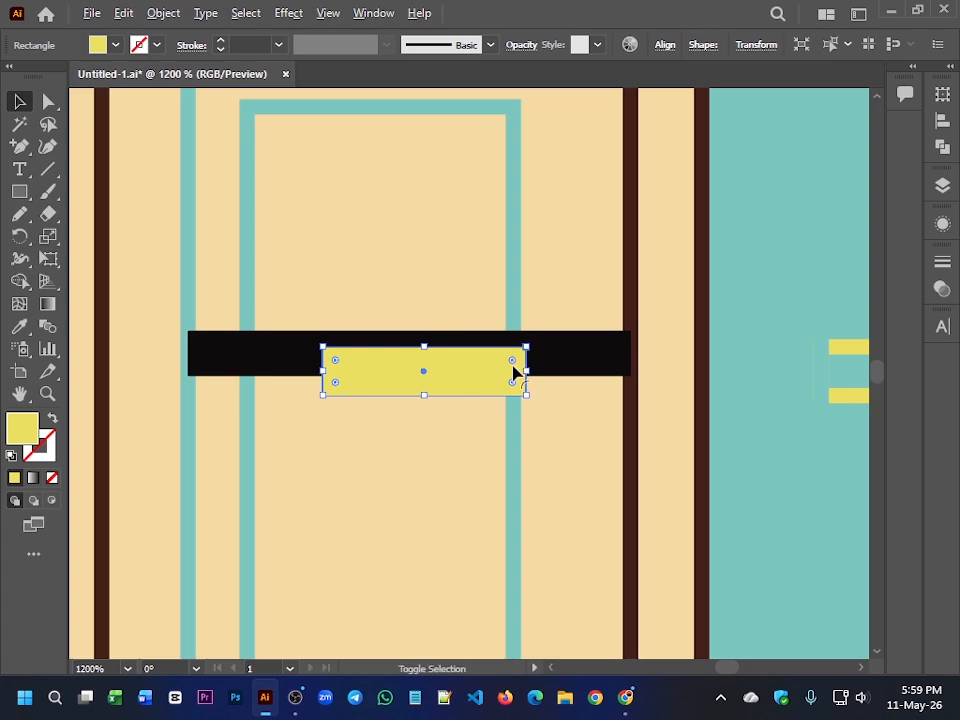
pyautogui.scroll(-3, 514, 375)
pyautogui.click(503, 270)
pyautogui.hotkey('shift', 'x')
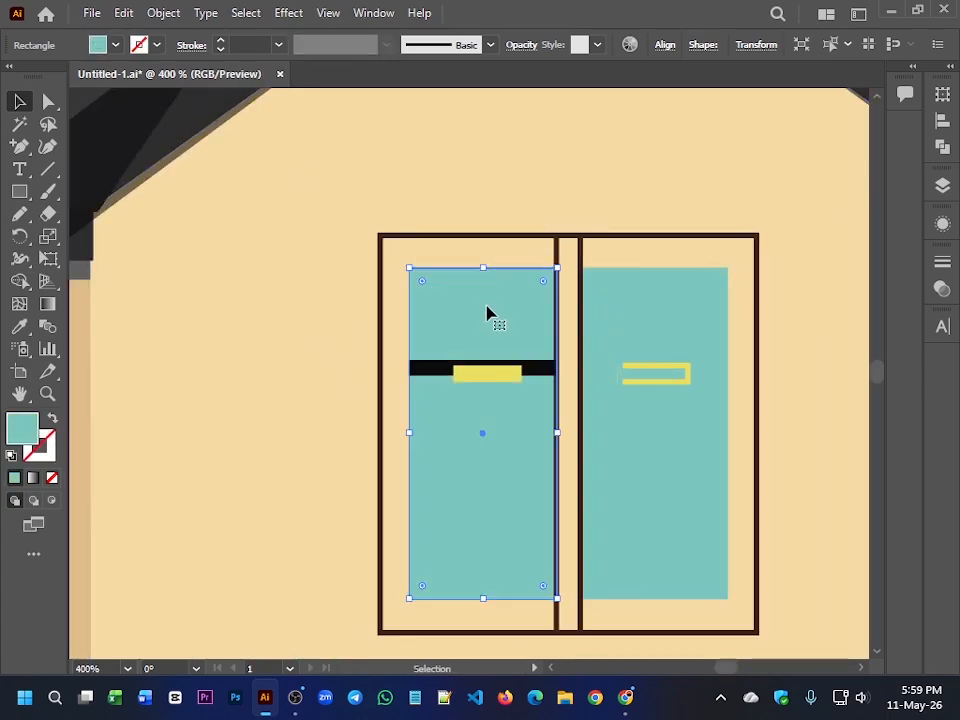
pyautogui.click(516, 304)
pyautogui.hotkey('shift', 'x')
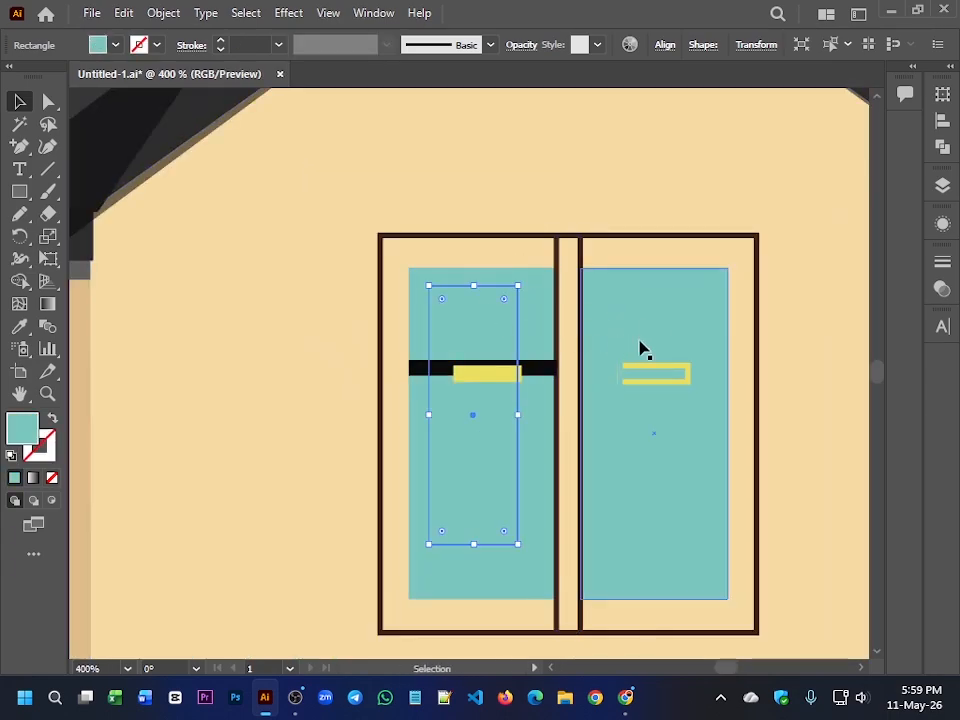
# Step: Turn the inner outline of the right pane in the window above the door into a solid teal fill
pyautogui.moveTo(641, 347); pyautogui.dragTo(557, 336)
pyautogui.click(627, 316)
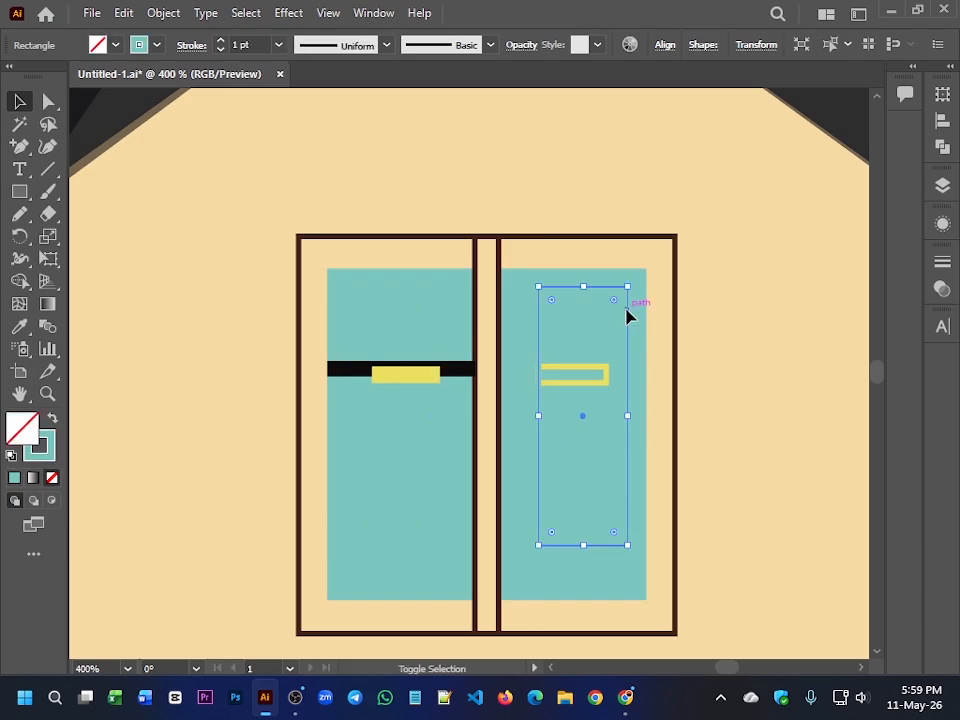
pyautogui.hotkey('shift', 'x')
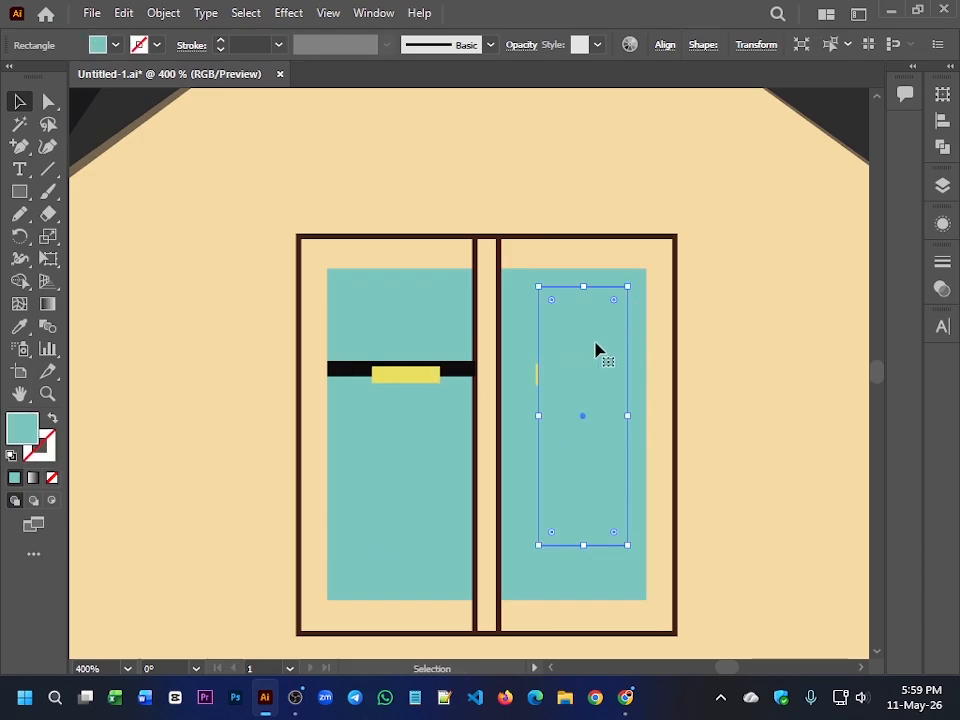
# Step: Duplicate the black bar and yellow handle from the left pane straight across onto the right pane
pyautogui.click(441, 373)
pyautogui.keyDown('shift'); pyautogui.click(455, 374); pyautogui.keyUp('shift')
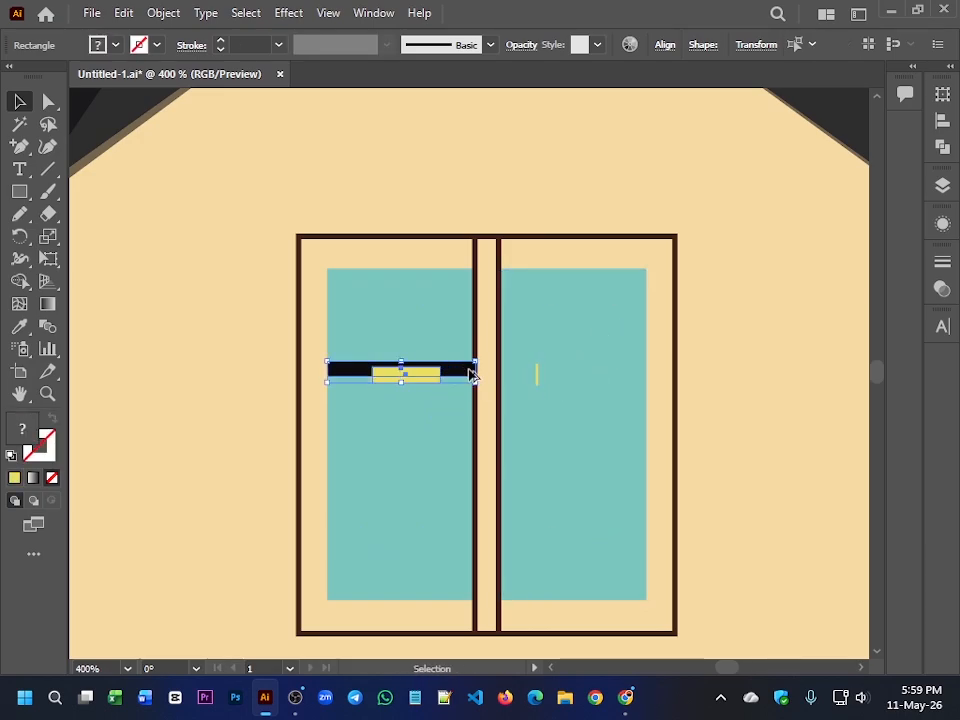
pyautogui.moveTo(473, 374); pyautogui.dragTo(637, 374)
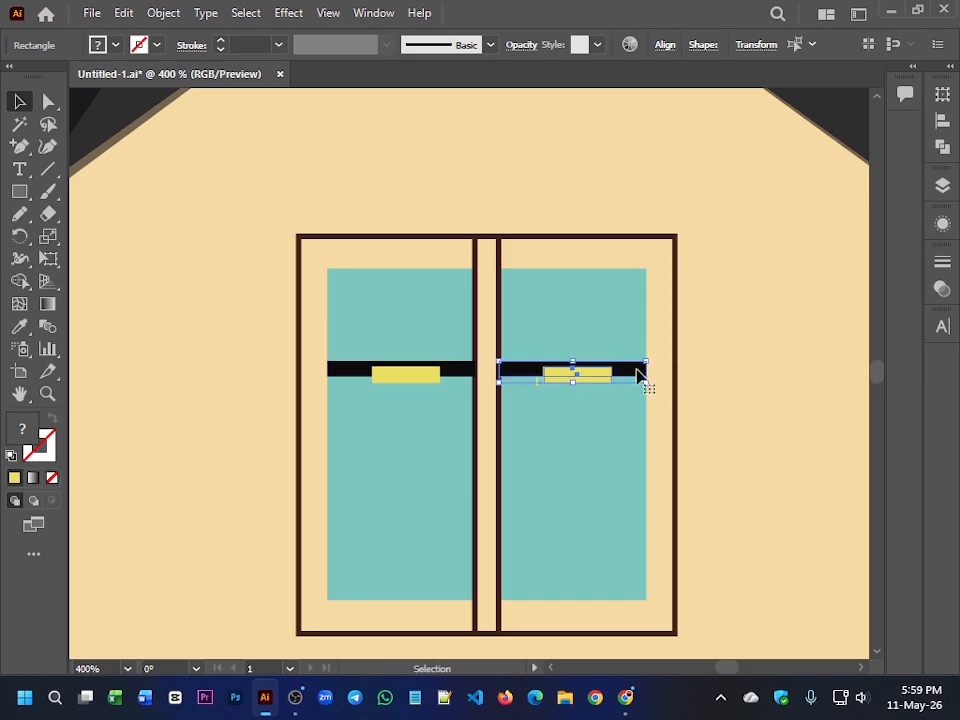
# Step: Turn the outer frame and centre bar outlines of the window above the door into solid dark brown fills
pyautogui.click(676, 360)
pyautogui.hotkey('shift', 'x')
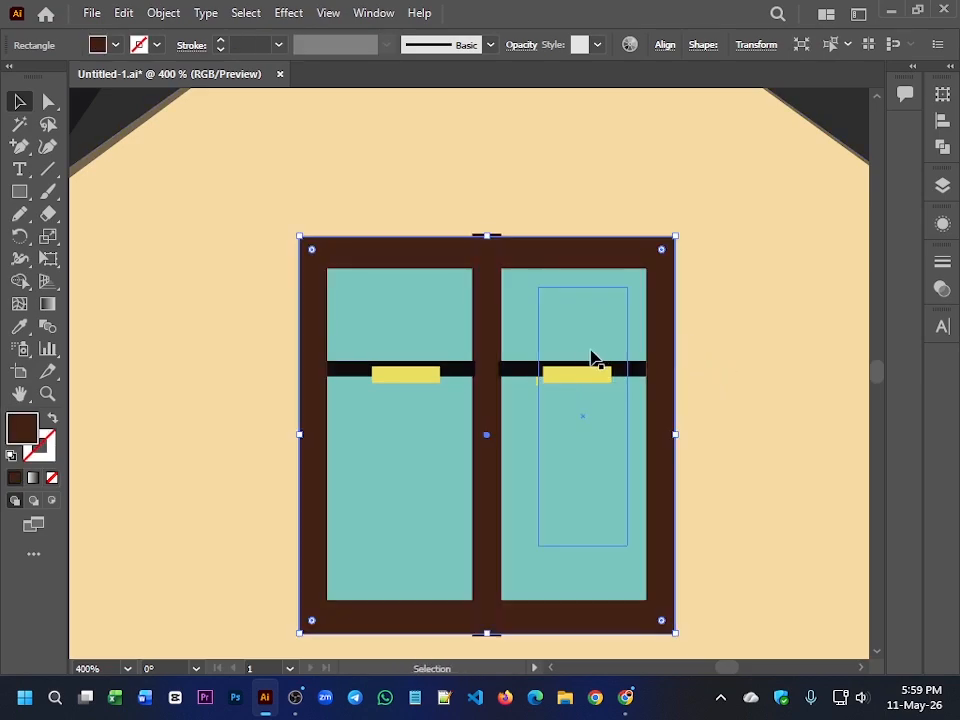
pyautogui.click(716, 358)
pyautogui.click(493, 317)
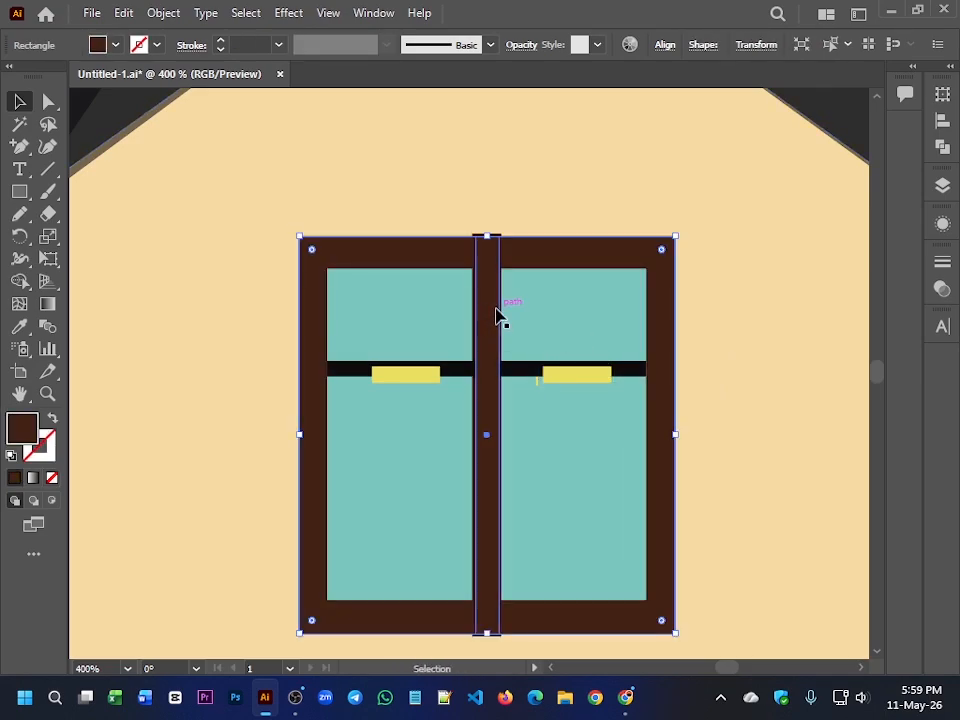
pyautogui.click(498, 316)
pyautogui.hotkey('shift', 'x')
pyautogui.click(700, 214)
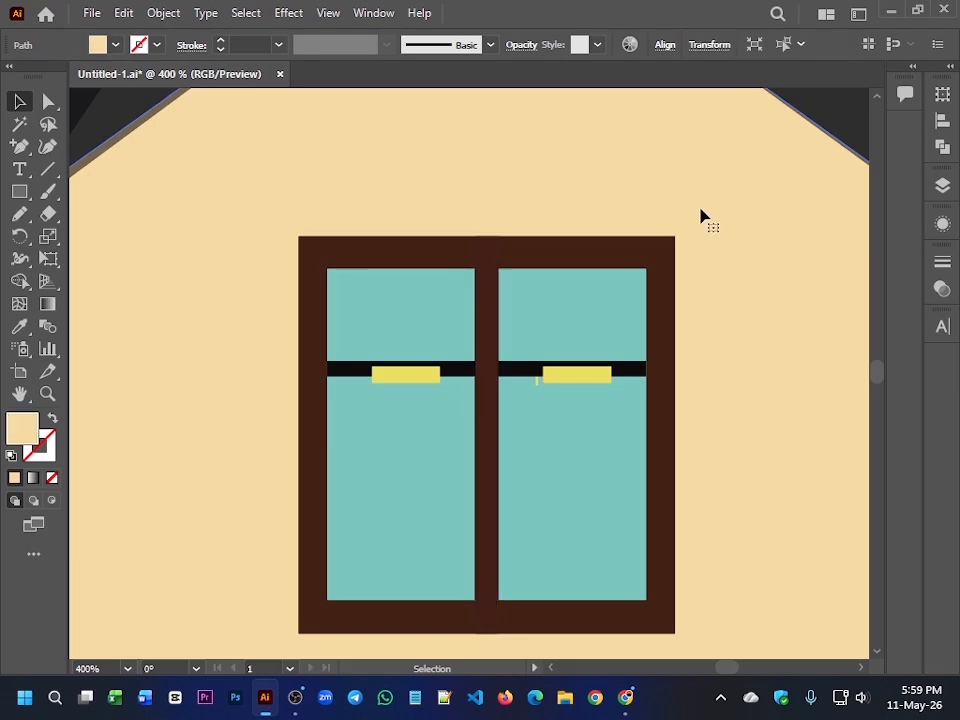
# Step: Compare the filled house drawing with the reference image for missing parts
pyautogui.scroll(-3, 690, 279)
pyautogui.hscroll(2, 780, 270)
pyautogui.scroll(5, 860, 220)
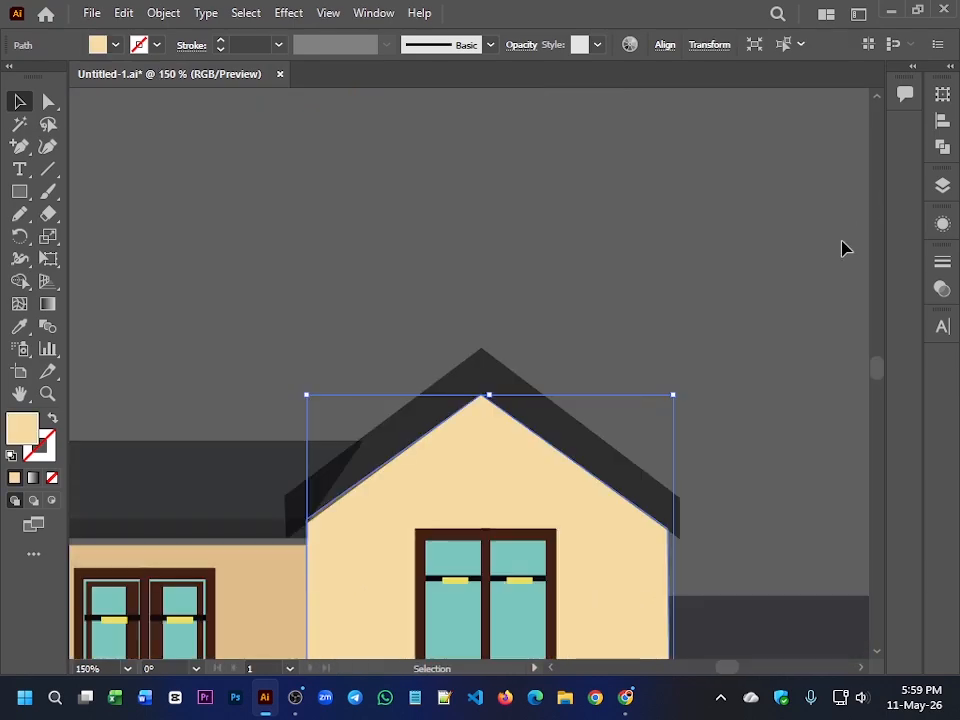
pyautogui.scroll(-3, 765, 330)
pyautogui.moveTo(770, 312); pyautogui.dragTo(598, 264)
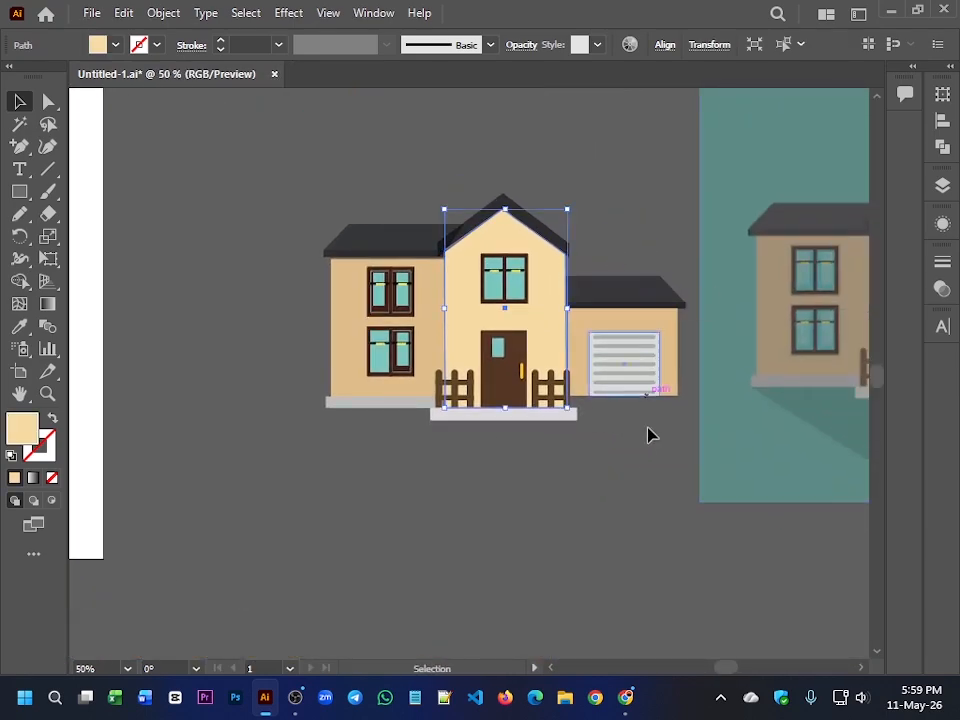
pyautogui.click(647, 430)
pyautogui.moveTo(632, 462); pyautogui.dragTo(389, 424)
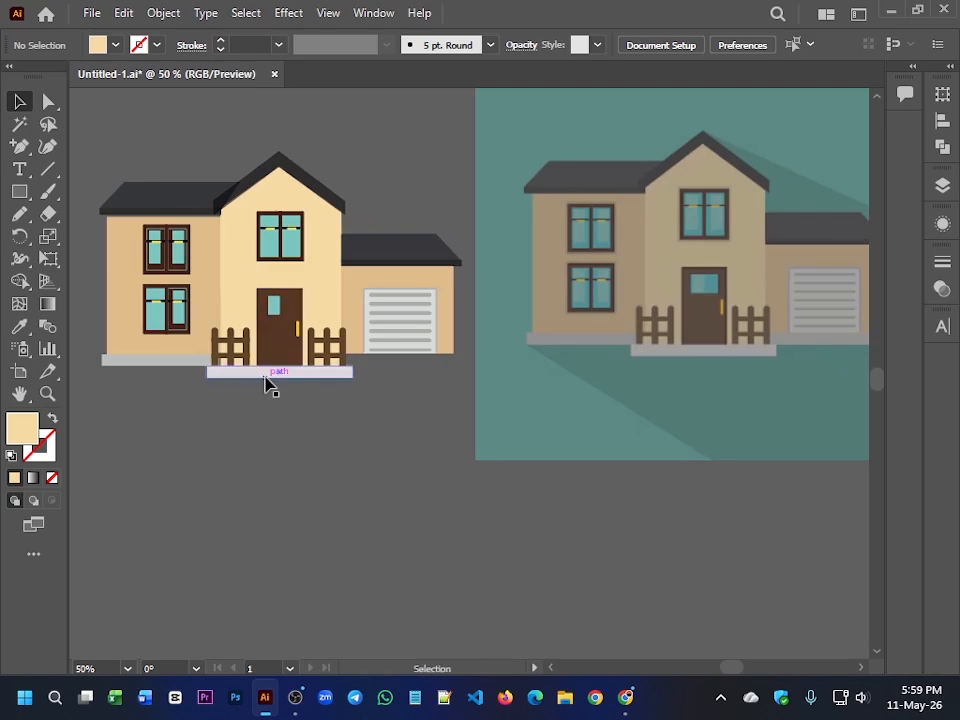
pyautogui.keyDown('alt'); pyautogui.scroll(-1, 266, 385); pyautogui.keyUp('alt')
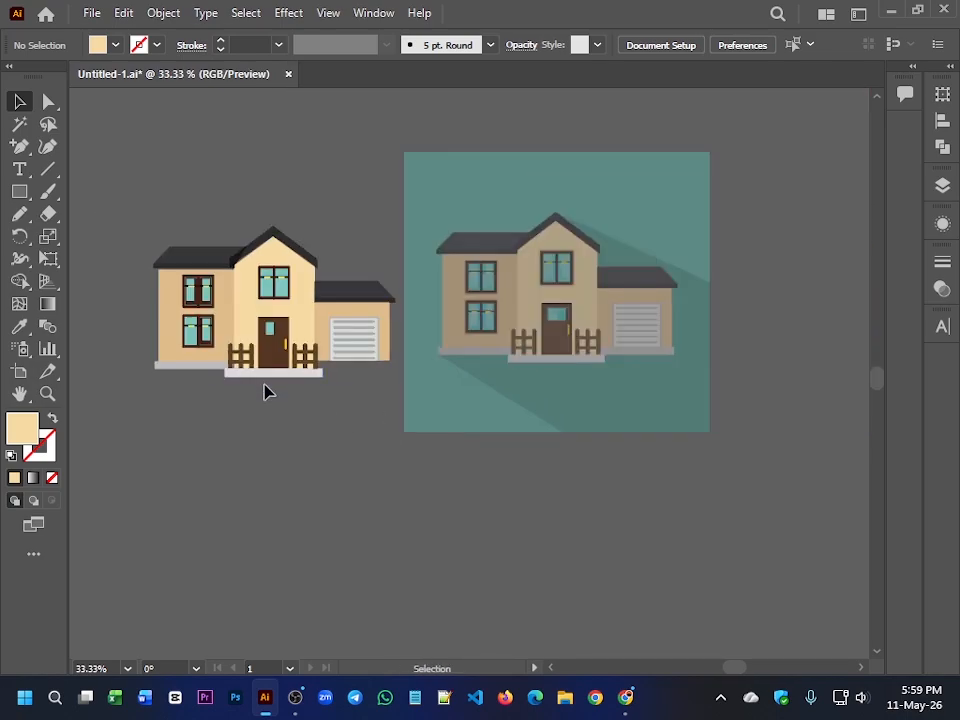
pyautogui.moveTo(339, 490); pyautogui.dragTo(403, 495)
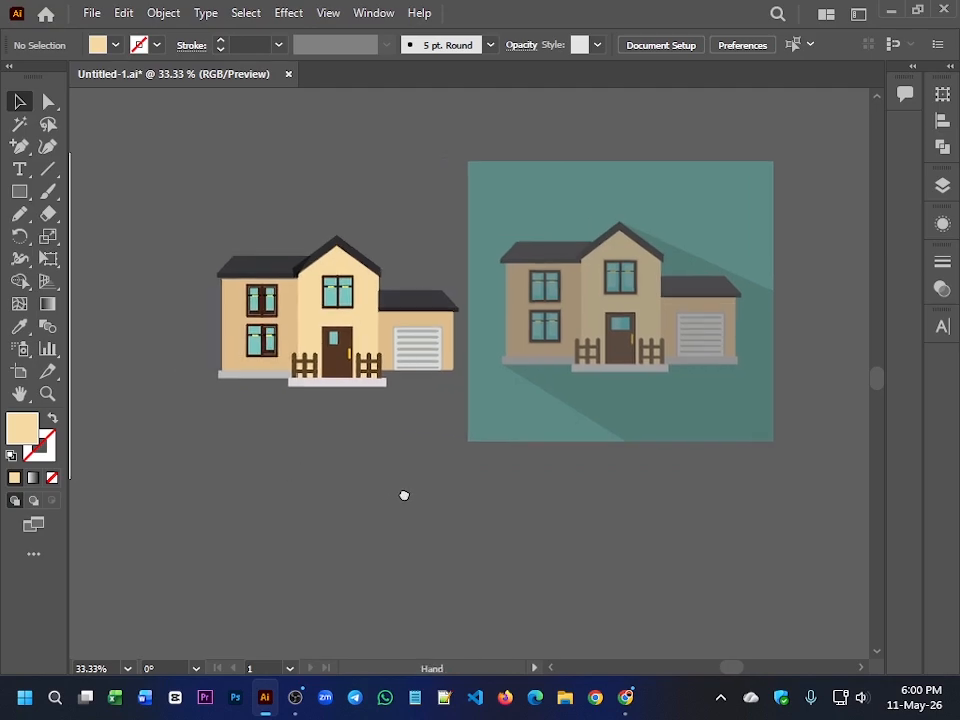
# Step: Move the reference image horizontally farther away from the drawn house to leave a wide gap between them
pyautogui.keyDown('alt'); pyautogui.scroll(-2, 347, 486); pyautogui.keyUp('alt')
pyautogui.moveTo(474, 363); pyautogui.dragTo(723, 365)
pyautogui.click(500, 367)
pyautogui.keyDown('alt'); pyautogui.scroll(4, 283, 448); pyautogui.keyUp('alt')
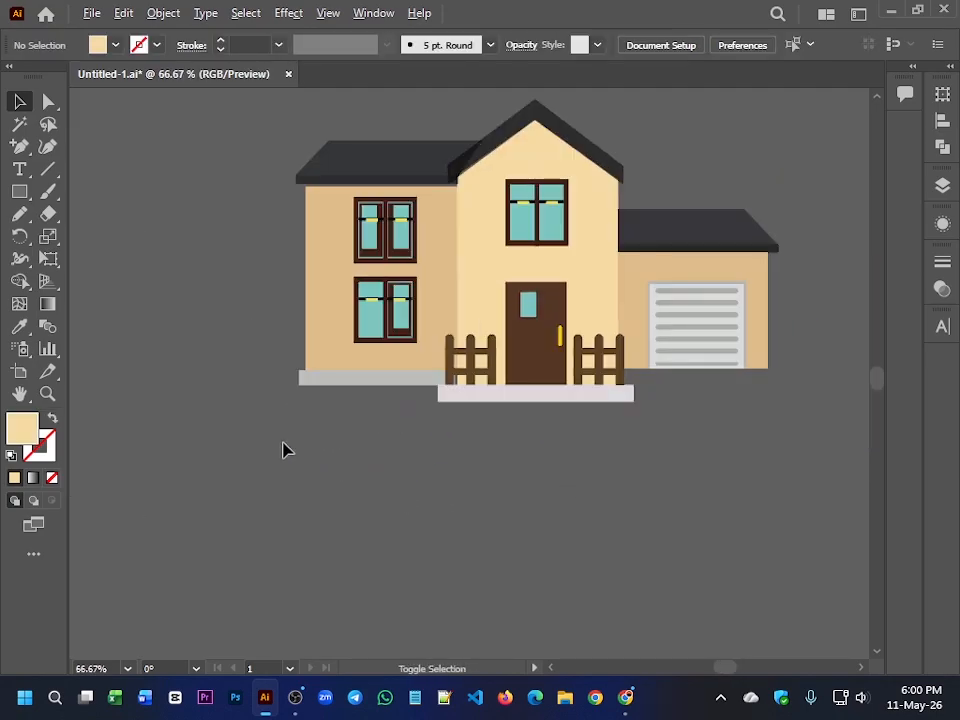
pyautogui.keyDown('alt'); pyautogui.scroll(-2, 617, 431); pyautogui.keyUp('alt')
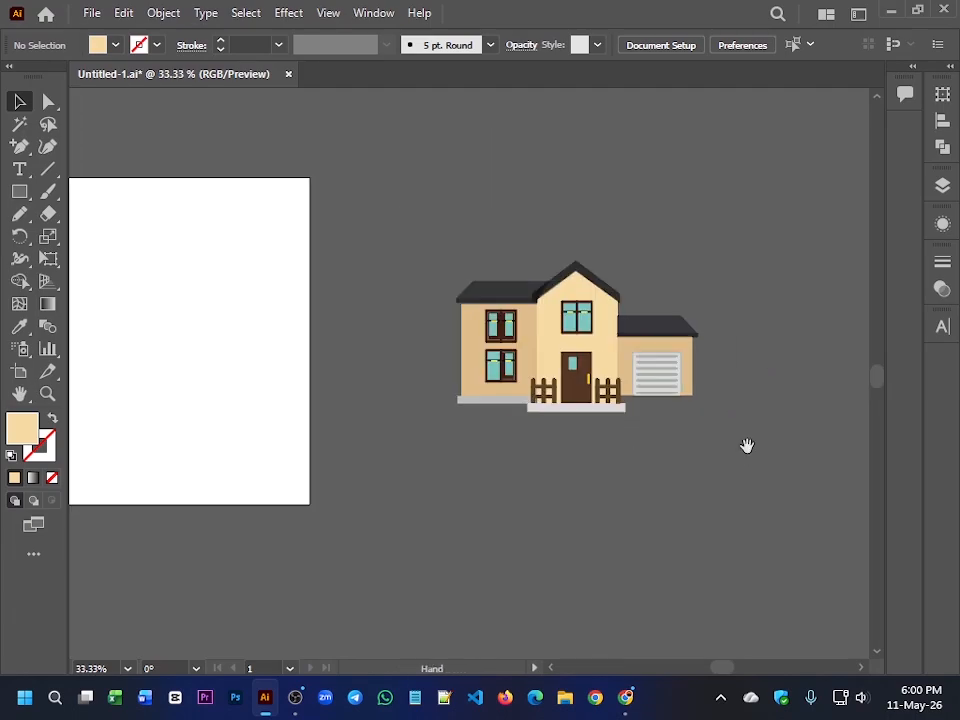
pyautogui.moveTo(746, 446); pyautogui.dragTo(489, 429)
pyautogui.keyDown('alt'); pyautogui.scroll(-4, 489, 429); pyautogui.keyUp('alt')
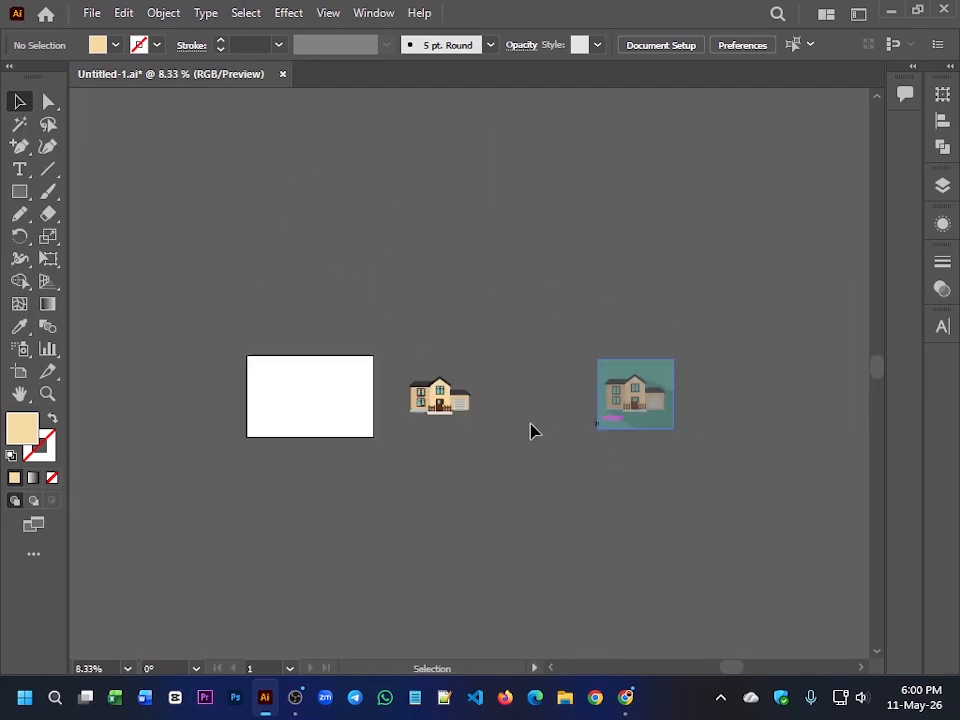
# Step: Draw a cream base rectangle beneath the garage, from the right fence's edge to slightly past the garage wall, down to the front step
pyautogui.keyDown('alt'); pyautogui.scroll(4, 414, 429); pyautogui.keyUp('alt')
pyautogui.click(20, 190)
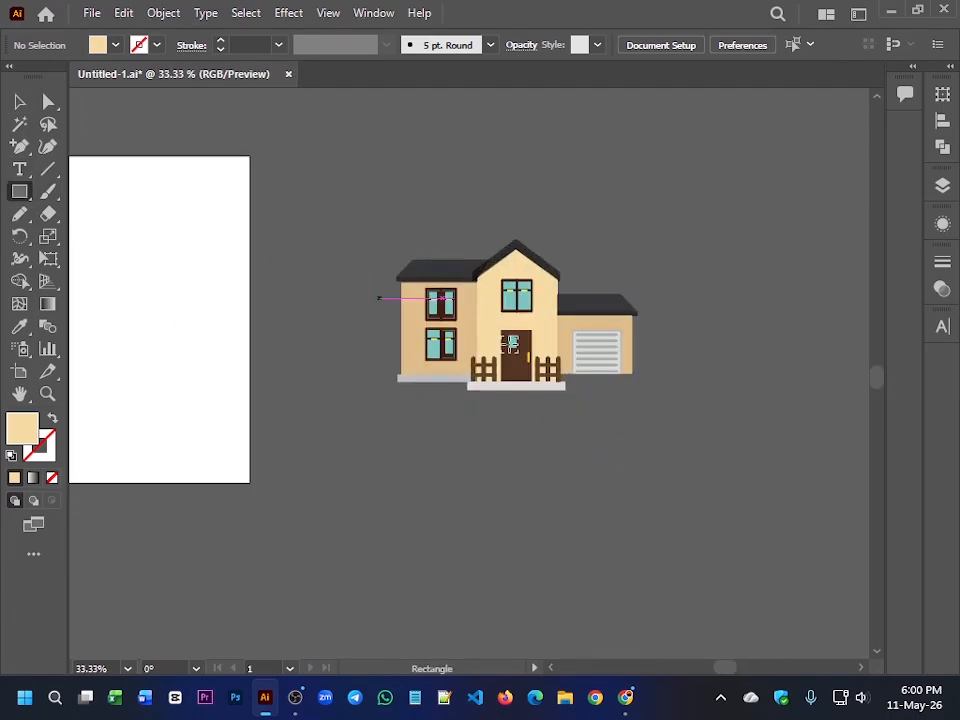
pyautogui.keyDown('alt'); pyautogui.scroll(5, 381, 298); pyautogui.keyUp('alt')
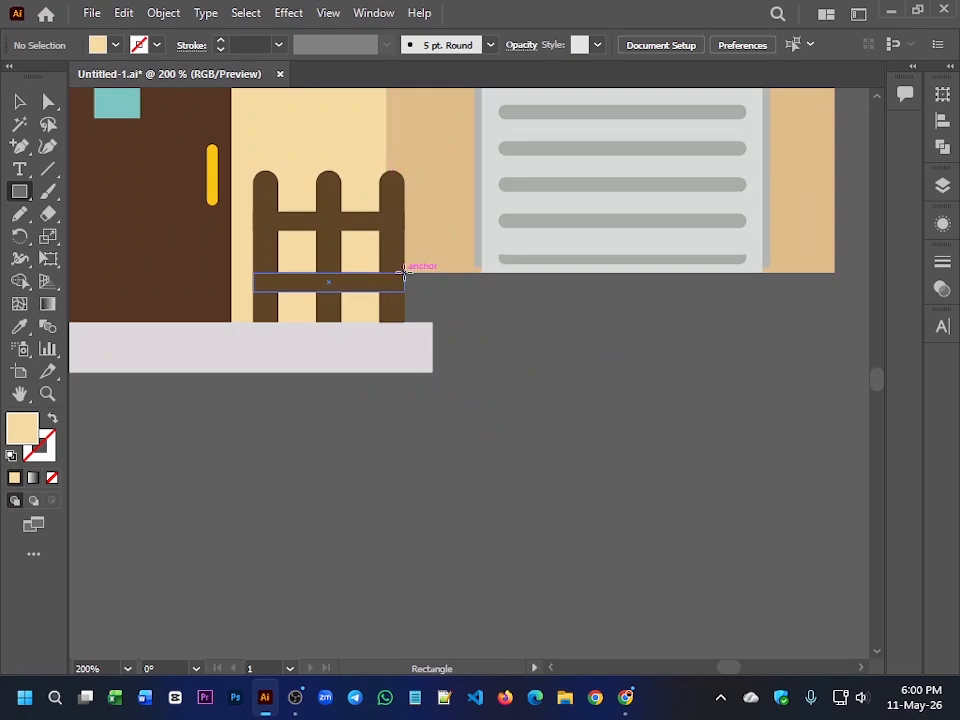
pyautogui.moveTo(404, 272)
pyautogui.mouseDown()
pyautogui.moveTo(471, 315)
pyautogui.moveTo(855, 321)
pyautogui.mouseUp()
pyautogui.scroll(-3, 810, 360)
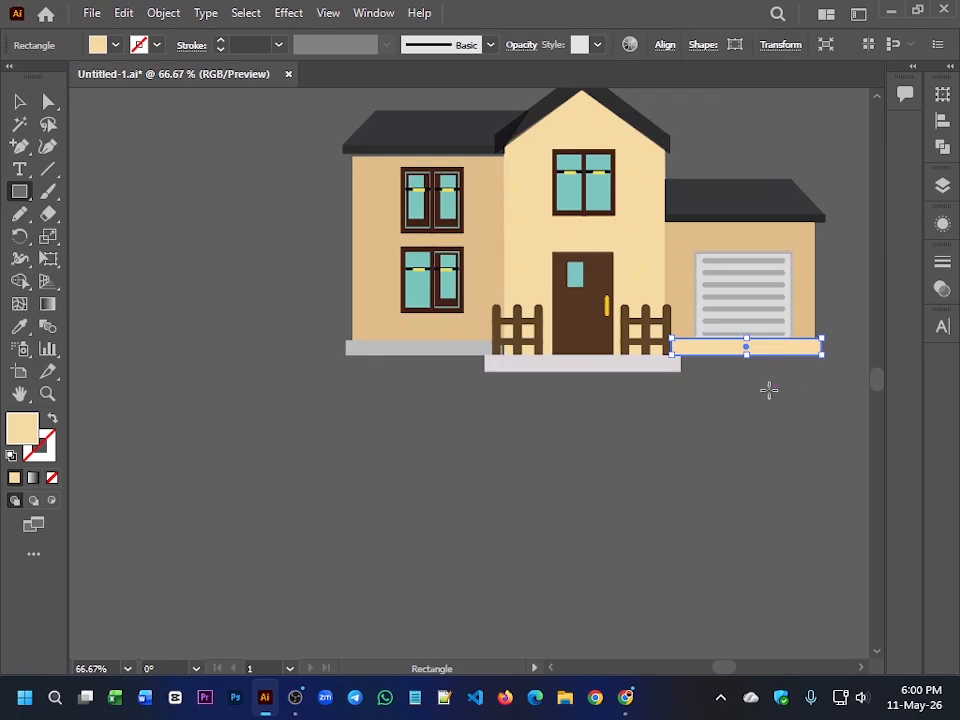
pyautogui.press('v')
pyautogui.click(722, 411)
pyautogui.moveTo(722, 411); pyautogui.dragTo(323, 420)
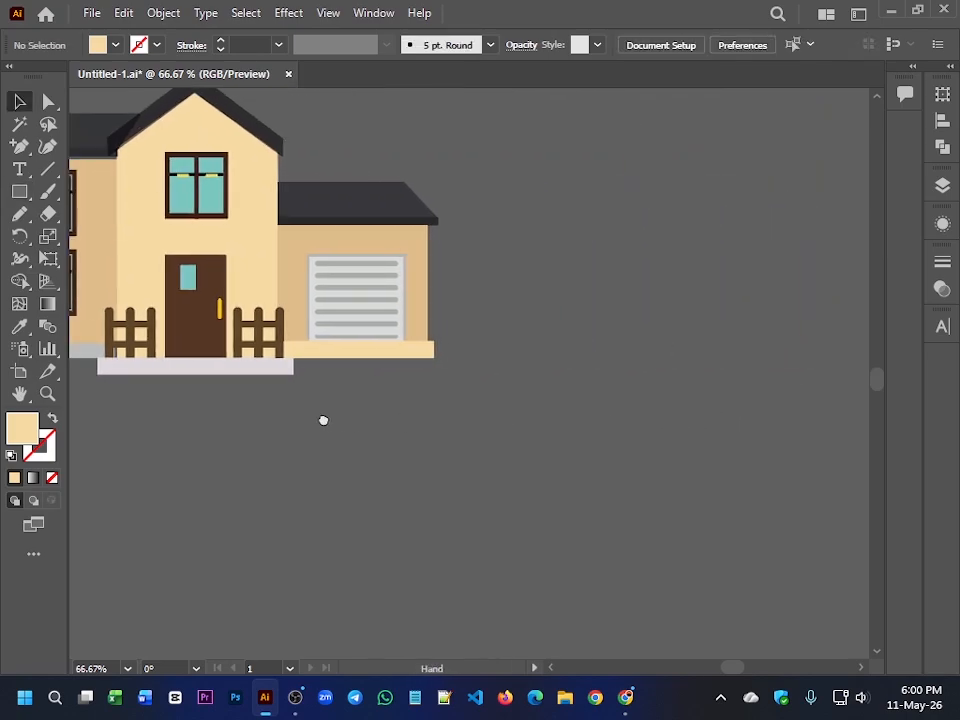
pyautogui.scroll(-5, 334, 435)
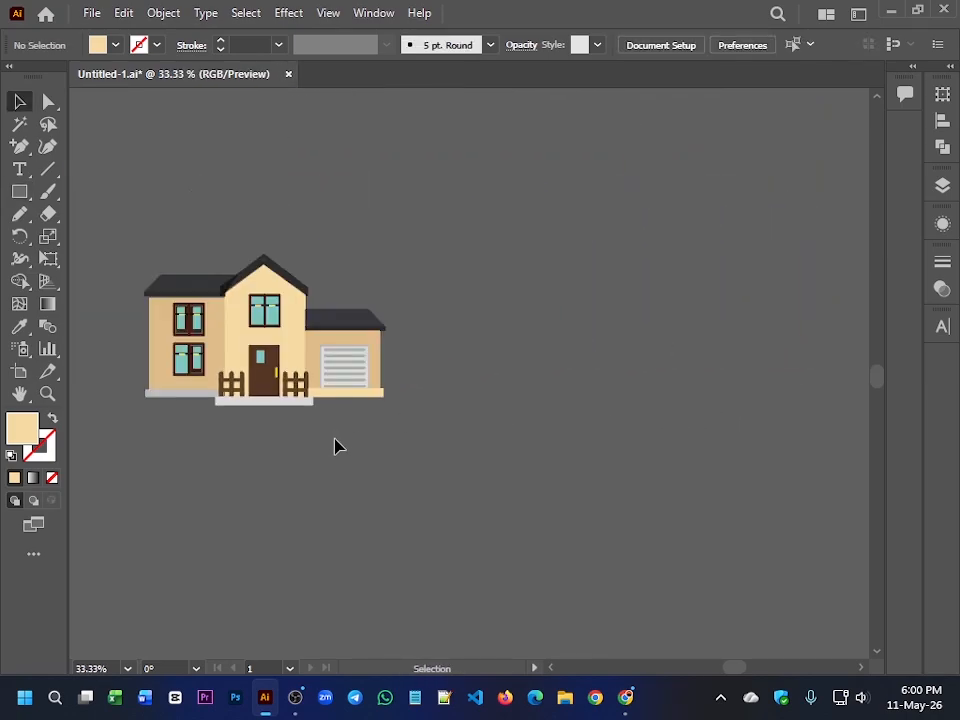
# Step: Duplicate the front door's teal window pane horizontally to place a second pane beside it
pyautogui.moveTo(533, 406); pyautogui.dragTo(369, 444)
pyautogui.click(302, 456)
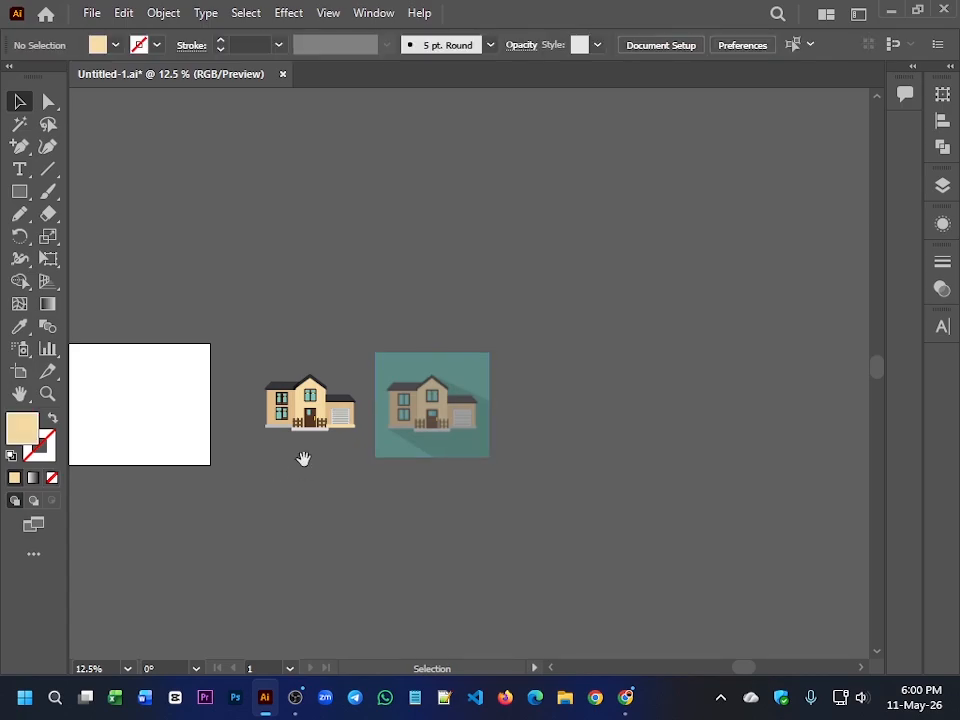
pyautogui.moveTo(302, 456); pyautogui.dragTo(509, 414)
pyautogui.scroll(2, 527, 432)
pyautogui.scroll(1, 527, 428)
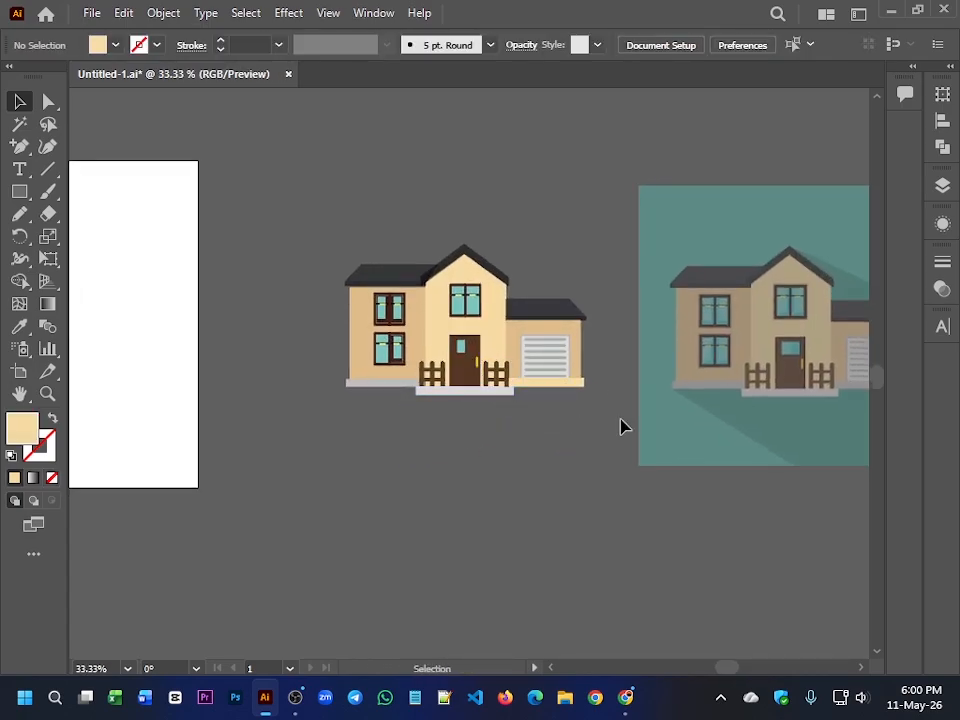
pyautogui.scroll(2, 454, 354)
pyautogui.scroll(1, 506, 347)
pyautogui.moveTo(493, 347); pyautogui.dragTo(523, 351)
pyautogui.hotkey('ctrl', 'z')
pyautogui.click(497, 538)
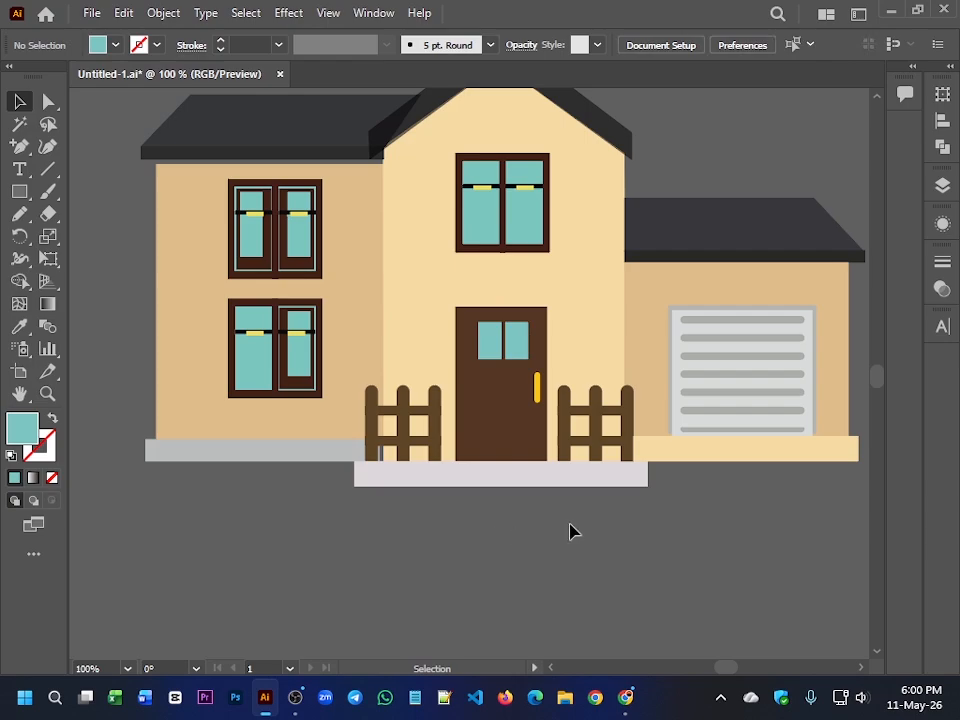
# Step: Move the reference image across to the far side of the white artboard, above and left of it
pyautogui.scroll(-1, 570, 531)
pyautogui.moveTo(606, 563); pyautogui.dragTo(564, 527)
pyautogui.scroll(-5, 565, 535)
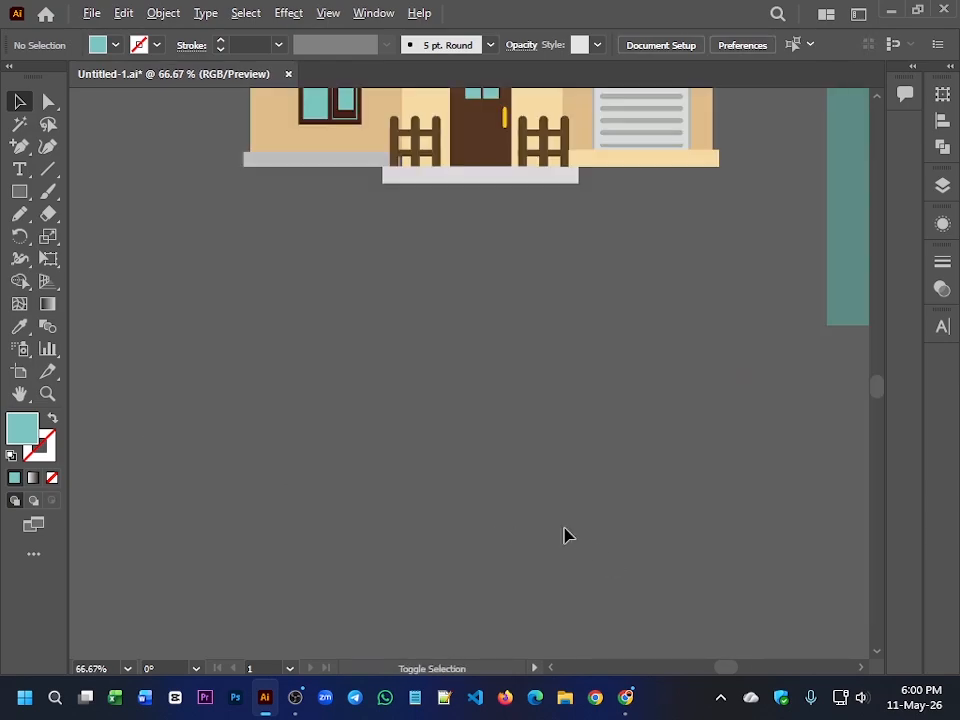
pyautogui.scroll(-1, 604, 486)
pyautogui.click(828, 389)
pyautogui.scroll(-4, 824, 395)
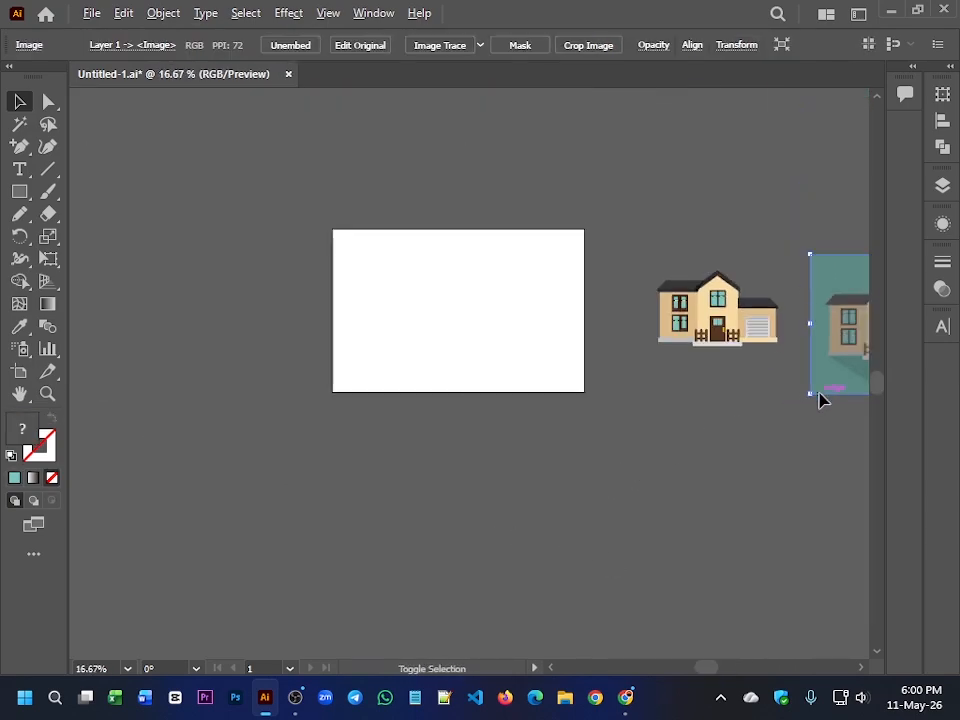
pyautogui.moveTo(842, 378); pyautogui.dragTo(286, 278)
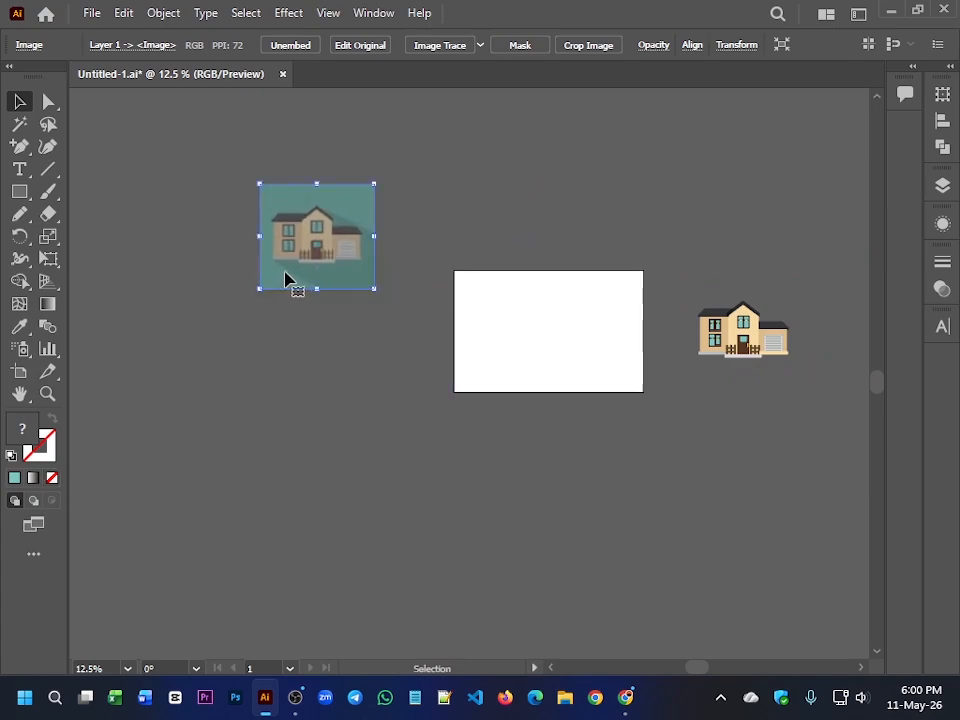
pyautogui.click(489, 315)
# Step: Draw a roughly square teal background rectangle around the drawn house and send it to the back
pyautogui.click(23, 196)
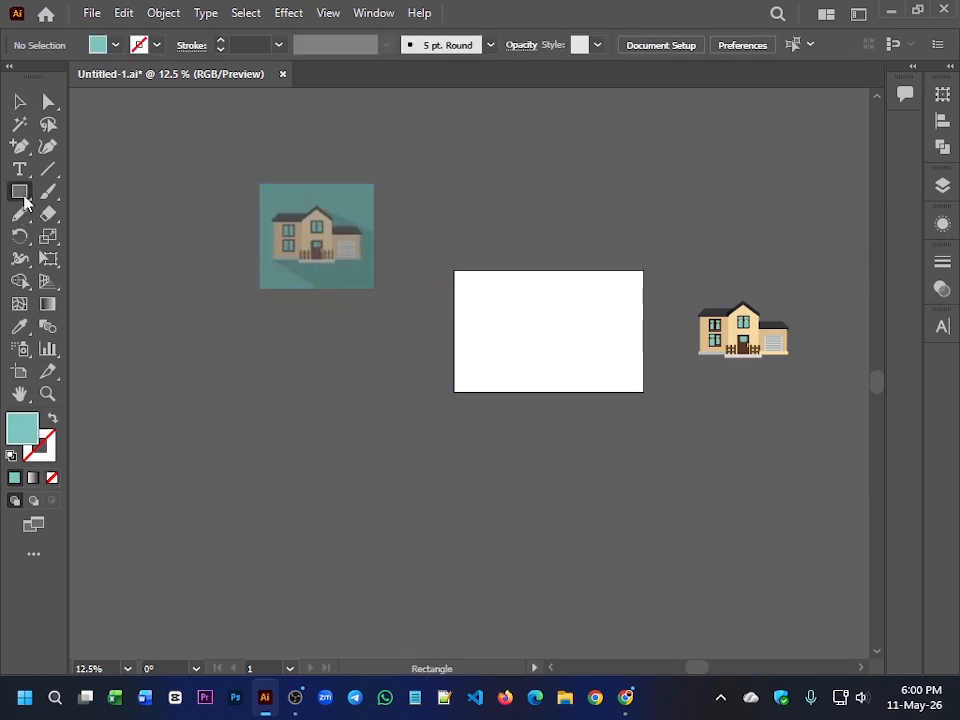
pyautogui.moveTo(701, 413); pyautogui.dragTo(568, 409)
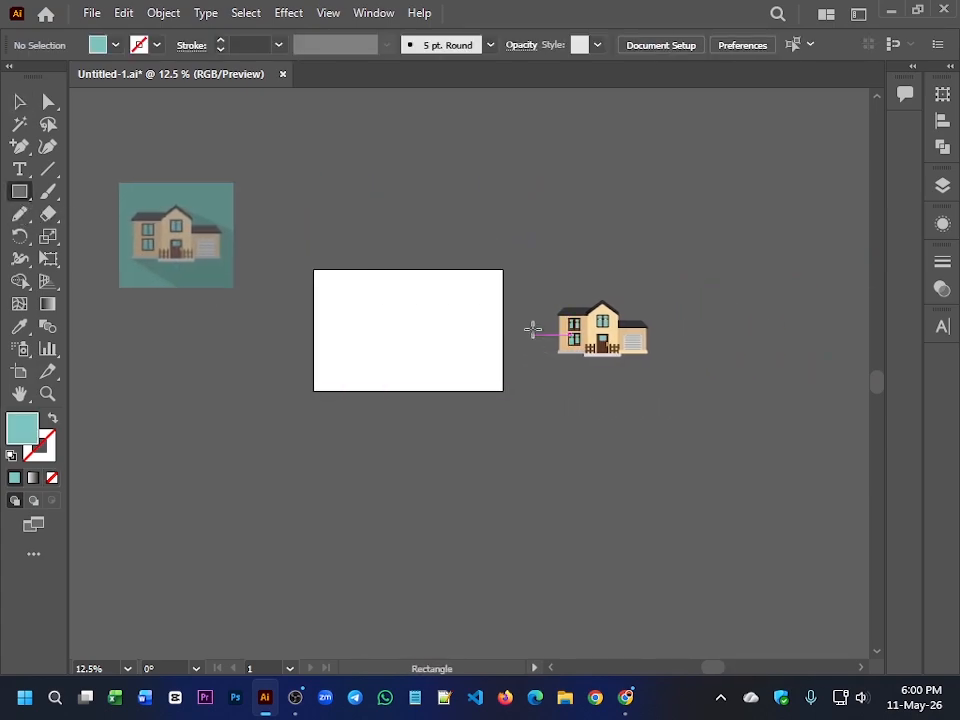
pyautogui.moveTo(524, 271)
pyautogui.mouseDown()
pyautogui.moveTo(731, 403)
pyautogui.moveTo(714, 433)
pyautogui.moveTo(717, 460)
pyautogui.mouseUp()
pyautogui.rightClick(597, 437)
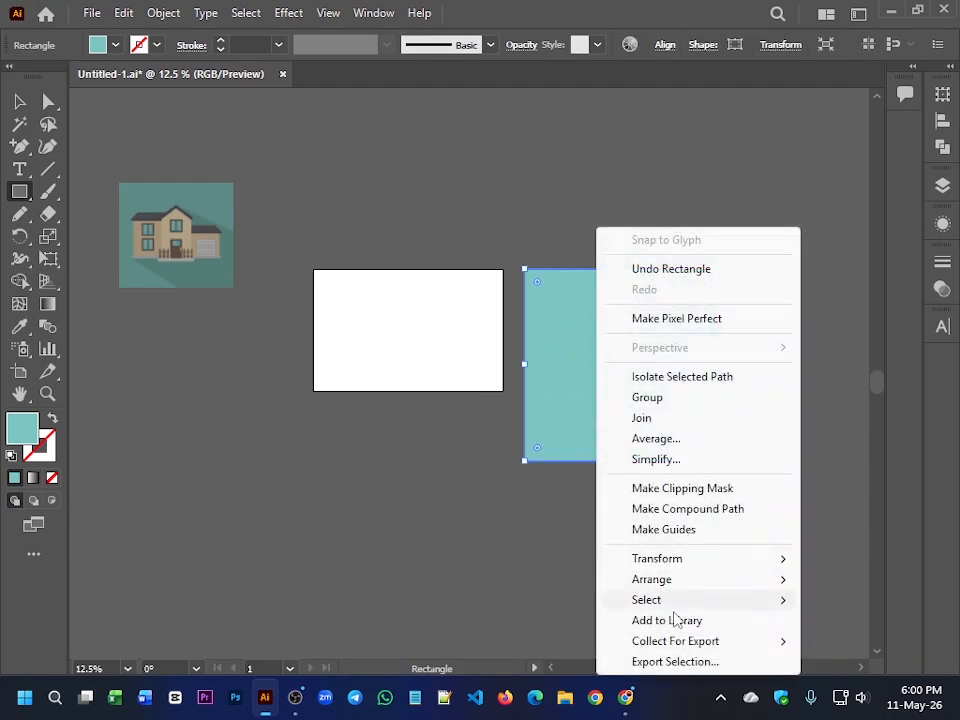
pyautogui.moveTo(652, 579)
pyautogui.click(446, 643)
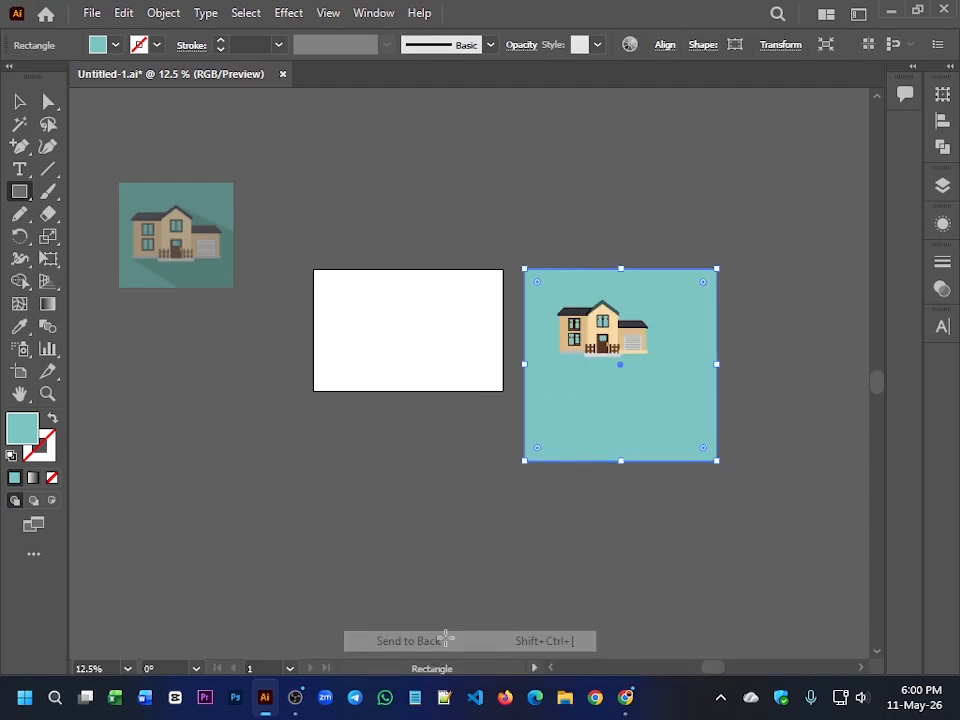
# Step: Match the background square's fill to the reference image's teal background and set its opacity to 100%
pyautogui.press('i')
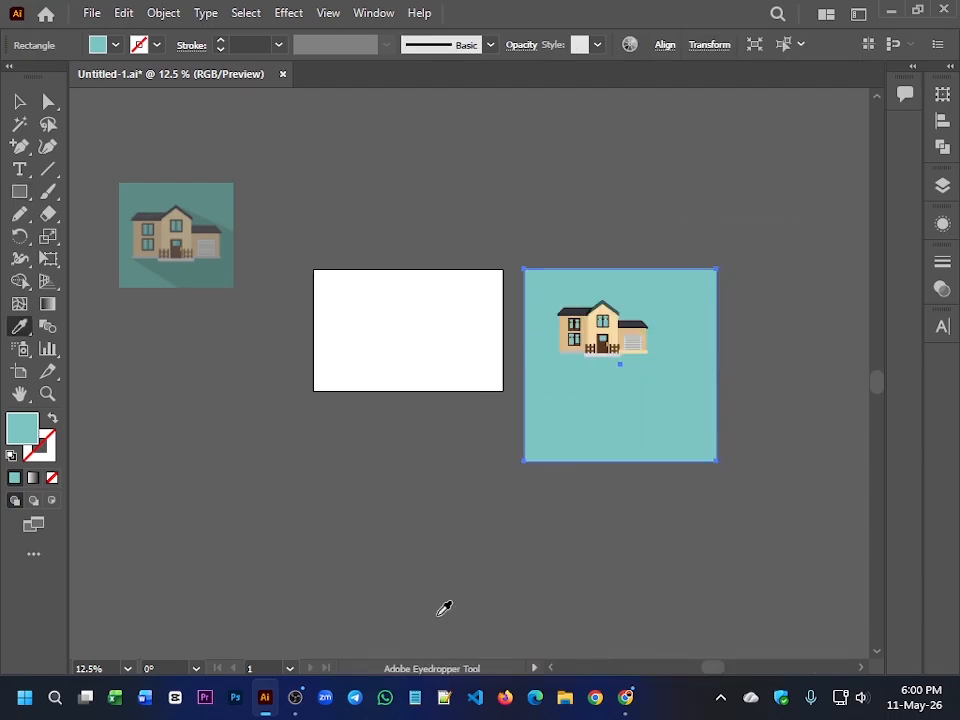
pyautogui.click(222, 207)
pyautogui.click(529, 46)
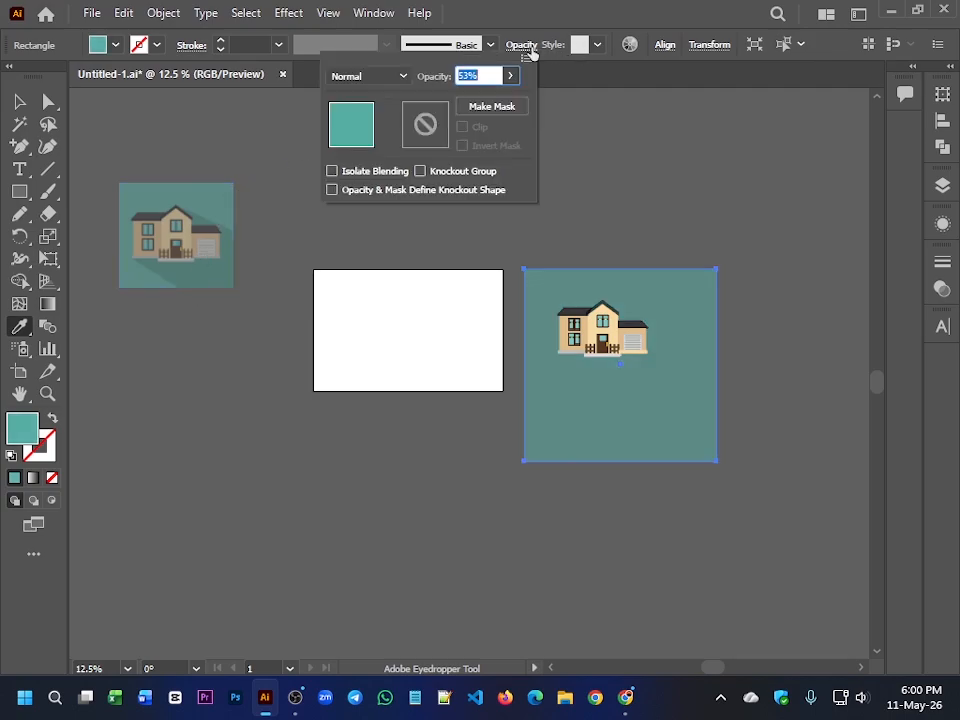
pyautogui.click(511, 77)
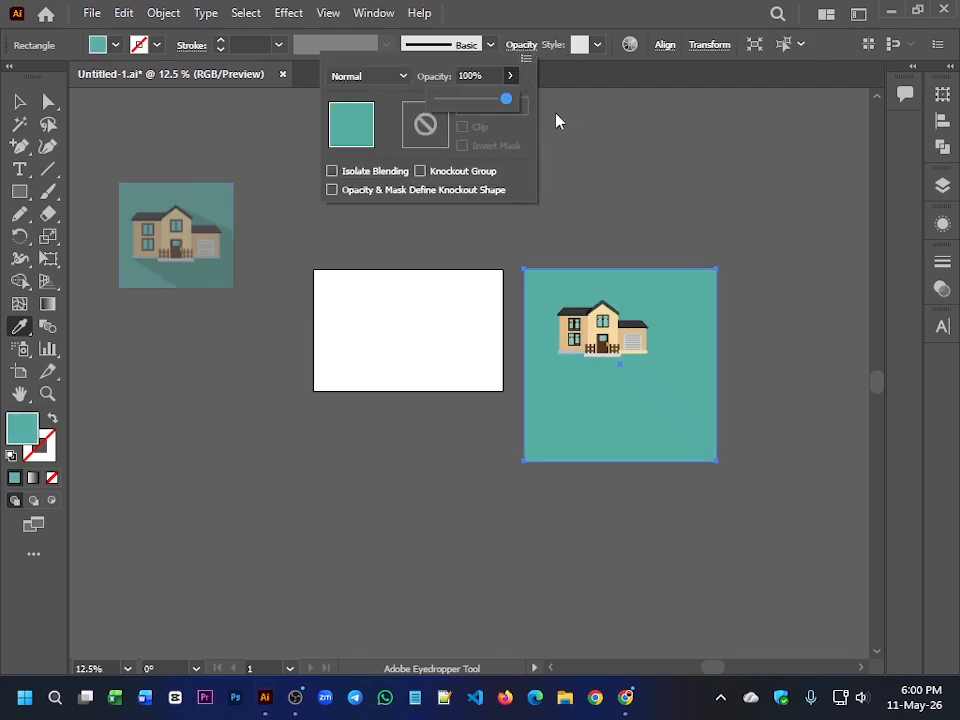
pyautogui.click(17, 104)
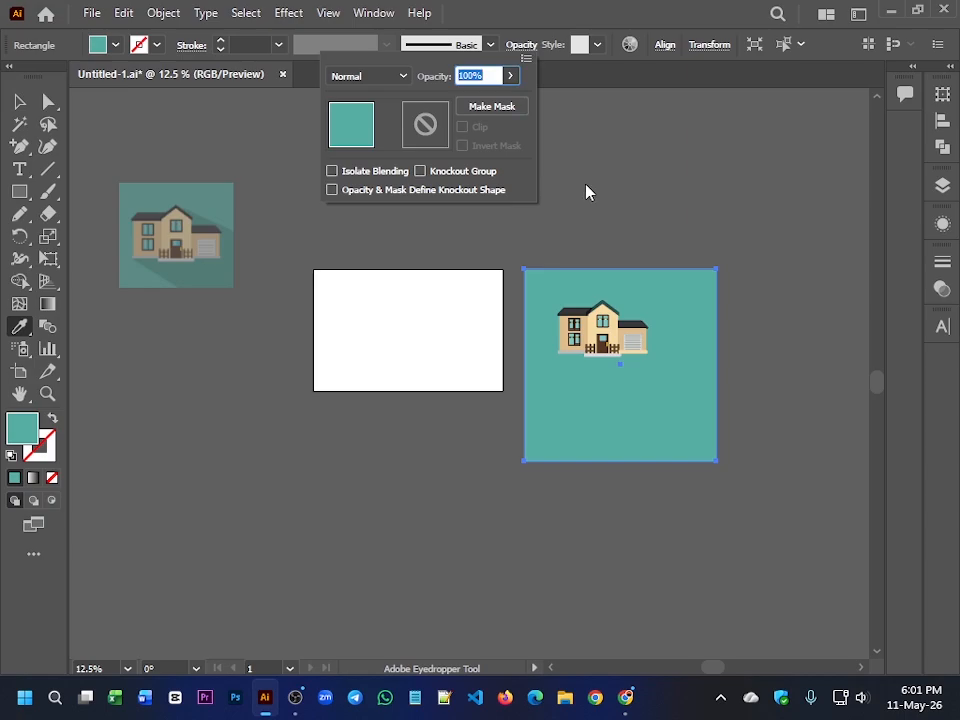
pyautogui.click(679, 305)
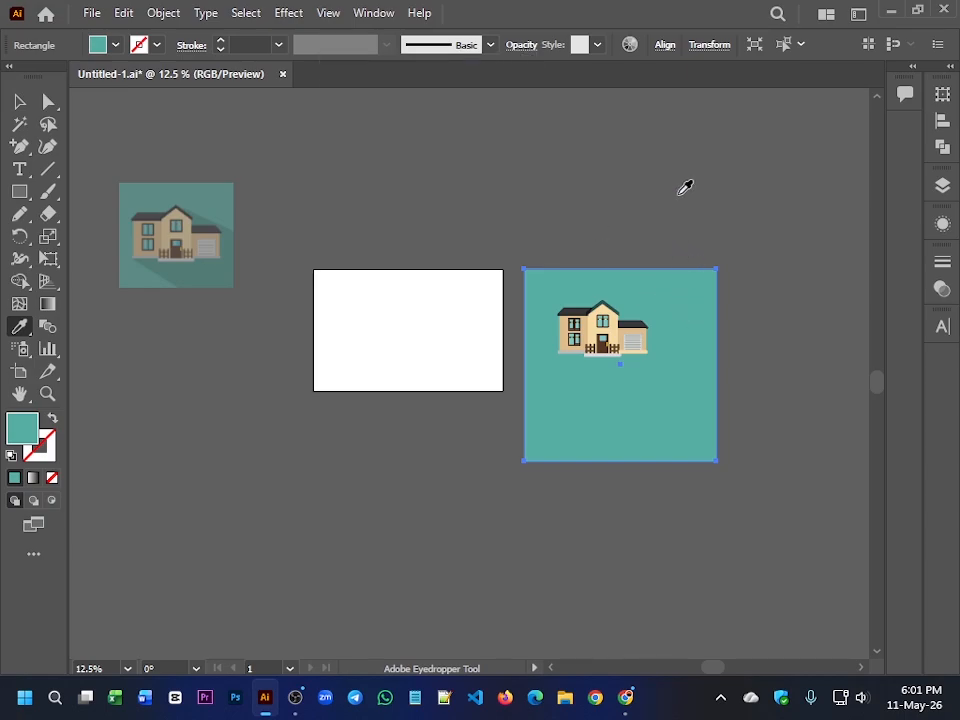
pyautogui.click(19, 101)
pyautogui.click(549, 210)
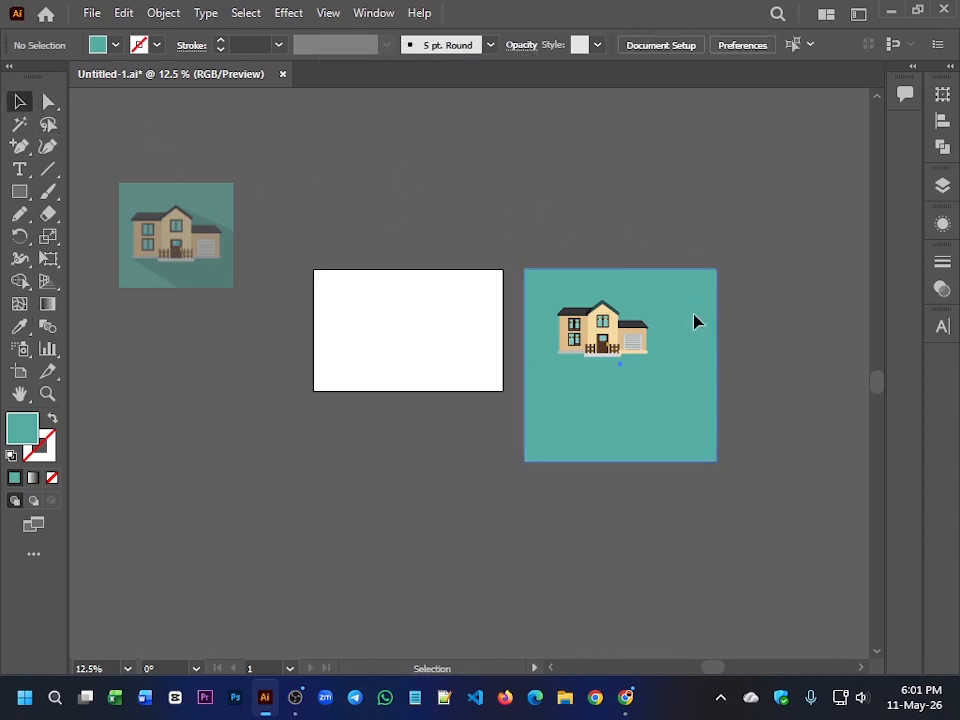
# Step: Select all parts of the house without the background square and group them
pyautogui.click(629, 281)
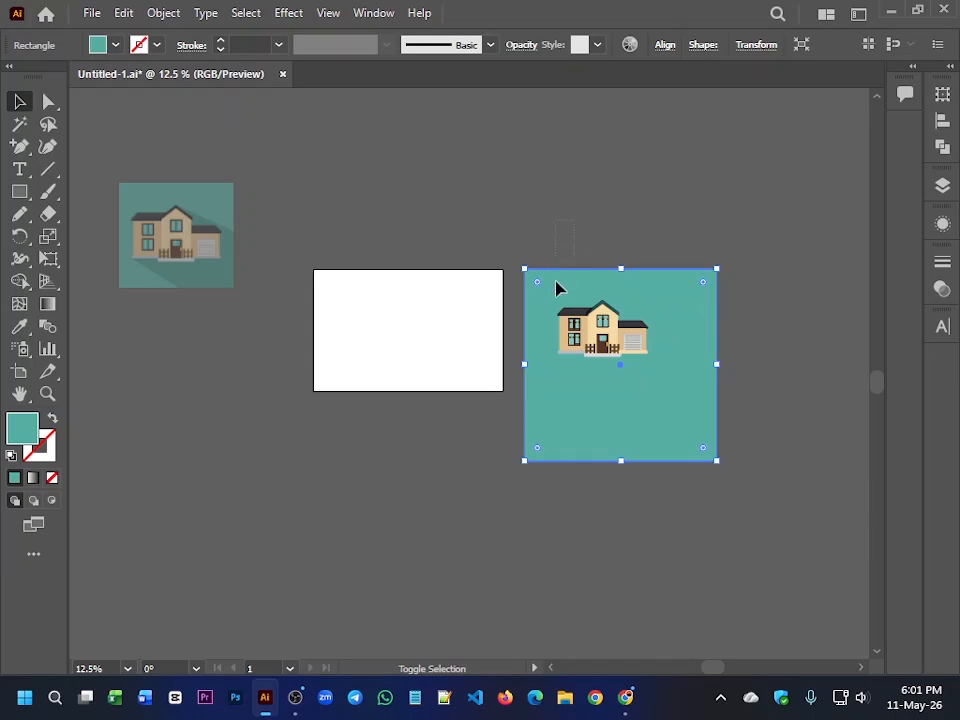
pyautogui.moveTo(623, 425); pyautogui.dragTo(623, 425)
pyautogui.click(527, 233)
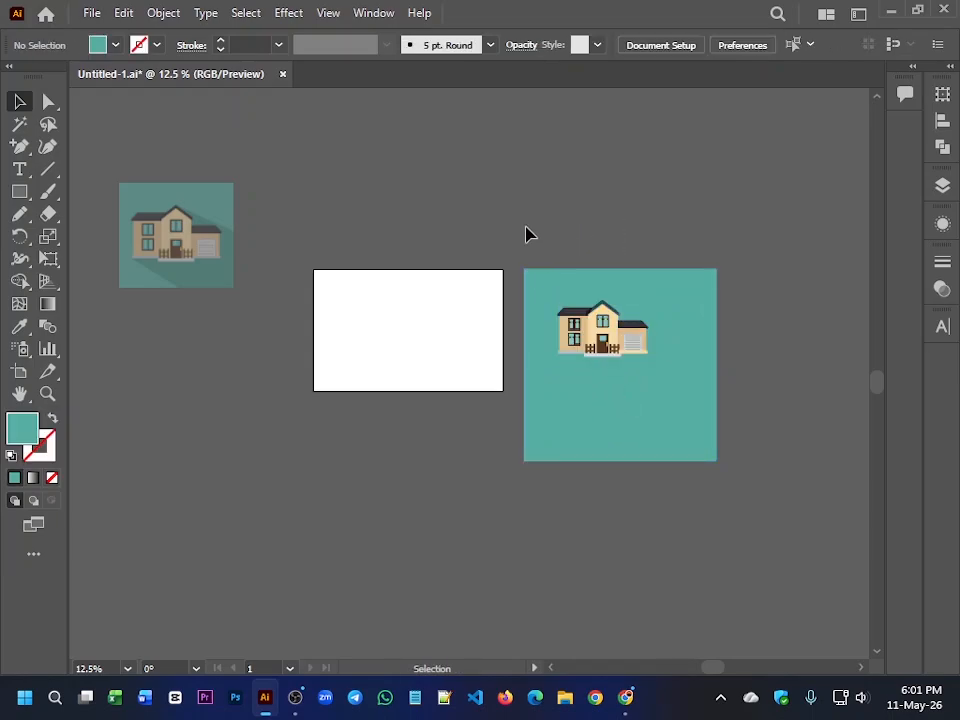
pyautogui.click(599, 274)
pyautogui.moveTo(697, 412); pyautogui.dragTo(694, 410)
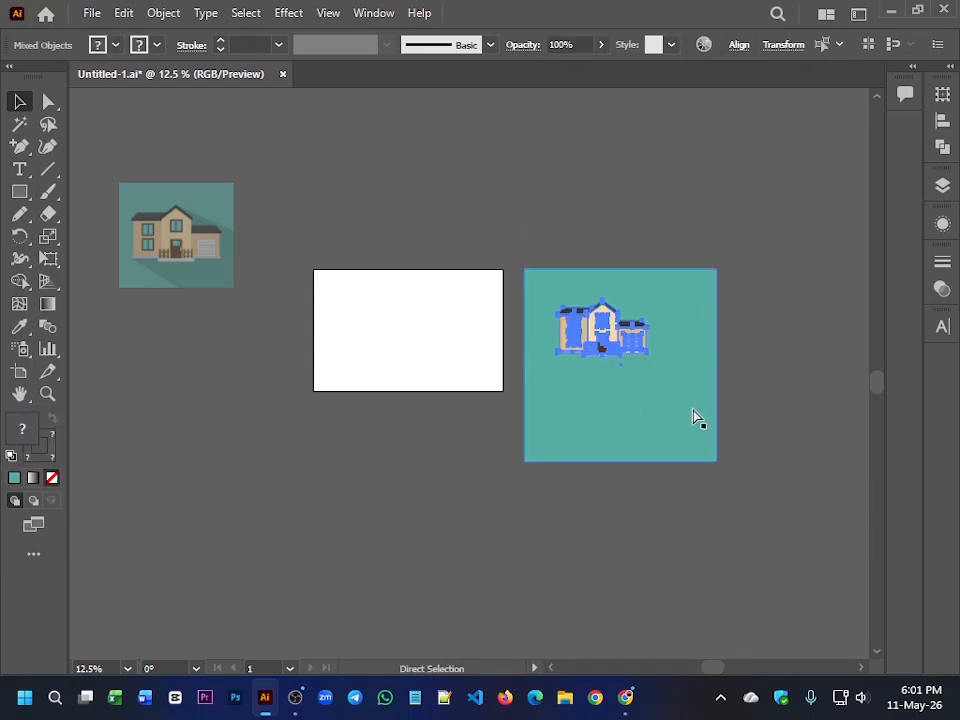
pyautogui.hotkey('ctrl', 'g')
# Step: Centre the house group horizontally and vertically on the teal background square
pyautogui.keyDown('shift'); pyautogui.click(686, 422); pyautogui.keyUp('shift')
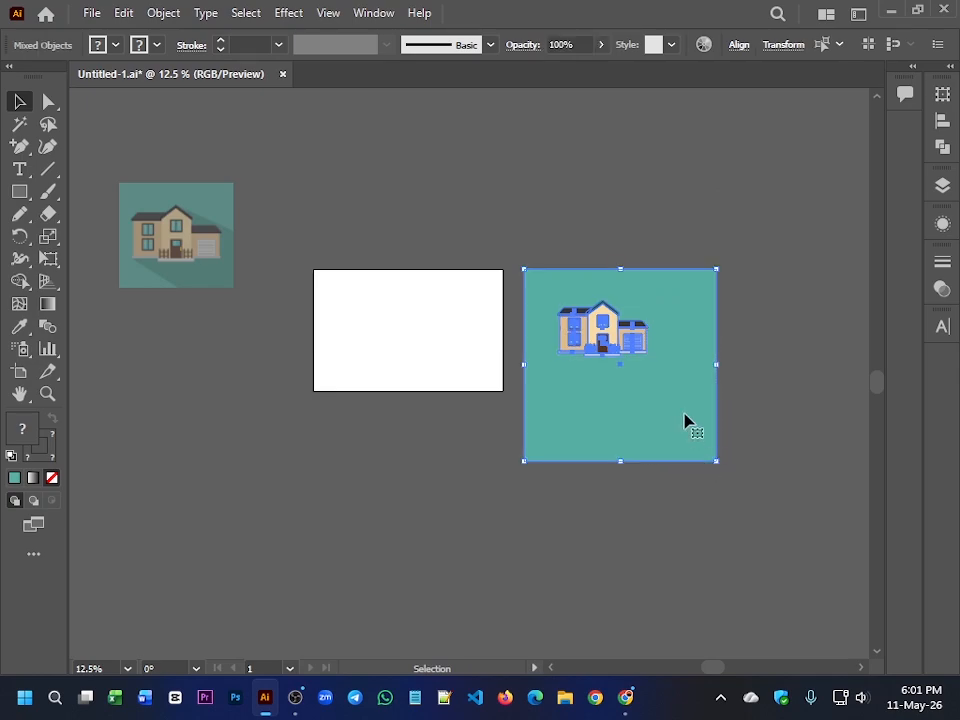
pyautogui.click(737, 45)
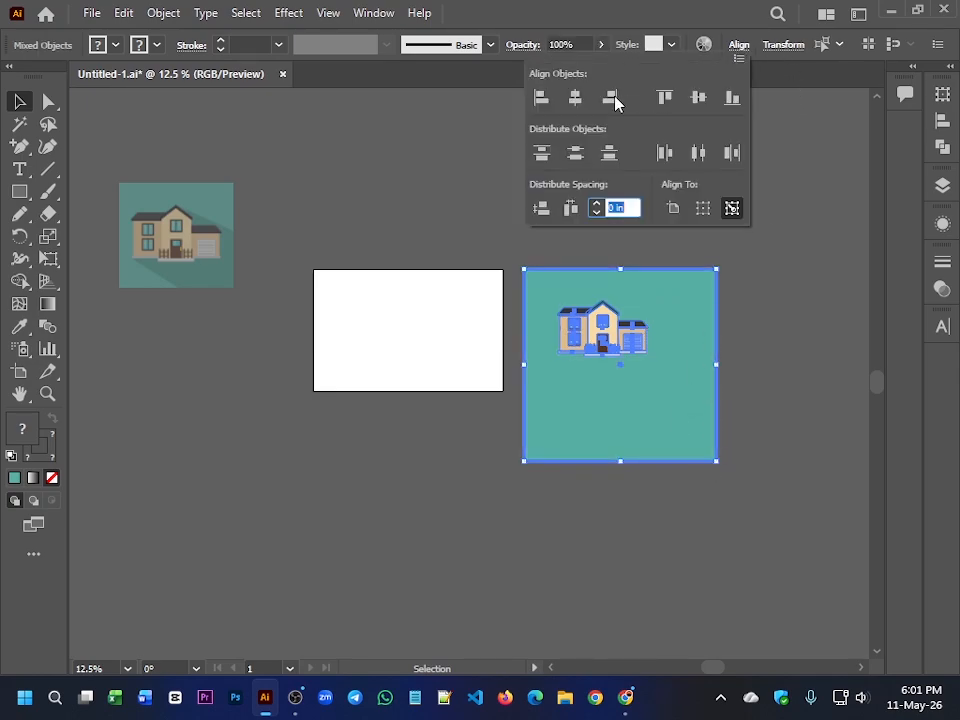
pyautogui.click(575, 97)
pyautogui.click(698, 97)
pyautogui.click(728, 265)
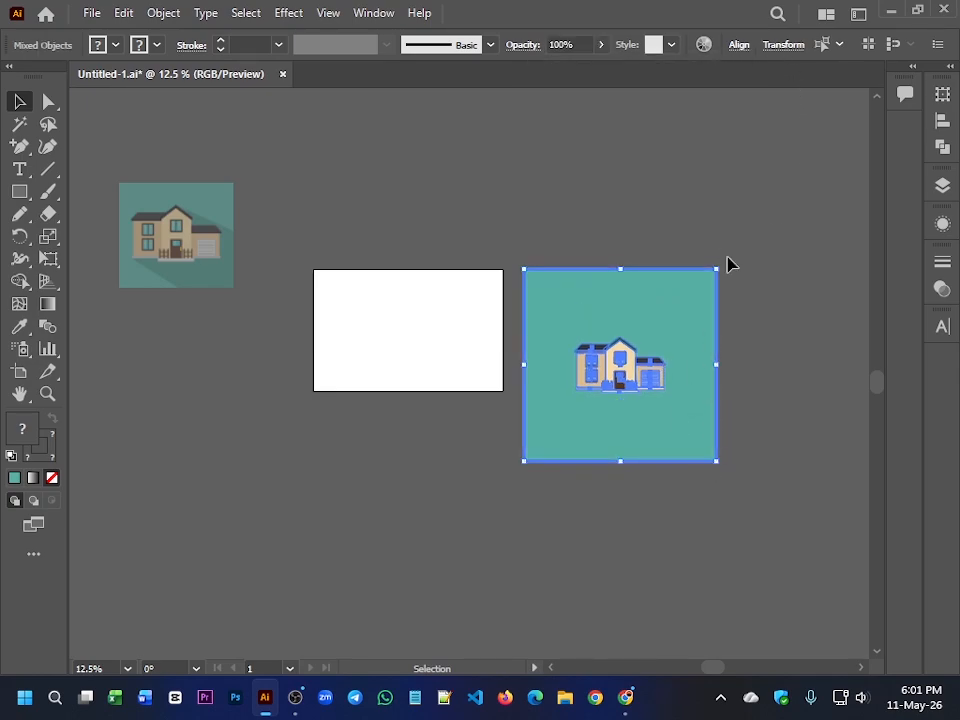
pyautogui.click(743, 265)
# Step: Move the reference image onto the white artboard beside the teal background square
pyautogui.hscroll(2, 750, 318)
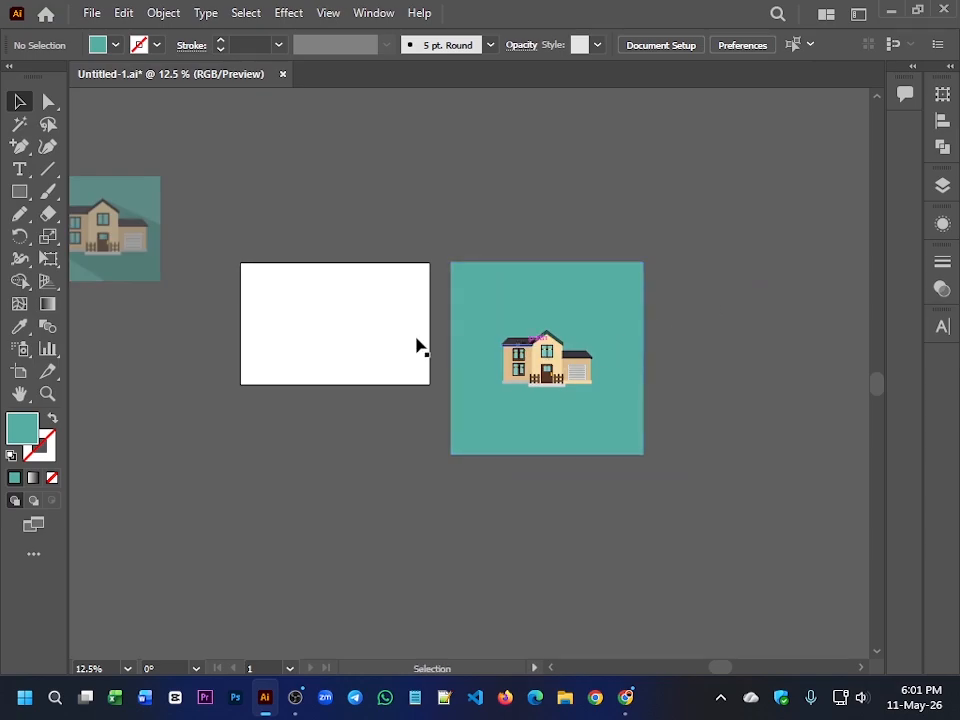
pyautogui.hscroll(-1, 390, 329)
pyautogui.moveTo(192, 232); pyautogui.dragTo(418, 321)
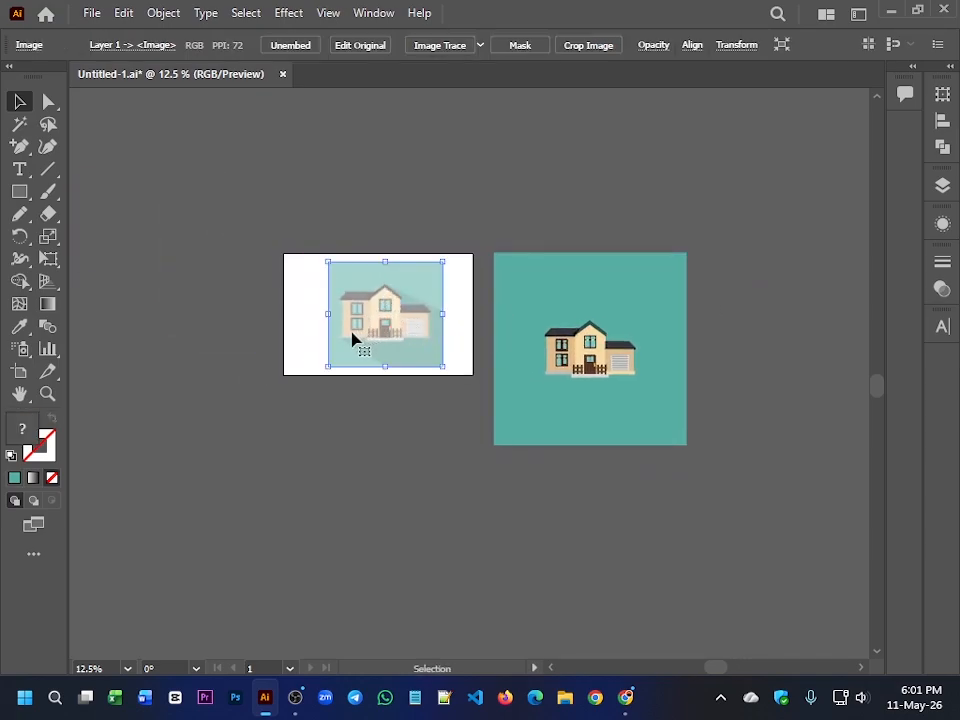
pyautogui.click(160, 164)
# Step: Draw a closed four-point shadow shape with the Pen tool from the roof peak via the house's lower-left corner to the background's bottom and right edges
pyautogui.moveTo(12, 150); pyautogui.dragTo(98, 146)
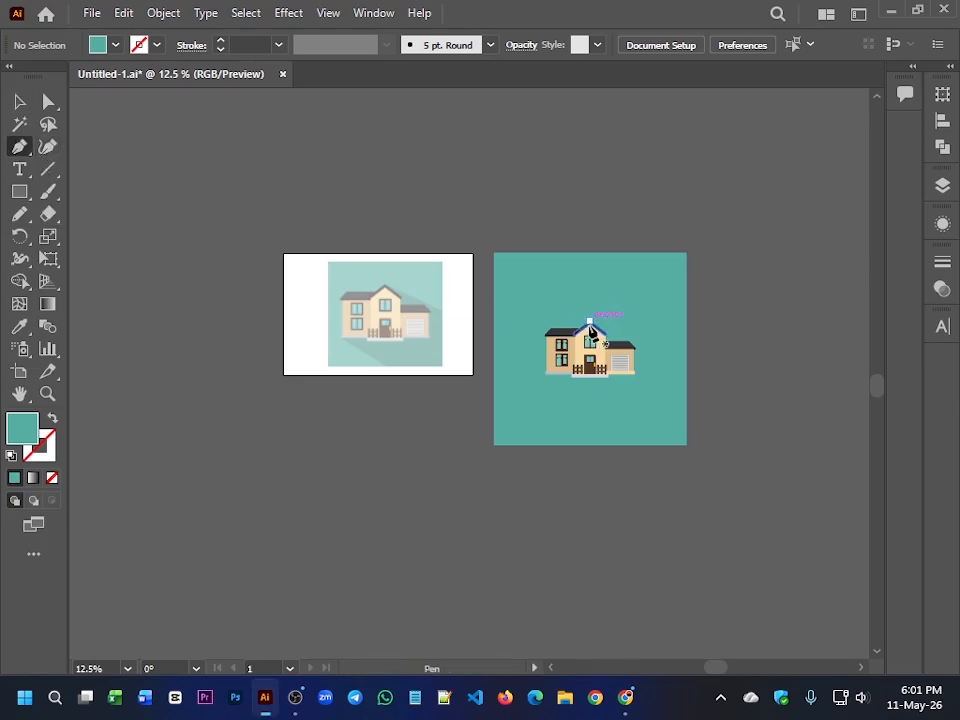
pyautogui.scroll(3, 590, 331)
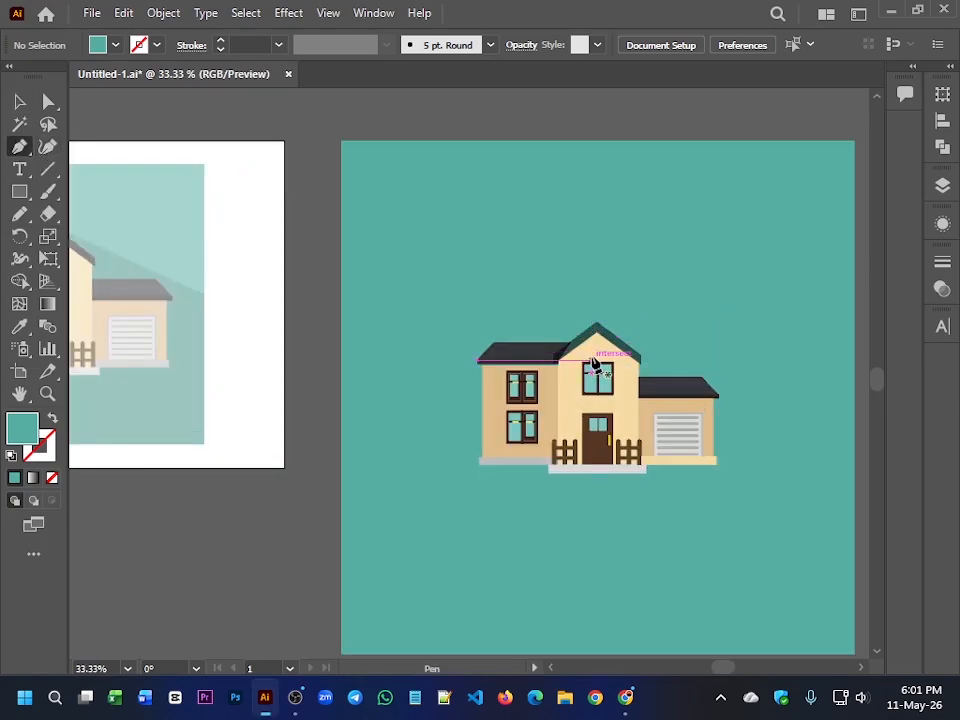
pyautogui.scroll(-2, 596, 365)
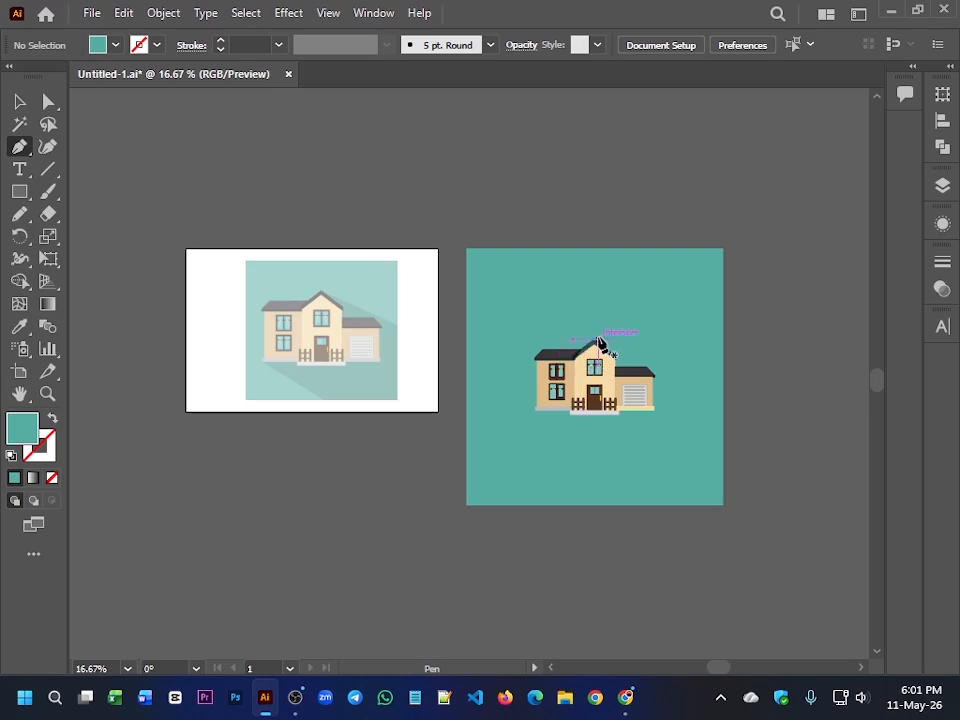
pyautogui.click(595, 341)
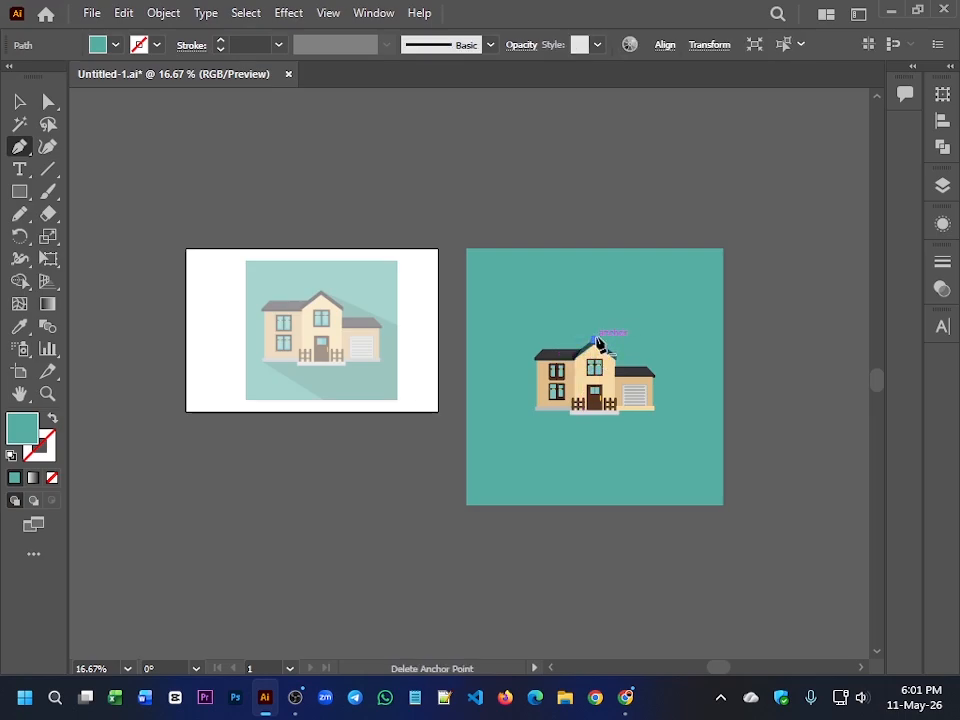
pyautogui.click(536, 411)
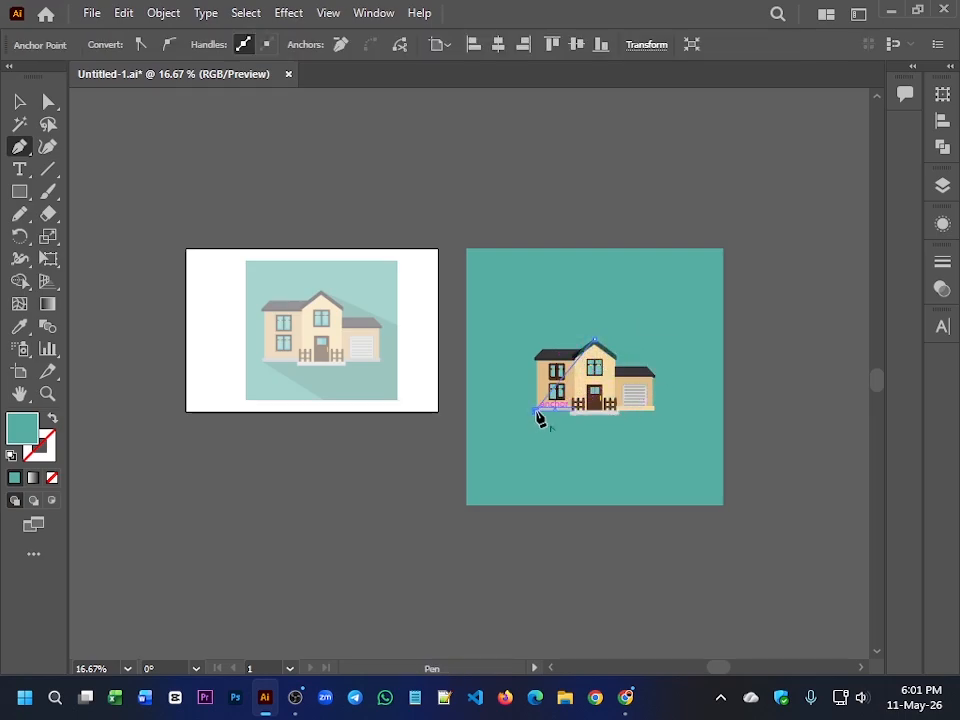
pyautogui.click(634, 505)
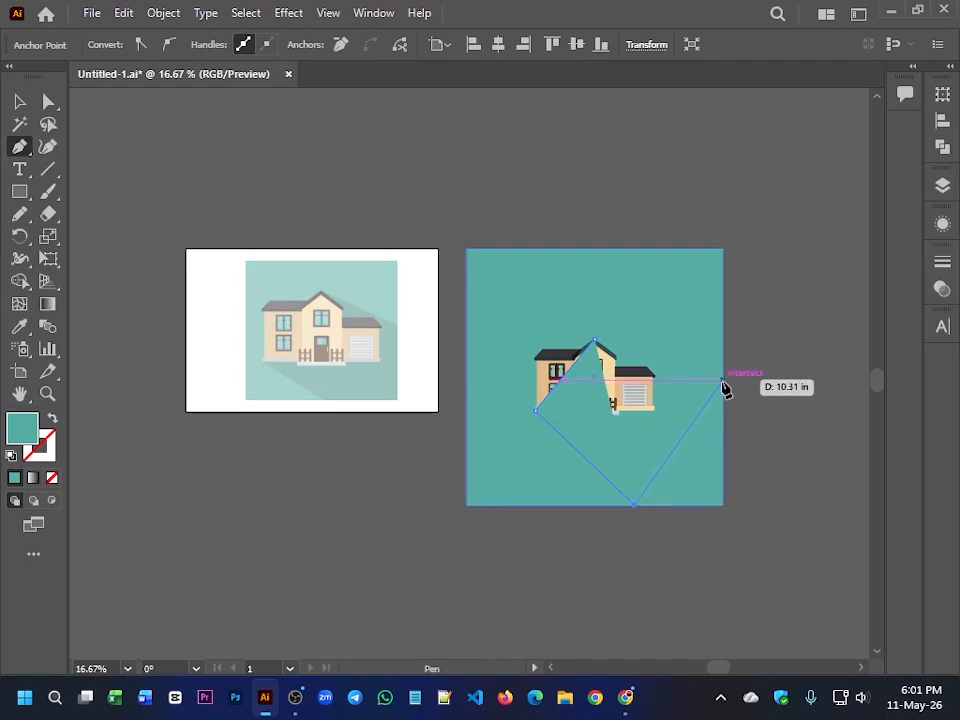
pyautogui.click(722, 381)
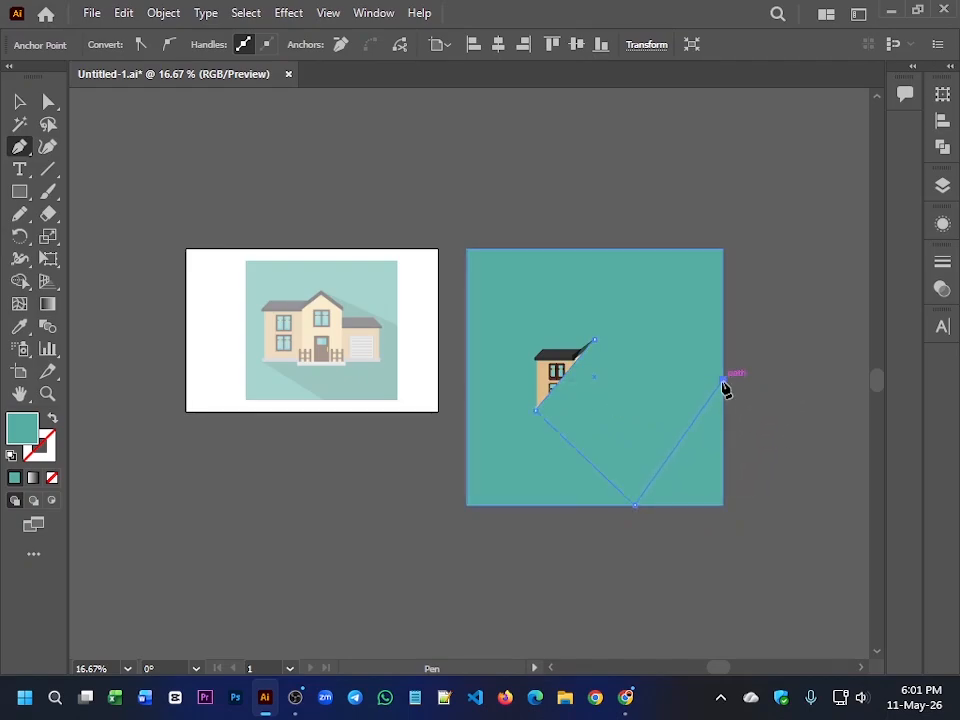
pyautogui.click(597, 343)
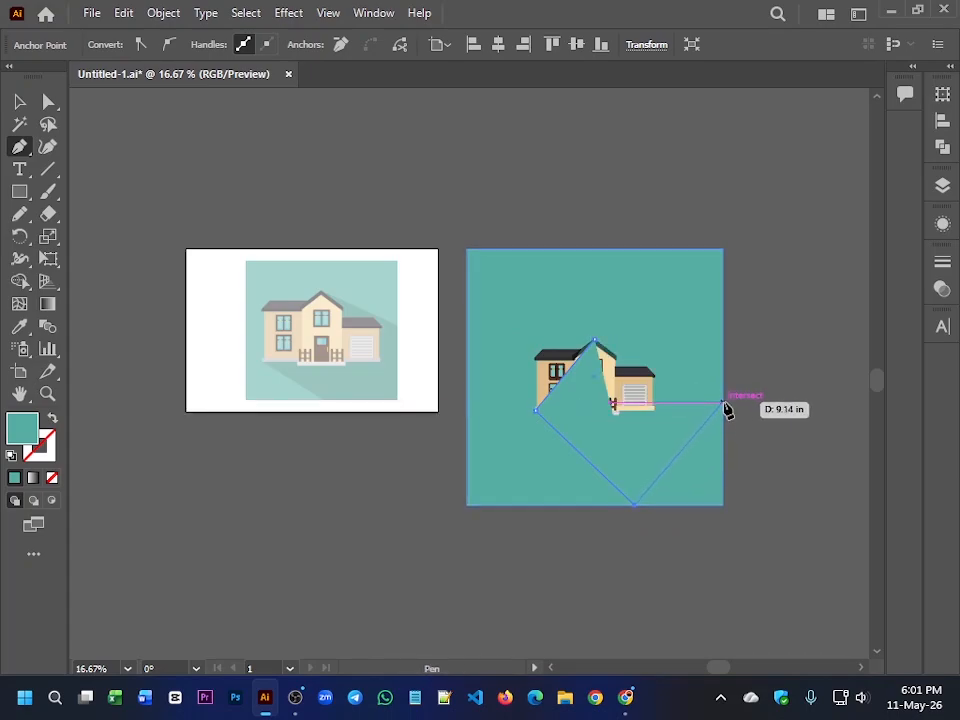
pyautogui.click(725, 406)
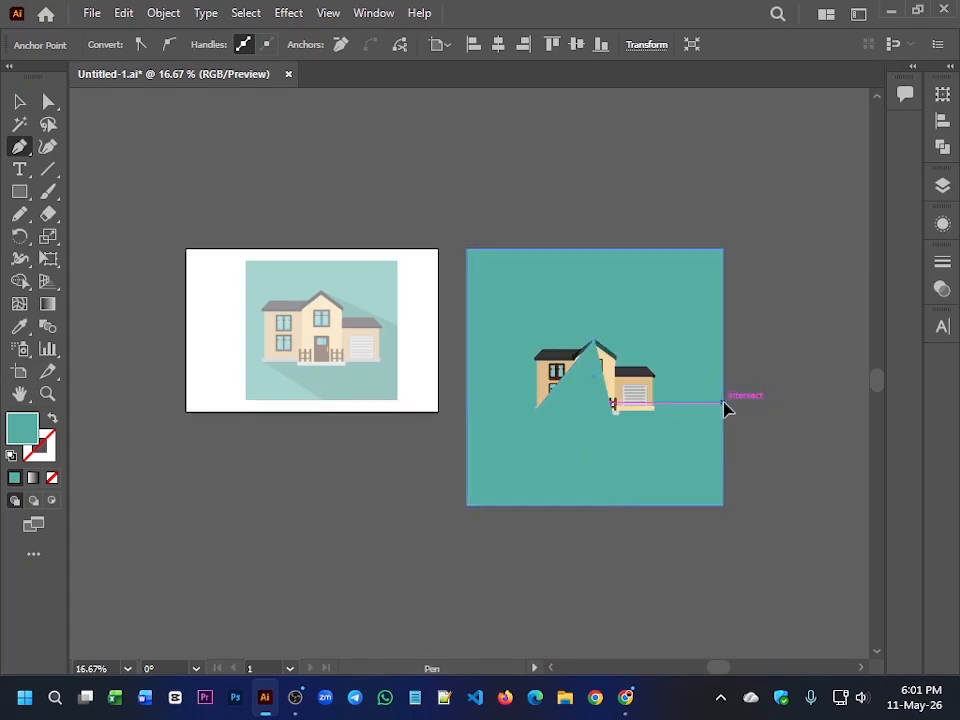
pyautogui.click(594, 342)
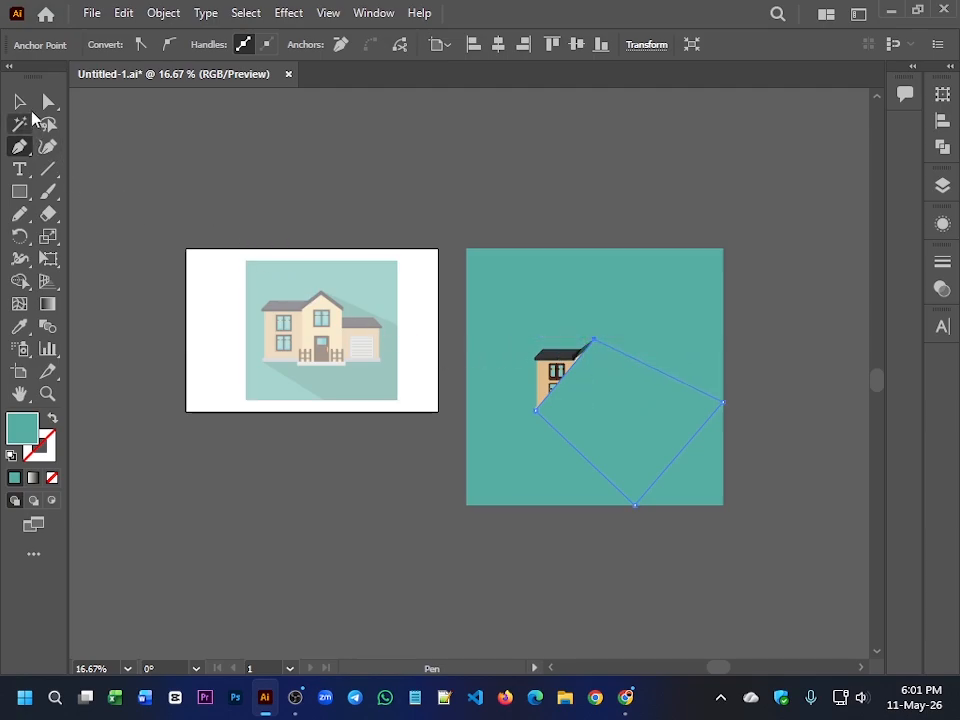
# Step: Fill the shadow shape with the darker shadow tone sampled from the reference image
pyautogui.click(19, 101)
pyautogui.press('i')
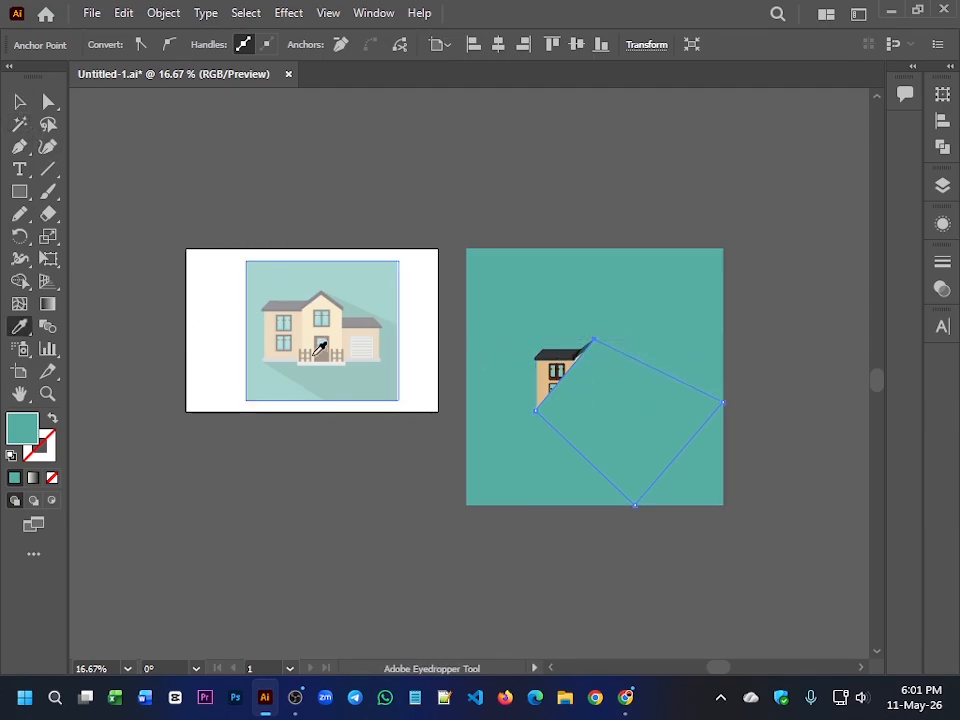
pyautogui.click(332, 369)
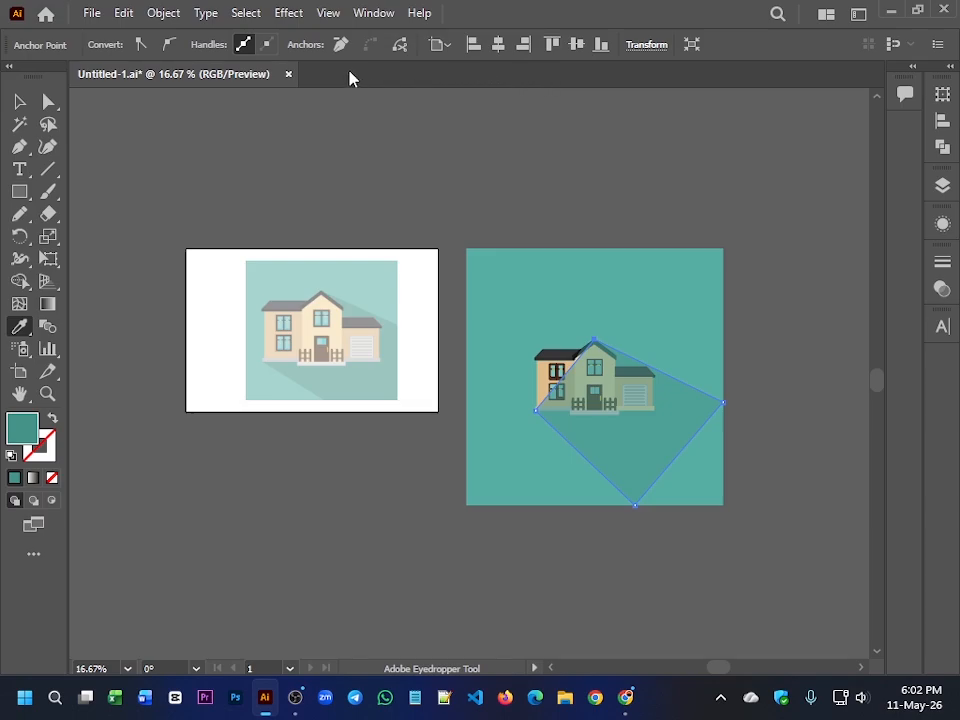
pyautogui.click(20, 101)
pyautogui.click(433, 135)
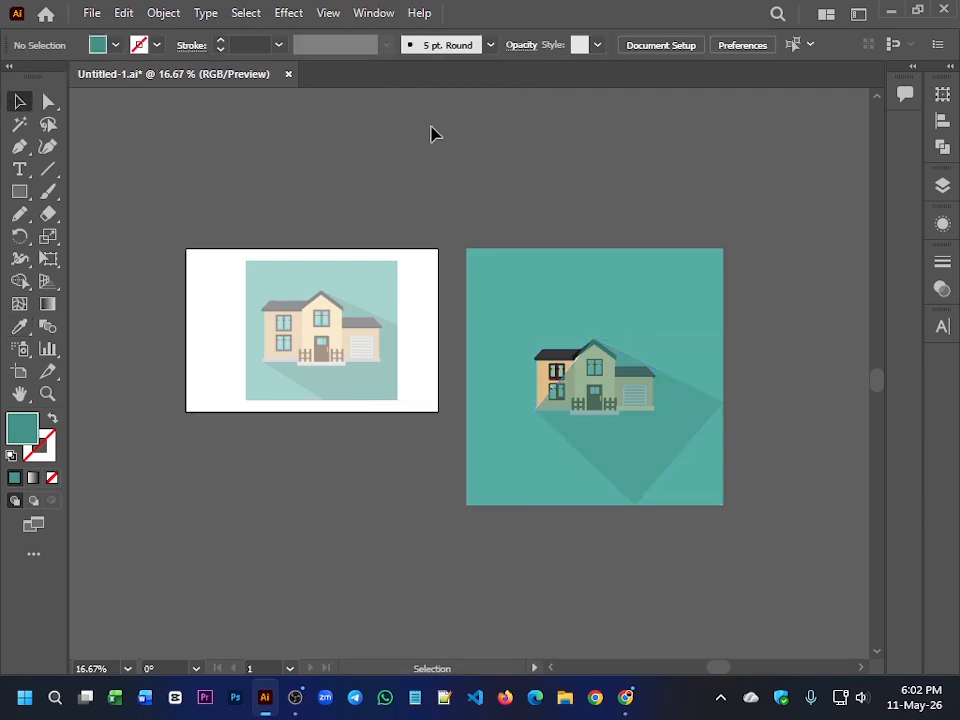
# Step: Set the shadow shape's opacity to 100%
pyautogui.click(656, 402)
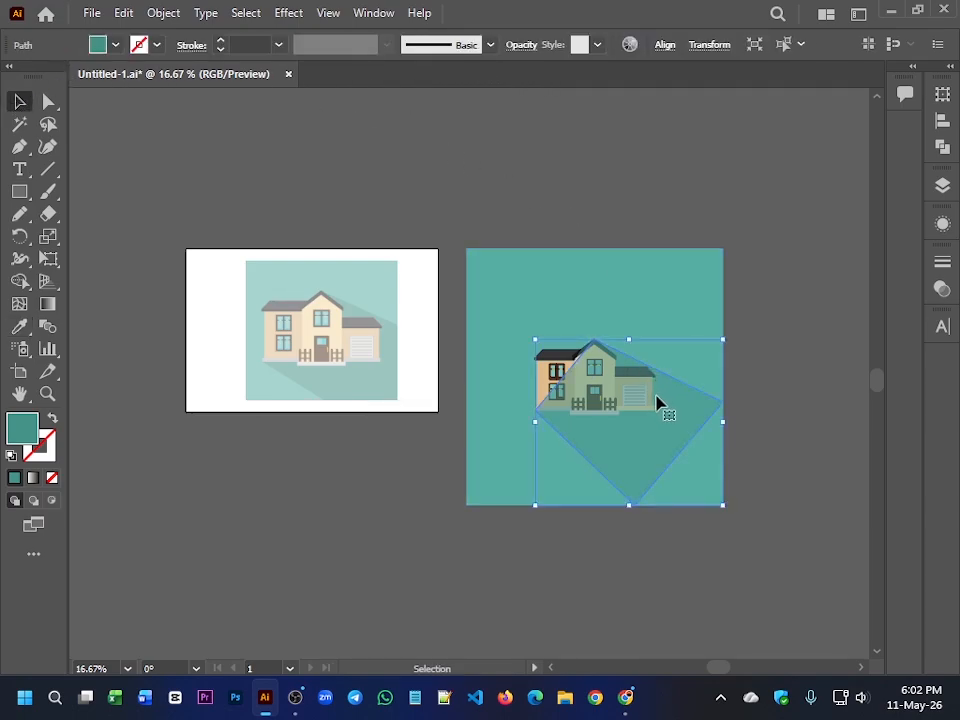
pyautogui.click(522, 45)
pyautogui.click(510, 76)
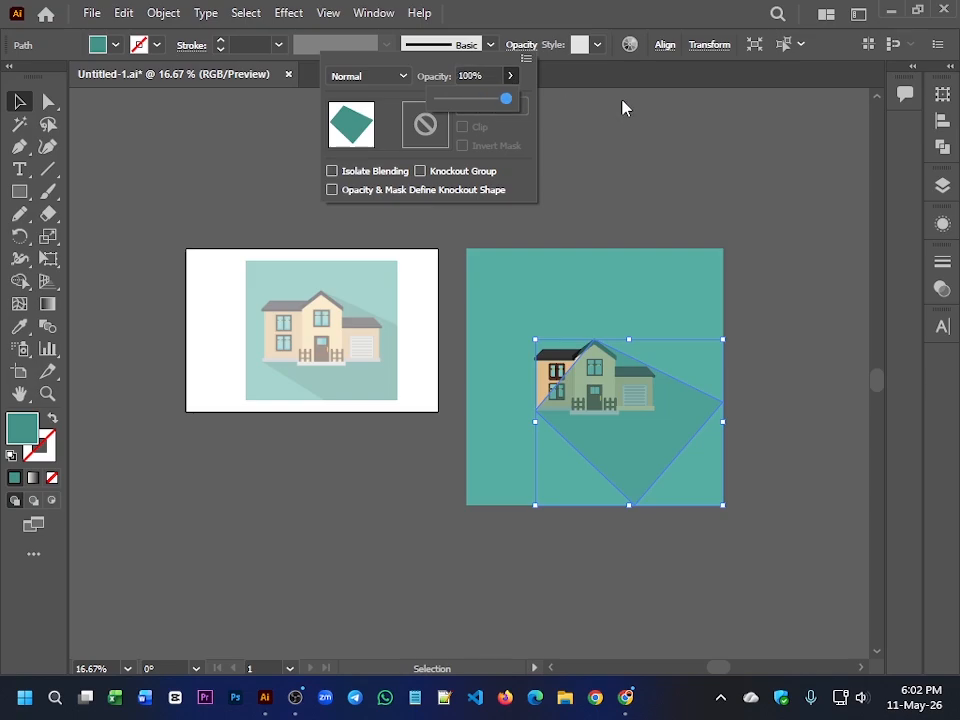
pyautogui.moveTo(622, 108); pyautogui.dragTo(622, 347)
pyautogui.click(614, 394)
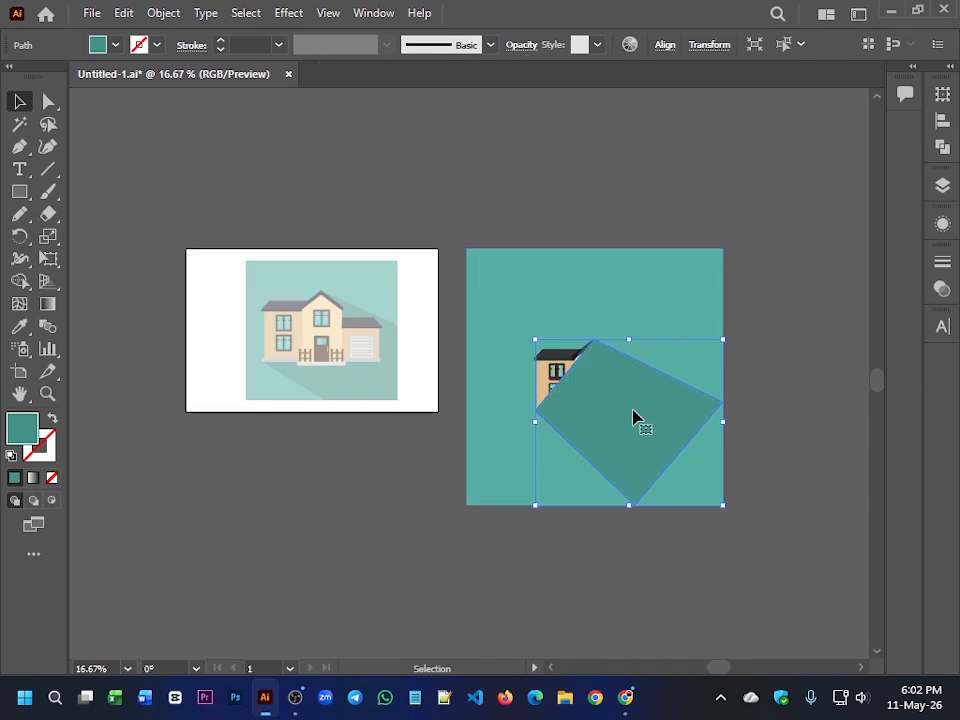
# Step: Send the shadow and the teal background square to the back so the shadow lies between the house and the background
pyautogui.rightClick(633, 418)
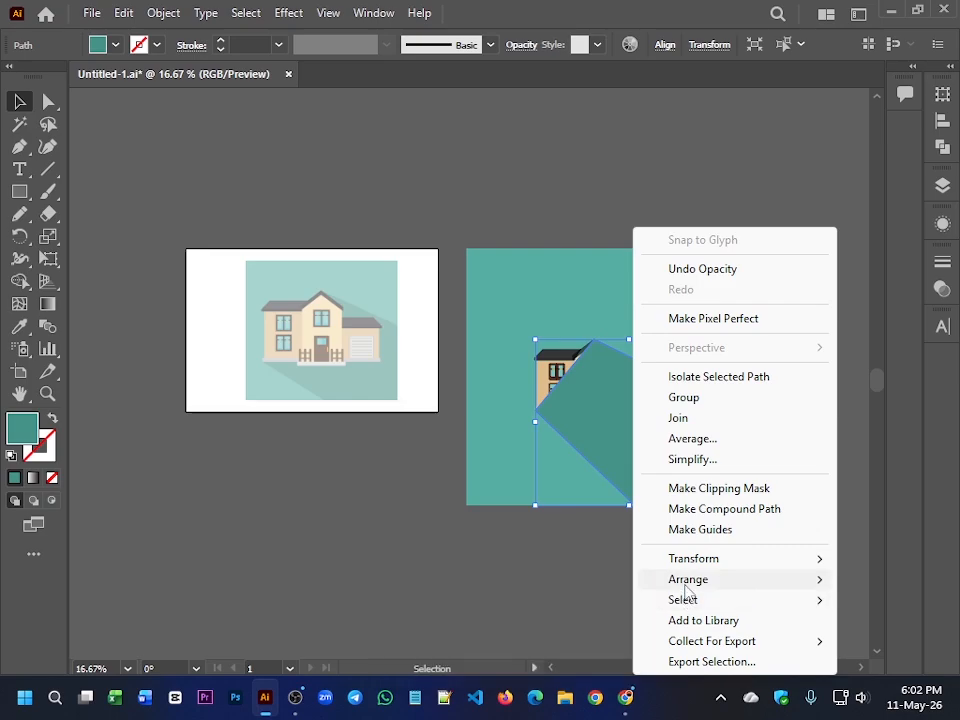
pyautogui.moveTo(690, 580)
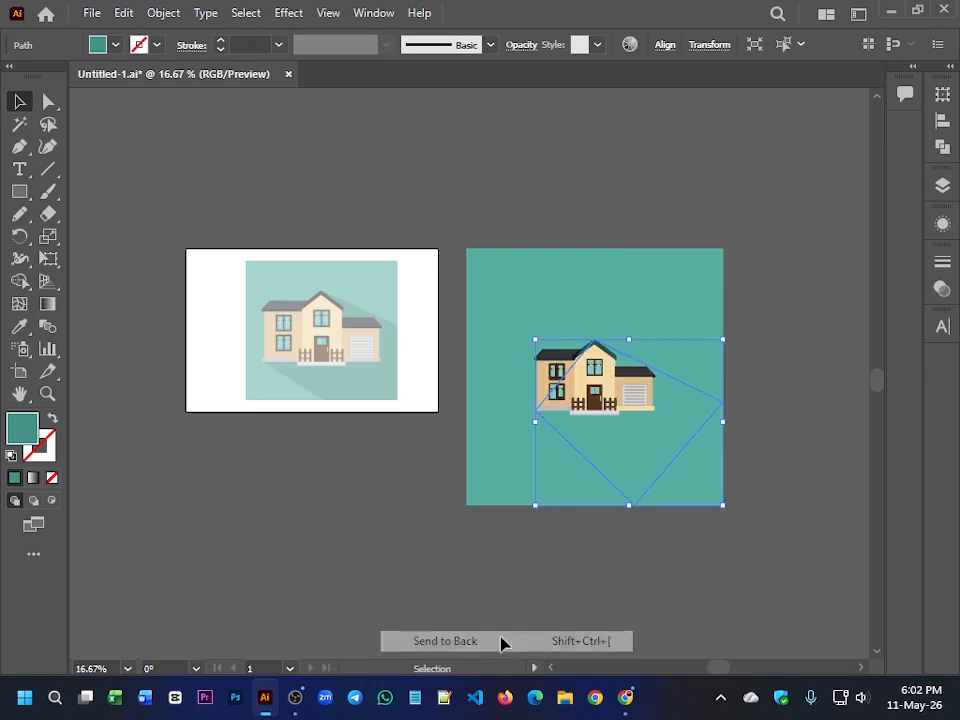
pyautogui.click(744, 525)
pyautogui.click(683, 316)
pyautogui.rightClick(684, 318)
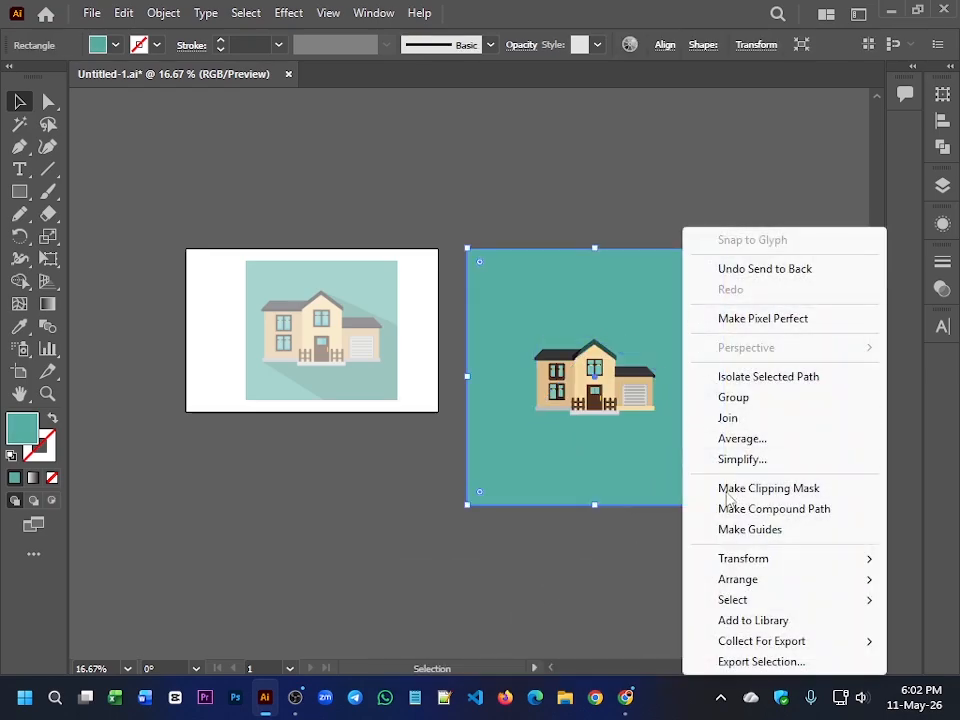
pyautogui.moveTo(717, 588)
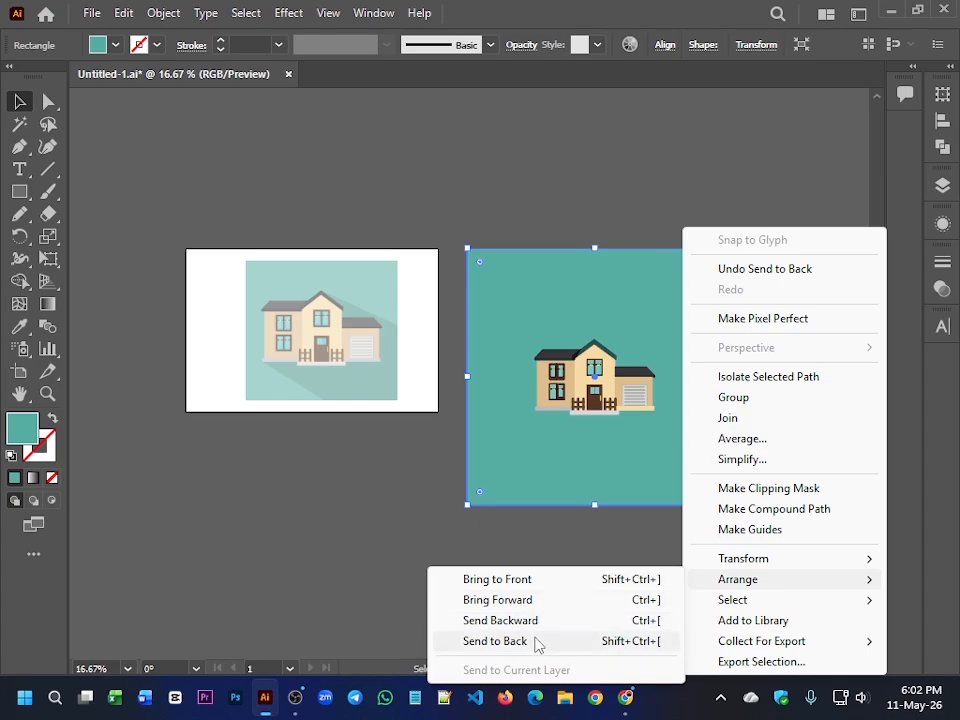
pyautogui.click(538, 641)
pyautogui.click(559, 598)
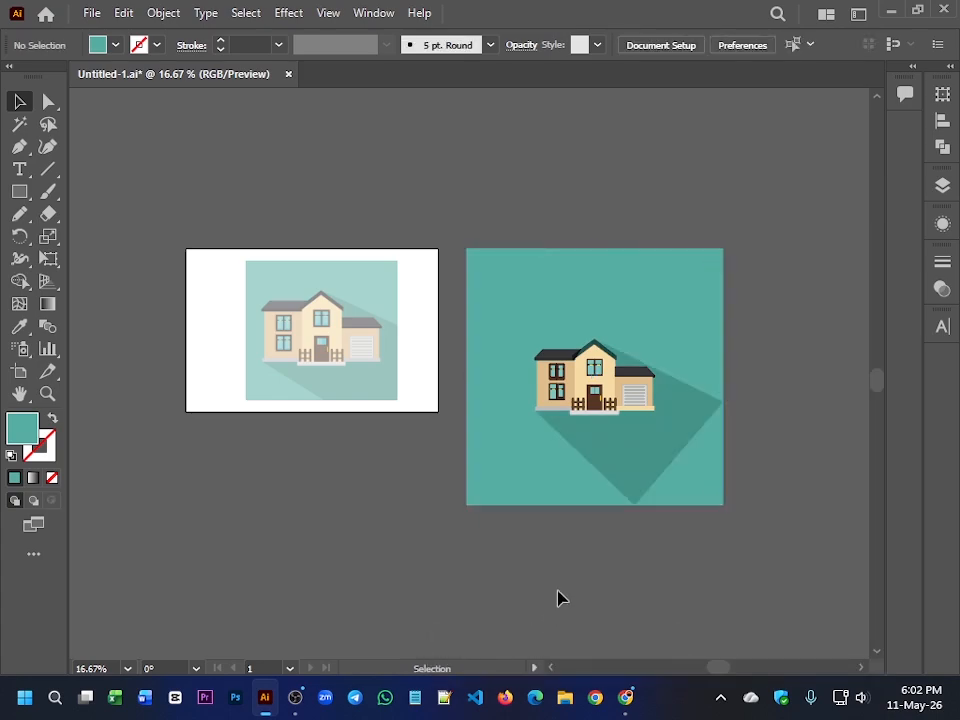
# Step: Extend the shadow's two outer anchor points beyond the background square's right and bottom edges
pyautogui.click(690, 453)
pyautogui.click(785, 463)
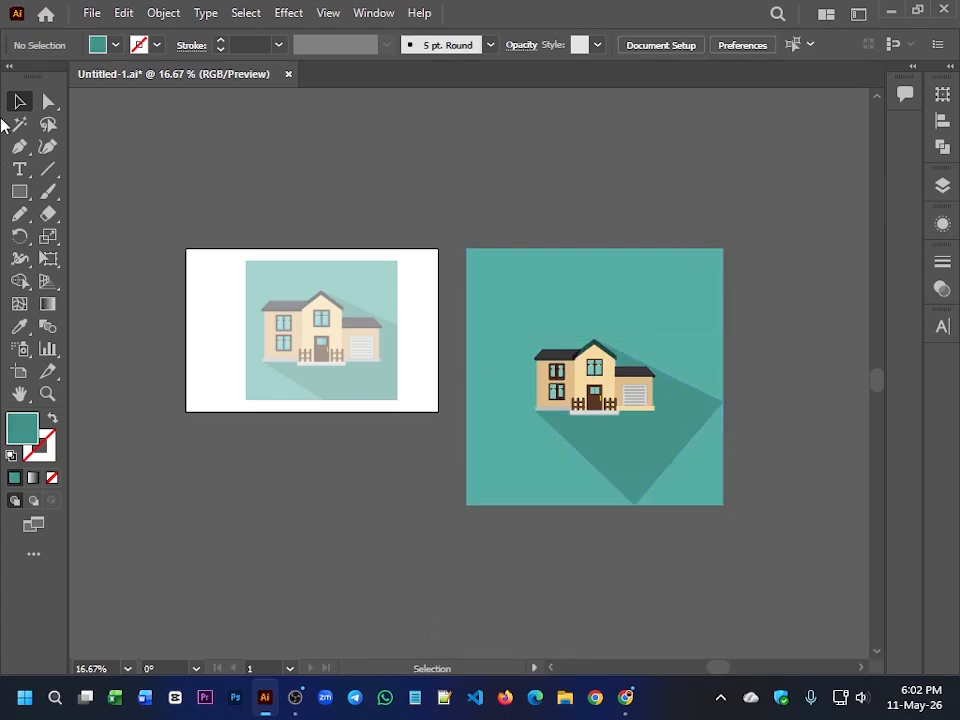
pyautogui.click(654, 463)
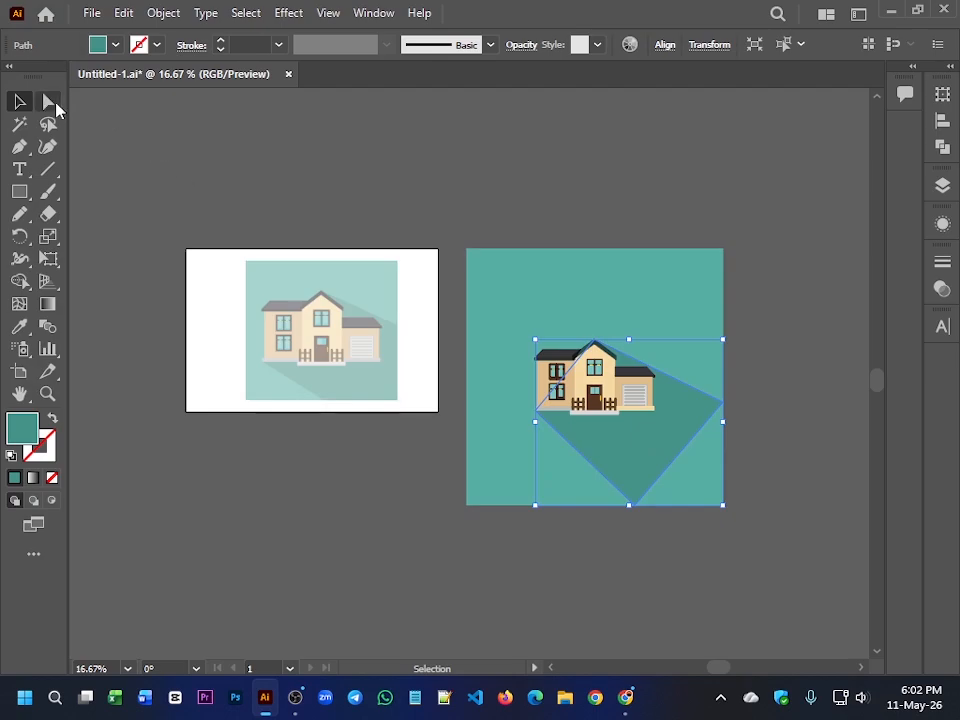
pyautogui.click(47, 102)
pyautogui.press('space')
pyautogui.moveTo(618, 496); pyautogui.dragTo(424, 416)
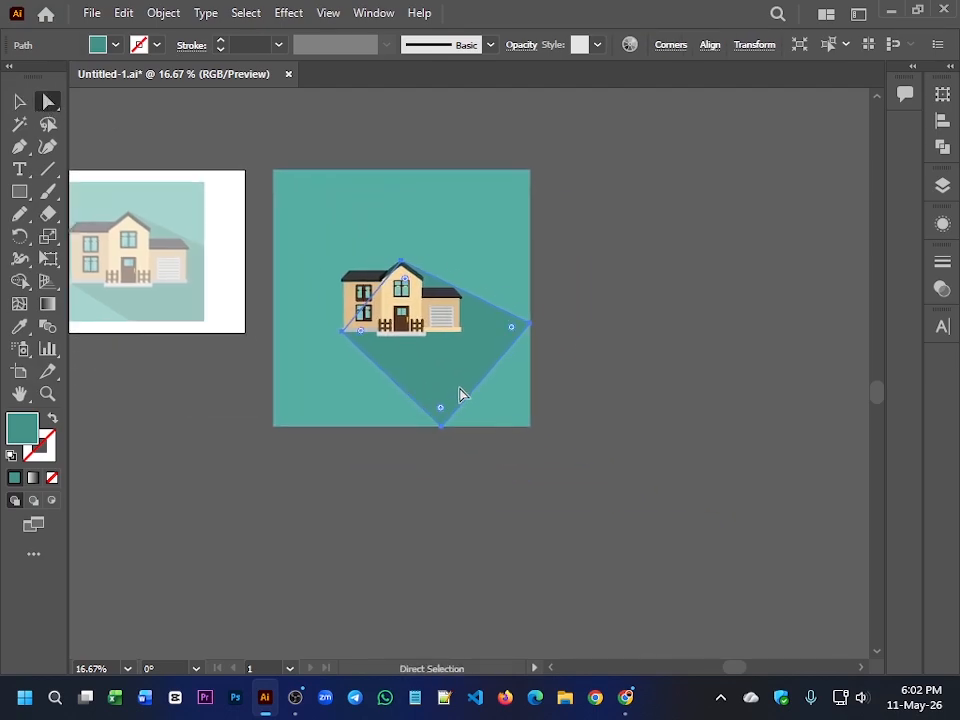
pyautogui.scroll(2, 570, 360)
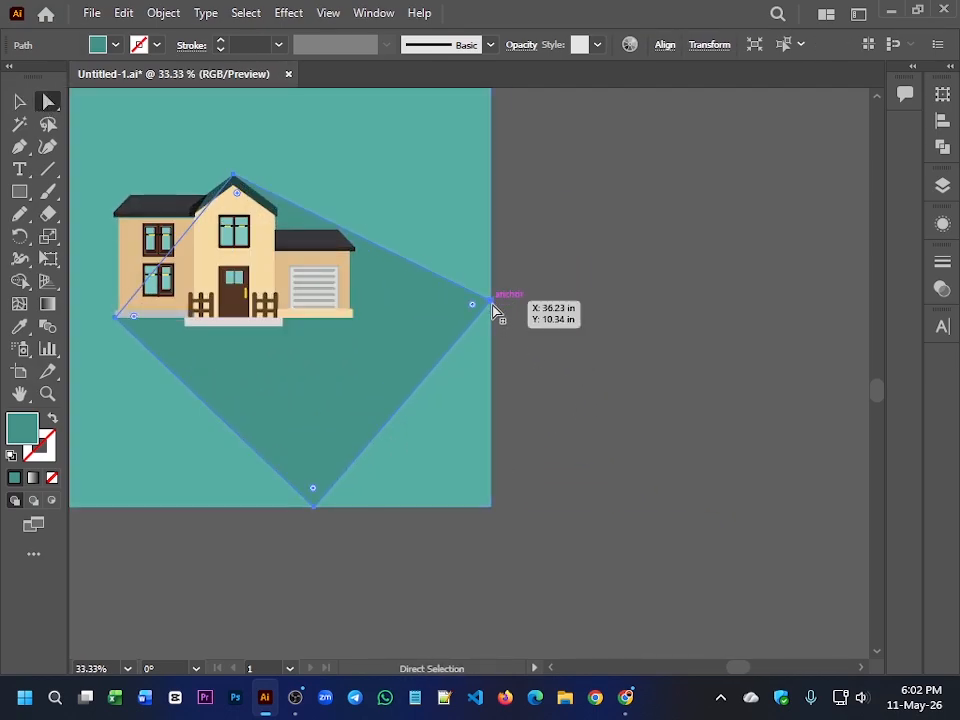
pyautogui.moveTo(493, 306); pyautogui.dragTo(588, 350)
pyautogui.moveTo(316, 507); pyautogui.dragTo(480, 578)
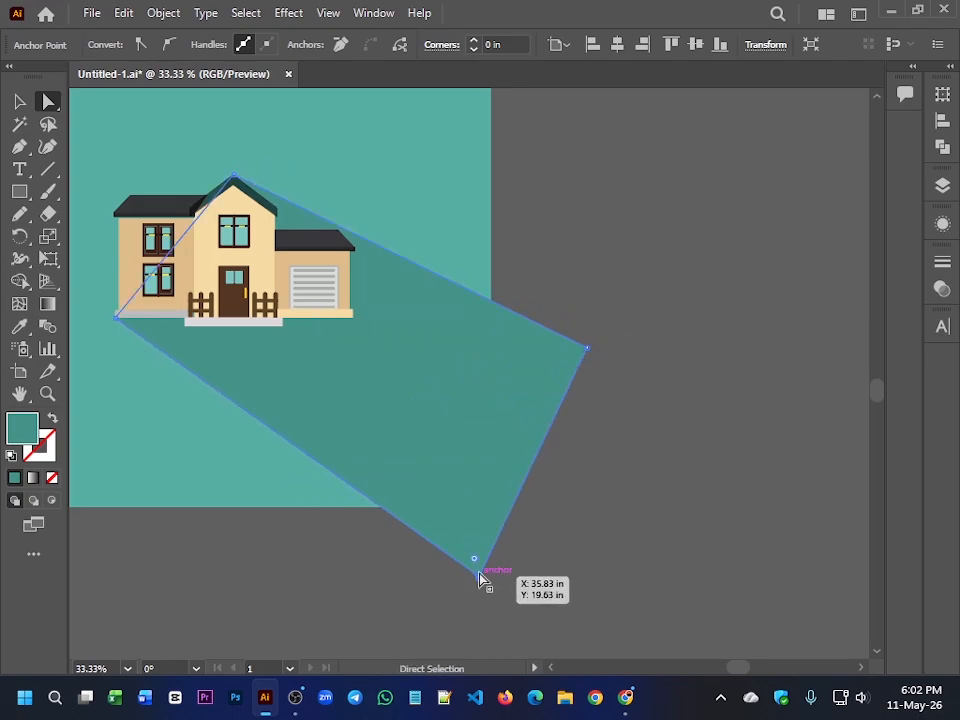
# Step: Change the shadow's fill to a very dark grey-green
pyautogui.doubleClick(20, 430)
pyautogui.moveTo(349, 426); pyautogui.dragTo(289, 390)
pyautogui.click(674, 221)
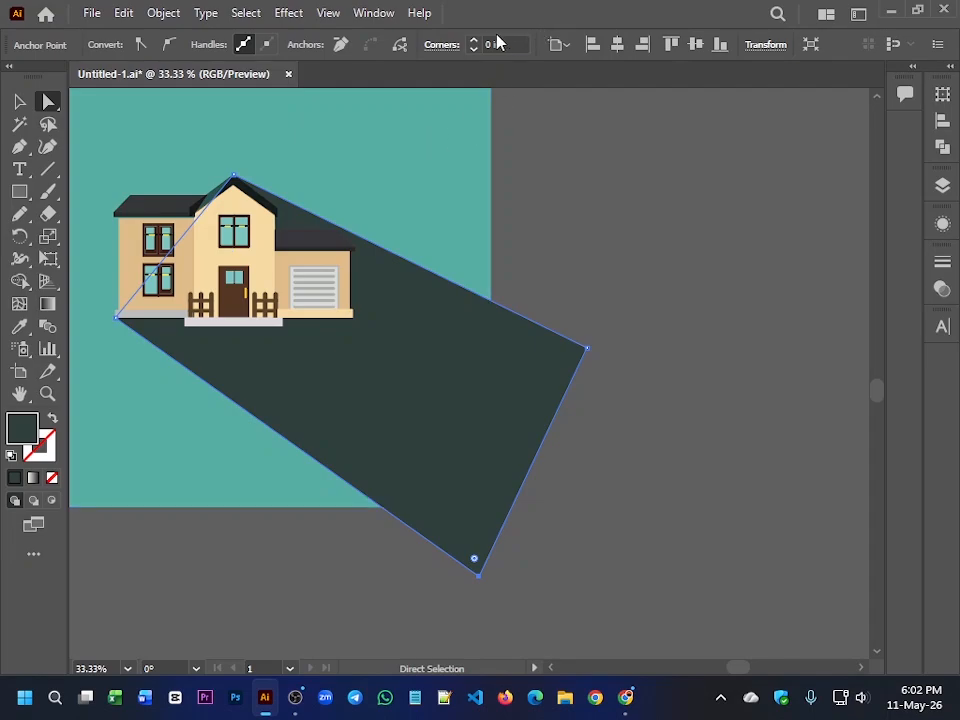
# Step: Lower the shadow shape's opacity to 44% and deselect it
pyautogui.click(645, 159)
pyautogui.click(555, 379)
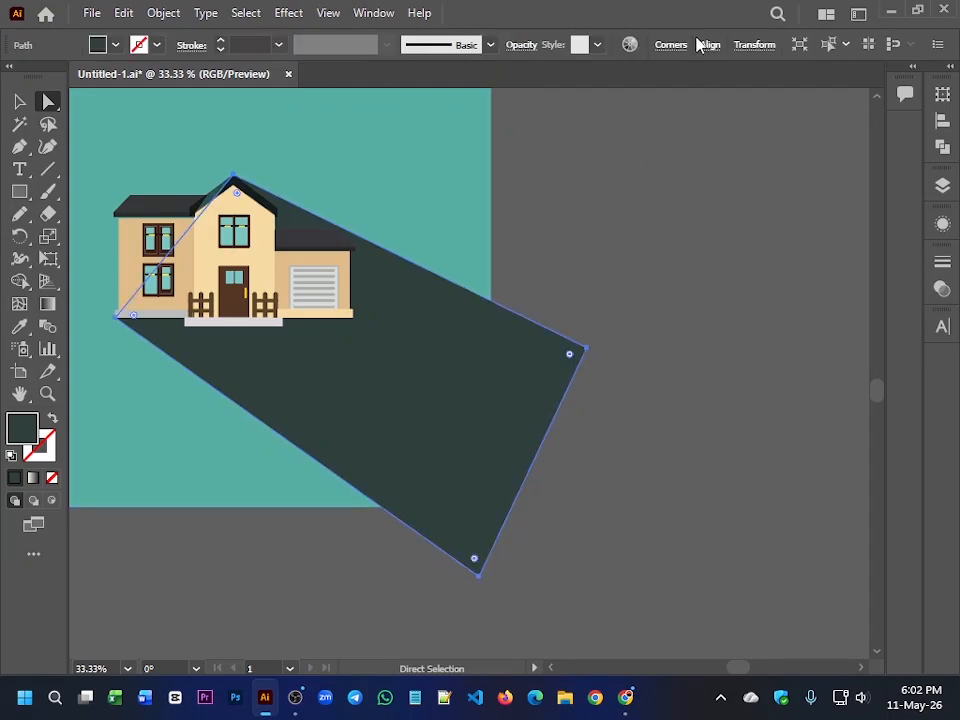
pyautogui.click(531, 47)
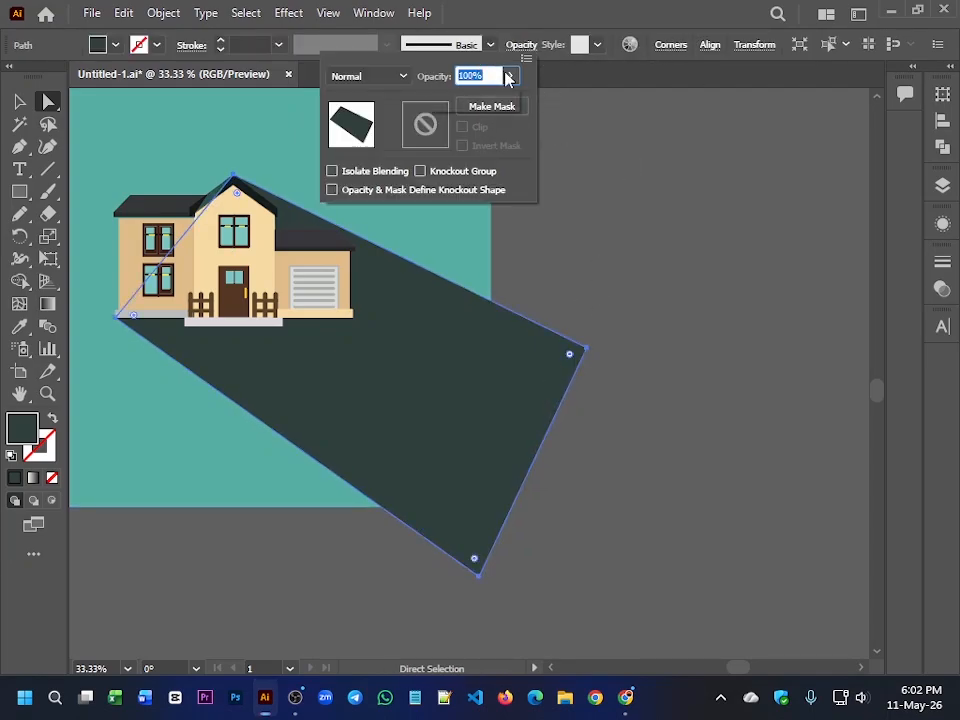
pyautogui.click(509, 76)
pyautogui.moveTo(498, 103); pyautogui.dragTo(470, 105)
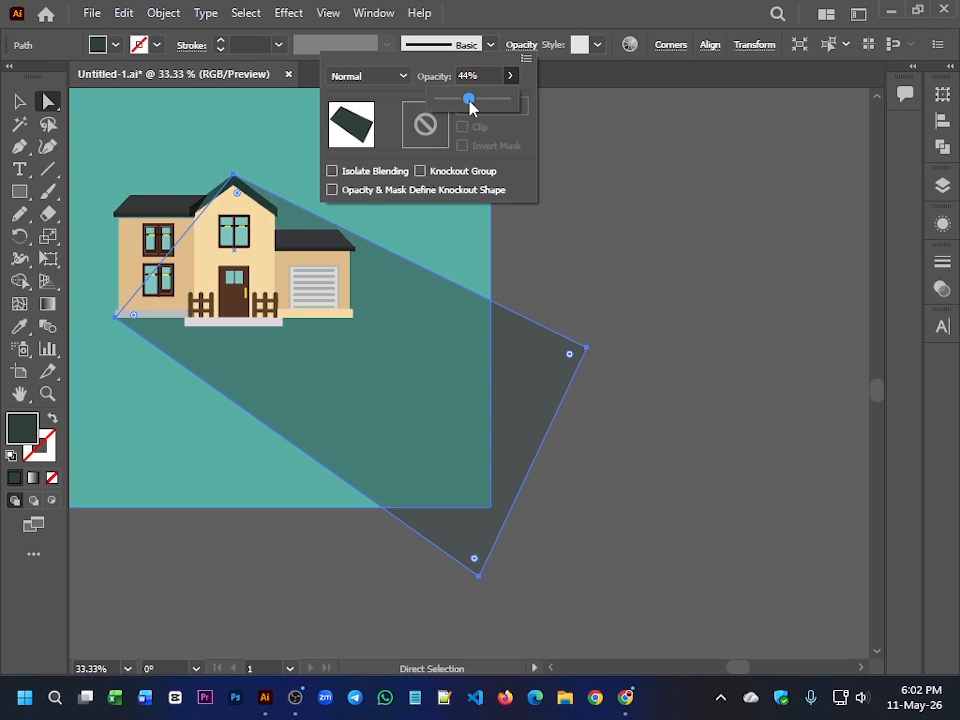
pyautogui.click(626, 161)
pyautogui.click(644, 196)
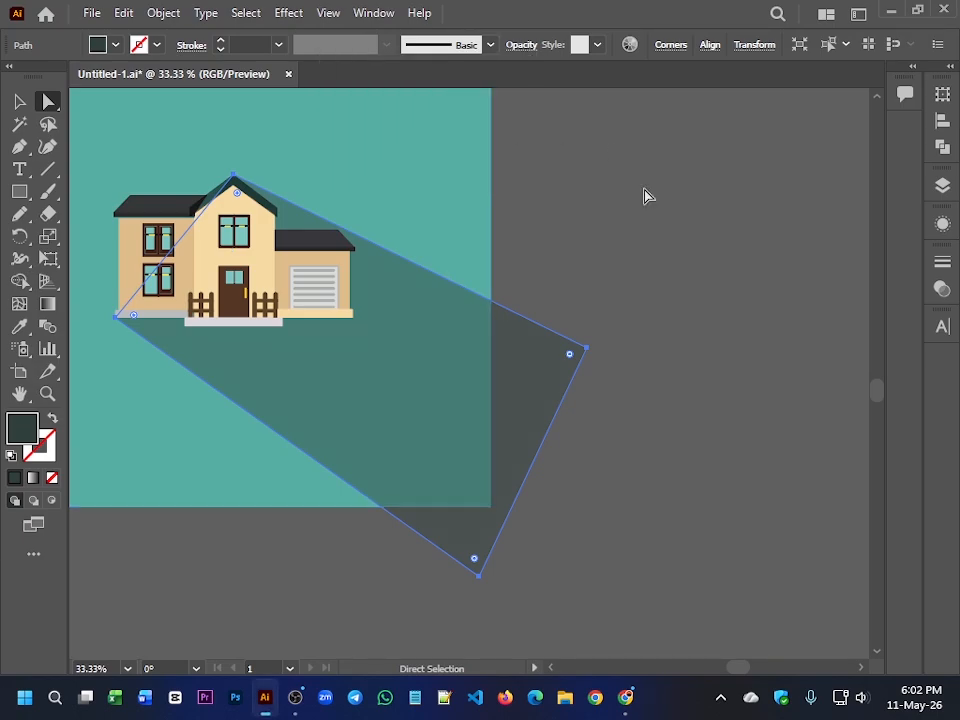
pyautogui.click(644, 196)
# Step: Select the whole illustration and trim the shadow part outside the teal square with the Shape Builder tool
pyautogui.click(19, 101)
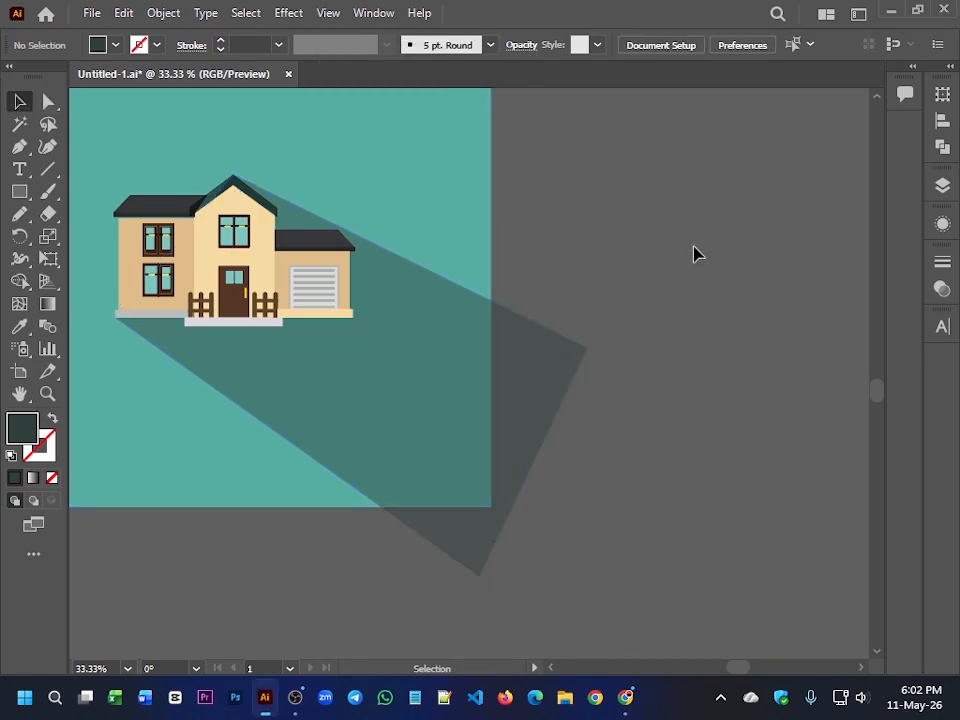
pyautogui.scroll(-3, 697, 254)
pyautogui.moveTo(450, 186); pyautogui.dragTo(429, 206)
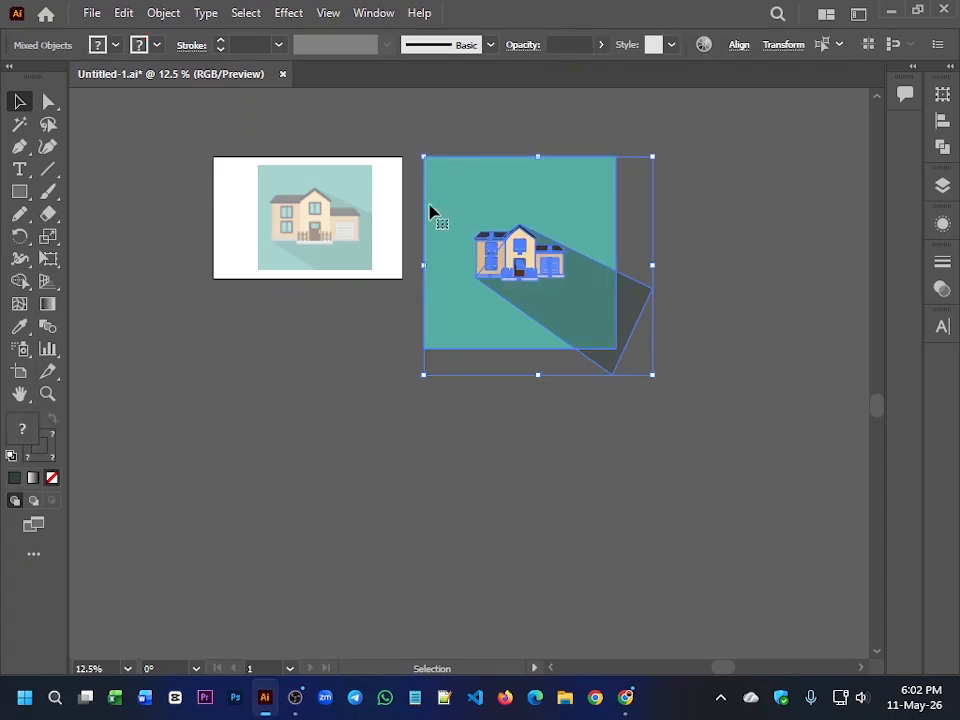
pyautogui.click(19, 281)
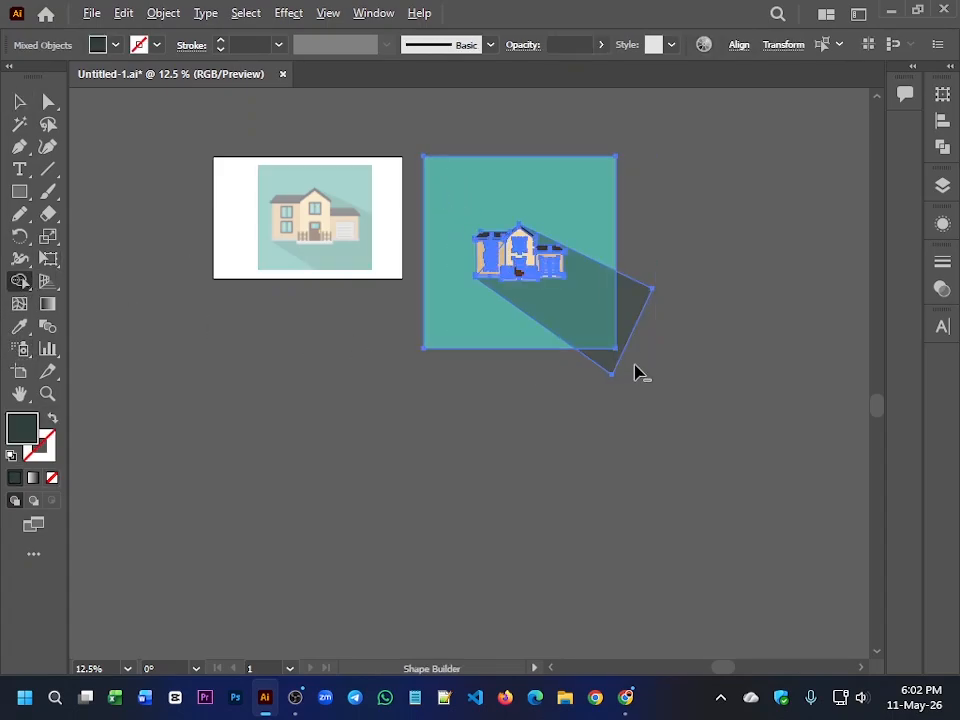
pyautogui.scroll(2, 636, 360)
pyautogui.keyDown('alt'); pyautogui.click(621, 311); pyautogui.keyUp('alt')
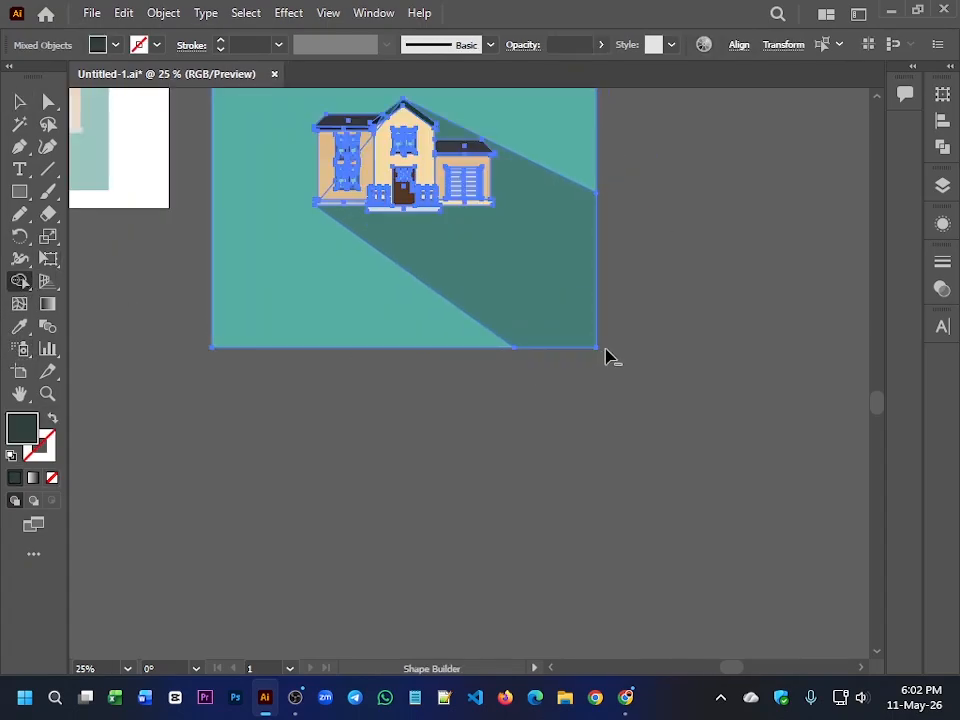
pyautogui.click(20, 101)
pyautogui.click(195, 385)
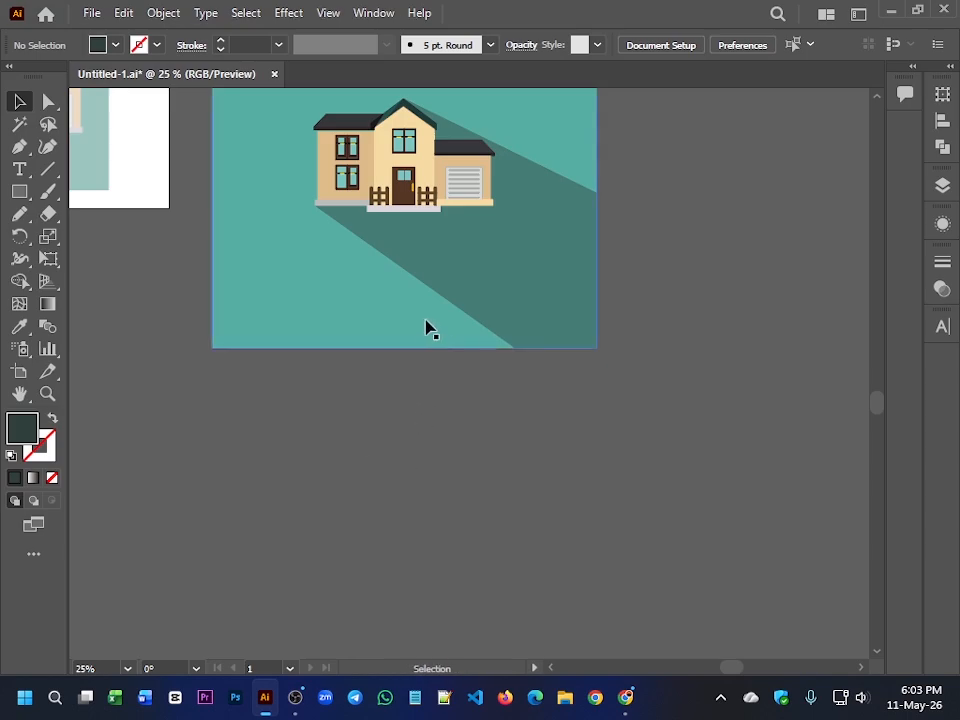
# Step: Move the reference image off the artboard to the far side of the teal square and shift the illustration over the artboard's lower-right corner
pyautogui.moveTo(426, 328); pyautogui.dragTo(541, 477)
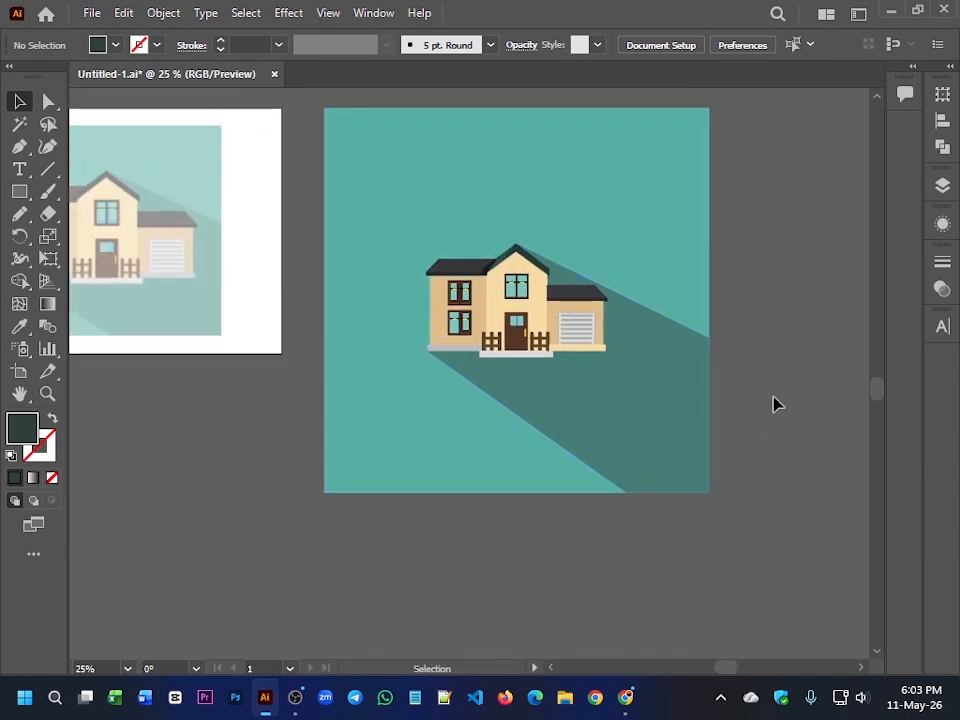
pyautogui.scroll(-2, 778, 403)
pyautogui.moveTo(769, 416); pyautogui.dragTo(686, 389)
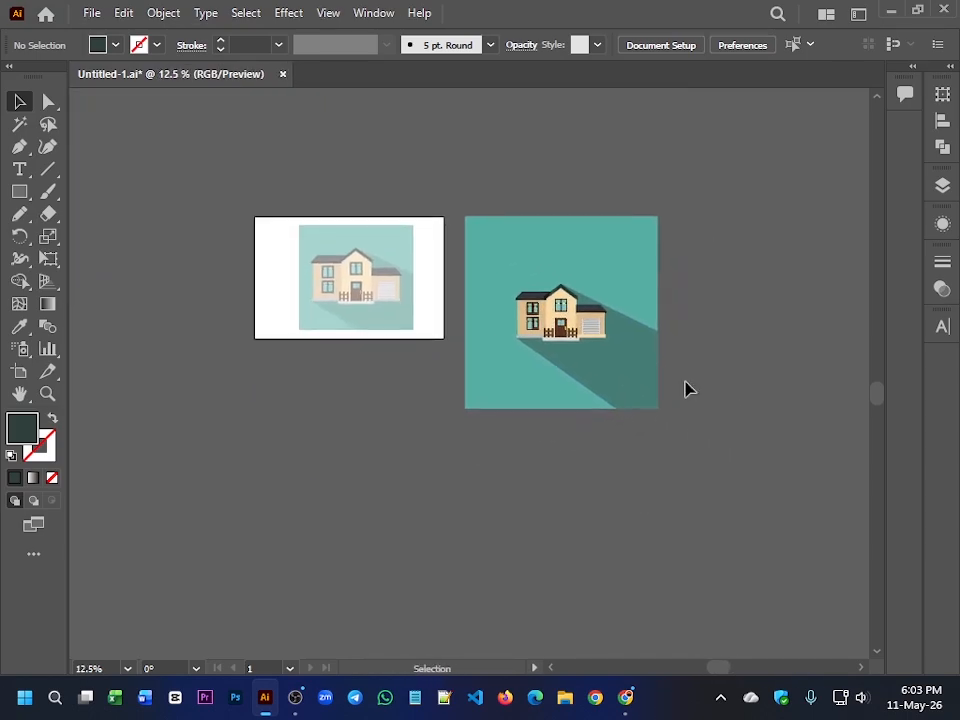
pyautogui.click(332, 285)
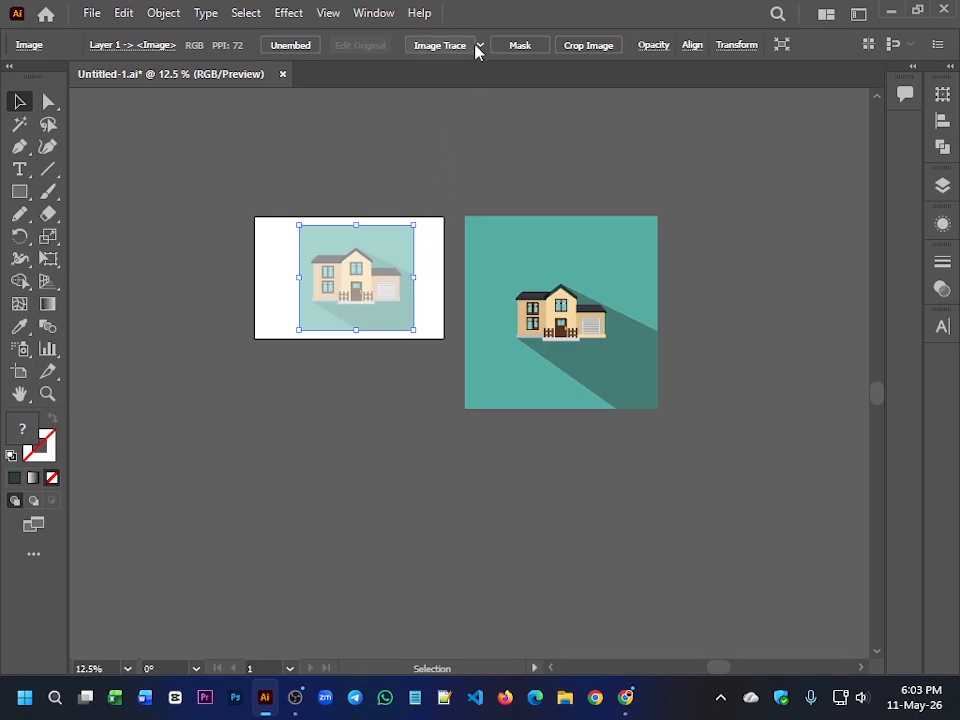
pyautogui.moveTo(335, 302); pyautogui.dragTo(738, 341)
pyautogui.click(700, 486)
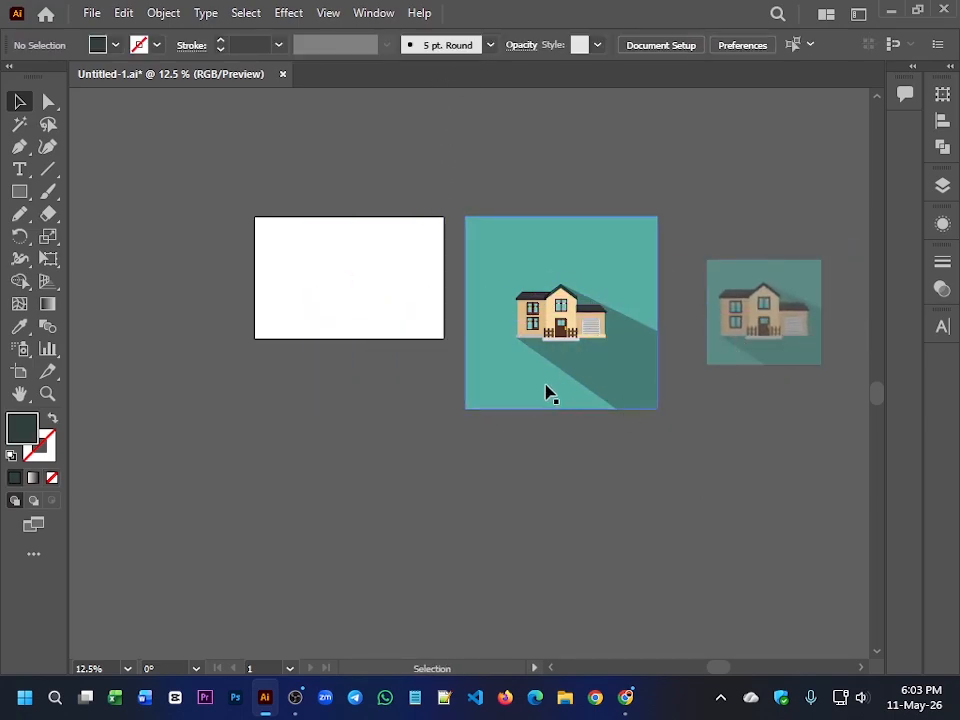
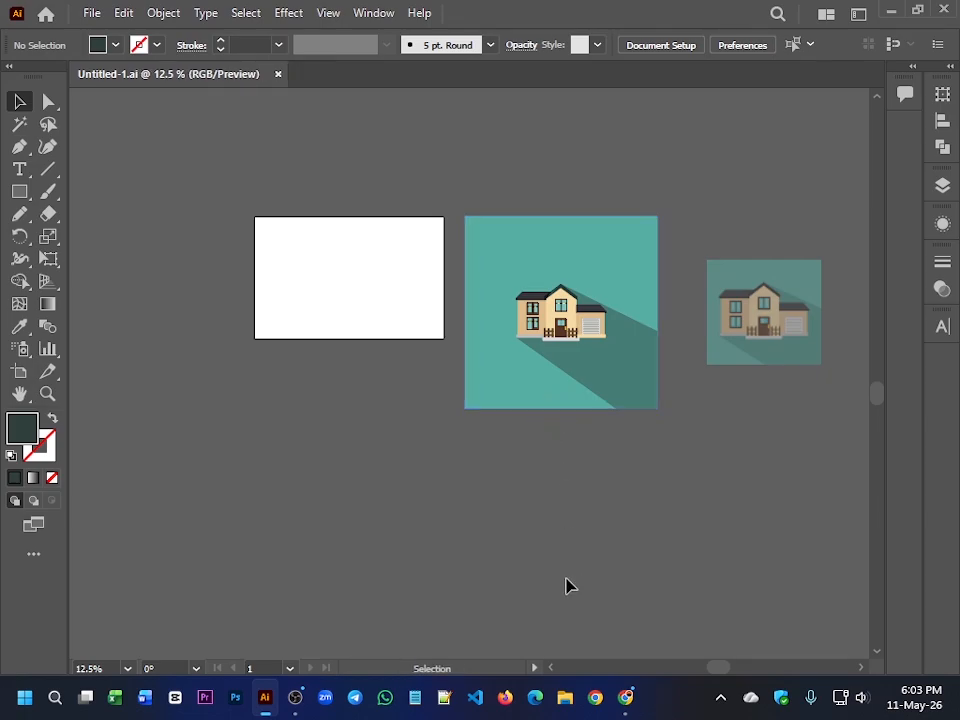
pyautogui.moveTo(567, 364); pyautogui.dragTo(549, 452)
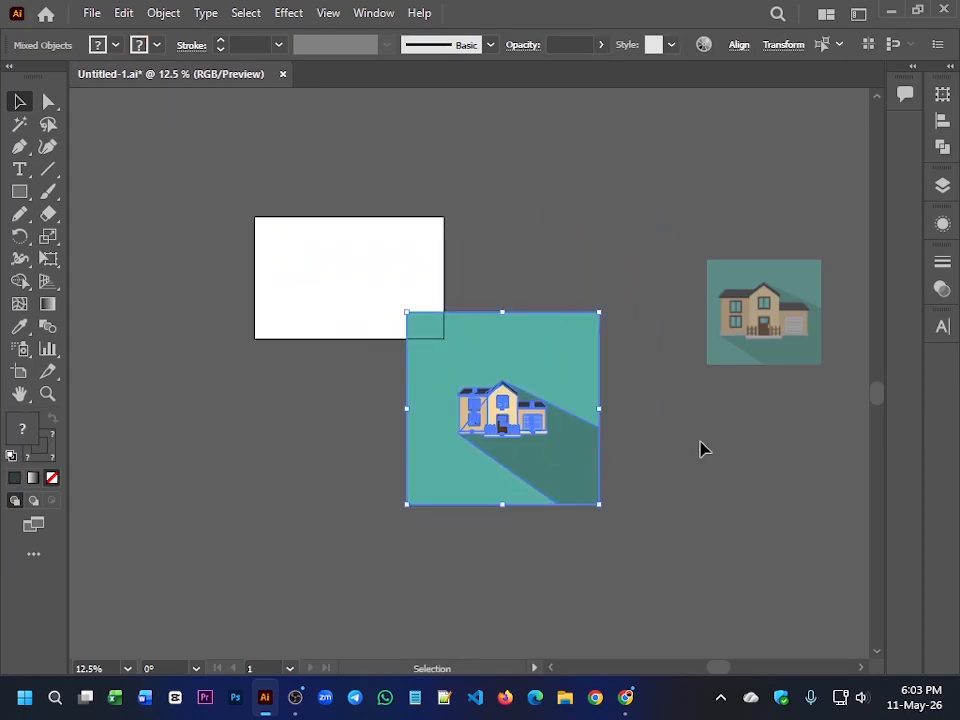
pyautogui.click(701, 448)
# Step: Select the house and its shadow without the teal square, enlarge them proportionally and reposition them around the square's centre
pyautogui.click(570, 430)
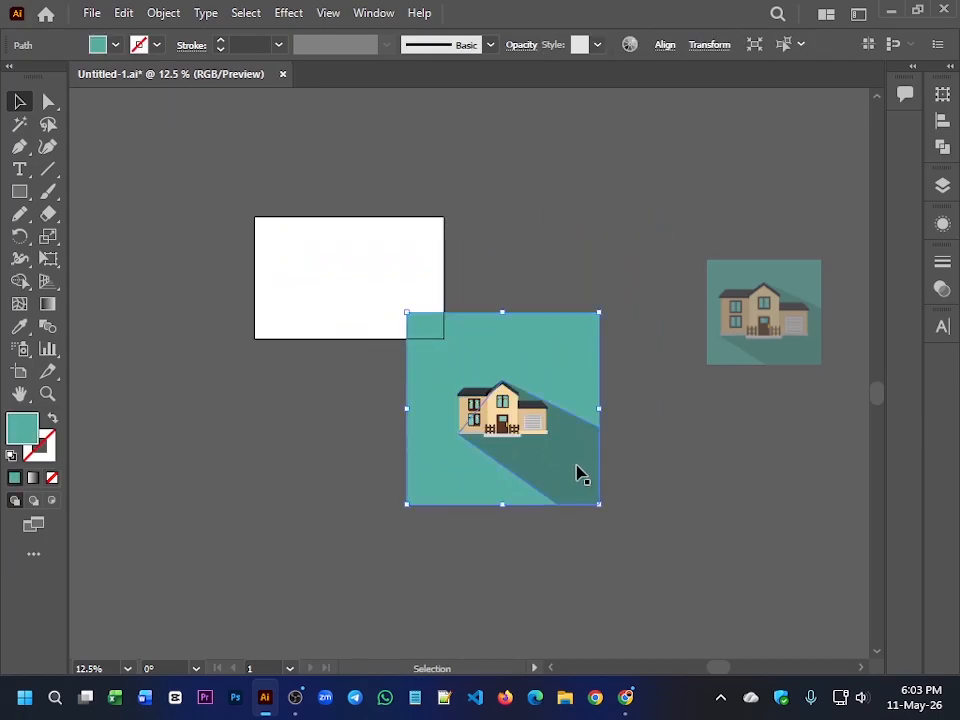
pyautogui.scroll(4, 516, 422)
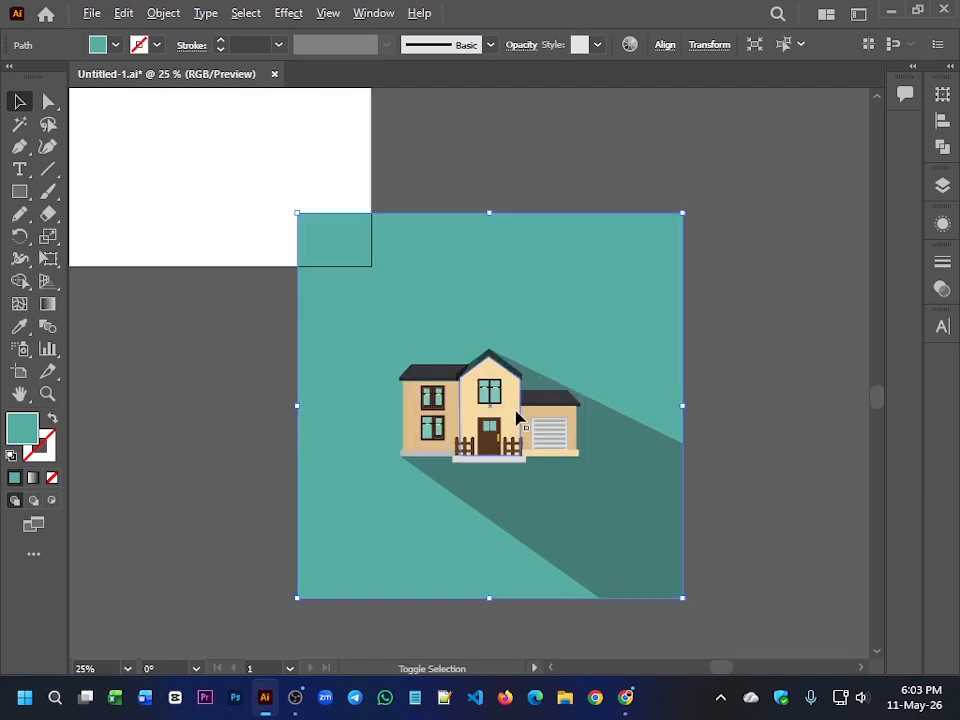
pyautogui.click(507, 418)
pyautogui.keyDown('shift'); pyautogui.click(648, 530); pyautogui.keyUp('shift')
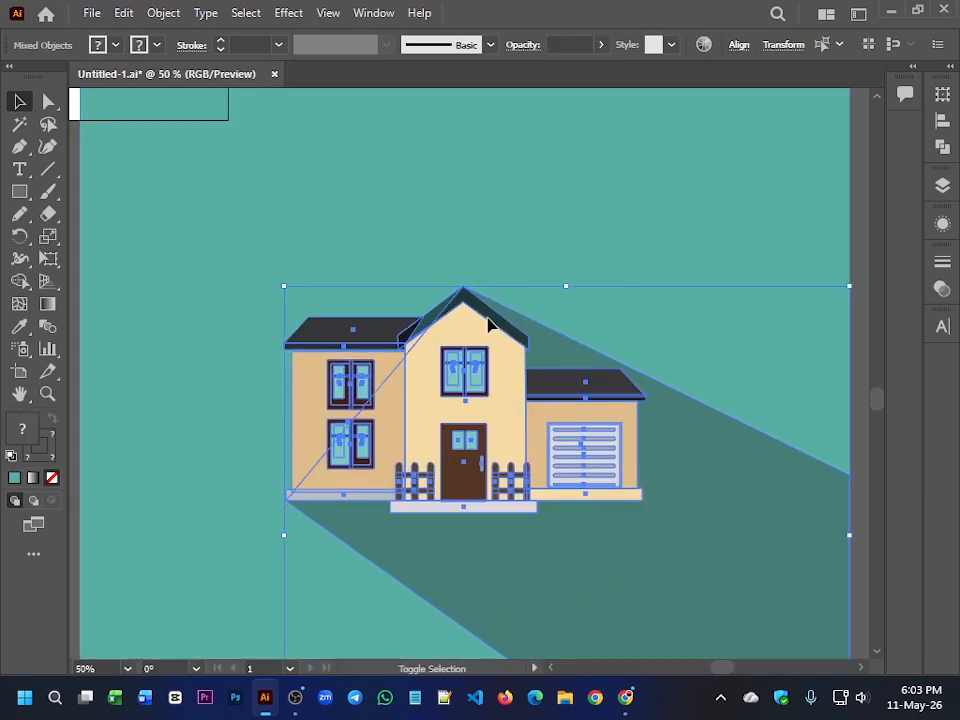
pyautogui.scroll(-2, 491, 336)
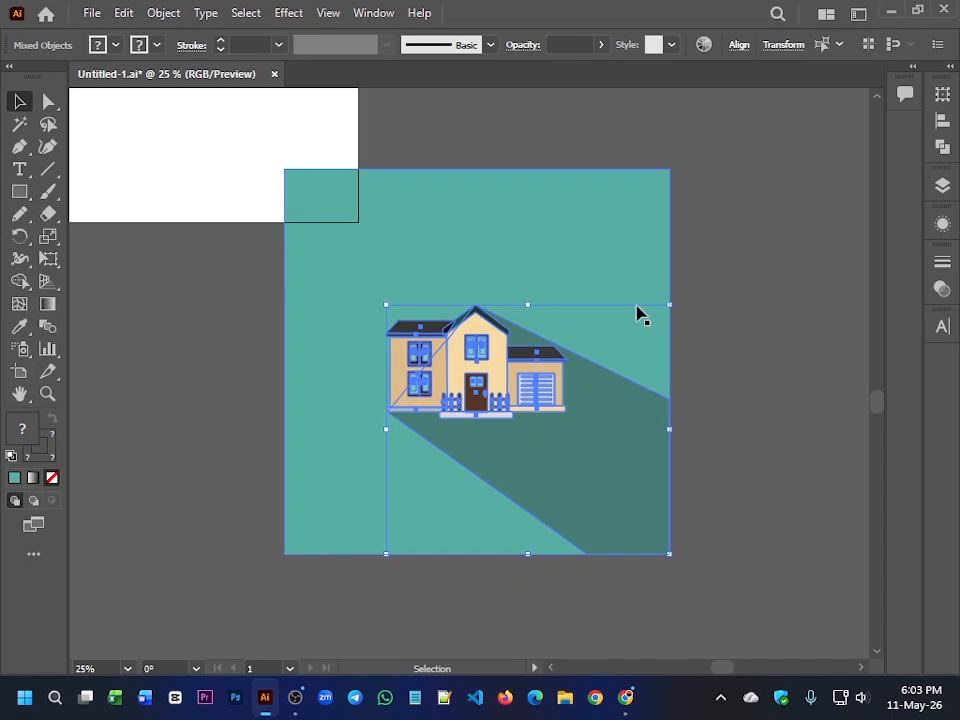
pyautogui.moveTo(668, 307); pyautogui.dragTo(728, 254)
pyautogui.moveTo(489, 332); pyautogui.dragTo(510, 343)
# Step: Select all the artwork and trim the shadow overhanging the teal square with the Shape Builder tool, leaving nothing selected
pyautogui.hotkey('ctrl', 'a')
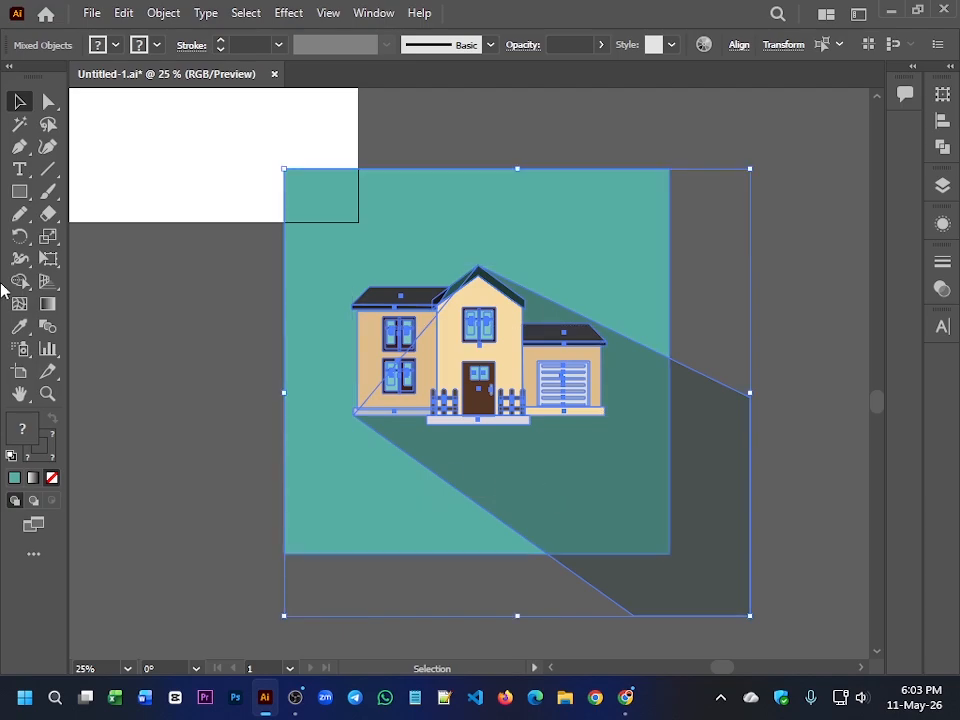
pyautogui.click(19, 281)
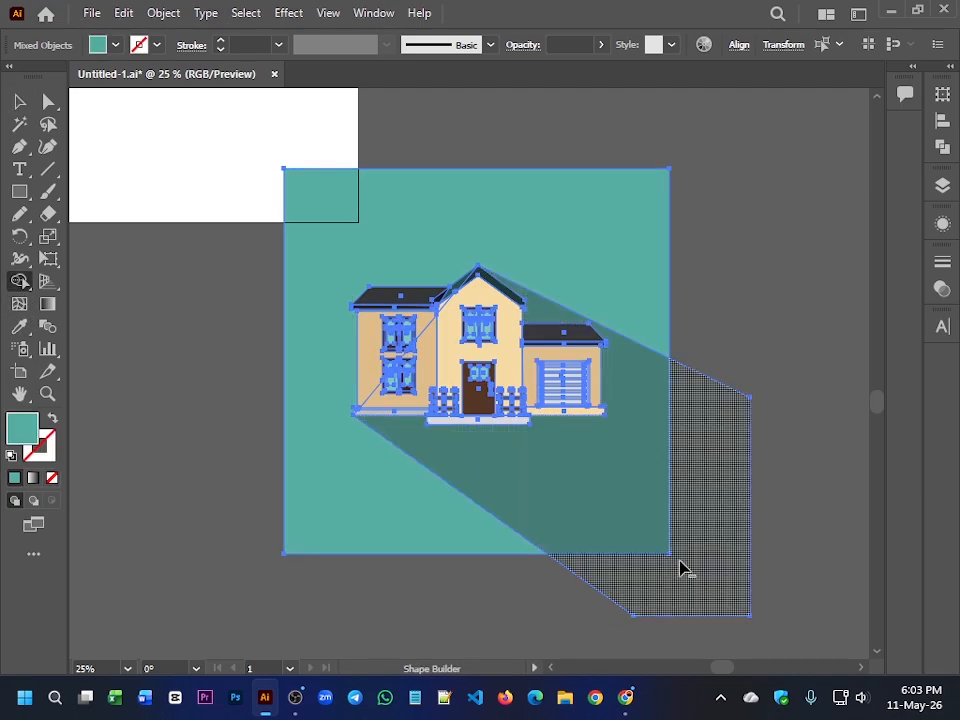
pyautogui.keyDown('alt'); pyautogui.click(679, 569); pyautogui.keyUp('alt')
pyautogui.click(19, 101)
pyautogui.click(236, 377)
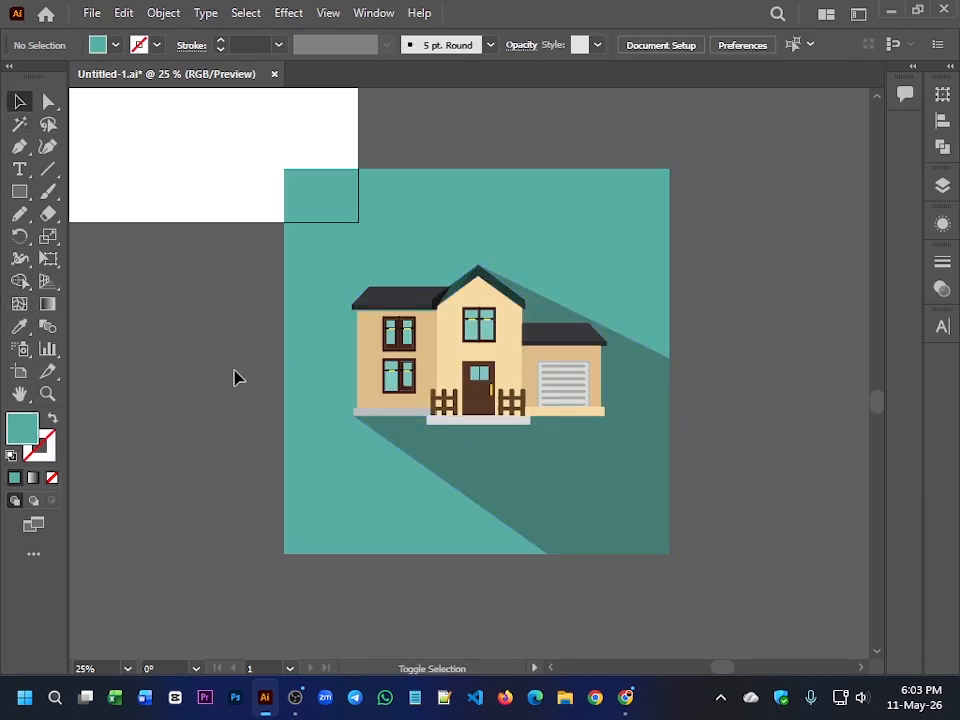
# Step: Select the whole illustration with its teal square and raise its opacity to 100%
pyautogui.scroll(-1, 236, 377)
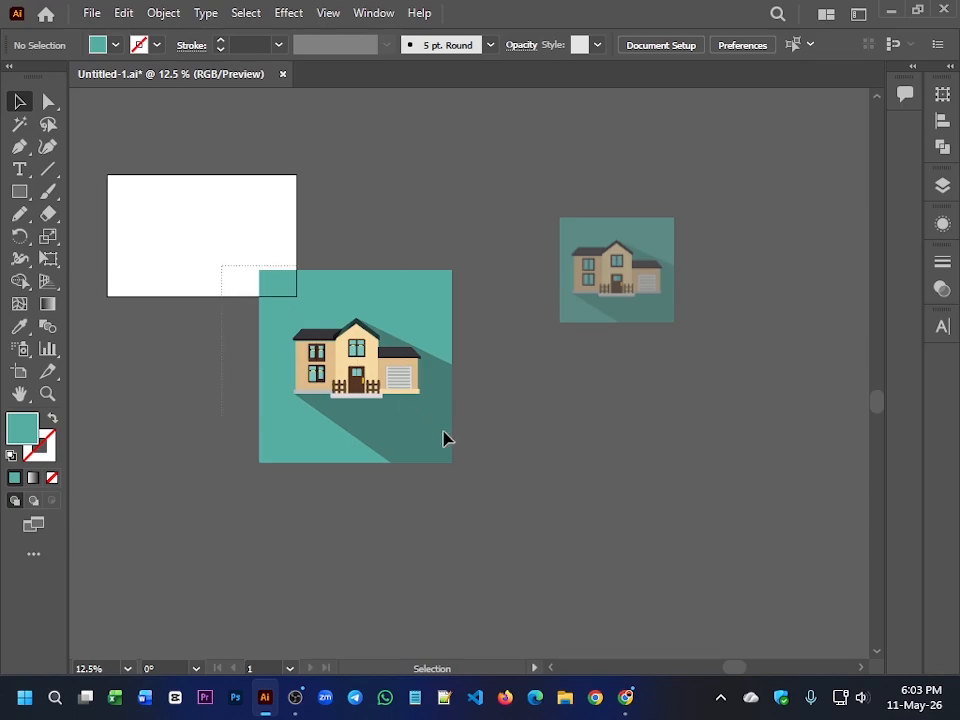
pyautogui.moveTo(490, 476); pyautogui.dragTo(487, 477)
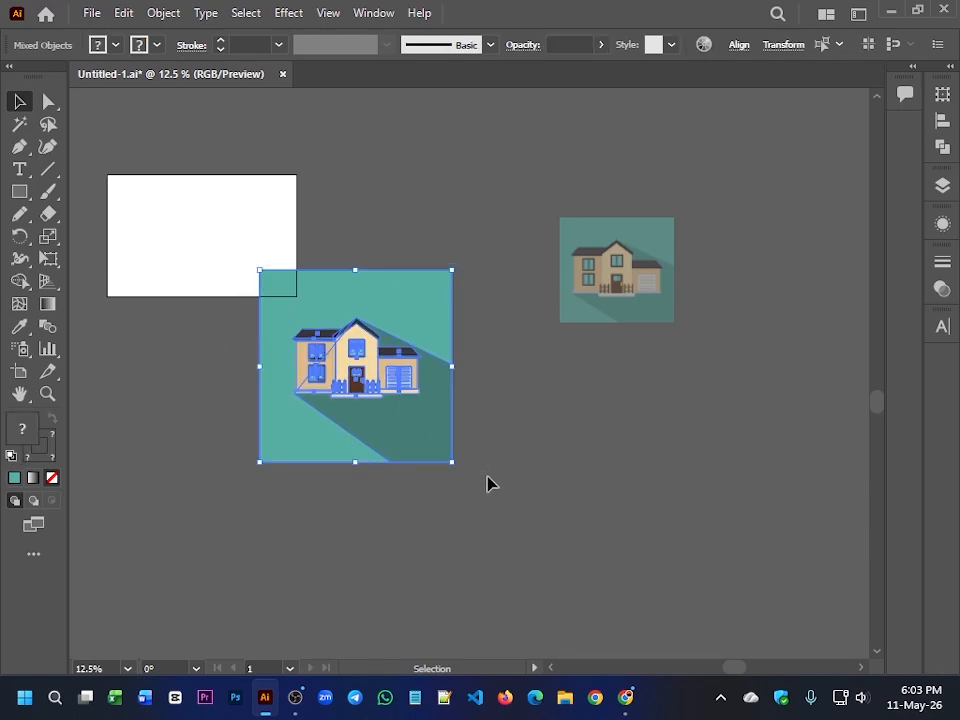
pyautogui.click(524, 45)
pyautogui.click(514, 76)
pyautogui.moveTo(441, 99); pyautogui.dragTo(548, 112)
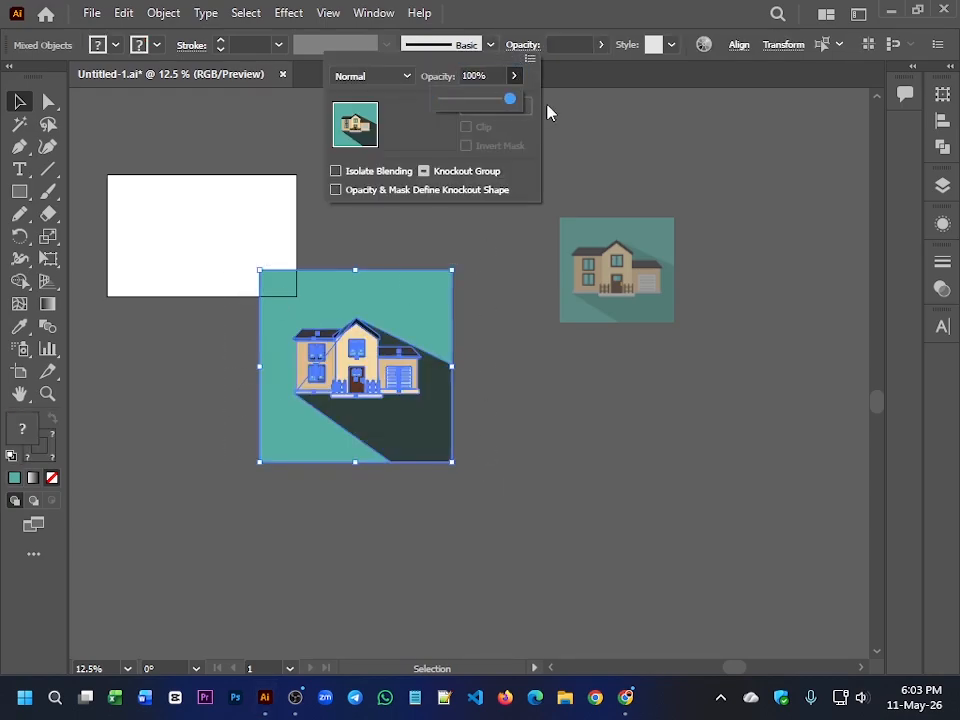
pyautogui.click(585, 120)
pyautogui.click(467, 387)
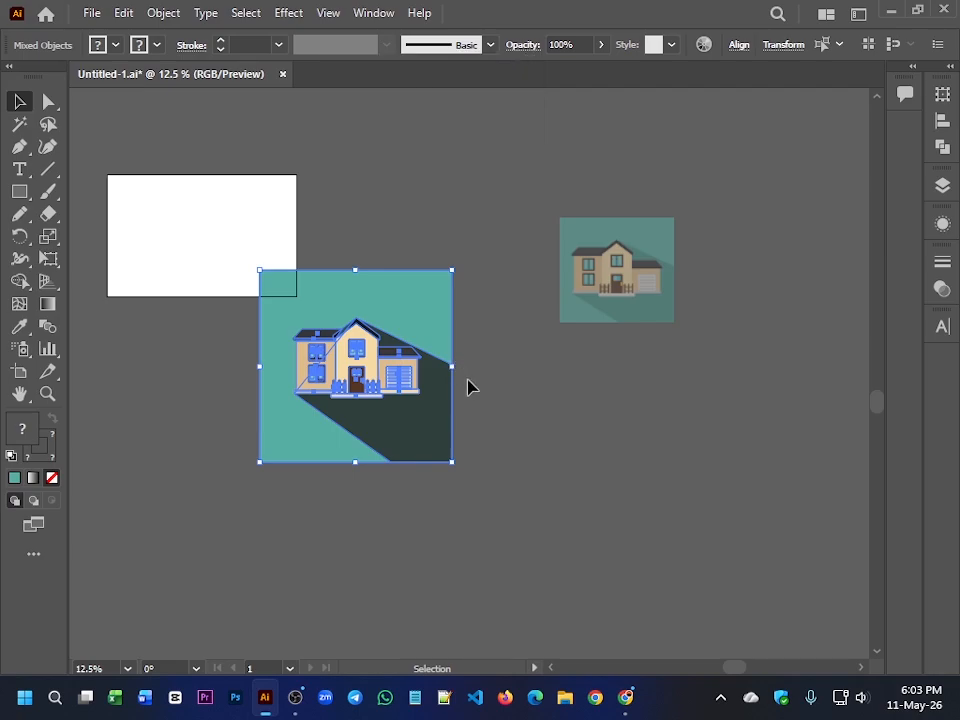
pyautogui.click(470, 432)
# Step: Select only the long shadow shape and lower its opacity to about 40%
pyautogui.click(407, 435)
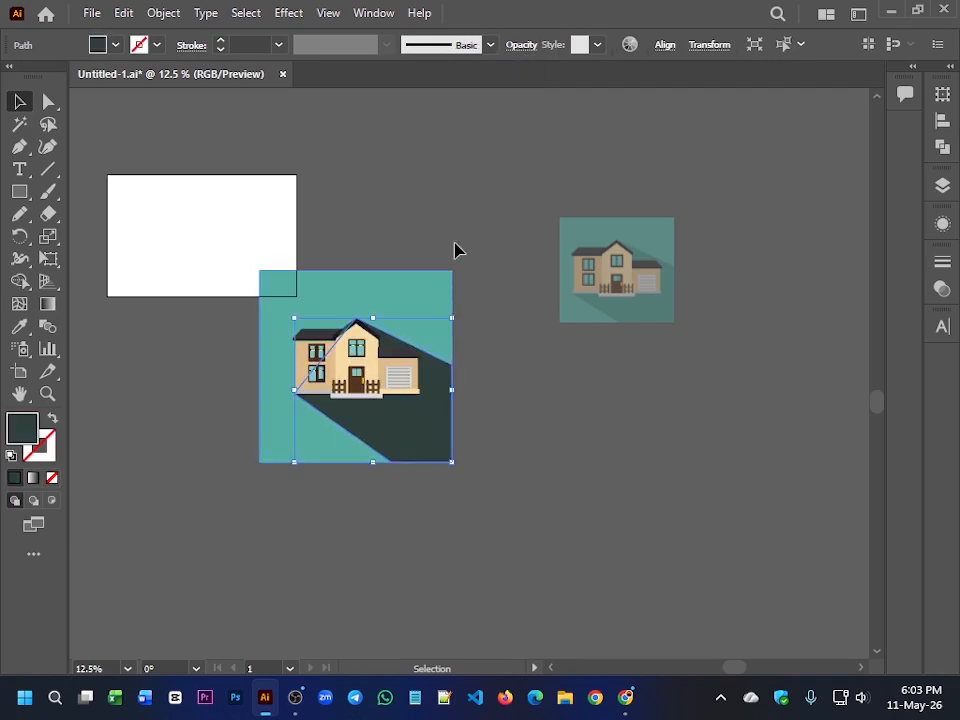
pyautogui.click(519, 45)
pyautogui.click(510, 76)
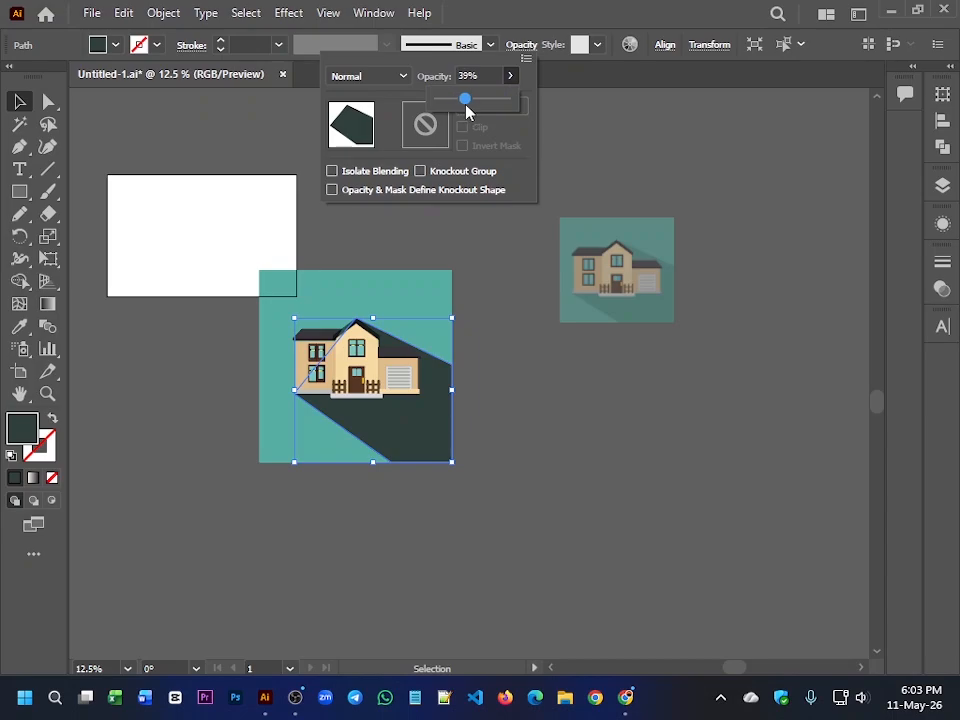
pyautogui.moveTo(466, 105); pyautogui.dragTo(469, 105)
pyautogui.click(604, 118)
pyautogui.click(604, 118)
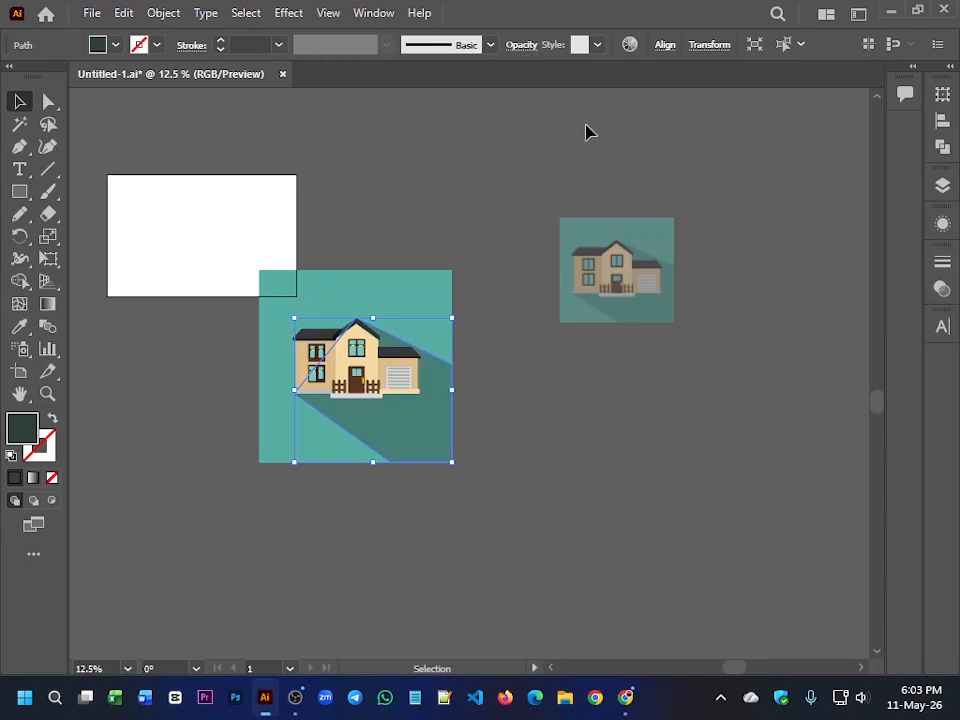
# Step: Move the reference image slightly farther away from the illustration and clear the selection
pyautogui.click(404, 148)
pyautogui.moveTo(621, 265); pyautogui.dragTo(677, 273)
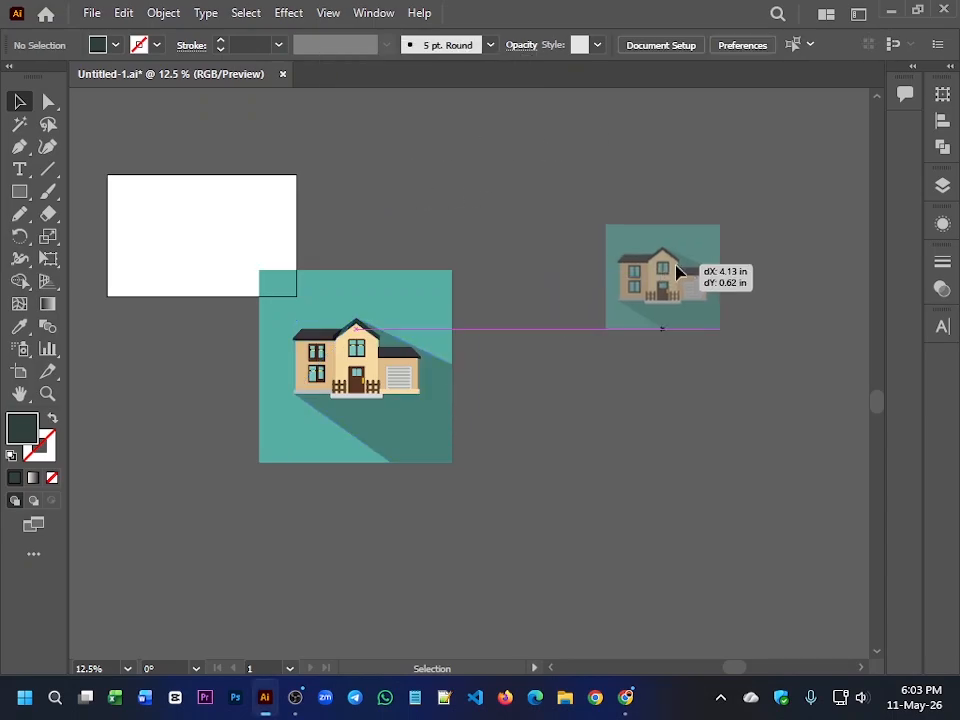
pyautogui.click(505, 186)
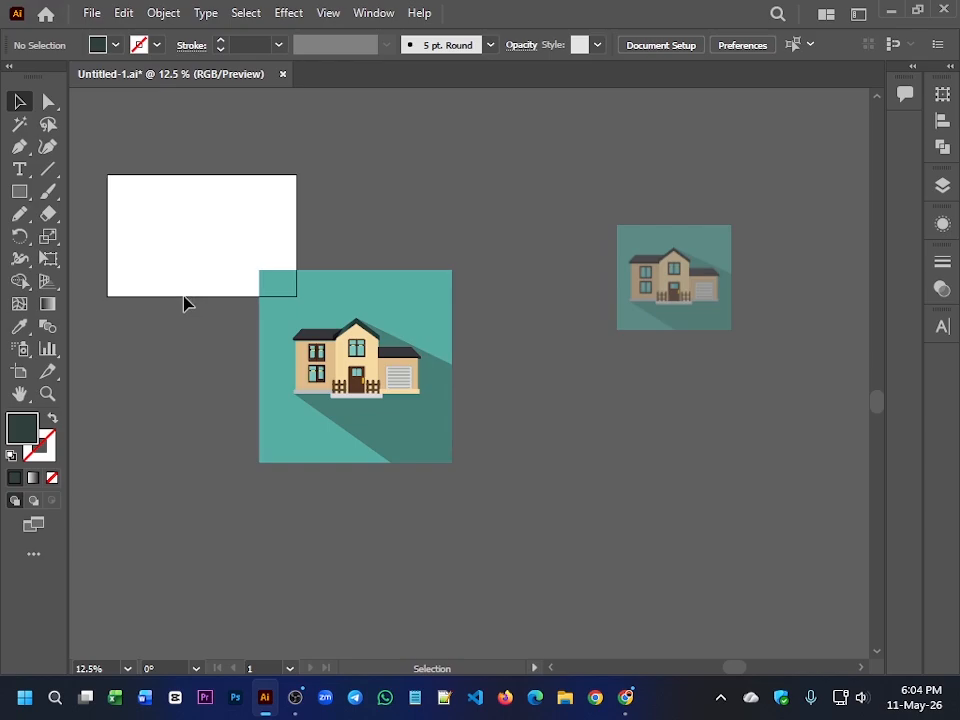
pyautogui.click(445, 431)
pyautogui.click(177, 407)
# Step: Duplicate the teal background square in place behind the original and enlarge the copy evenly from its centre as a border
pyautogui.press('a')
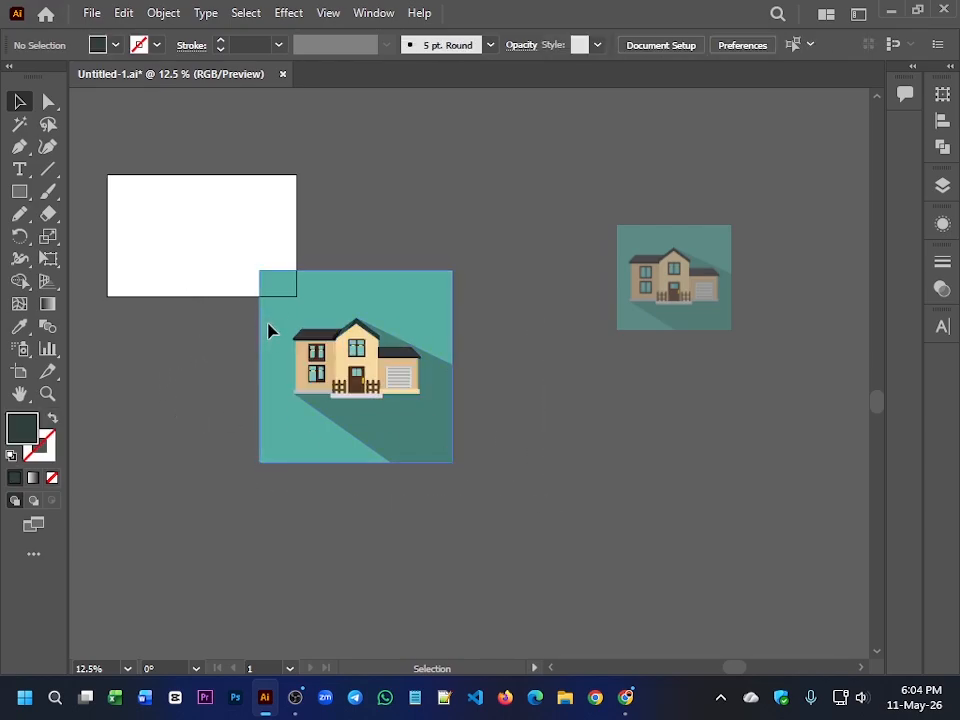
pyautogui.click(268, 331)
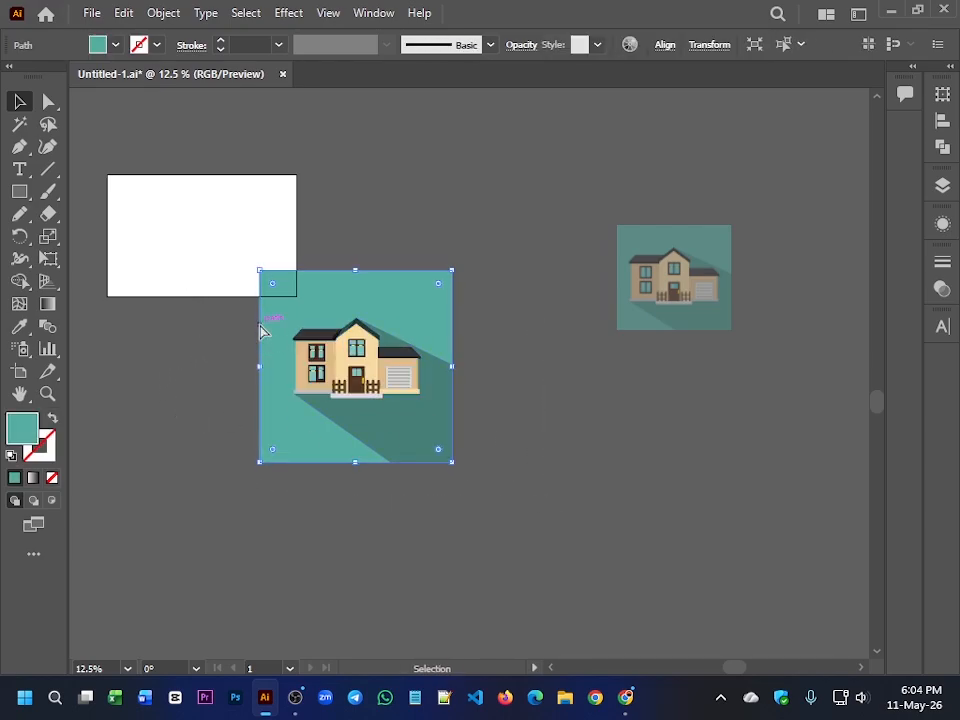
pyautogui.press('ctrl')
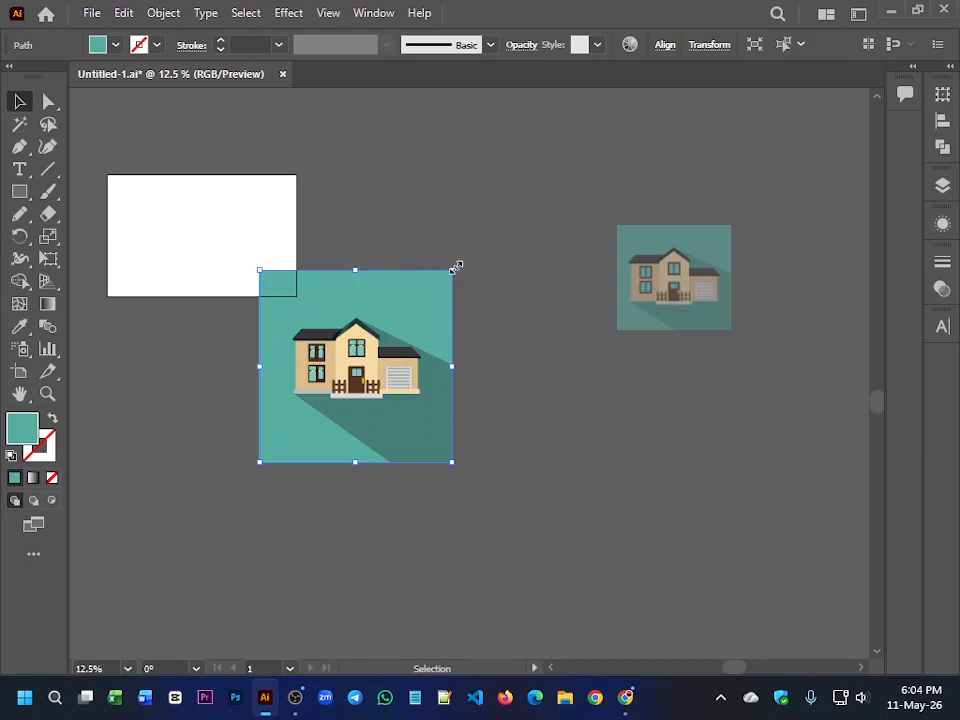
pyautogui.moveTo(455, 266); pyautogui.dragTo(473, 249)
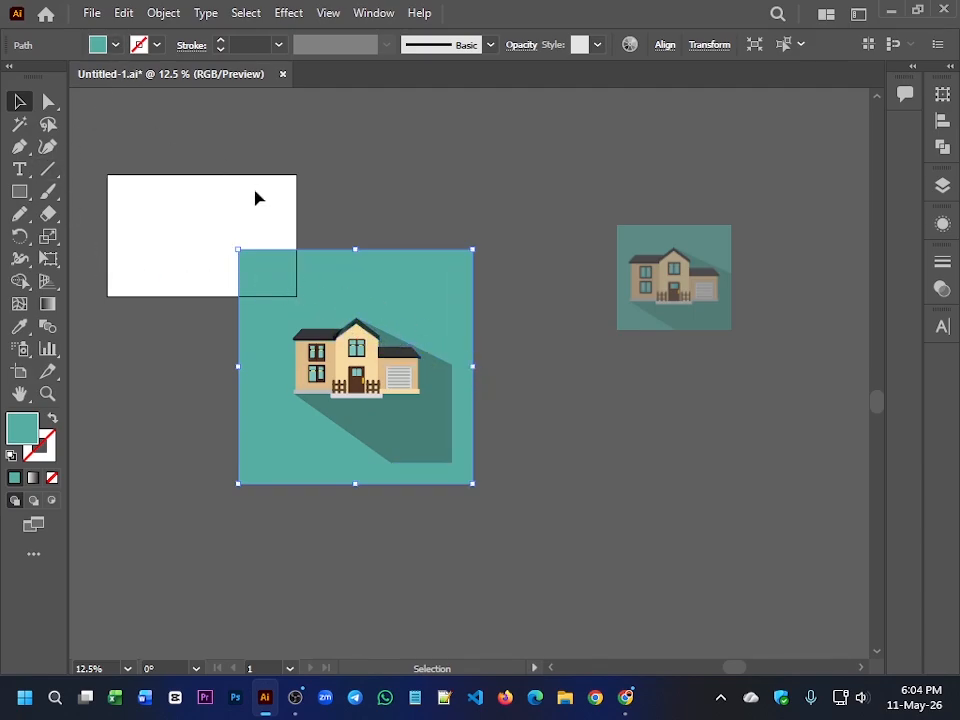
# Step: Try cream, brown, light teal and black fills sampled from the house with the Eyedropper on the enlarged back square
pyautogui.press('i')
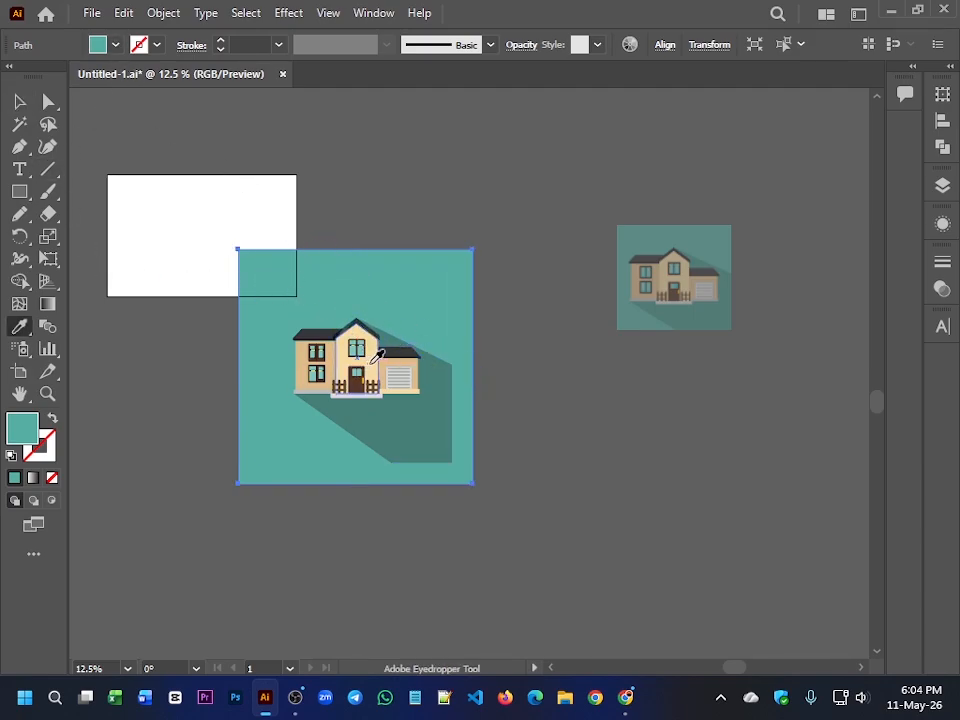
pyautogui.click(238, 252)
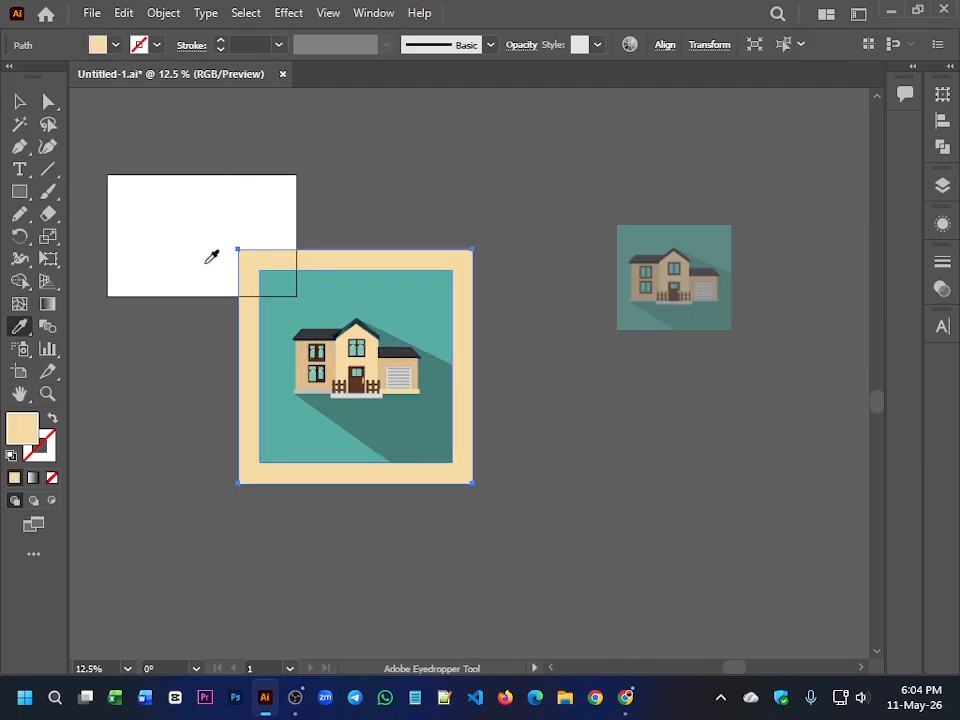
pyautogui.click(356, 381)
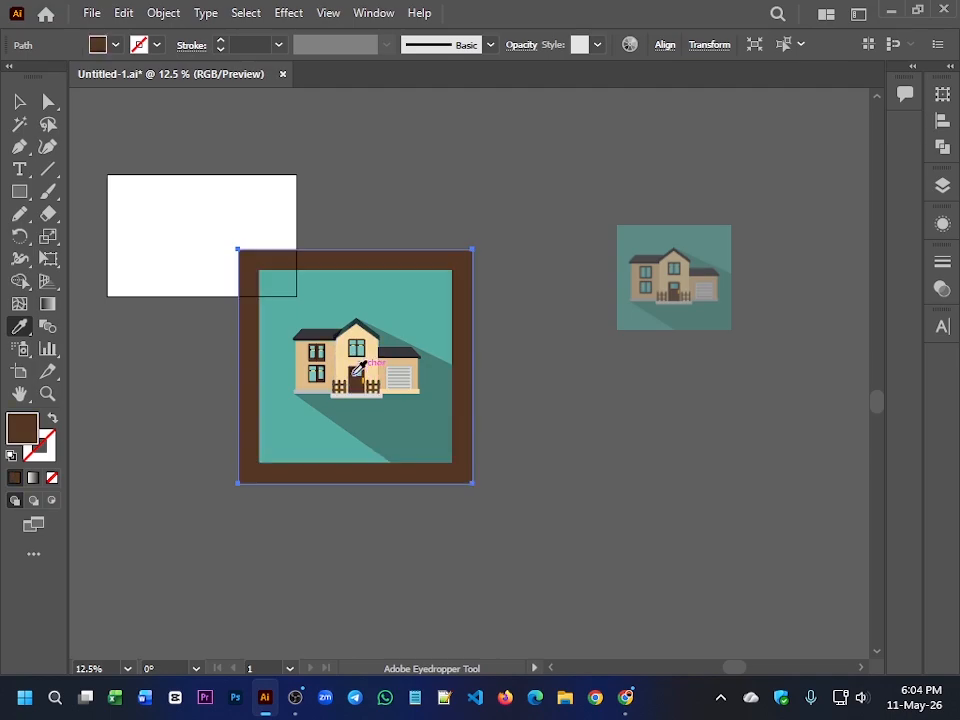
pyautogui.click(349, 351)
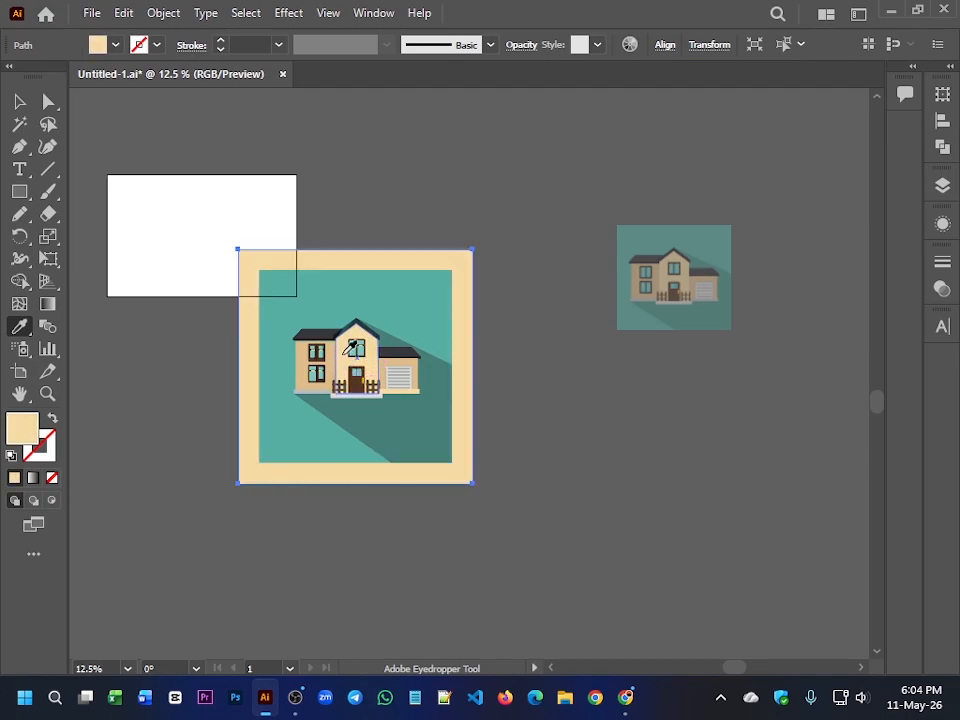
pyautogui.click(324, 333)
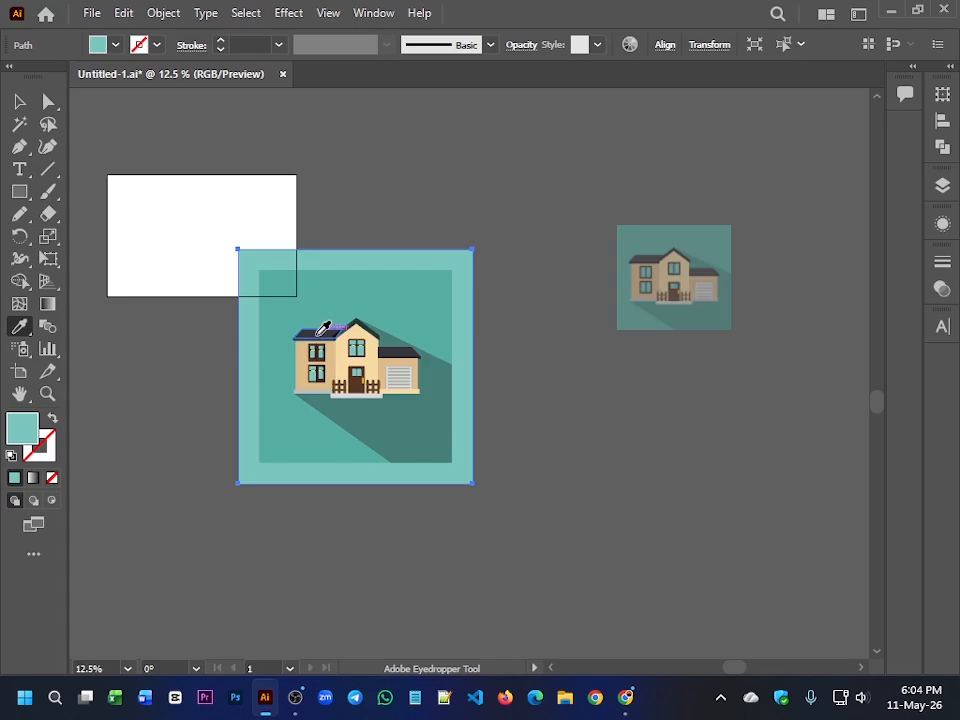
pyautogui.click(318, 336)
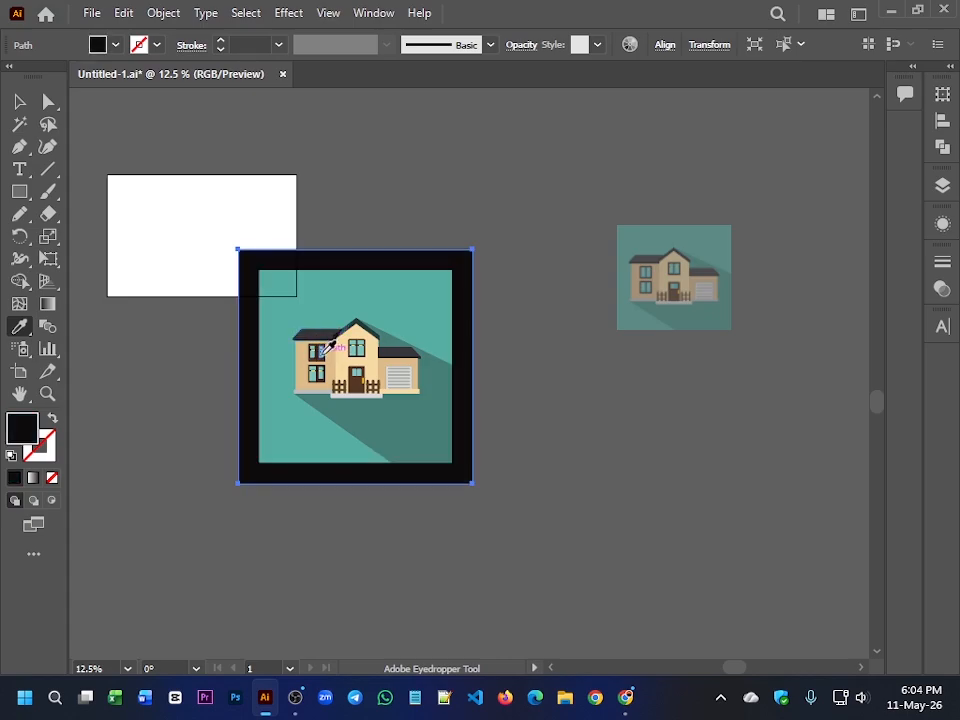
# Step: Fill the enlarged back square with the tan sampled from the house's left wing wall and deselect it
pyautogui.click(334, 347)
pyautogui.click(334, 347)
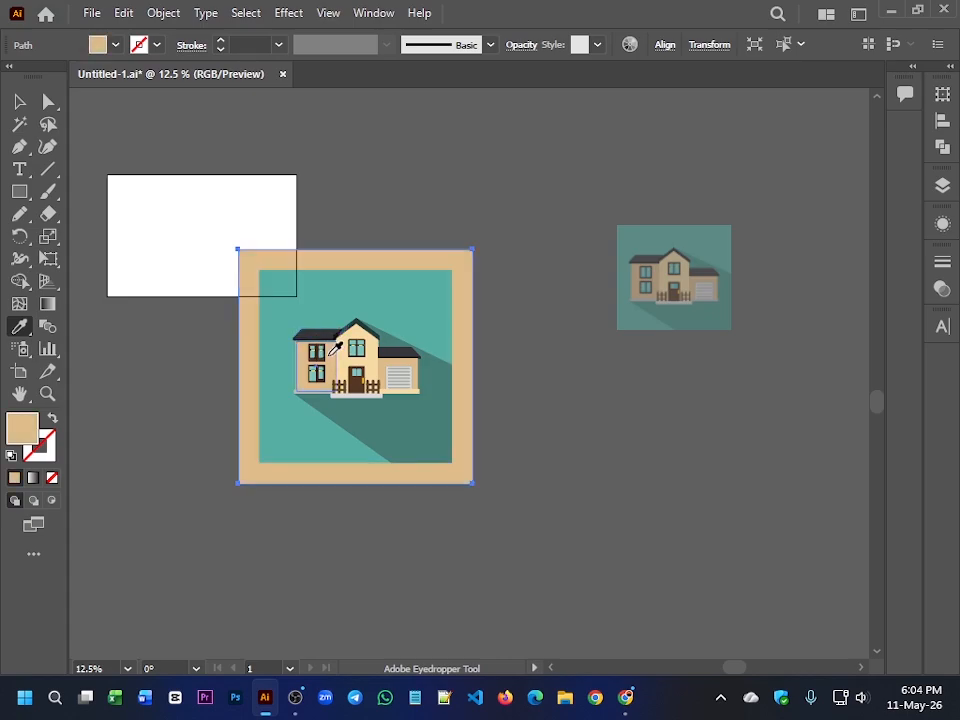
pyautogui.click(19, 101)
pyautogui.click(311, 161)
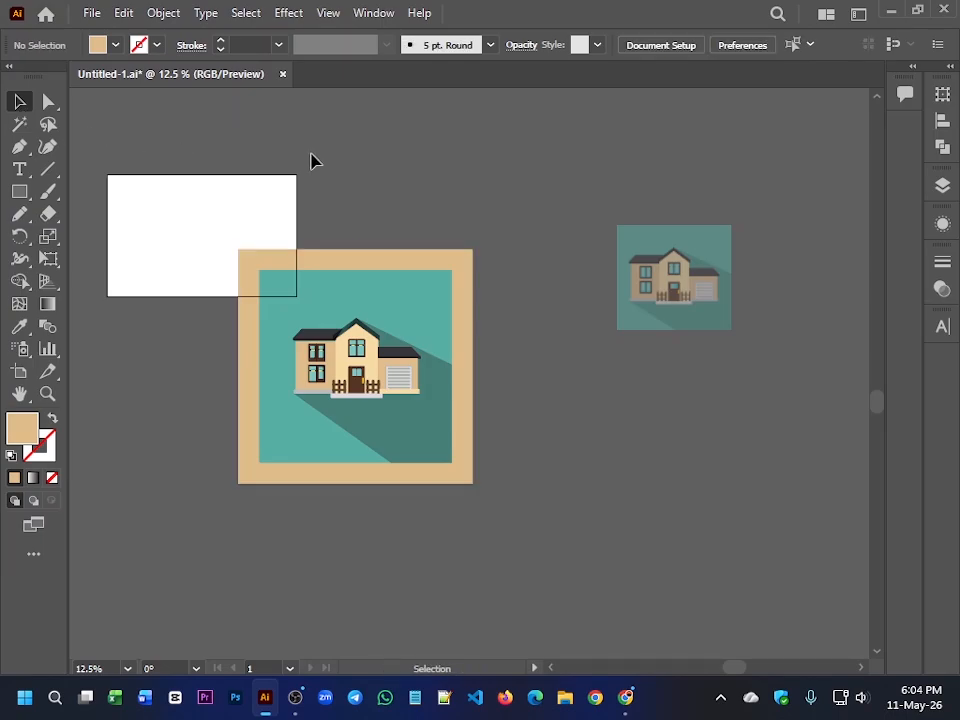
# Step: Select the complete framed illustration, move it off the artboard to sit between the artboard and the reference image, and save the document
pyautogui.moveTo(483, 532); pyautogui.dragTo(485, 533)
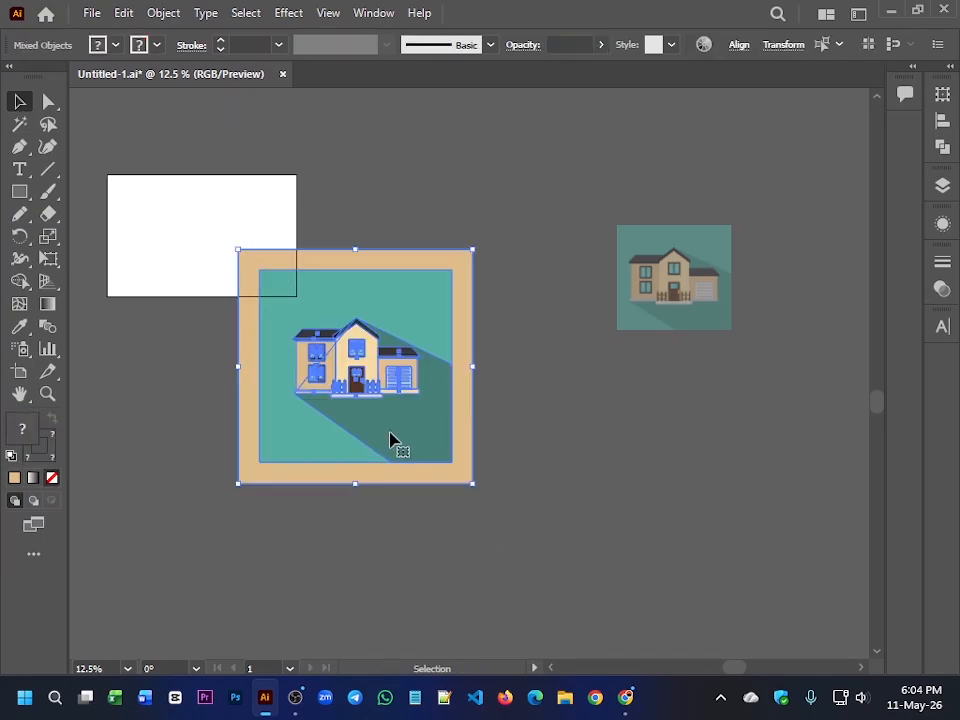
pyautogui.moveTo(362, 422); pyautogui.dragTo(470, 400)
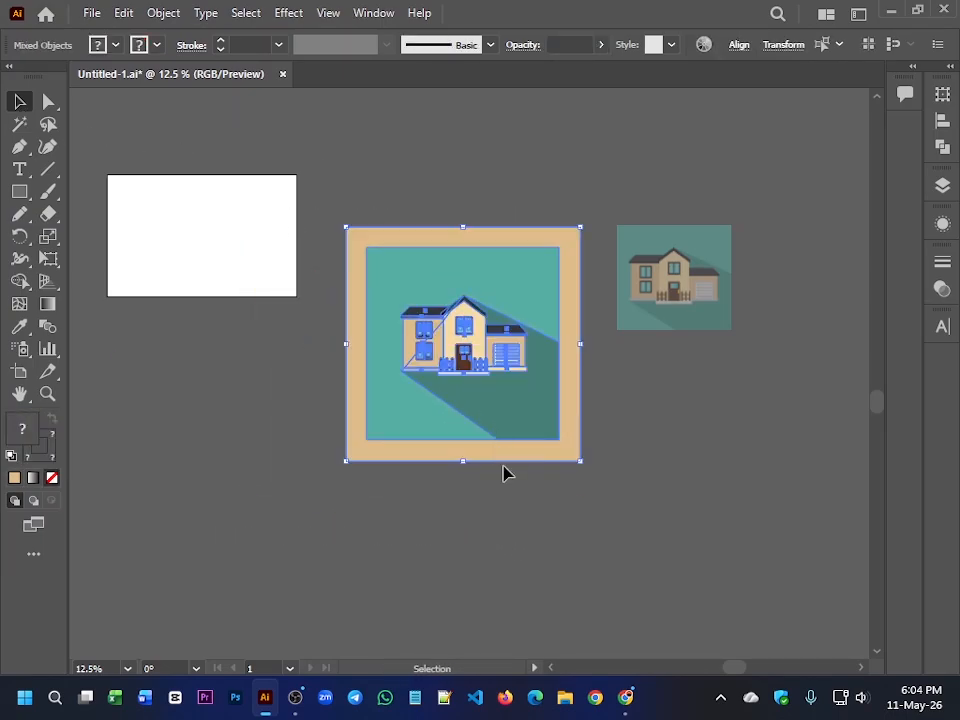
pyautogui.press('a')
pyautogui.press('v')
pyautogui.hotkey('ctrl', 's')
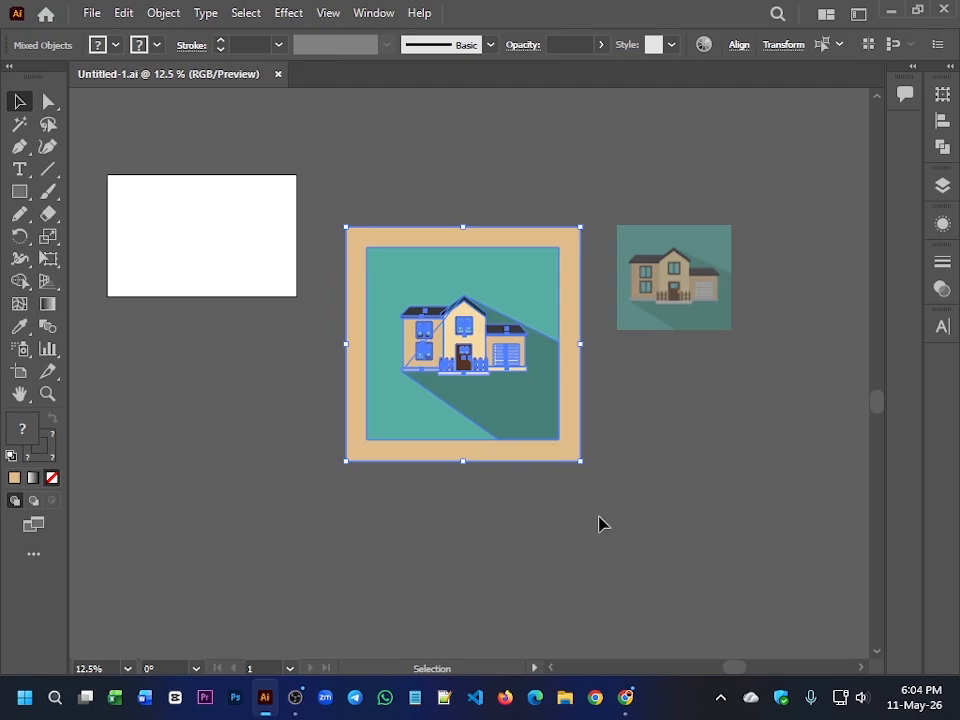